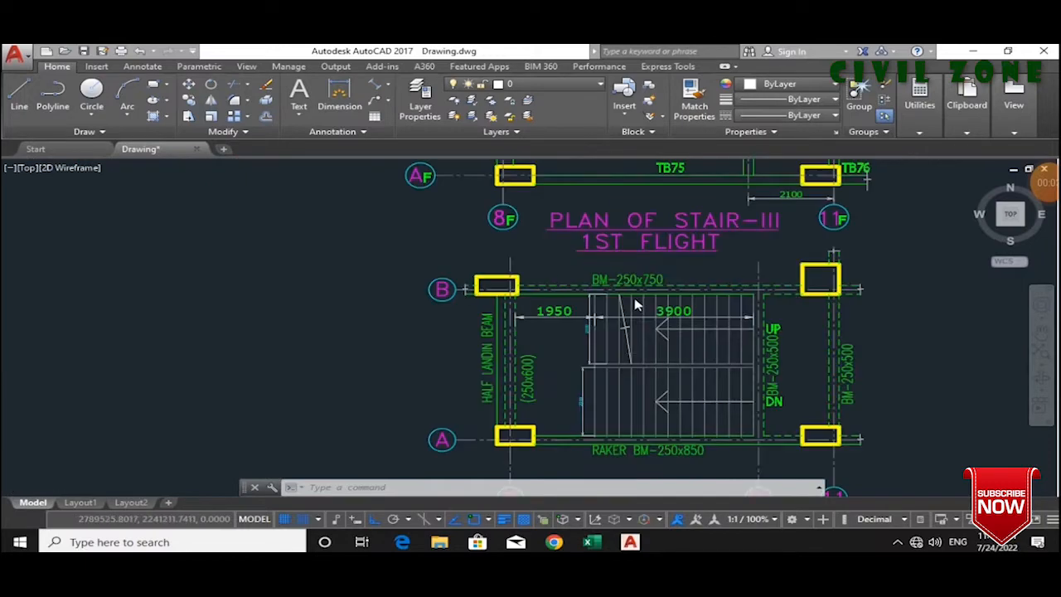
- Review the Stair-III plans of the 1st and 2nd flights and their position within the overall drawing
{"action": "scroll", "coordinate": [556, 313], "scroll_direction": "up", "scroll_amount": 3}
{"action": "scroll", "coordinate": [659, 373], "scroll_direction": "down", "scroll_amount": 4}
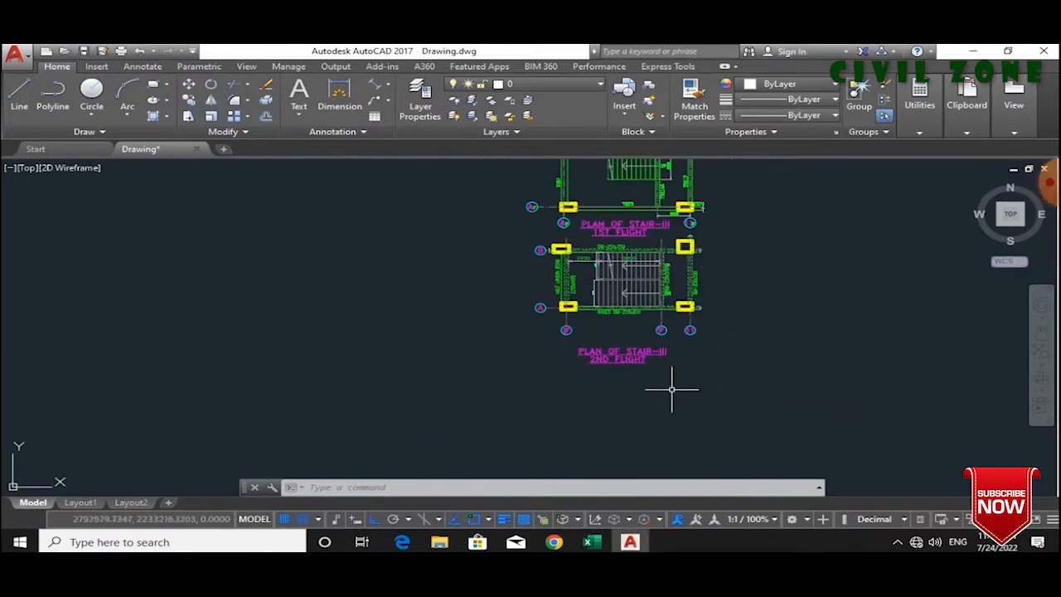
{"action": "scroll", "coordinate": [639, 328], "scroll_direction": "up", "scroll_amount": 4}
{"action": "mouse_move", "coordinate": [758, 439]}
{"action": "left_mouse_down"}
{"action": "mouse_move", "coordinate": [554, 387]}
{"action": "mouse_move", "coordinate": [318, 368]}
{"action": "left_mouse_up"}
{"action": "key", "text": "Escape"}
{"action": "key", "text": "Escape"}
{"action": "scroll", "coordinate": [729, 422], "scroll_direction": "down", "scroll_amount": 4}
{"action": "scroll", "coordinate": [643, 437], "scroll_direction": "up", "scroll_amount": 4}
{"action": "scroll", "coordinate": [713, 427], "scroll_direction": "down", "scroll_amount": 9}
{"action": "scroll", "coordinate": [733, 348], "scroll_direction": "up", "scroll_amount": 5}
{"action": "scroll", "coordinate": [720, 373], "scroll_direction": "down", "scroll_amount": 2}
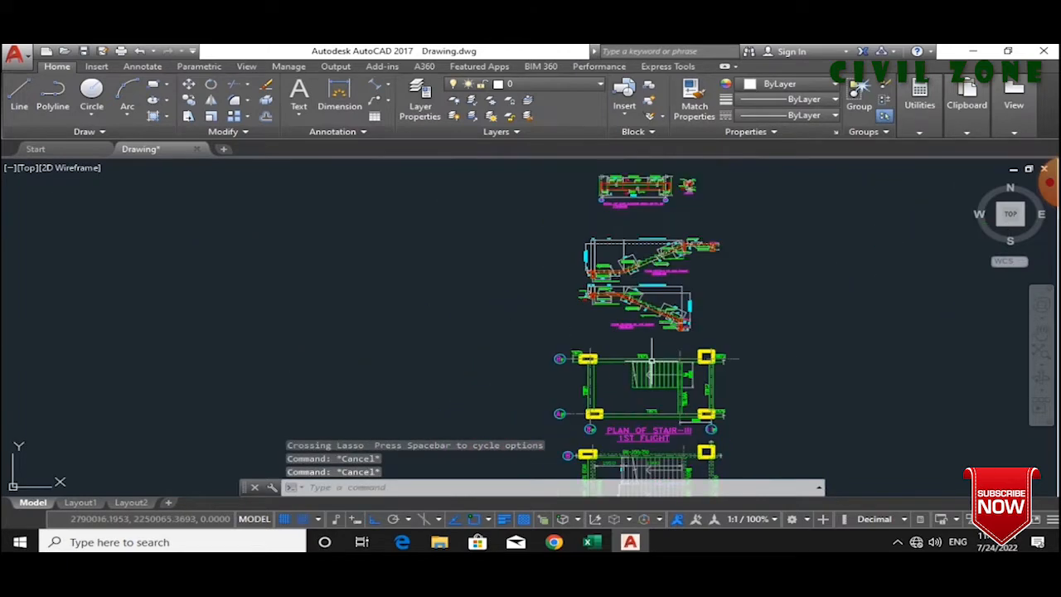
- Examine the Stair-III sections of both flights and the half landing beam detail A8 to B8
{"action": "scroll", "coordinate": [604, 358], "scroll_direction": "up", "scroll_amount": 4}
{"action": "scroll", "coordinate": [603, 358], "scroll_direction": "down", "scroll_amount": 4}
{"action": "scroll", "coordinate": [618, 344], "scroll_direction": "up", "scroll_amount": 4}
{"action": "scroll", "coordinate": [558, 232], "scroll_direction": "up", "scroll_amount": 5}
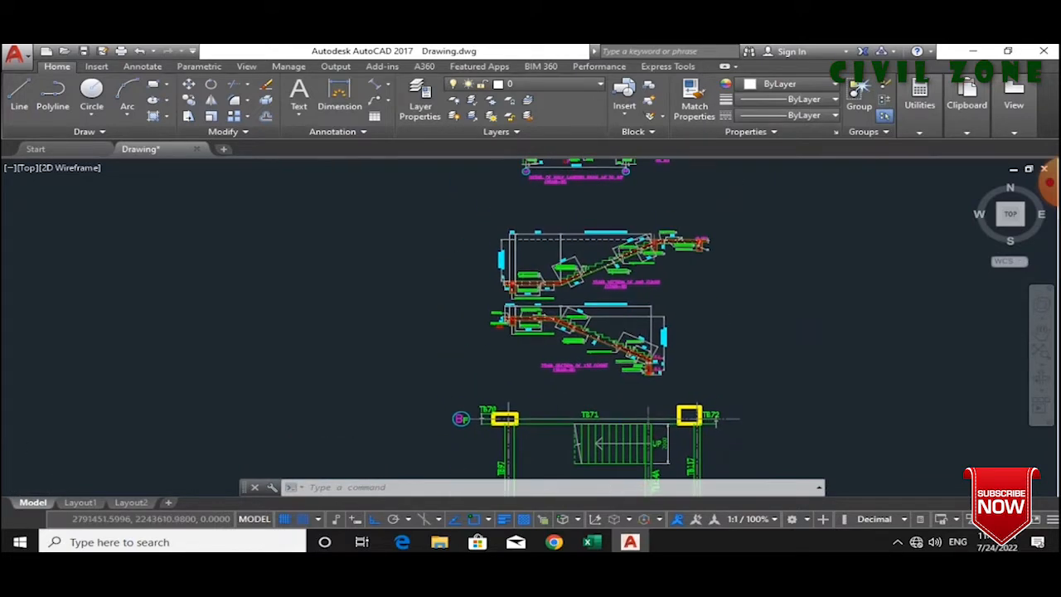
{"action": "scroll", "coordinate": [594, 352], "scroll_direction": "down", "scroll_amount": 4}
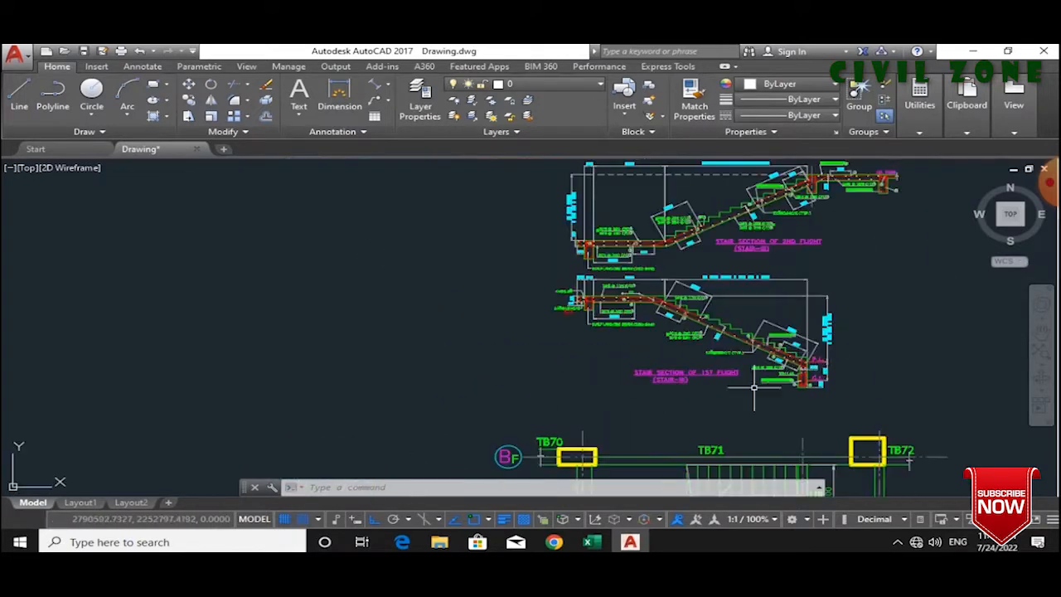
{"action": "scroll", "coordinate": [741, 352], "scroll_direction": "up", "scroll_amount": 4}
{"action": "scroll", "coordinate": [741, 356], "scroll_direction": "down", "scroll_amount": 4}
{"action": "scroll", "coordinate": [664, 289], "scroll_direction": "up", "scroll_amount": 4}
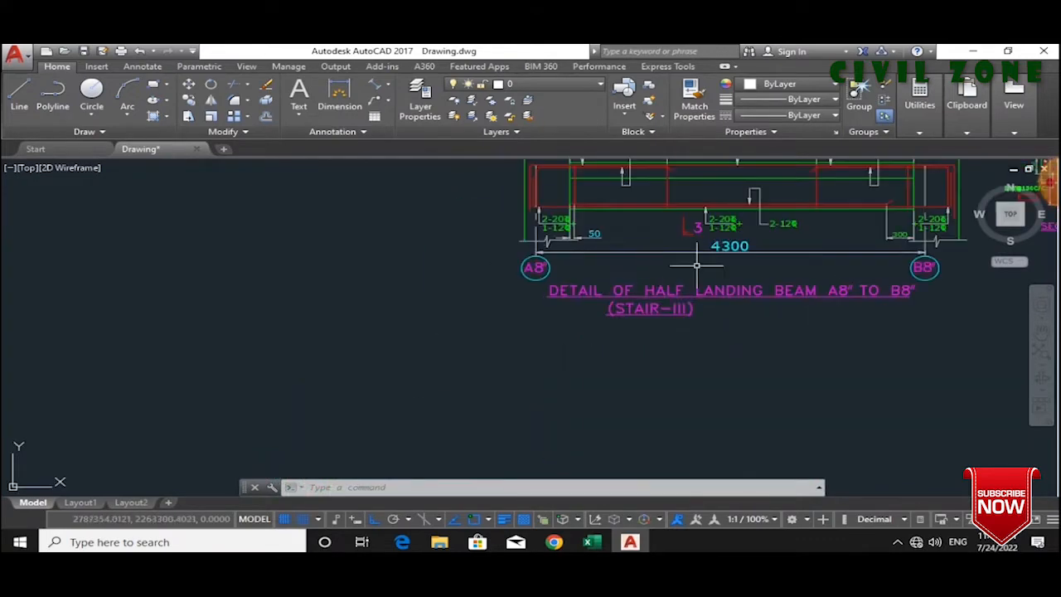
{"action": "scroll", "coordinate": [665, 289], "scroll_direction": "down", "scroll_amount": 5}
{"action": "scroll", "coordinate": [691, 412], "scroll_direction": "up", "scroll_amount": 3}
- Compare beam TB114A at the foot of the 1st flight section with its location in the 1st flight plan
{"action": "scroll", "coordinate": [692, 412], "scroll_direction": "up", "scroll_amount": 5}
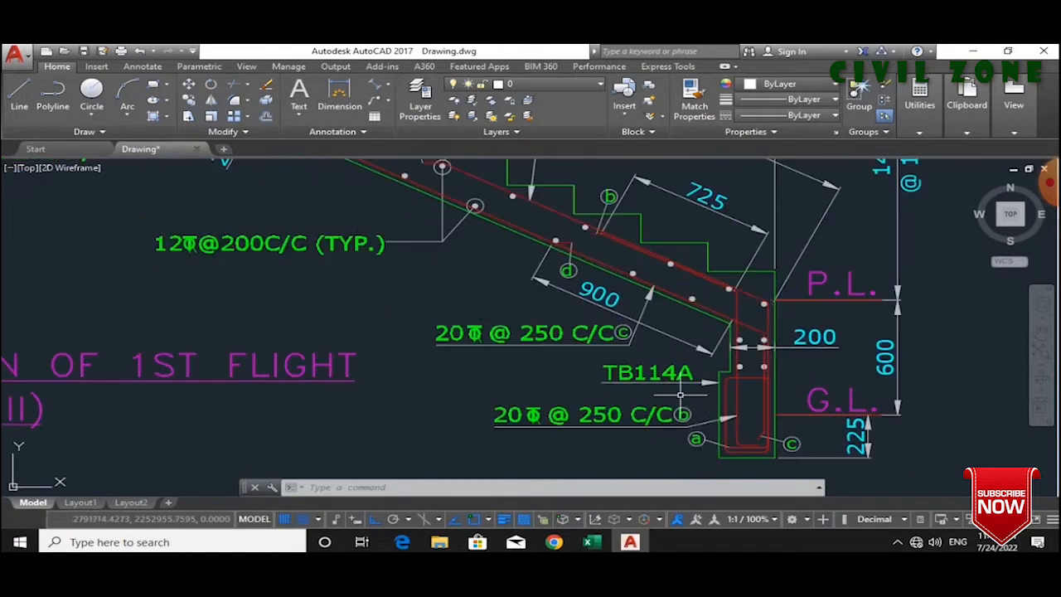
{"action": "scroll", "coordinate": [683, 329], "scroll_direction": "down", "scroll_amount": 5}
{"action": "scroll", "coordinate": [714, 429], "scroll_direction": "up", "scroll_amount": 5}
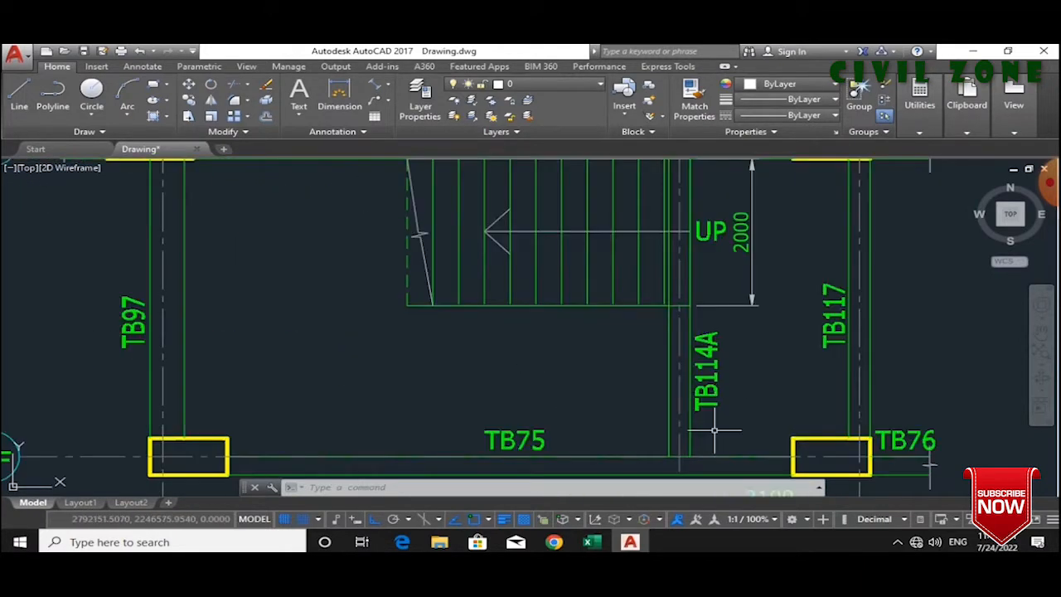
{"action": "scroll", "coordinate": [713, 191], "scroll_direction": "down", "scroll_amount": 5}
{"action": "scroll", "coordinate": [647, 348], "scroll_direction": "up", "scroll_amount": 3}
{"action": "scroll", "coordinate": [663, 340], "scroll_direction": "down", "scroll_amount": 3}
{"action": "scroll", "coordinate": [676, 333], "scroll_direction": "up", "scroll_amount": 5}
{"action": "scroll", "coordinate": [676, 333], "scroll_direction": "down", "scroll_amount": 5}
{"action": "scroll", "coordinate": [684, 365], "scroll_direction": "up", "scroll_amount": 6}
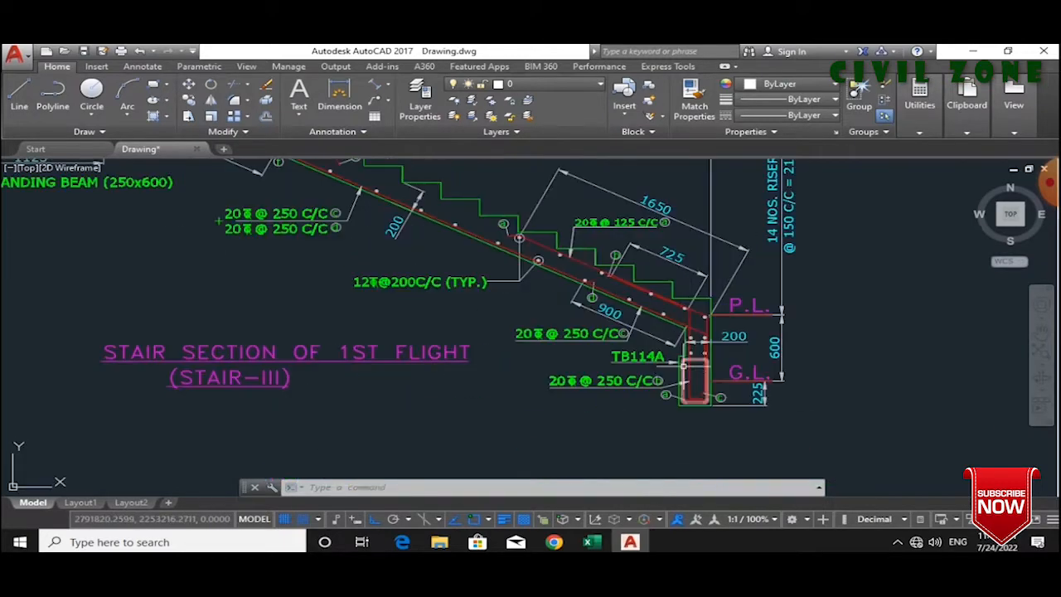
{"action": "scroll", "coordinate": [684, 355], "scroll_direction": "up", "scroll_amount": 2}
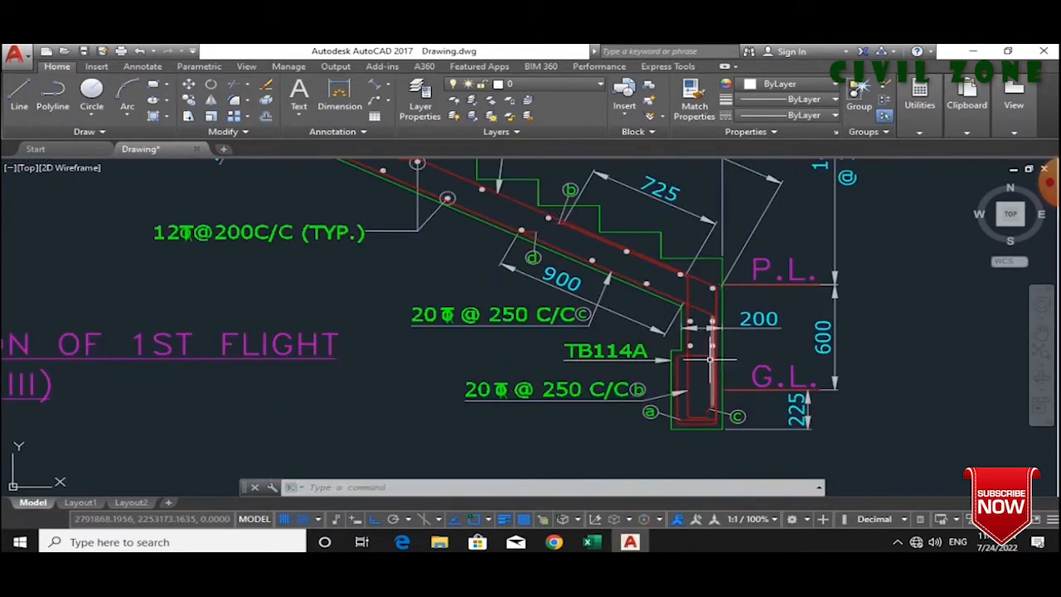
- Examine the 2nd flight stair section, including the reinforcement where the flight meets the 1st floor beam
{"action": "scroll", "coordinate": [713, 292], "scroll_direction": "down", "scroll_amount": 3}
{"action": "scroll", "coordinate": [551, 323], "scroll_direction": "down", "scroll_amount": 4}
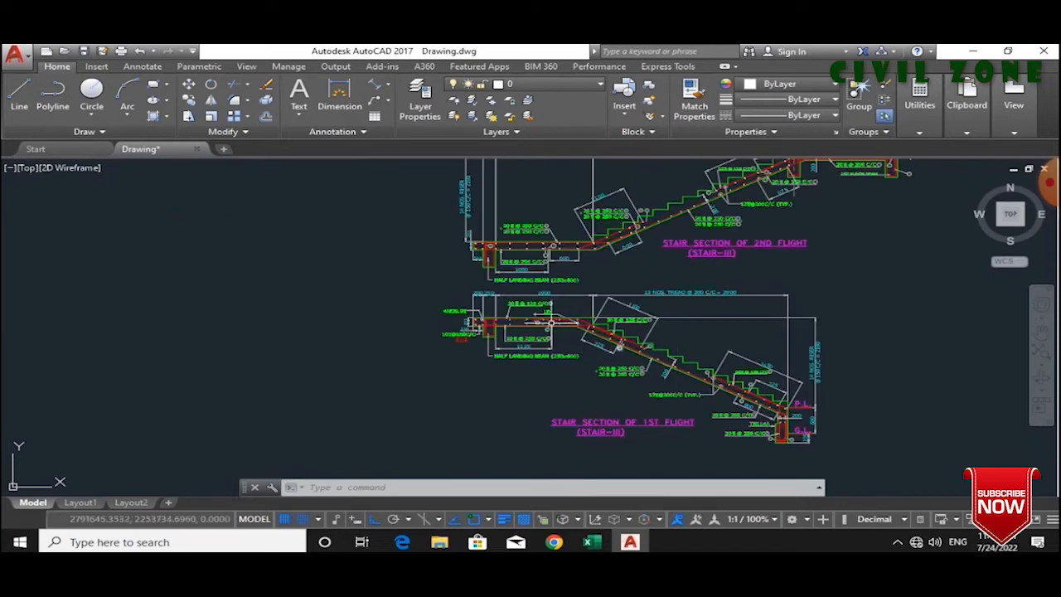
{"action": "scroll", "coordinate": [592, 274], "scroll_direction": "down", "scroll_amount": 2}
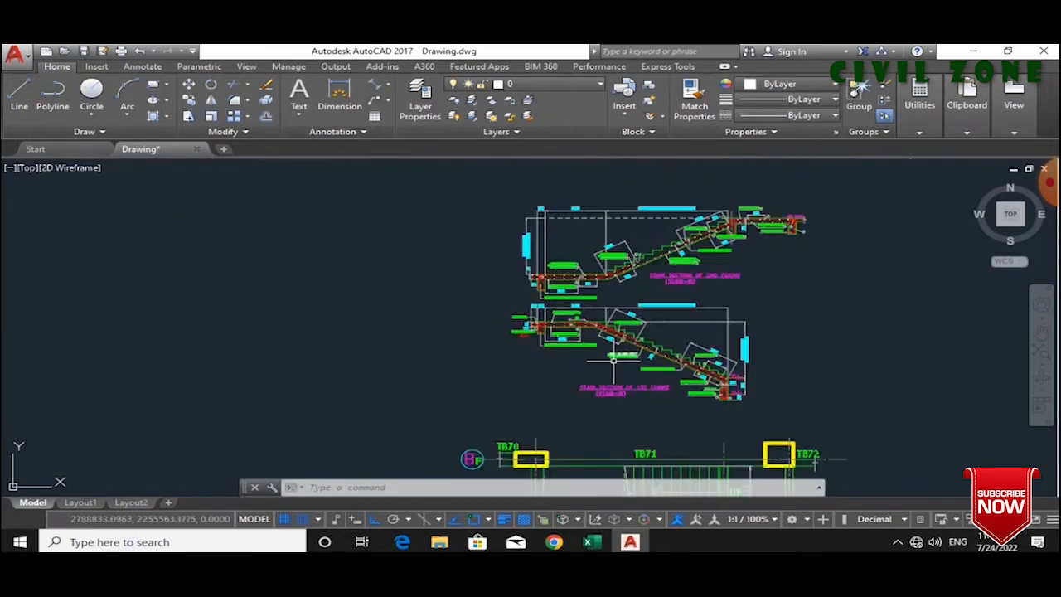
{"action": "scroll", "coordinate": [633, 327], "scroll_direction": "up", "scroll_amount": 2}
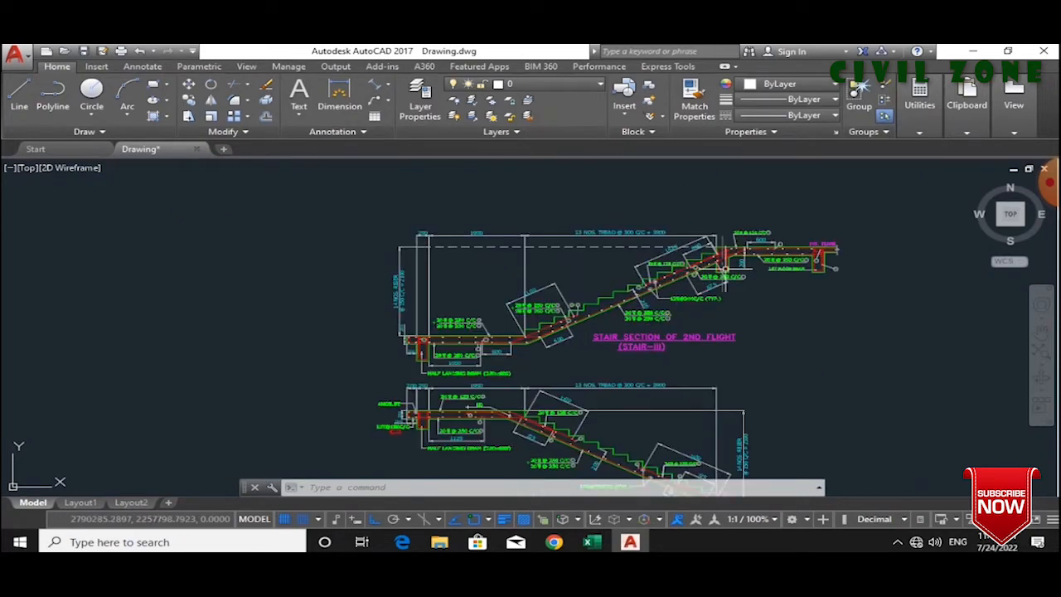
{"action": "scroll", "coordinate": [697, 265], "scroll_direction": "down", "scroll_amount": 5}
{"action": "scroll", "coordinate": [655, 273], "scroll_direction": "up", "scroll_amount": 6}
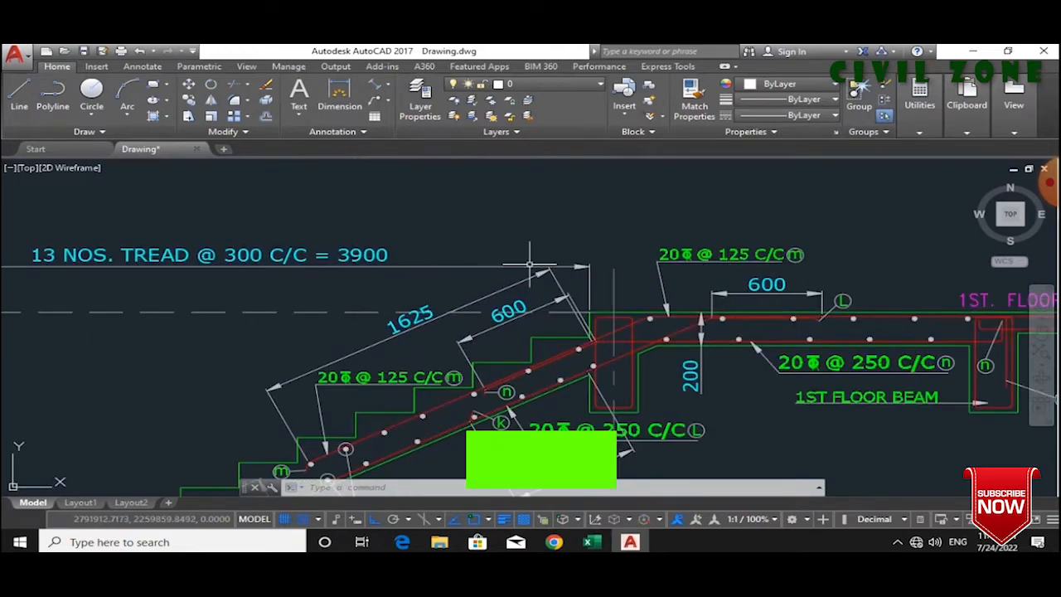
{"action": "scroll", "coordinate": [581, 357], "scroll_direction": "down", "scroll_amount": 4}
{"action": "scroll", "coordinate": [754, 324], "scroll_direction": "up", "scroll_amount": 4}
{"action": "scroll", "coordinate": [819, 295], "scroll_direction": "down", "scroll_amount": 6}
{"action": "scroll", "coordinate": [819, 295], "scroll_direction": "down", "scroll_amount": 3}
{"action": "scroll", "coordinate": [746, 286], "scroll_direction": "up", "scroll_amount": 4}
{"action": "scroll", "coordinate": [737, 283], "scroll_direction": "down", "scroll_amount": 3}
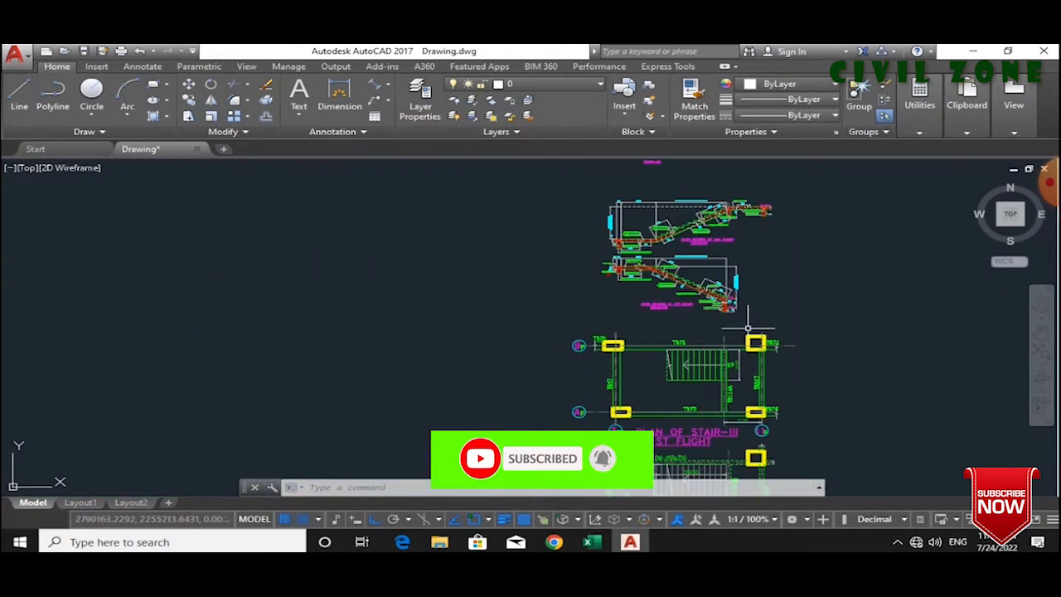
- Study the 1st flight stair section, particularly the bars at its foot between plinth level and ground level
{"action": "scroll", "coordinate": [738, 282], "scroll_direction": "up", "scroll_amount": 4}
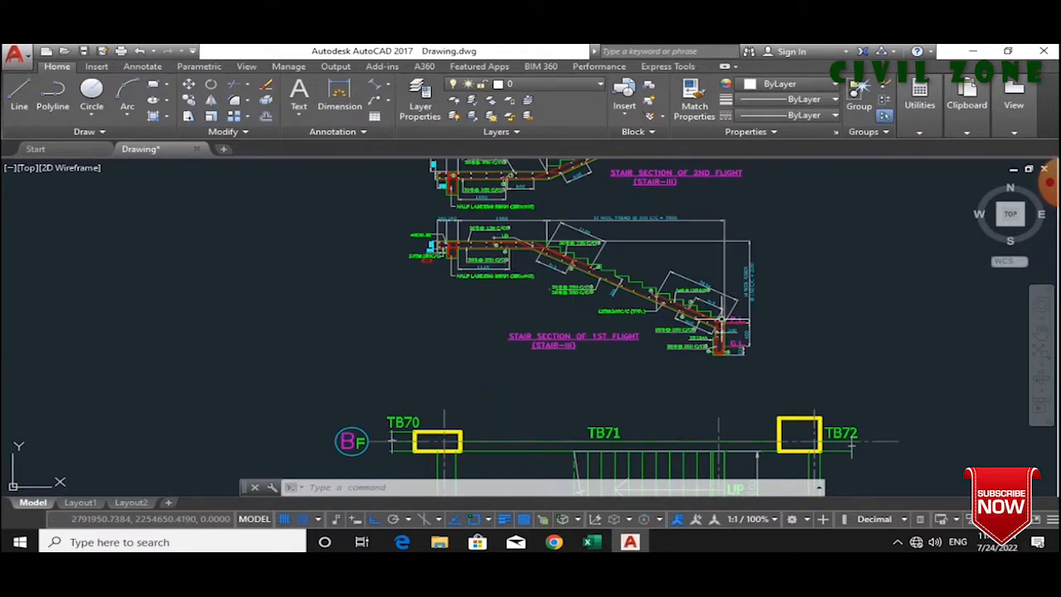
{"action": "scroll", "coordinate": [729, 340], "scroll_direction": "down", "scroll_amount": 3}
{"action": "scroll", "coordinate": [771, 248], "scroll_direction": "up", "scroll_amount": 4}
{"action": "scroll", "coordinate": [788, 237], "scroll_direction": "down", "scroll_amount": 3}
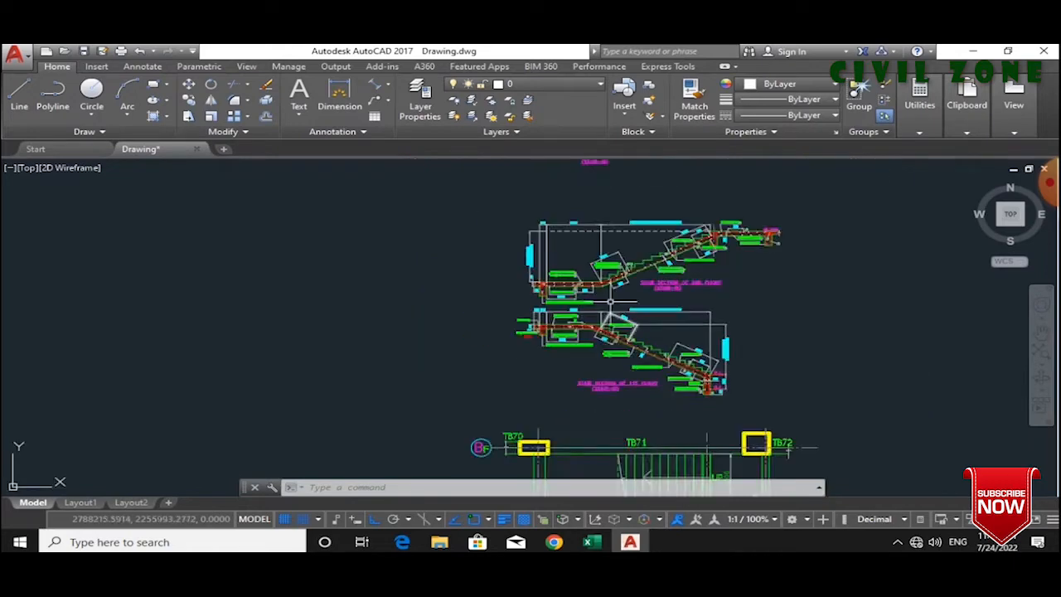
{"action": "scroll", "coordinate": [805, 219], "scroll_direction": "up", "scroll_amount": 3}
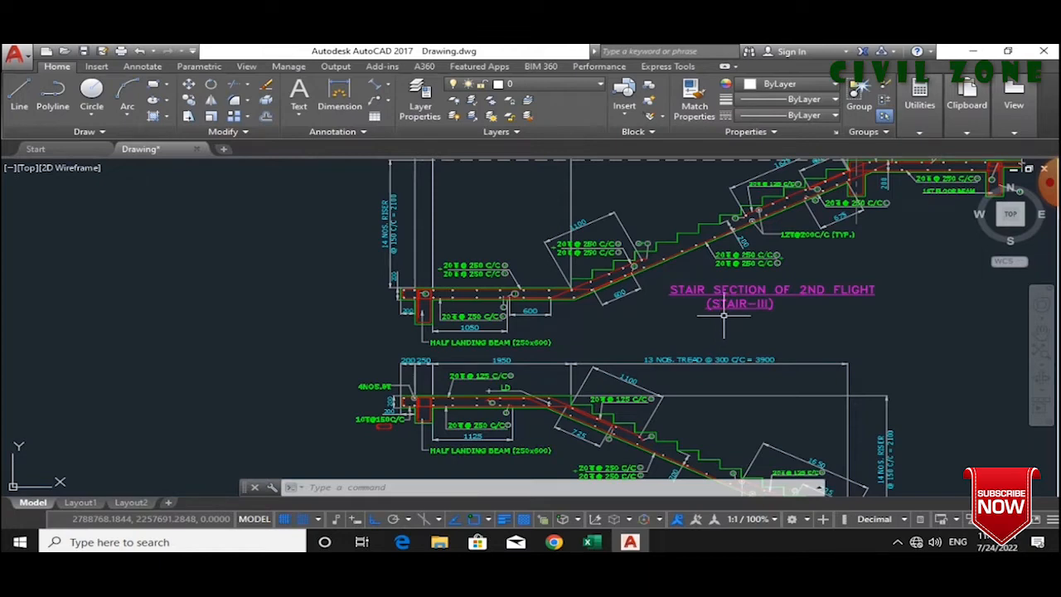
{"action": "scroll", "coordinate": [830, 195], "scroll_direction": "down", "scroll_amount": 3}
{"action": "scroll", "coordinate": [779, 349], "scroll_direction": "up", "scroll_amount": 6}
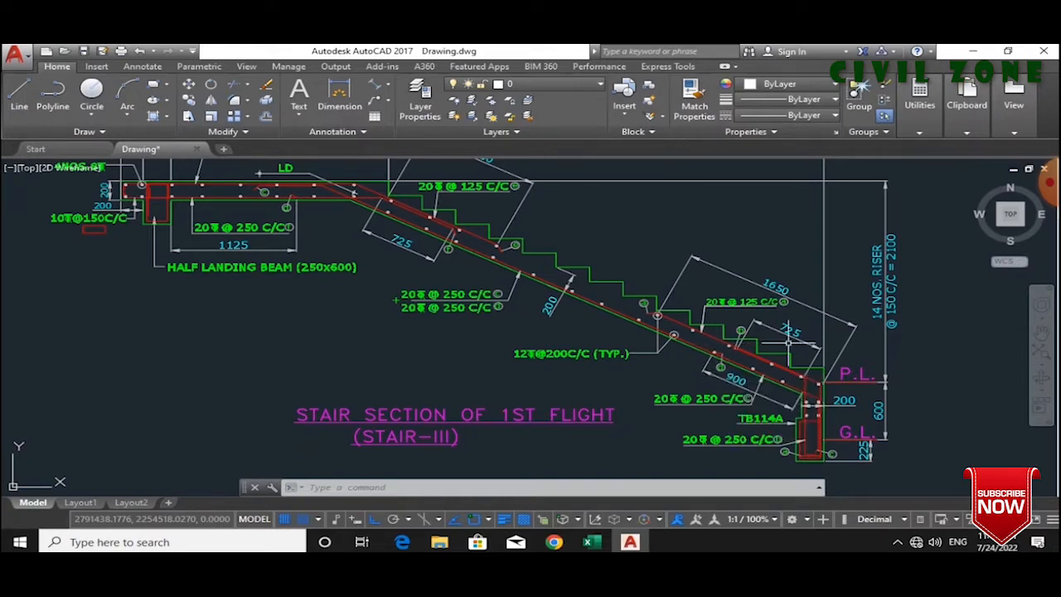
{"action": "scroll", "coordinate": [808, 458], "scroll_direction": "up", "scroll_amount": 4}
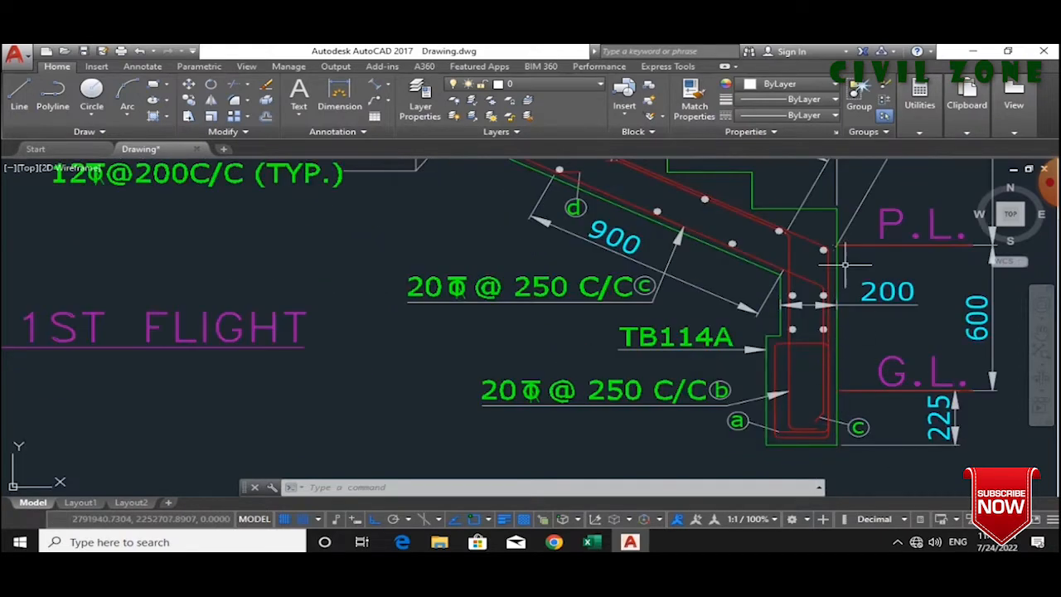
{"action": "scroll", "coordinate": [803, 307], "scroll_direction": "down", "scroll_amount": 7}
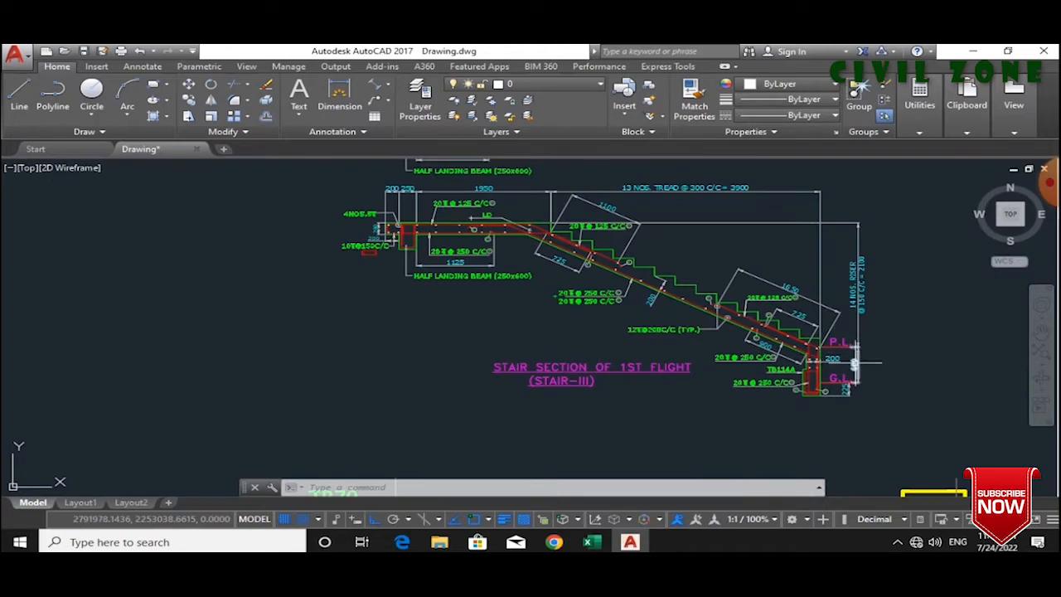
{"action": "scroll", "coordinate": [883, 364], "scroll_direction": "up", "scroll_amount": 5}
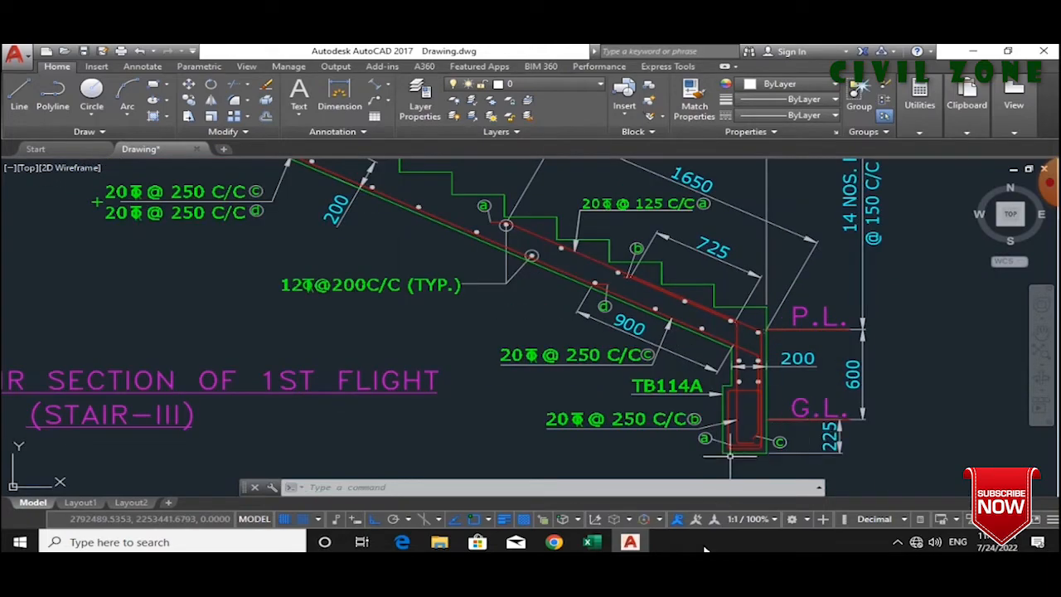
- Switch to the G+1 Estimate.xlsx workbook in Excel and review the Stair-III bar rows on the BBS Stair sheet
{"action": "left_click", "coordinate": [595, 541]}
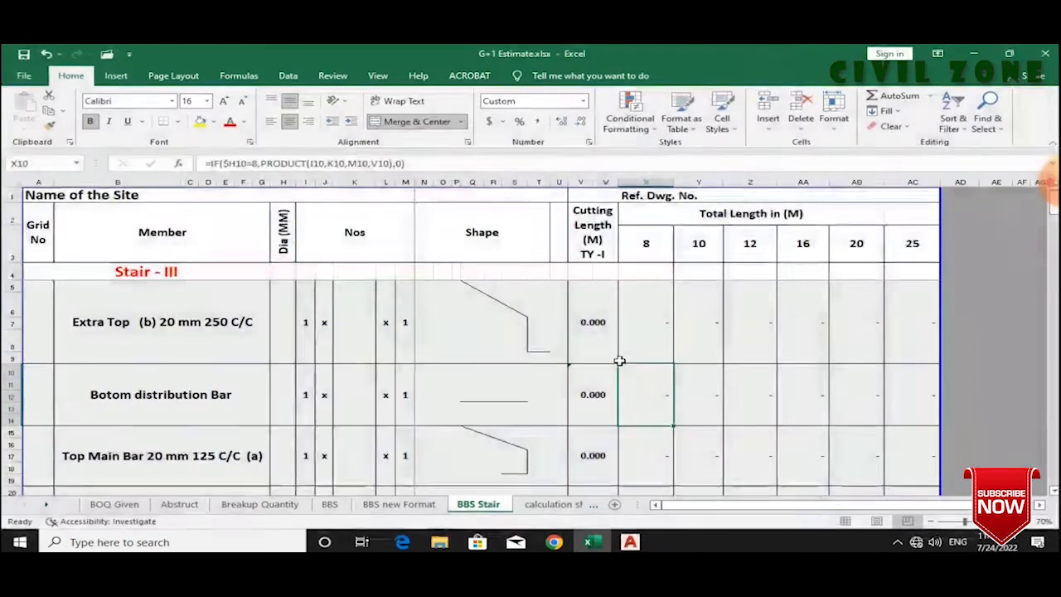
{"action": "left_click", "coordinate": [194, 282]}
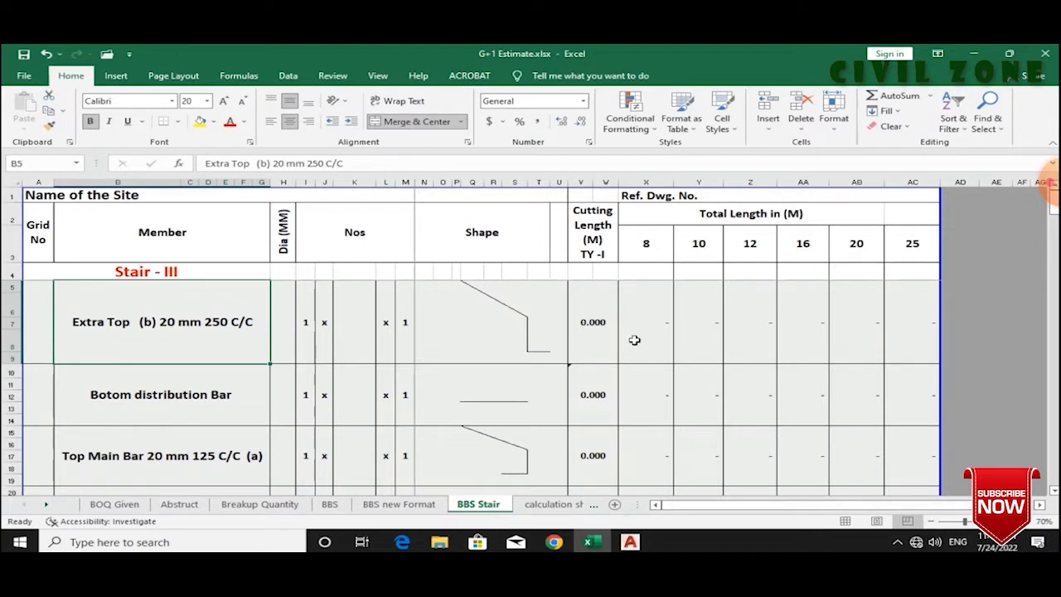
{"action": "scroll", "coordinate": [194, 381], "scroll_direction": "down", "scroll_amount": 5}
{"action": "scroll", "coordinate": [248, 406], "scroll_direction": "up", "scroll_amount": 5}
{"action": "left_click", "coordinate": [313, 332]}
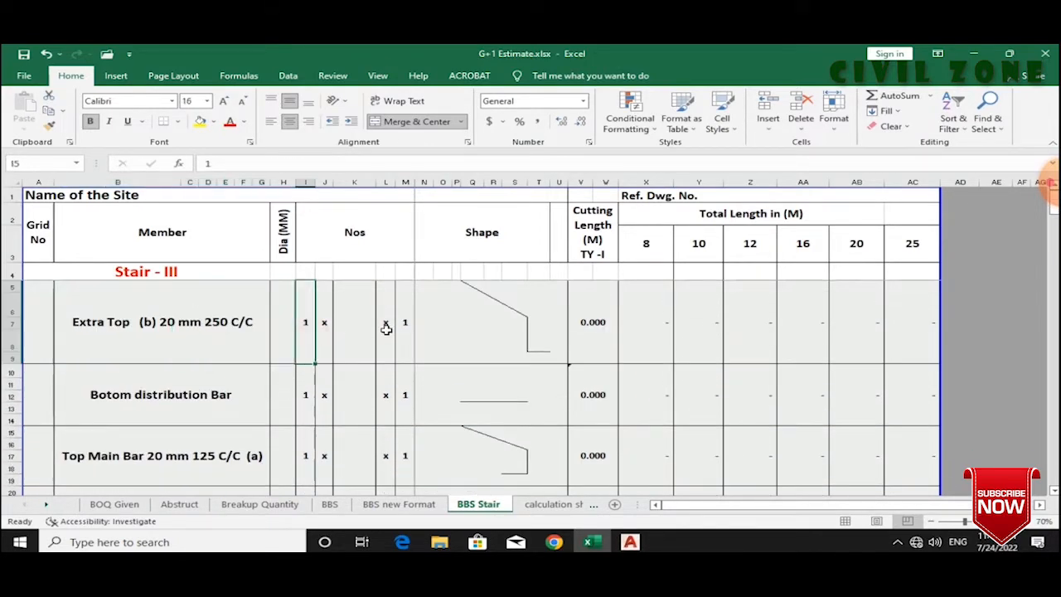
{"action": "left_click", "coordinate": [897, 542]}
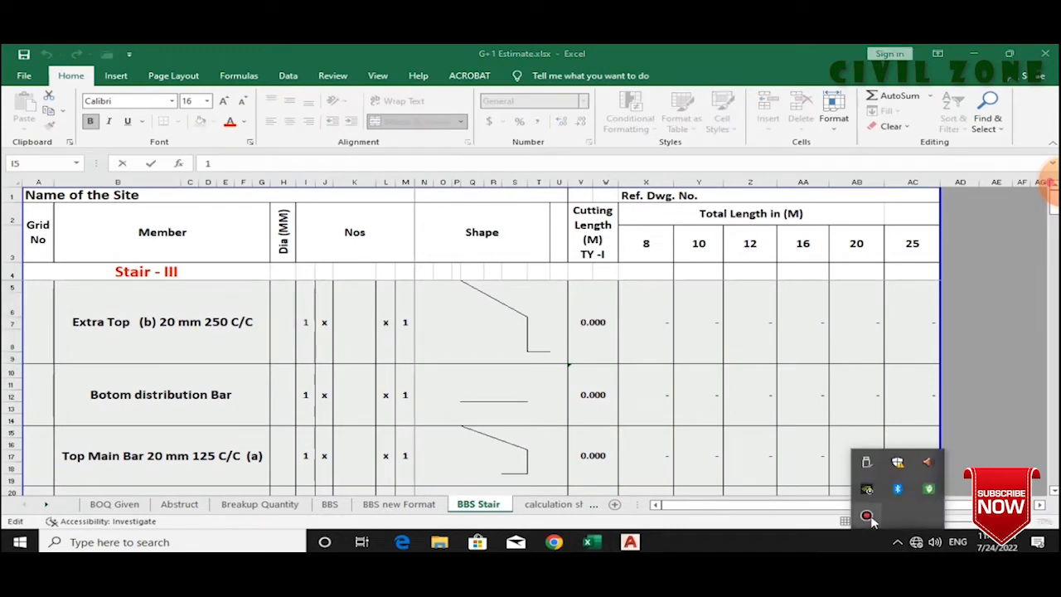
{"action": "left_click", "coordinate": [868, 517]}
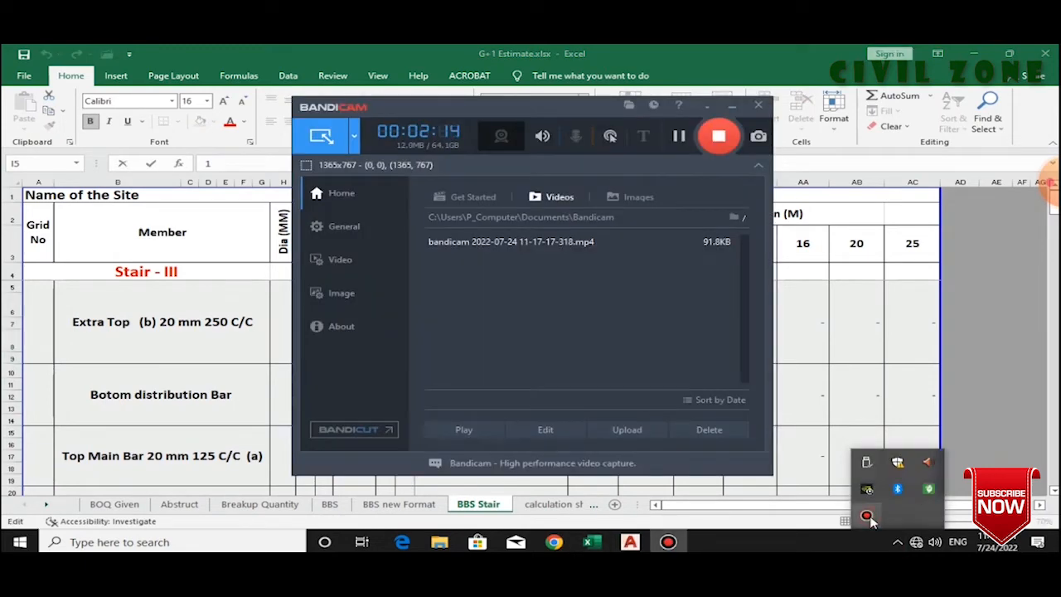
{"action": "left_click", "coordinate": [718, 106]}
{"action": "left_click", "coordinate": [896, 543]}
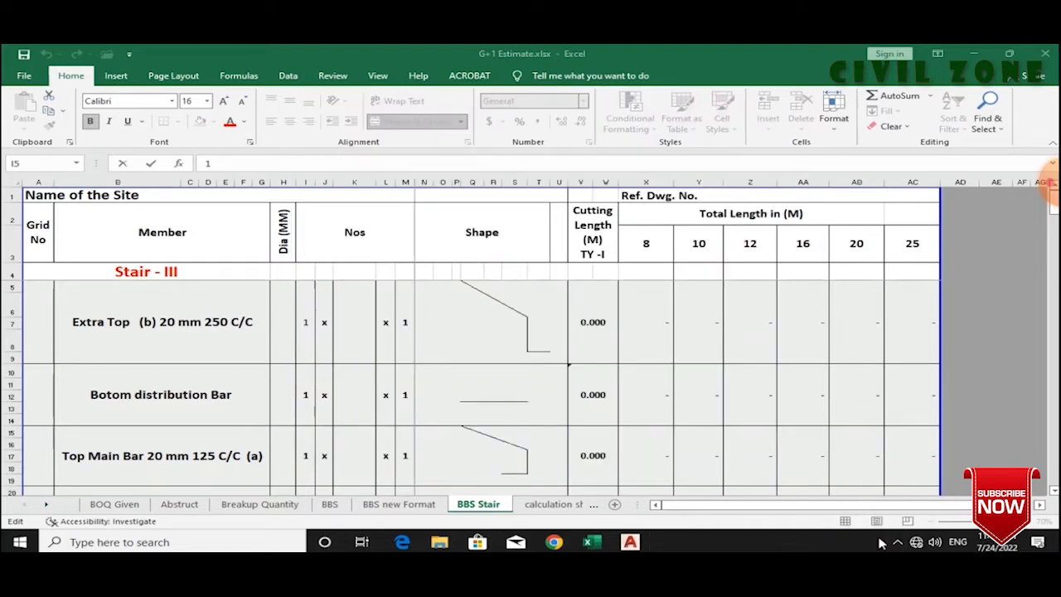
- Inspect the number, shape and member cells of the Extra Top (b) 20 mm 250 C/C row
{"action": "left_click", "coordinate": [469, 331]}
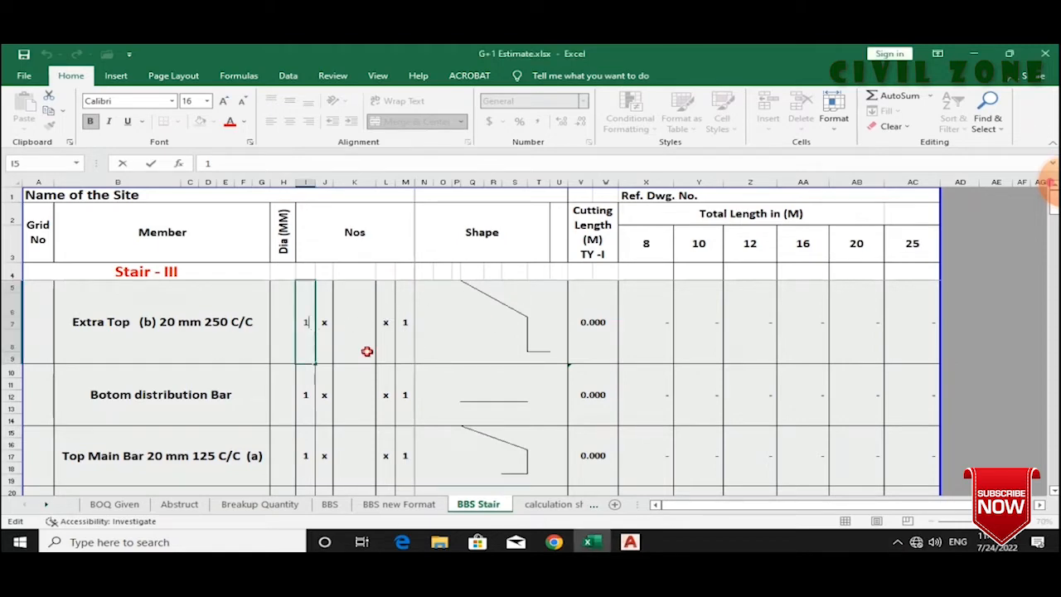
{"action": "left_click", "coordinate": [351, 334]}
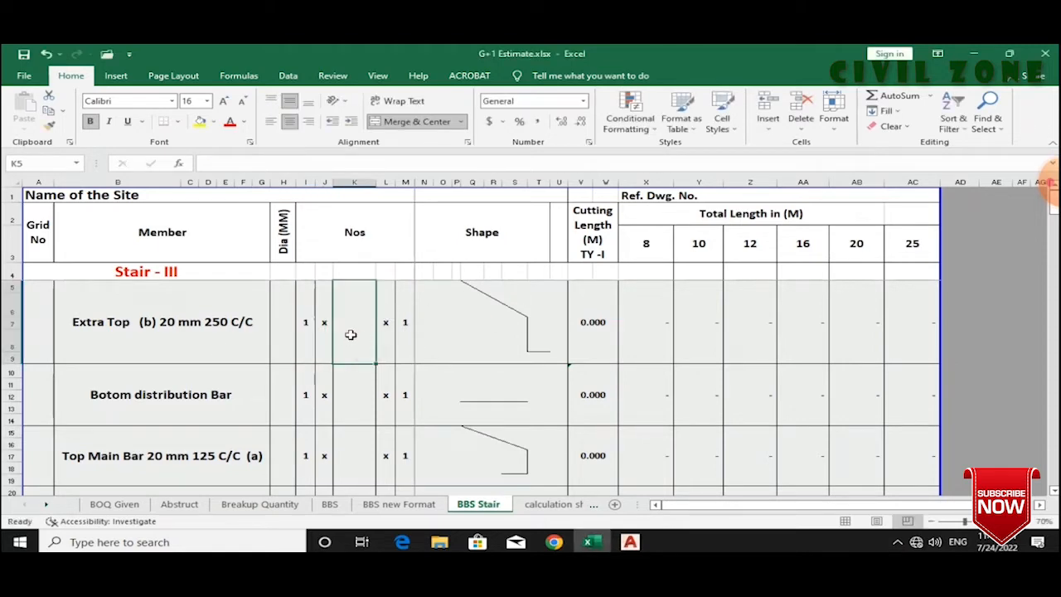
{"action": "left_click", "coordinate": [524, 306]}
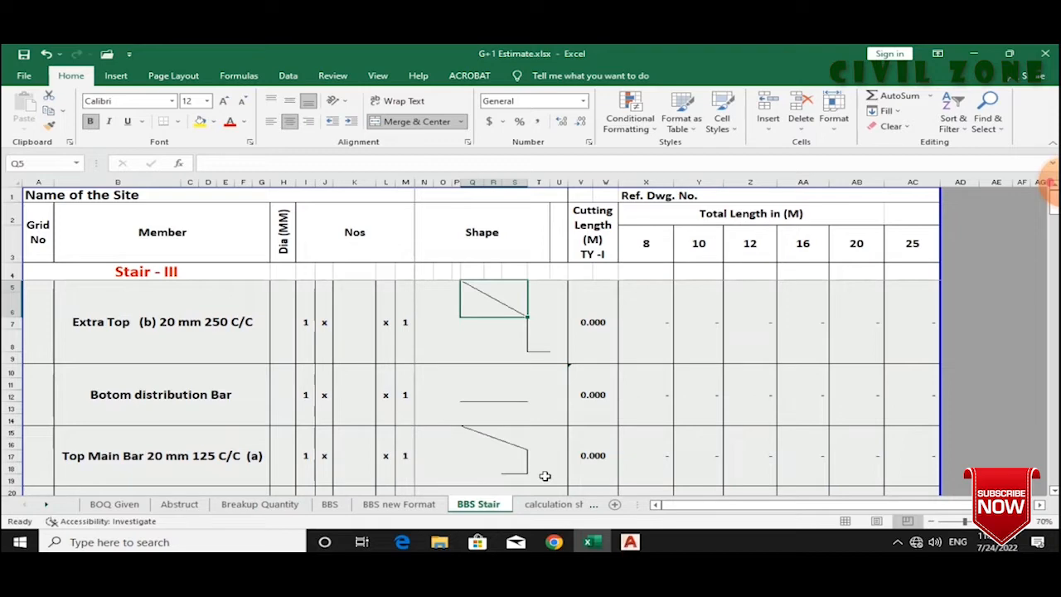
{"action": "left_click", "coordinate": [158, 317]}
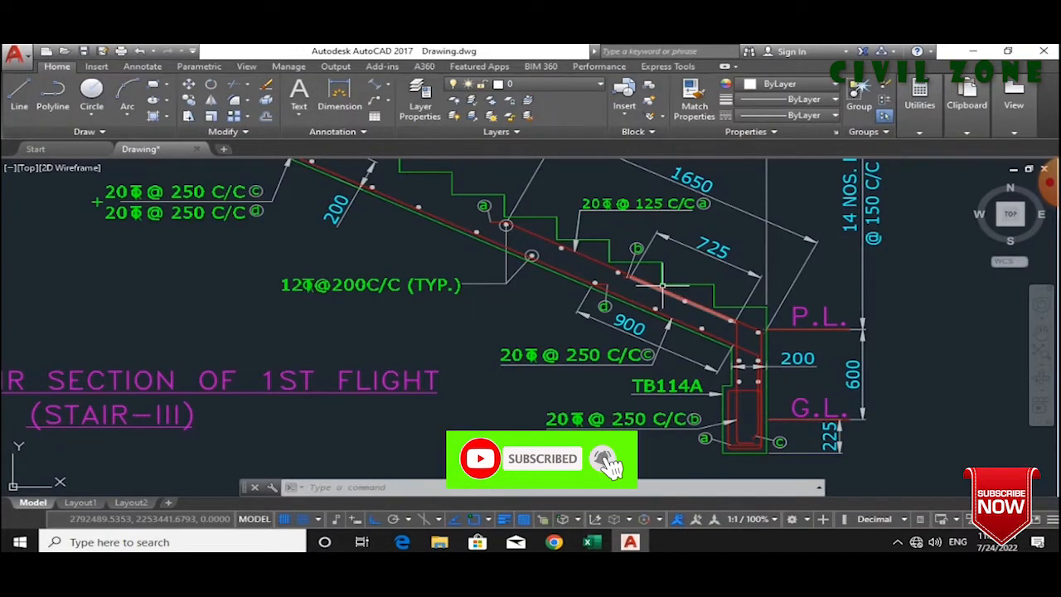
- Switch to AutoCAD and examine the extra top bar (b) and the other bars in the 1st flight stair section
{"action": "scroll", "coordinate": [663, 373], "scroll_direction": "up", "scroll_amount": 2}
{"action": "scroll", "coordinate": [637, 340], "scroll_direction": "down", "scroll_amount": 4}
{"action": "scroll", "coordinate": [655, 348], "scroll_direction": "up", "scroll_amount": 3}
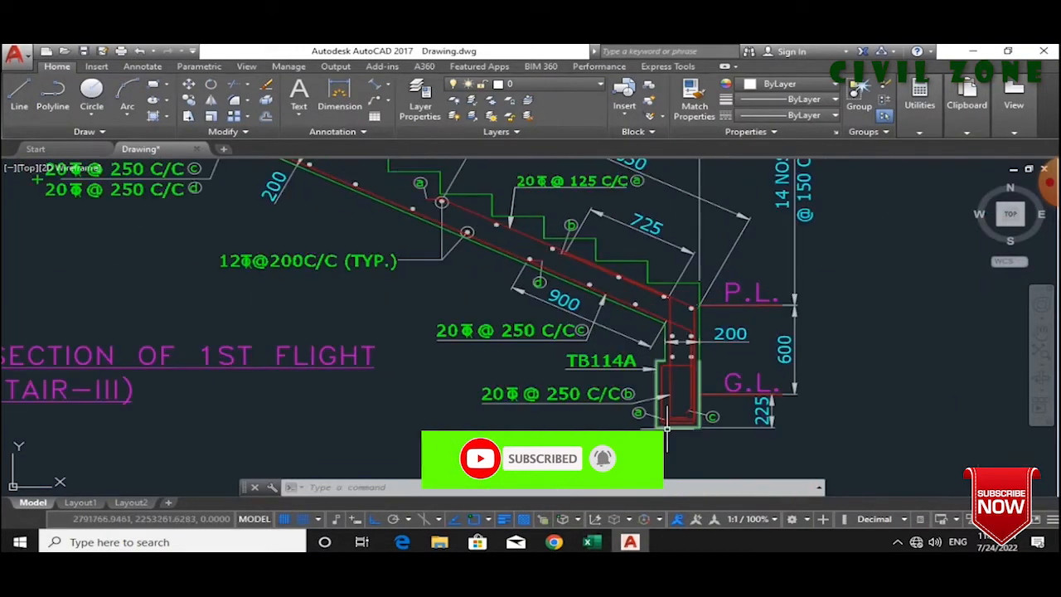
{"action": "scroll", "coordinate": [647, 348], "scroll_direction": "down", "scroll_amount": 6}
{"action": "scroll", "coordinate": [445, 266], "scroll_direction": "up", "scroll_amount": 7}
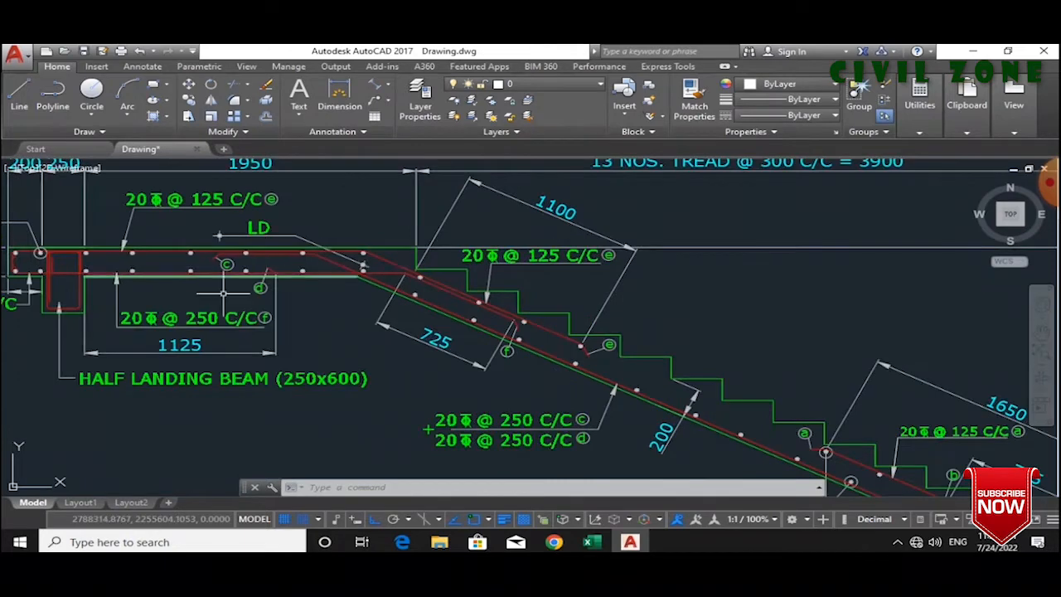
{"action": "scroll", "coordinate": [422, 269], "scroll_direction": "down", "scroll_amount": 4}
{"action": "mouse_move", "coordinate": [199, 218]}
{"action": "left_mouse_down"}
{"action": "mouse_move", "coordinate": [776, 448]}
{"action": "mouse_move", "coordinate": [767, 452]}
{"action": "left_mouse_up"}
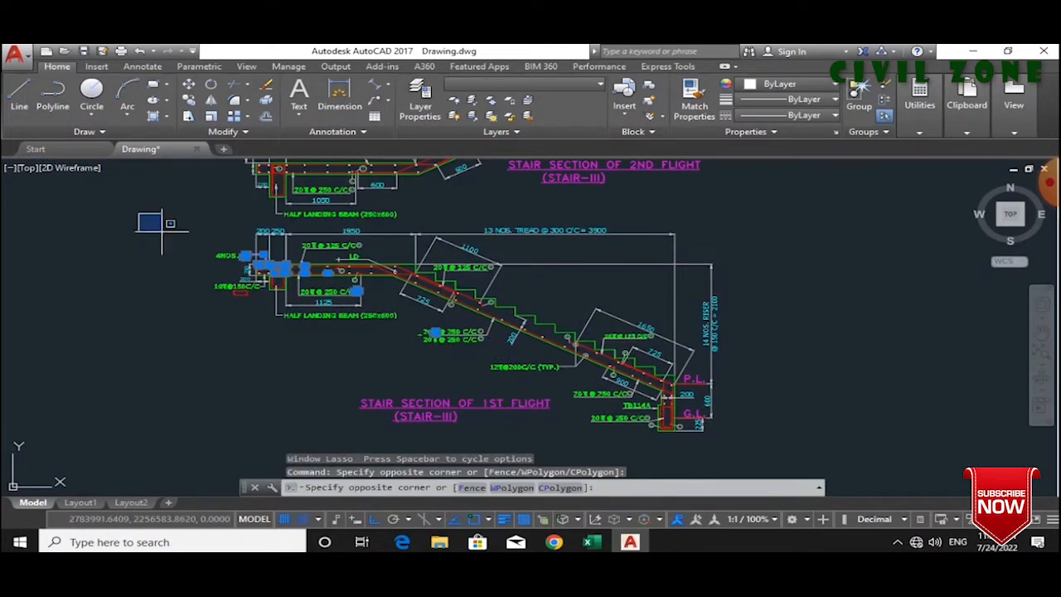
{"action": "key", "text": "Escape"}
{"action": "key", "text": "Escape"}
{"action": "scroll", "coordinate": [703, 448], "scroll_direction": "up", "scroll_amount": 6}
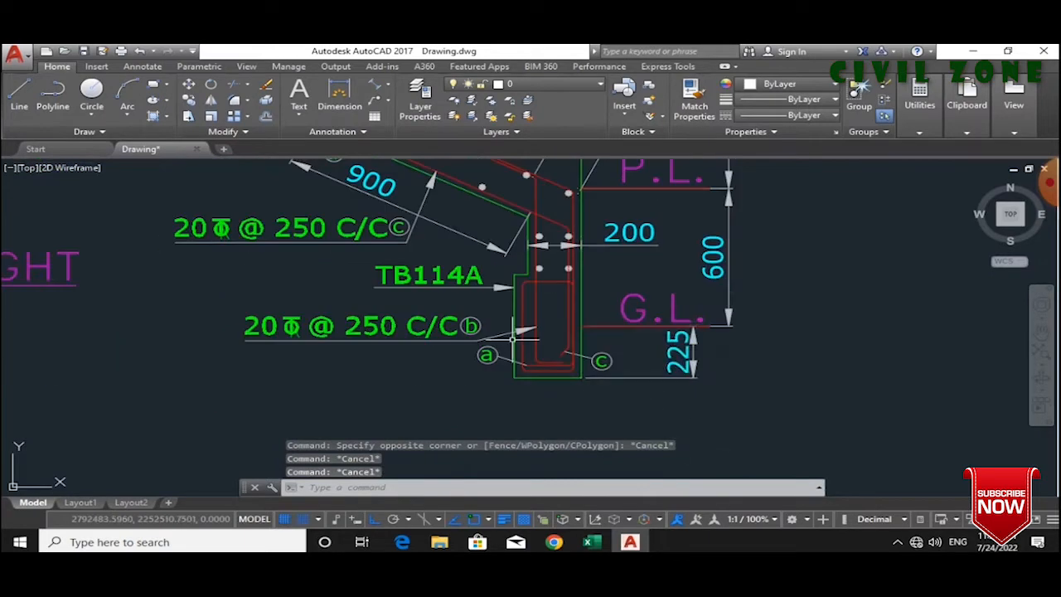
- Study bar (b) in the 1st flight section, tracing it between the sloping waist slab and its foot in beam TB114A
{"action": "scroll", "coordinate": [569, 319], "scroll_direction": "down", "scroll_amount": 5}
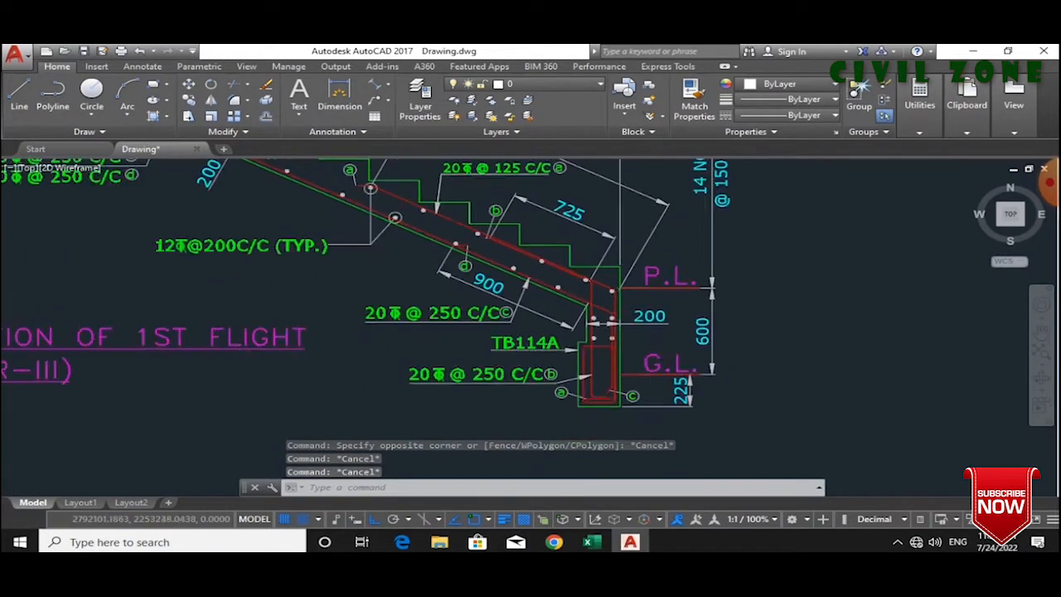
{"action": "scroll", "coordinate": [364, 252], "scroll_direction": "up", "scroll_amount": 3}
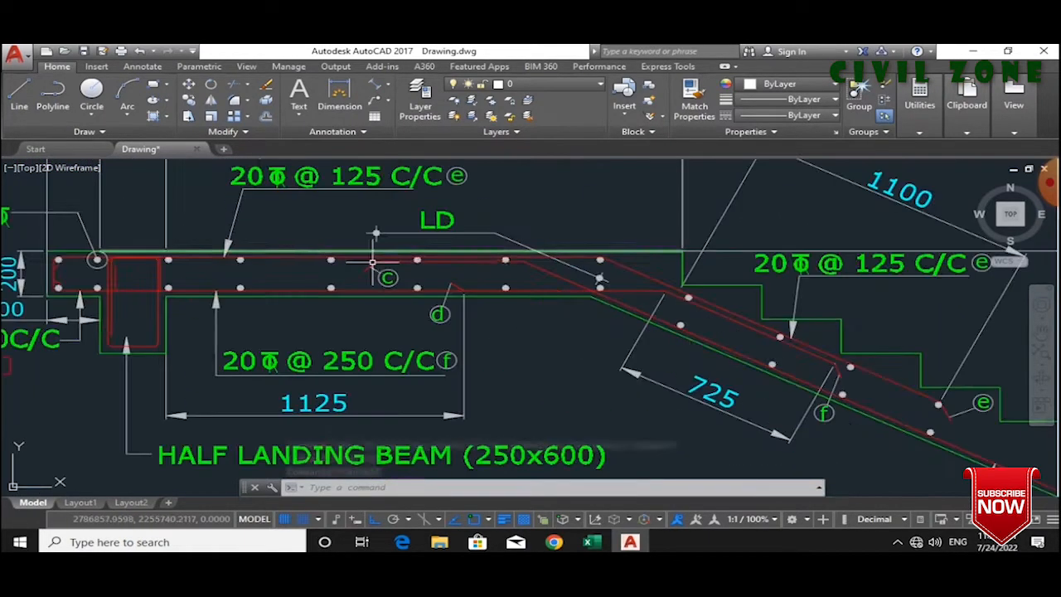
{"action": "scroll", "coordinate": [614, 310], "scroll_direction": "down", "scroll_amount": 5}
{"action": "scroll", "coordinate": [697, 422], "scroll_direction": "up", "scroll_amount": 5}
{"action": "scroll", "coordinate": [696, 421], "scroll_direction": "up", "scroll_amount": 3}
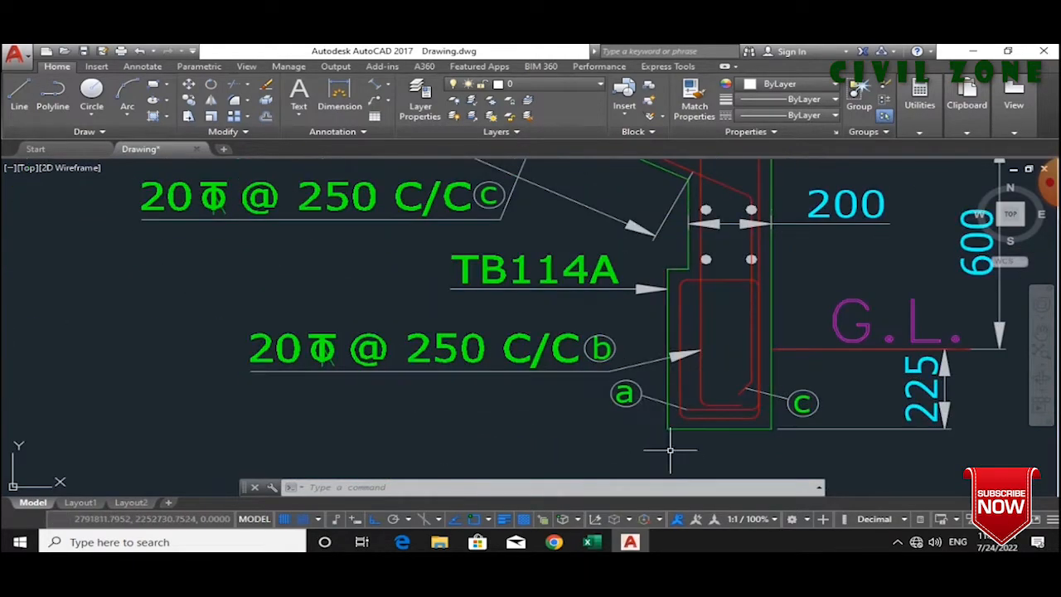
{"action": "scroll", "coordinate": [764, 431], "scroll_direction": "down", "scroll_amount": 3}
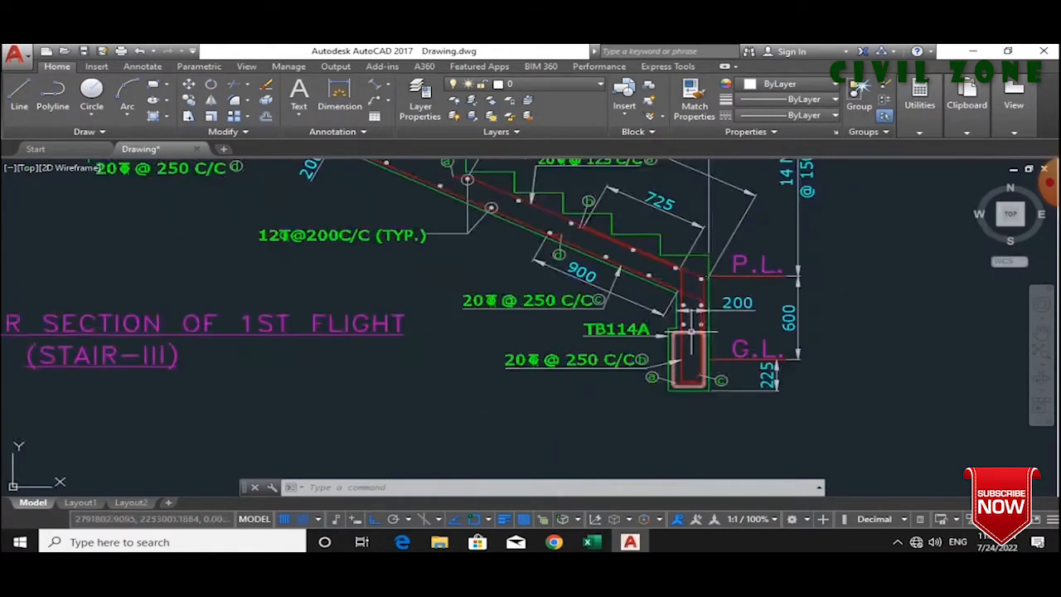
{"action": "scroll", "coordinate": [716, 364], "scroll_direction": "up", "scroll_amount": 3}
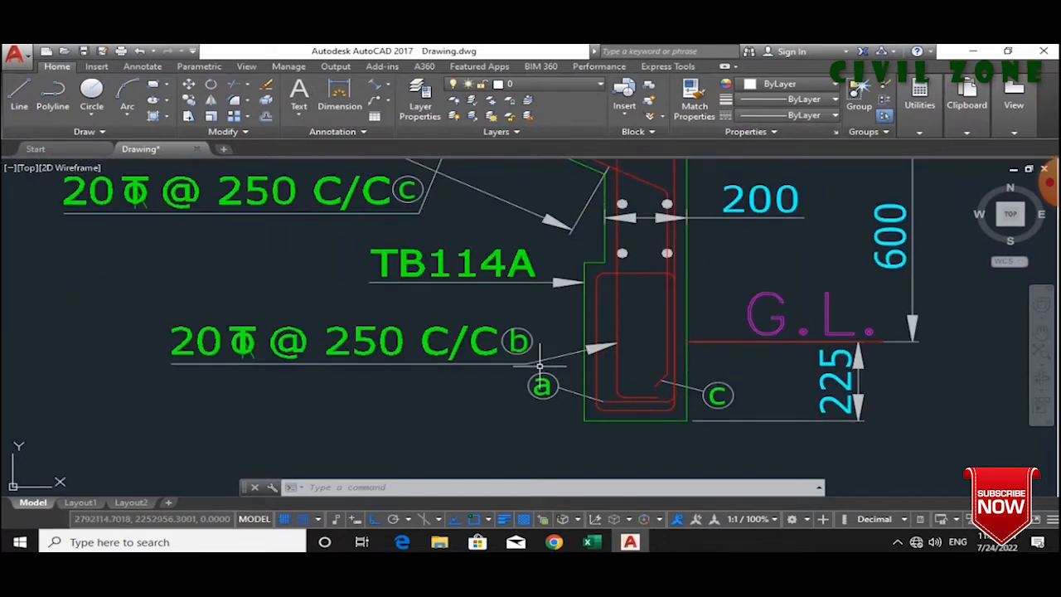
{"action": "scroll", "coordinate": [651, 356], "scroll_direction": "down", "scroll_amount": 3}
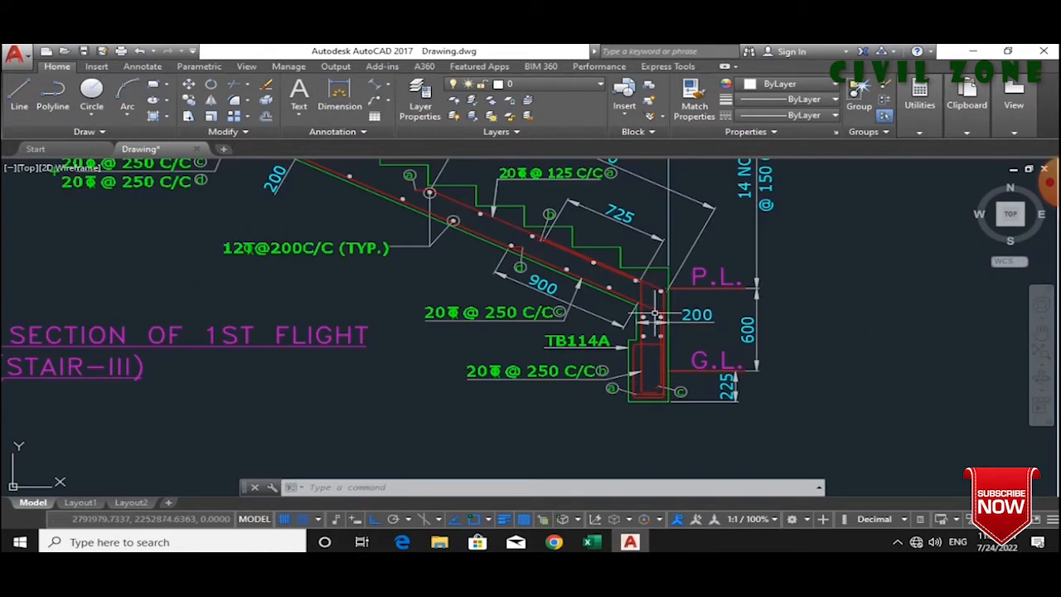
{"action": "scroll", "coordinate": [551, 373], "scroll_direction": "up", "scroll_amount": 2}
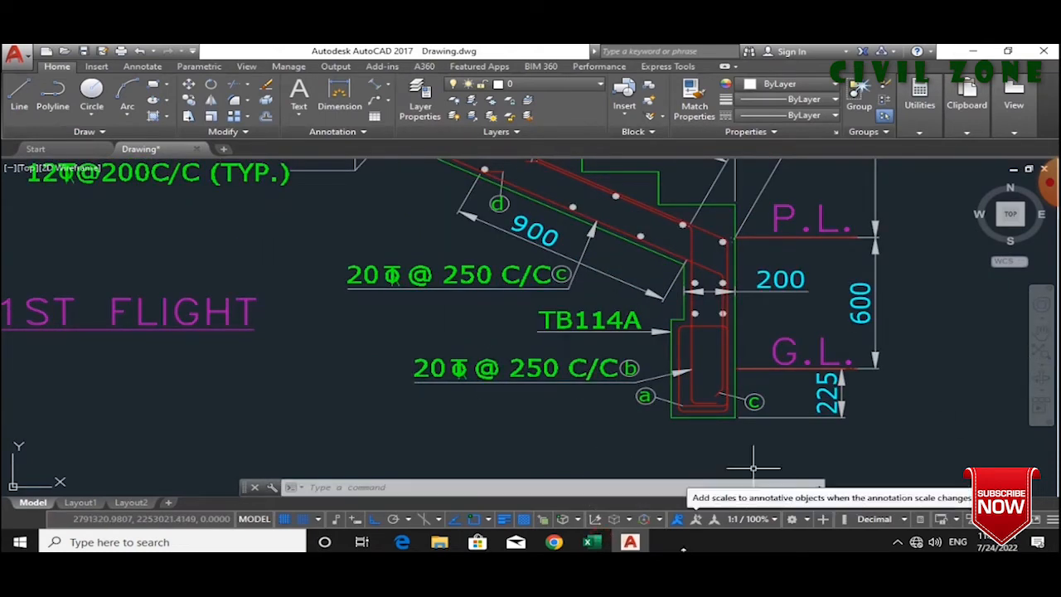
- Switch to Excel and set the diameter of the Extra Top (b) 20 mm 250 C/C bar to 20
{"action": "left_click", "coordinate": [589, 543]}
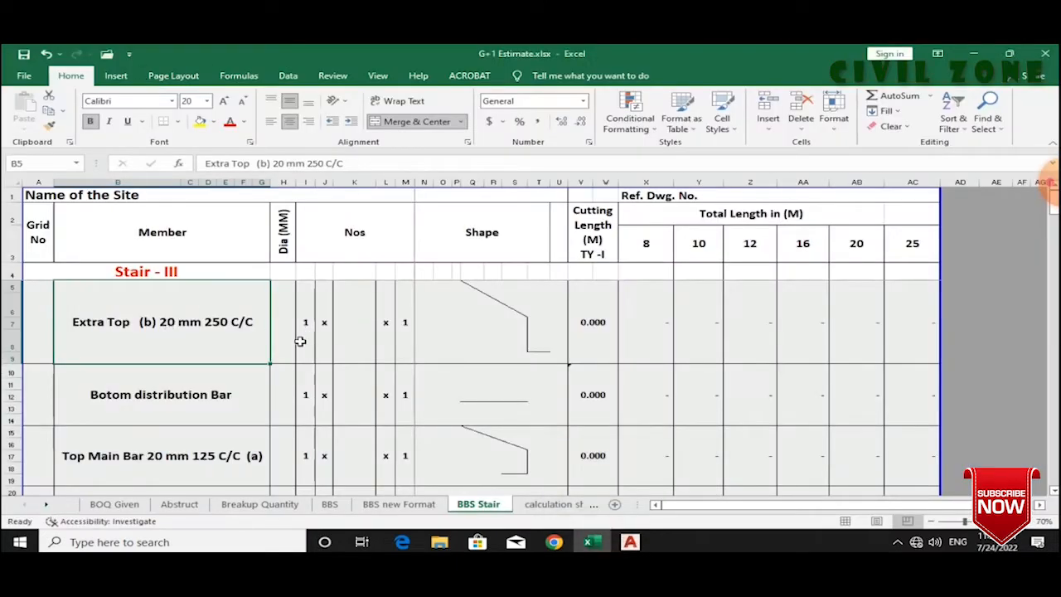
{"action": "left_click", "coordinate": [285, 325]}
{"action": "type", "text": "20"}
{"action": "key", "text": "Tab"}
{"action": "key", "text": "Tab"}
{"action": "key", "text": "Tab"}
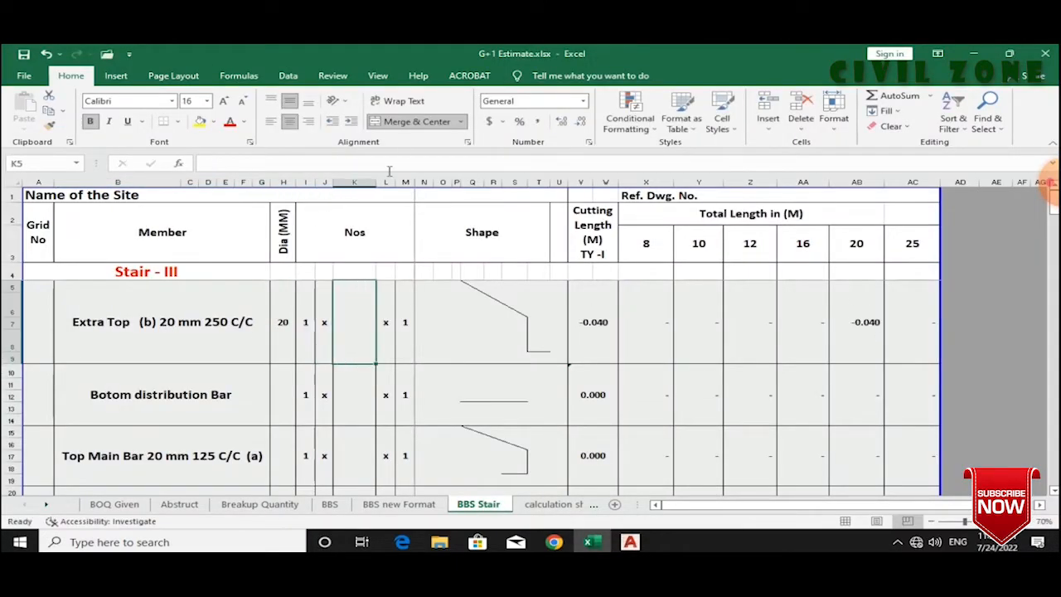
- Switch to AutoCAD, check bar (b)'s spacing in the section and find the stair width on the plan
{"action": "left_click", "coordinate": [630, 542]}
{"action": "scroll", "coordinate": [655, 378], "scroll_direction": "down", "scroll_amount": 3}
{"action": "scroll", "coordinate": [655, 378], "scroll_direction": "up", "scroll_amount": 4}
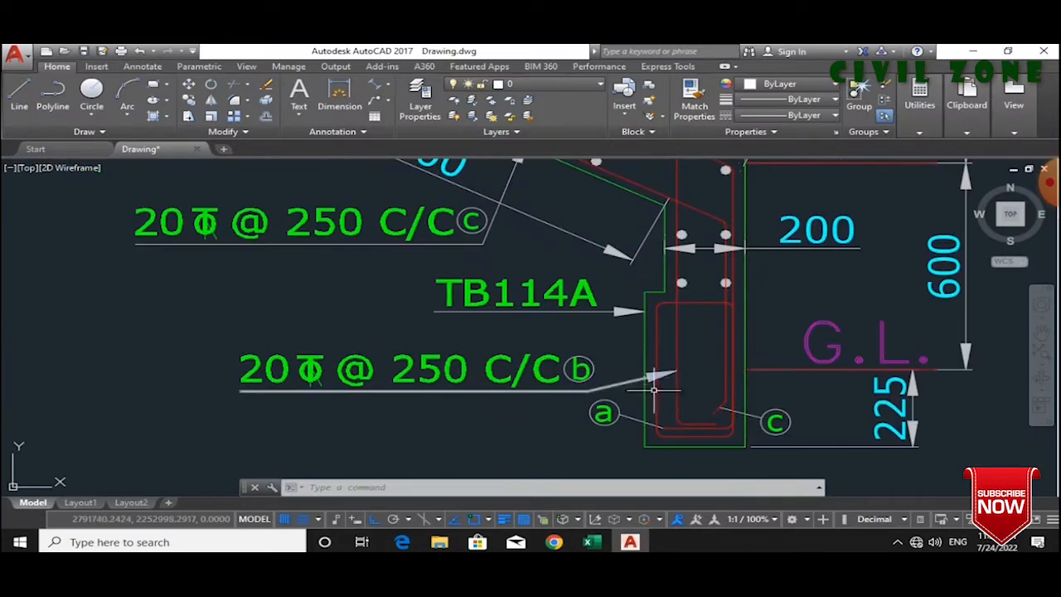
{"action": "scroll", "coordinate": [729, 456], "scroll_direction": "down", "scroll_amount": 4}
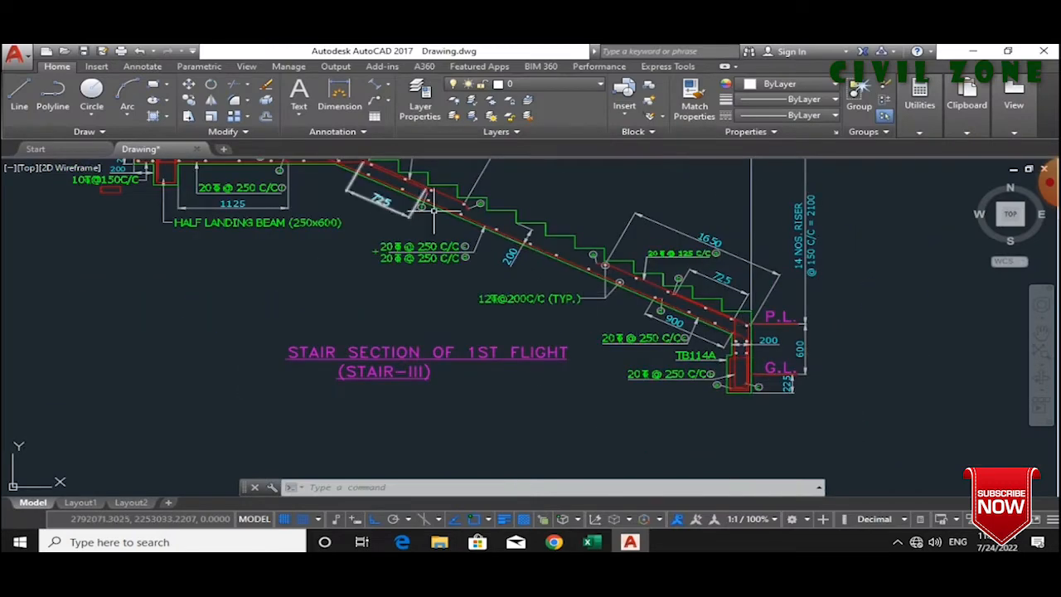
{"action": "scroll", "coordinate": [593, 332], "scroll_direction": "down", "scroll_amount": 5}
{"action": "scroll", "coordinate": [597, 335], "scroll_direction": "up", "scroll_amount": 6}
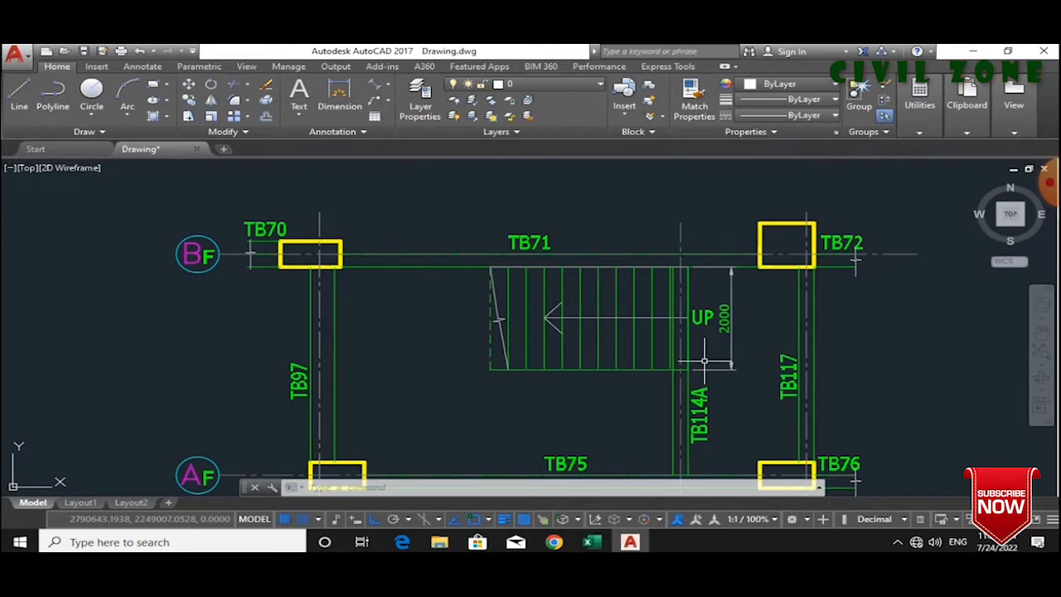
- Draw a horizontal line across the first treads near the lower edge of the stair plan to represent a bar
{"action": "type", "text": "l"}
{"action": "key", "text": "Return"}
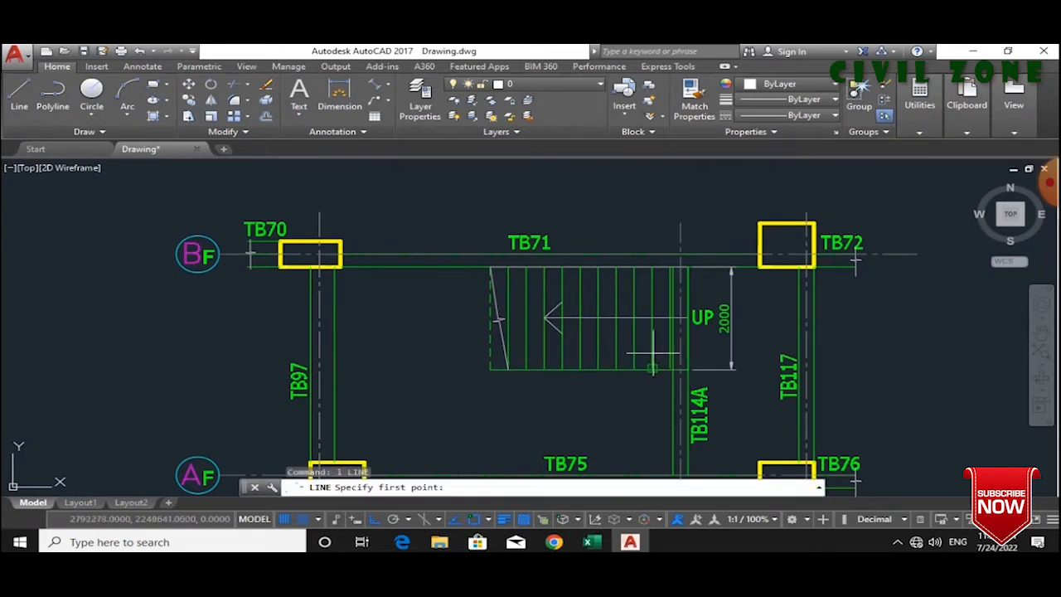
{"action": "scroll", "coordinate": [701, 358], "scroll_direction": "up", "scroll_amount": 3}
{"action": "left_click", "coordinate": [713, 361]}
{"action": "key", "text": "Escape"}
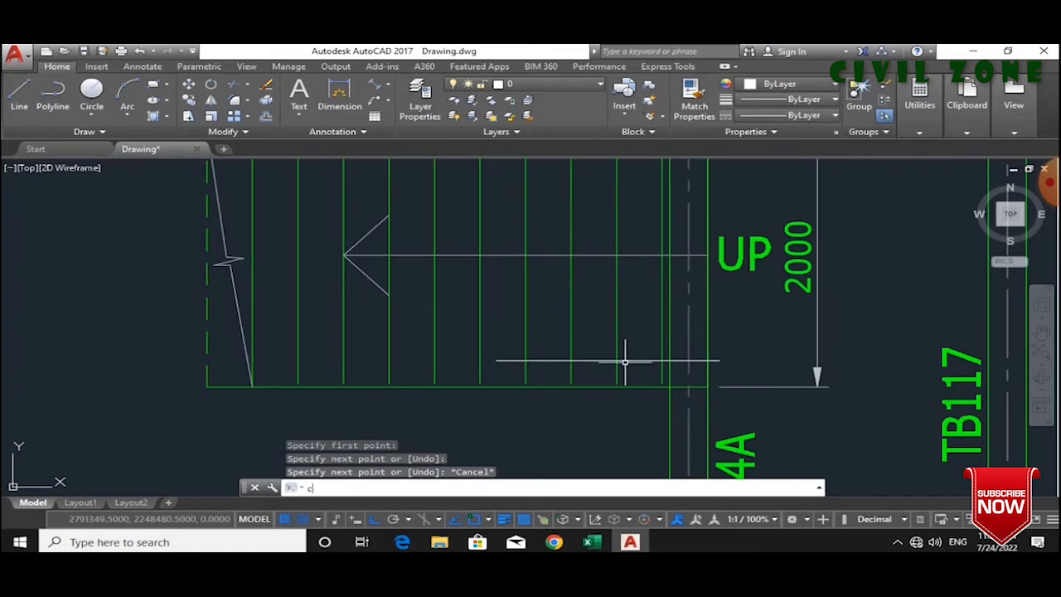
{"action": "type", "text": "c"}
{"action": "key", "text": "Return"}
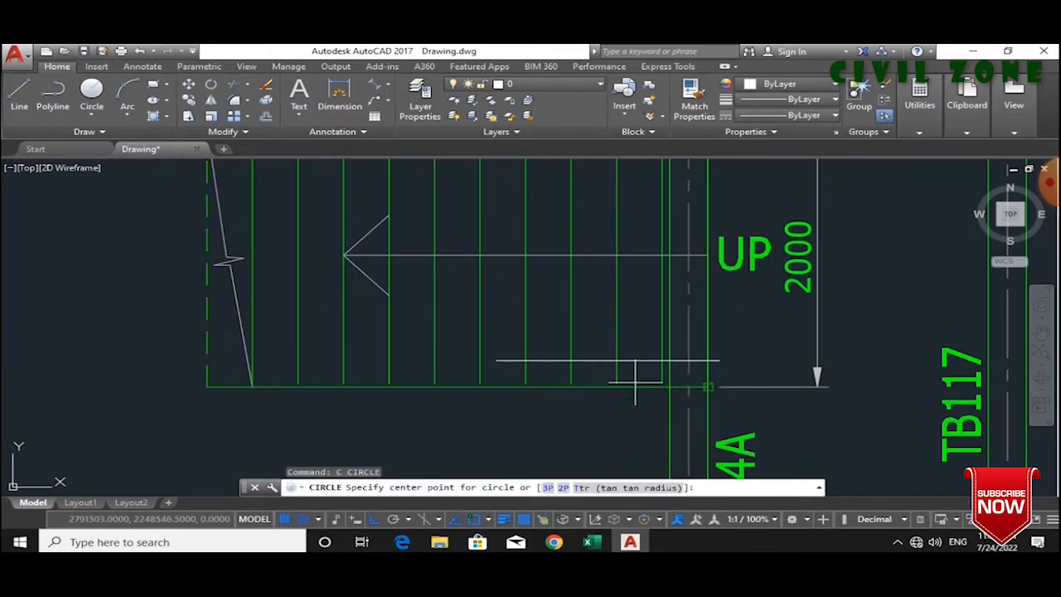
{"action": "key", "text": "Escape"}
- Copy the horizontal bar line to several positions spaced across the stair's width
{"action": "type", "text": "co"}
{"action": "key", "text": "Return"}
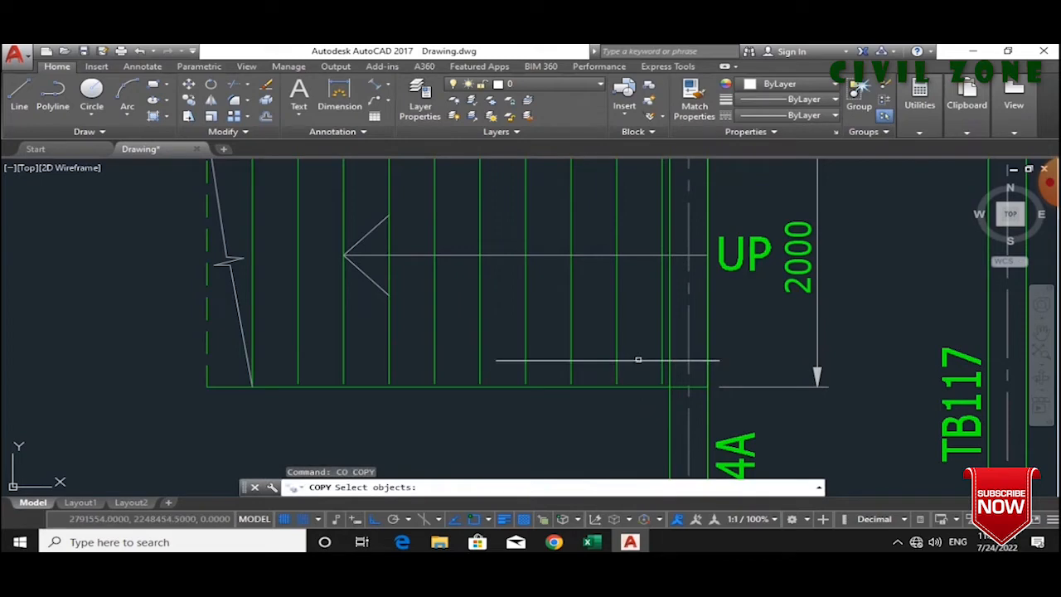
{"action": "left_click", "coordinate": [637, 361]}
{"action": "key", "text": "Return"}
{"action": "left_click", "coordinate": [777, 361]}
{"action": "left_click", "coordinate": [746, 361]}
{"action": "left_click", "coordinate": [777, 320]}
{"action": "left_click", "coordinate": [776, 297]}
{"action": "left_click", "coordinate": [760, 274]}
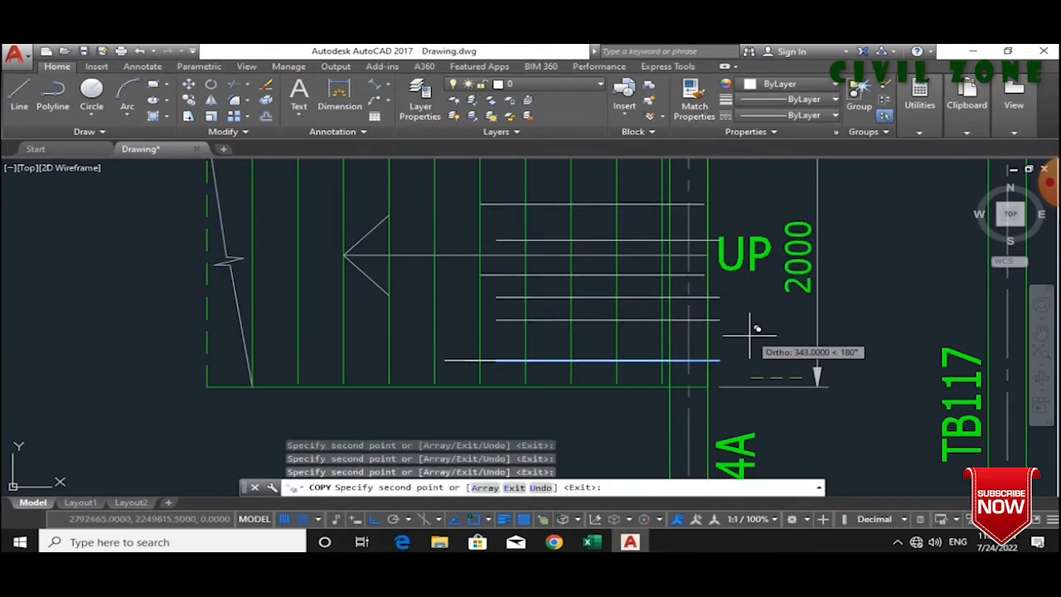
{"action": "key", "text": "Escape"}
- Undo the copied bar lines and the original line on the stair plan
{"action": "scroll", "coordinate": [753, 352], "scroll_direction": "down", "scroll_amount": 3}
{"action": "scroll", "coordinate": [746, 303], "scroll_direction": "up", "scroll_amount": 1}
{"action": "key", "text": "ctrl+z"}
{"action": "key", "text": "ctrl+z"}
{"action": "key", "text": "ctrl+z"}
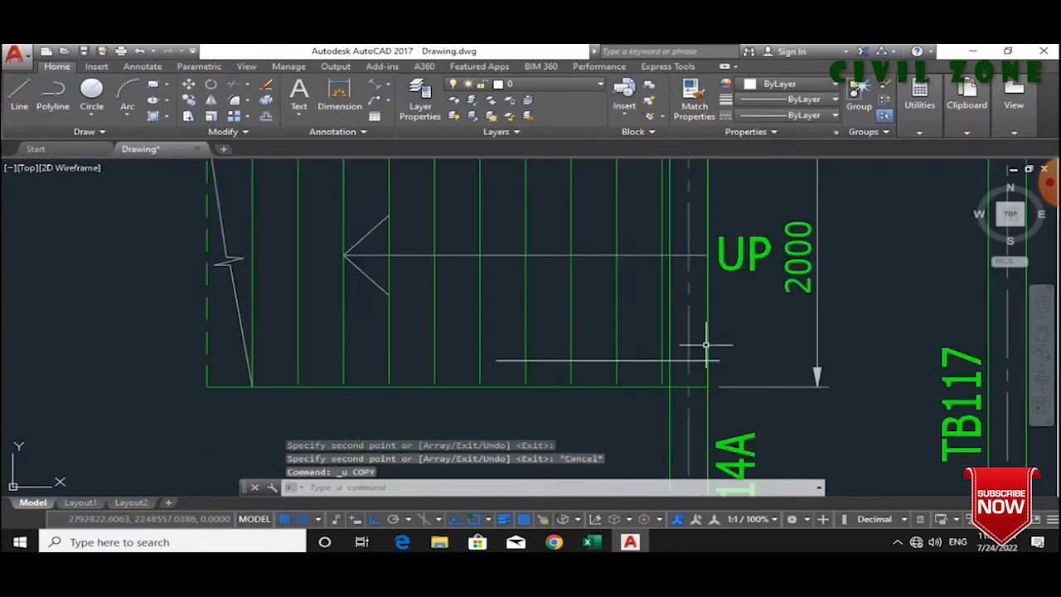
{"action": "key", "text": "Escape"}
{"action": "key", "text": "Escape"}
{"action": "key", "text": "Escape"}
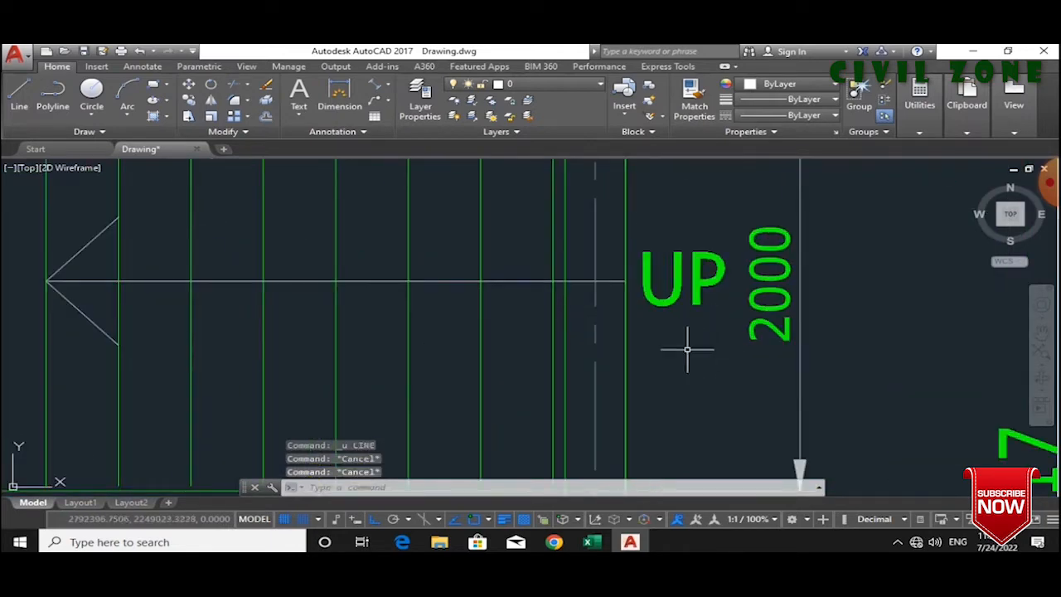
- Switch to Excel and enter the Extra Top (b) bar's number as =ROUND((2/0.25)+1,0)
{"action": "scroll", "coordinate": [662, 401], "scroll_direction": "down", "scroll_amount": 8}
{"action": "left_click", "coordinate": [588, 543]}
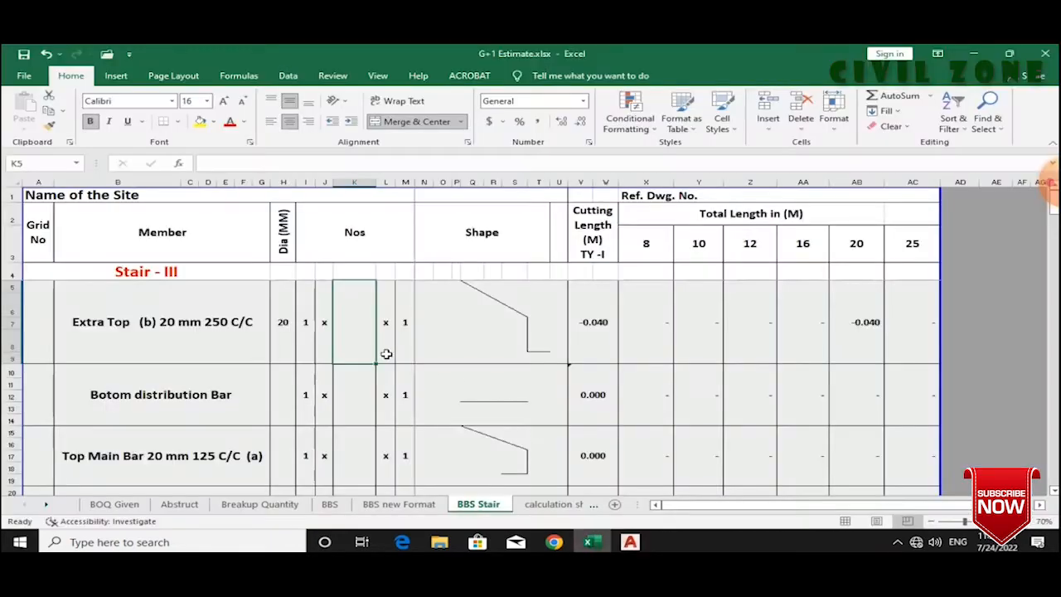
{"action": "type", "text": "=round"}
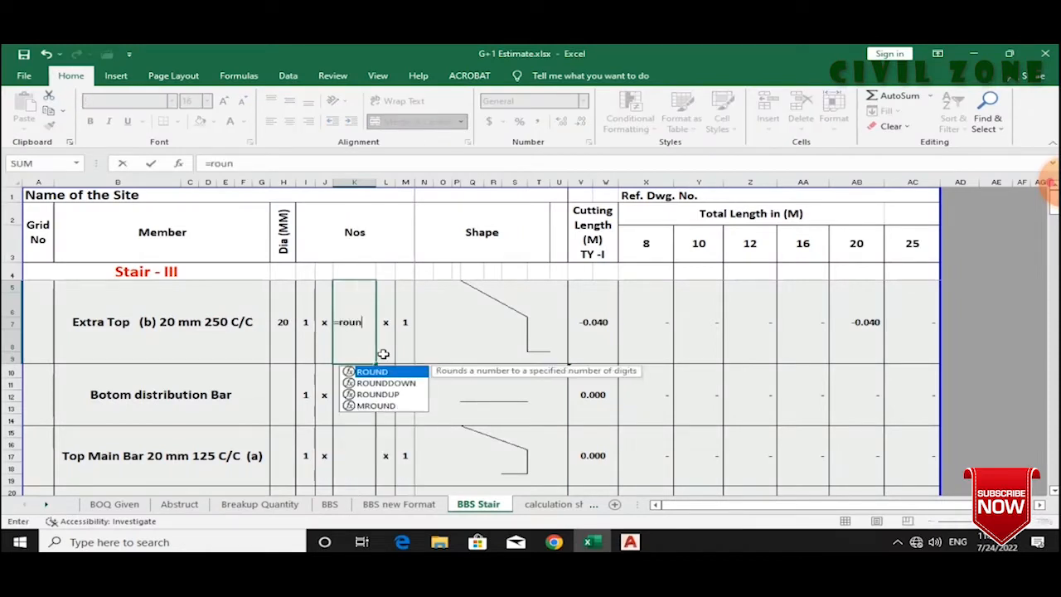
{"action": "key", "text": "Tab"}
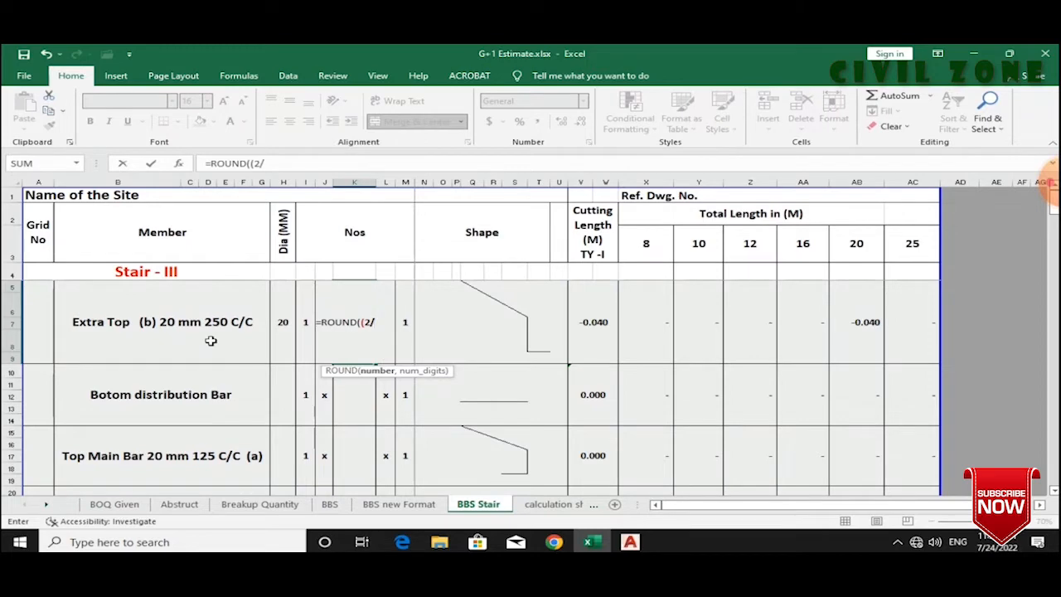
{"action": "type", "text": "(2/0.25)+1"}
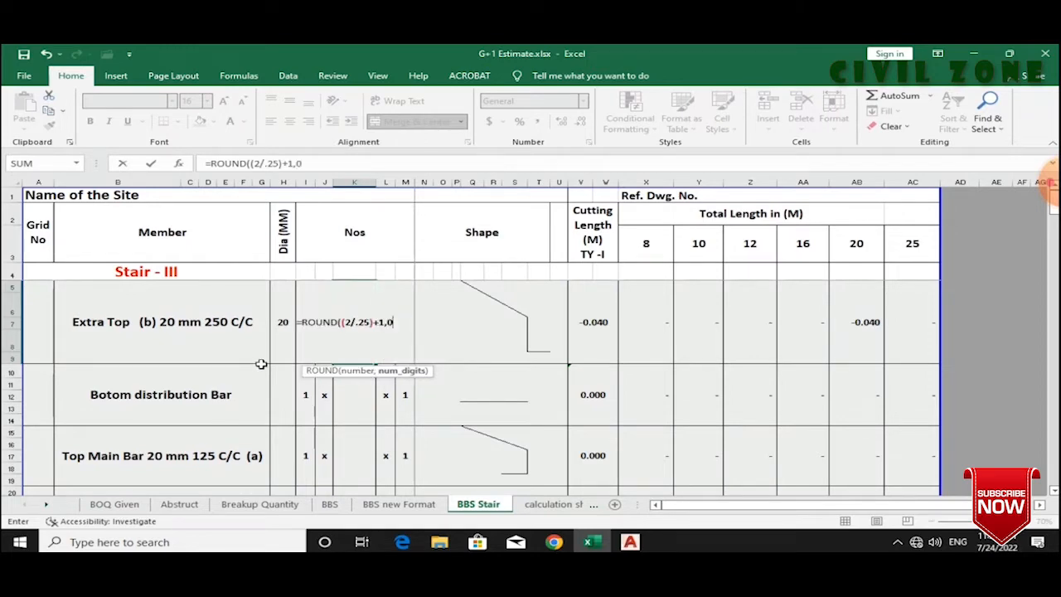
{"action": "type", "text": ",0"}
{"action": "key", "text": "Return"}
{"action": "left_click", "coordinate": [344, 329]}
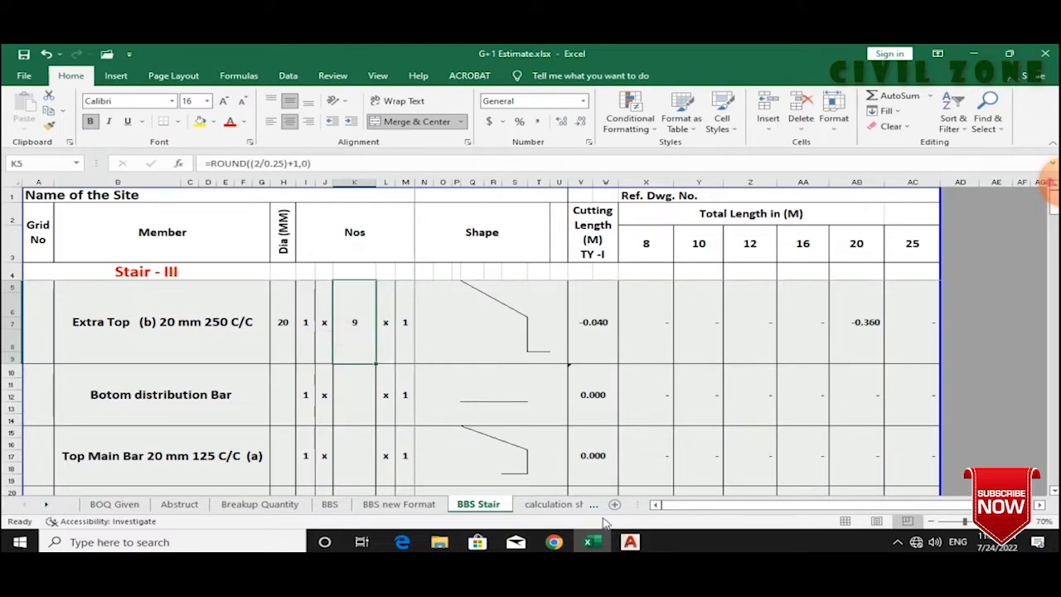
- Examine bar (b)'s 725 sloping leg in AutoCAD and compare it with the shape sketch in the Excel row
{"action": "left_click", "coordinate": [630, 542]}
{"action": "scroll", "coordinate": [609, 282], "scroll_direction": "up", "scroll_amount": 5}
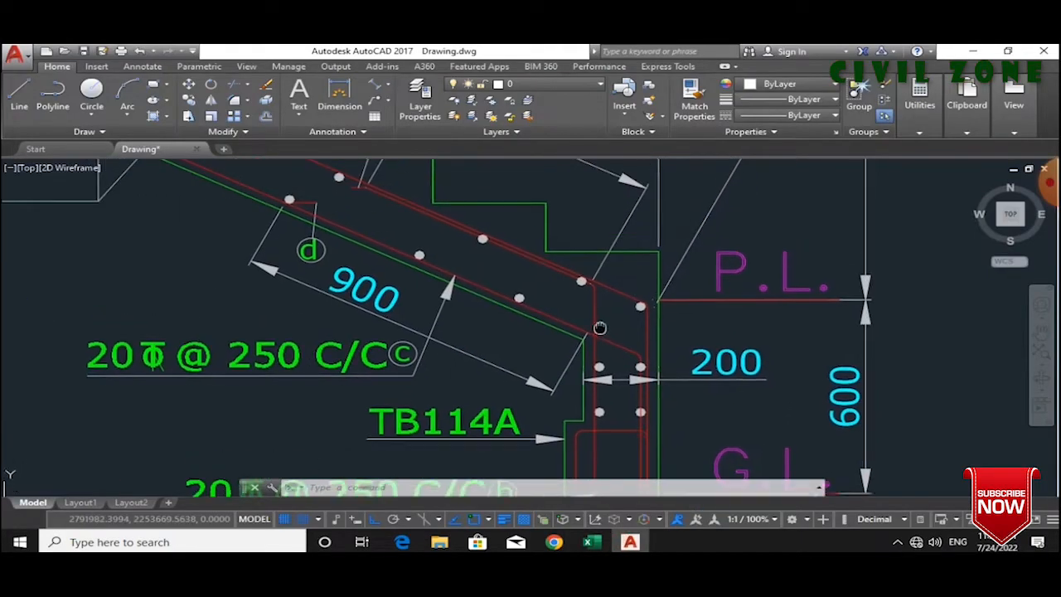
{"action": "scroll", "coordinate": [483, 214], "scroll_direction": "down", "scroll_amount": 1}
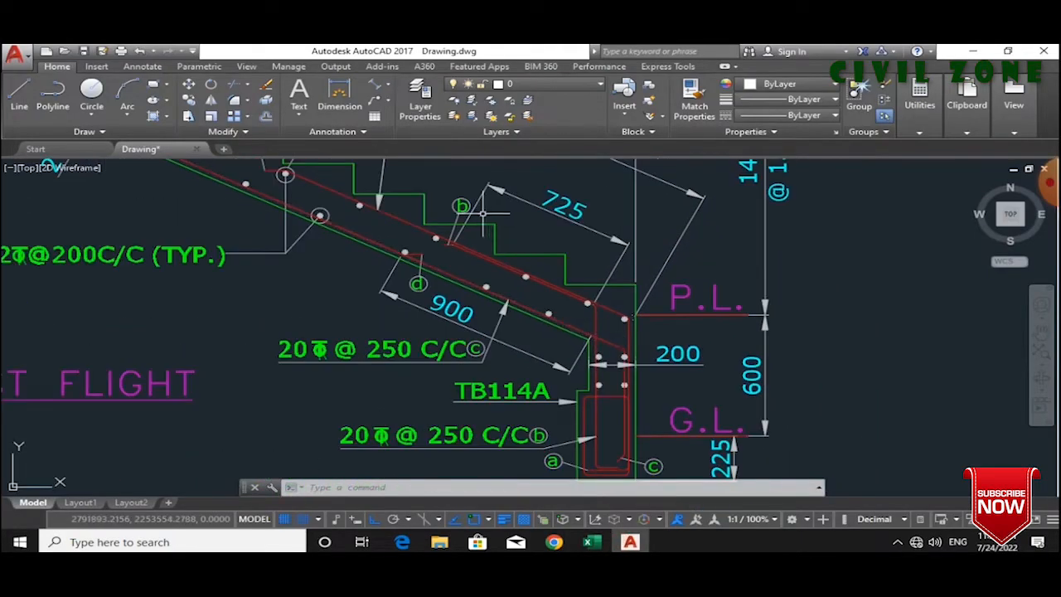
{"action": "left_click", "coordinate": [590, 542]}
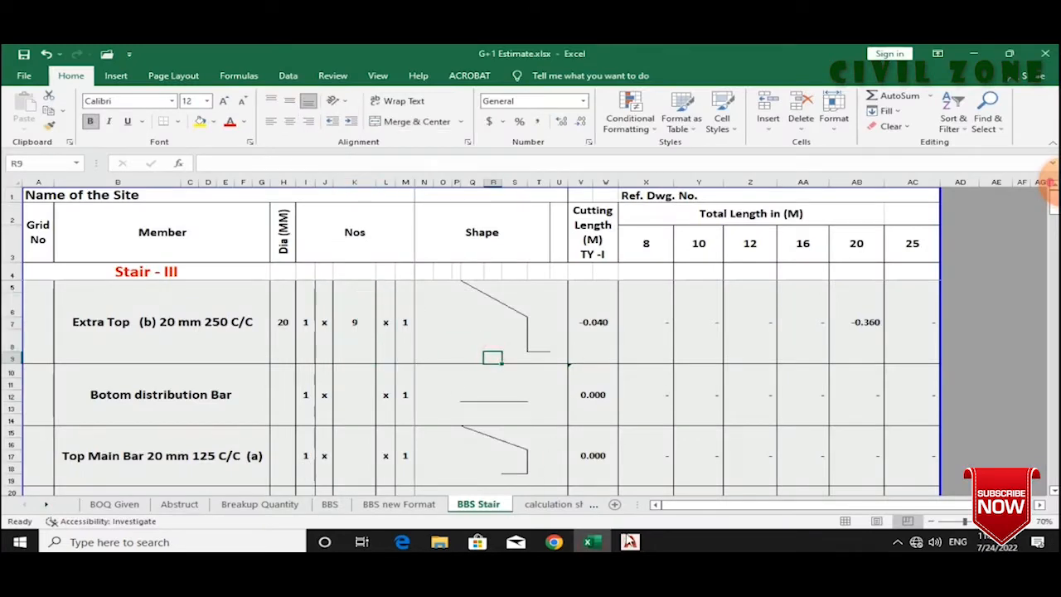
- Switch to AutoCAD and examine bar (b)'s foot in TB114A and its vertical leg up to plinth level
{"action": "left_click", "coordinate": [630, 542]}
{"action": "scroll", "coordinate": [614, 398], "scroll_direction": "down", "scroll_amount": 2}
{"action": "scroll", "coordinate": [622, 394], "scroll_direction": "up", "scroll_amount": 6}
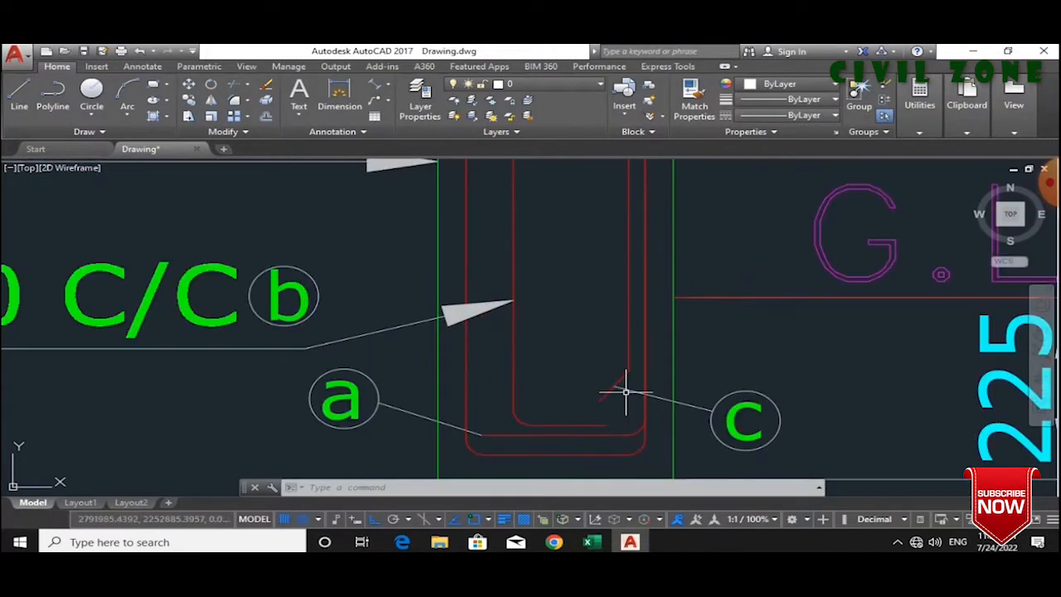
{"action": "scroll", "coordinate": [626, 391], "scroll_direction": "down", "scroll_amount": 4}
{"action": "scroll", "coordinate": [627, 403], "scroll_direction": "up", "scroll_amount": 2}
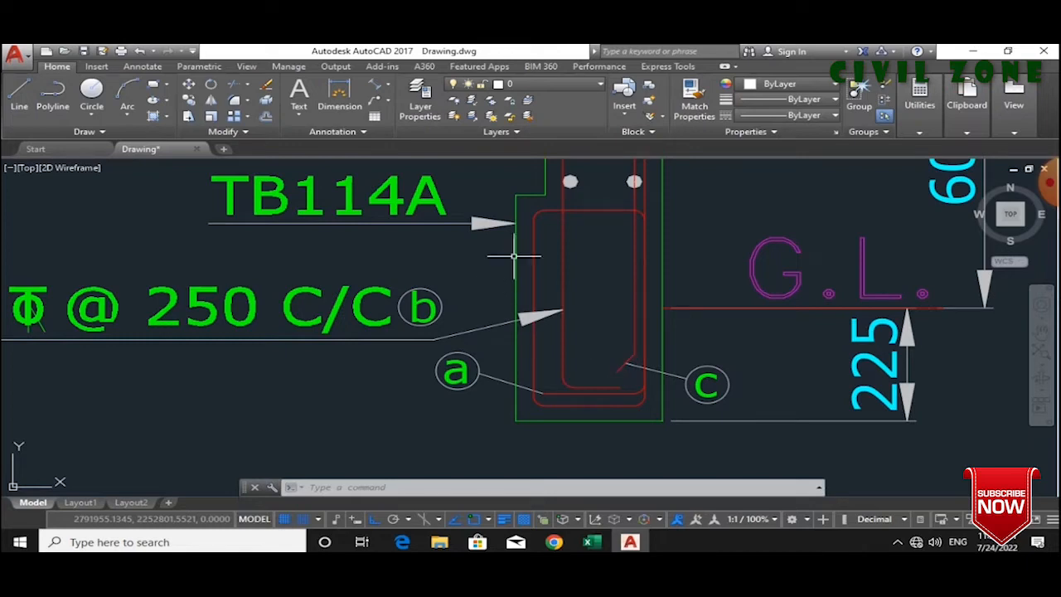
{"action": "scroll", "coordinate": [518, 282], "scroll_direction": "down", "scroll_amount": 3}
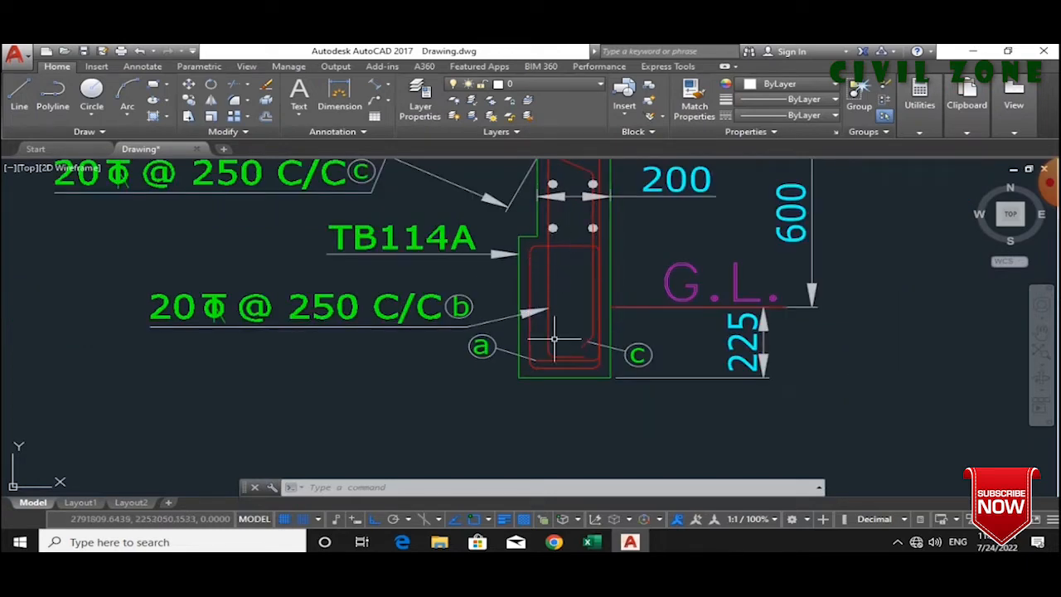
{"action": "left_click_drag", "start_coordinate": [587, 259], "coordinate": [583, 456]}
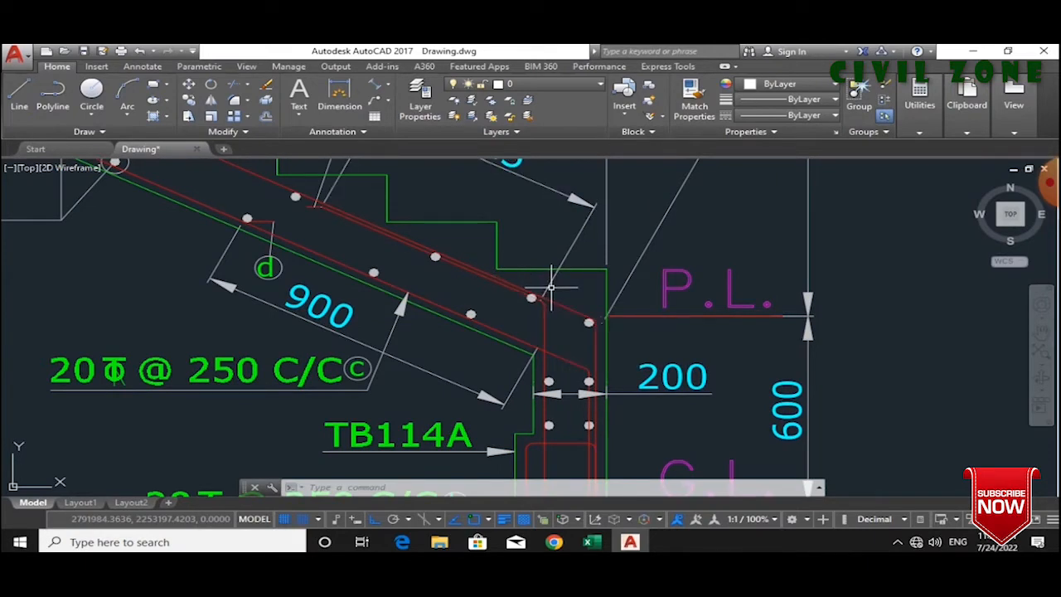
- Check the cell under the Extra Top (b) shape's foot in Excel, then inspect the matching bottom bend in AutoCAD
{"action": "left_click", "coordinate": [592, 543]}
{"action": "left_click", "coordinate": [540, 357]}
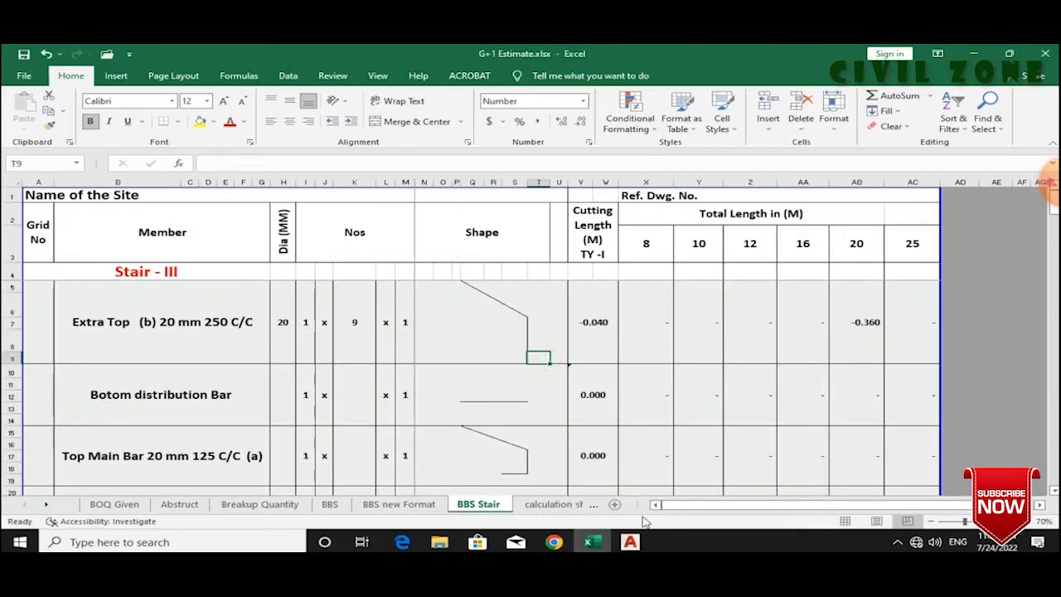
{"action": "left_click", "coordinate": [630, 543]}
{"action": "scroll", "coordinate": [539, 348], "scroll_direction": "down", "scroll_amount": 3}
{"action": "scroll", "coordinate": [539, 348], "scroll_direction": "up", "scroll_amount": 5}
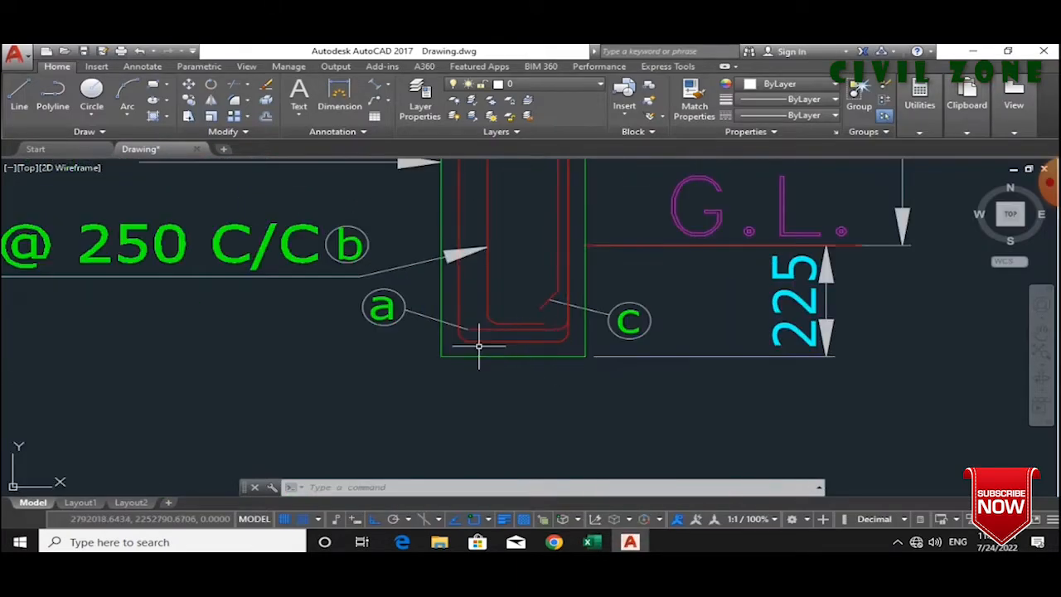
{"action": "scroll", "coordinate": [497, 352], "scroll_direction": "down", "scroll_amount": 3}
{"action": "scroll", "coordinate": [509, 373], "scroll_direction": "up", "scroll_amount": 4}
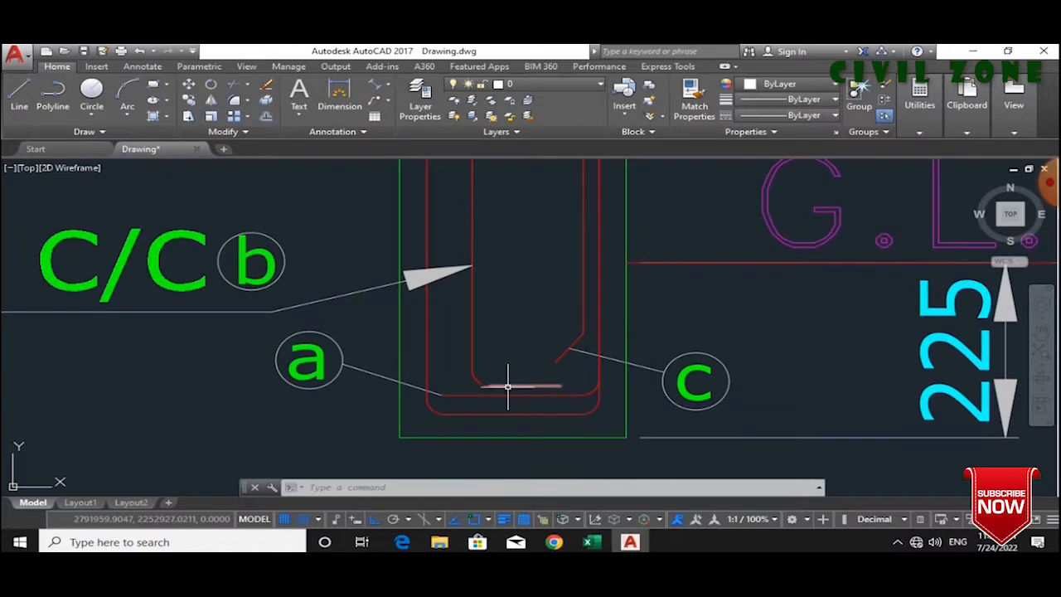
- Examine bar (b)'s foot, vertical leg and sloping leg in the first-flight stair section by selecting each segment
{"action": "left_click", "coordinate": [508, 387]}
{"action": "left_click", "coordinate": [475, 360]}
{"action": "scroll", "coordinate": [511, 379], "scroll_direction": "down", "scroll_amount": 3}
{"action": "scroll", "coordinate": [481, 222], "scroll_direction": "up", "scroll_amount": 6}
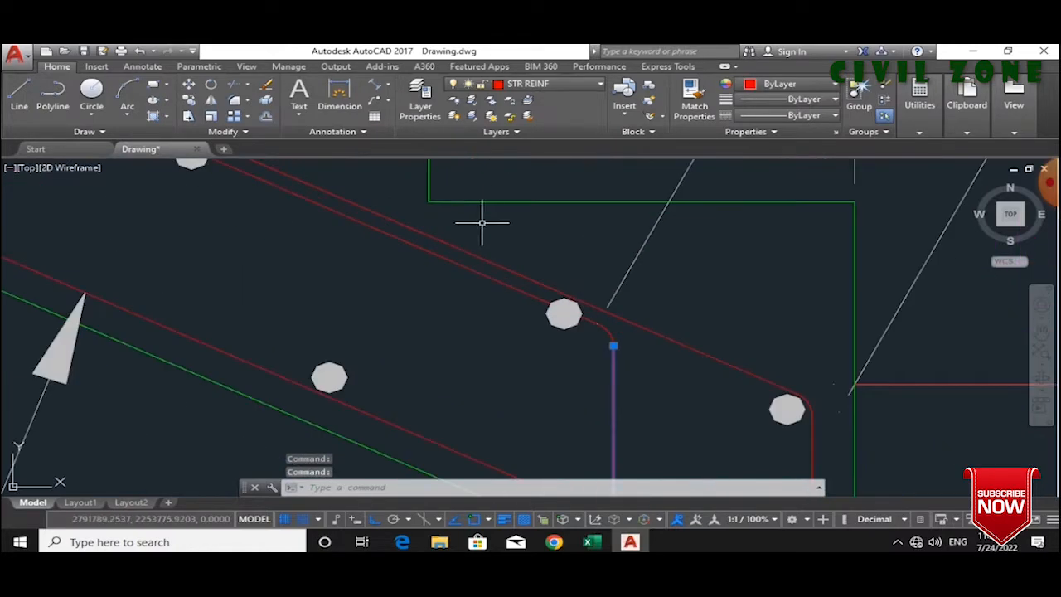
{"action": "left_click", "coordinate": [447, 252]}
{"action": "scroll", "coordinate": [493, 299], "scroll_direction": "down", "scroll_amount": 3}
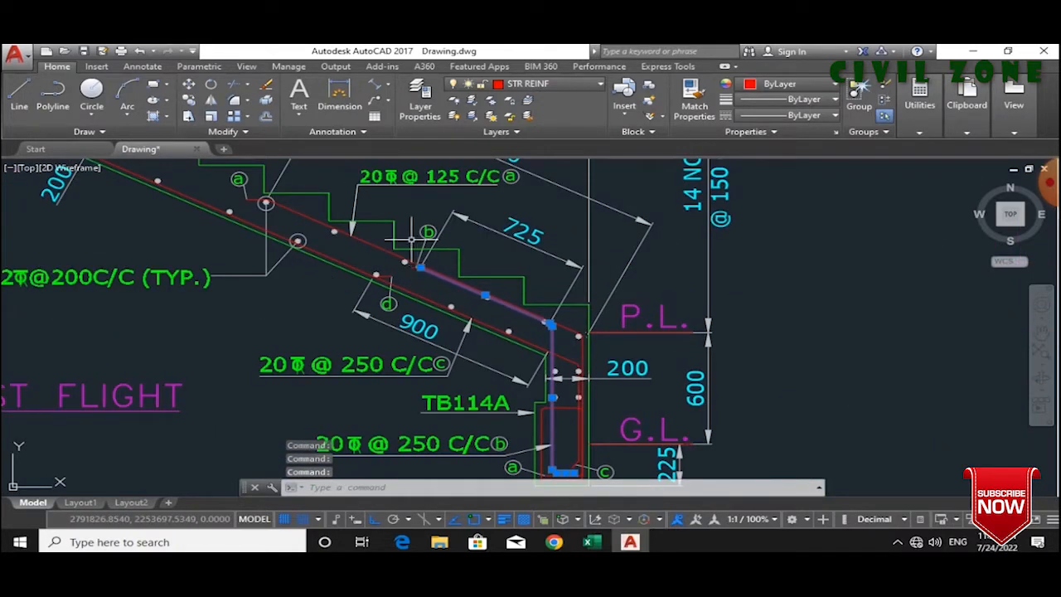
{"action": "scroll", "coordinate": [413, 234], "scroll_direction": "up", "scroll_amount": 3}
{"action": "scroll", "coordinate": [464, 307], "scroll_direction": "down", "scroll_amount": 3}
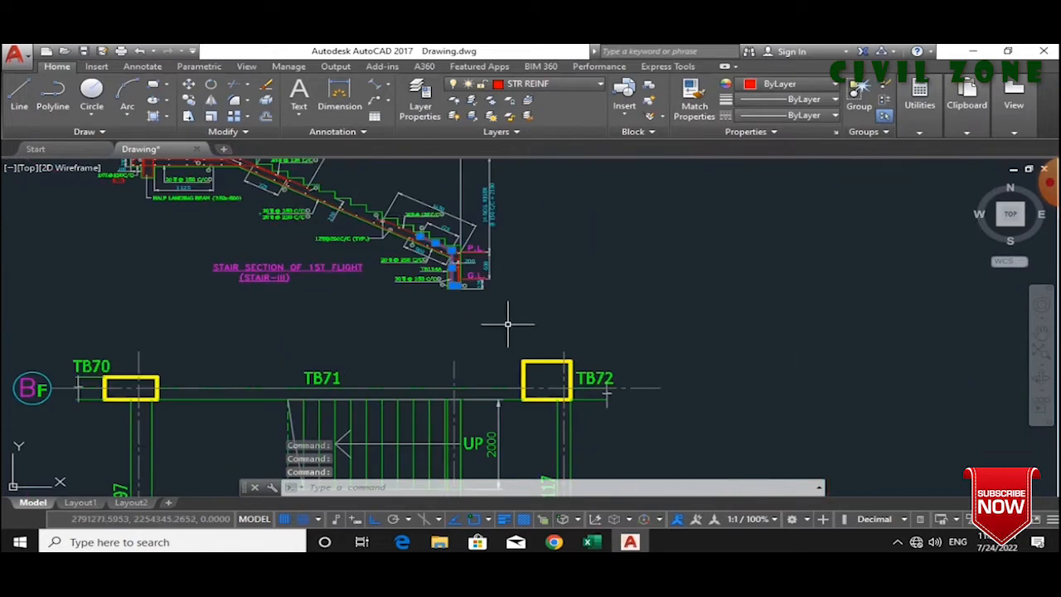
{"action": "scroll", "coordinate": [411, 282], "scroll_direction": "up", "scroll_amount": 3}
{"action": "scroll", "coordinate": [537, 303], "scroll_direction": "up", "scroll_amount": 3}
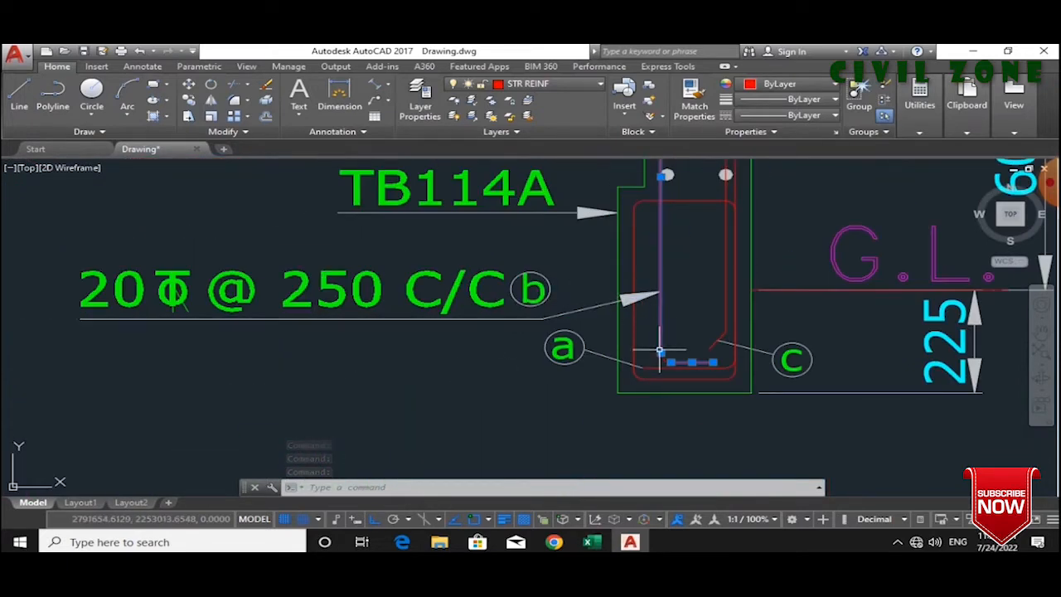
{"action": "scroll", "coordinate": [655, 340], "scroll_direction": "down", "scroll_amount": 4}
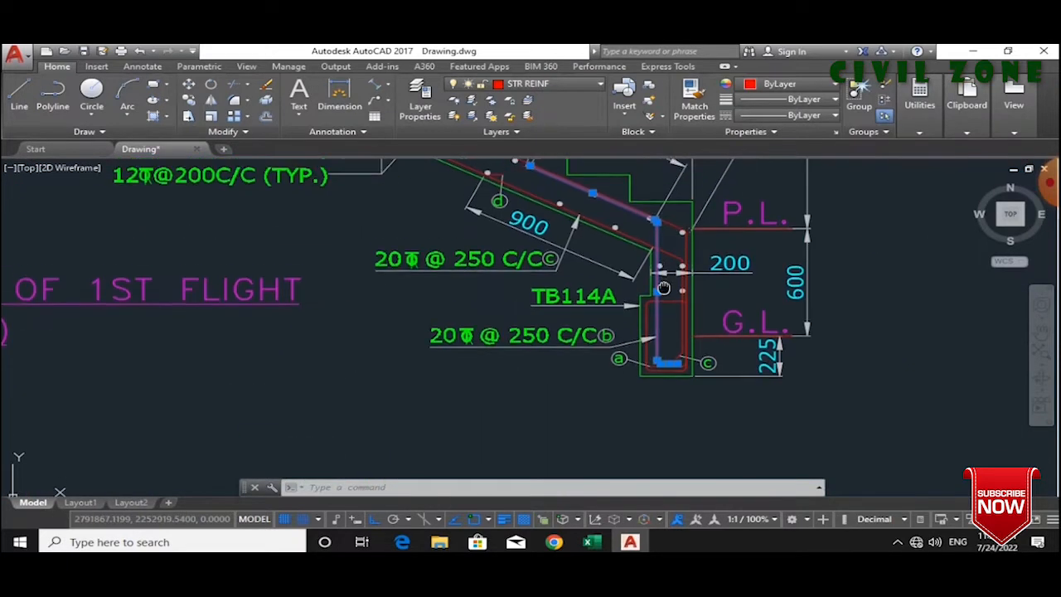
- Switch to Excel and start a formula in the cell under the Extra Top (b) shape's foot
{"action": "mouse_move", "coordinate": [590, 542]}
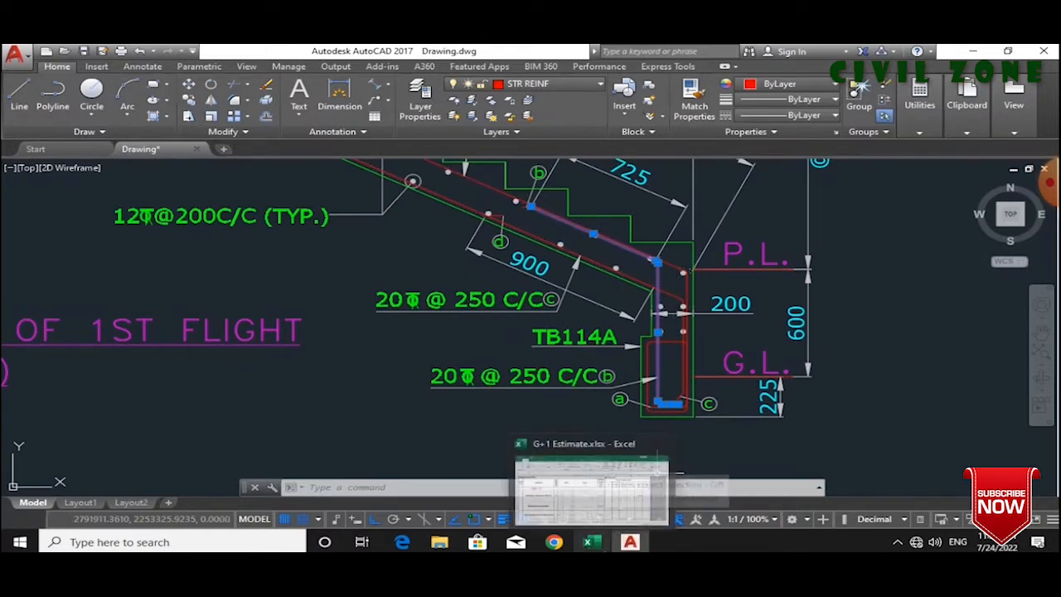
{"action": "left_click", "coordinate": [594, 481]}
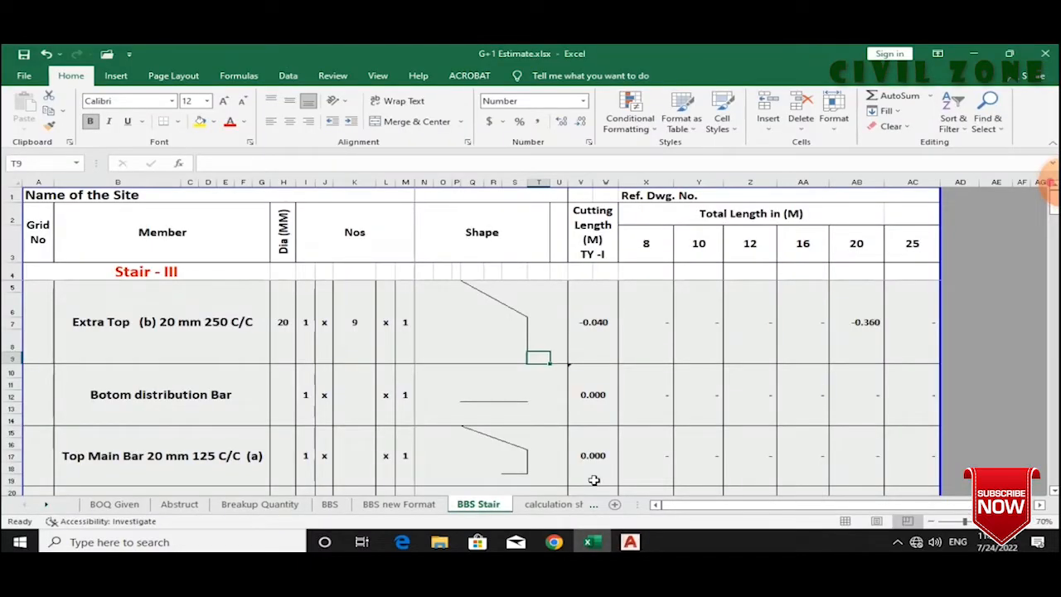
{"action": "key", "text": "F2"}
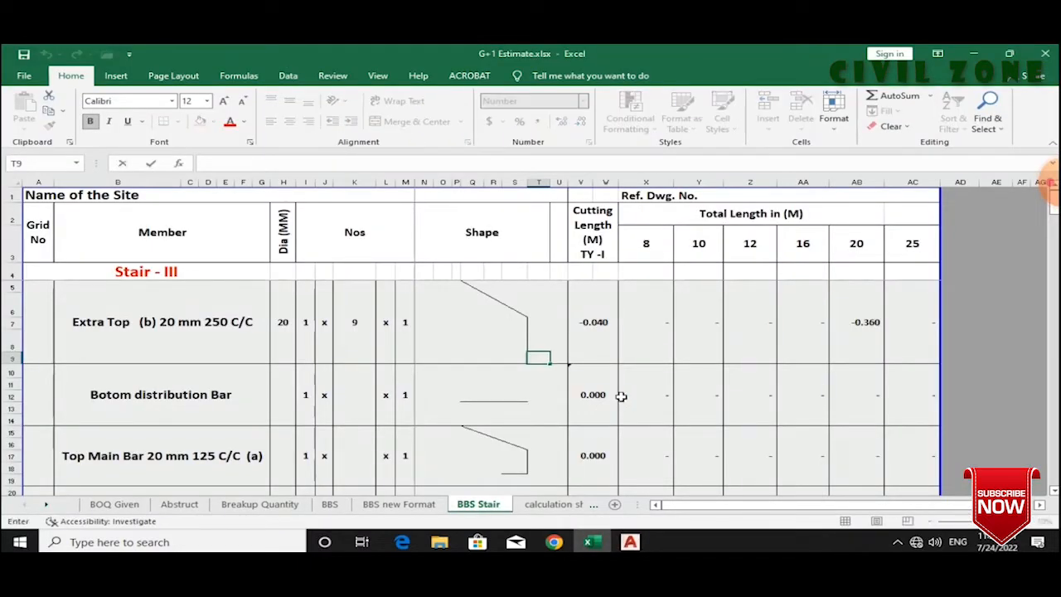
{"action": "left_click", "coordinate": [898, 544]}
{"action": "left_click", "coordinate": [898, 544]}
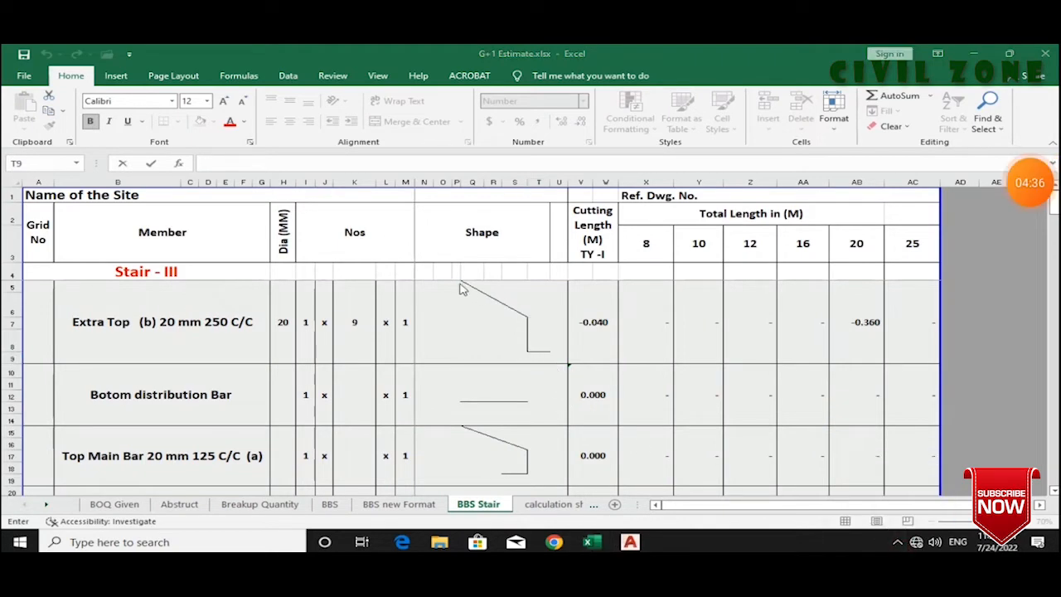
{"action": "left_click", "coordinate": [630, 543]}
{"action": "mouse_move", "coordinate": [591, 542]}
{"action": "left_click", "coordinate": [628, 480]}
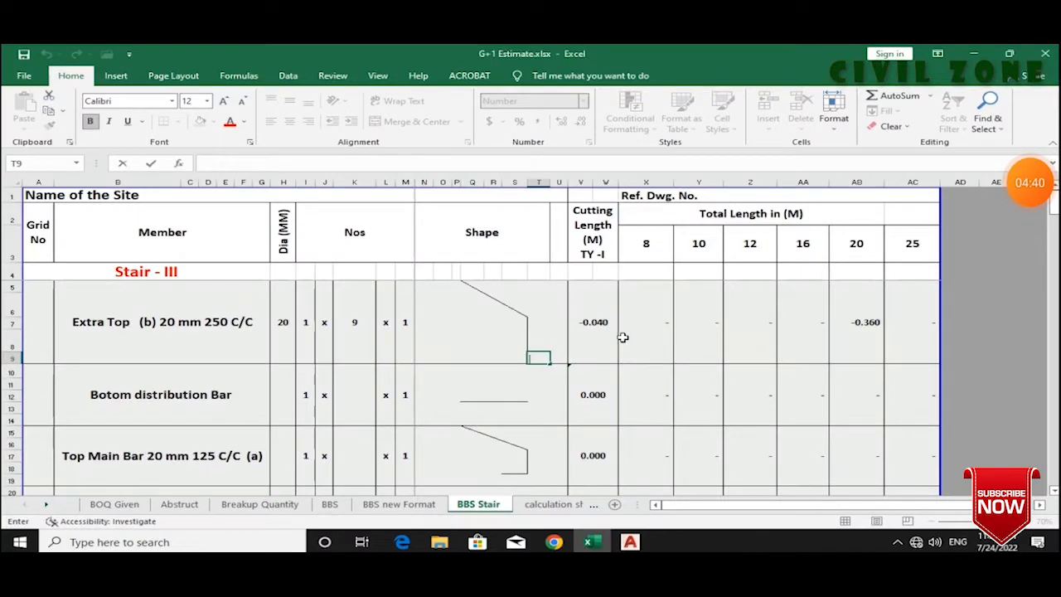
{"action": "type", "text": "="}
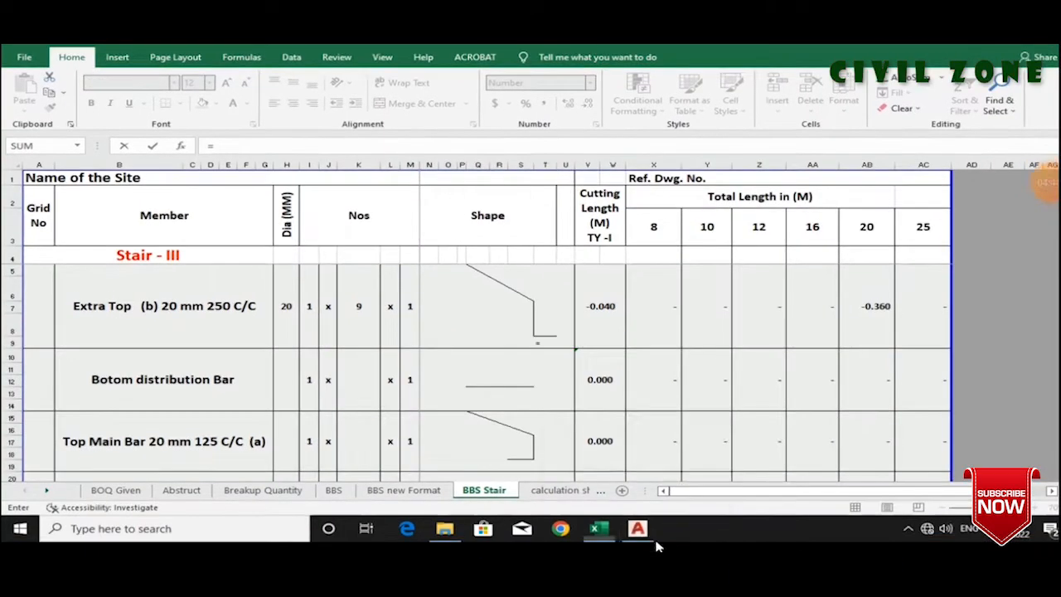
- Switch to AutoCAD and measure the width of beam TB114A along its bottom edge without keeping the dimension
{"action": "left_click", "coordinate": [630, 543]}
{"action": "scroll", "coordinate": [628, 350], "scroll_direction": "up", "scroll_amount": 3}
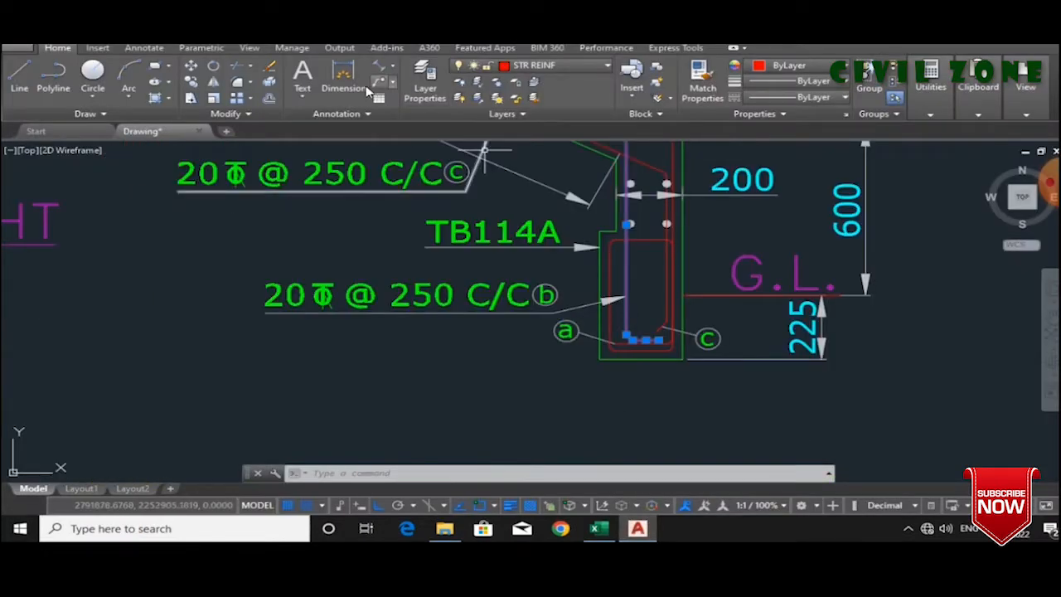
{"action": "left_click", "coordinate": [343, 75]}
{"action": "left_click", "coordinate": [599, 358]}
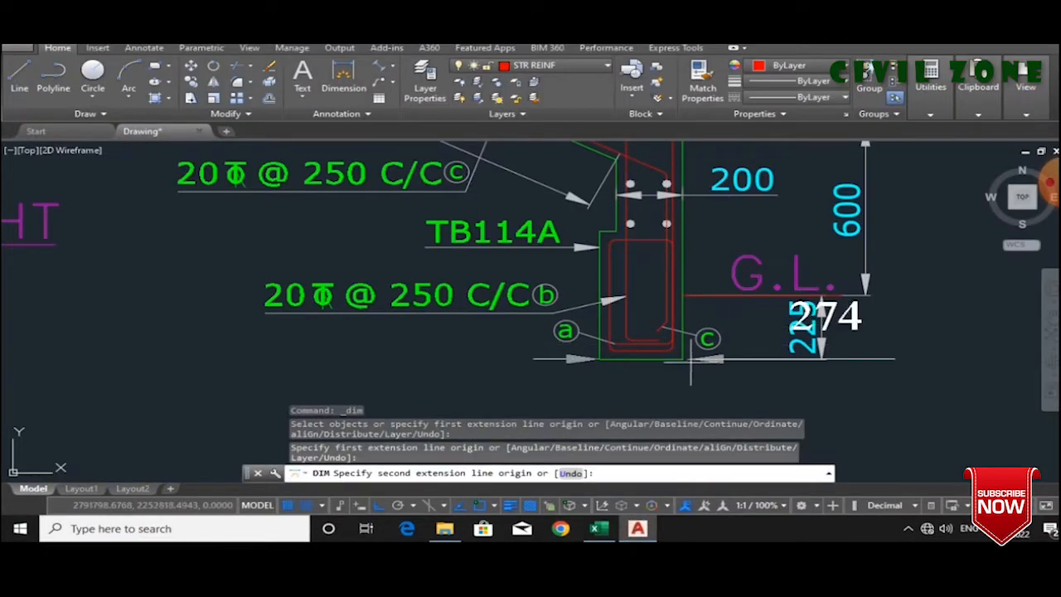
{"action": "left_click", "coordinate": [682, 358]}
{"action": "key", "text": "Escape"}
{"action": "key", "text": "Escape"}
{"action": "key", "text": "Escape"}
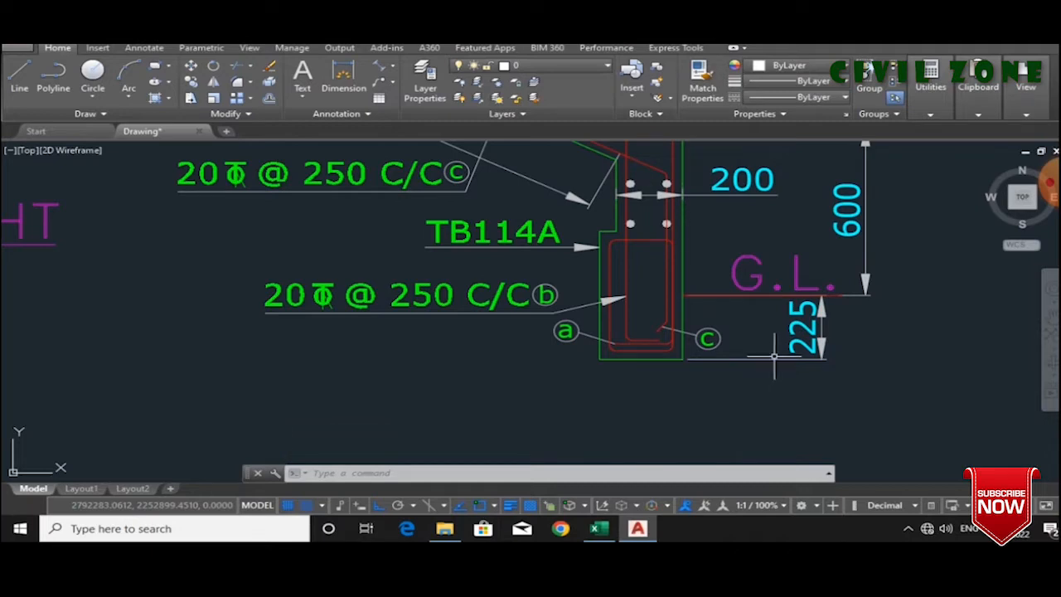
- Measure TB114A's bottom width again corner to corner in a closer view, cancelling the dimension before placing it
{"action": "scroll", "coordinate": [692, 343], "scroll_direction": "up", "scroll_amount": 2}
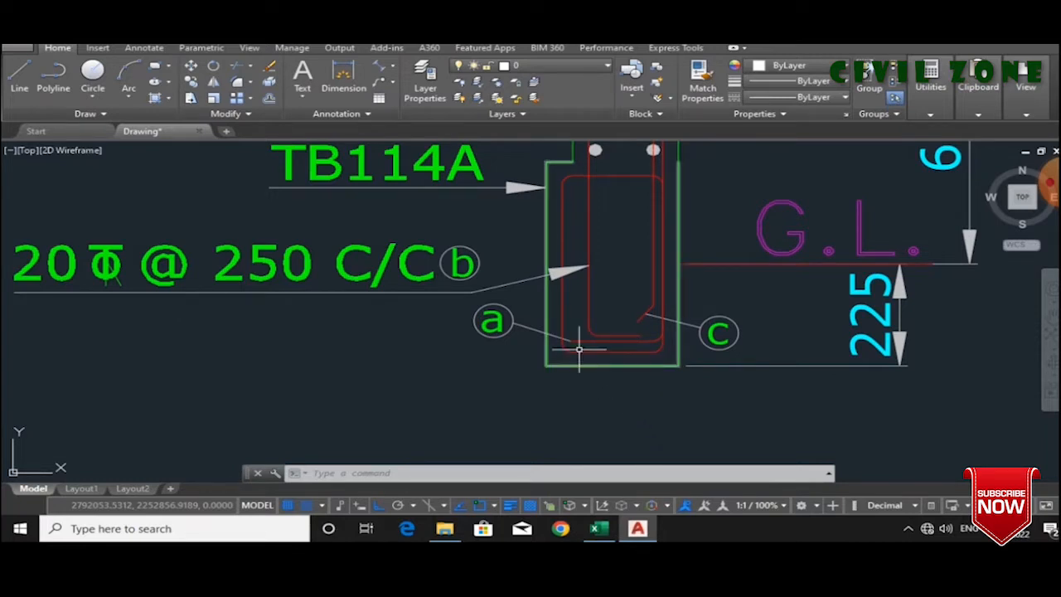
{"action": "left_click", "coordinate": [344, 78]}
{"action": "left_click", "coordinate": [547, 365]}
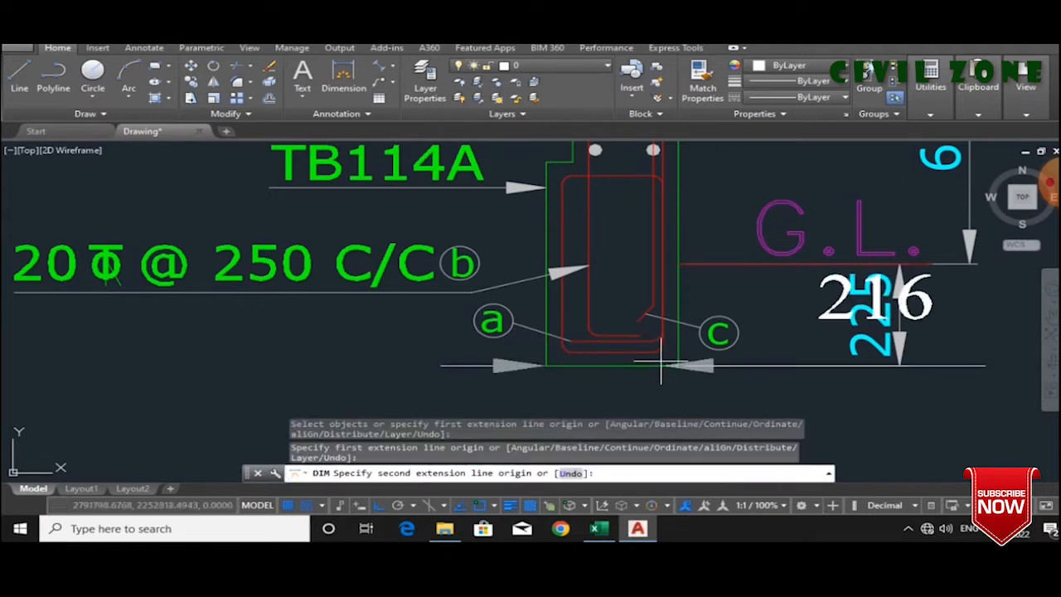
{"action": "left_click", "coordinate": [678, 365]}
{"action": "key", "text": "Escape"}
{"action": "key", "text": "Escape"}
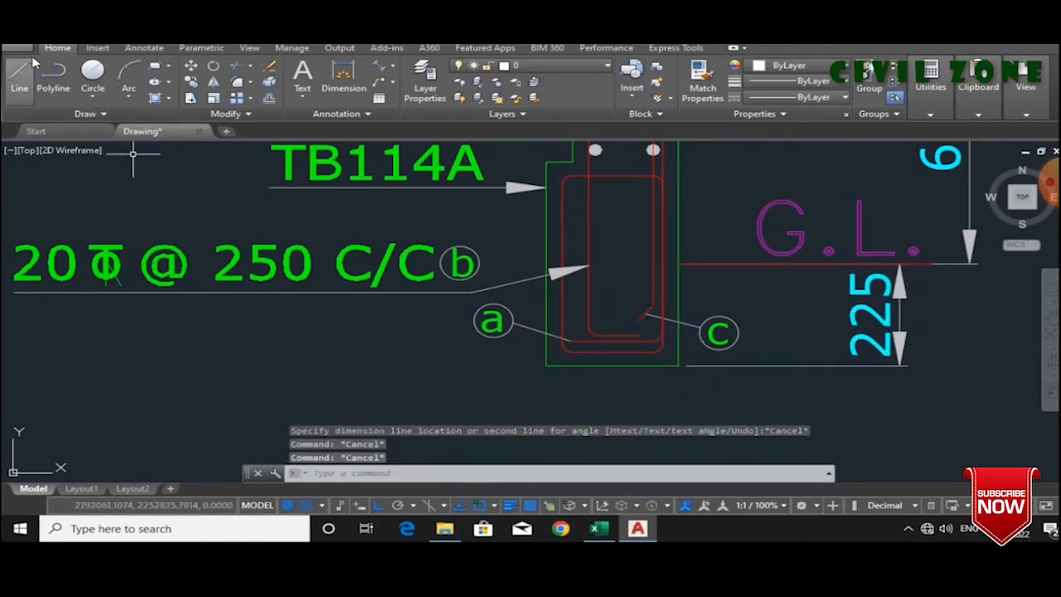
{"action": "key", "text": "Print"}
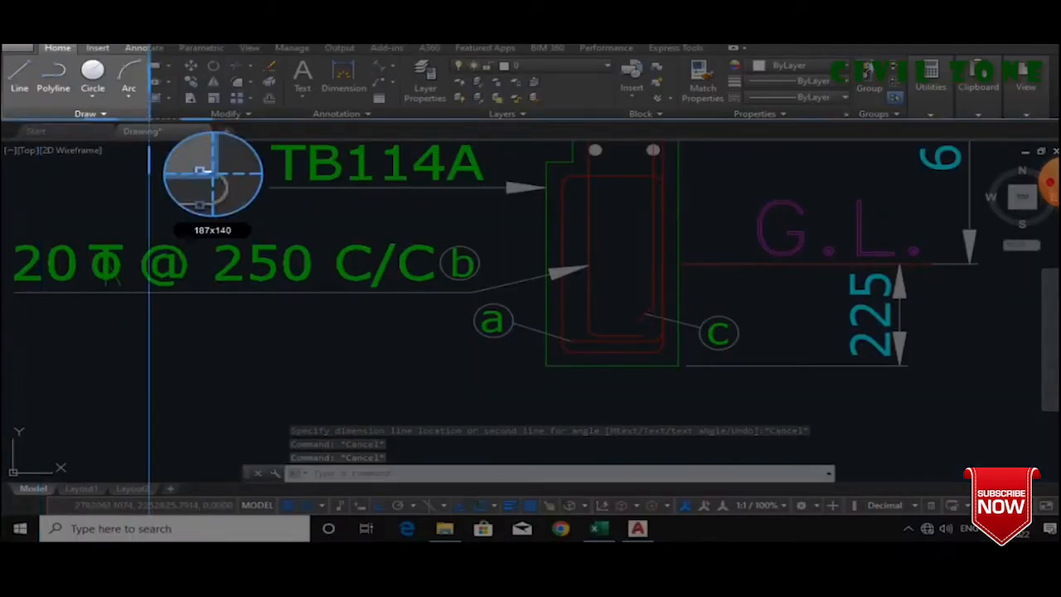
{"action": "key", "text": "Escape"}
{"action": "left_click", "coordinate": [898, 542]}
{"action": "left_click", "coordinate": [754, 452]}
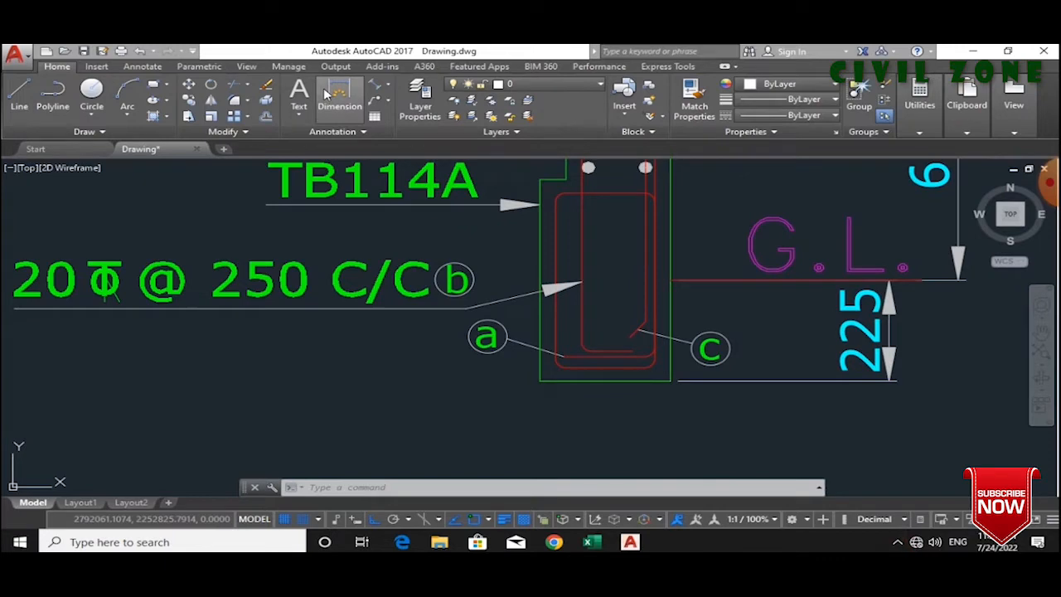
- Switch to Excel, enter the Extra Top (b) bar's foot length as =0.25-0.05-0.05, and recheck its cell
{"action": "left_click", "coordinate": [590, 542]}
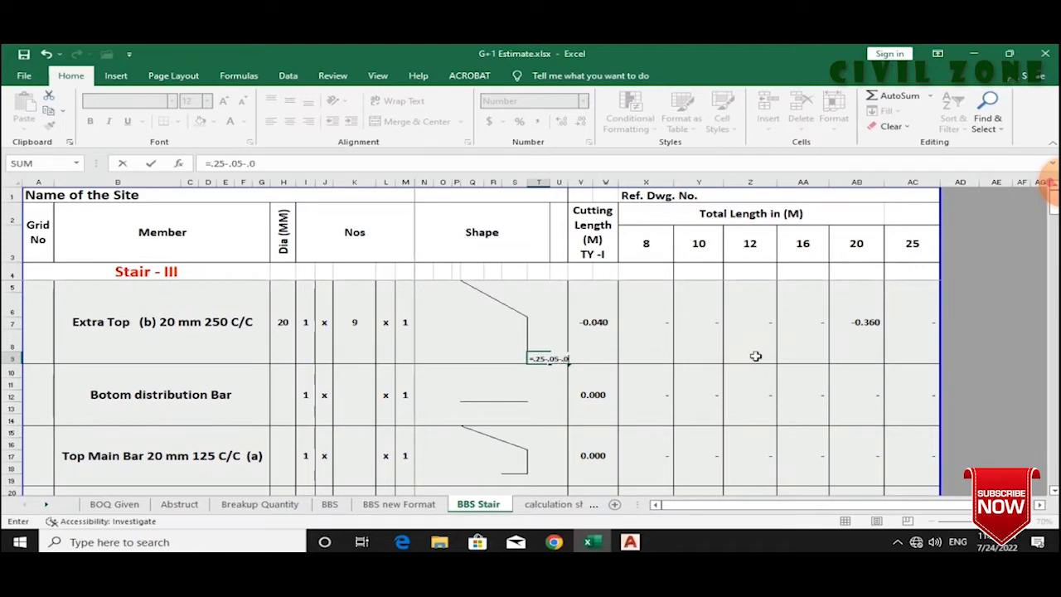
{"action": "key", "text": "Tab"}
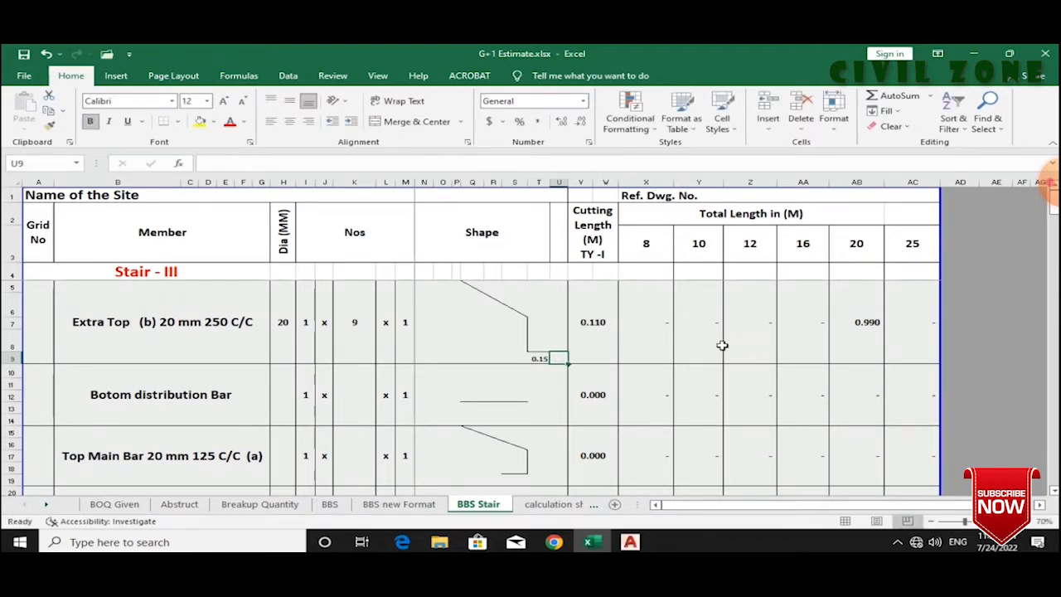
{"action": "left_click", "coordinate": [534, 336]}
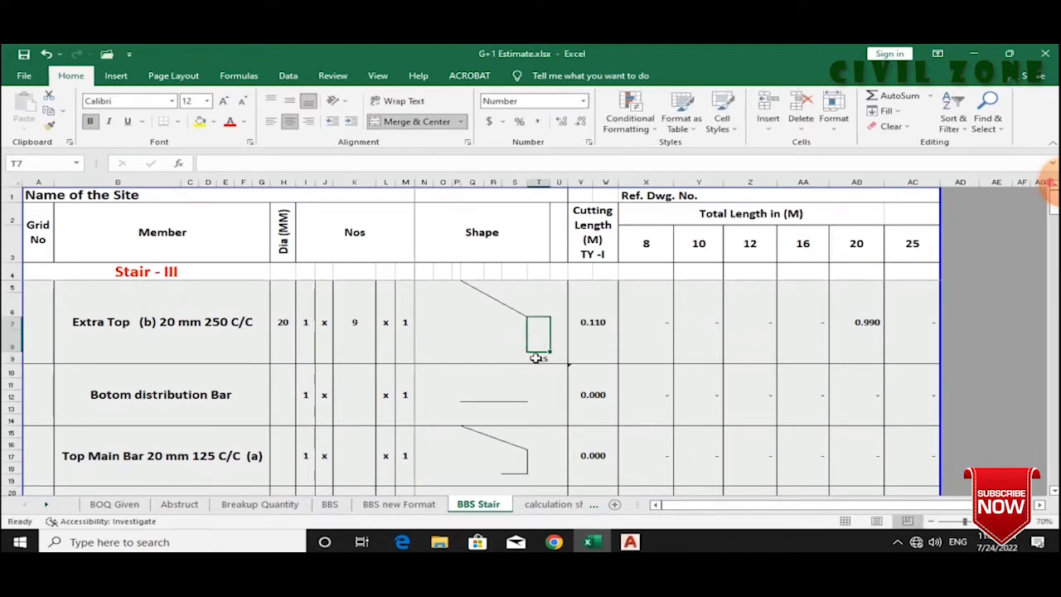
{"action": "scroll", "coordinate": [541, 359], "scroll_direction": "up", "scroll_amount": 1, "text": "ctrl"}
{"action": "left_click", "coordinate": [645, 396]}
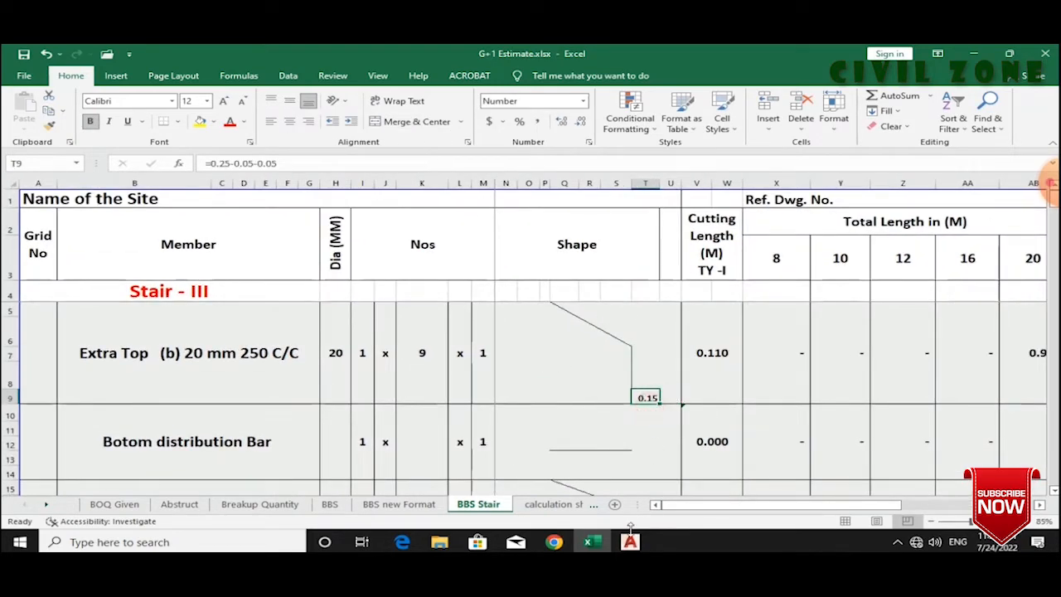
- Switch to AutoCAD and examine bar (b) between TB114A and plinth level, trying a dimension from its bottom bend
{"action": "left_click", "coordinate": [630, 541]}
{"action": "scroll", "coordinate": [608, 336], "scroll_direction": "down", "scroll_amount": 4}
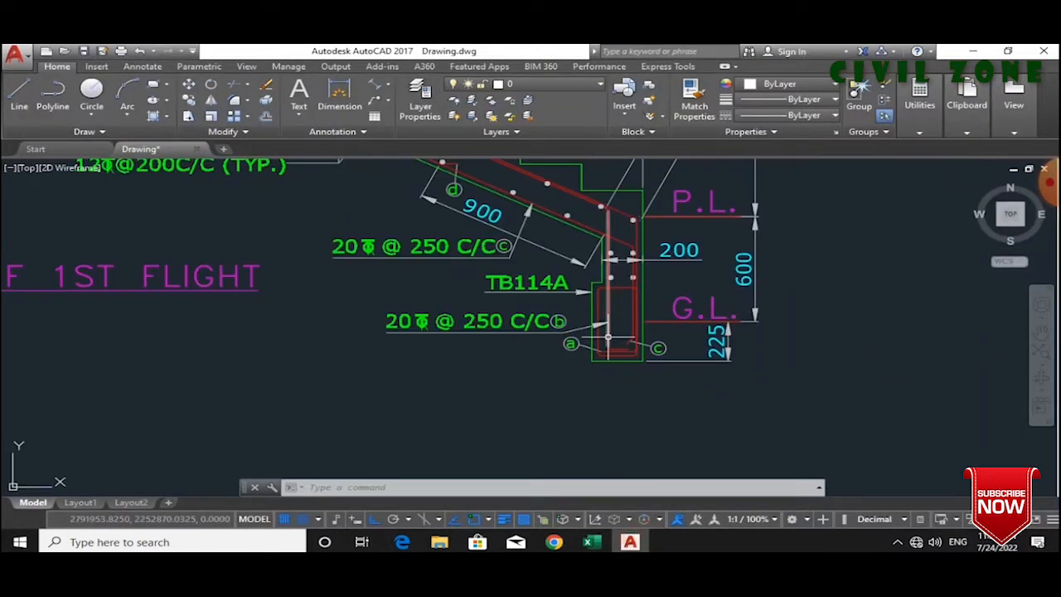
{"action": "left_click", "coordinate": [897, 543]}
{"action": "left_click", "coordinate": [897, 542]}
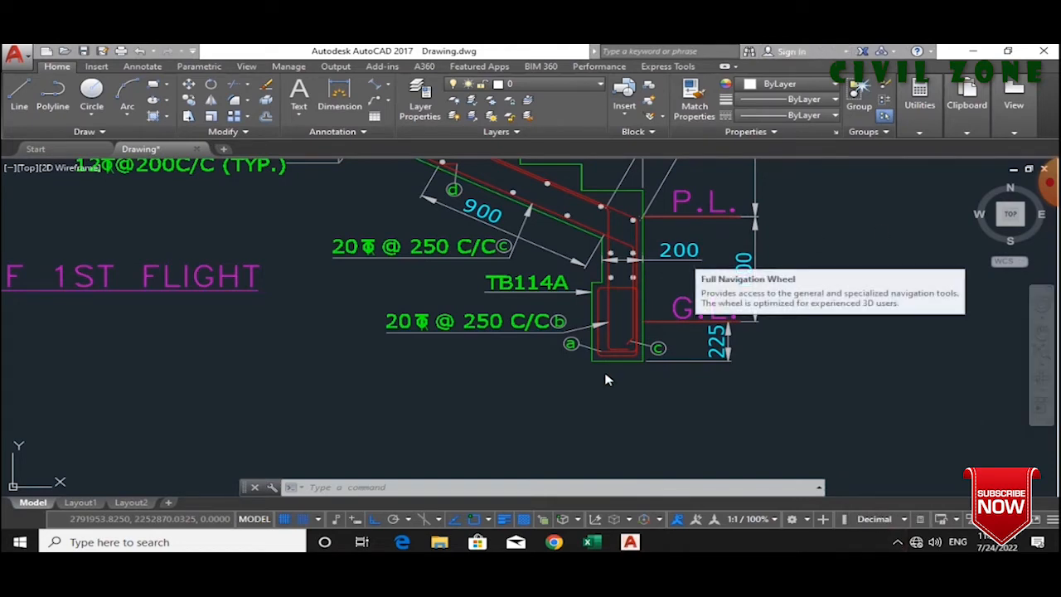
{"action": "scroll", "coordinate": [519, 430], "scroll_direction": "down", "scroll_amount": 2}
{"action": "scroll", "coordinate": [657, 340], "scroll_direction": "up", "scroll_amount": 2}
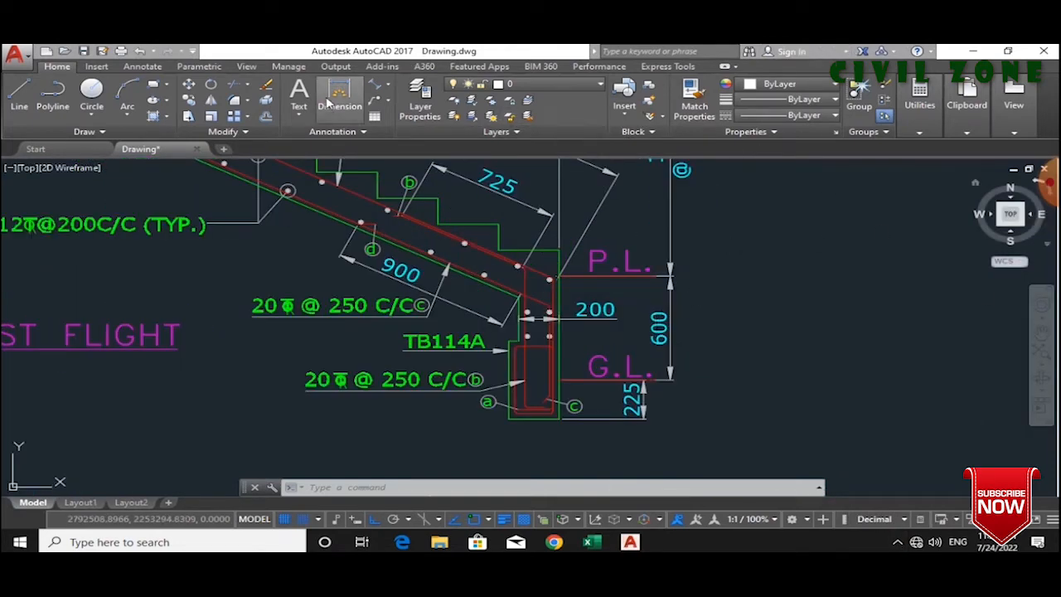
{"action": "scroll", "coordinate": [540, 424], "scroll_direction": "up", "scroll_amount": 2}
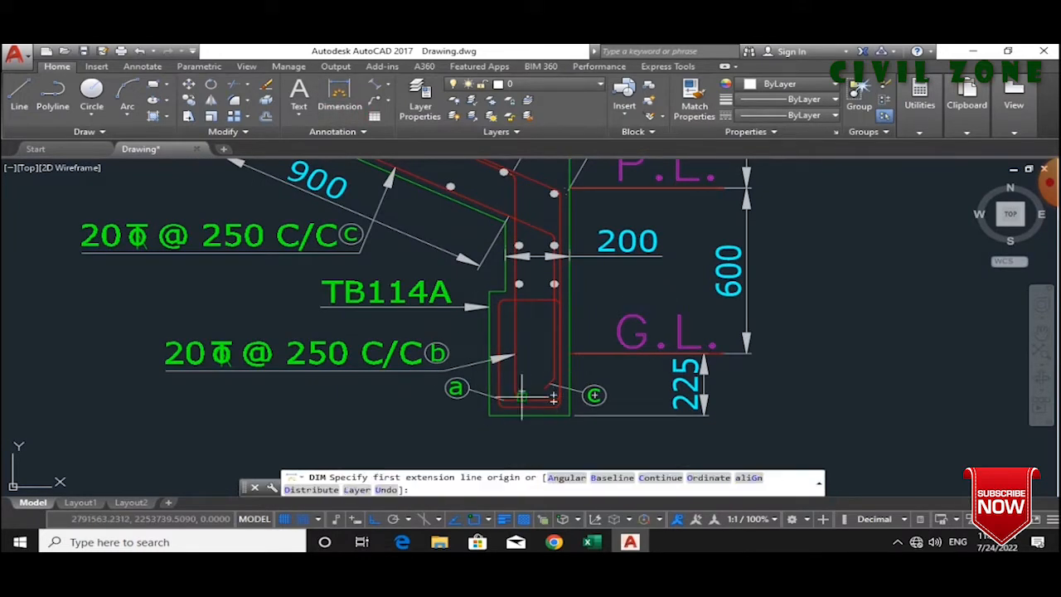
{"action": "key", "text": "Escape"}
{"action": "key", "text": "Escape"}
{"action": "key", "text": "Escape"}
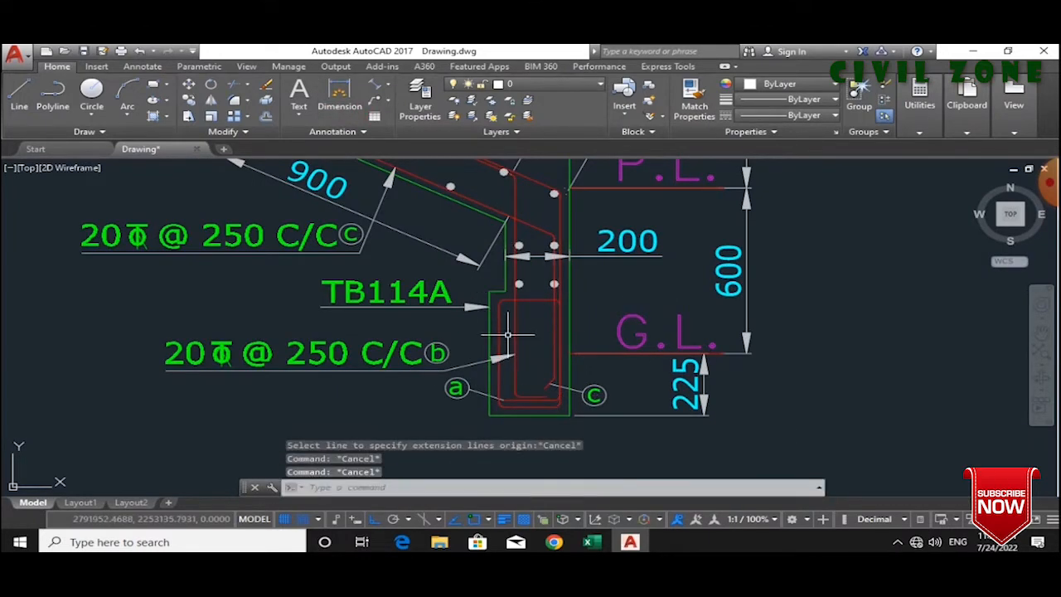
- Select bar (b)'s vertical leg and examine it against the 600 and 225 dimensions below plinth level
{"action": "left_click", "coordinate": [511, 332]}
{"action": "left_click", "coordinate": [516, 332]}
{"action": "left_click", "coordinate": [525, 332]}
{"action": "left_click", "coordinate": [510, 331]}
{"action": "scroll", "coordinate": [523, 356], "scroll_direction": "down", "scroll_amount": 3}
{"action": "scroll", "coordinate": [528, 354], "scroll_direction": "up", "scroll_amount": 1}
{"action": "scroll", "coordinate": [527, 354], "scroll_direction": "up", "scroll_amount": 4}
{"action": "key", "text": "Escape"}
{"action": "left_click", "coordinate": [508, 400]}
{"action": "left_click", "coordinate": [504, 409]}
{"action": "key", "text": "Escape"}
{"action": "left_click", "coordinate": [457, 361]}
{"action": "left_click", "coordinate": [462, 360]}
{"action": "left_click", "coordinate": [468, 357]}
{"action": "left_click", "coordinate": [443, 361]}
{"action": "scroll", "coordinate": [489, 390], "scroll_direction": "down", "scroll_amount": 3}
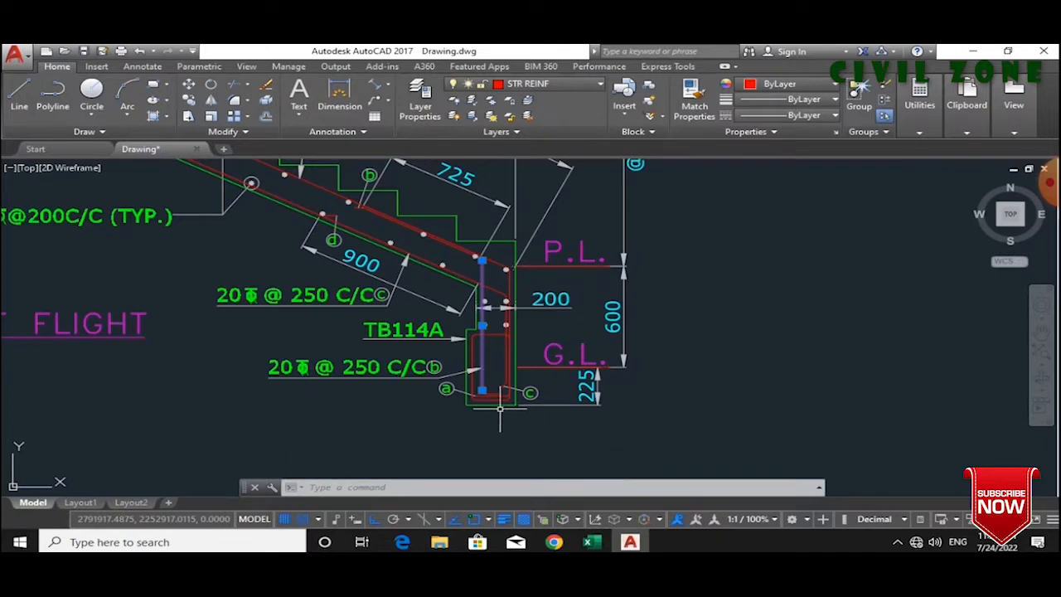
{"action": "scroll", "coordinate": [495, 257], "scroll_direction": "up", "scroll_amount": 2}
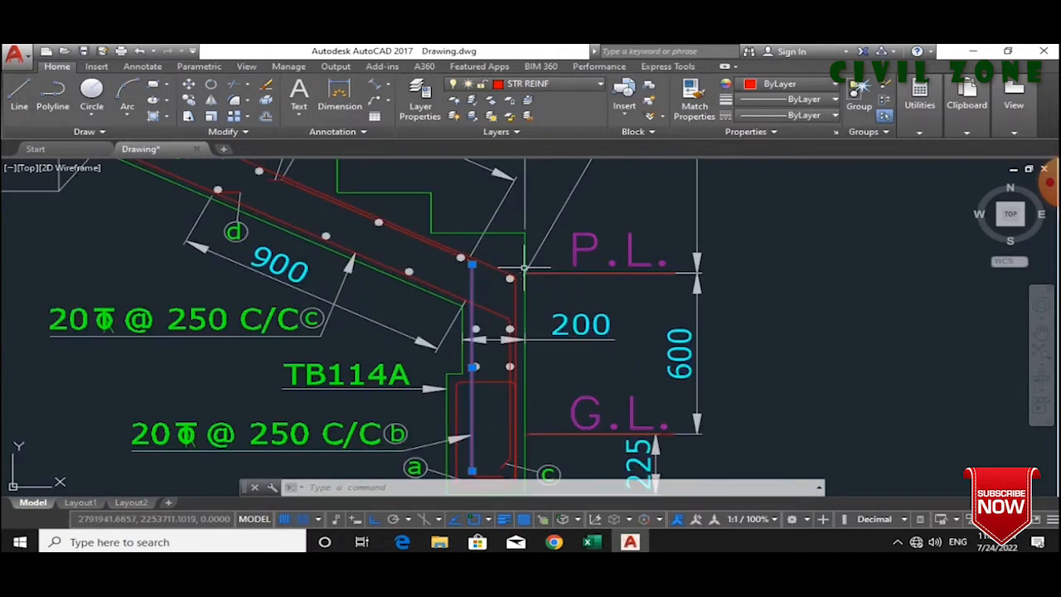
- Measure the vertical offset between bar (b)'s upper bend and the P.L. line, cancel the dimension, and switch to Excel
{"action": "left_click", "coordinate": [341, 98]}
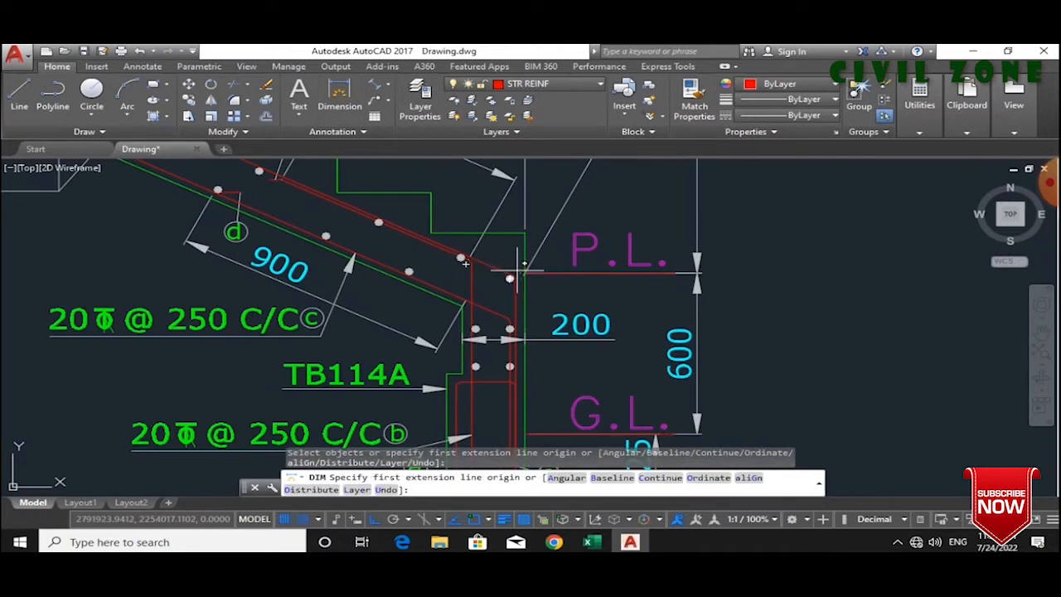
{"action": "left_click", "coordinate": [463, 258]}
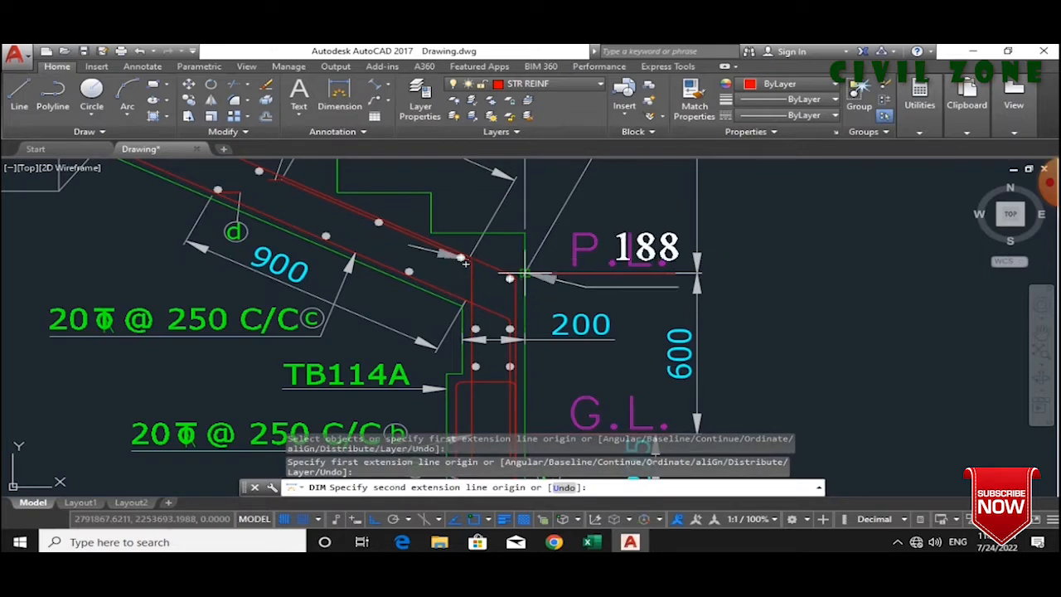
{"action": "left_click", "coordinate": [525, 272]}
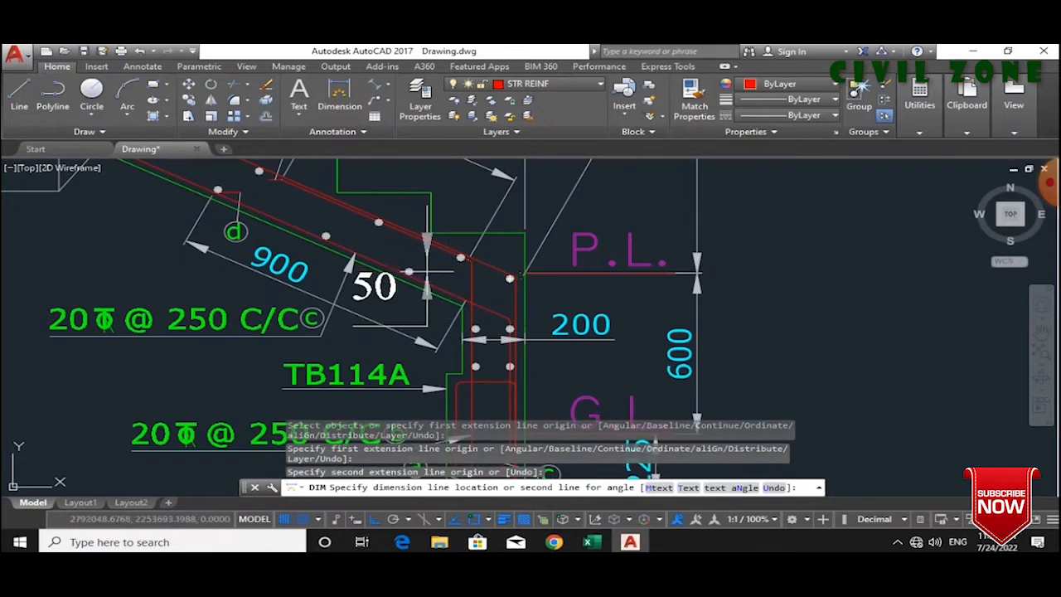
{"action": "key", "text": "Escape"}
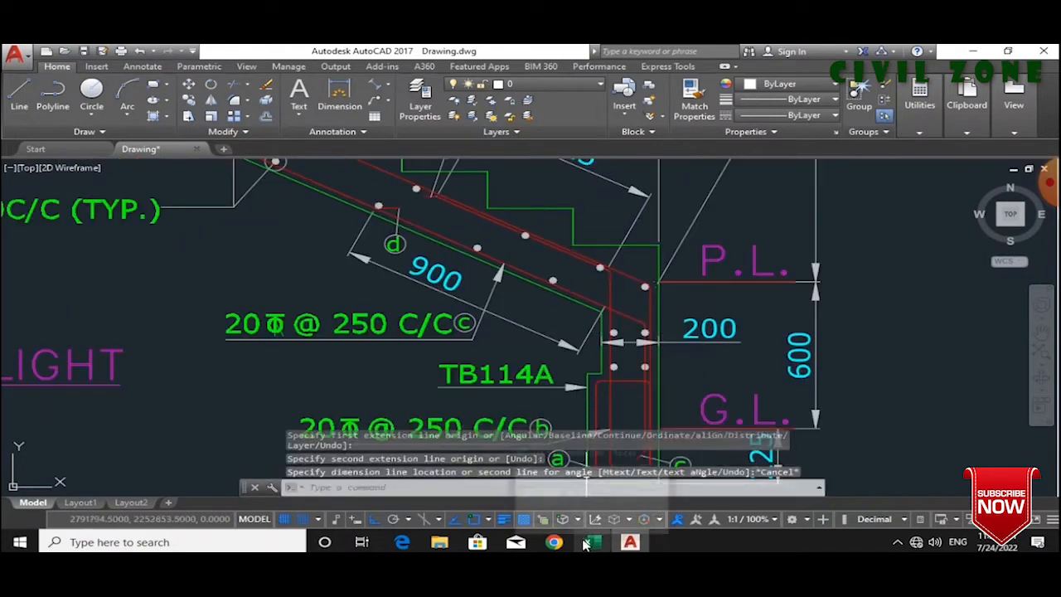
{"action": "left_click", "coordinate": [588, 542]}
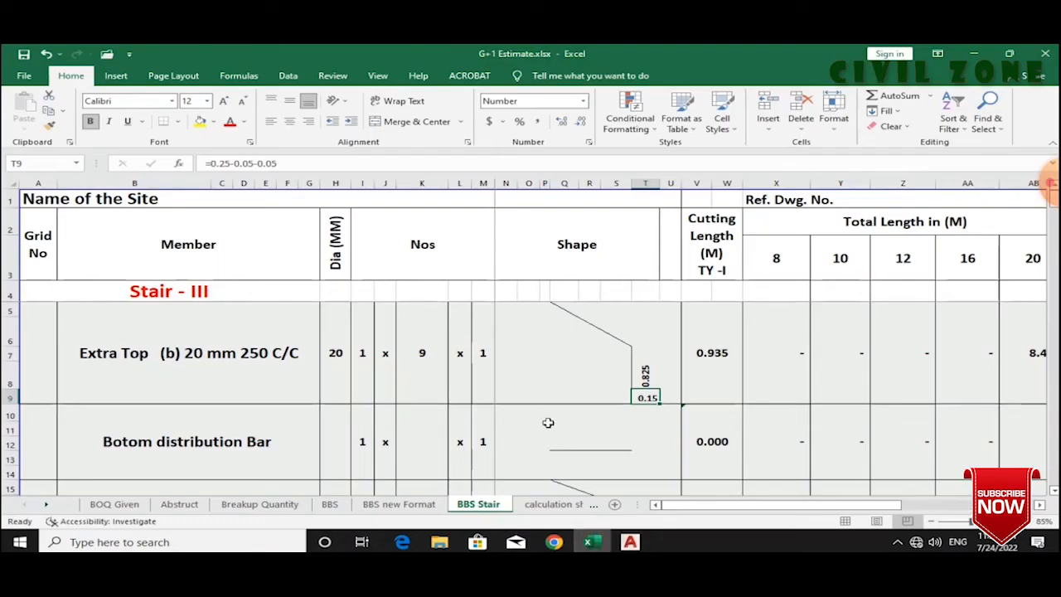
- Set the Extra Top (b) bar's vertical leg length to =0.225+0.6+0.05-0.05 and recheck its cell
{"action": "left_click", "coordinate": [630, 374]}
{"action": "left_click", "coordinate": [293, 163]}
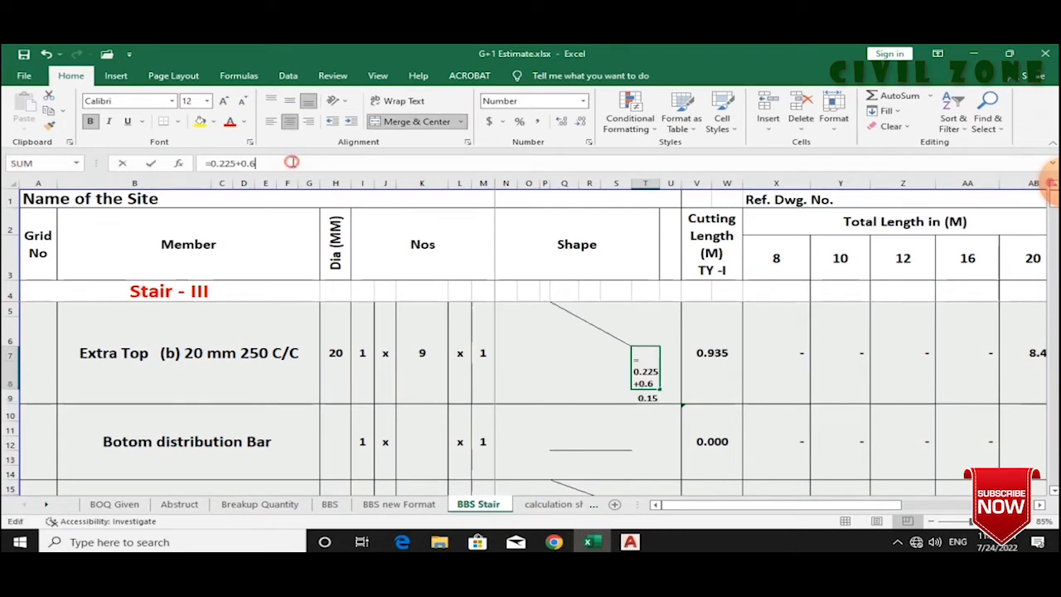
{"action": "type", "text": "+.05-.05"}
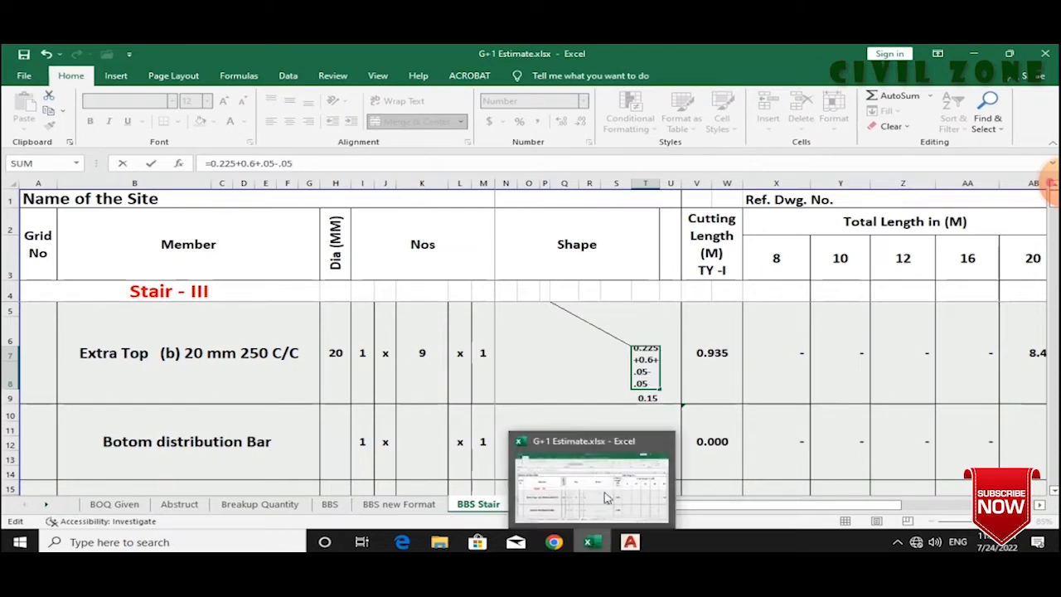
{"action": "mouse_move", "coordinate": [622, 547]}
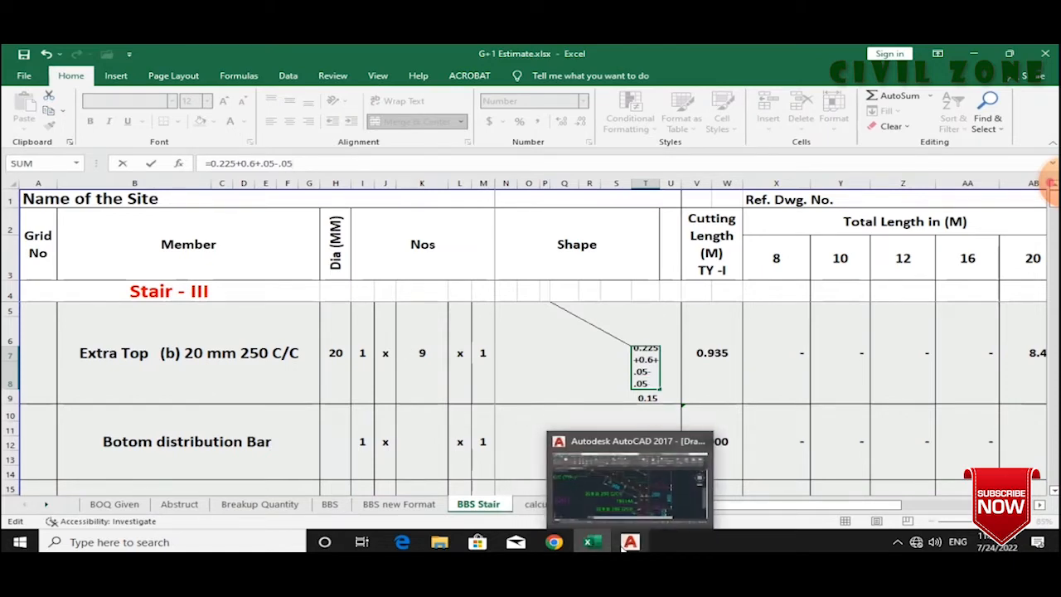
{"action": "key", "text": "Tab"}
{"action": "left_click", "coordinate": [643, 386]}
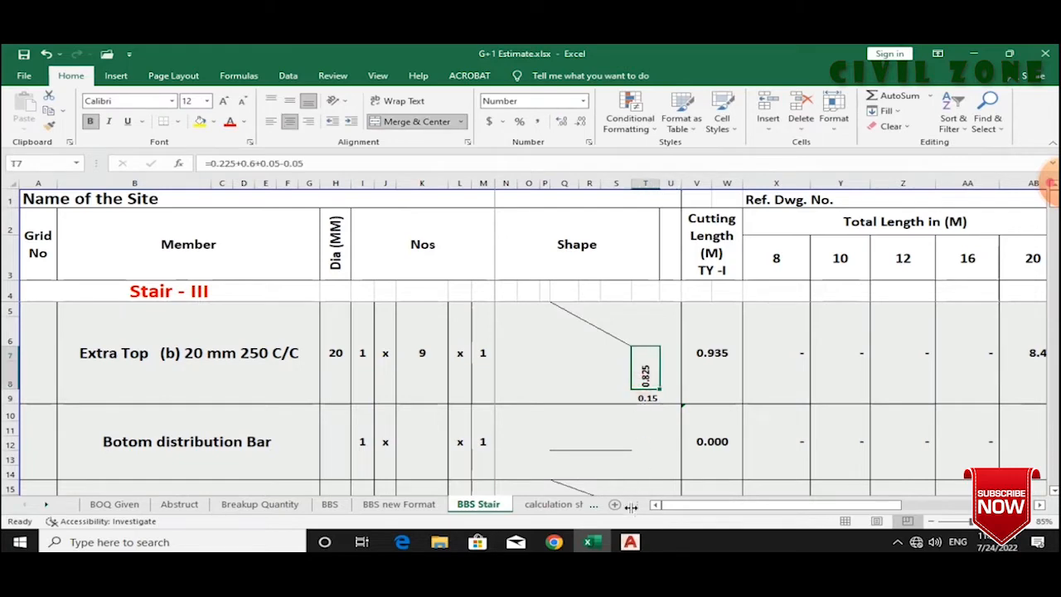
- Switch to AutoCAD and examine bar (b) near TB114A and along the slope, glancing back at the Excel shape row in between
{"action": "left_click", "coordinate": [630, 542]}
{"action": "scroll", "coordinate": [624, 406], "scroll_direction": "down", "scroll_amount": 2}
{"action": "scroll", "coordinate": [624, 406], "scroll_direction": "up", "scroll_amount": 2}
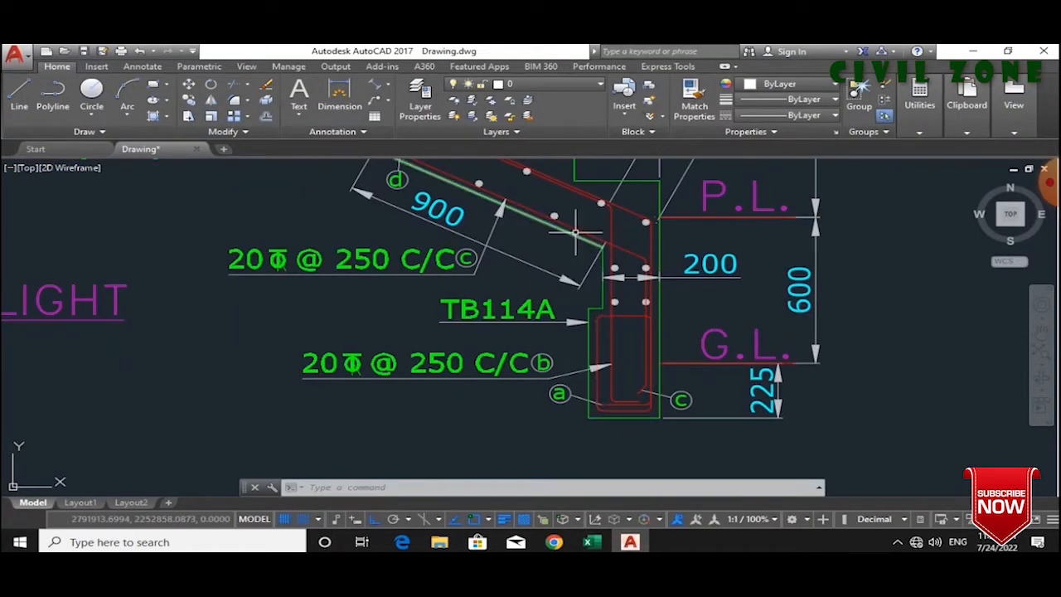
{"action": "left_click", "coordinate": [589, 543]}
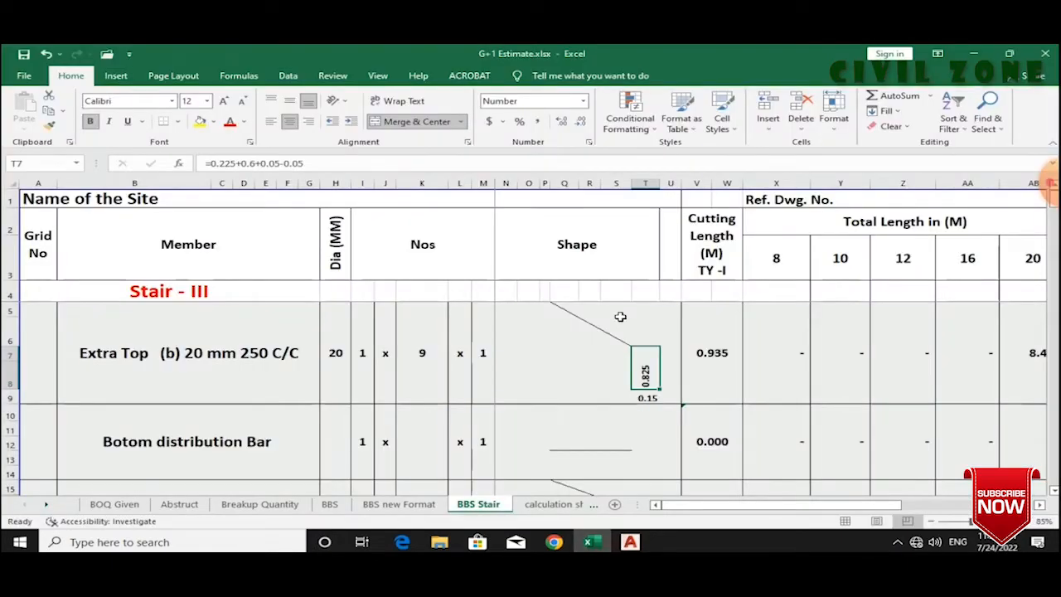
{"action": "left_click", "coordinate": [630, 542]}
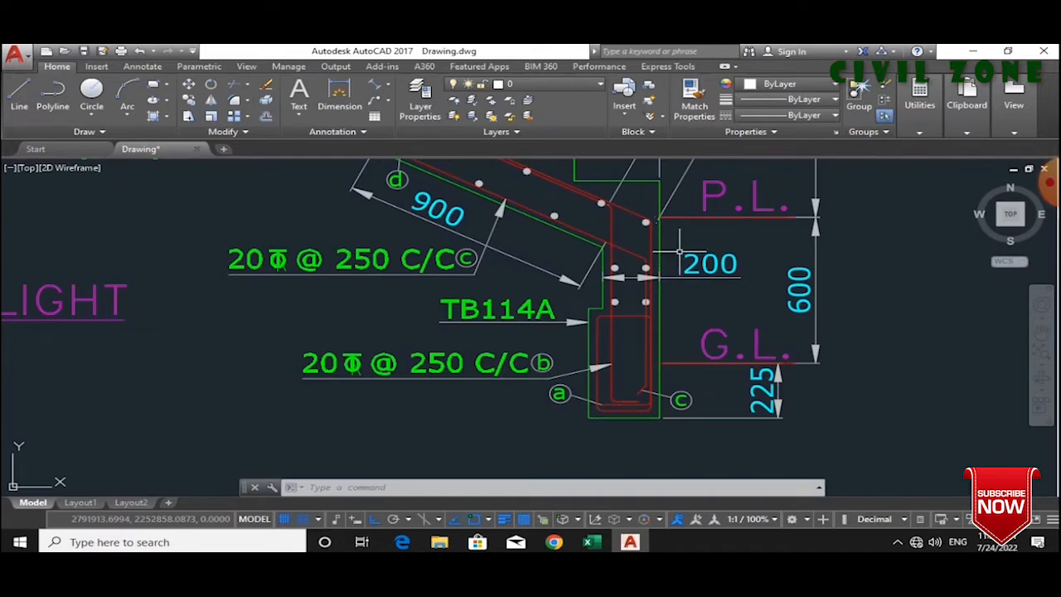
{"action": "scroll", "coordinate": [628, 282], "scroll_direction": "down", "scroll_amount": 2}
{"action": "left_click_drag", "start_coordinate": [628, 275], "coordinate": [626, 357]}
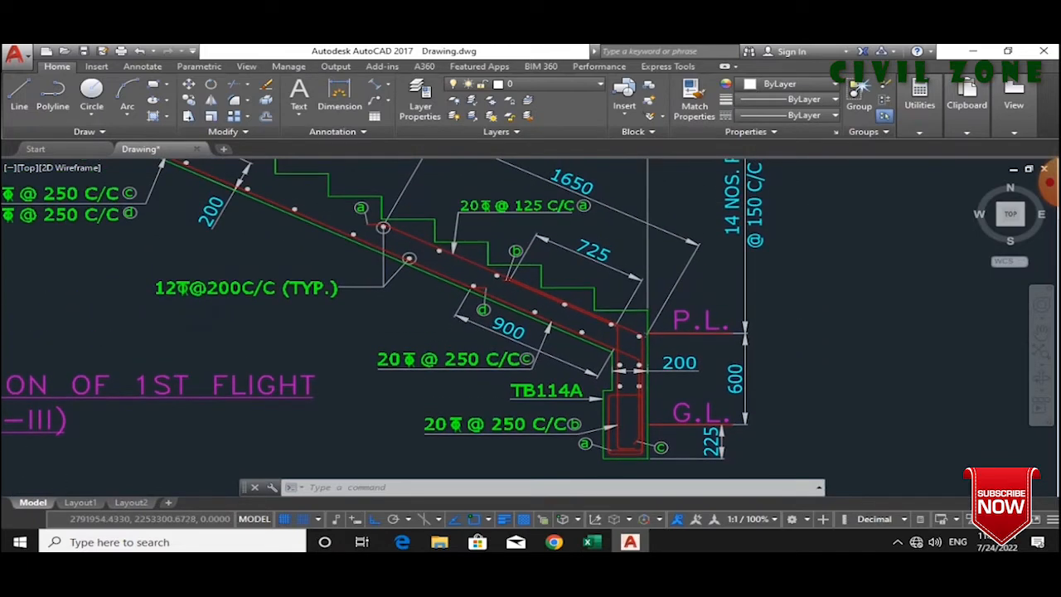
{"action": "scroll", "coordinate": [531, 290], "scroll_direction": "up", "scroll_amount": 4}
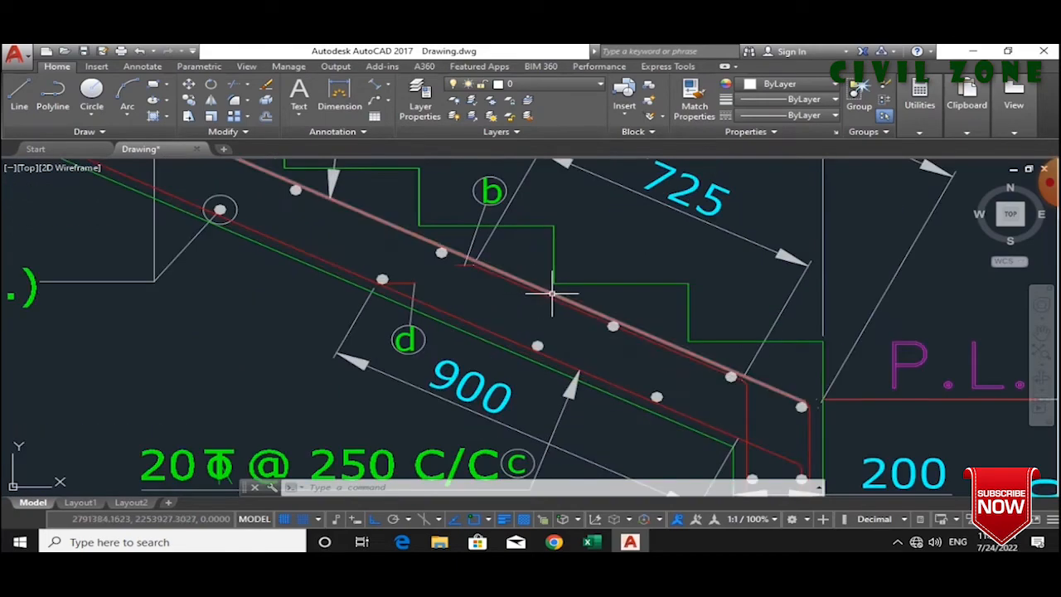
- Select bar (b)'s vertical leg and bottom foot, clear the selection, and inspect its sloping leg against the 725 dimension
{"action": "scroll", "coordinate": [630, 305], "scroll_direction": "down", "scroll_amount": 4}
{"action": "left_click", "coordinate": [676, 371]}
{"action": "scroll", "coordinate": [678, 454], "scroll_direction": "up", "scroll_amount": 7}
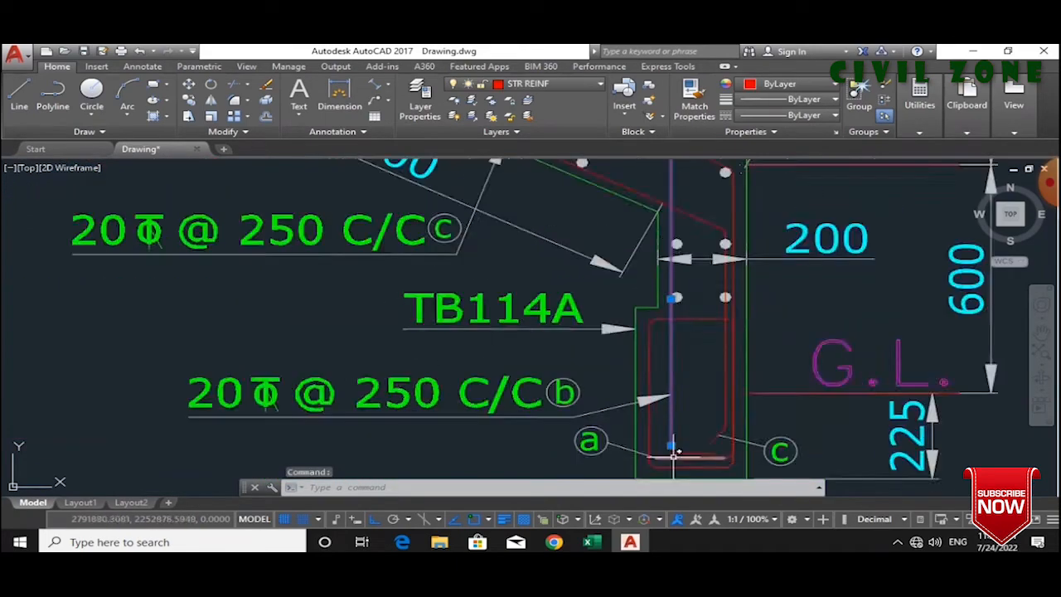
{"action": "left_click", "coordinate": [690, 449]}
{"action": "key", "text": "Escape"}
{"action": "key", "text": "Escape"}
{"action": "scroll", "coordinate": [690, 448], "scroll_direction": "down", "scroll_amount": 6}
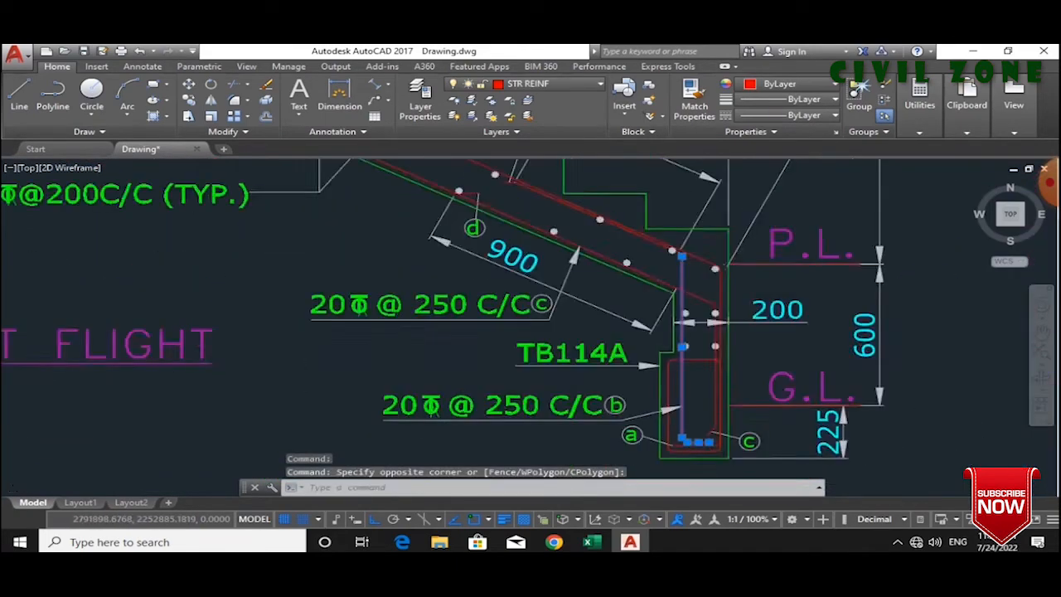
{"action": "left_click", "coordinate": [668, 319]}
{"action": "scroll", "coordinate": [666, 319], "scroll_direction": "up", "scroll_amount": 5}
{"action": "left_click", "coordinate": [652, 324]}
{"action": "scroll", "coordinate": [652, 324], "scroll_direction": "down", "scroll_amount": 5}
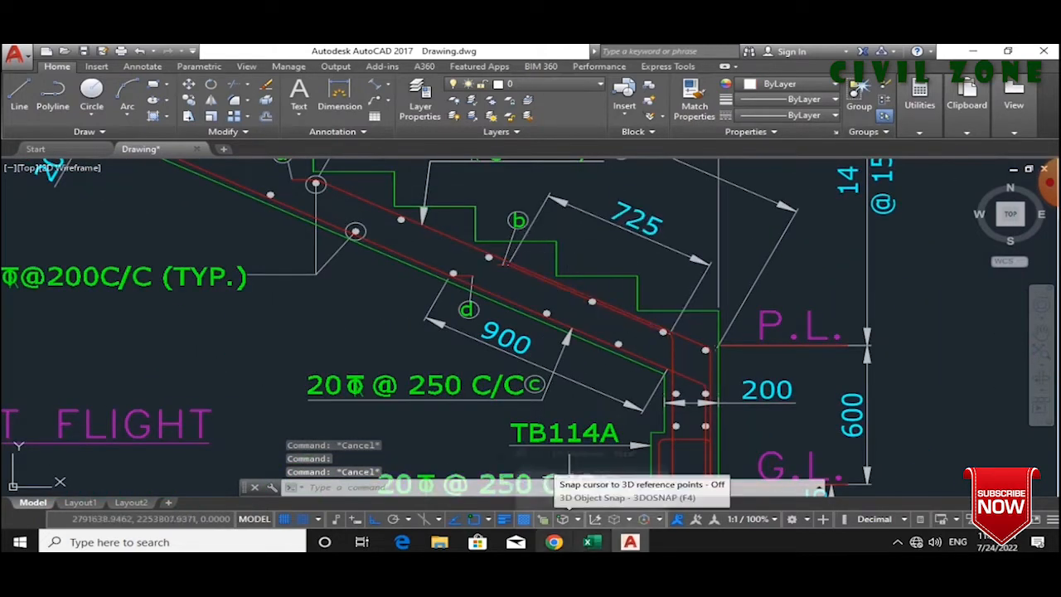
- Switch to Excel and enter 0.725 as the Extra Top (b) bar's sloping leg length
{"action": "left_click", "coordinate": [590, 542]}
{"action": "left_click", "coordinate": [605, 312]}
{"action": "type", "text": ".7"}
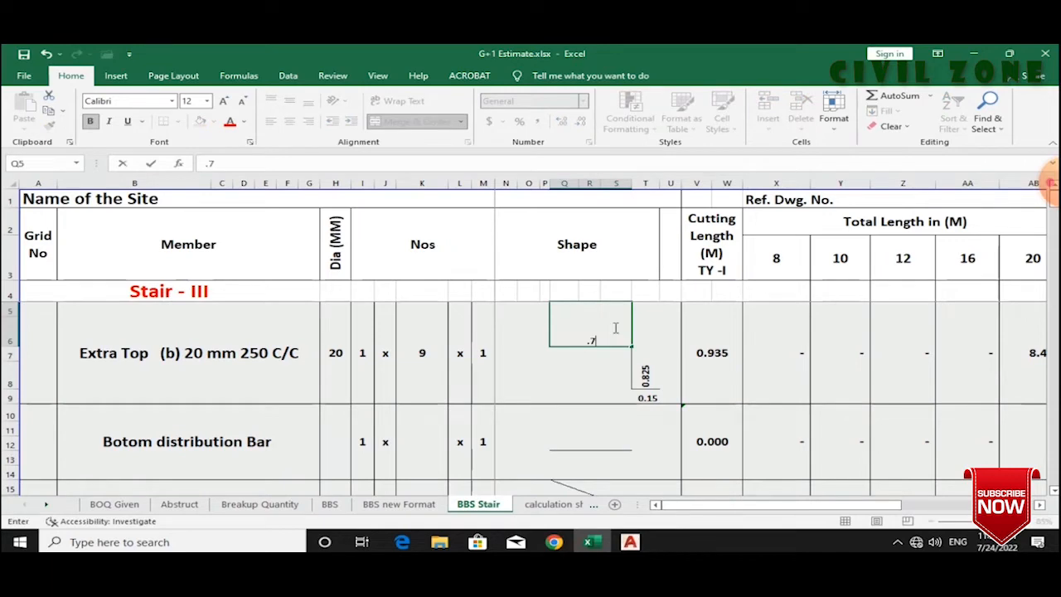
{"action": "type", "text": "25"}
{"action": "key", "text": "Return"}
- Review the Extra Top (b) bar's cutting length formula in Excel, checking the bar's bottom bend in the AutoCAD drawing
{"action": "left_click", "coordinate": [694, 351]}
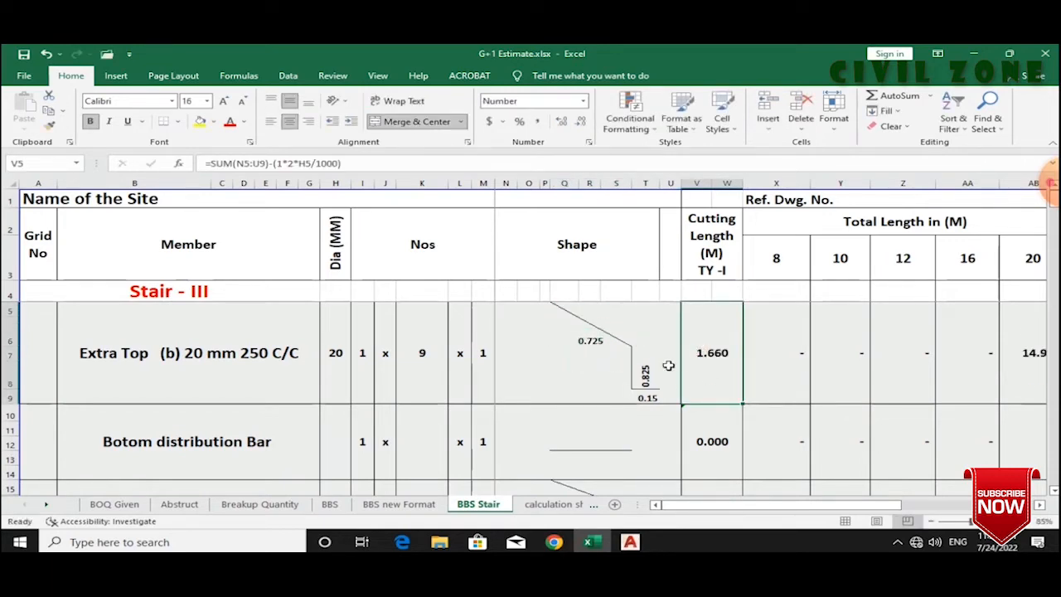
{"action": "left_click", "coordinate": [276, 163]}
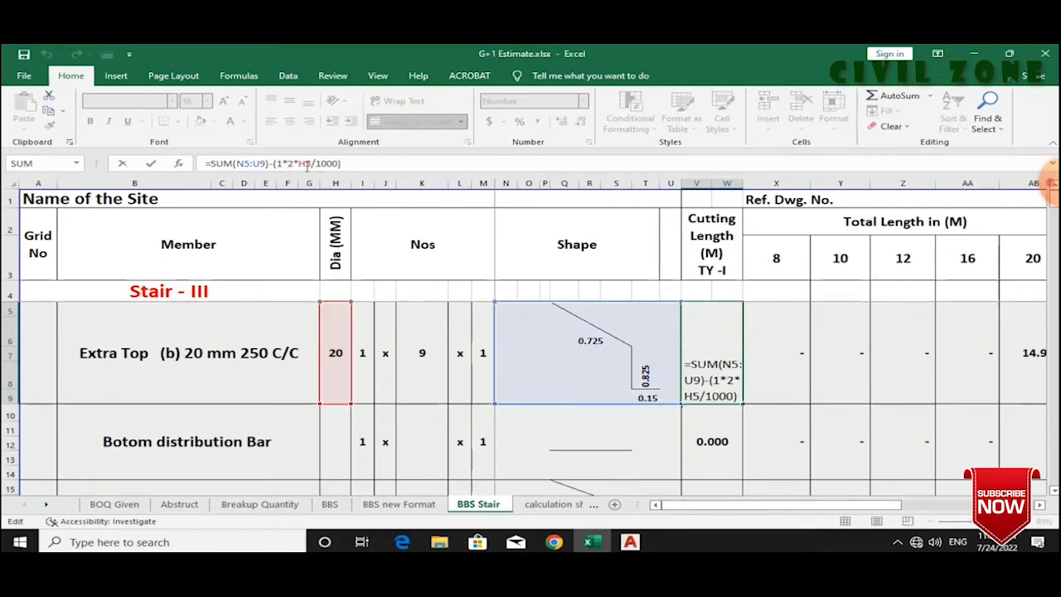
{"action": "left_click", "coordinate": [630, 542]}
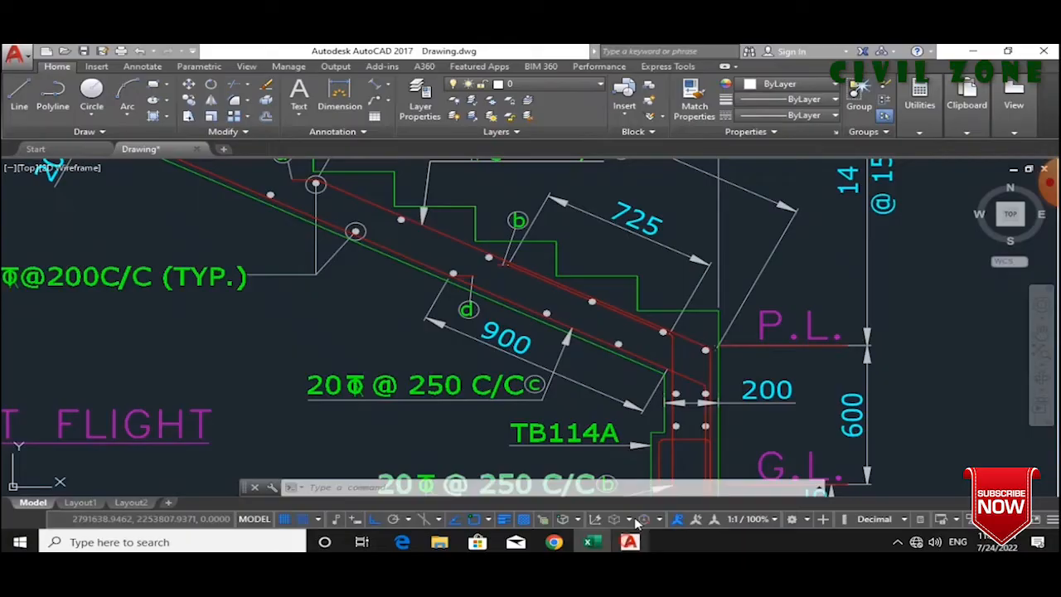
{"action": "scroll", "coordinate": [659, 384], "scroll_direction": "up", "scroll_amount": 3}
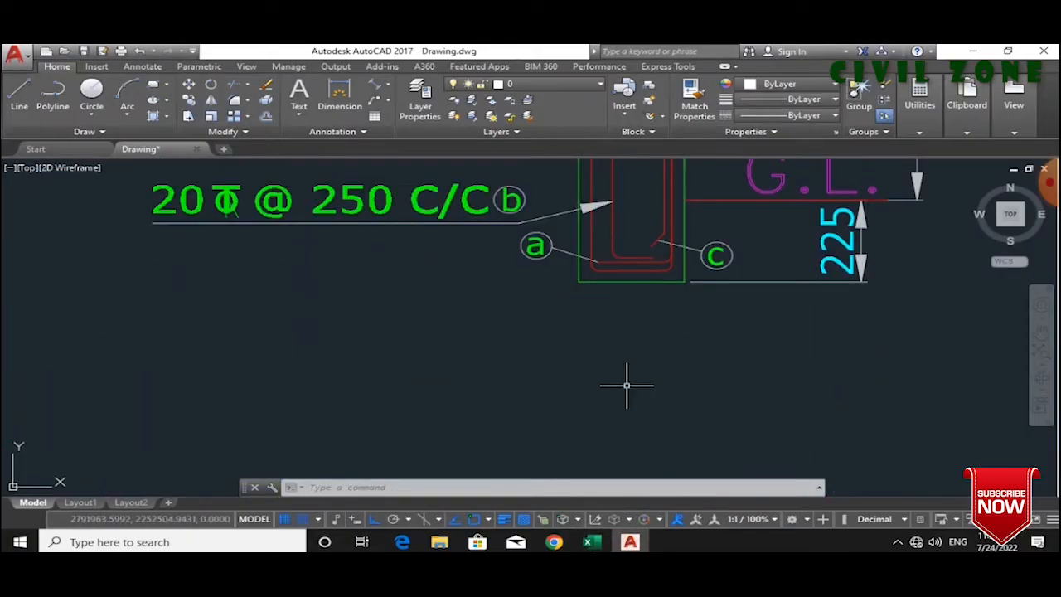
{"action": "left_click", "coordinate": [591, 541]}
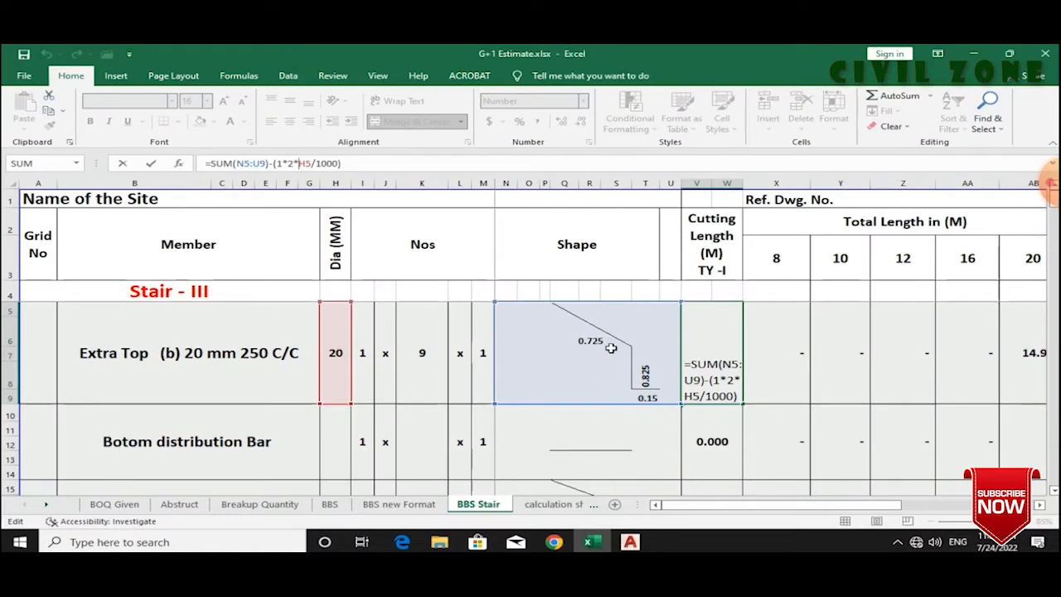
{"action": "left_click", "coordinate": [699, 354]}
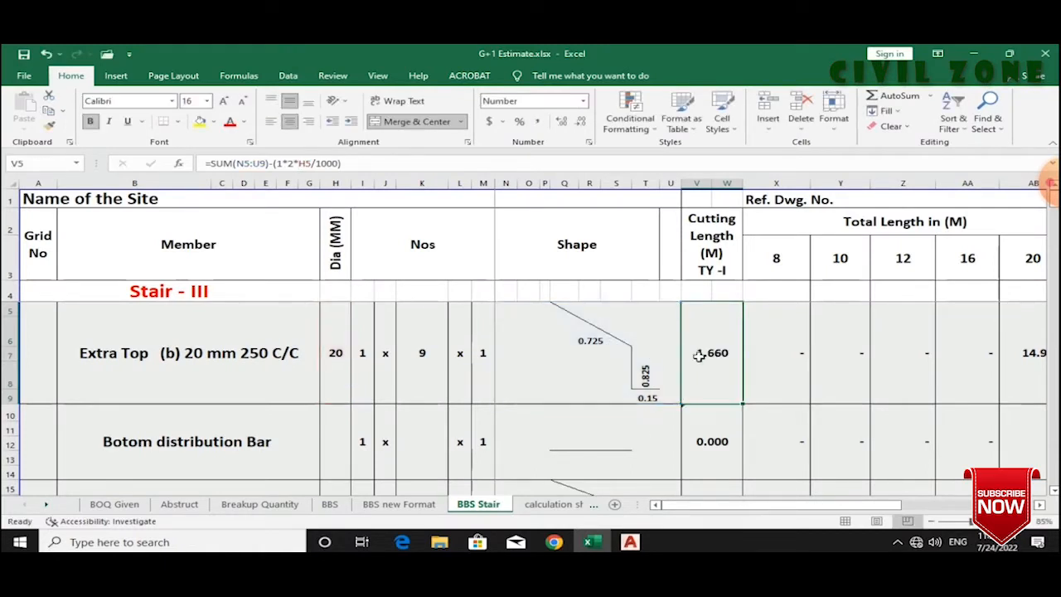
- Recheck the Extra Top (b) bar's foot and vertical leg cells, and switch to AutoCAD to inspect its upper bend near P.L
{"action": "left_click", "coordinate": [649, 398]}
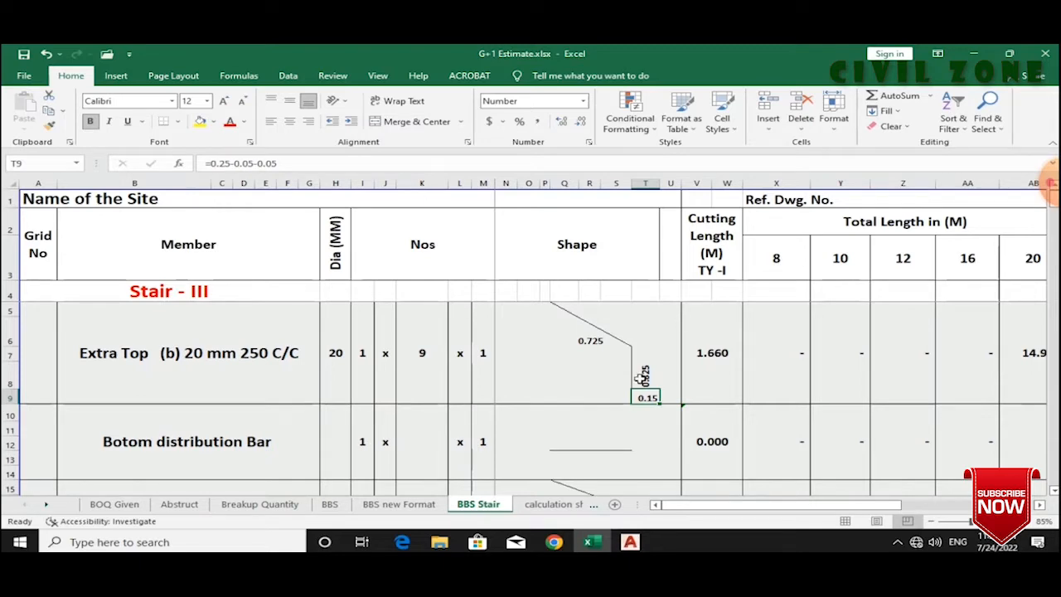
{"action": "left_click", "coordinate": [639, 378]}
{"action": "left_click", "coordinate": [630, 539]}
{"action": "scroll", "coordinate": [718, 388], "scroll_direction": "down", "scroll_amount": 4}
{"action": "left_click_drag", "start_coordinate": [772, 317], "coordinate": [763, 390]}
{"action": "scroll", "coordinate": [720, 317], "scroll_direction": "up", "scroll_amount": 5}
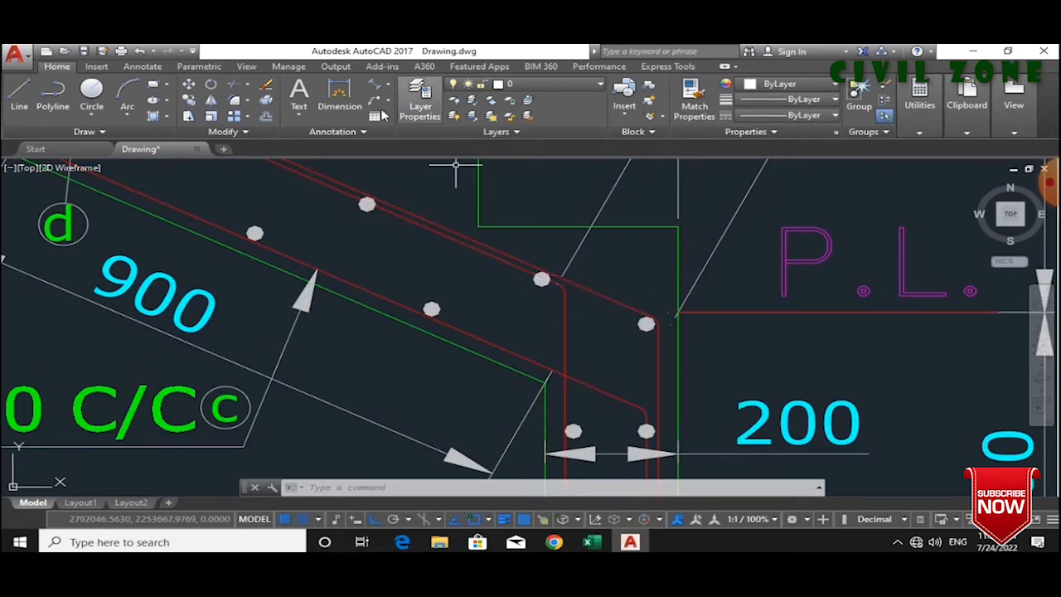
- Measure the vertical offset between bar (b)'s upper bend and the P.L. corner twice with dimensions, cancelling each one
{"action": "left_click", "coordinate": [339, 95]}
{"action": "left_click", "coordinate": [557, 283]}
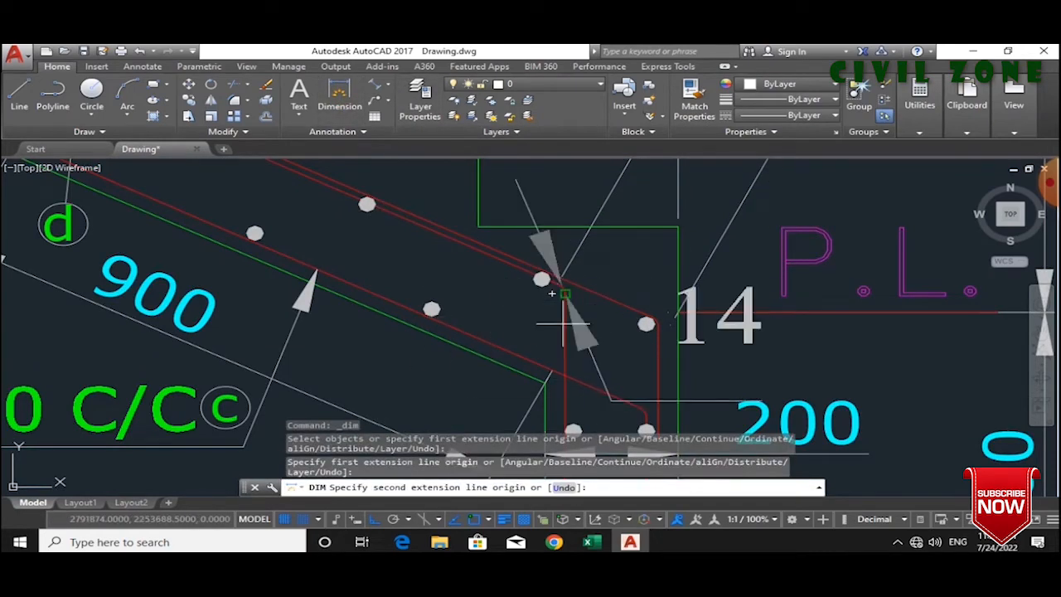
{"action": "left_click", "coordinate": [678, 312]}
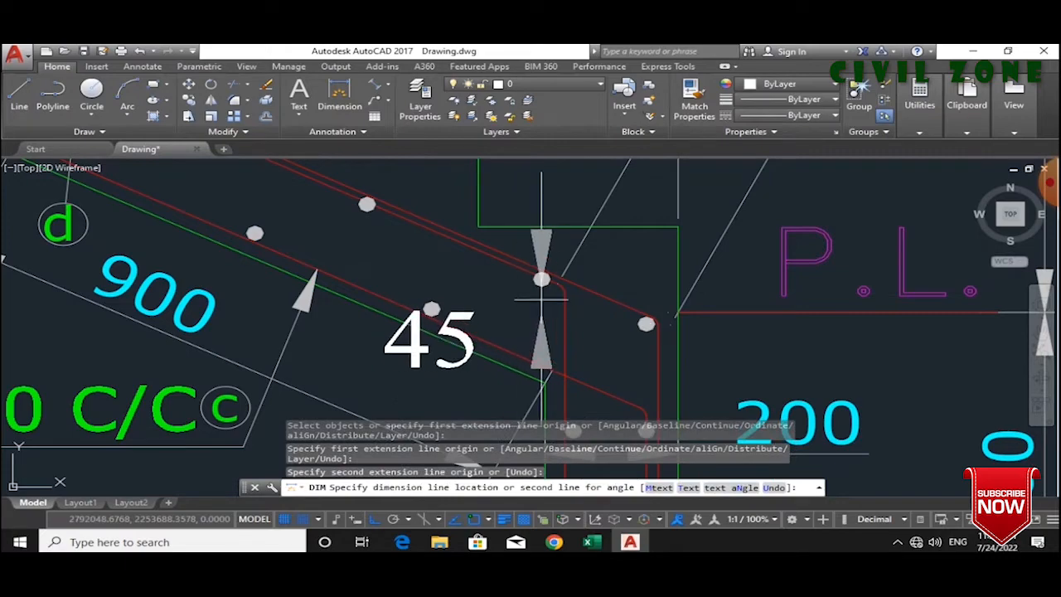
{"action": "key", "text": "Escape"}
{"action": "key", "text": "space"}
{"action": "left_click", "coordinate": [677, 313]}
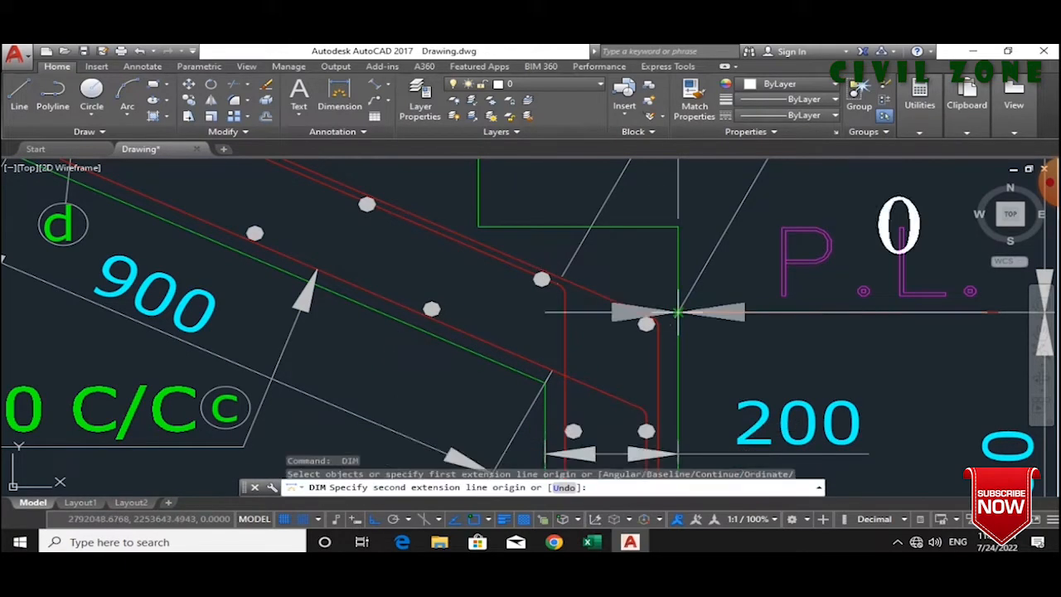
{"action": "left_click", "coordinate": [557, 283]}
{"action": "scroll", "coordinate": [502, 307], "scroll_direction": "down", "scroll_amount": 2}
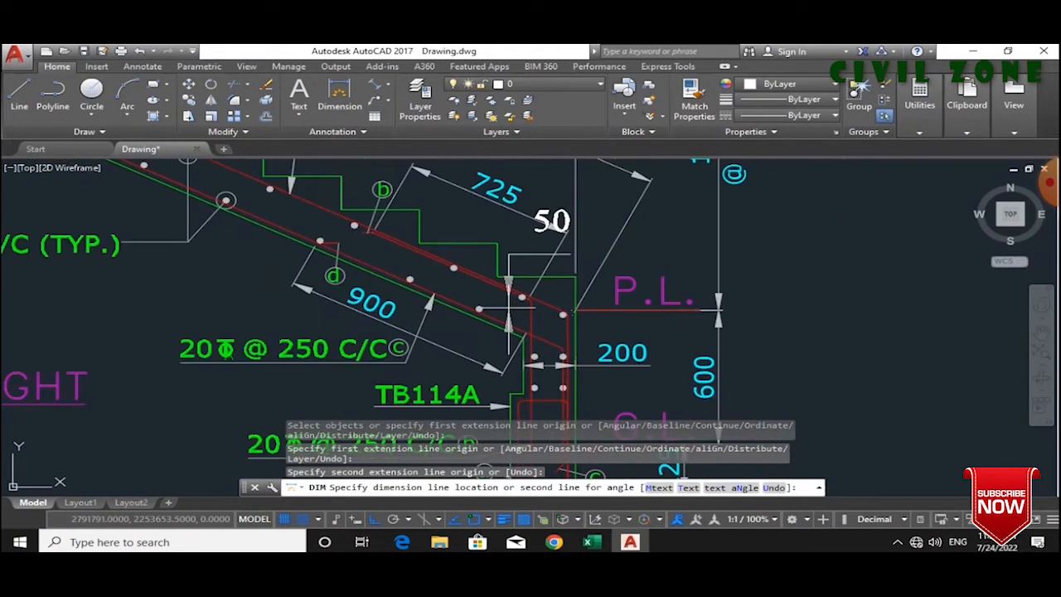
{"action": "key", "text": "Escape"}
{"action": "scroll", "coordinate": [514, 305], "scroll_direction": "up", "scroll_amount": 4}
{"action": "scroll", "coordinate": [525, 279], "scroll_direction": "down", "scroll_amount": 4}
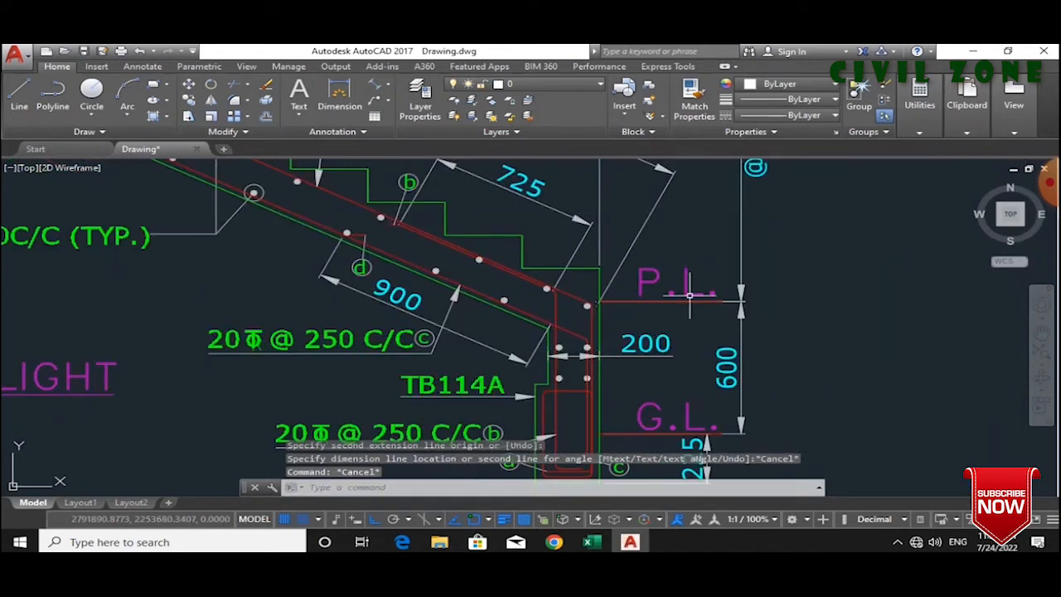
- Switch to Excel and review the Extra Top (b) bar's shape length cells and the distribution bar rows below
{"action": "left_click", "coordinate": [590, 542]}
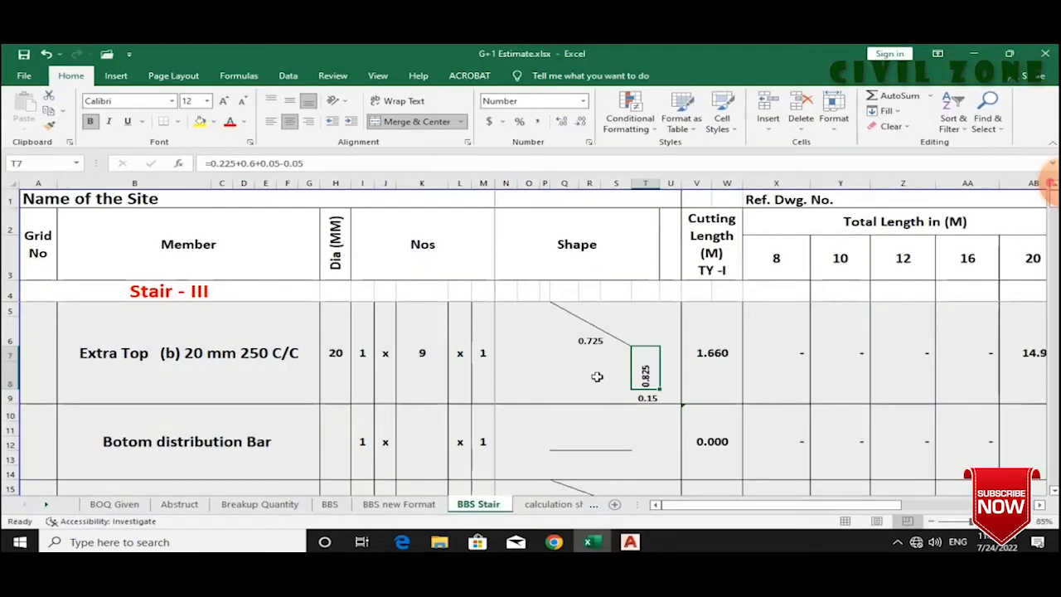
{"action": "left_click", "coordinate": [602, 325]}
{"action": "left_click", "coordinate": [650, 334]}
{"action": "left_click", "coordinate": [643, 366]}
{"action": "left_click", "coordinate": [604, 372]}
{"action": "left_click", "coordinate": [613, 318]}
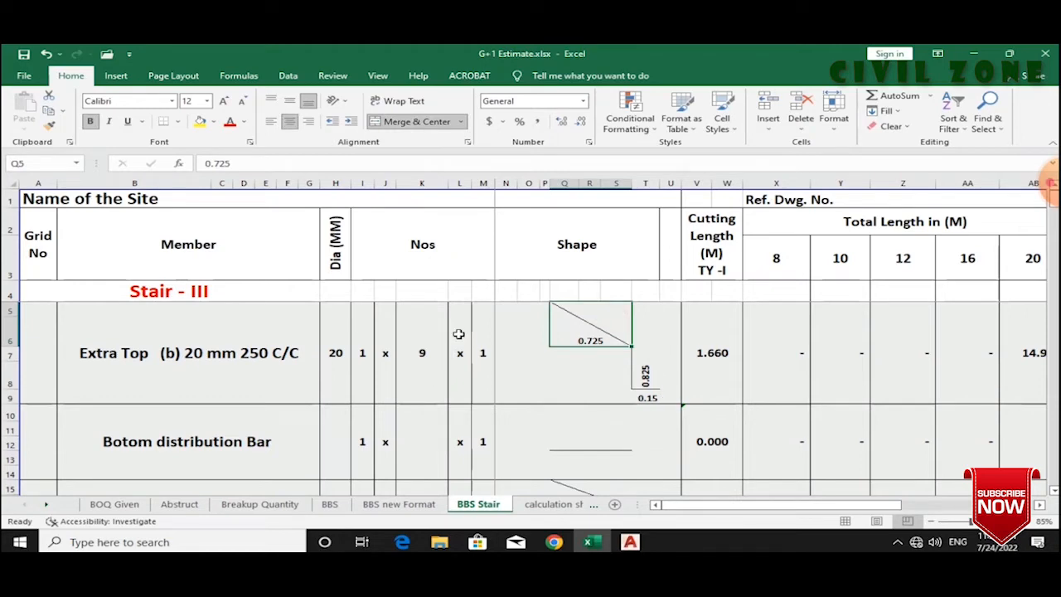
{"action": "scroll", "coordinate": [459, 334], "scroll_direction": "down", "scroll_amount": 2}
{"action": "left_click", "coordinate": [268, 389]}
{"action": "scroll", "coordinate": [572, 387], "scroll_direction": "up", "scroll_amount": 2}
{"action": "left_click", "coordinate": [630, 542]}
{"action": "scroll", "coordinate": [585, 350], "scroll_direction": "up", "scroll_amount": 6}
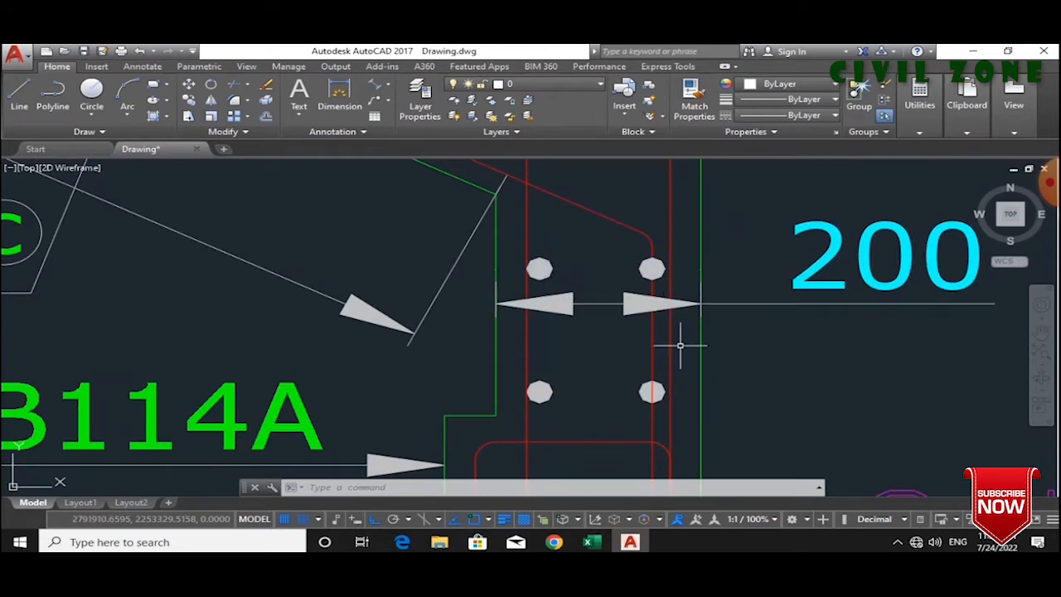
{"action": "scroll", "coordinate": [669, 296], "scroll_direction": "down", "scroll_amount": 6}
{"action": "scroll", "coordinate": [251, 297], "scroll_direction": "up", "scroll_amount": 5}
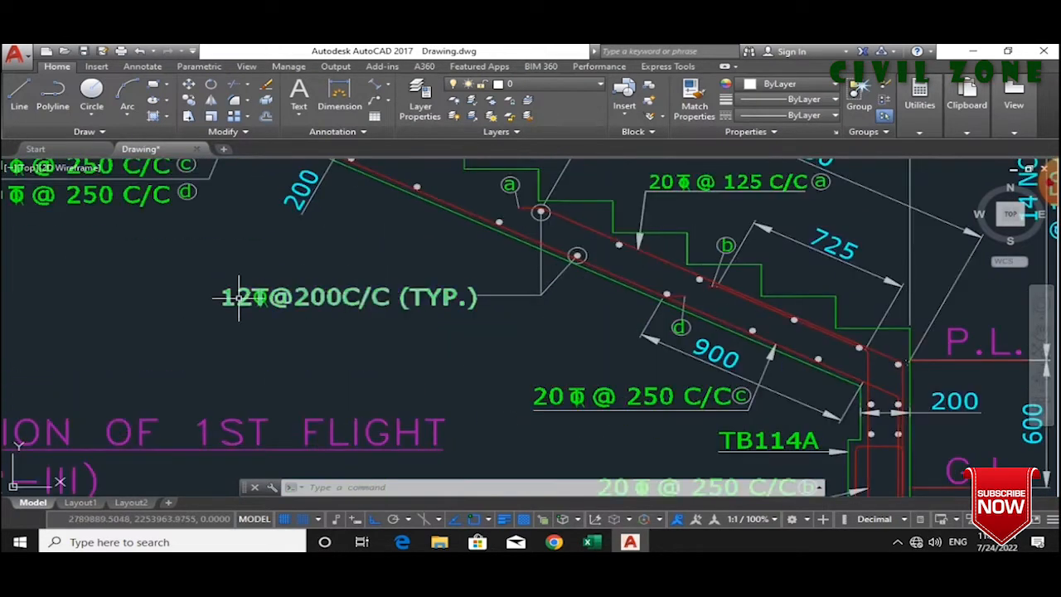
{"action": "mouse_move", "coordinate": [204, 280]}
{"action": "left_mouse_down"}
{"action": "mouse_move", "coordinate": [533, 336]}
{"action": "mouse_move", "coordinate": [540, 303]}
{"action": "mouse_move", "coordinate": [507, 264]}
{"action": "left_mouse_up"}
{"action": "key", "text": "Escape"}
{"action": "key", "text": "Escape"}
{"action": "key", "text": "Escape"}
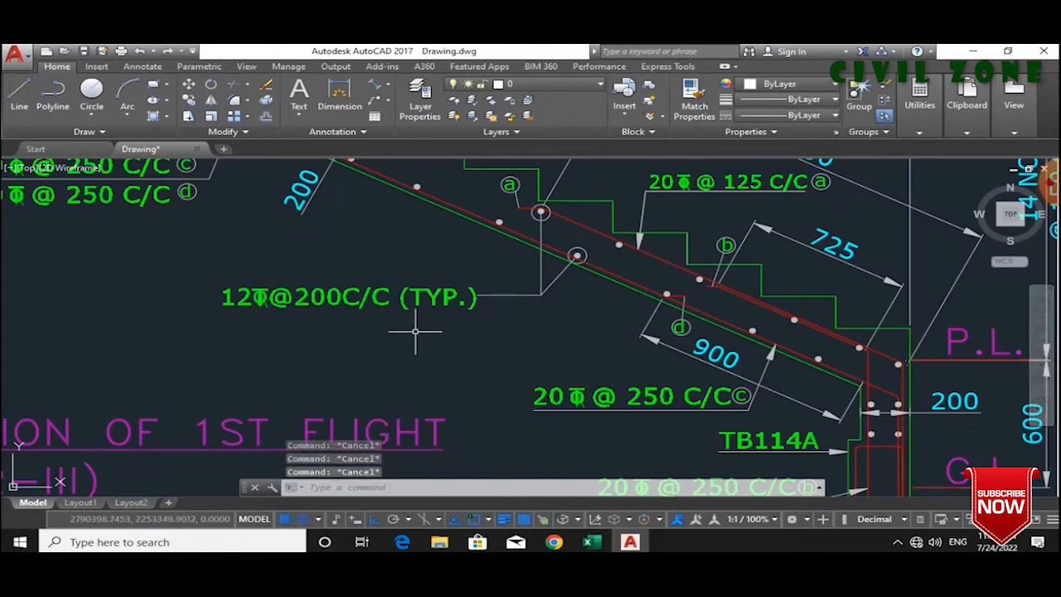
{"action": "scroll", "coordinate": [425, 332], "scroll_direction": "down", "scroll_amount": 3}
{"action": "scroll", "coordinate": [589, 332], "scroll_direction": "up", "scroll_amount": 3}
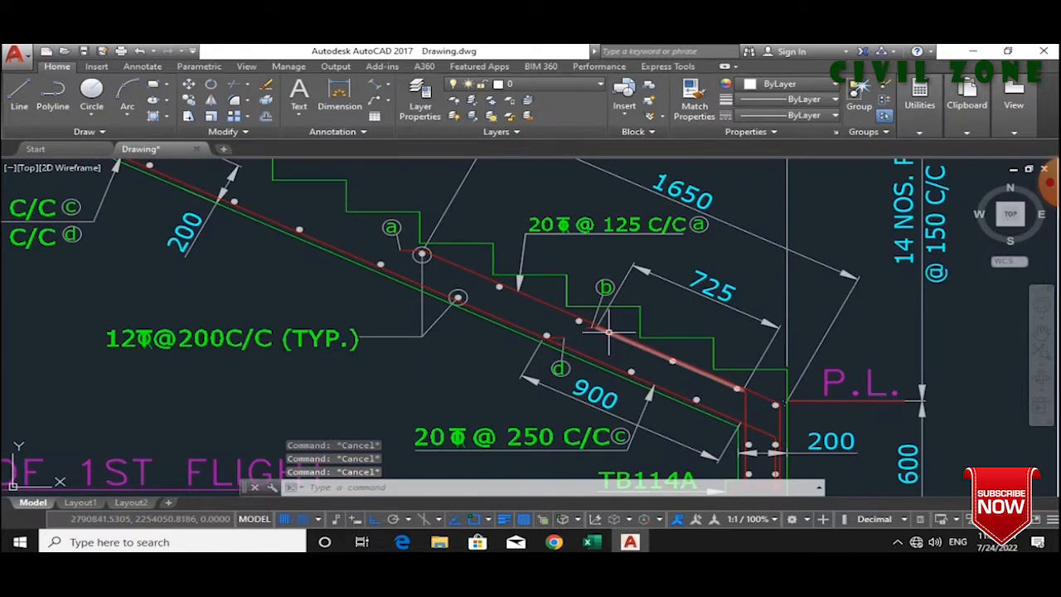
{"action": "scroll", "coordinate": [610, 332], "scroll_direction": "down", "scroll_amount": 3}
{"action": "scroll", "coordinate": [432, 339], "scroll_direction": "up", "scroll_amount": 3}
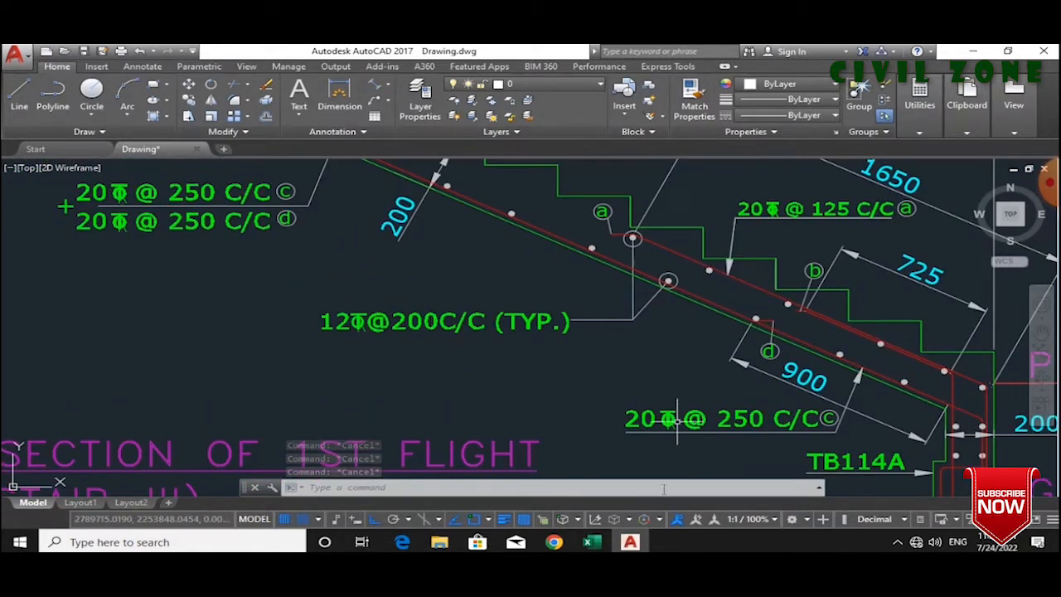
- Switch to Excel and set the Botom distribution Bar's diameter to 12
{"action": "left_click", "coordinate": [592, 543]}
{"action": "left_click", "coordinate": [346, 437]}
{"action": "type", "text": "12"}
{"action": "key", "text": "Tab"}
{"action": "key", "text": "Tab"}
{"action": "key", "text": "Tab"}
- Copy the bar count formula from the Extra Top (b) row into the Botom distribution Bar's count cell
{"action": "left_click", "coordinate": [442, 378]}
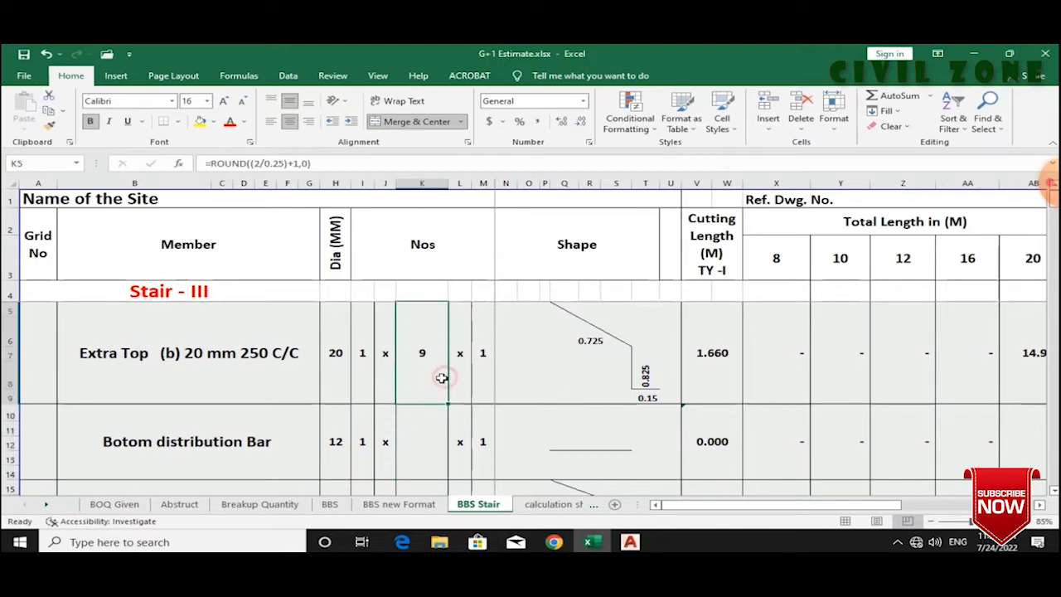
{"action": "key", "text": "ctrl+c"}
{"action": "left_click", "coordinate": [432, 427]}
{"action": "key", "text": "Return"}
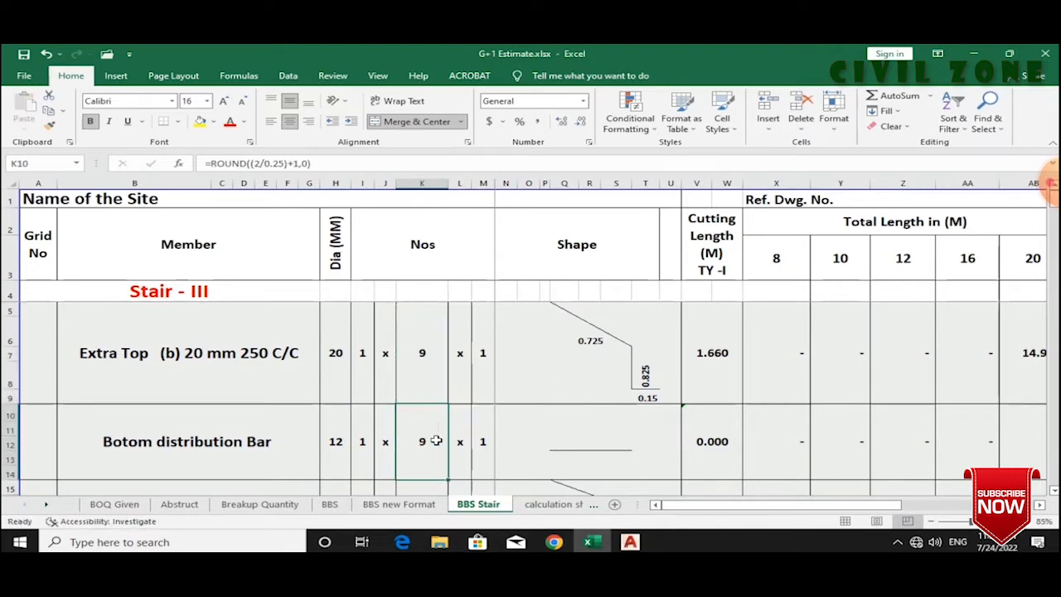
- Switch to AutoCAD and examine the bottom distribution bars above TB114A in the first flight section
{"action": "left_click", "coordinate": [630, 541]}
{"action": "scroll", "coordinate": [531, 305], "scroll_direction": "up", "scroll_amount": 4}
{"action": "scroll", "coordinate": [531, 305], "scroll_direction": "down", "scroll_amount": 4}
{"action": "scroll", "coordinate": [643, 330], "scroll_direction": "up", "scroll_amount": 4}
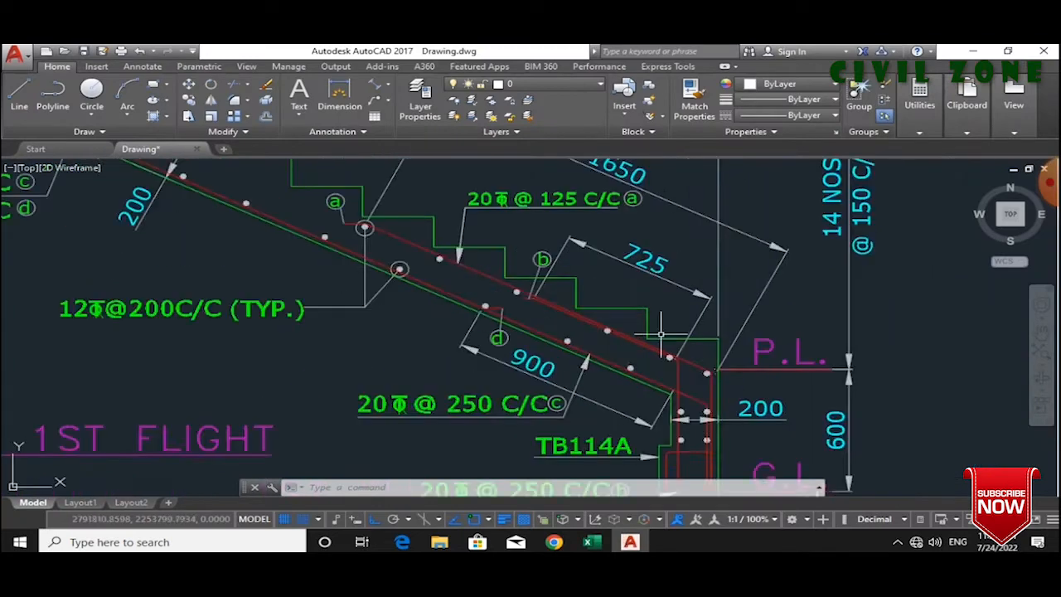
{"action": "scroll", "coordinate": [647, 334], "scroll_direction": "down", "scroll_amount": 3}
{"action": "scroll", "coordinate": [686, 434], "scroll_direction": "up", "scroll_amount": 3}
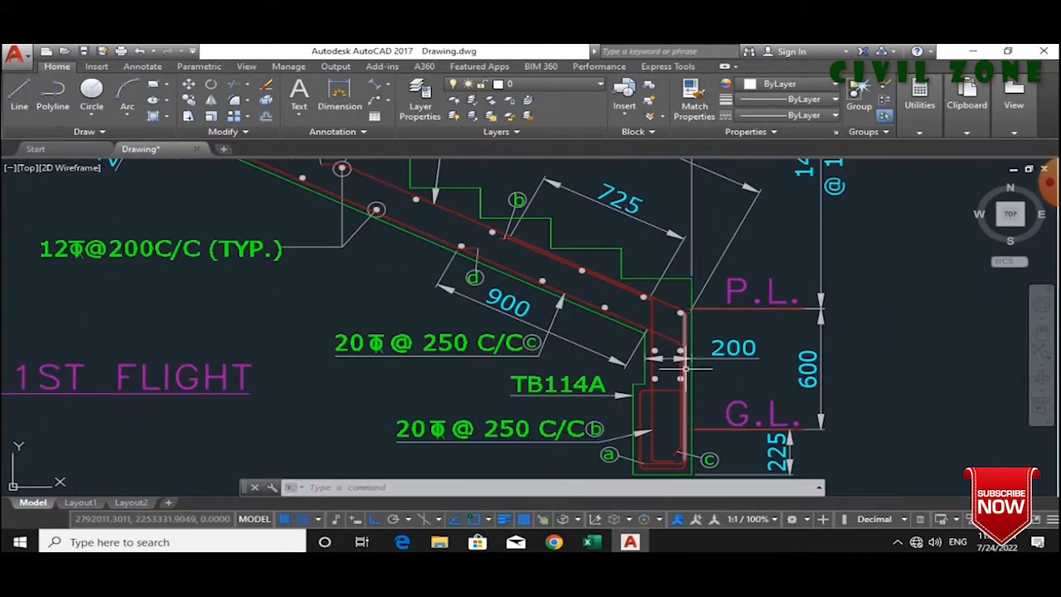
- Measure the vertical face between the step at TB114A and the waist slab soffit without placing a dimension
{"action": "left_click", "coordinate": [355, 105]}
{"action": "scroll", "coordinate": [633, 369], "scroll_direction": "up", "scroll_amount": 2}
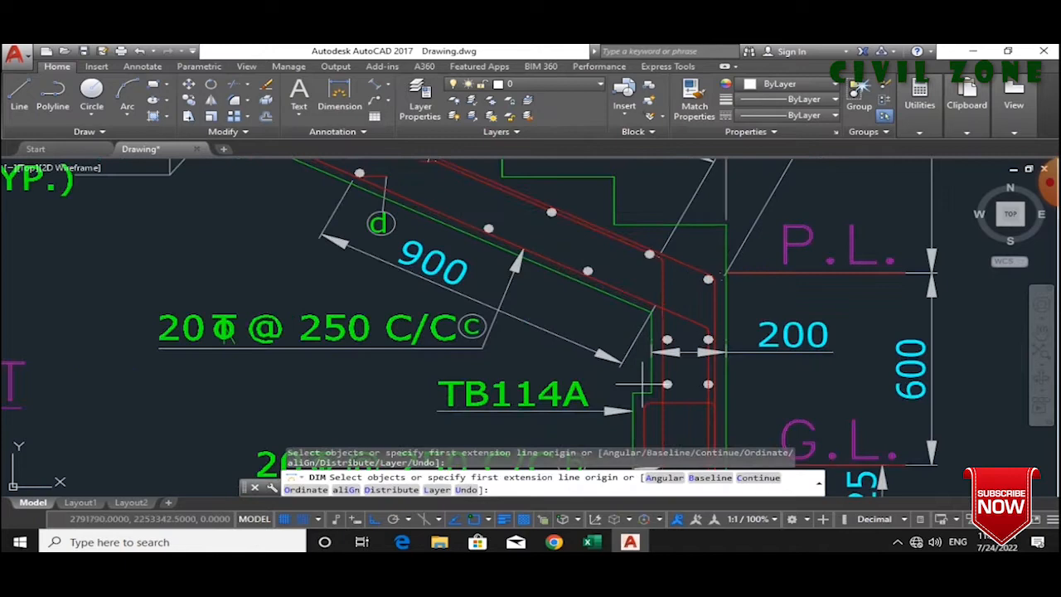
{"action": "left_click", "coordinate": [652, 392]}
{"action": "left_click", "coordinate": [653, 310]}
{"action": "scroll", "coordinate": [589, 325], "scroll_direction": "down", "scroll_amount": 4}
{"action": "key", "text": "Escape"}
{"action": "key", "text": "Escape"}
{"action": "key", "text": "Escape"}
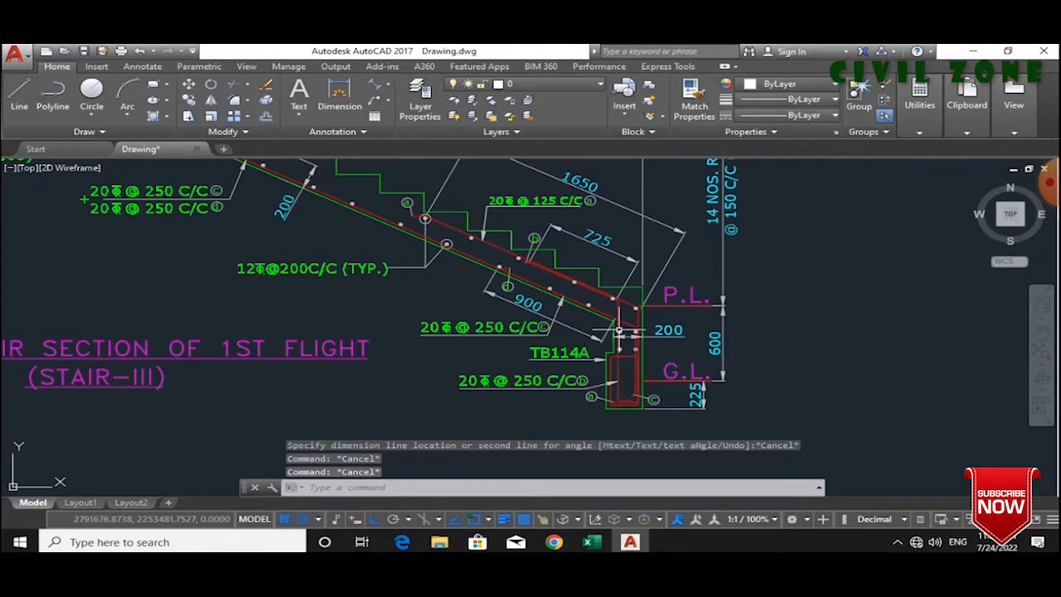
- Switch to Excel and change the Botom distribution Bar's count formula to =ROUND((0.251/0.2)+1,0)
{"action": "left_click", "coordinate": [591, 542]}
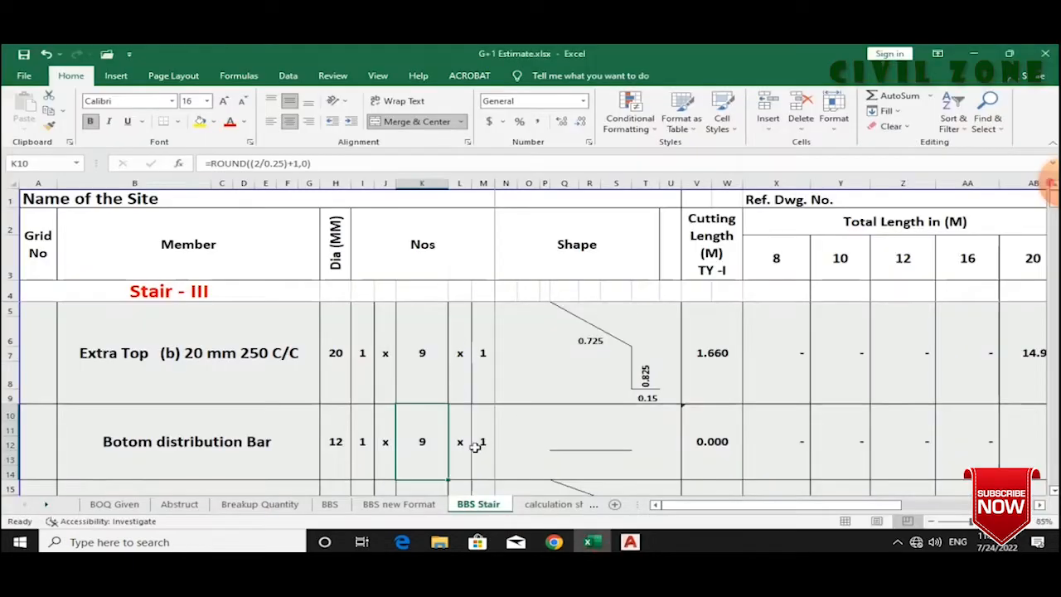
{"action": "left_click", "coordinate": [259, 163]}
{"action": "key", "text": "BackSpace"}
{"action": "type", "text": ".251"}
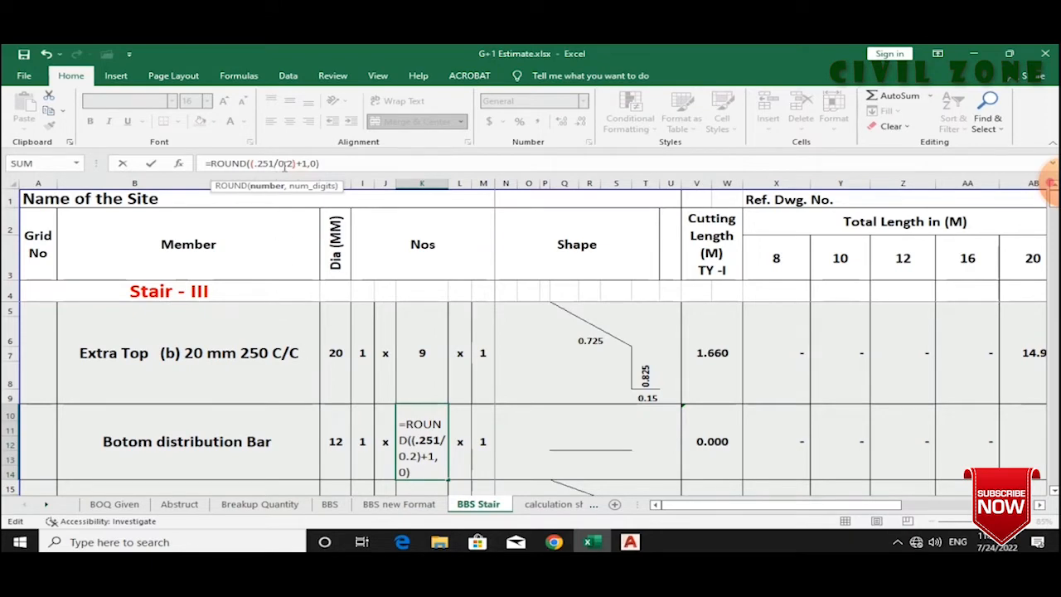
{"action": "key", "text": "Tab"}
{"action": "left_click", "coordinate": [422, 448]}
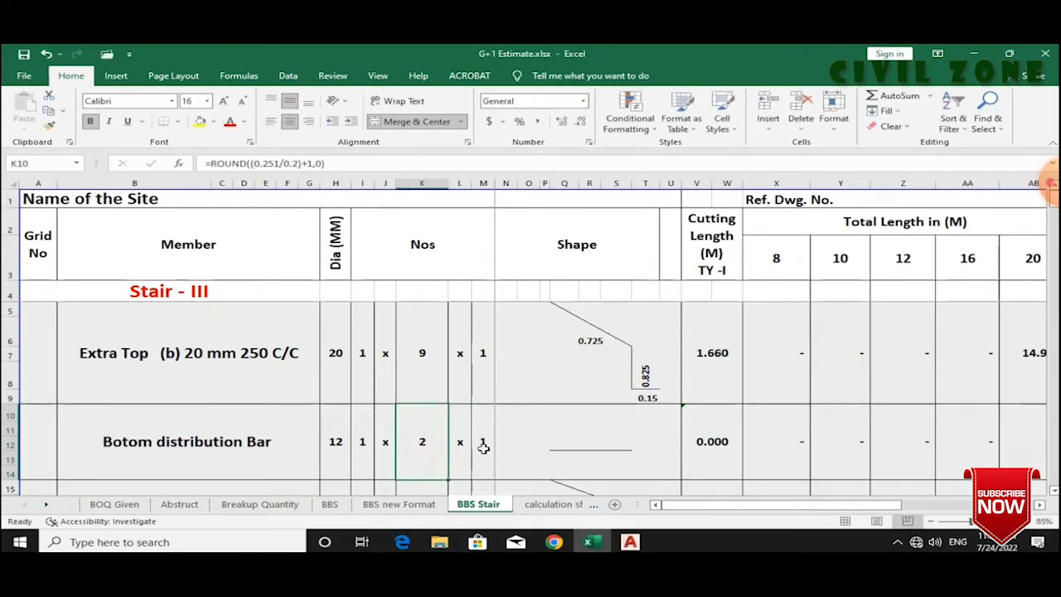
- Switch to AutoCAD to check the distribution bars above TB114A against the count, and return to Excel
{"action": "left_click", "coordinate": [630, 543]}
{"action": "scroll", "coordinate": [612, 344], "scroll_direction": "up", "scroll_amount": 5}
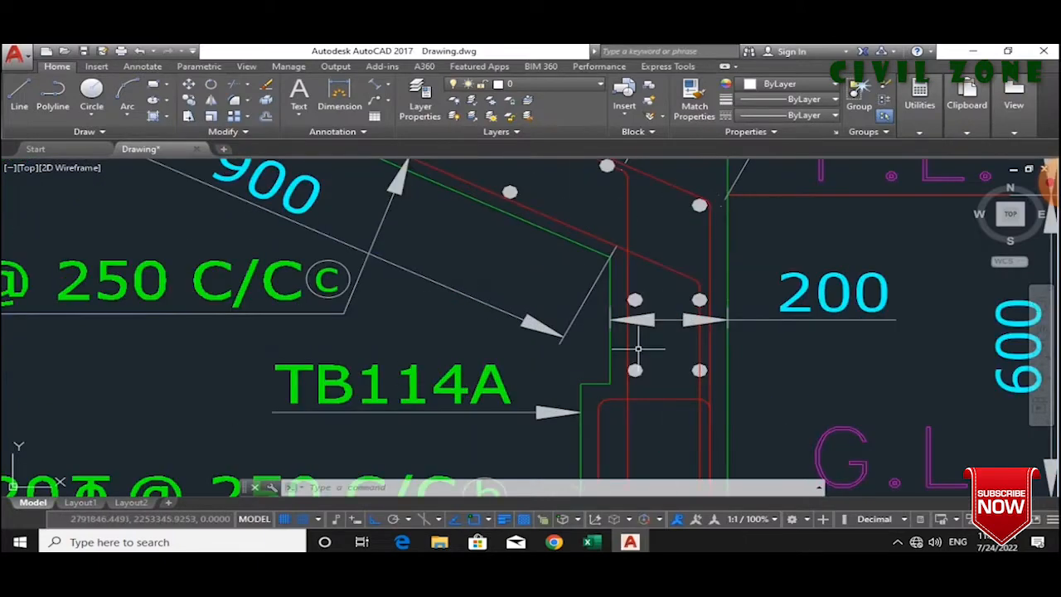
{"action": "scroll", "coordinate": [635, 367], "scroll_direction": "down", "scroll_amount": 5}
{"action": "key", "text": "alt+Tab"}
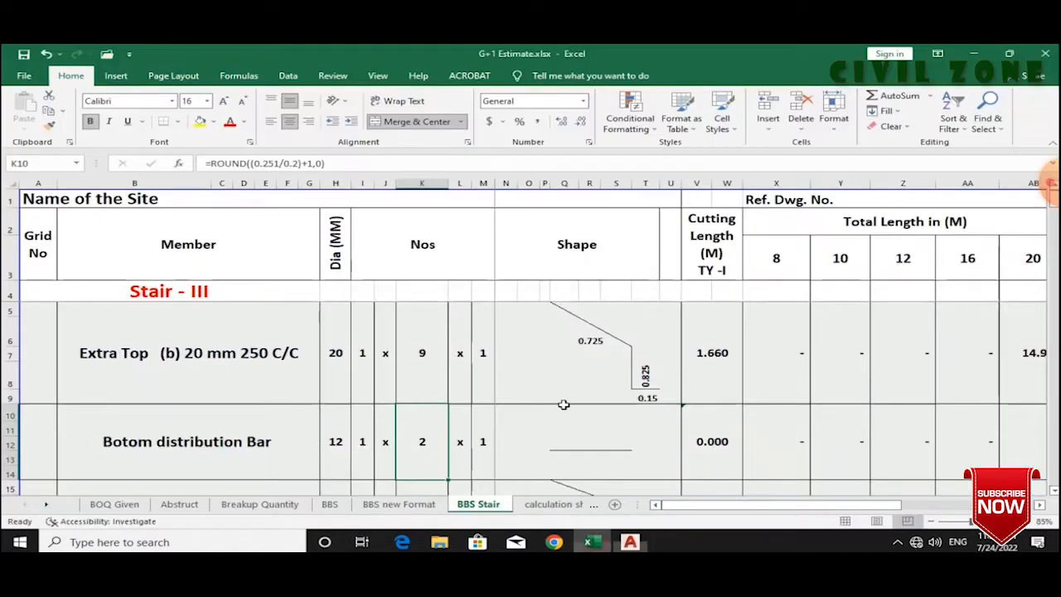
- Select the Botom distribution Bar's shape length cell, and switch to AutoCAD to examine the flight's width in the stair plan
{"action": "left_click", "coordinate": [585, 441]}
{"action": "mouse_move", "coordinate": [634, 544]}
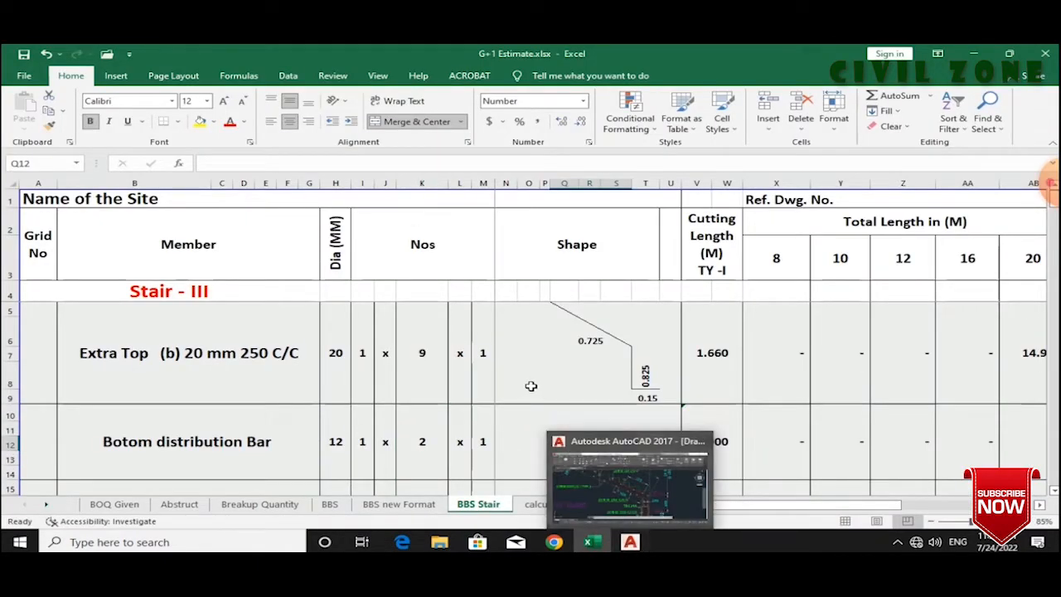
{"action": "key", "text": "alt+Tab"}
{"action": "scroll", "coordinate": [705, 308], "scroll_direction": "down", "scroll_amount": 6}
{"action": "scroll", "coordinate": [705, 309], "scroll_direction": "up", "scroll_amount": 6}
{"action": "scroll", "coordinate": [704, 309], "scroll_direction": "up", "scroll_amount": 3}
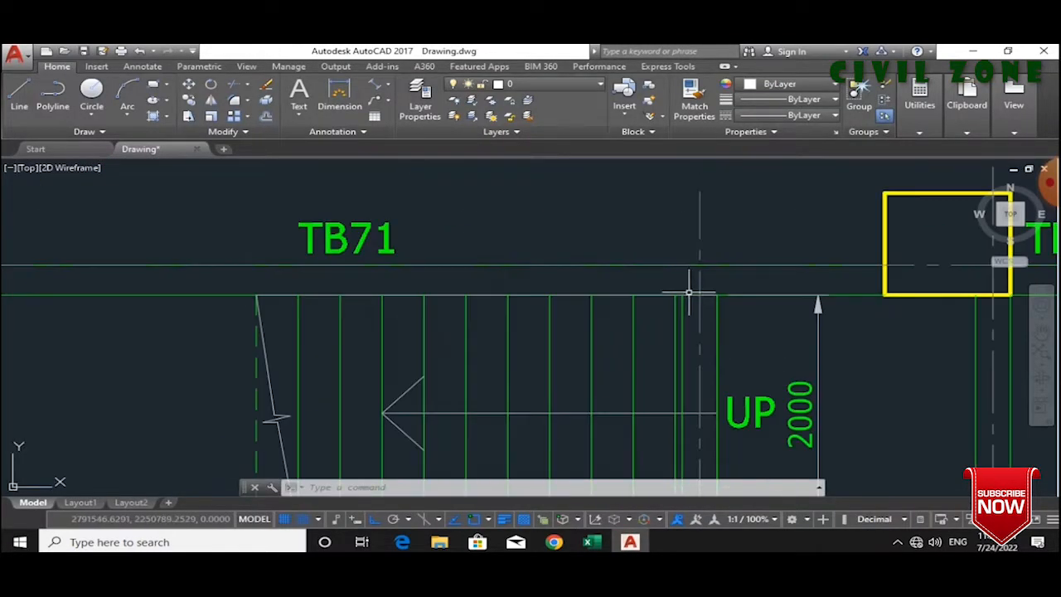
{"action": "scroll", "coordinate": [687, 296], "scroll_direction": "down", "scroll_amount": 4}
{"action": "scroll", "coordinate": [678, 423], "scroll_direction": "up", "scroll_amount": 4}
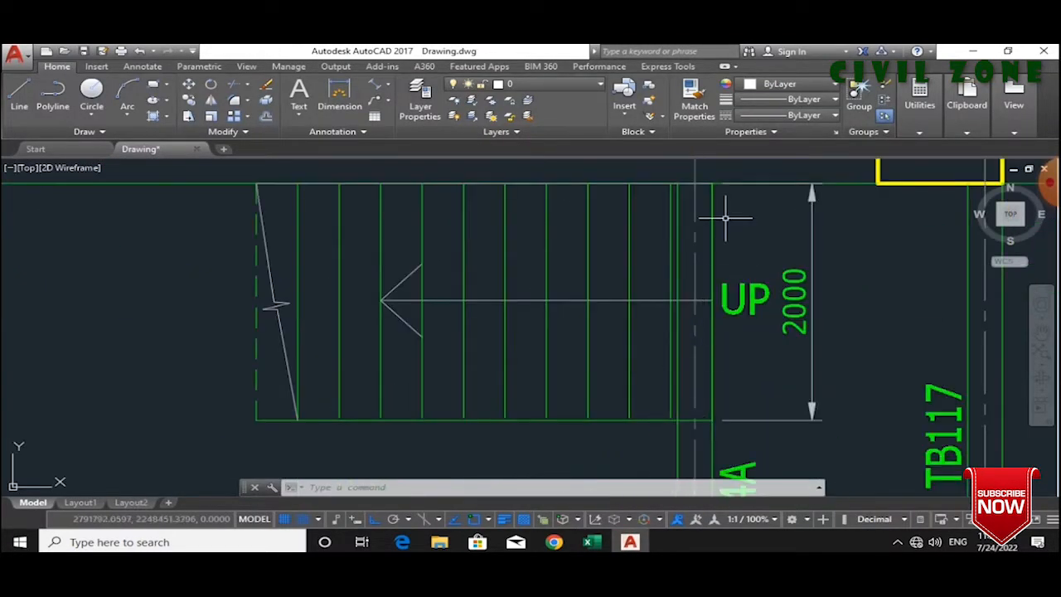
- Switch to Excel and enter =2+0.05+0.05 as the Botom distribution Bar's shape length
{"action": "left_click", "coordinate": [589, 542]}
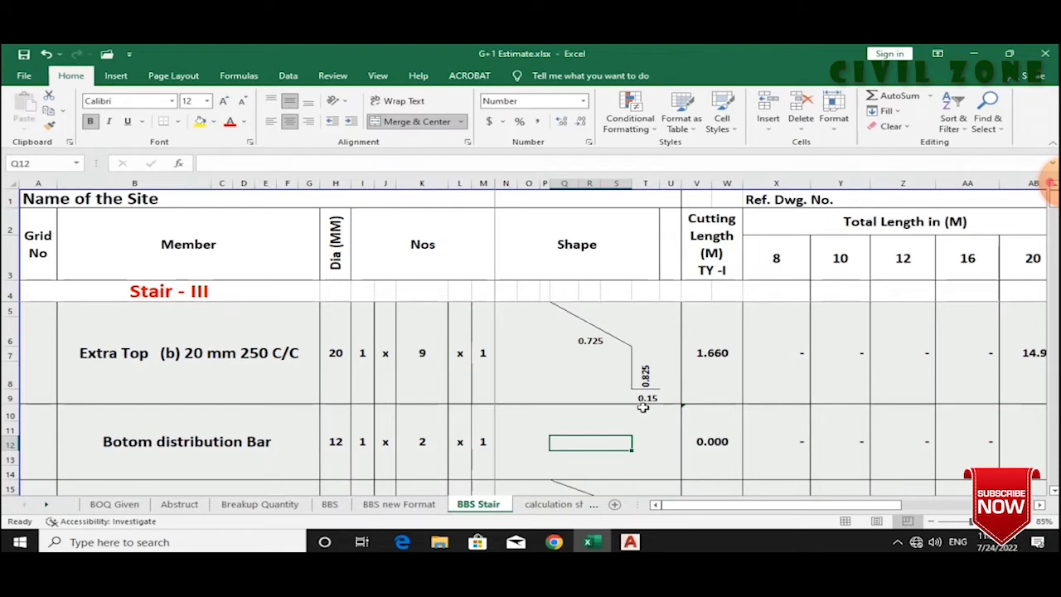
{"action": "type", "text": "=2+0.0"}
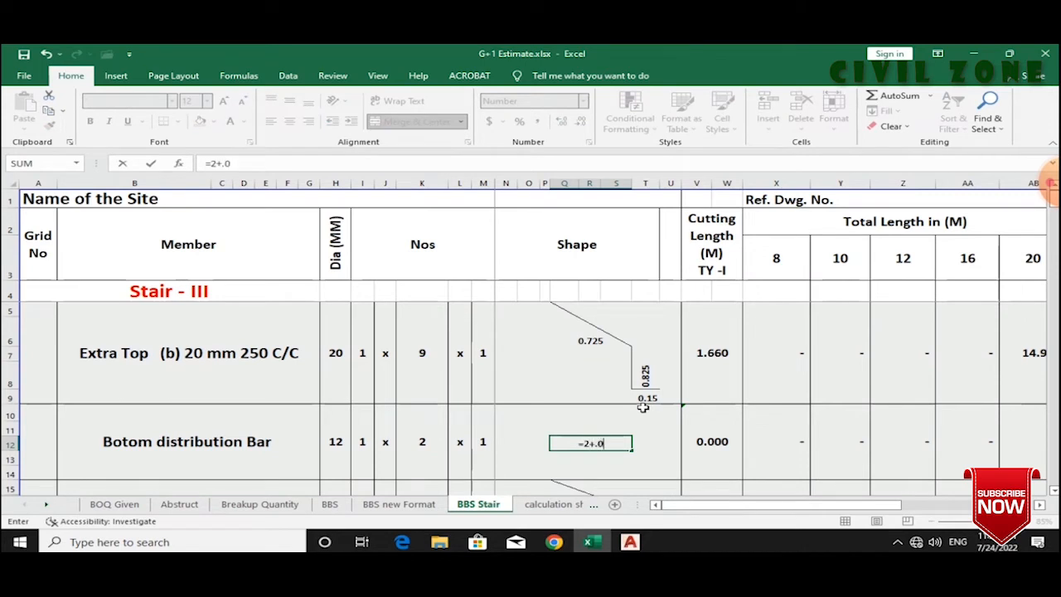
{"action": "left_click", "coordinate": [645, 424]}
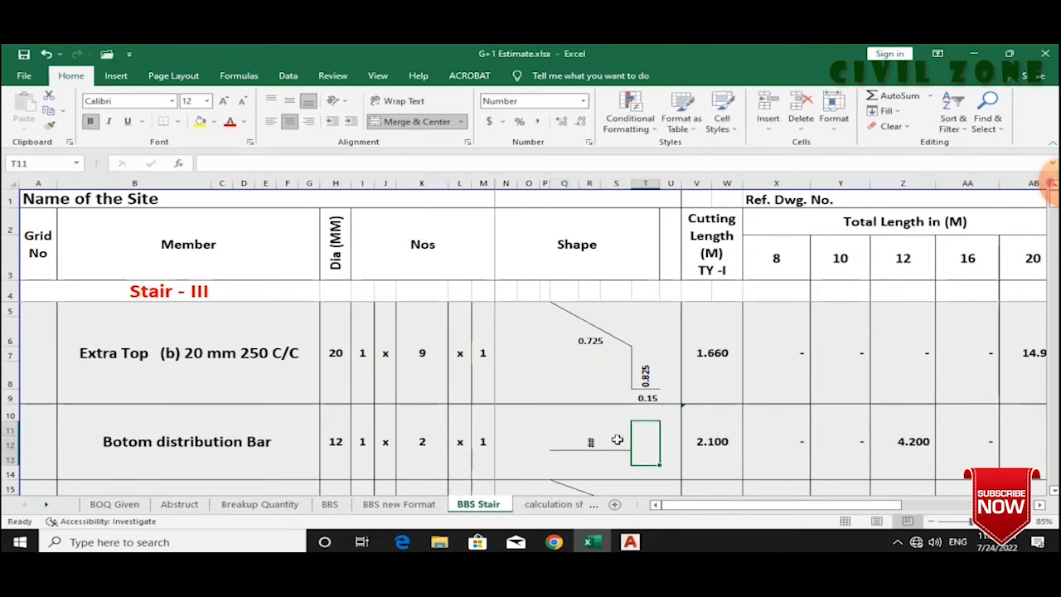
- Middle-align the Botom distribution Bar's shape length vertically, and try wrapping and merging options on its cell
{"action": "left_click", "coordinate": [592, 443]}
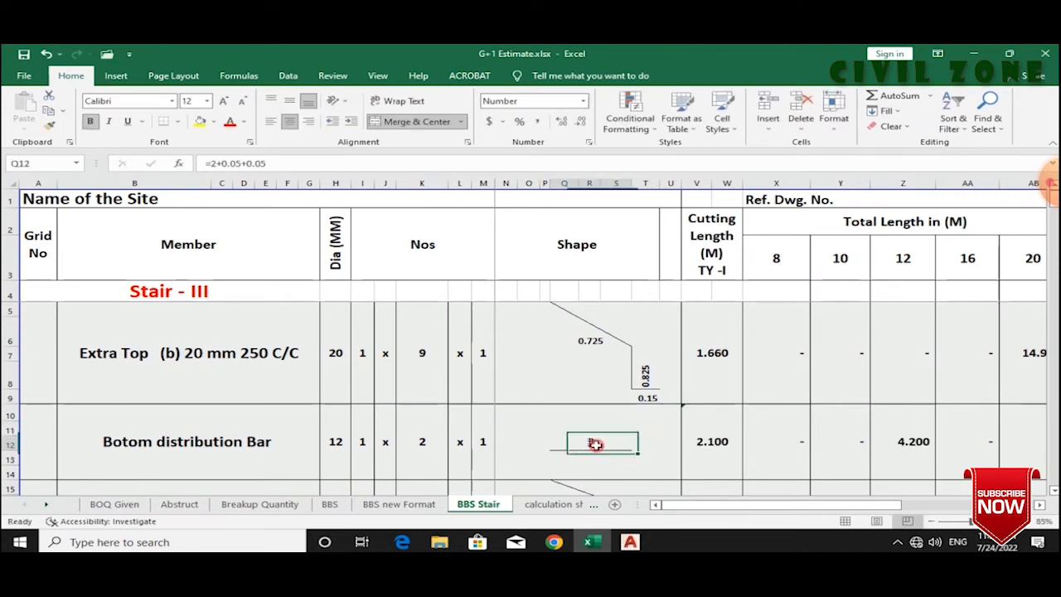
{"action": "left_click", "coordinate": [403, 103]}
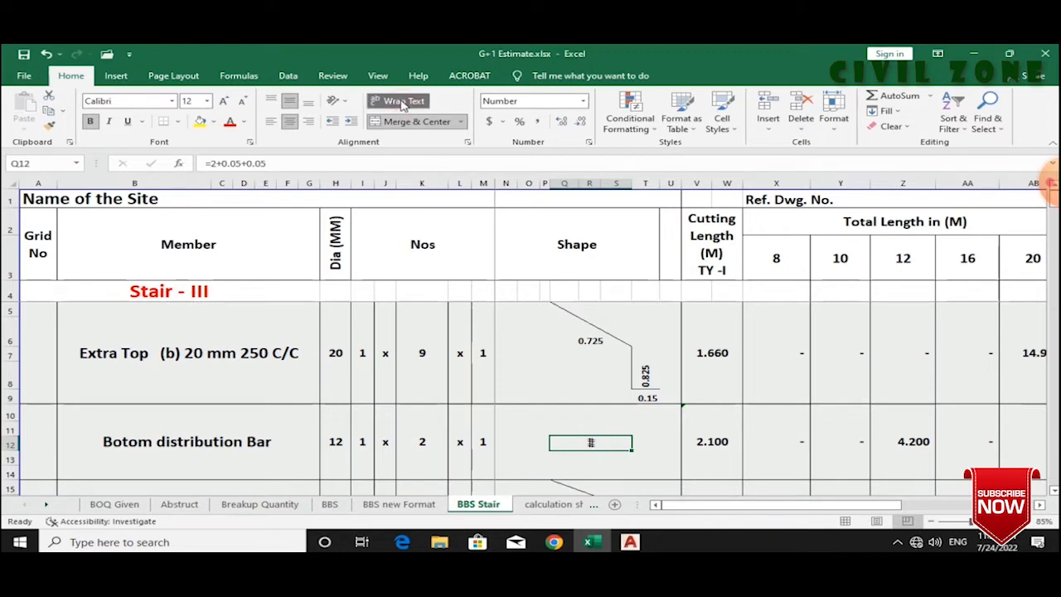
{"action": "left_click", "coordinate": [567, 445]}
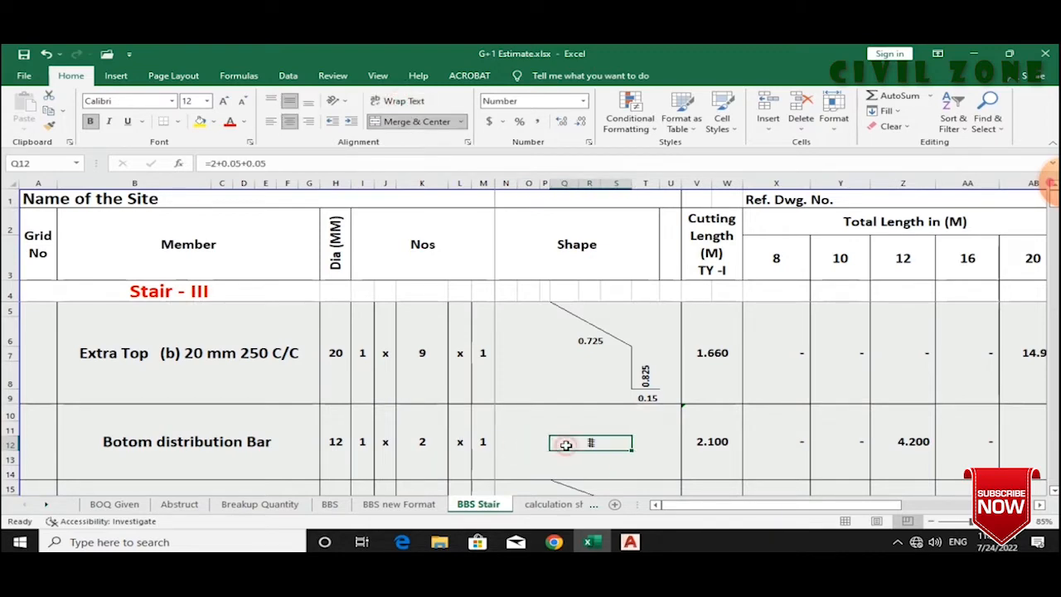
{"action": "left_click", "coordinate": [412, 121]}
{"action": "left_click", "coordinate": [290, 103]}
{"action": "left_click", "coordinate": [335, 100]}
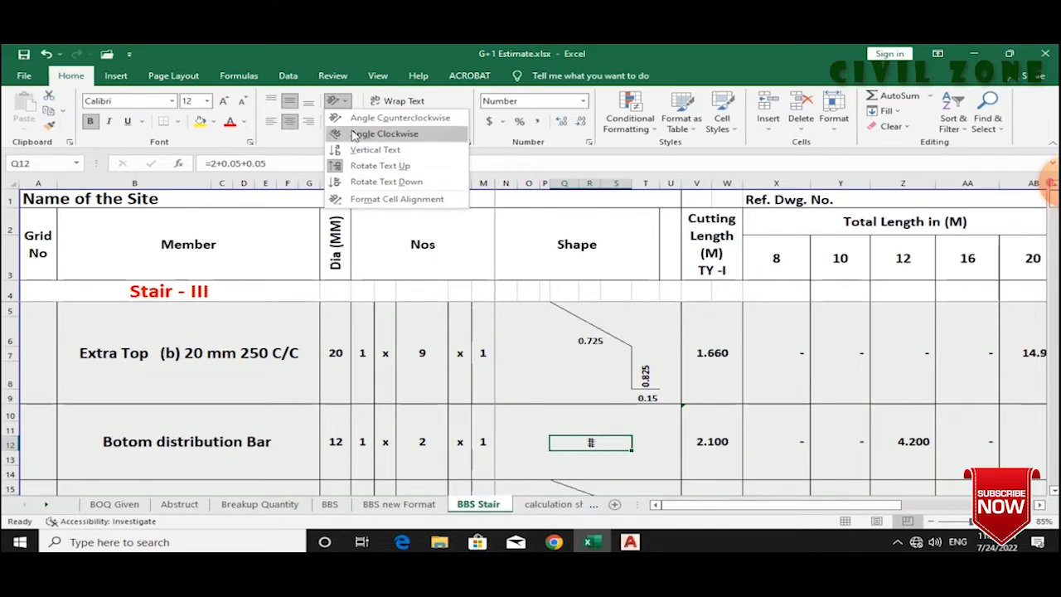
{"action": "left_click", "coordinate": [348, 106]}
- Try to copy the formatting of cell M10 onto the Botom distribution Bar's shape length cell
{"action": "left_click", "coordinate": [482, 448]}
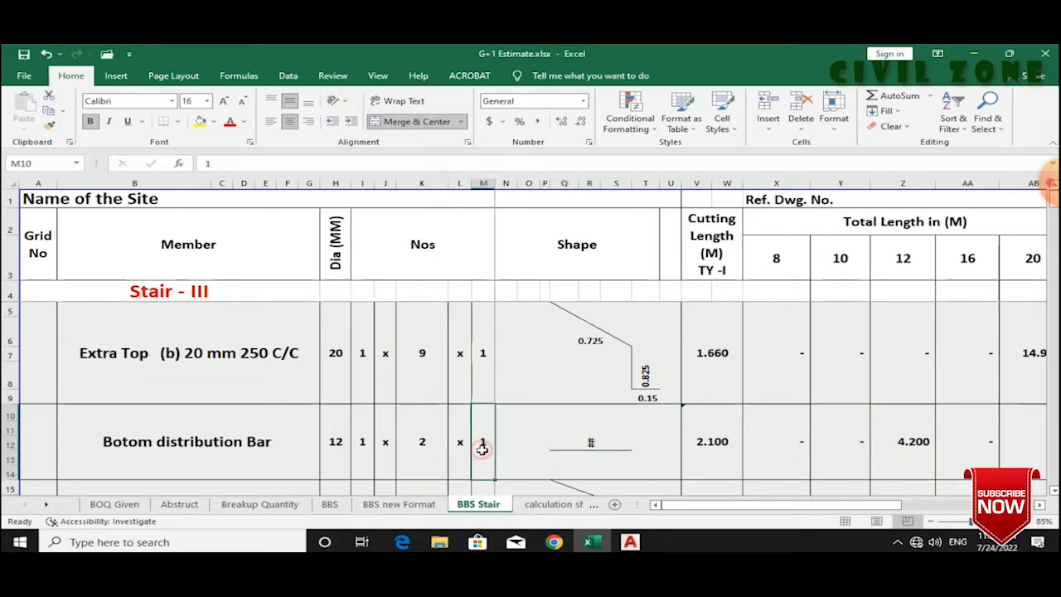
{"action": "left_click", "coordinate": [49, 124]}
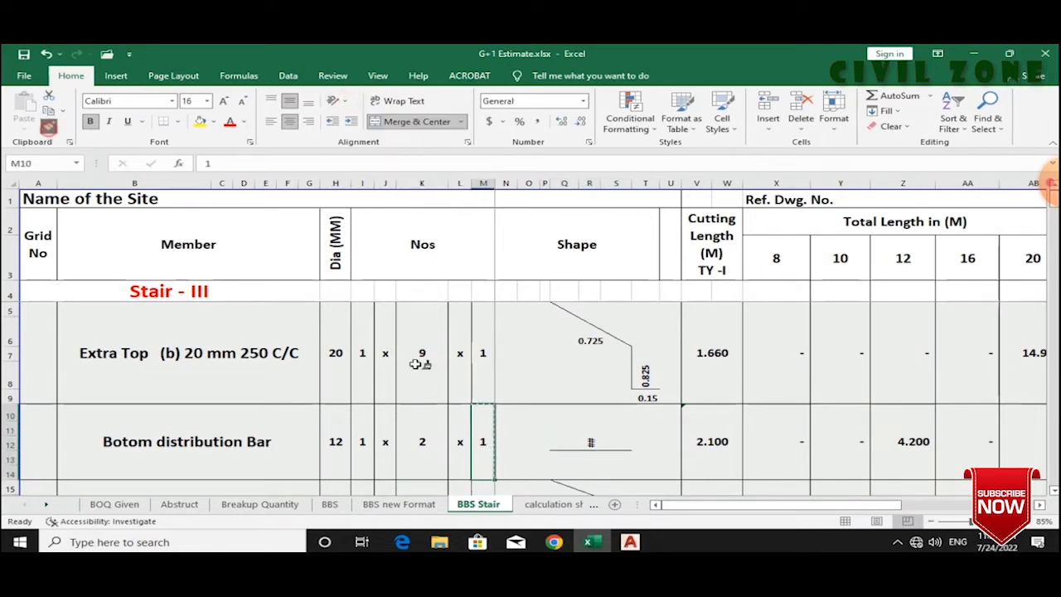
{"action": "left_click", "coordinate": [583, 440]}
{"action": "left_click", "coordinate": [512, 445]}
{"action": "left_click_drag", "start_coordinate": [564, 445], "coordinate": [626, 440]}
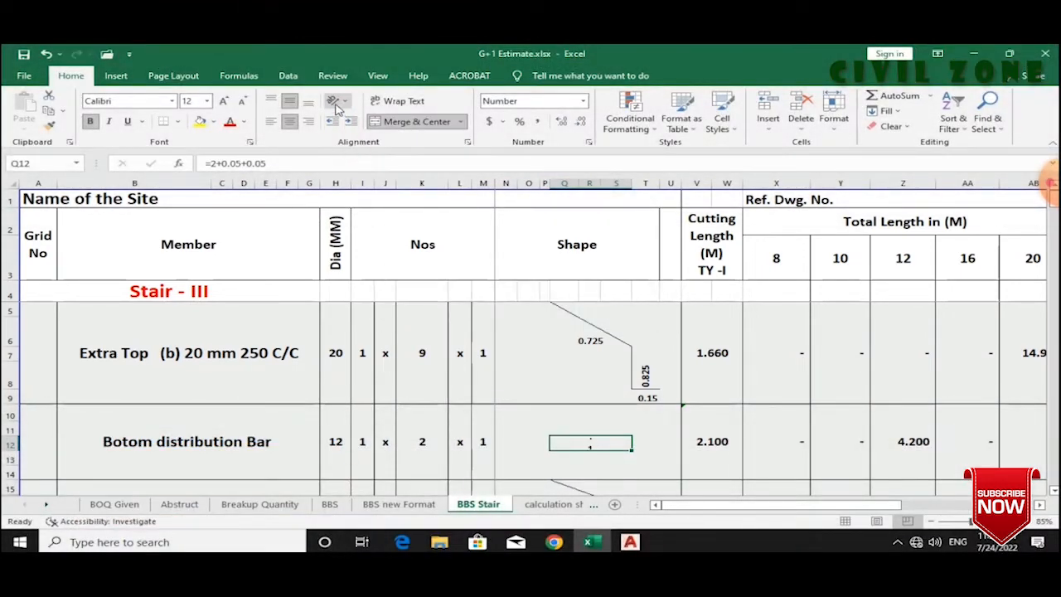
- Try the Rotate Text Up and Rotate Text Down orientations on the Botom distribution Bar's shape length
{"action": "left_click", "coordinate": [336, 106]}
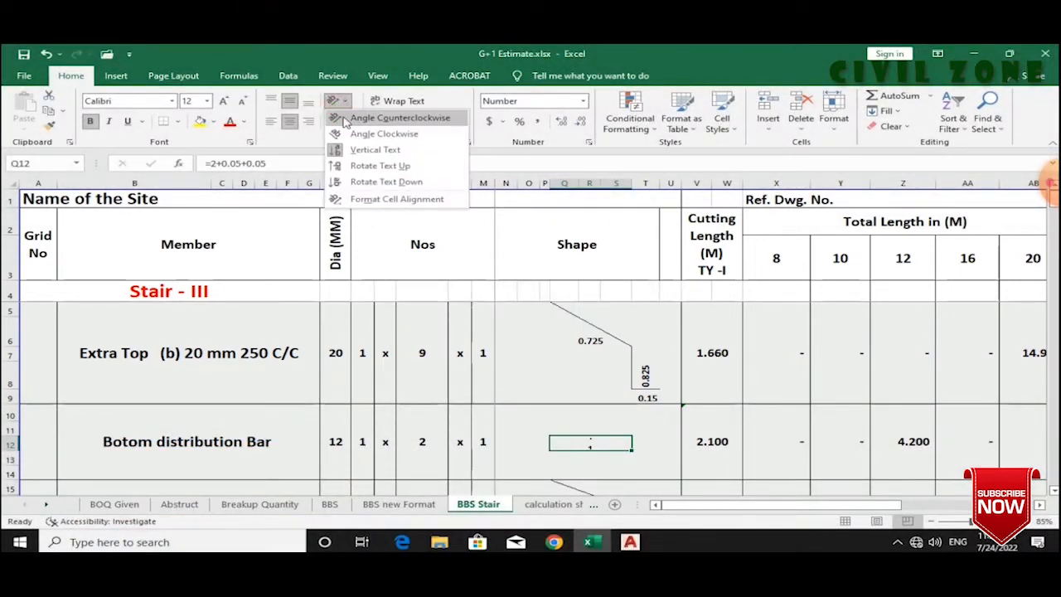
{"action": "left_click", "coordinate": [351, 164]}
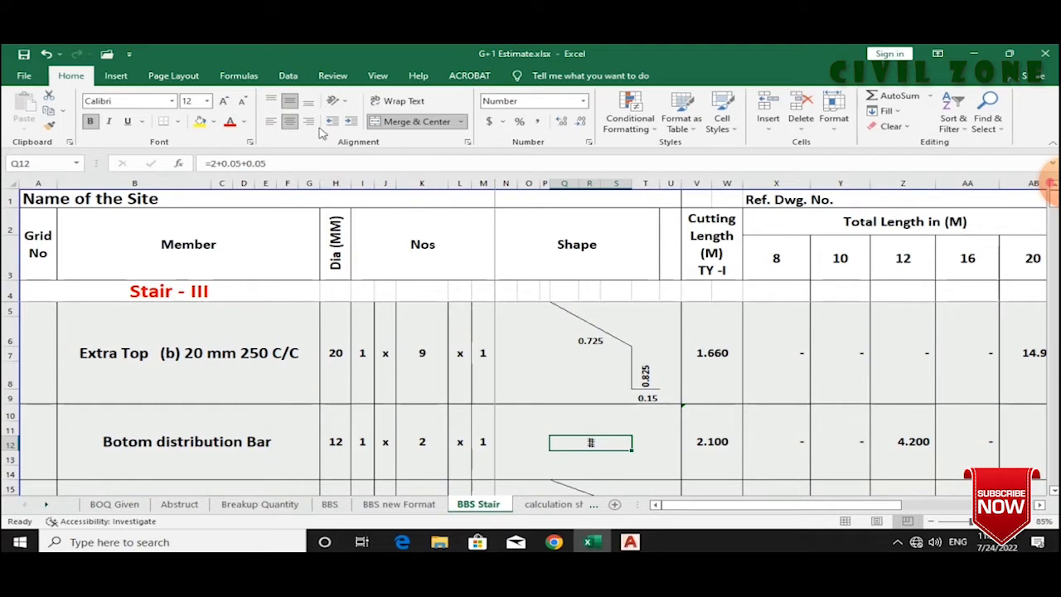
{"action": "left_click", "coordinate": [335, 106]}
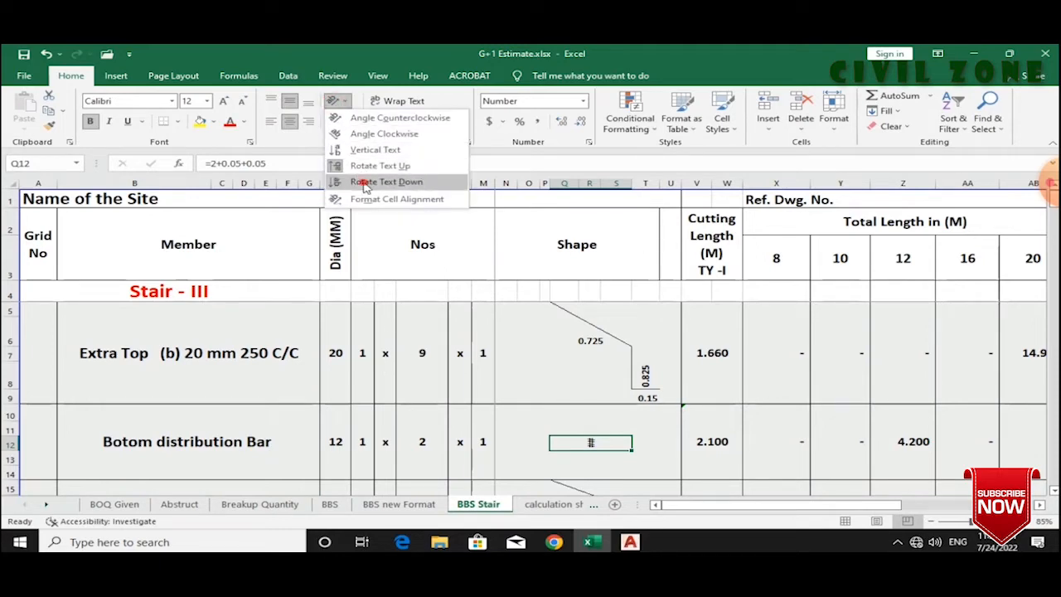
{"action": "left_click", "coordinate": [364, 182]}
{"action": "left_click", "coordinate": [335, 106]}
{"action": "left_click", "coordinate": [362, 182]}
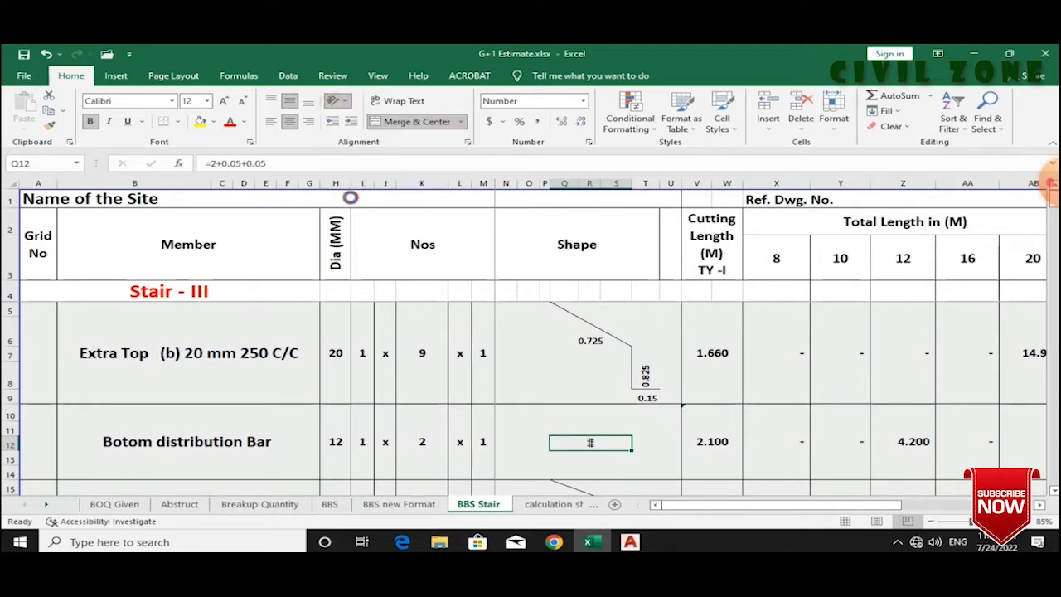
- Set the text orientation of the Botom distribution Bar's shape length to horizontal in the cell format
{"action": "key", "text": "ctrl+1"}
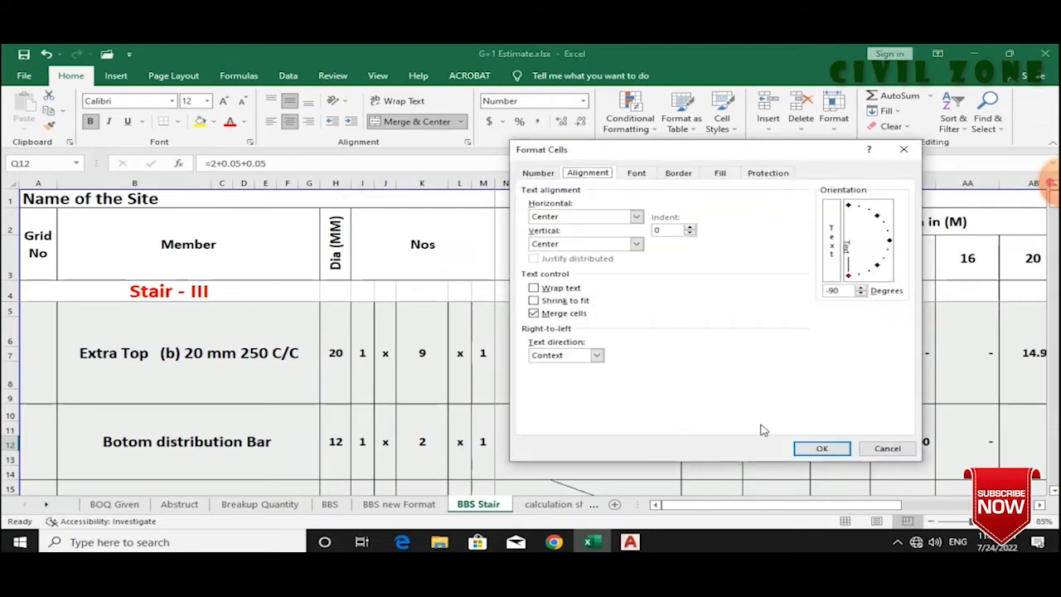
{"action": "left_click_drag", "start_coordinate": [851, 280], "coordinate": [893, 264]}
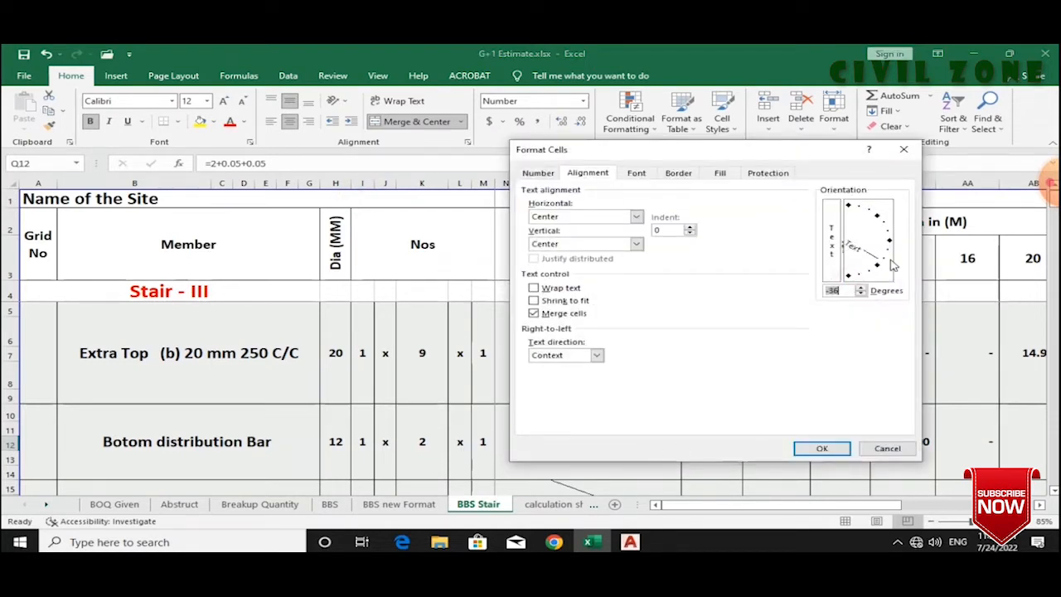
{"action": "left_click", "coordinate": [822, 448]}
{"action": "left_click", "coordinate": [749, 420]}
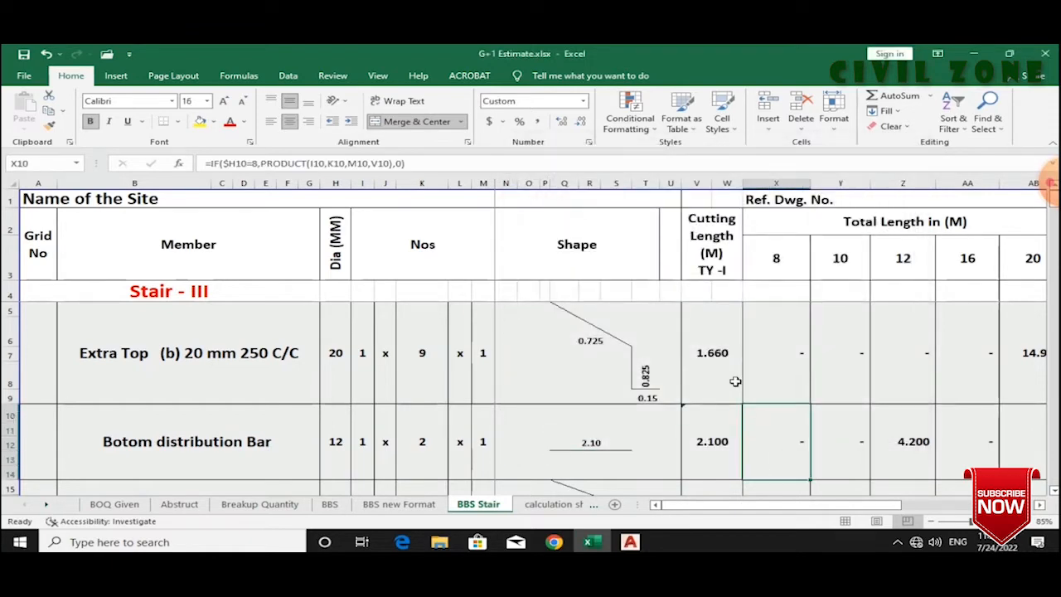
{"action": "left_click", "coordinate": [588, 442]}
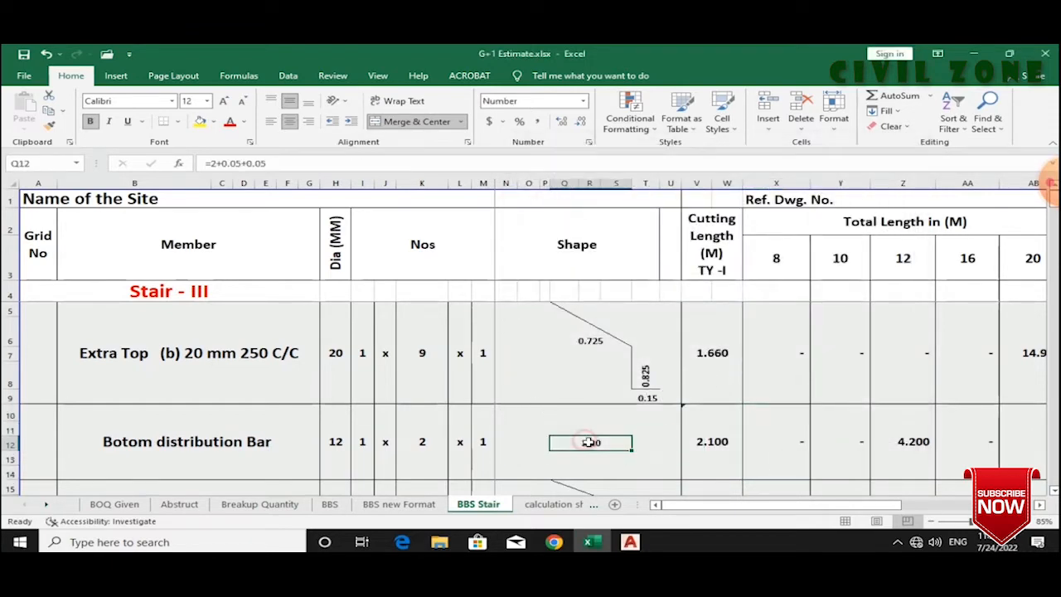
- Review the Botom distribution Bar's cutting length formula and its completed row
{"action": "scroll", "coordinate": [744, 458], "scroll_direction": "down", "scroll_amount": 1}
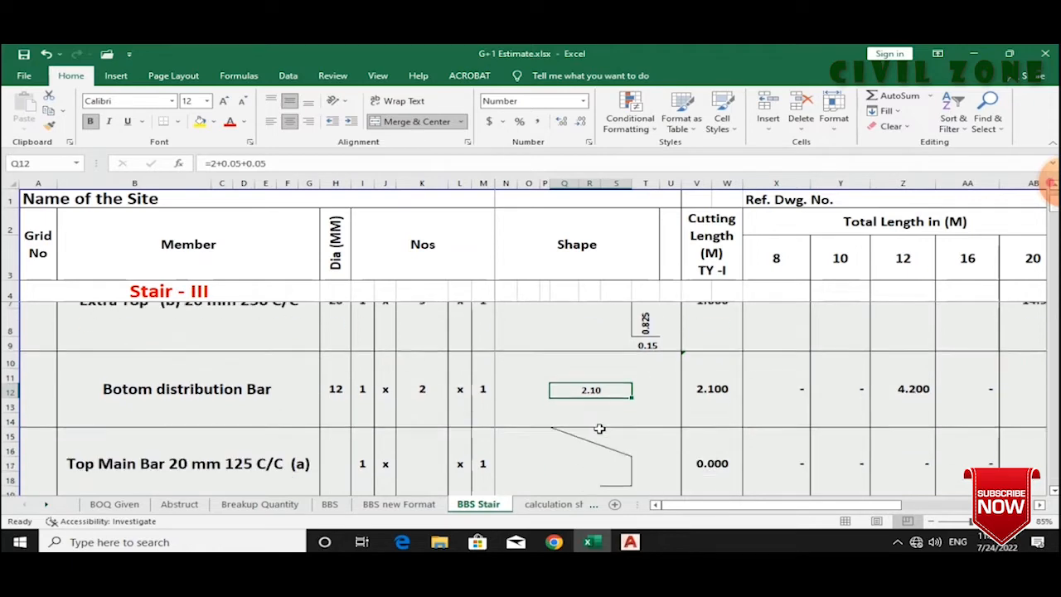
{"action": "left_click", "coordinate": [718, 403]}
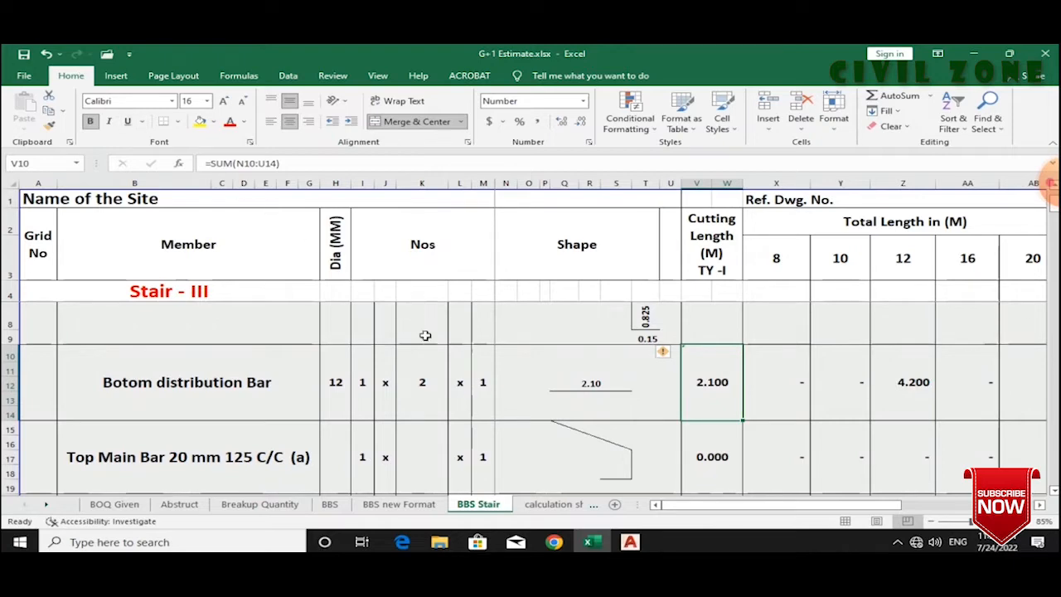
{"action": "scroll", "coordinate": [420, 379], "scroll_direction": "up", "scroll_amount": 1}
{"action": "scroll", "coordinate": [420, 376], "scroll_direction": "down", "scroll_amount": 1}
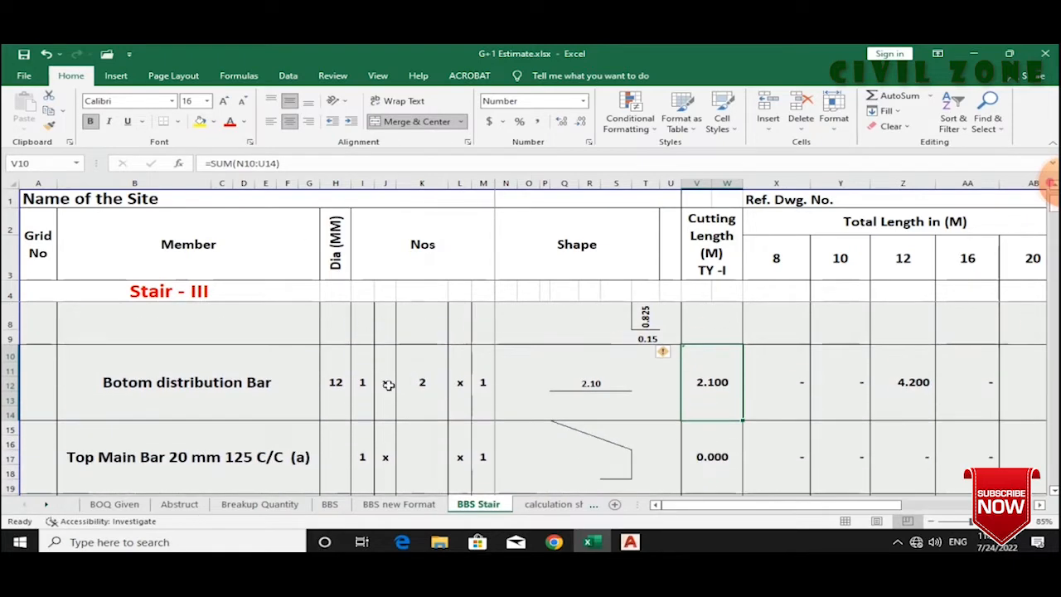
- Examine top bar (a) in the AutoCAD Stair-III section, highlighting its bottom, vertical and sloping segments
{"action": "left_click", "coordinate": [266, 450]}
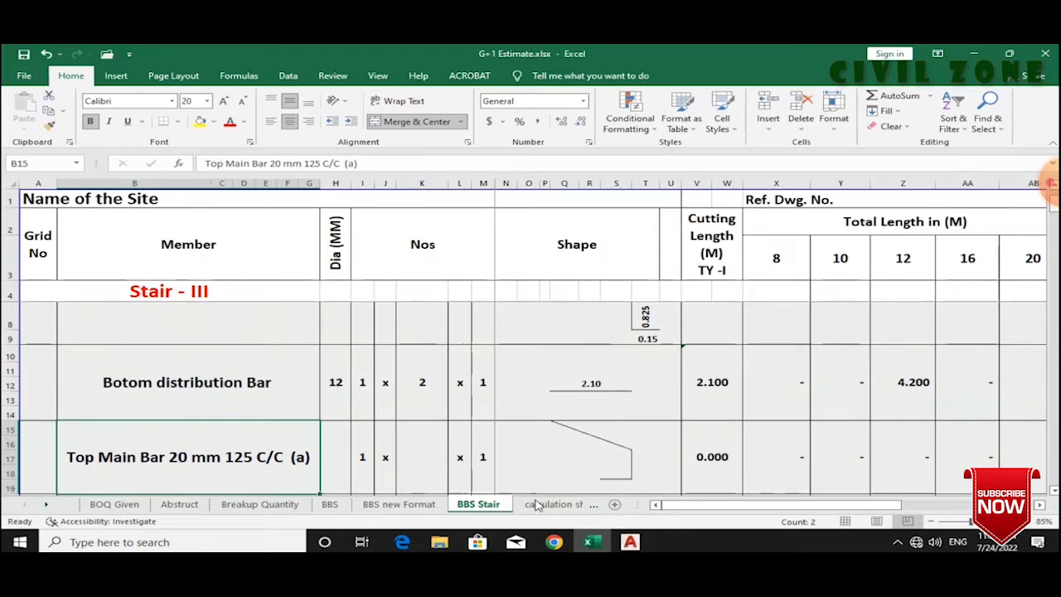
{"action": "left_click", "coordinate": [630, 542]}
{"action": "scroll", "coordinate": [637, 373], "scroll_direction": "down", "scroll_amount": 12}
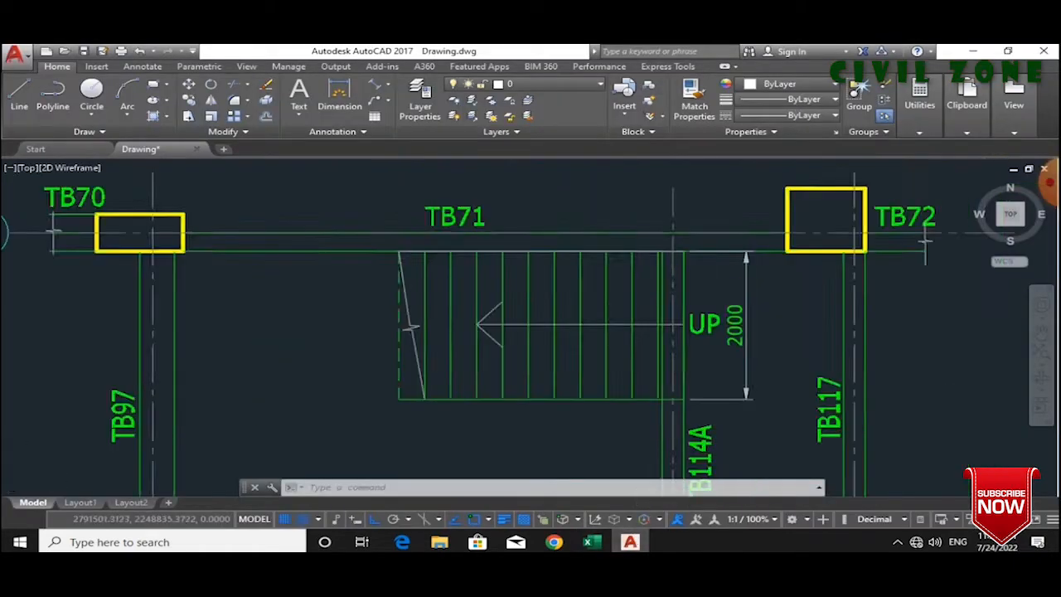
{"action": "scroll", "coordinate": [621, 312], "scroll_direction": "up", "scroll_amount": 6}
{"action": "scroll", "coordinate": [667, 452], "scroll_direction": "up", "scroll_amount": 7}
{"action": "scroll", "coordinate": [540, 386], "scroll_direction": "up", "scroll_amount": 4}
{"action": "scroll", "coordinate": [540, 390], "scroll_direction": "down", "scroll_amount": 4}
{"action": "scroll", "coordinate": [493, 374], "scroll_direction": "up", "scroll_amount": 4}
{"action": "left_click", "coordinate": [506, 369]}
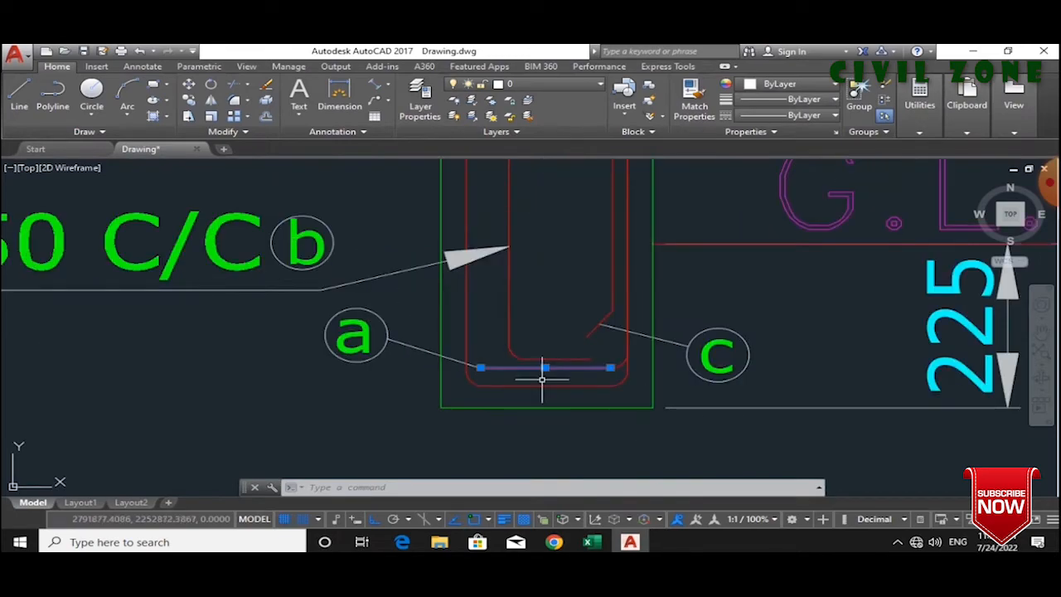
{"action": "scroll", "coordinate": [520, 367], "scroll_direction": "down", "scroll_amount": 5}
{"action": "scroll", "coordinate": [597, 256], "scroll_direction": "up", "scroll_amount": 6}
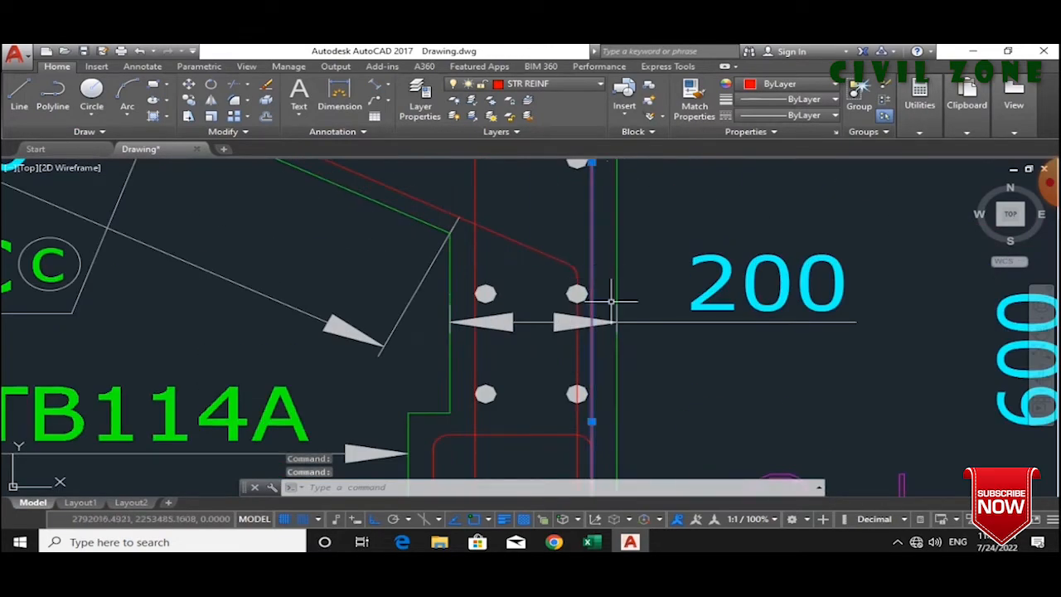
{"action": "scroll", "coordinate": [613, 294], "scroll_direction": "down", "scroll_amount": 3}
{"action": "scroll", "coordinate": [660, 311], "scroll_direction": "up", "scroll_amount": 5}
{"action": "left_click", "coordinate": [703, 337]}
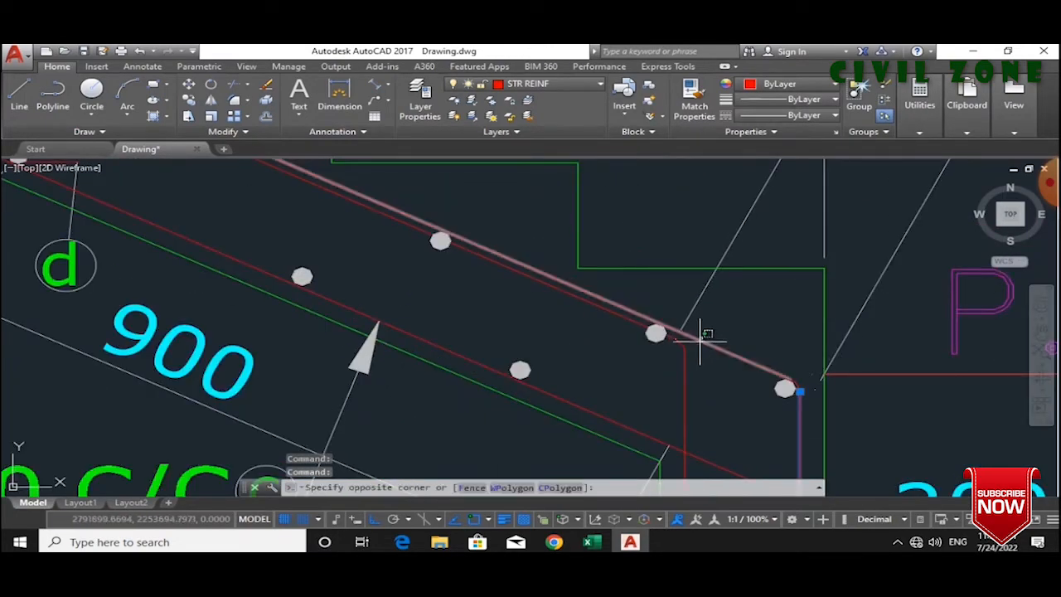
{"action": "scroll", "coordinate": [705, 340], "scroll_direction": "down", "scroll_amount": 5}
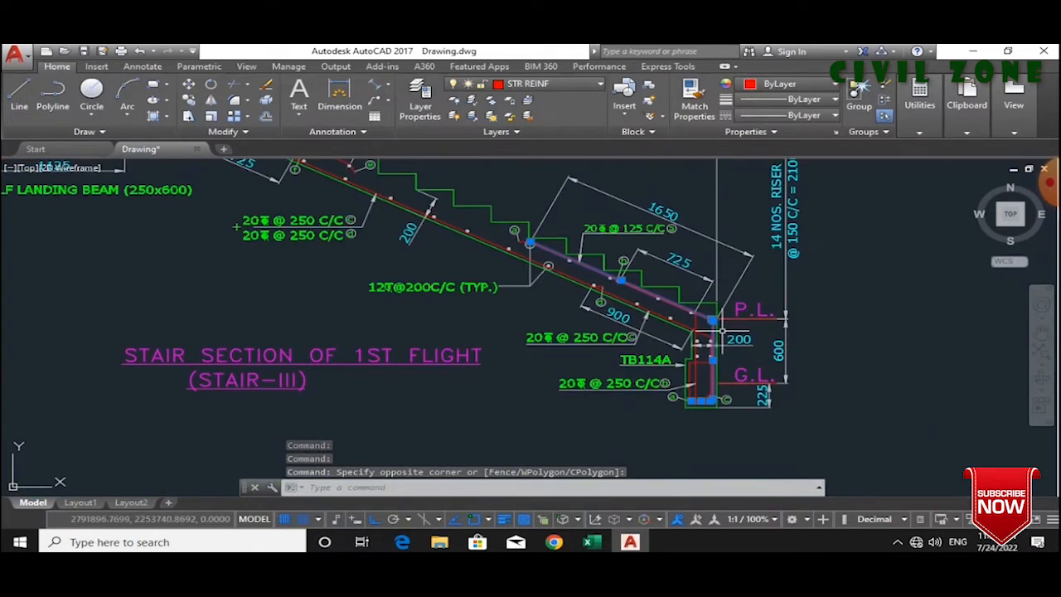
{"action": "key", "text": "Escape"}
{"action": "scroll", "coordinate": [722, 422], "scroll_direction": "up", "scroll_amount": 4}
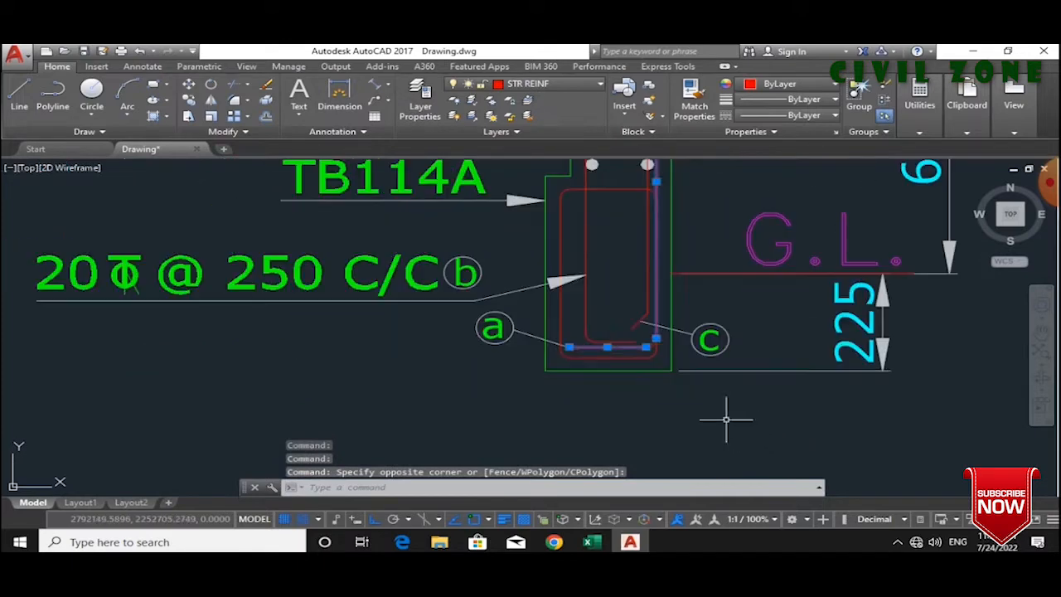
{"action": "key", "text": "Escape"}
- In Excel, enter the bottom leg length of Top Main Bar (a) as =.25-.05-.05 under its shape
{"action": "left_click", "coordinate": [591, 541]}
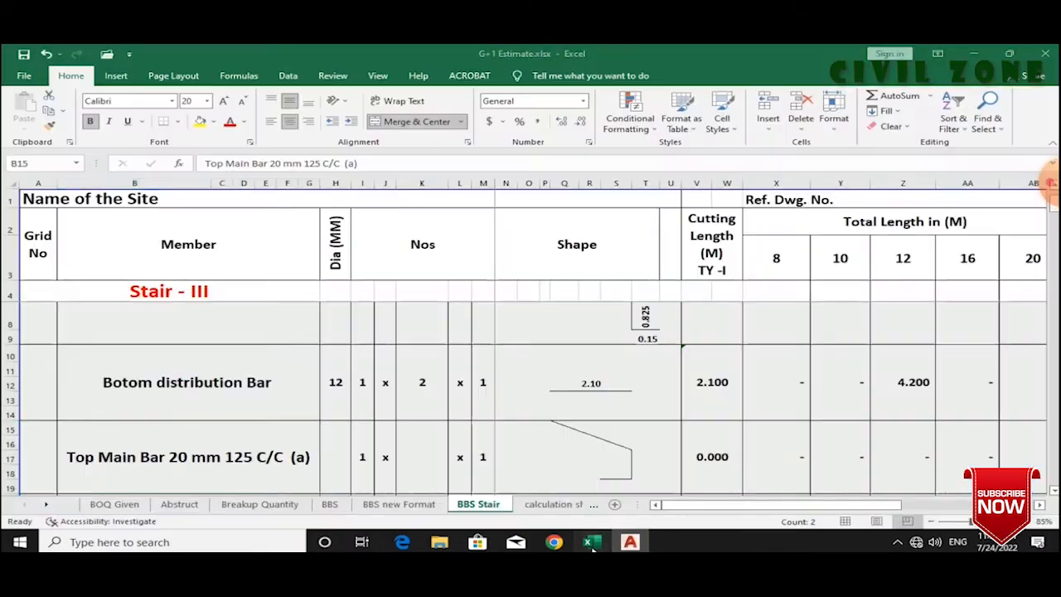
{"action": "scroll", "coordinate": [635, 466], "scroll_direction": "down", "scroll_amount": 1}
{"action": "scroll", "coordinate": [634, 467], "scroll_direction": "down", "scroll_amount": 1}
{"action": "left_click", "coordinate": [614, 430]}
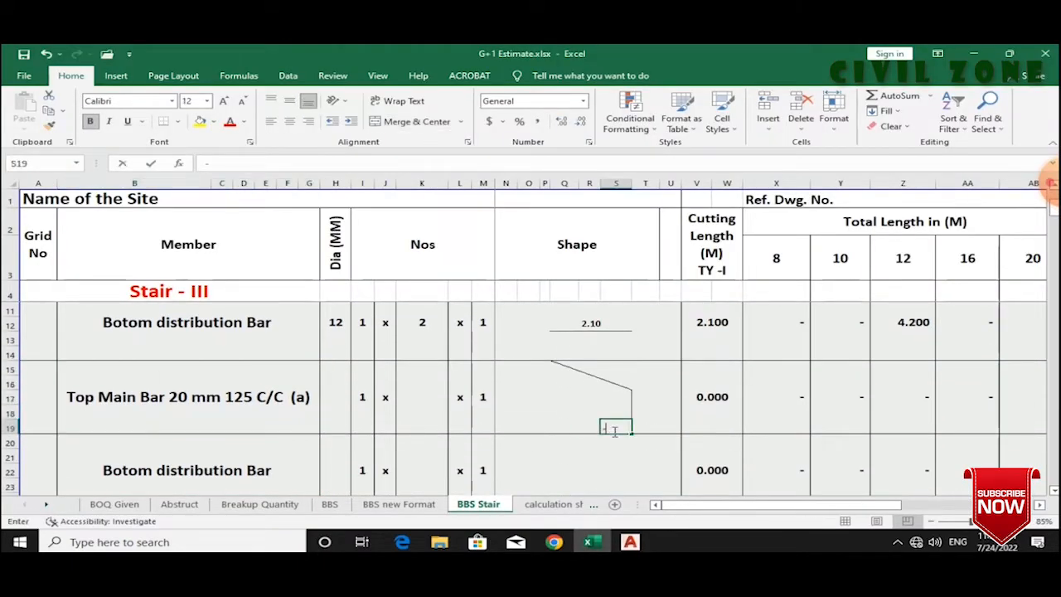
{"action": "type", "text": "=.25"}
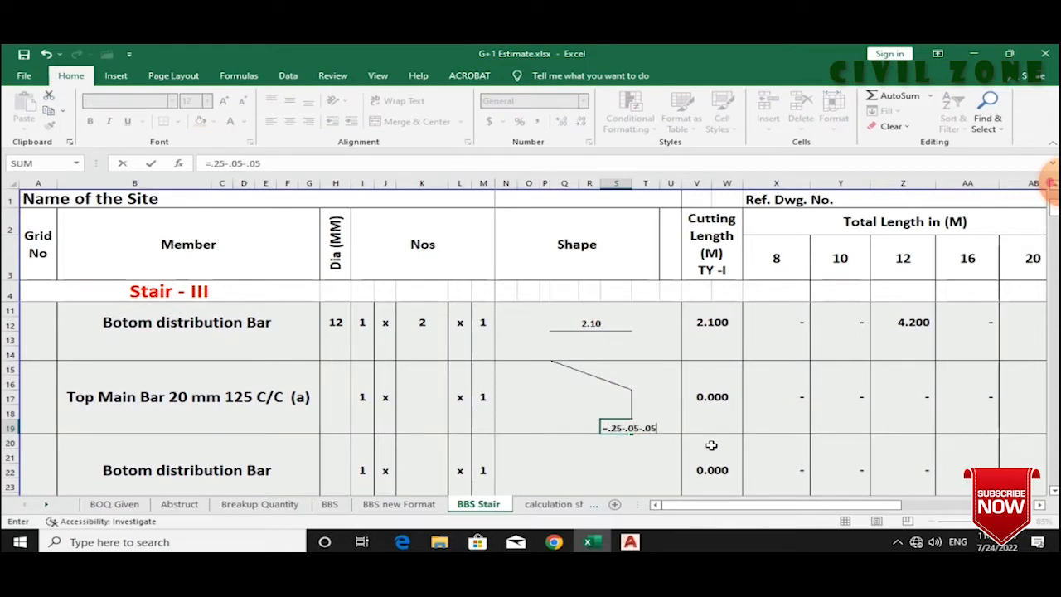
{"action": "key", "text": "Return"}
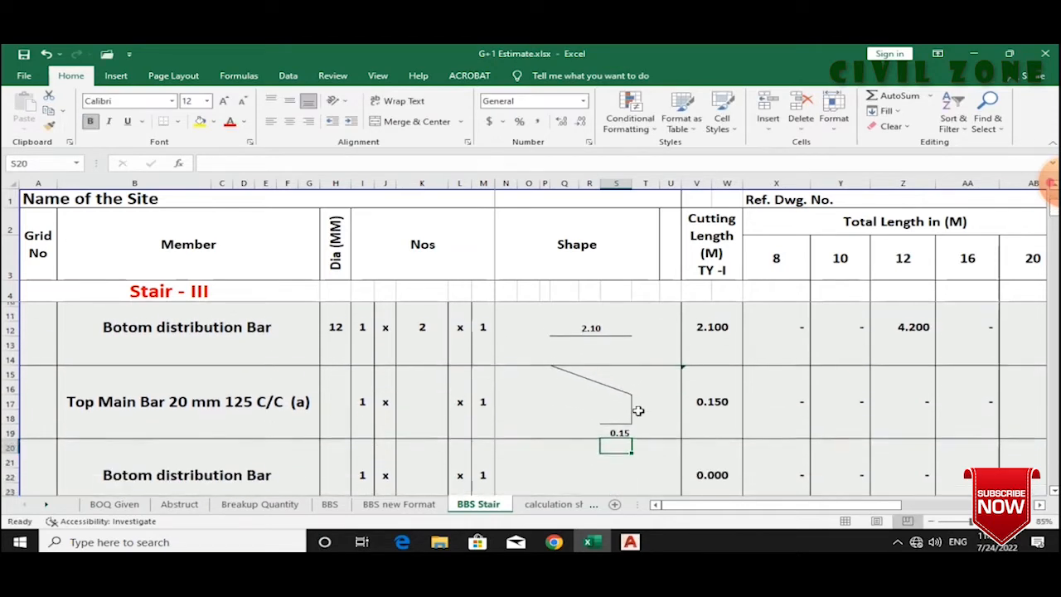
- Check the beam depth dimensions in the AutoCAD section and enter Top Main Bar (a)'s vertical leg in Excel as =.225+.6
{"action": "left_click", "coordinate": [630, 542]}
{"action": "scroll", "coordinate": [637, 390], "scroll_direction": "down", "scroll_amount": 4}
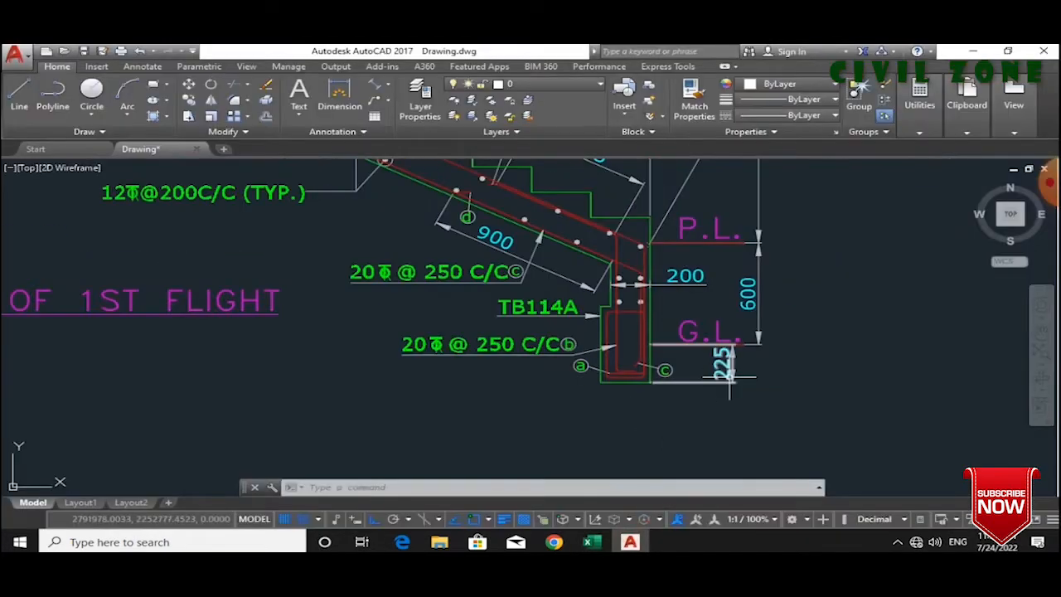
{"action": "mouse_move", "coordinate": [590, 541]}
{"action": "left_click", "coordinate": [642, 485]}
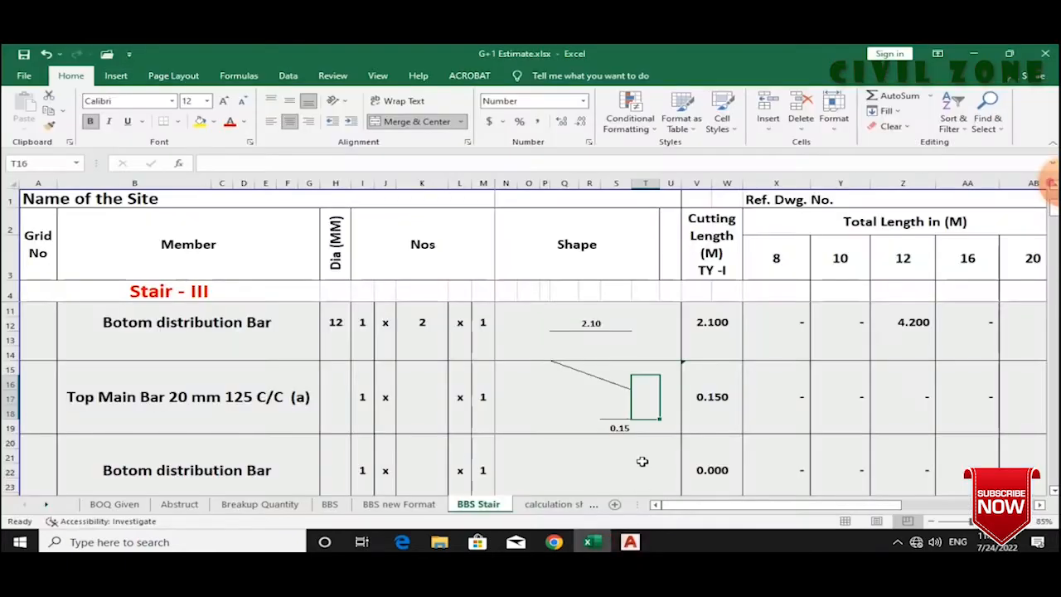
{"action": "type", "text": "=.225+."}
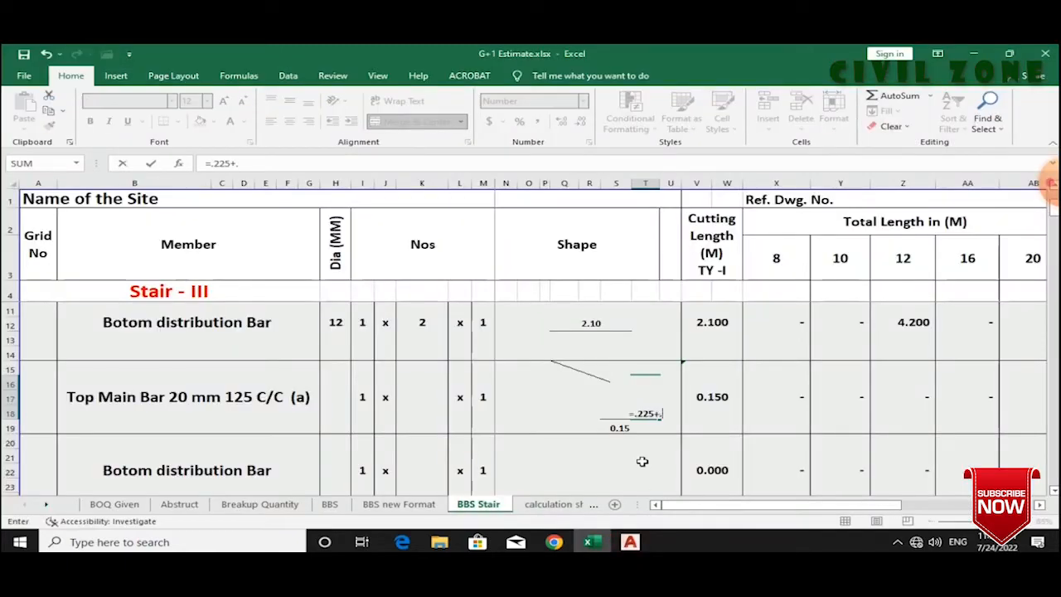
{"action": "type", "text": "6"}
{"action": "key", "text": "Return"}
- Check the sloping part of bar (a) in the AutoCAD section and enter its length in the Excel shape as =1.65
{"action": "left_click", "coordinate": [630, 541]}
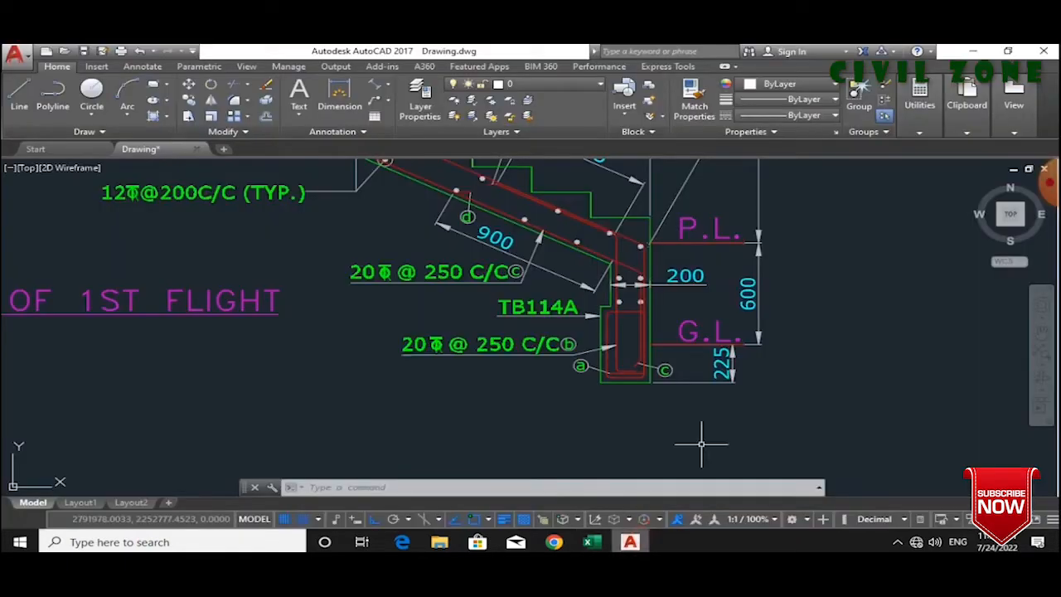
{"action": "left_click_drag", "start_coordinate": [662, 239], "coordinate": [639, 374]}
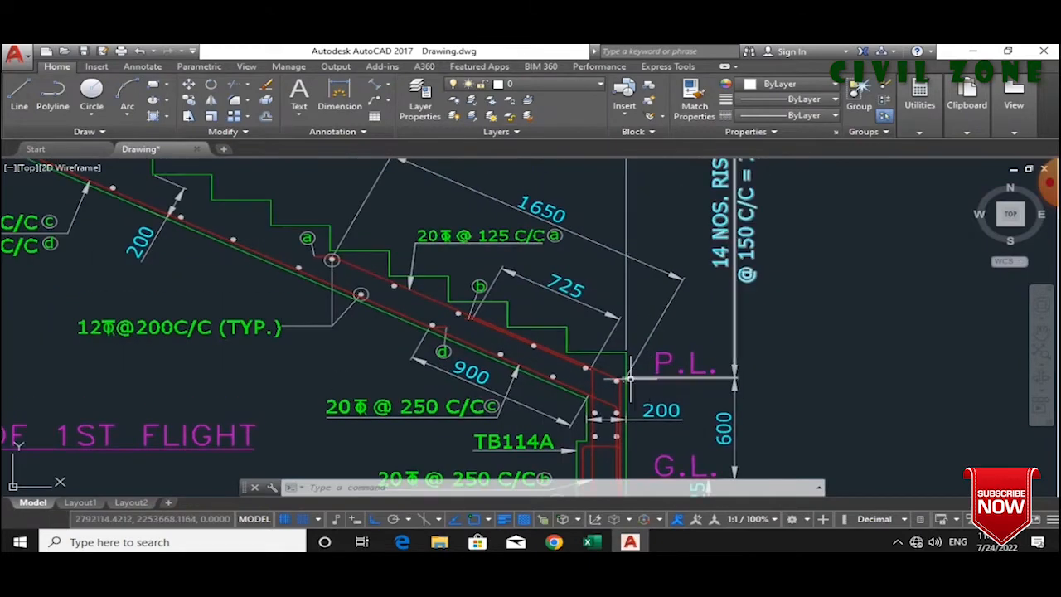
{"action": "left_click", "coordinate": [380, 280]}
{"action": "key", "text": "Escape"}
{"action": "scroll", "coordinate": [480, 331], "scroll_direction": "up", "scroll_amount": 4}
{"action": "left_click", "coordinate": [473, 307]}
{"action": "key", "text": "Escape"}
{"action": "scroll", "coordinate": [473, 306], "scroll_direction": "down", "scroll_amount": 5}
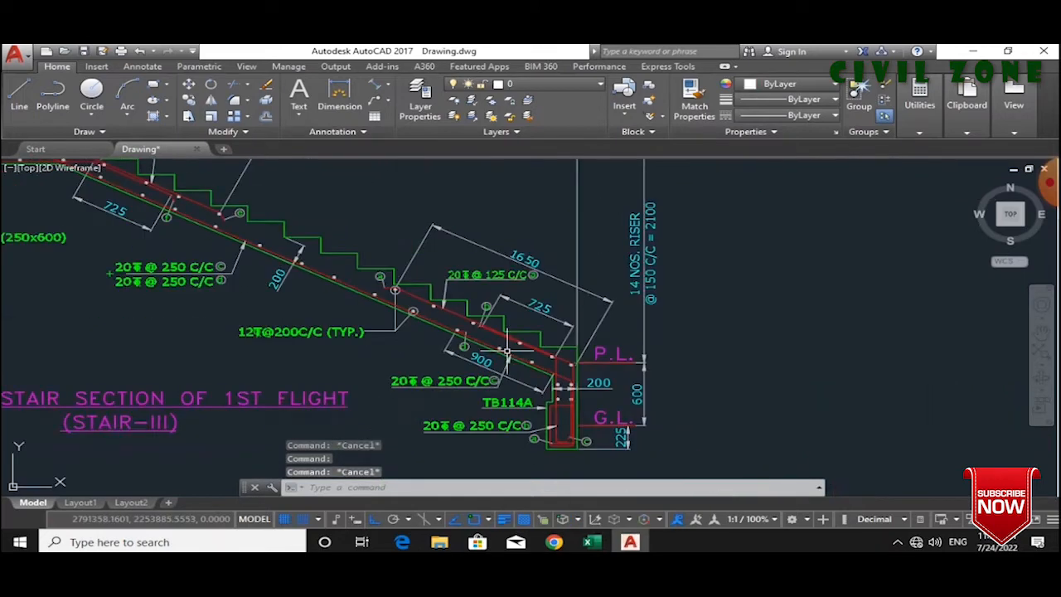
{"action": "left_click", "coordinate": [590, 543]}
{"action": "double_click", "coordinate": [577, 370]}
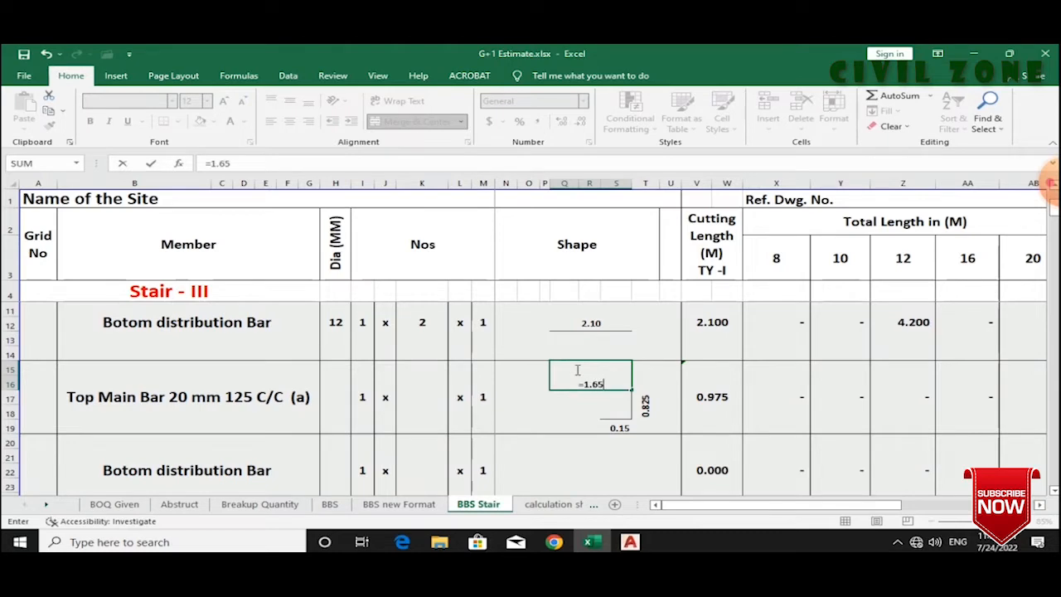
{"action": "type", "text": "=1.65"}
{"action": "key", "text": "Return"}
- Review the cutting length formula of Top Main Bar (a), including its bend deduction
{"action": "left_click", "coordinate": [693, 398]}
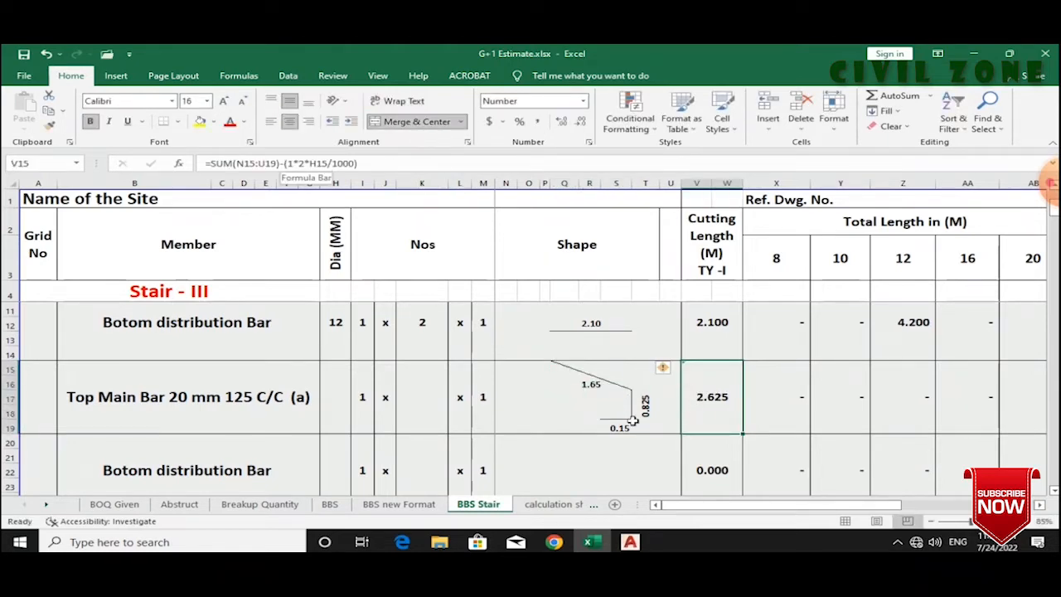
{"action": "left_click", "coordinate": [389, 163]}
{"action": "key", "text": "Escape"}
- Set the diameter of Top Main Bar (a) to 20 mm
{"action": "left_click", "coordinate": [328, 381]}
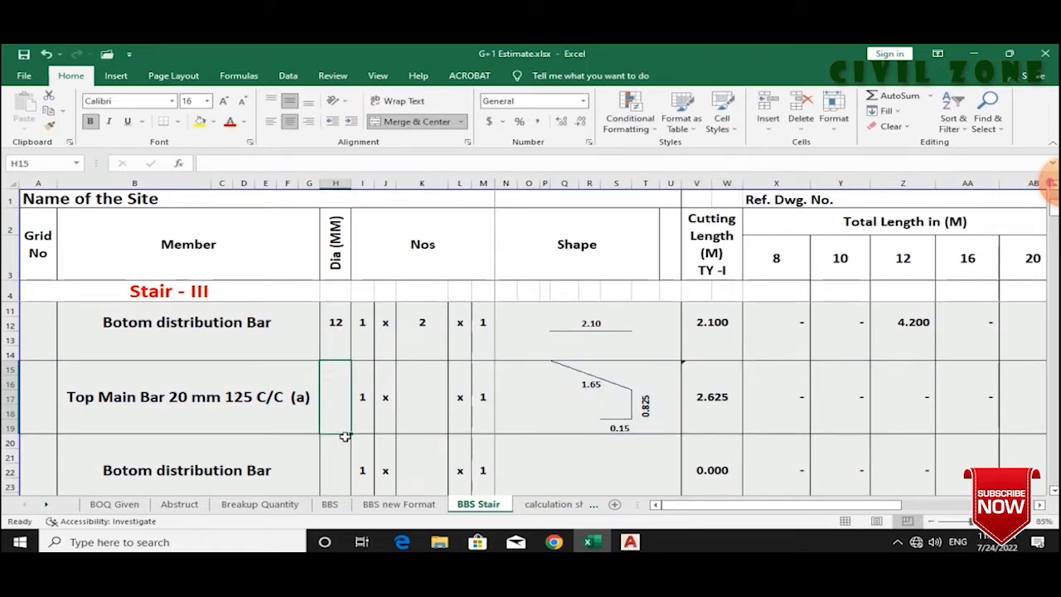
{"action": "type", "text": "20"}
{"action": "key", "text": "Tab"}
{"action": "key", "text": "Tab"}
{"action": "key", "text": "Tab"}
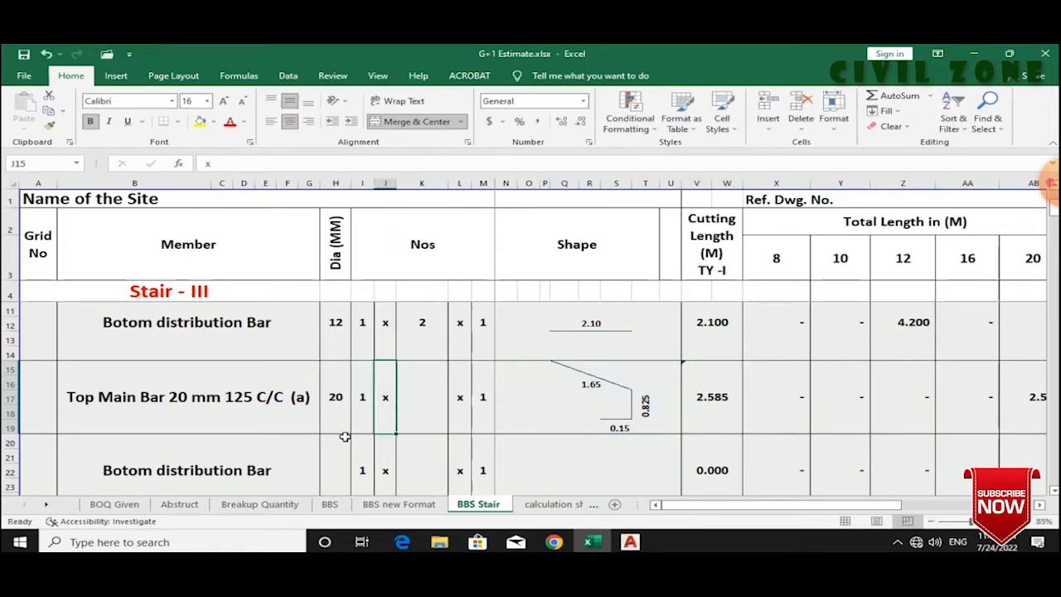
{"action": "left_click", "coordinate": [348, 412]}
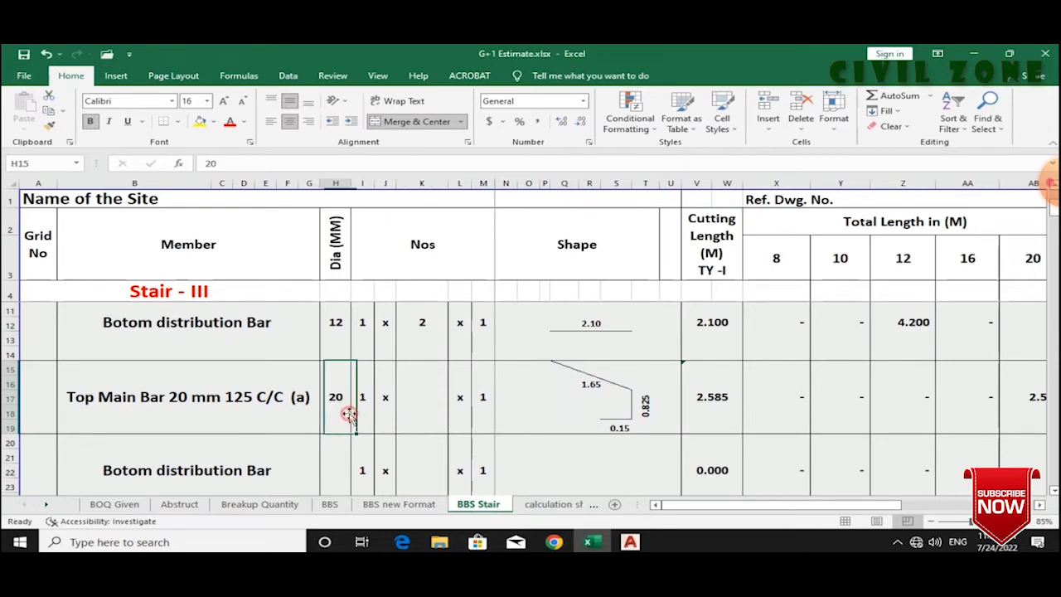
- Copy the bar count formula from Extra Top (b) into the count cell of Top Main Bar (a)
{"action": "left_click", "coordinate": [412, 404]}
{"action": "scroll", "coordinate": [420, 373], "scroll_direction": "up", "scroll_amount": 2}
{"action": "left_click", "coordinate": [420, 373]}
{"action": "key", "text": "ctrl+c"}
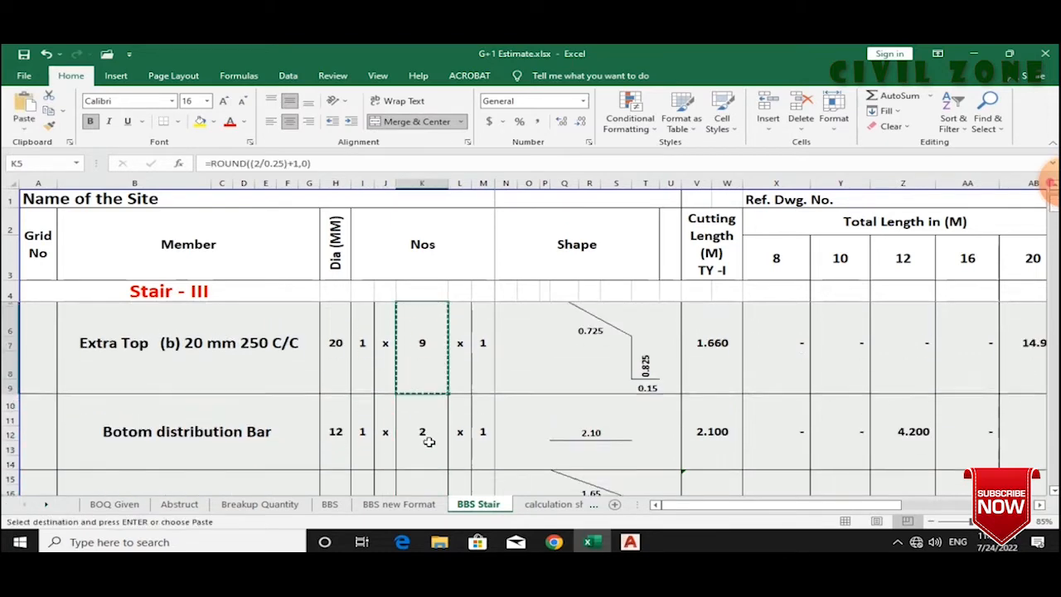
{"action": "scroll", "coordinate": [421, 373], "scroll_direction": "down", "scroll_amount": 1}
{"action": "left_click", "coordinate": [431, 450]}
{"action": "key", "text": "ctrl+v"}
{"action": "key", "text": "Escape"}
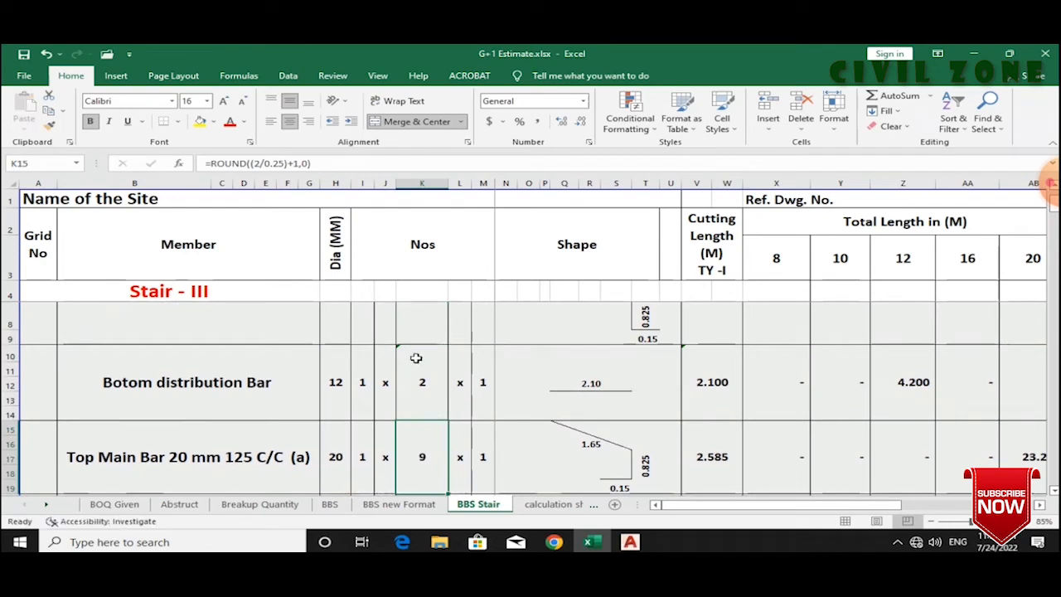
- Compare the bar count formulas of Extra Top (b) and Top Main Bar (a)
{"action": "scroll", "coordinate": [423, 374], "scroll_direction": "up", "scroll_amount": 1}
{"action": "left_click", "coordinate": [423, 355]}
{"action": "scroll", "coordinate": [412, 415], "scroll_direction": "down", "scroll_amount": 1}
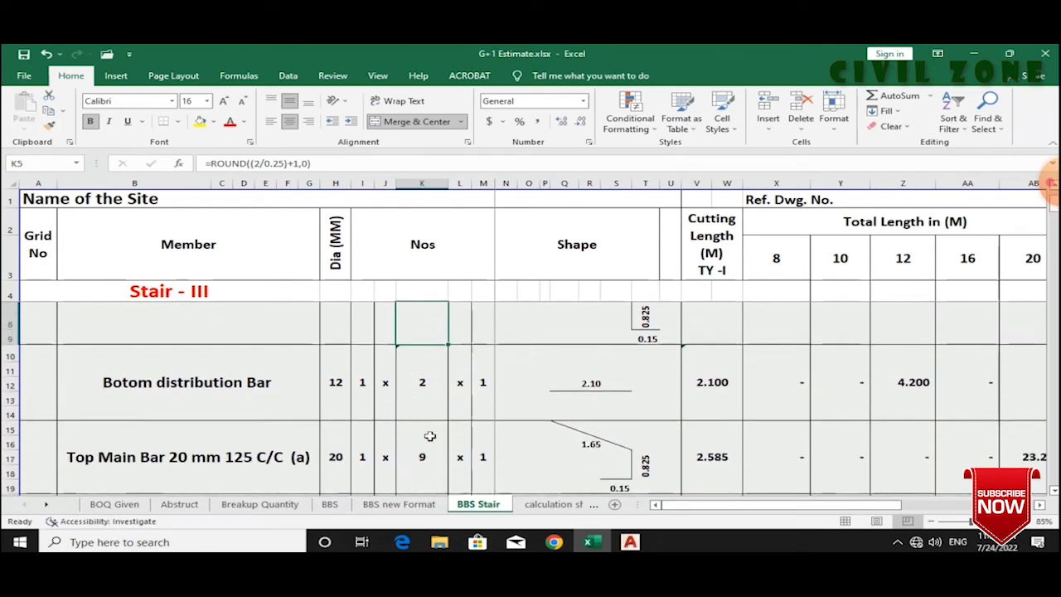
{"action": "left_click", "coordinate": [436, 445]}
{"action": "left_click", "coordinate": [274, 159]}
{"action": "key", "text": "Escape"}
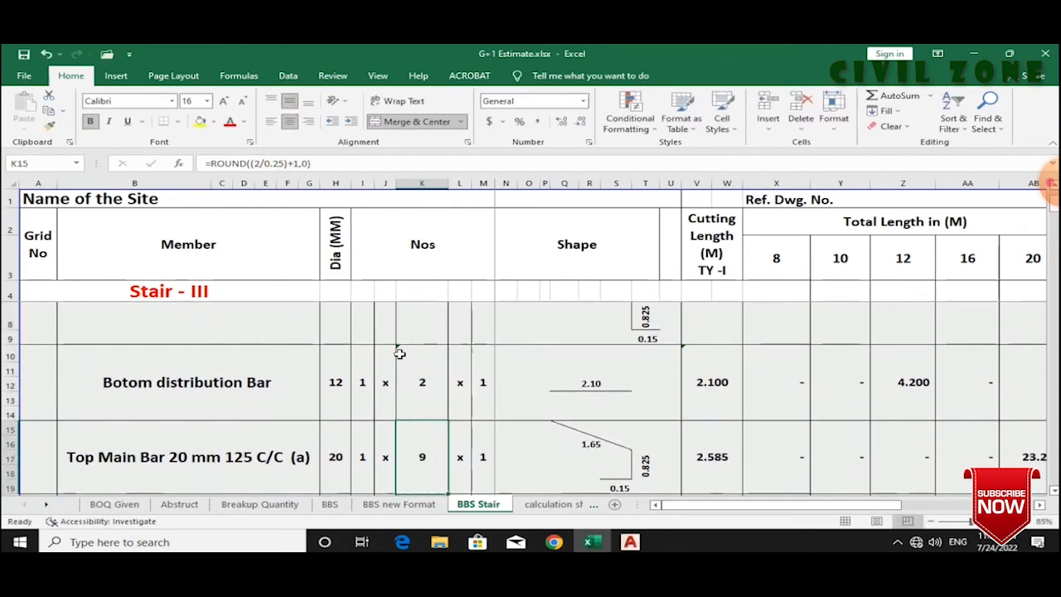
{"action": "scroll", "coordinate": [423, 364], "scroll_direction": "up", "scroll_amount": 1}
{"action": "left_click", "coordinate": [419, 364]}
{"action": "scroll", "coordinate": [417, 369], "scroll_direction": "down", "scroll_amount": 1}
{"action": "left_click", "coordinate": [420, 437]}
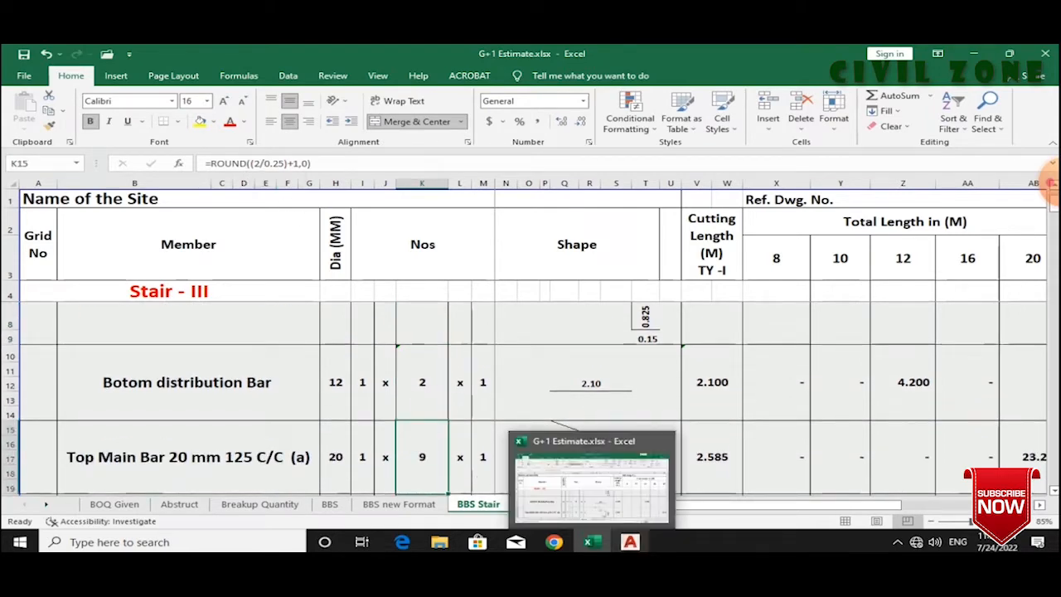
- Check the stair width in the AutoCAD plan and set Top Main Bar (a)'s count formula in Excel to =ROUND((2/0.125)+1,0)
{"action": "left_click", "coordinate": [630, 542]}
{"action": "scroll", "coordinate": [711, 308], "scroll_direction": "down", "scroll_amount": 5}
{"action": "scroll", "coordinate": [607, 406], "scroll_direction": "up", "scroll_amount": 6}
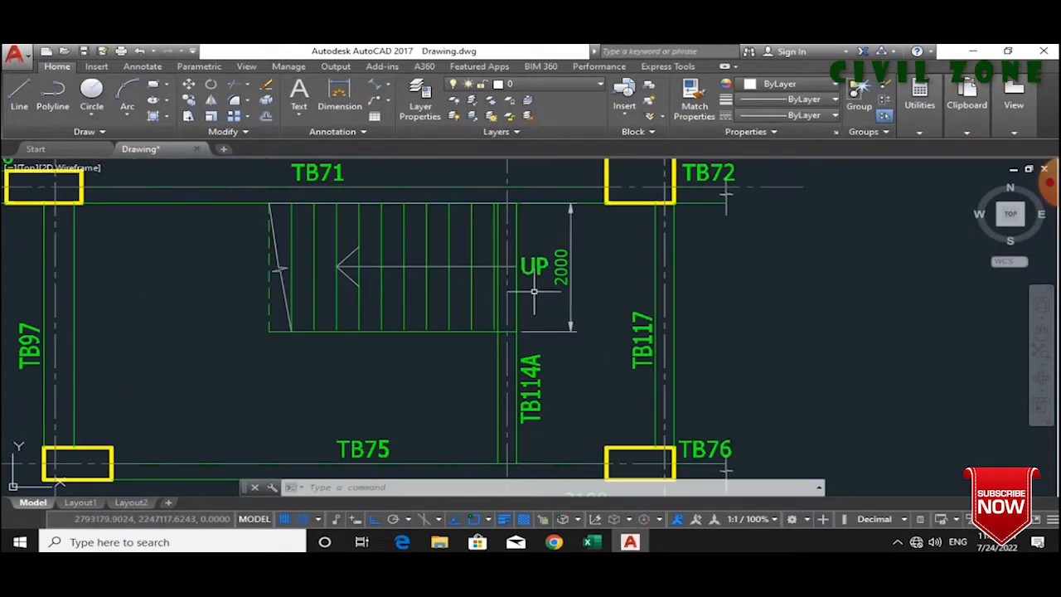
{"action": "left_click", "coordinate": [589, 542]}
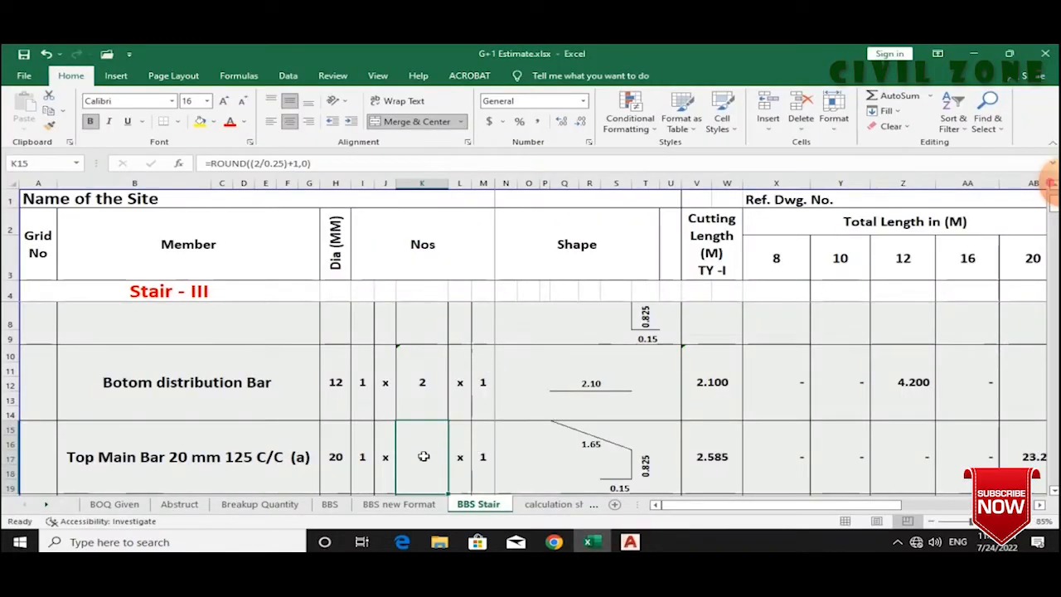
{"action": "scroll", "coordinate": [424, 456], "scroll_direction": "down", "scroll_amount": 1}
{"action": "left_click", "coordinate": [274, 164]}
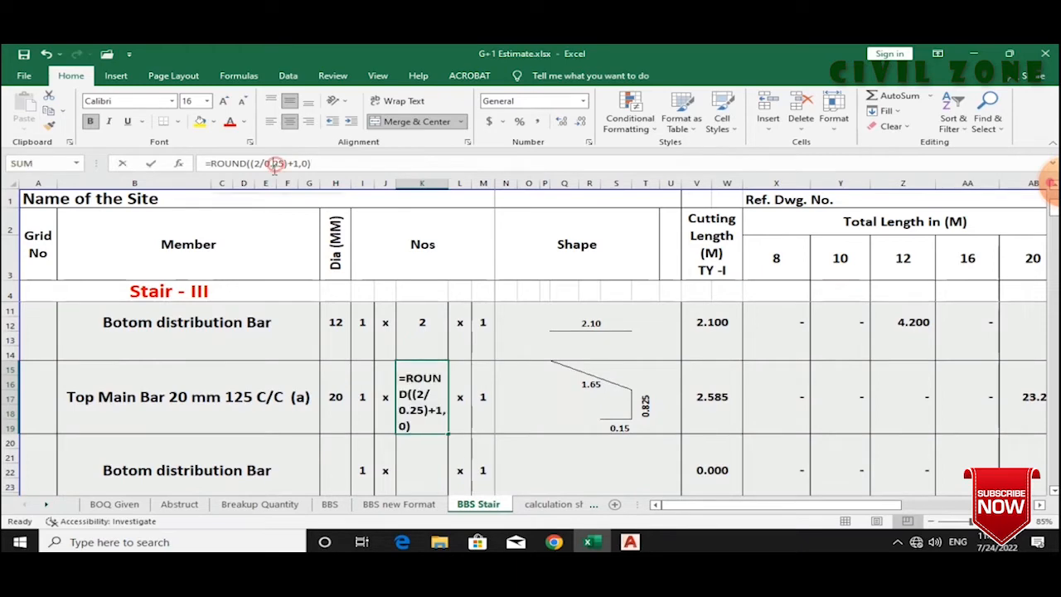
{"action": "type", "text": "1"}
{"action": "key", "text": "Return"}
{"action": "left_click", "coordinate": [433, 423]}
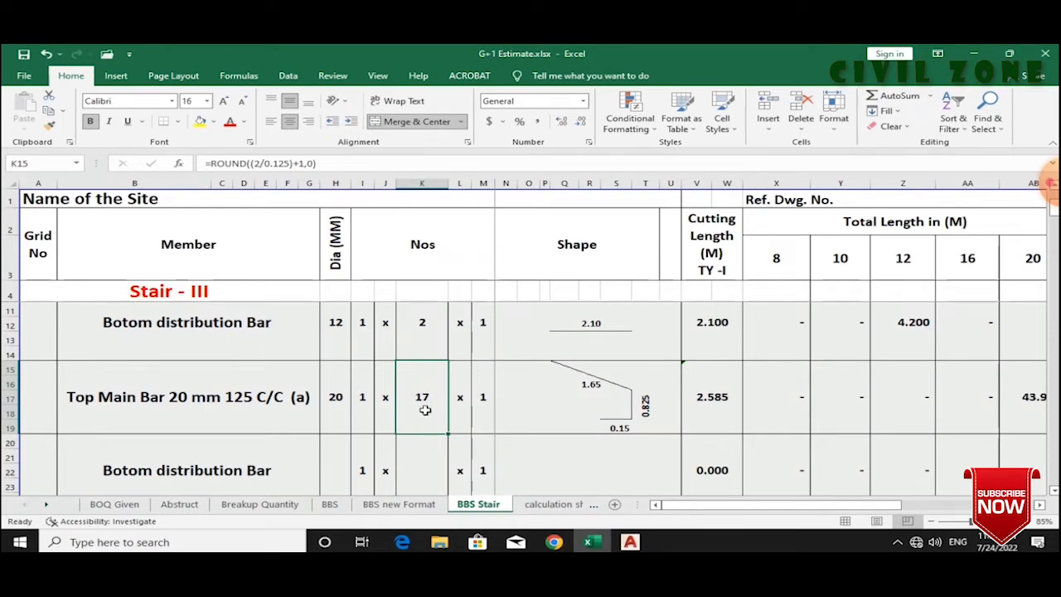
{"action": "left_click", "coordinate": [630, 542]}
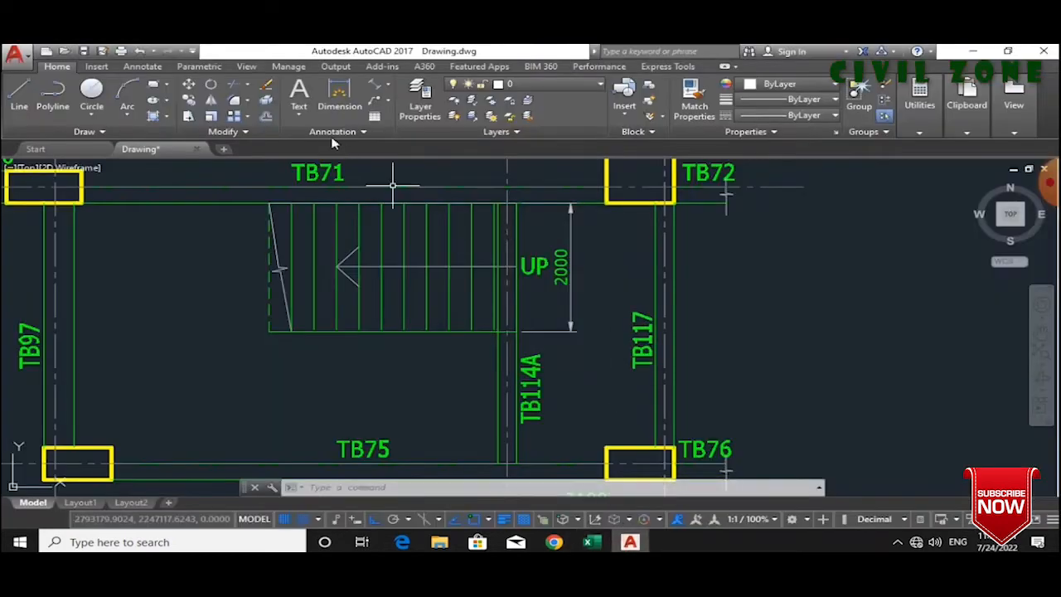
{"action": "left_click", "coordinate": [339, 97]}
{"action": "scroll", "coordinate": [498, 306], "scroll_direction": "up", "scroll_amount": 3}
{"action": "scroll", "coordinate": [332, 299], "scroll_direction": "down", "scroll_amount": 3}
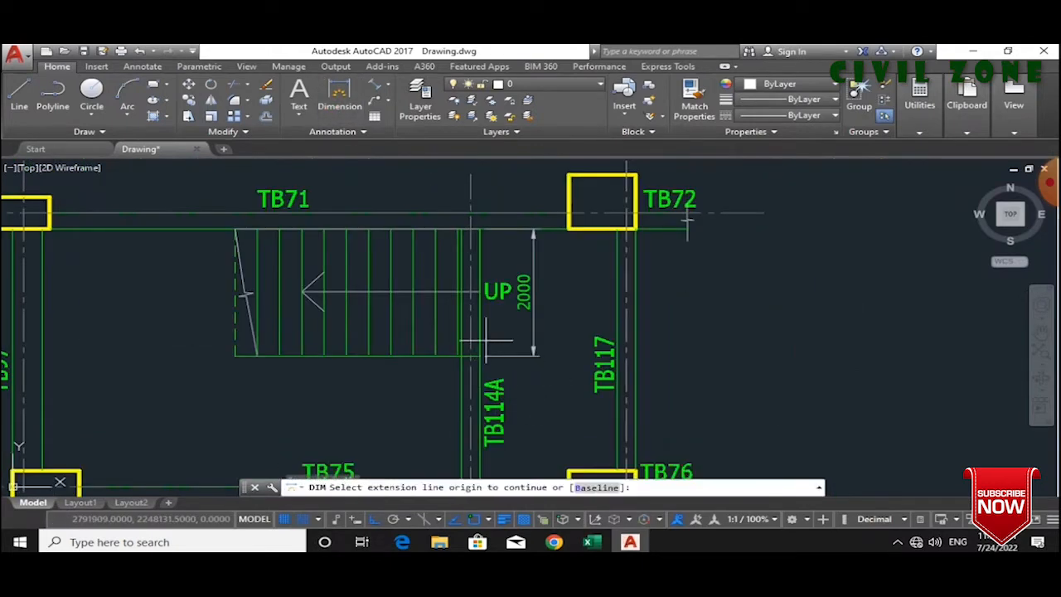
{"action": "scroll", "coordinate": [481, 354], "scroll_direction": "up", "scroll_amount": 4}
{"action": "scroll", "coordinate": [361, 414], "scroll_direction": "down", "scroll_amount": 4}
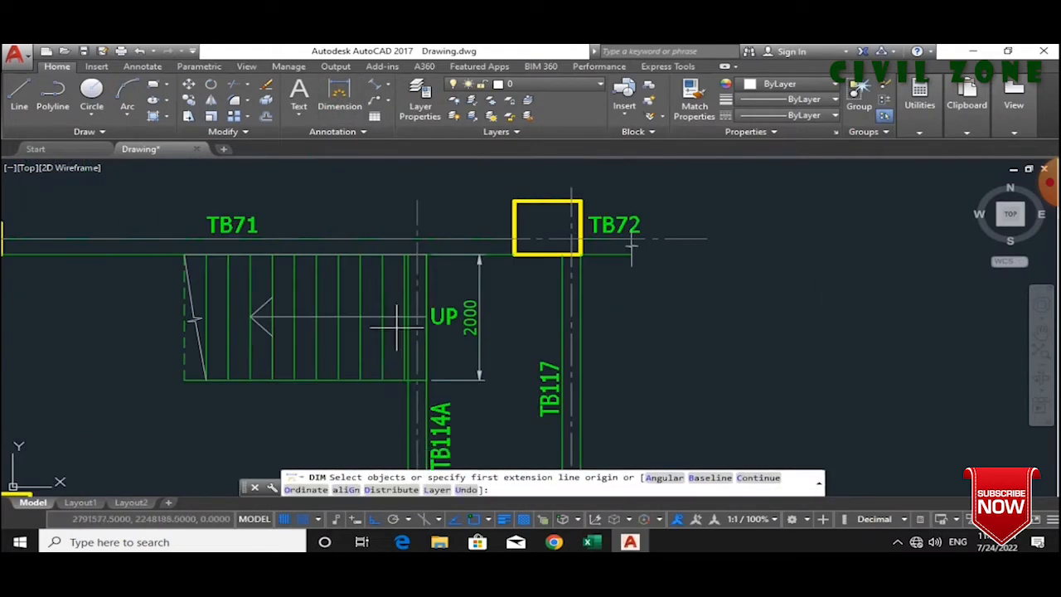
{"action": "key", "text": "Return"}
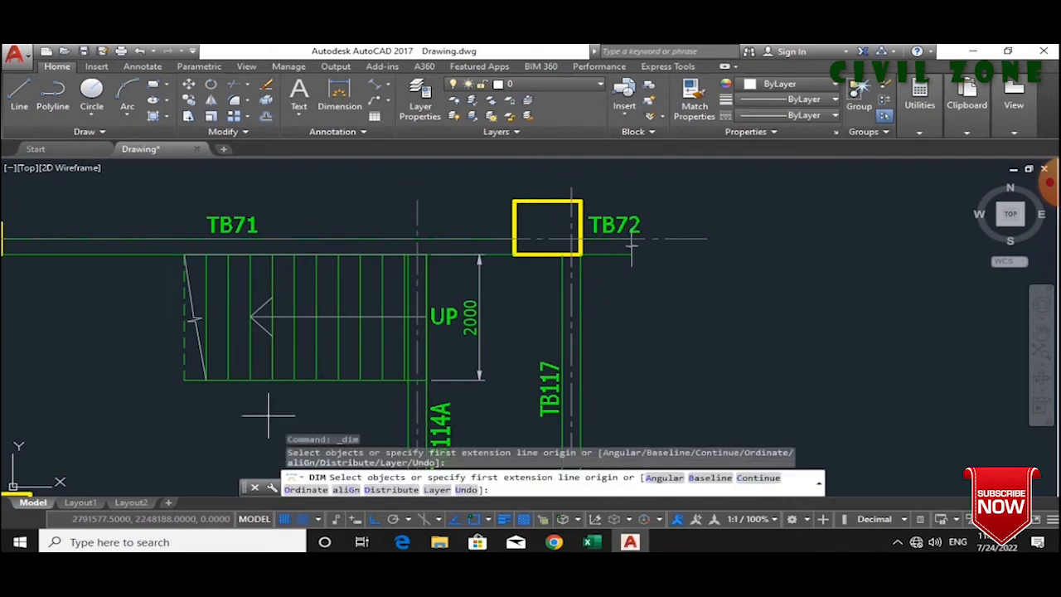
{"action": "key", "text": "Return"}
{"action": "key", "text": "Escape"}
{"action": "key", "text": "Escape"}
{"action": "key", "text": "Escape"}
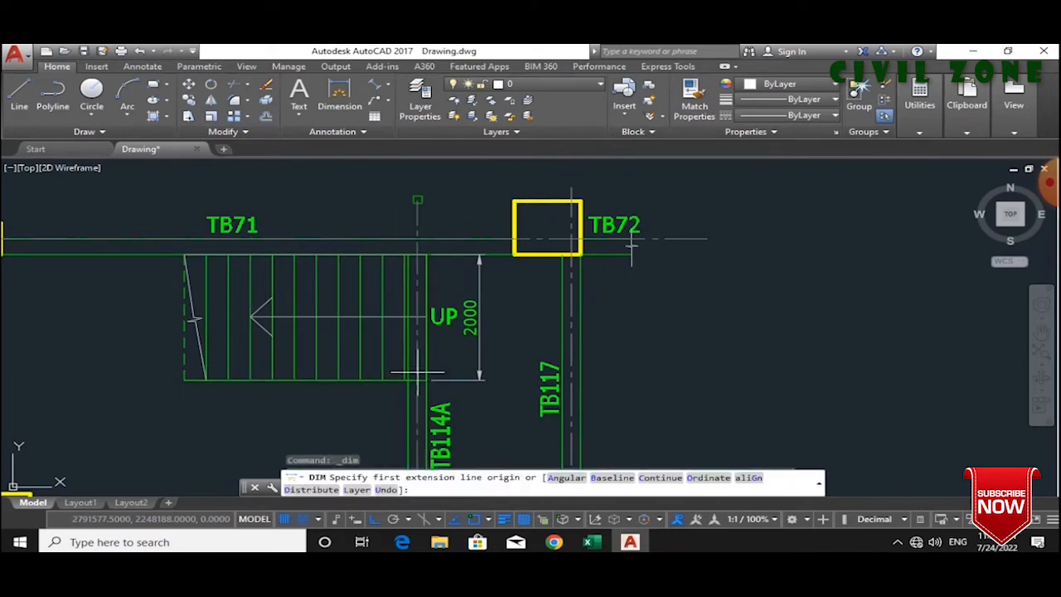
{"action": "left_click", "coordinate": [590, 542]}
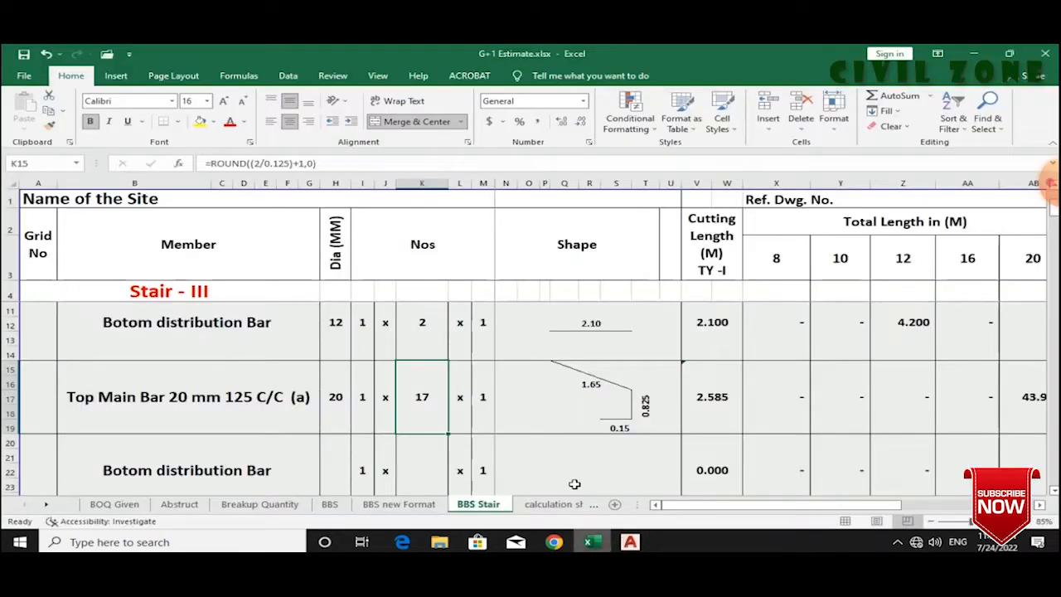
- Select the diameter cell below Top Main Bar (a), then examine the distribution bars near beam TB114A in the AutoCAD stair section
{"action": "scroll", "coordinate": [542, 431], "scroll_direction": "down", "scroll_amount": 1}
{"action": "left_click", "coordinate": [545, 426]}
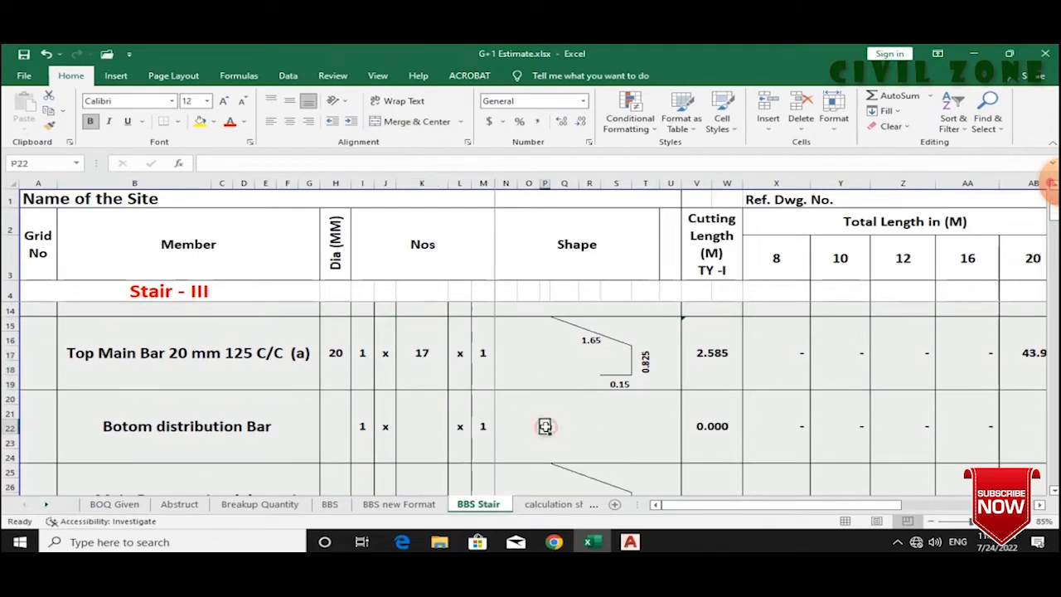
{"action": "left_click", "coordinate": [455, 426]}
{"action": "left_click", "coordinate": [356, 426]}
{"action": "left_click", "coordinate": [344, 426]}
{"action": "left_click", "coordinate": [630, 542]}
{"action": "scroll", "coordinate": [634, 373], "scroll_direction": "down", "scroll_amount": 5}
{"action": "scroll", "coordinate": [539, 249], "scroll_direction": "up", "scroll_amount": 10}
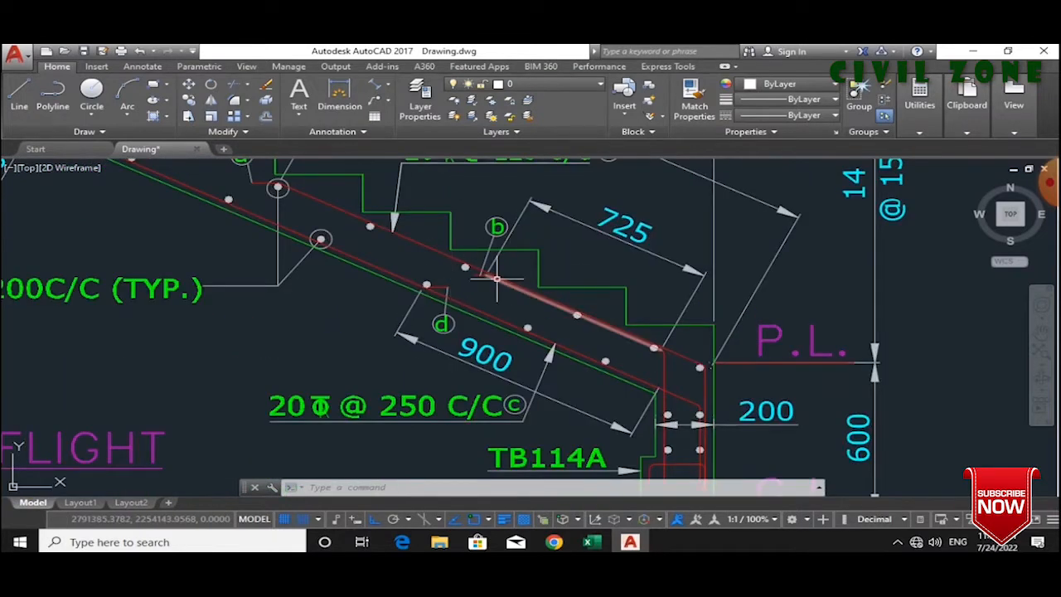
{"action": "scroll", "coordinate": [538, 199], "scroll_direction": "down", "scroll_amount": 1}
{"action": "scroll", "coordinate": [630, 373], "scroll_direction": "up", "scroll_amount": 3}
{"action": "scroll", "coordinate": [618, 380], "scroll_direction": "down", "scroll_amount": 4}
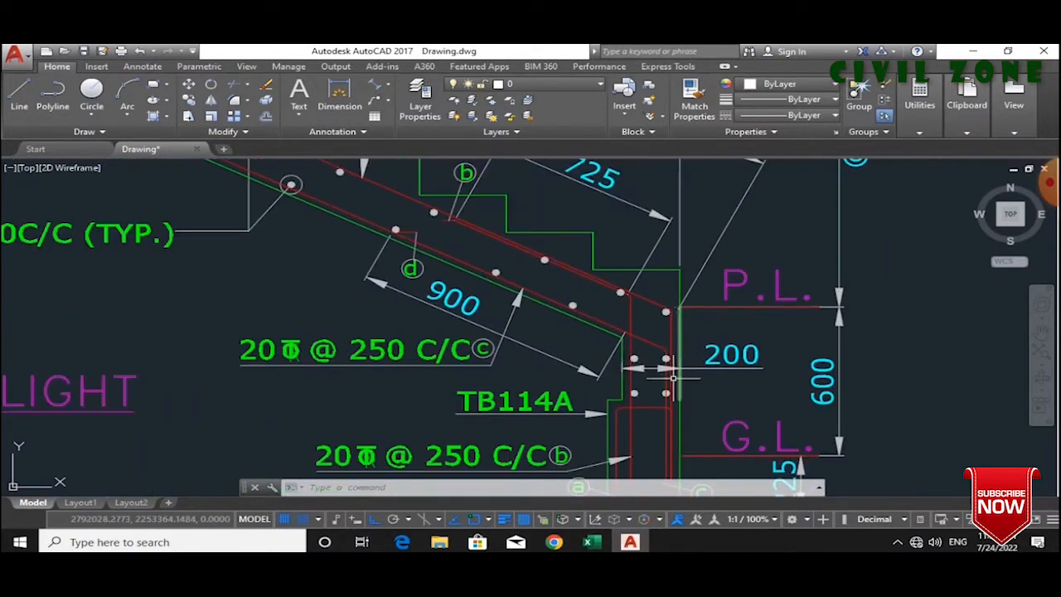
{"action": "scroll", "coordinate": [651, 354], "scroll_direction": "up", "scroll_amount": 2}
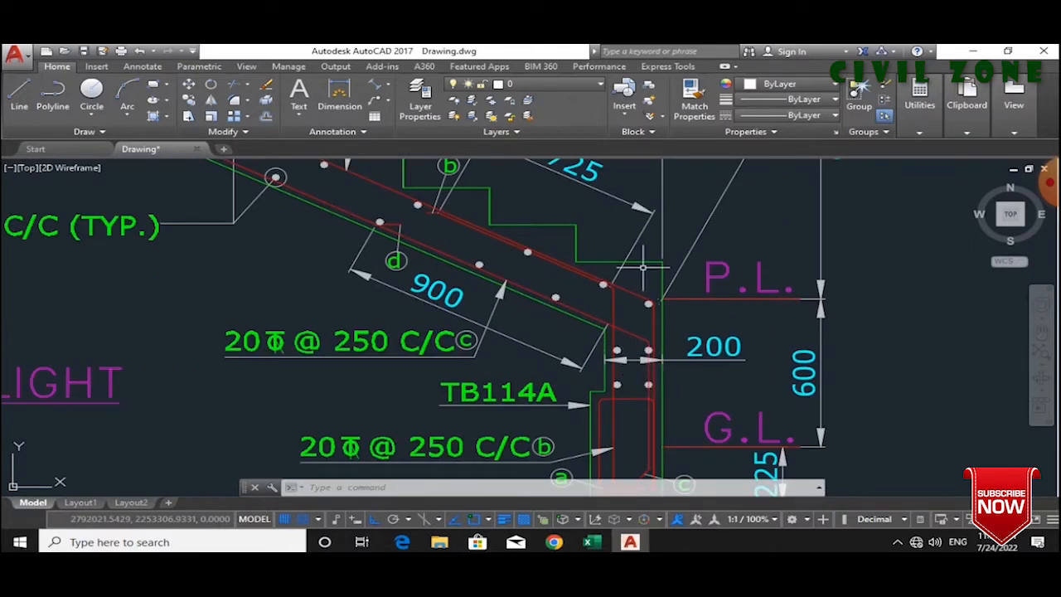
- In Excel, set the diameter of the distribution bar below Top Main Bar (a) to 12 mm
{"action": "left_click", "coordinate": [590, 542]}
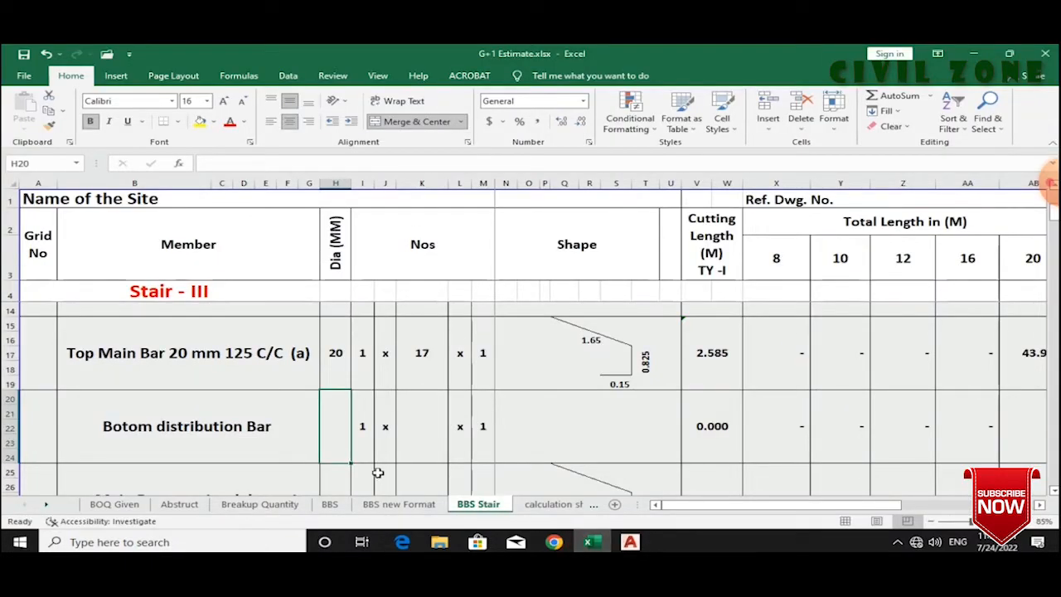
{"action": "type", "text": "12"}
{"action": "key", "text": "Right"}
{"action": "key", "text": "Right"}
{"action": "key", "text": "Right"}
- Copy the bar count formula from the distribution bar above Top Main Bar (a) into the count cell of the one below it
{"action": "scroll", "coordinate": [431, 369], "scroll_direction": "up", "scroll_amount": 1}
{"action": "left_click", "coordinate": [424, 348]}
{"action": "key", "text": "ctrl+c"}
{"action": "left_click", "coordinate": [420, 468]}
{"action": "key", "text": "ctrl+v"}
{"action": "key", "text": "Escape"}
- Copy the 2.10 shape length from the upper distribution bar into the shape area of the one below Top Main Bar (a), and check its cutting length formula
{"action": "left_click", "coordinate": [531, 471]}
{"action": "scroll", "coordinate": [539, 439], "scroll_direction": "down", "scroll_amount": 1}
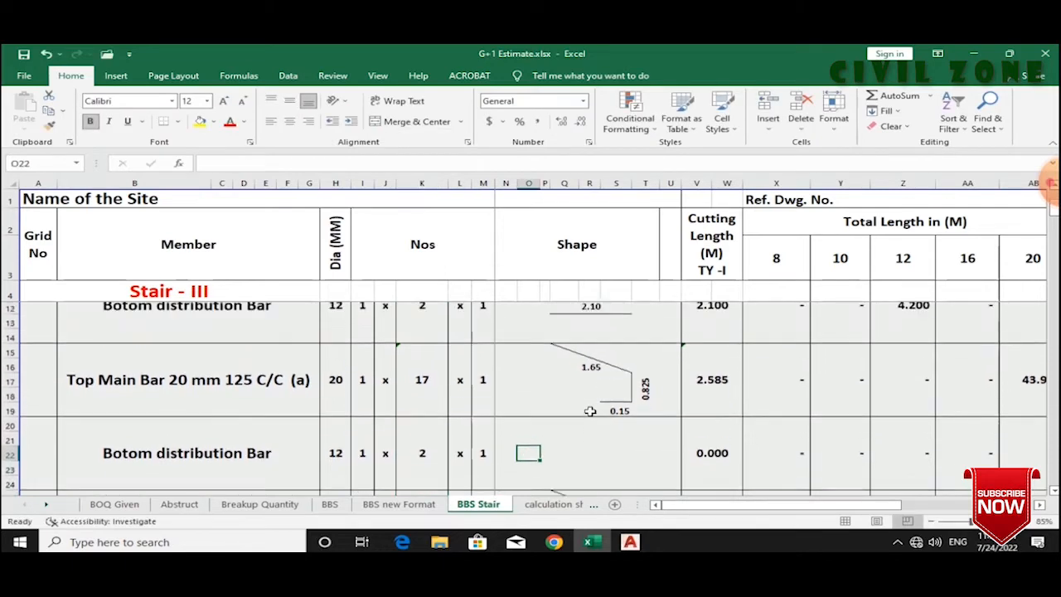
{"action": "scroll", "coordinate": [591, 411], "scroll_direction": "up", "scroll_amount": 1}
{"action": "left_click", "coordinate": [576, 325]}
{"action": "key", "text": "ctrl+c"}
{"action": "scroll", "coordinate": [564, 414], "scroll_direction": "down", "scroll_amount": 1}
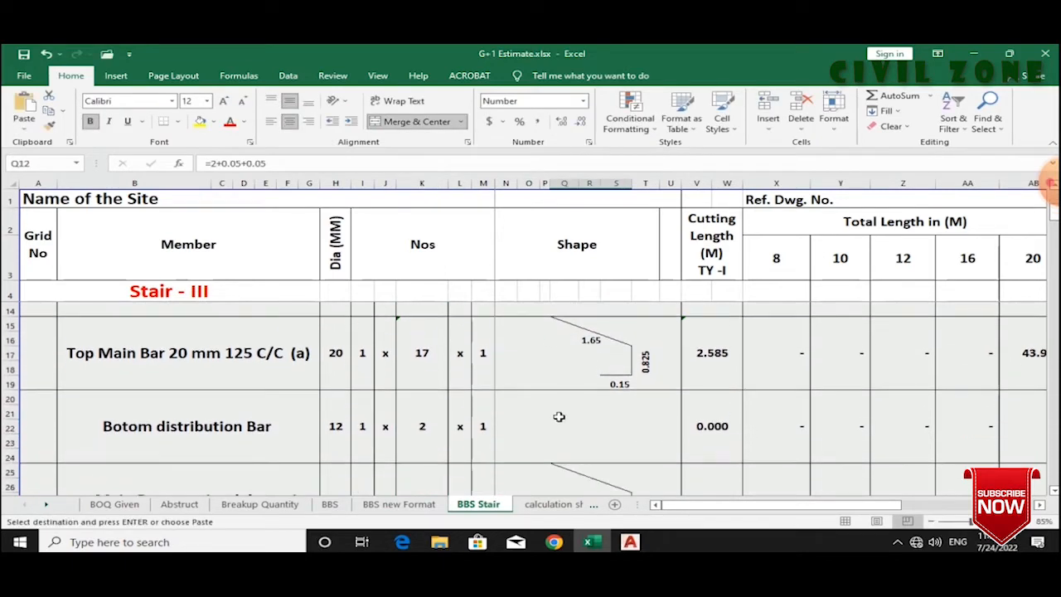
{"action": "left_click", "coordinate": [548, 423]}
{"action": "key", "text": "ctrl+v"}
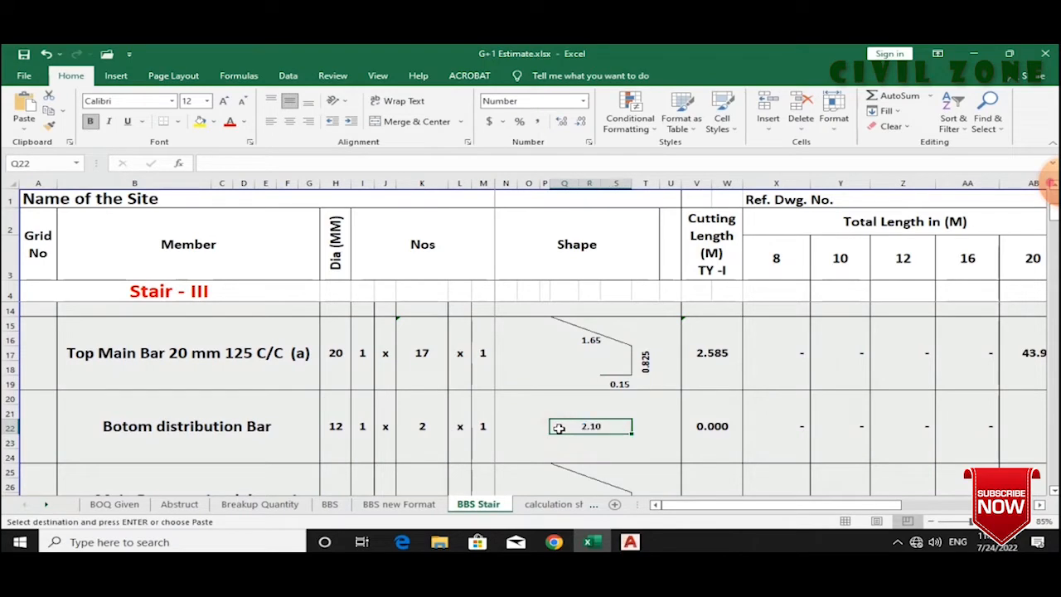
{"action": "left_click", "coordinate": [511, 426]}
{"action": "key", "text": "Escape"}
{"action": "left_click", "coordinate": [687, 430]}
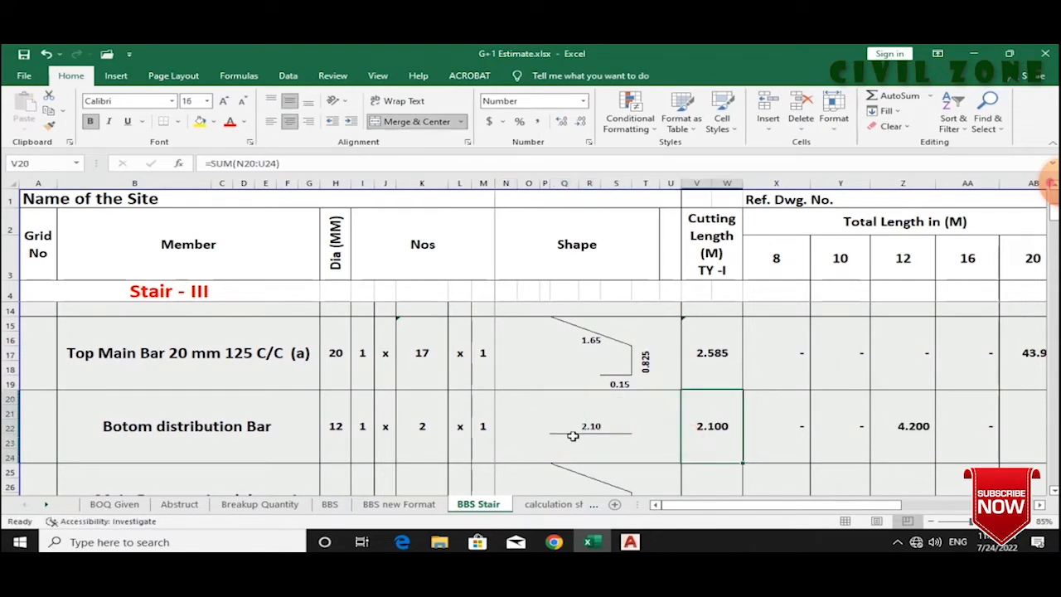
- Review the first-flight section in AutoCAD, then insert five blank rows in Excel above the bottom main bar at waist slab portion
{"action": "scroll", "coordinate": [573, 435], "scroll_direction": "down", "scroll_amount": 1}
{"action": "left_click", "coordinate": [630, 542]}
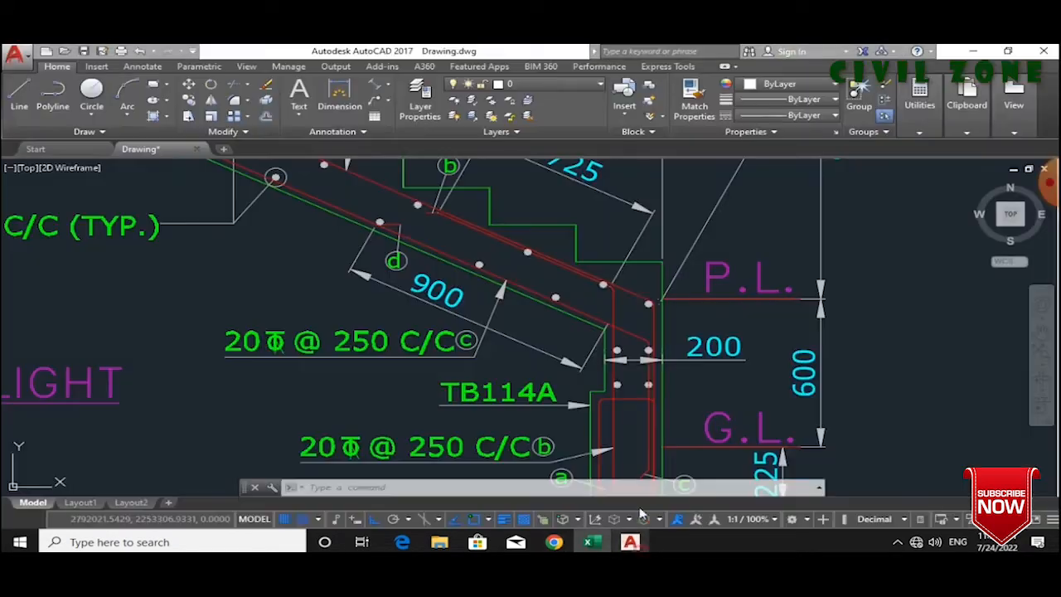
{"action": "scroll", "coordinate": [711, 406], "scroll_direction": "up", "scroll_amount": 3}
{"action": "scroll", "coordinate": [712, 406], "scroll_direction": "down", "scroll_amount": 2}
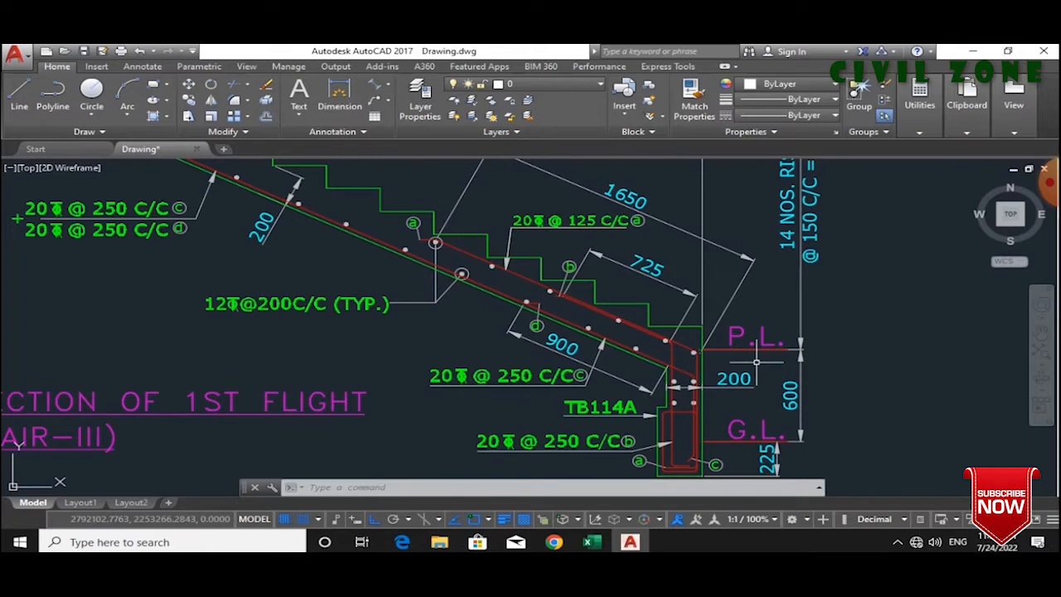
{"action": "left_click", "coordinate": [590, 543]}
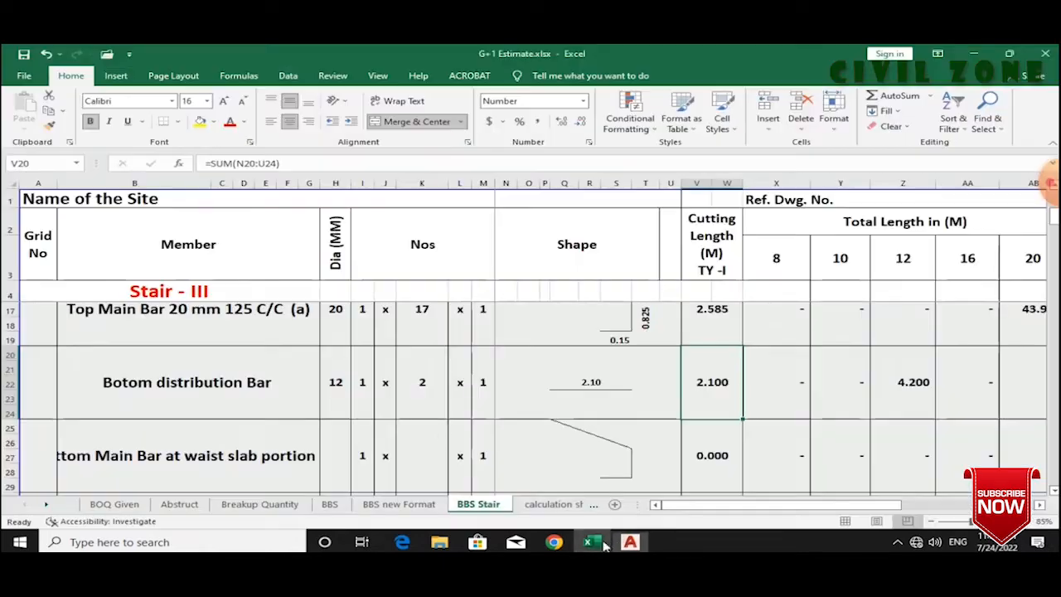
{"action": "scroll", "coordinate": [259, 459], "scroll_direction": "down", "scroll_amount": 1}
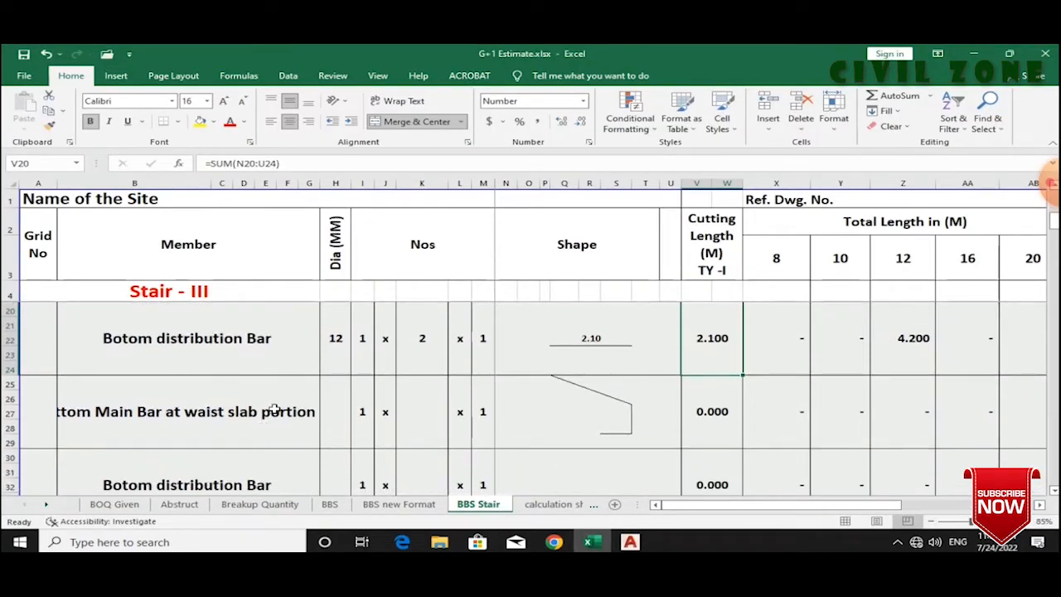
{"action": "scroll", "coordinate": [270, 419], "scroll_direction": "up", "scroll_amount": 1}
{"action": "left_click", "coordinate": [9, 426]}
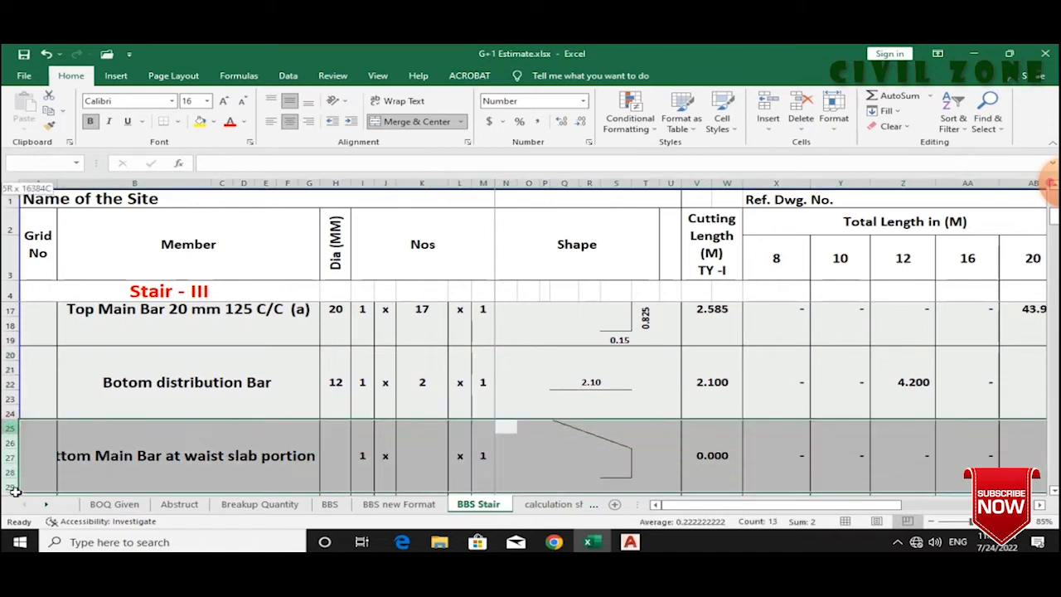
{"action": "left_click", "coordinate": [768, 116]}
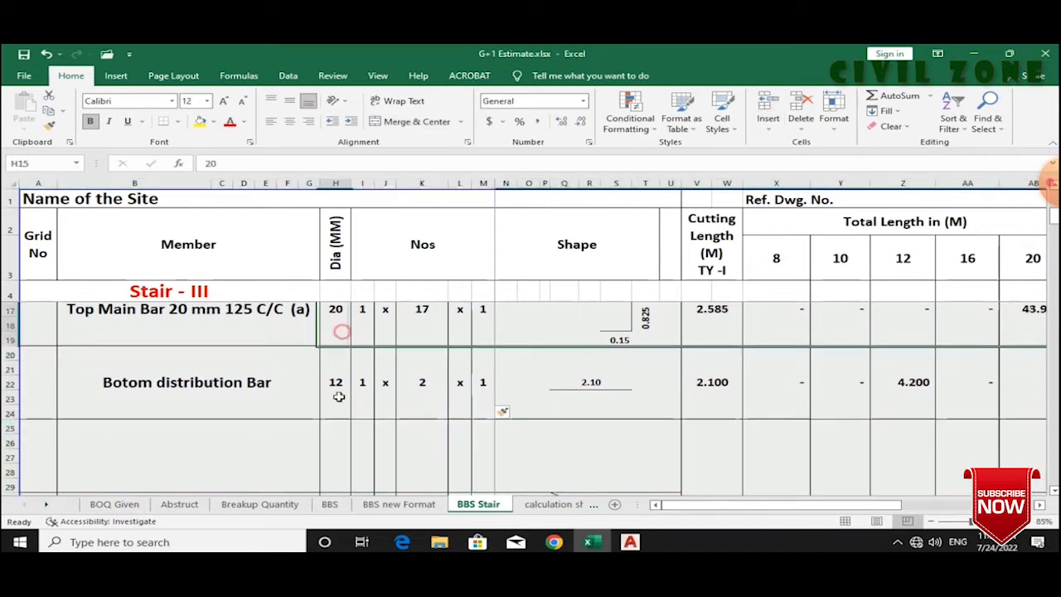
- Copy the distribution bar entry in rows 20 to 24, through the 25 mm length column, into the blank rows starting at B25
{"action": "left_click", "coordinate": [339, 327]}
{"action": "scroll", "coordinate": [208, 409], "scroll_direction": "down", "scroll_amount": 1}
{"action": "left_click_drag", "start_coordinate": [157, 332], "coordinate": [955, 371]}
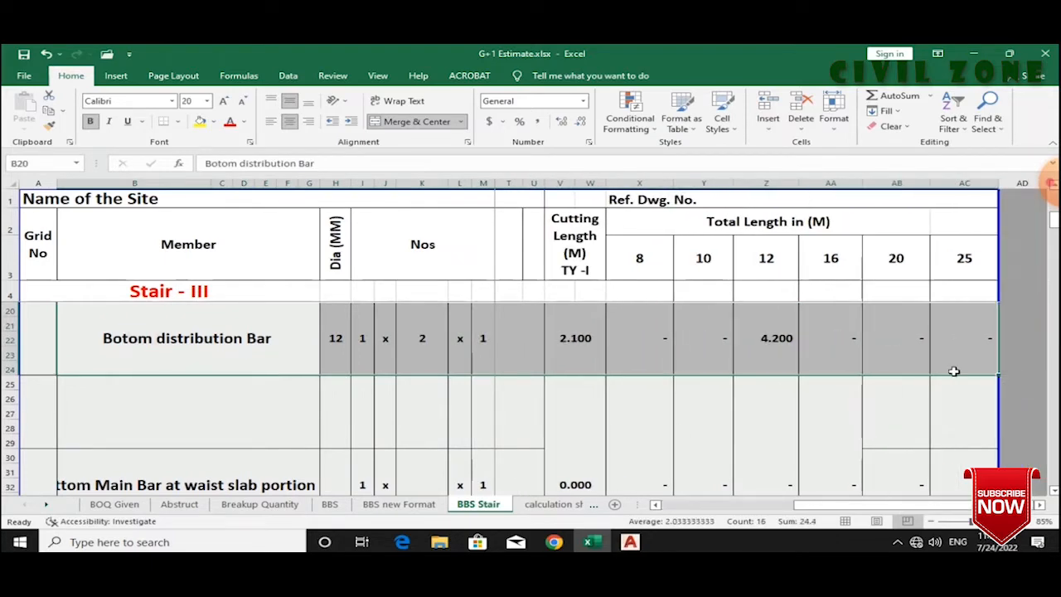
{"action": "key", "text": "ctrl+c"}
{"action": "left_click_drag", "start_coordinate": [839, 506], "coordinate": [707, 504]}
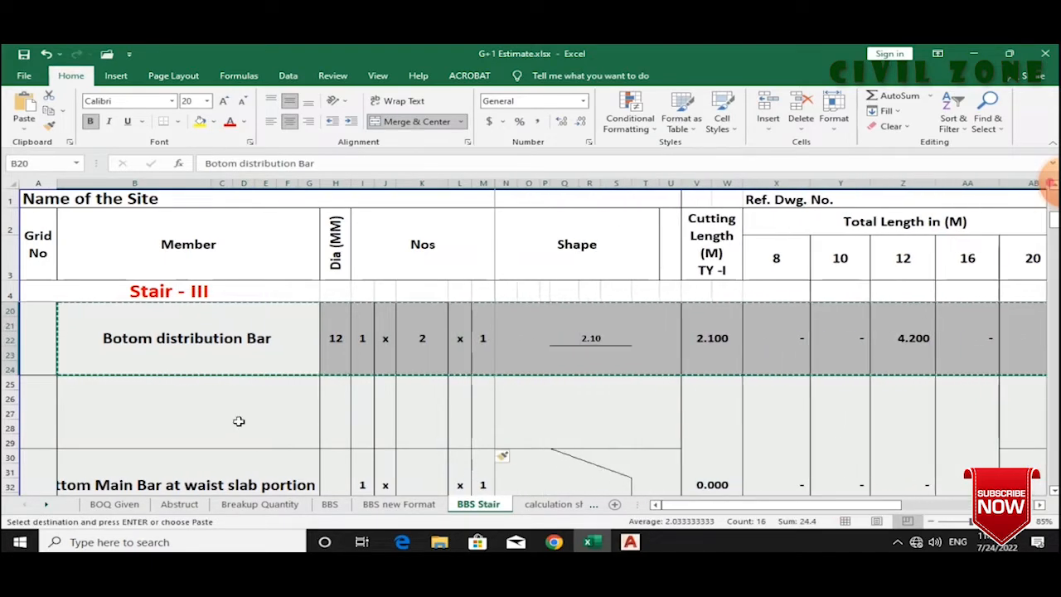
{"action": "left_click", "coordinate": [182, 415]}
{"action": "left_click", "coordinate": [80, 381]}
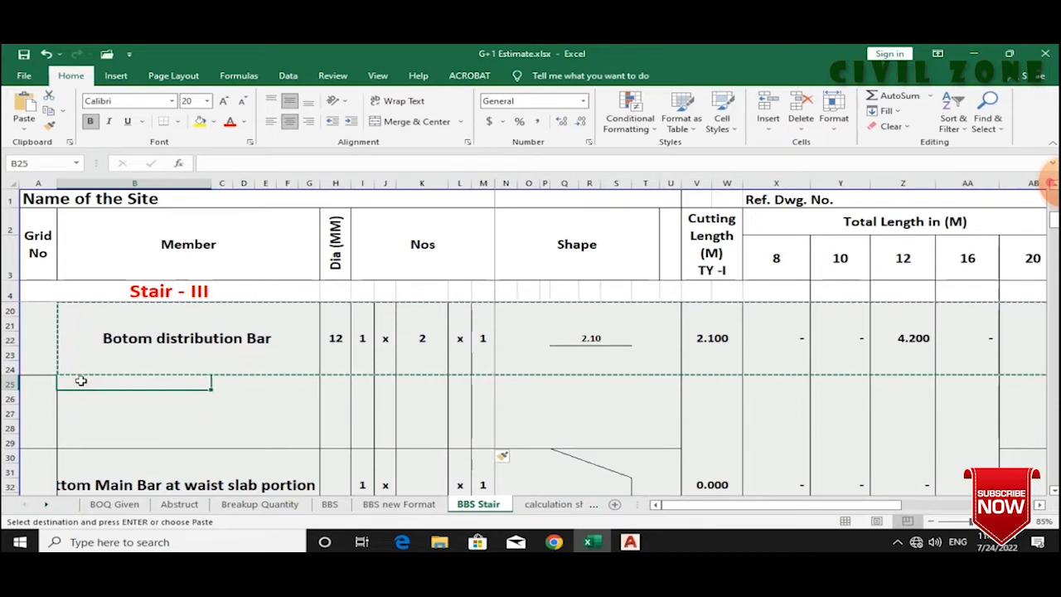
{"action": "key", "text": "ctrl+v"}
{"action": "left_click", "coordinate": [260, 412]}
{"action": "key", "text": "Escape"}
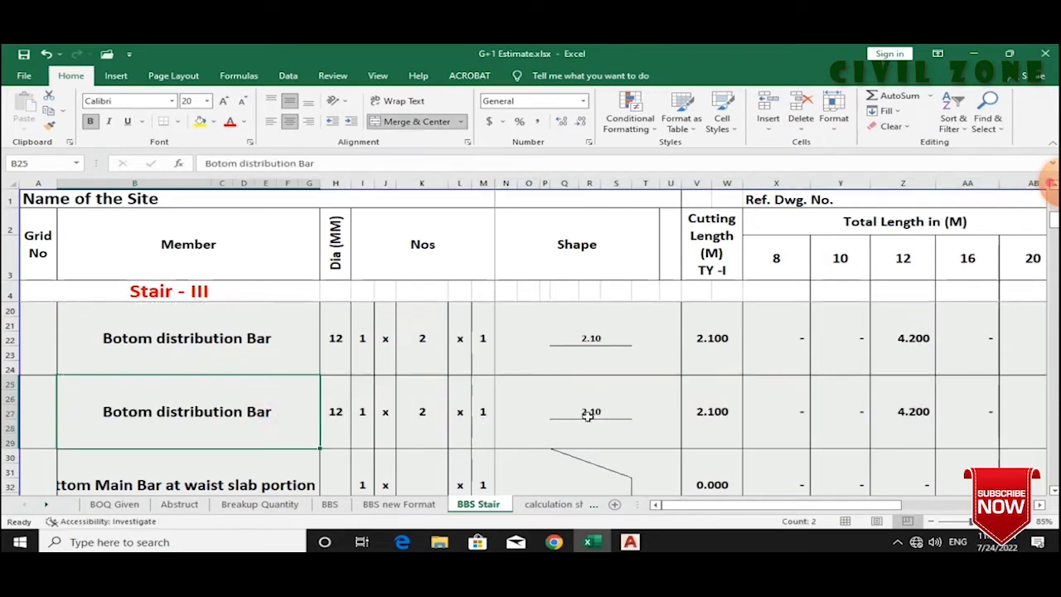
- Check the copied distribution bar's length and count formulas, then examine the dimensions of the first-flight stair section in AutoCAD
{"action": "left_click", "coordinate": [588, 414]}
{"action": "mouse_move", "coordinate": [688, 504]}
{"action": "left_mouse_down"}
{"action": "mouse_move", "coordinate": [703, 504]}
{"action": "mouse_move", "coordinate": [691, 503]}
{"action": "left_mouse_up"}
{"action": "left_click", "coordinate": [419, 415]}
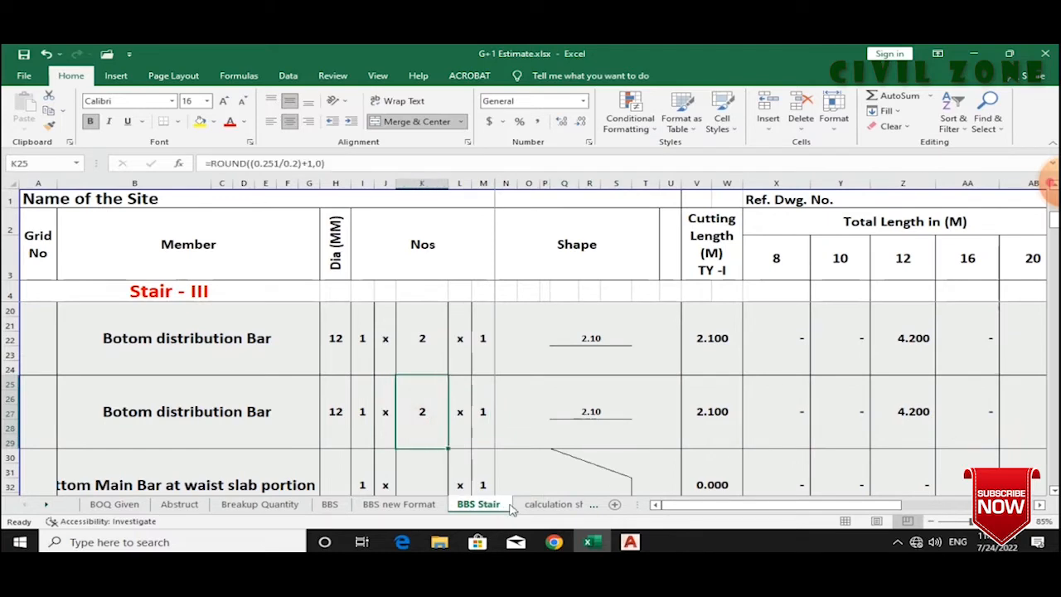
{"action": "left_click", "coordinate": [631, 543]}
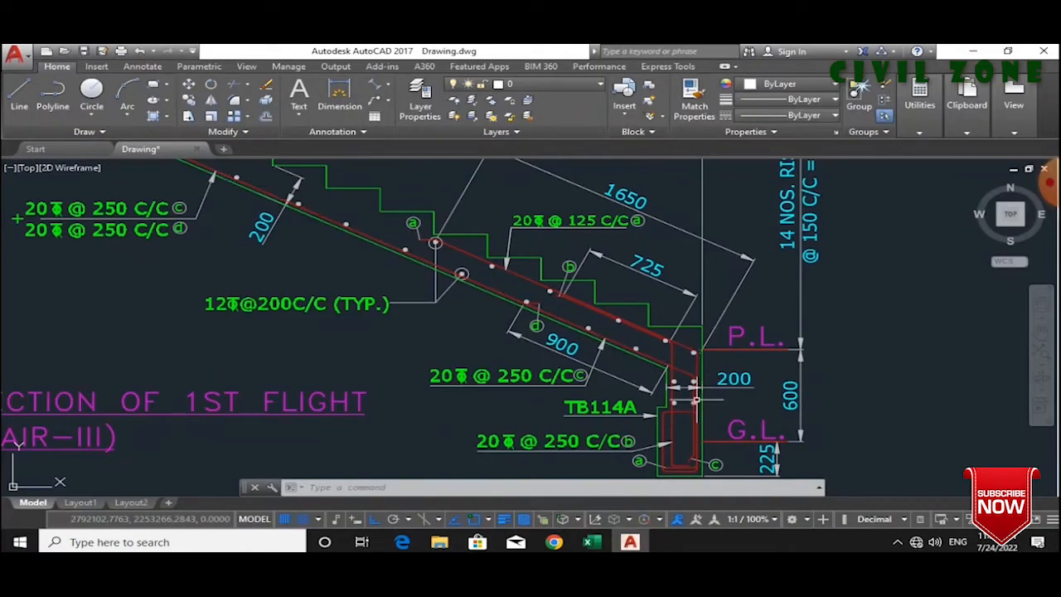
{"action": "left_click", "coordinate": [339, 95]}
{"action": "scroll", "coordinate": [675, 394], "scroll_direction": "up", "scroll_amount": 2}
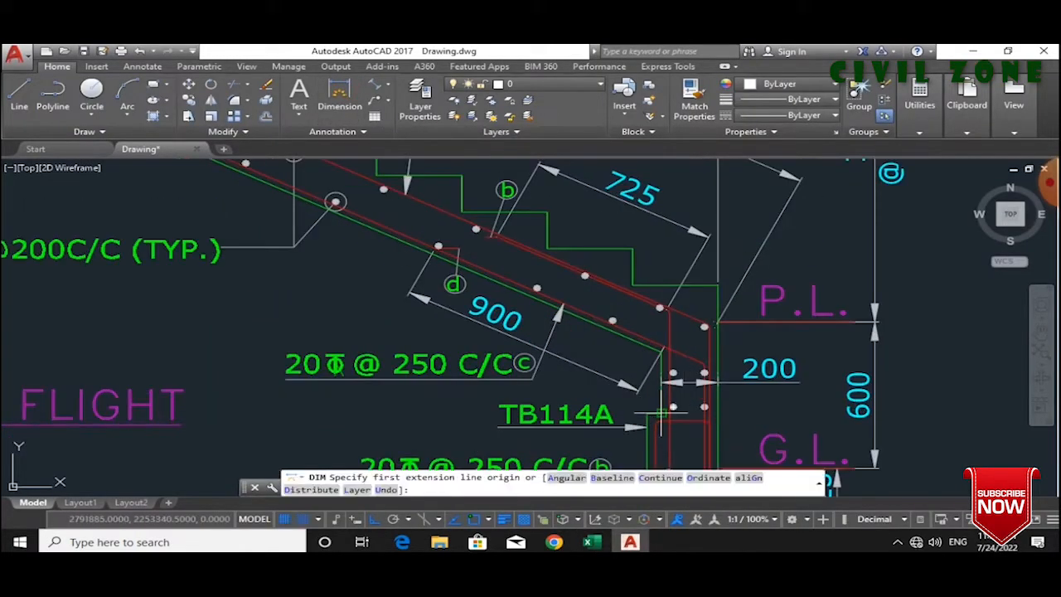
{"action": "left_click", "coordinate": [661, 412]}
{"action": "key", "text": "Escape"}
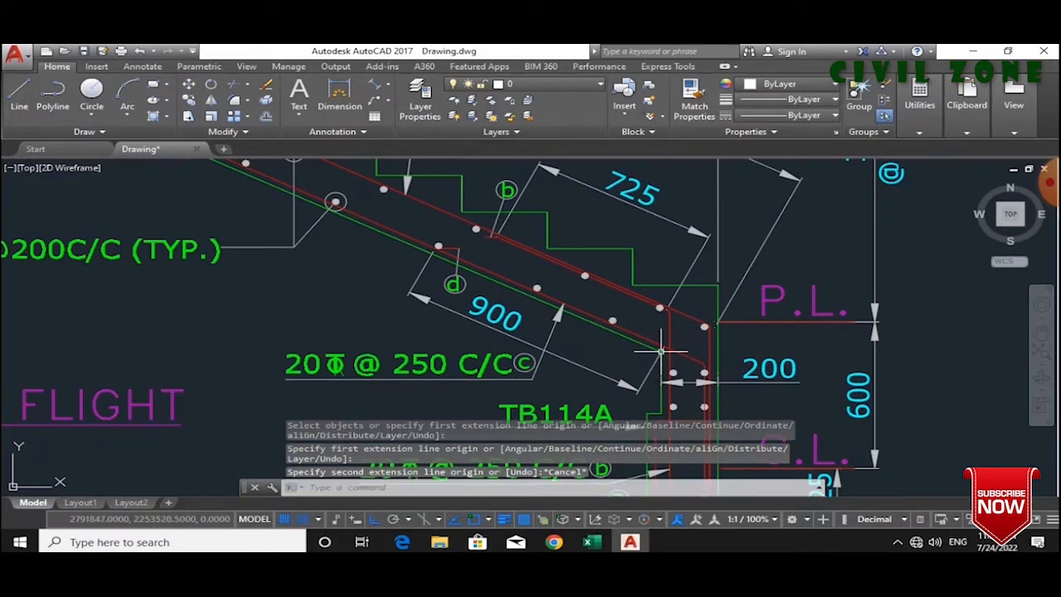
{"action": "scroll", "coordinate": [726, 324], "scroll_direction": "down", "scroll_amount": 3}
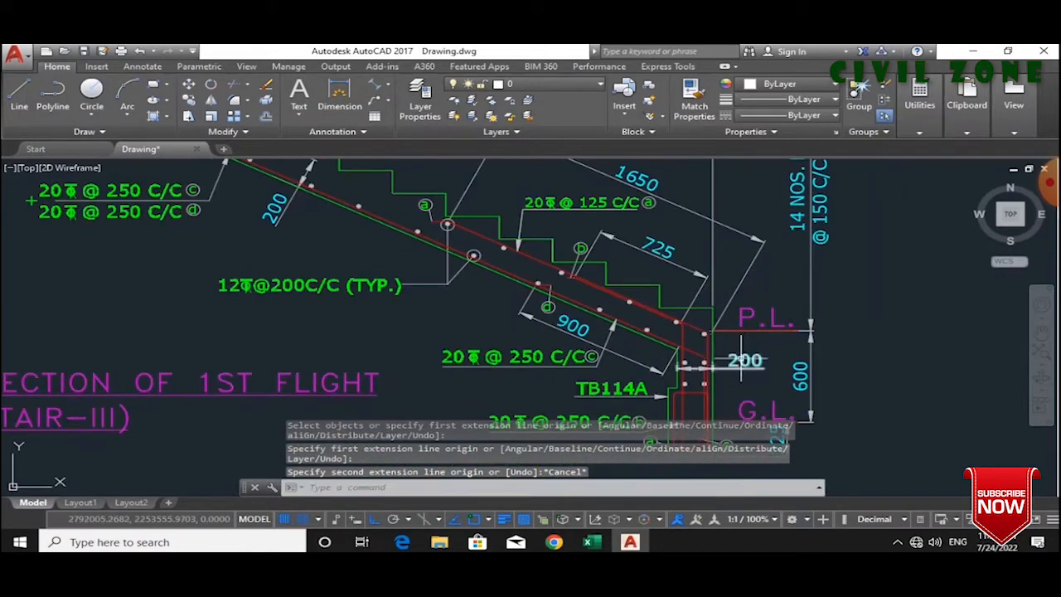
{"action": "scroll", "coordinate": [738, 365], "scroll_direction": "down", "scroll_amount": 2}
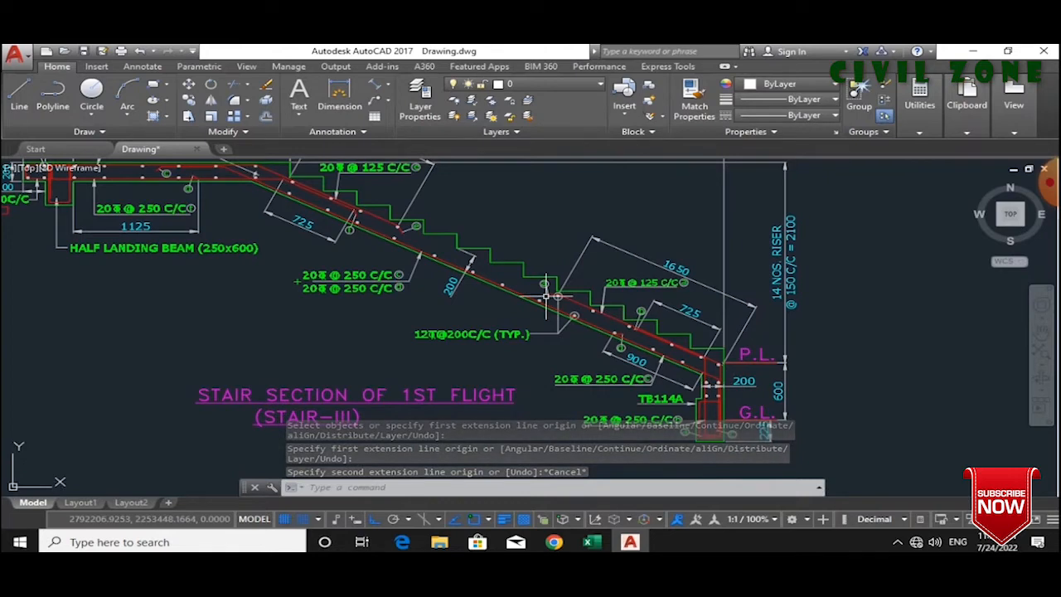
- In Excel, change the copied distribution bar's count formula to =ROUND((1.65/0.2)+1,0) and check its cutting length formula
{"action": "left_click", "coordinate": [560, 519]}
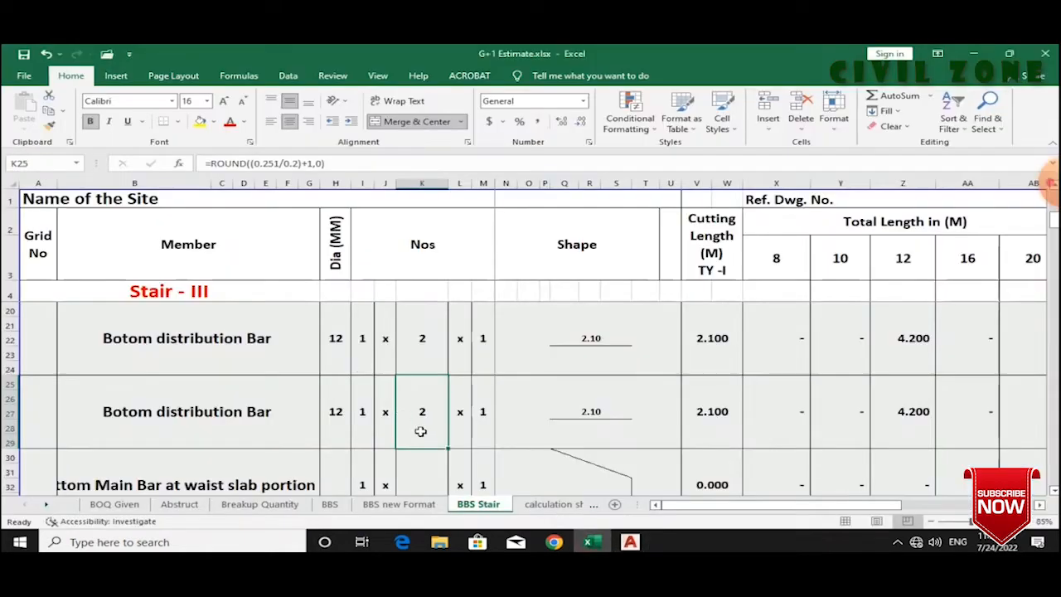
{"action": "left_click", "coordinate": [280, 162]}
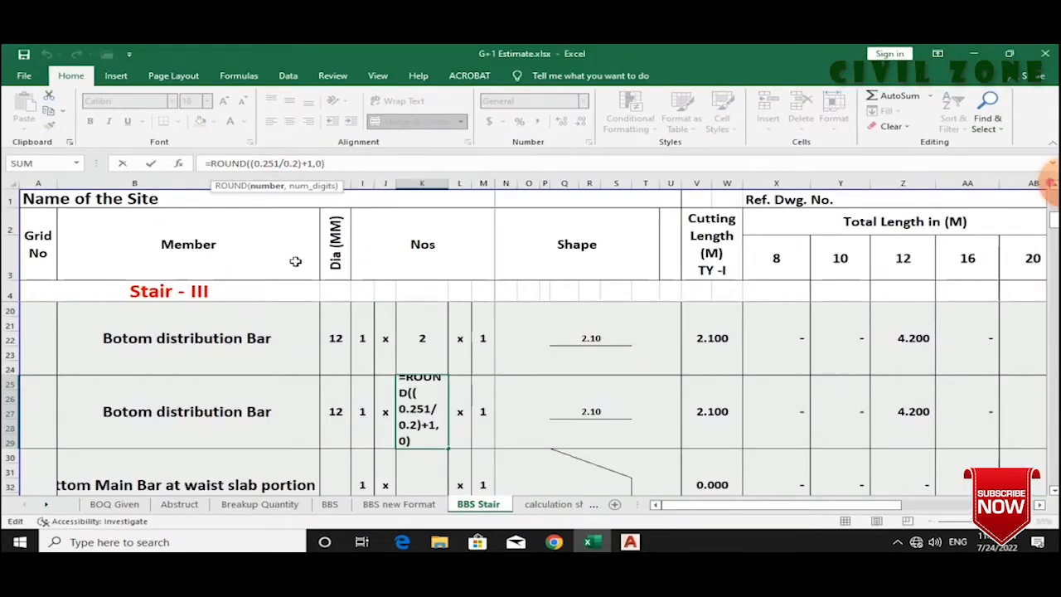
{"action": "key", "text": "BackSpace"}
{"action": "key", "text": "BackSpace"}
{"action": "type", "text": "1.6"}
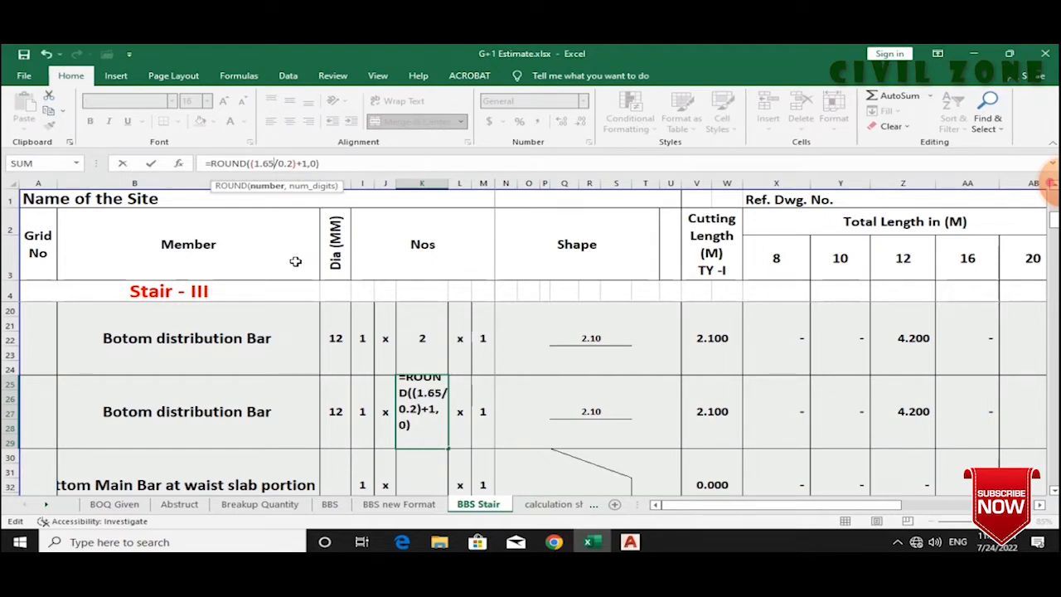
{"action": "key", "text": "Return"}
{"action": "left_click", "coordinate": [710, 402]}
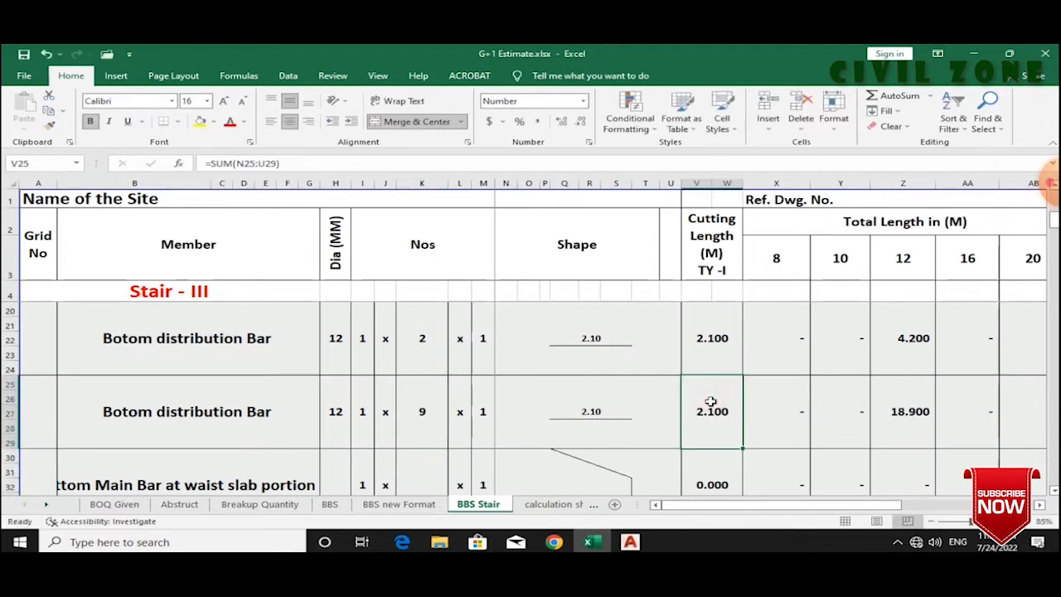
- Replace "Botom" with "TOP" in the copied distribution bar's member name in B25
{"action": "double_click", "coordinate": [257, 412]}
{"action": "key", "text": "BackSpace"}
{"action": "key", "text": "BackSpace"}
{"action": "key", "text": "BackSpace"}
{"action": "key", "text": "BackSpace"}
{"action": "key", "text": "BackSpace"}
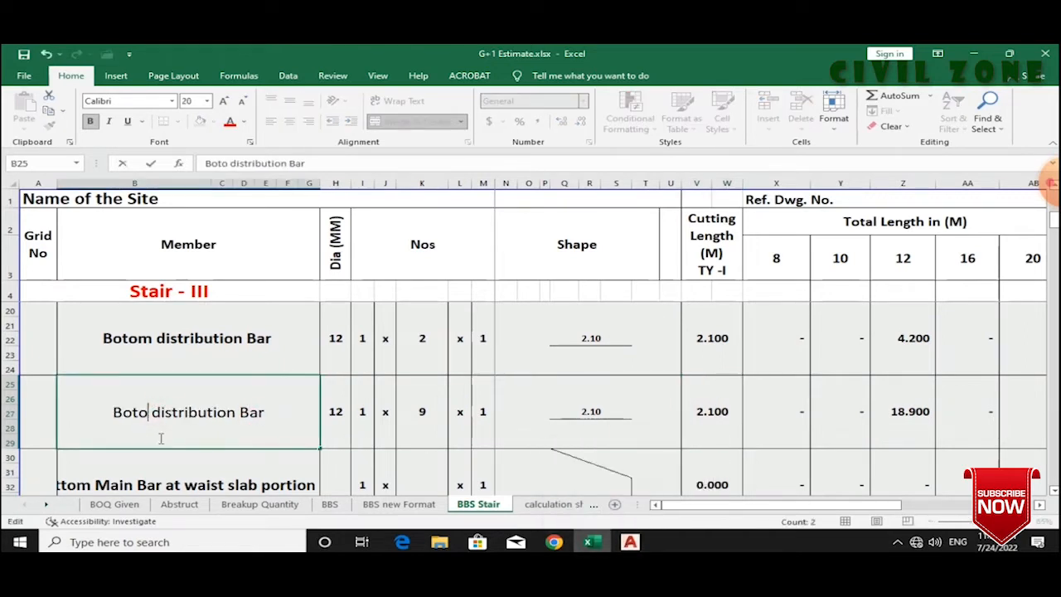
{"action": "type", "text": "TOP"}
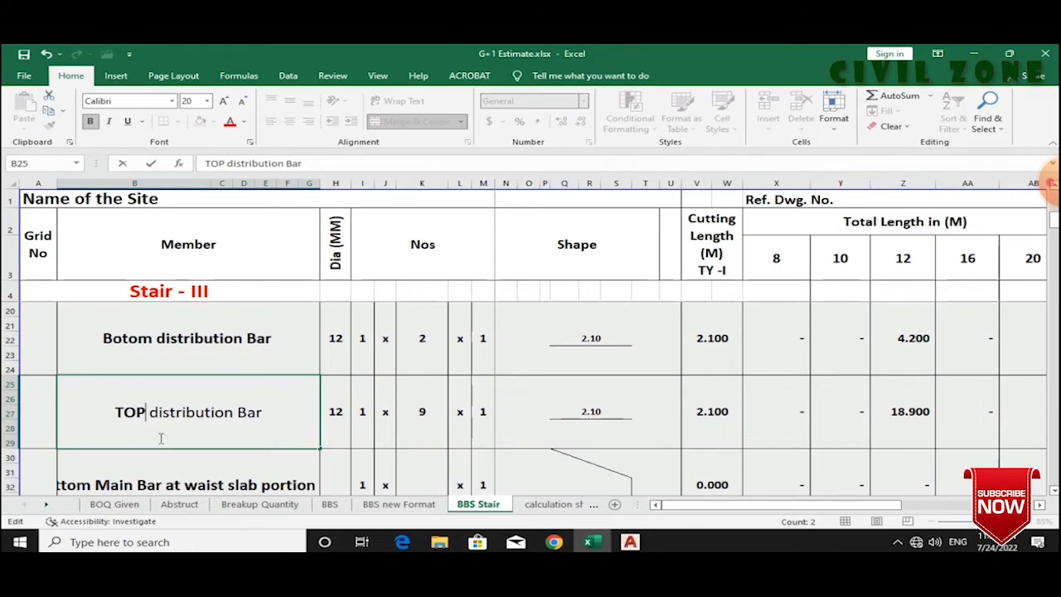
{"action": "key", "text": "Return"}
{"action": "left_click", "coordinate": [172, 406]}
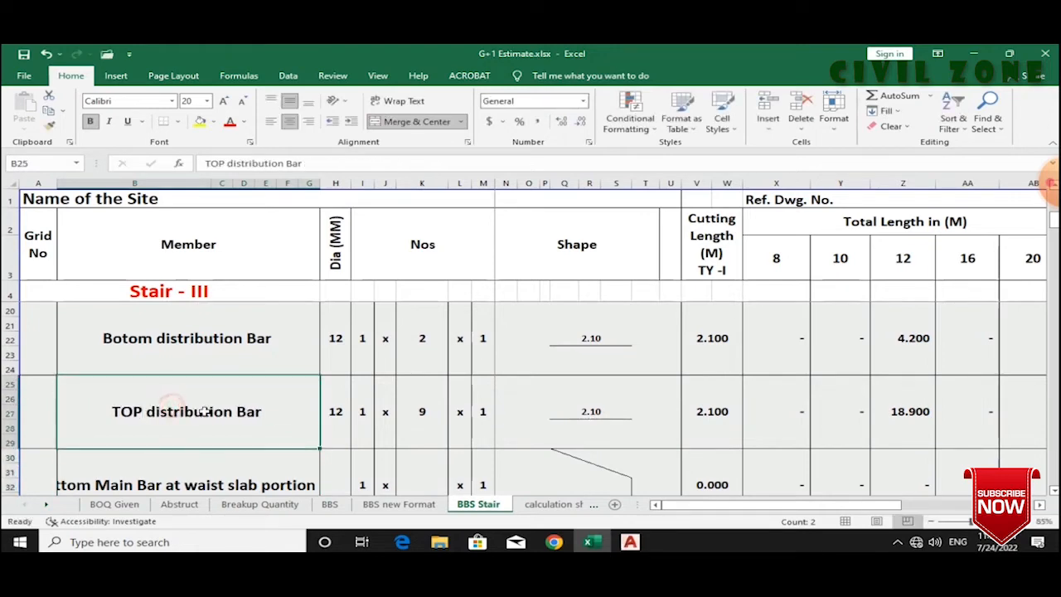
{"action": "double_click", "coordinate": [130, 411]}
{"action": "key", "text": "Delete"}
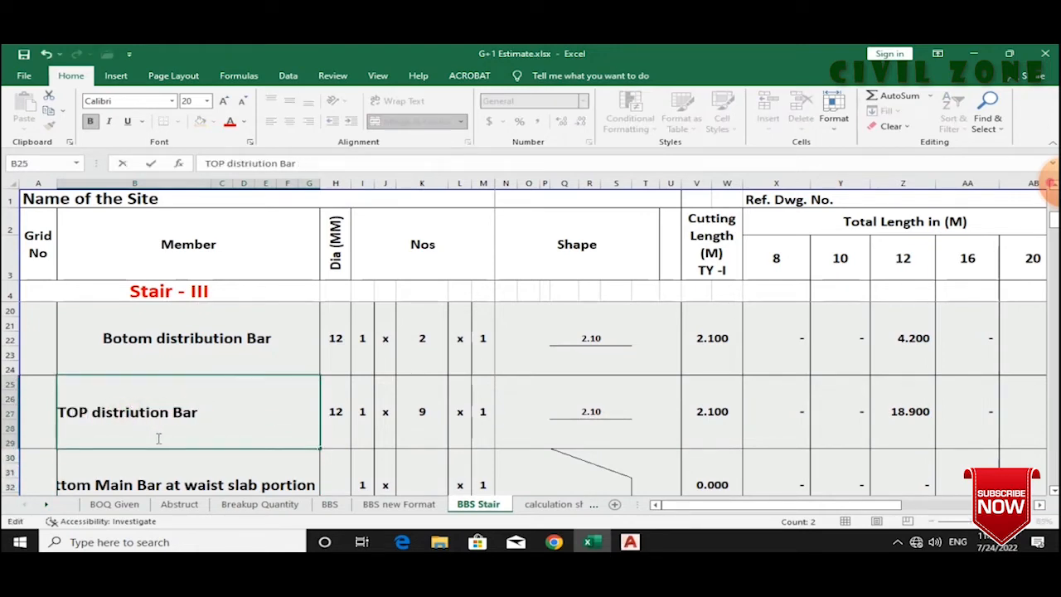
{"action": "key", "text": "Escape"}
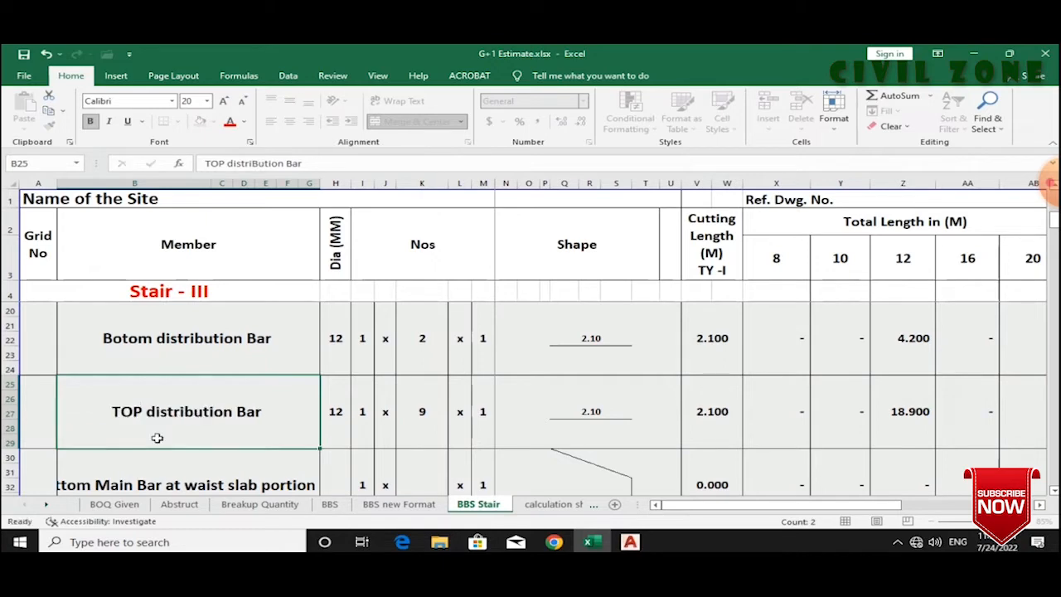
- Correct the capitalisation of the member name in B25 to read "Top distribution Bar"
{"action": "double_click", "coordinate": [155, 417]}
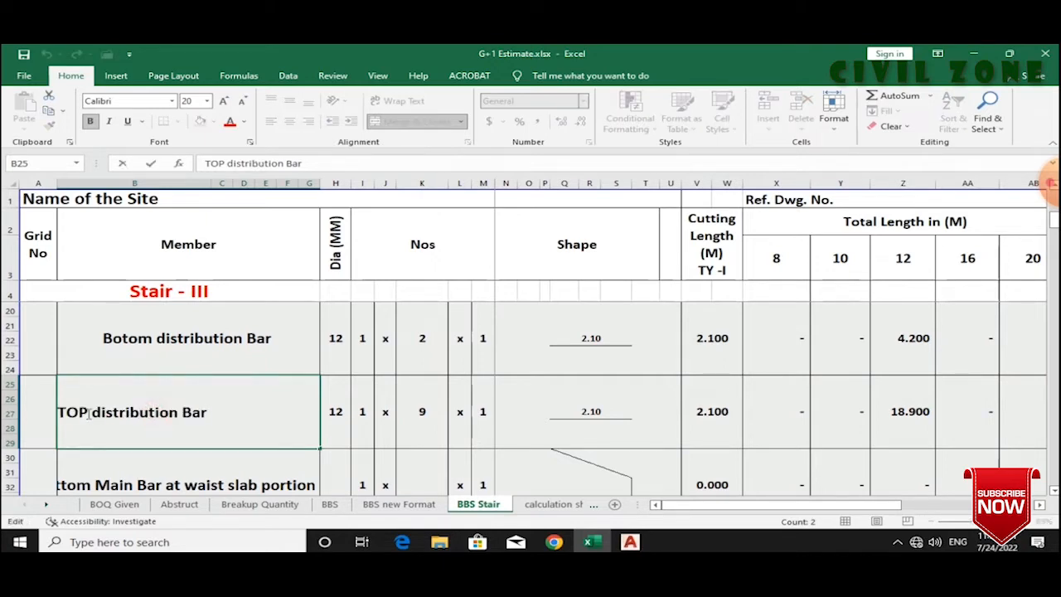
{"action": "key", "text": "BackSpace"}
{"action": "key", "text": "BackSpace"}
{"action": "key", "text": "Return"}
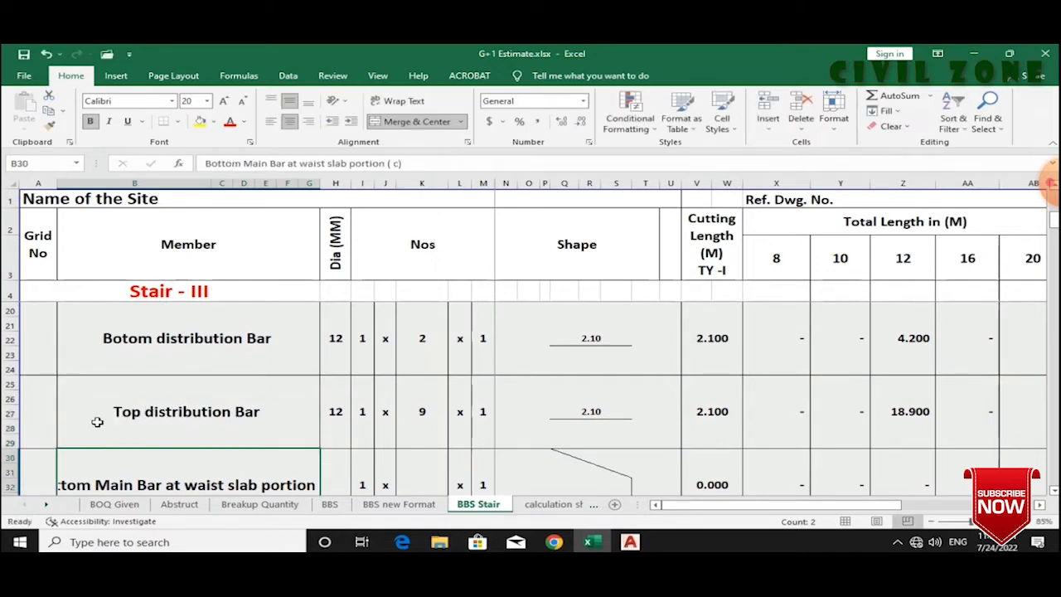
- Examine the distribution bars along the 1650 length in the AutoCAD section, then check the top distribution bar's count formula in Excel
{"action": "left_click", "coordinate": [631, 541]}
{"action": "scroll", "coordinate": [516, 303], "scroll_direction": "up", "scroll_amount": 3}
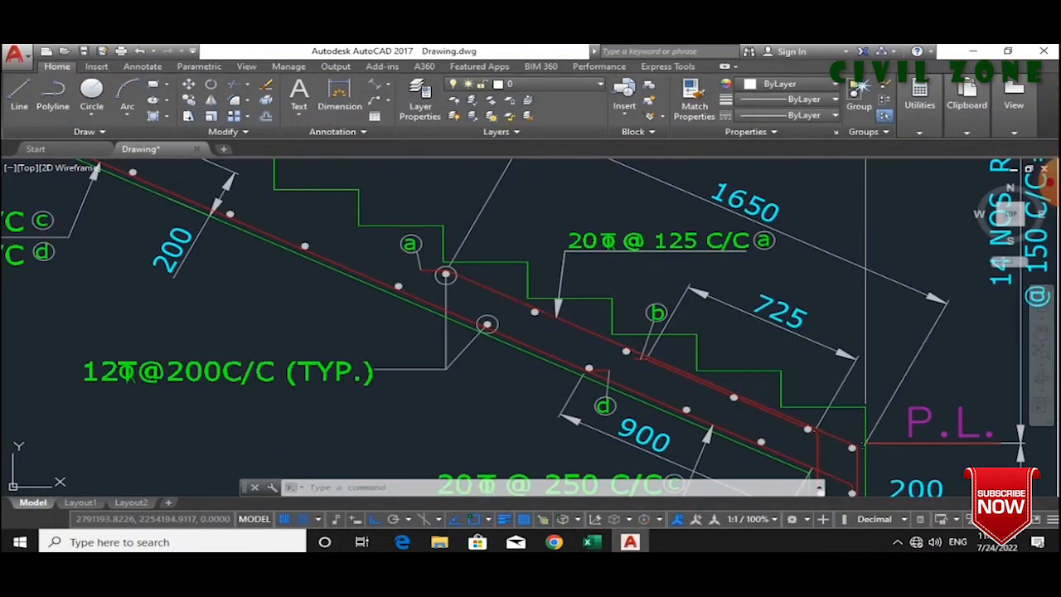
{"action": "left_click", "coordinate": [851, 446]}
{"action": "left_click", "coordinate": [676, 373]}
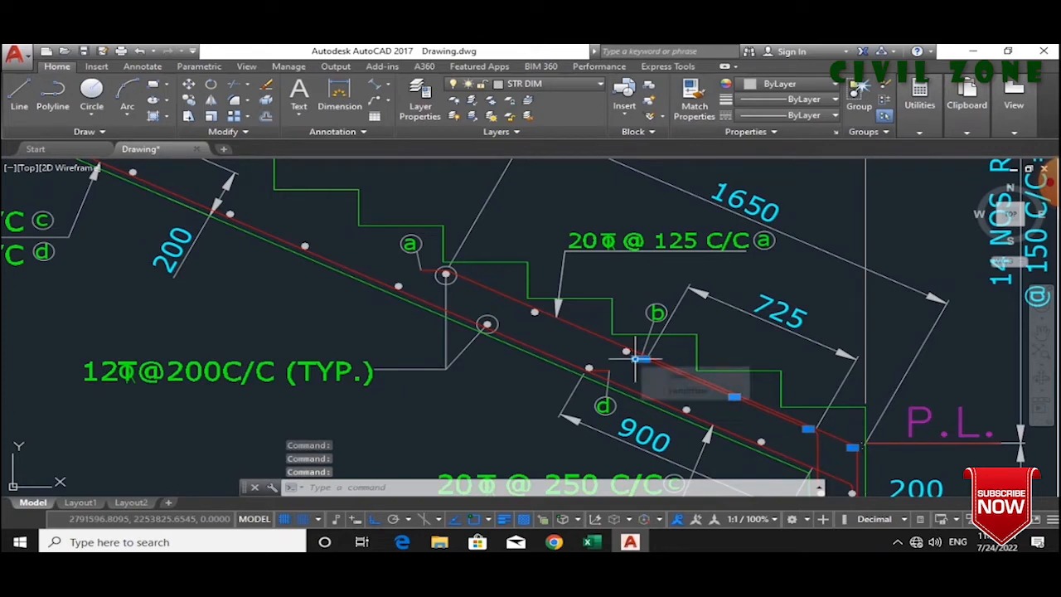
{"action": "key", "text": "Escape"}
{"action": "scroll", "coordinate": [505, 296], "scroll_direction": "down", "scroll_amount": 3}
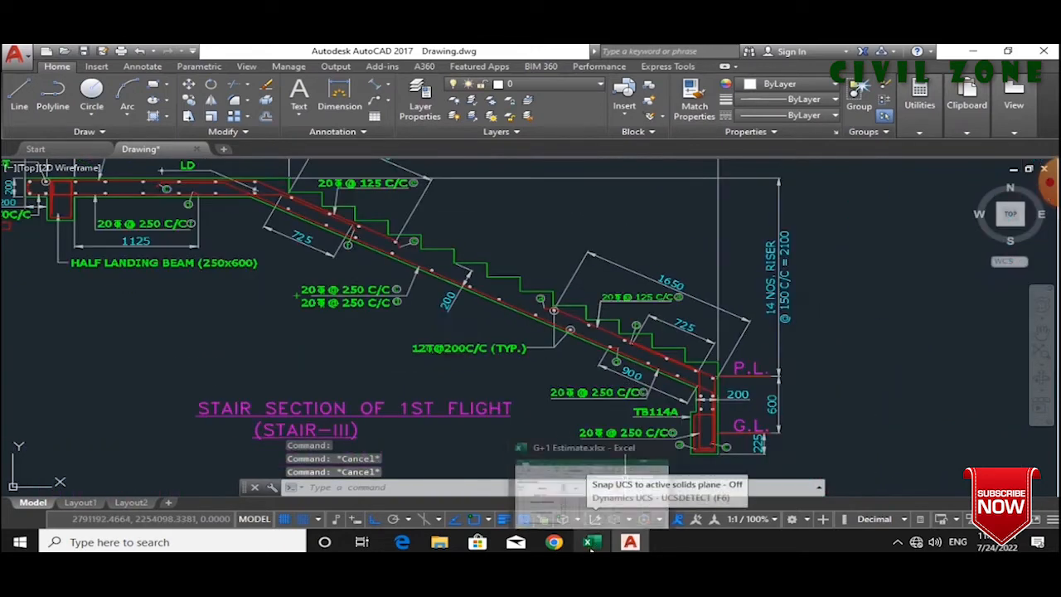
{"action": "left_click", "coordinate": [588, 541]}
{"action": "left_click", "coordinate": [454, 429]}
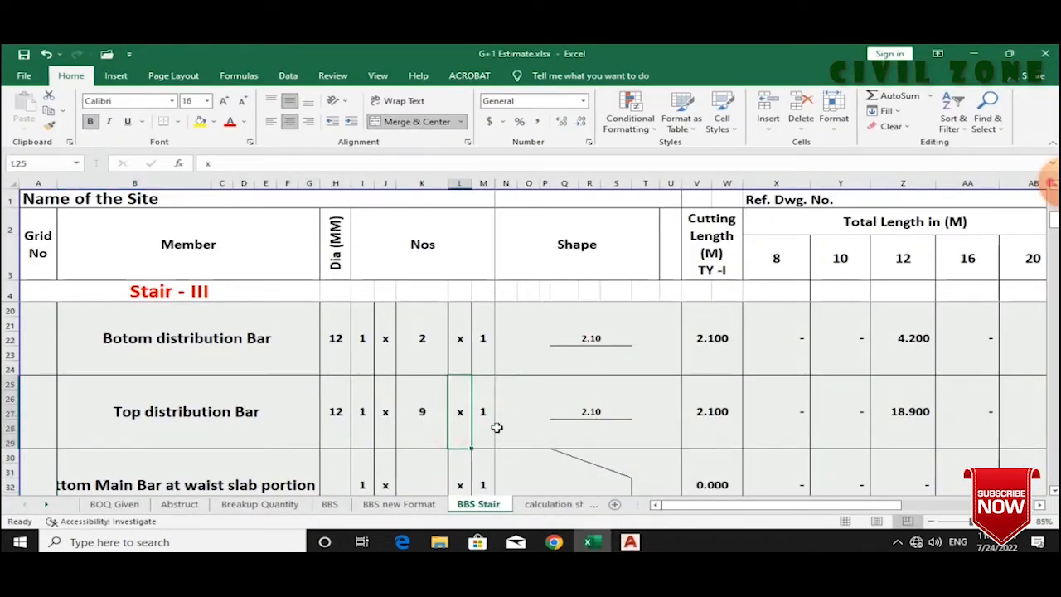
{"action": "left_click", "coordinate": [422, 409]}
- Widen columns G and F so the waist slab bottom main bar's full name fits in the Member column
{"action": "scroll", "coordinate": [519, 428], "scroll_direction": "down", "scroll_amount": 1}
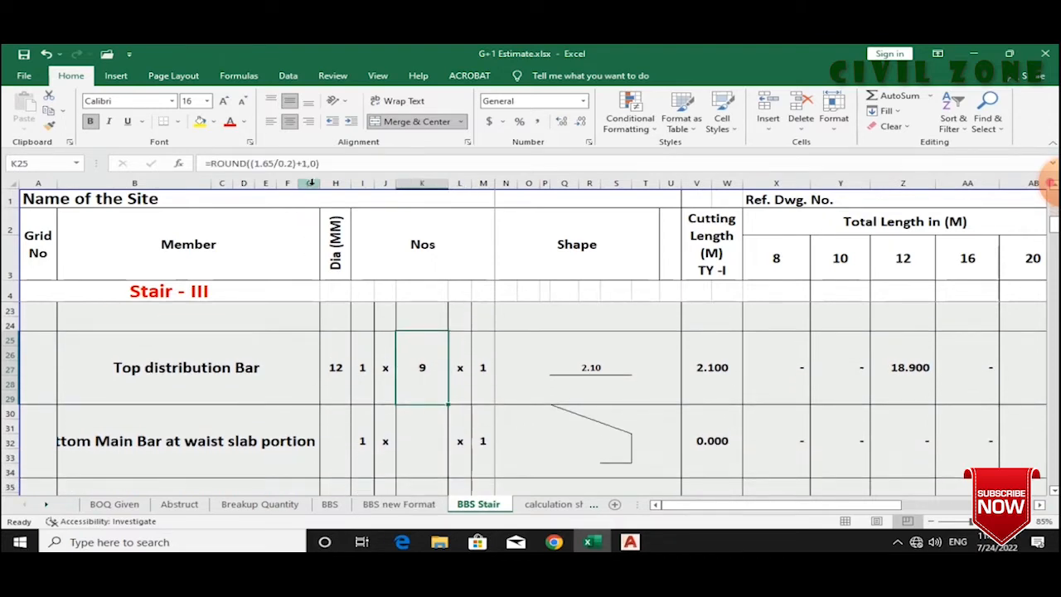
{"action": "left_click_drag", "start_coordinate": [300, 183], "coordinate": [359, 184]}
{"action": "left_click_drag", "start_coordinate": [275, 184], "coordinate": [283, 184]}
{"action": "left_click", "coordinate": [288, 443]}
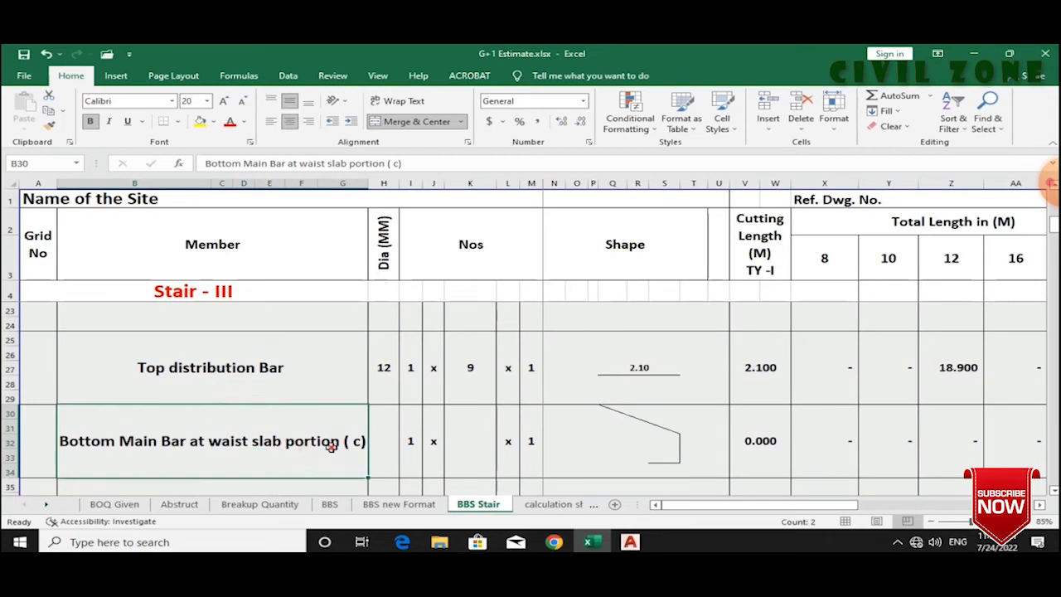
- Look up bar (c)'s callout in AutoCAD, then extend its Excel member name with a second line reading "(c) 20 mm 250 c/c"
{"action": "double_click", "coordinate": [341, 444]}
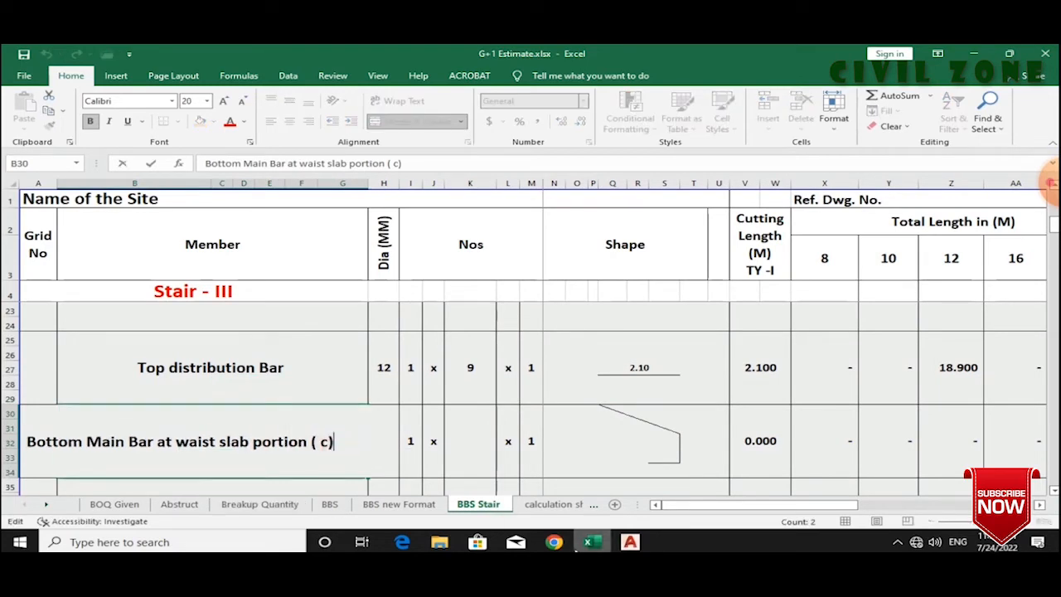
{"action": "left_click", "coordinate": [630, 542]}
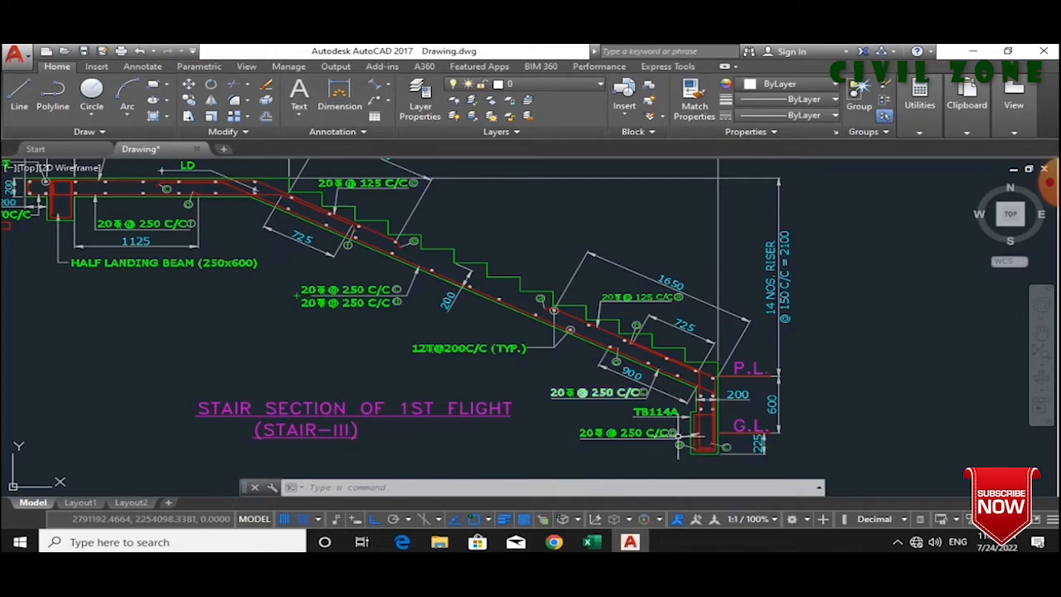
{"action": "scroll", "coordinate": [713, 462], "scroll_direction": "up", "scroll_amount": 2}
{"action": "scroll", "coordinate": [738, 452], "scroll_direction": "up", "scroll_amount": 2}
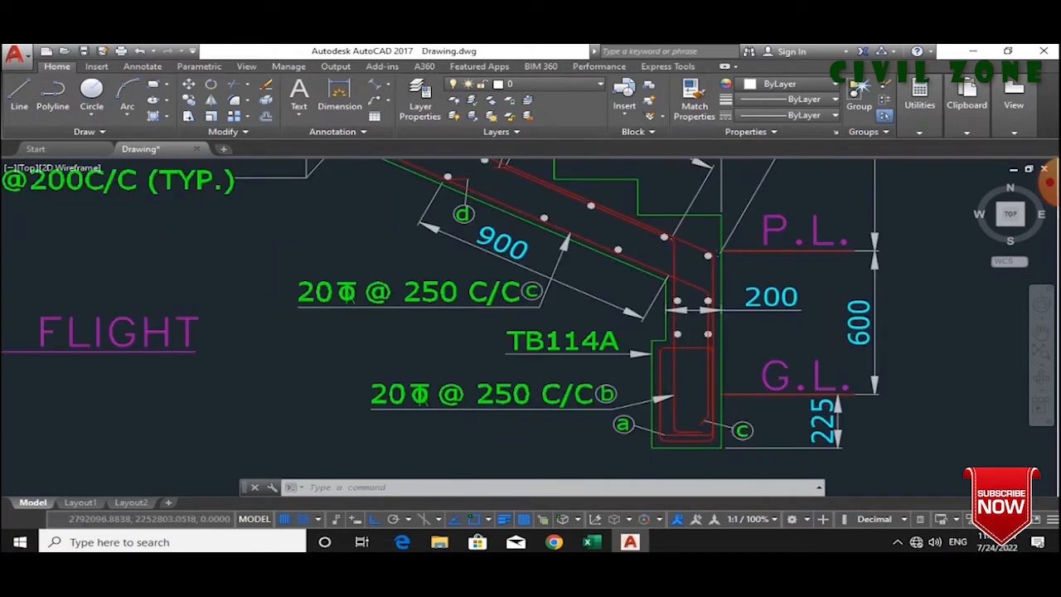
{"action": "scroll", "coordinate": [741, 429], "scroll_direction": "down", "scroll_amount": 2}
{"action": "scroll", "coordinate": [593, 352], "scroll_direction": "up", "scroll_amount": 2}
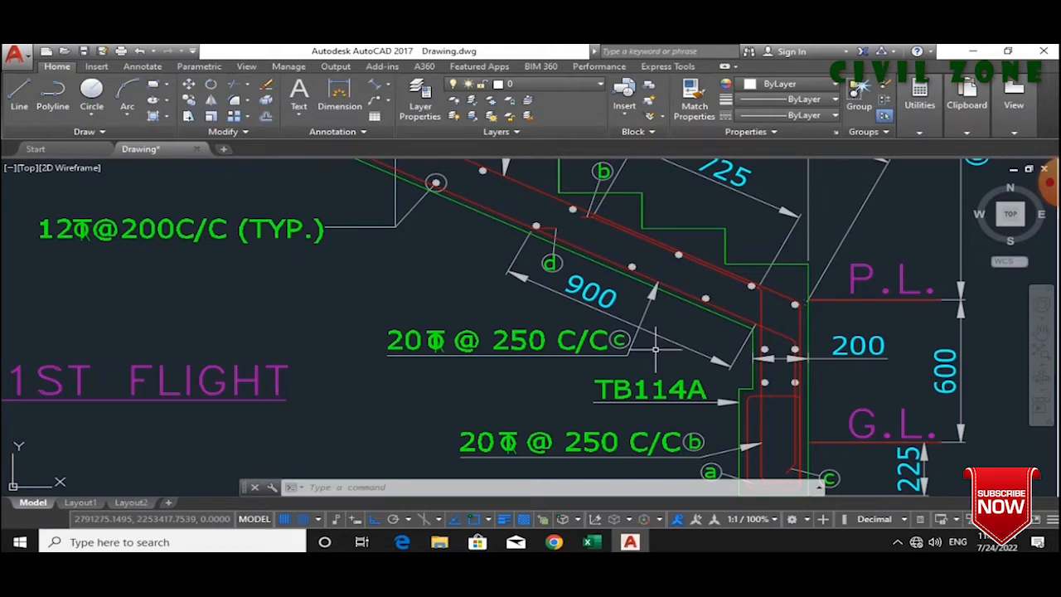
{"action": "left_click", "coordinate": [590, 542]}
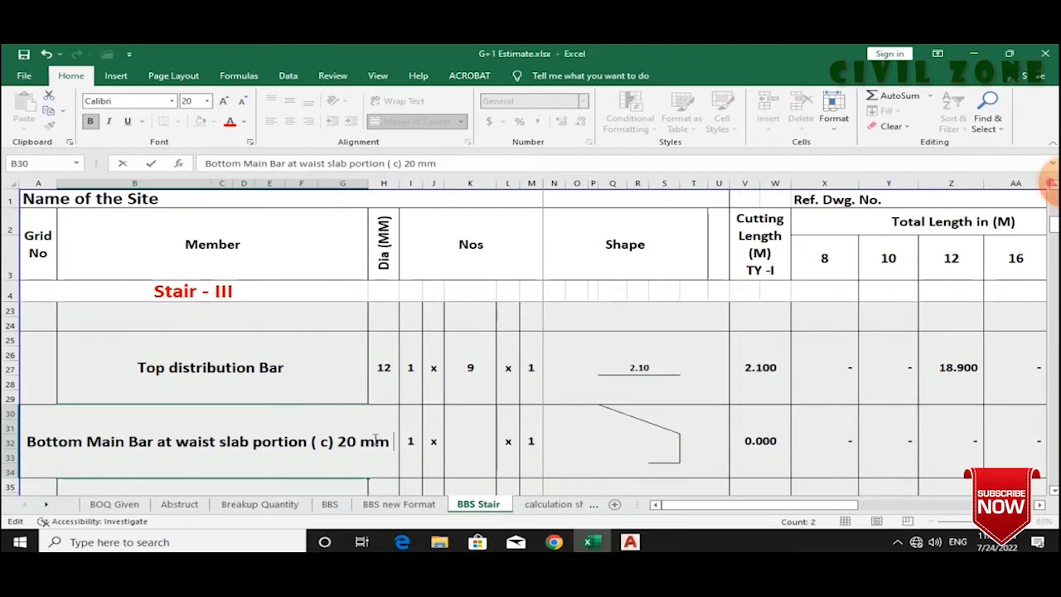
{"action": "type", "text": "250 c/c"}
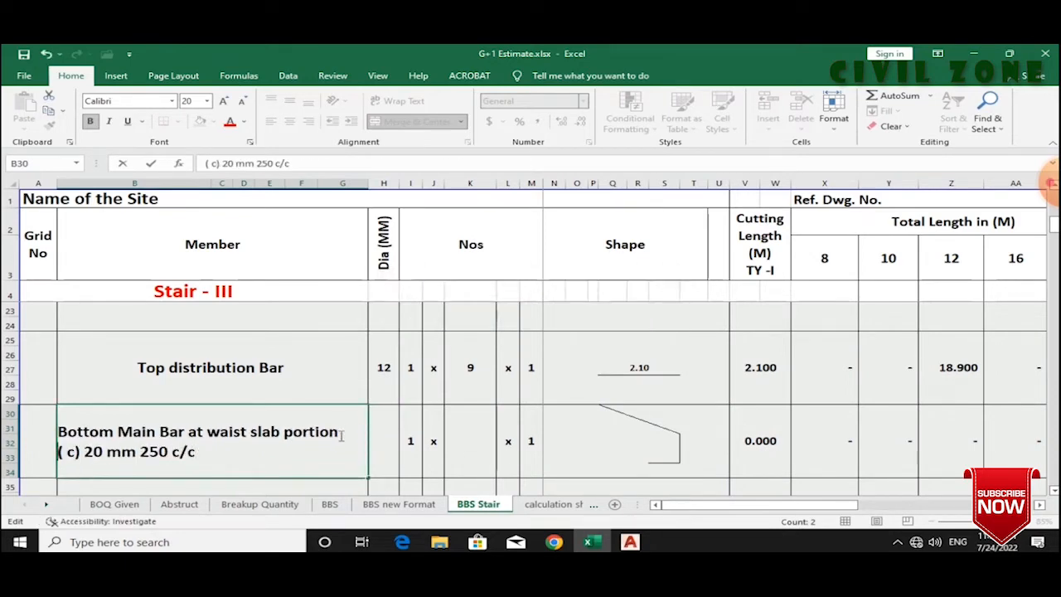
{"action": "left_click", "coordinate": [313, 401]}
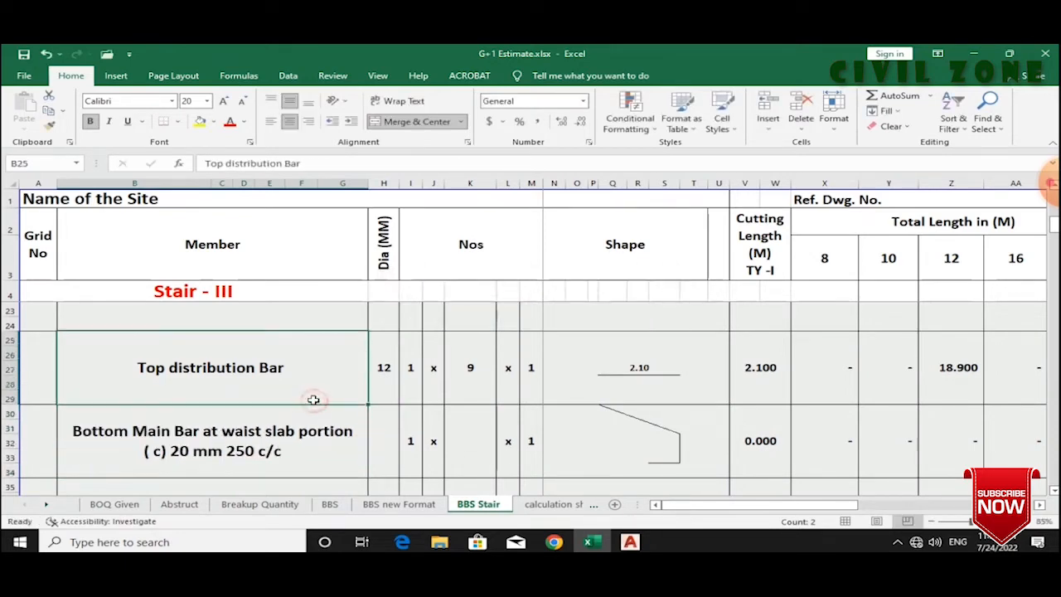
{"action": "double_click", "coordinate": [147, 451]}
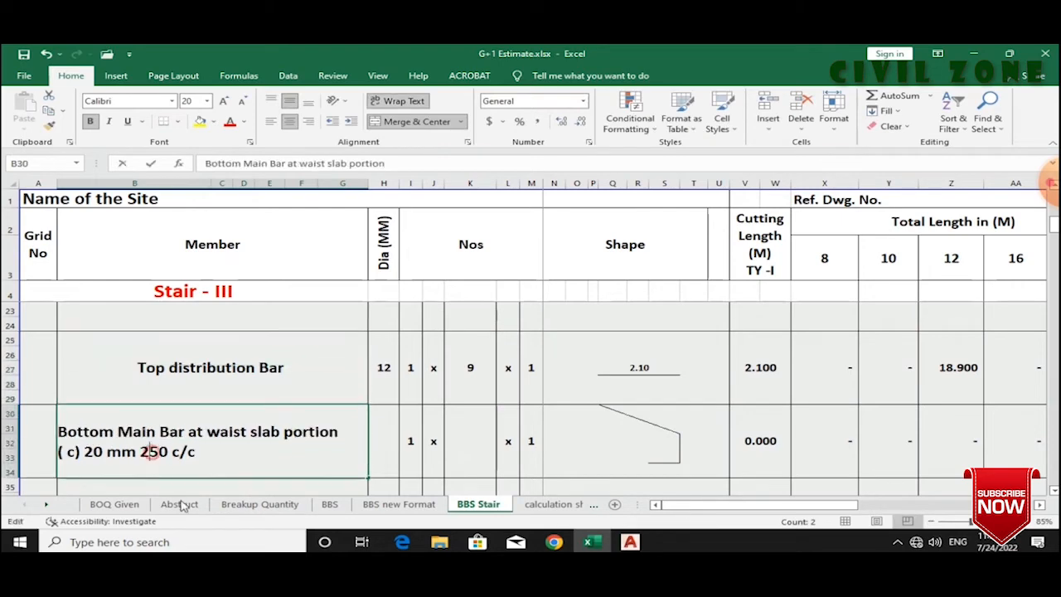
{"action": "left_click", "coordinate": [313, 388]}
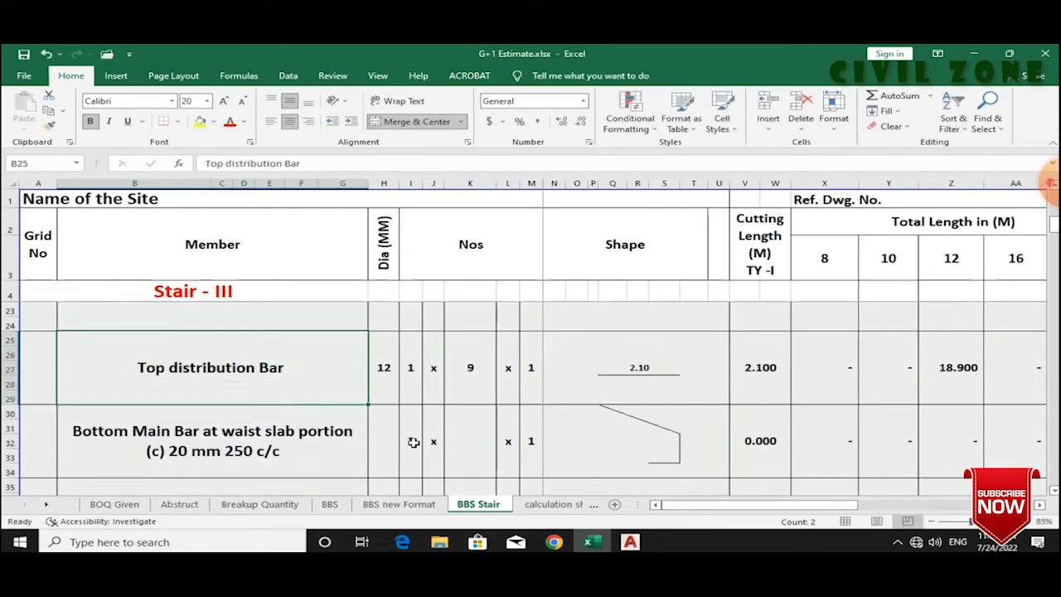
- Set bottom main bar (c)'s diameter to 20 and copy the top distribution bar's count formula into K30
{"action": "left_click", "coordinate": [393, 442]}
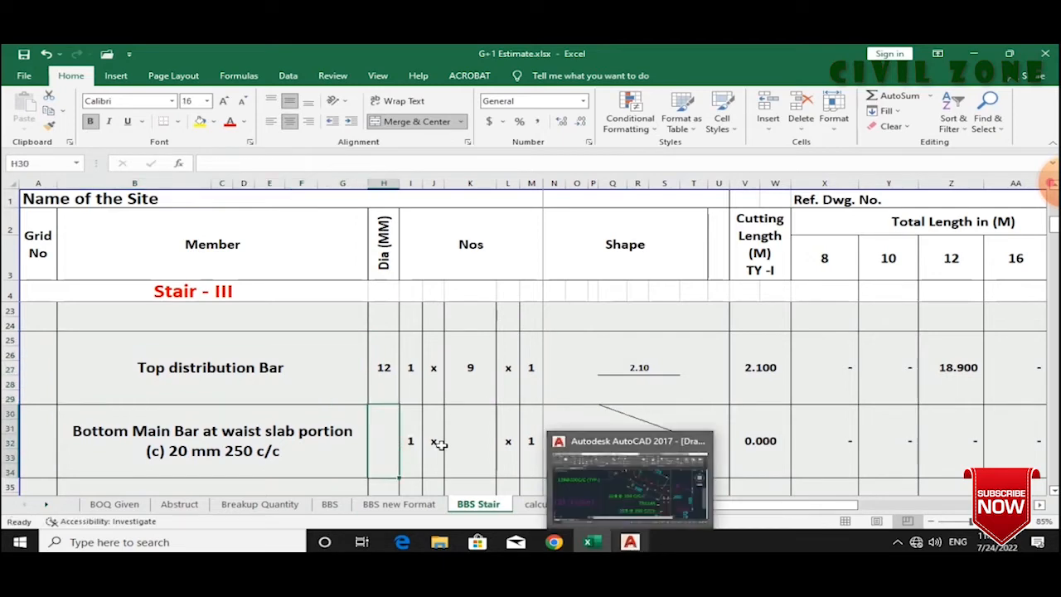
{"action": "type", "text": "20"}
{"action": "key", "text": "Tab"}
{"action": "key", "text": "Tab"}
{"action": "key", "text": "Tab"}
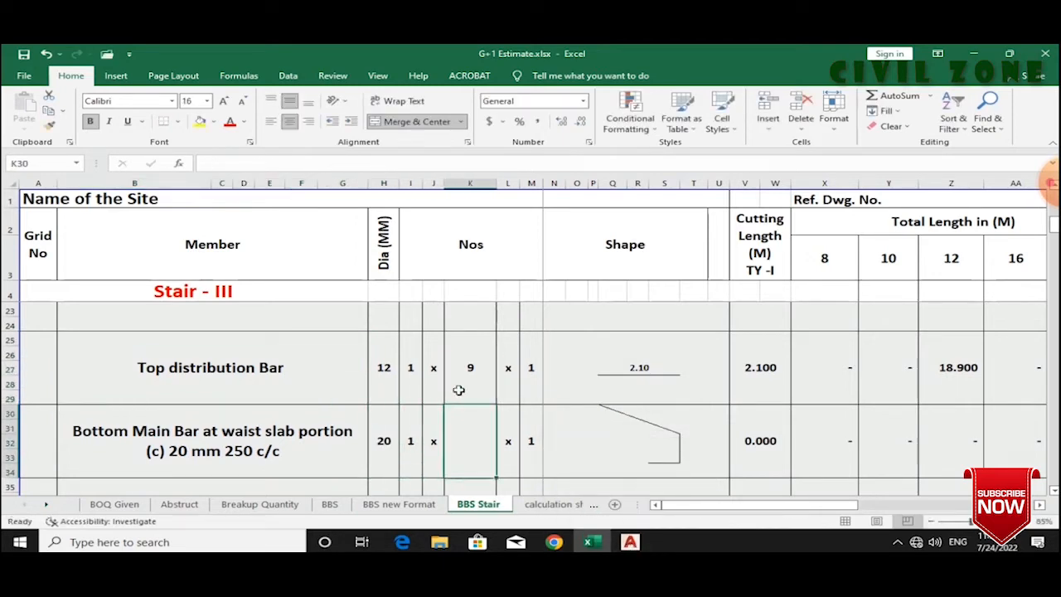
{"action": "left_click", "coordinate": [459, 390]}
{"action": "key", "text": "ctrl+c"}
{"action": "left_click", "coordinate": [459, 440]}
{"action": "key", "text": "ctrl+v"}
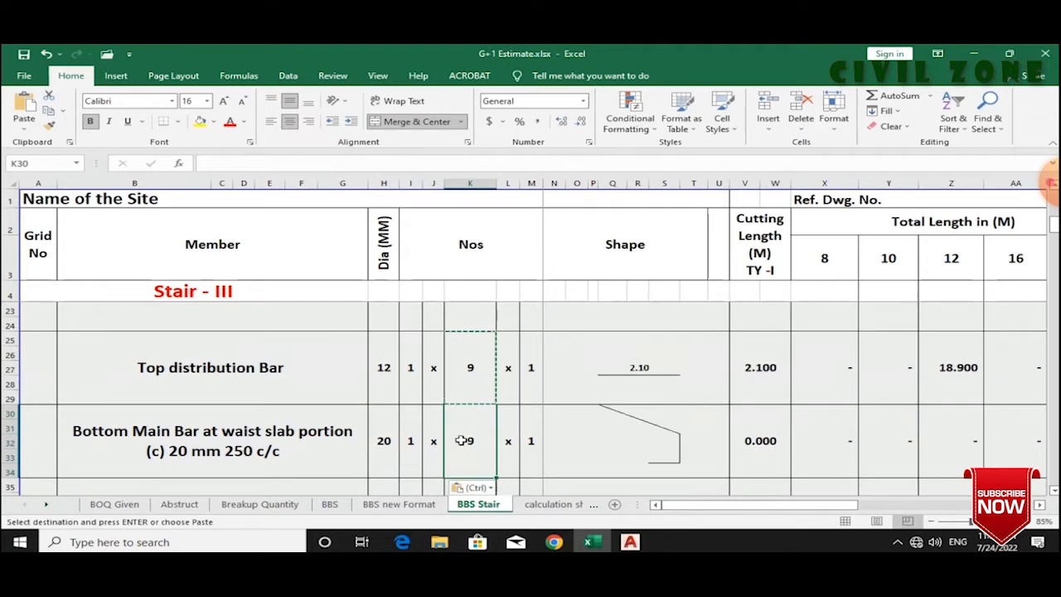
- Compare the count formula in K30 with bar (c)'s spacing callout and the lower part of the first-flight section in AutoCAD
{"action": "left_click", "coordinate": [630, 541]}
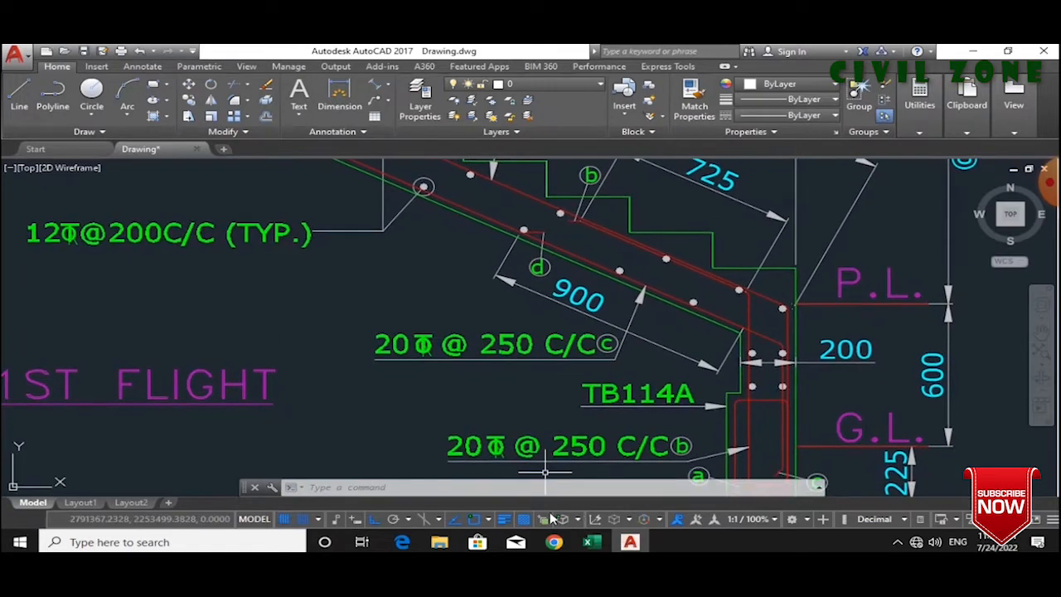
{"action": "left_click", "coordinate": [591, 541]}
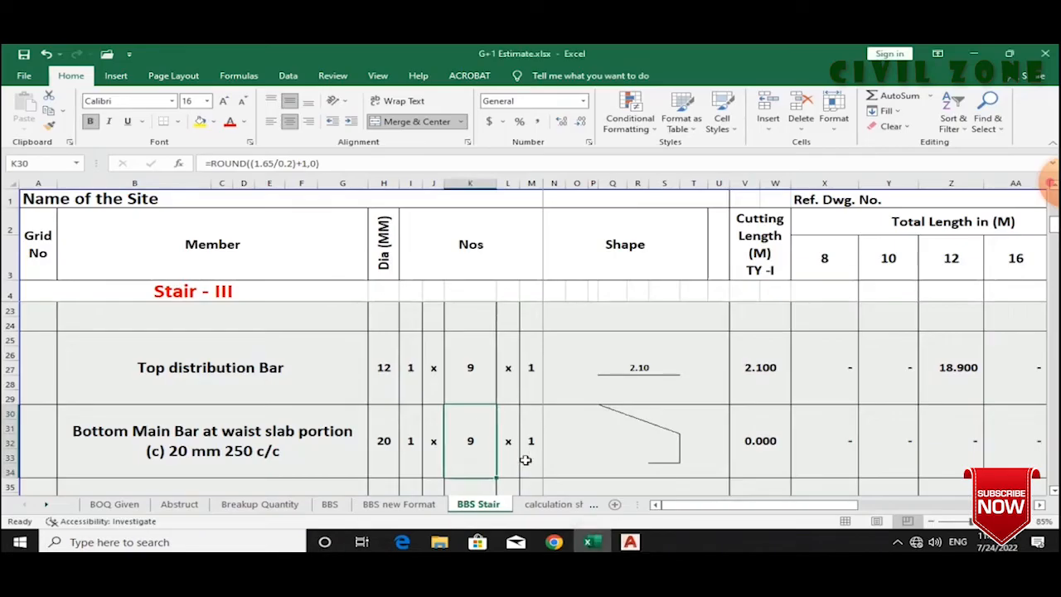
{"action": "left_click", "coordinate": [630, 542]}
{"action": "scroll", "coordinate": [617, 380], "scroll_direction": "down", "scroll_amount": 3}
{"action": "scroll", "coordinate": [618, 379], "scroll_direction": "up", "scroll_amount": 3}
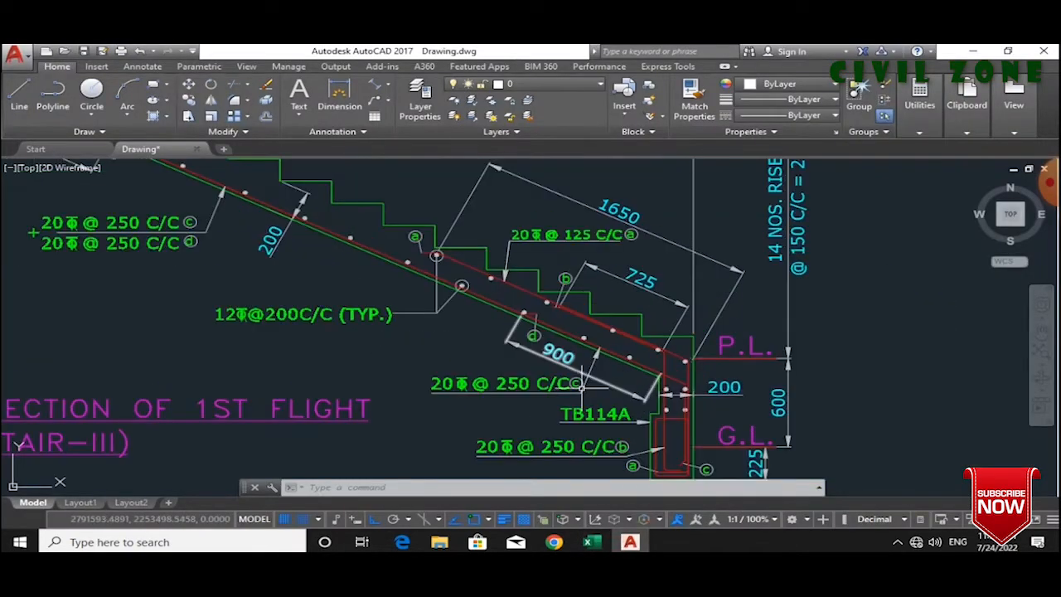
{"action": "scroll", "coordinate": [627, 359], "scroll_direction": "down", "scroll_amount": 3}
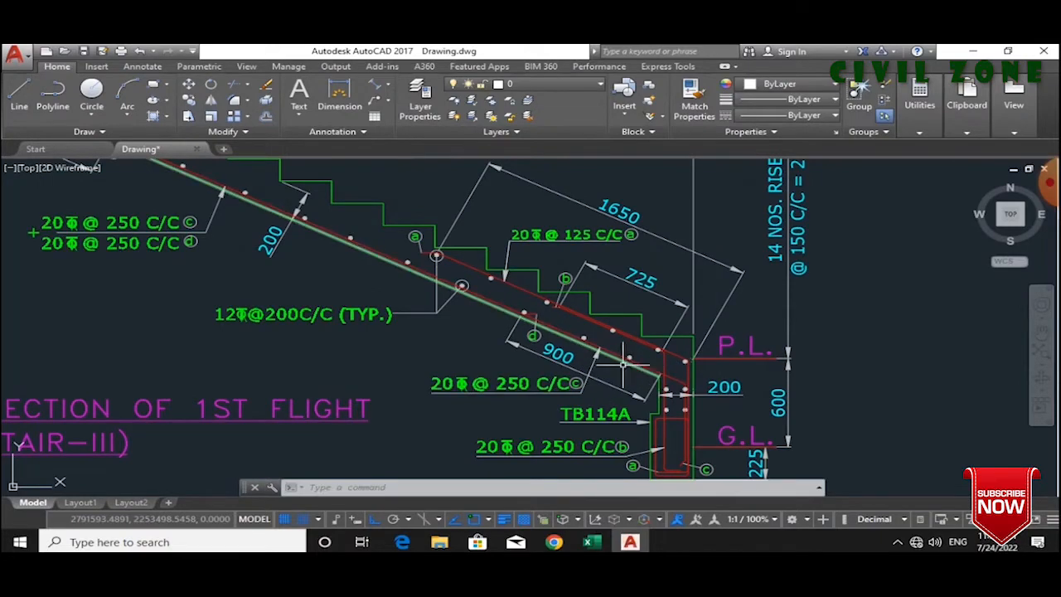
{"action": "scroll", "coordinate": [590, 357], "scroll_direction": "up", "scroll_amount": 3}
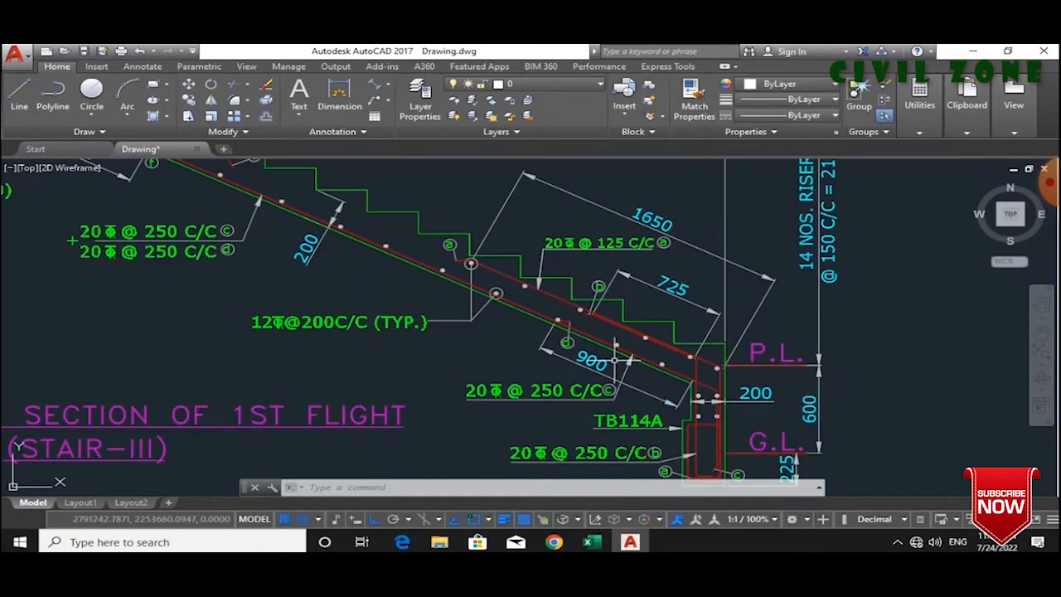
{"action": "scroll", "coordinate": [661, 377], "scroll_direction": "down", "scroll_amount": 3}
{"action": "scroll", "coordinate": [661, 377], "scroll_direction": "up", "scroll_amount": 2}
- Trace bar (c) in the AutoCAD section from its bottom hook in beam TB114A up the waist slab to the half landing by selecting its segments
{"action": "scroll", "coordinate": [692, 418], "scroll_direction": "up", "scroll_amount": 3}
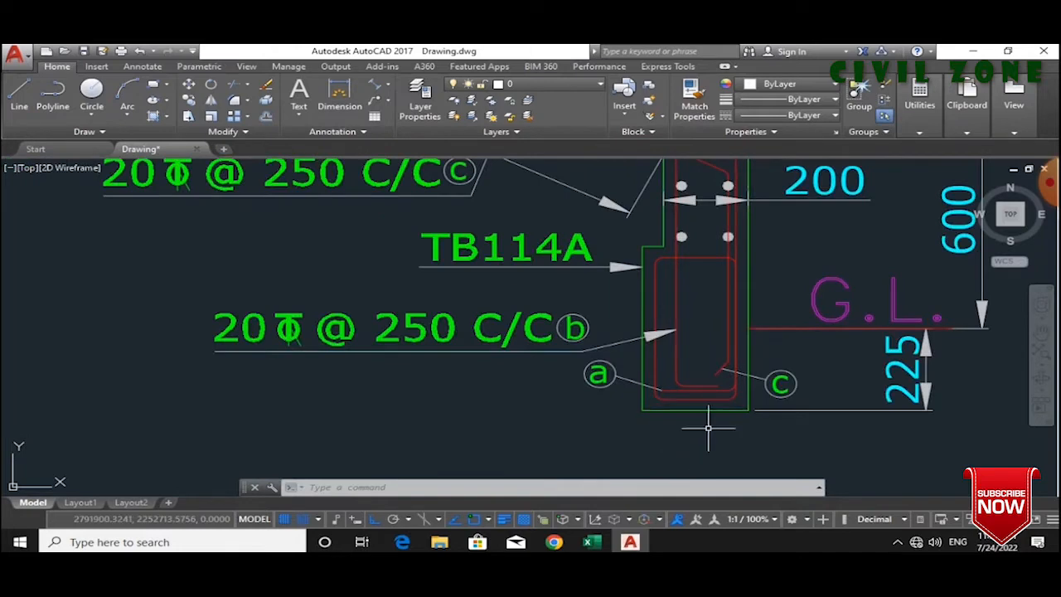
{"action": "scroll", "coordinate": [710, 361], "scroll_direction": "up", "scroll_amount": 2}
{"action": "left_click", "coordinate": [733, 344]}
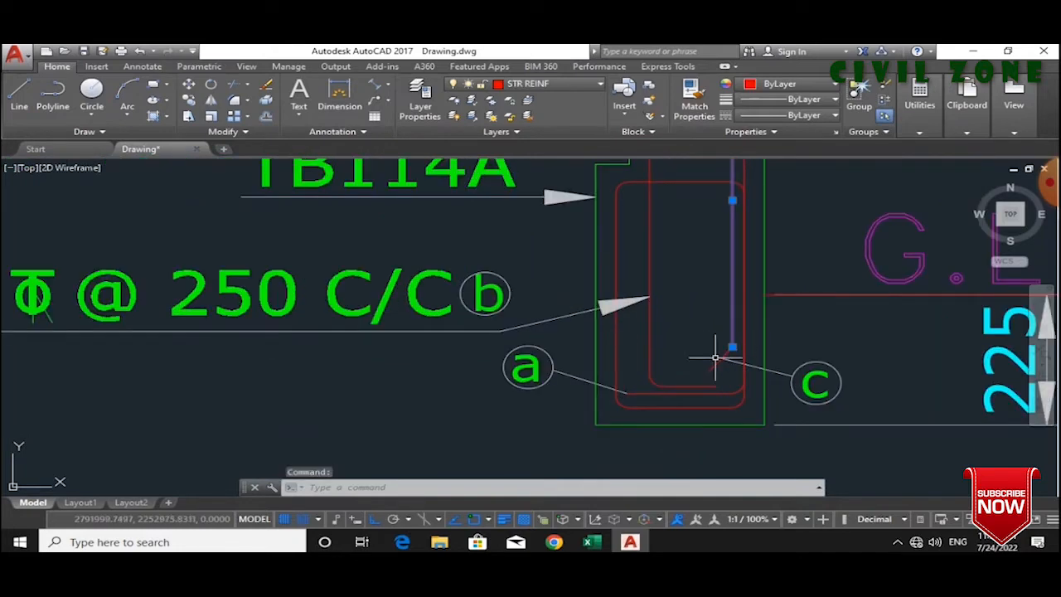
{"action": "scroll", "coordinate": [703, 415], "scroll_direction": "down", "scroll_amount": 3}
{"action": "scroll", "coordinate": [713, 305], "scroll_direction": "up", "scroll_amount": 5}
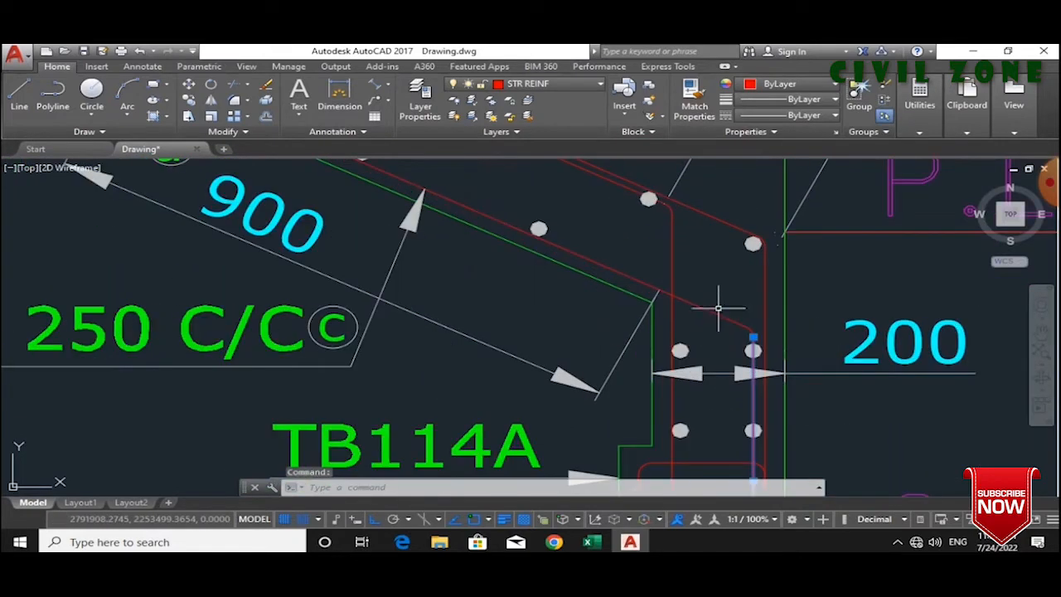
{"action": "scroll", "coordinate": [754, 338], "scroll_direction": "down", "scroll_amount": 4}
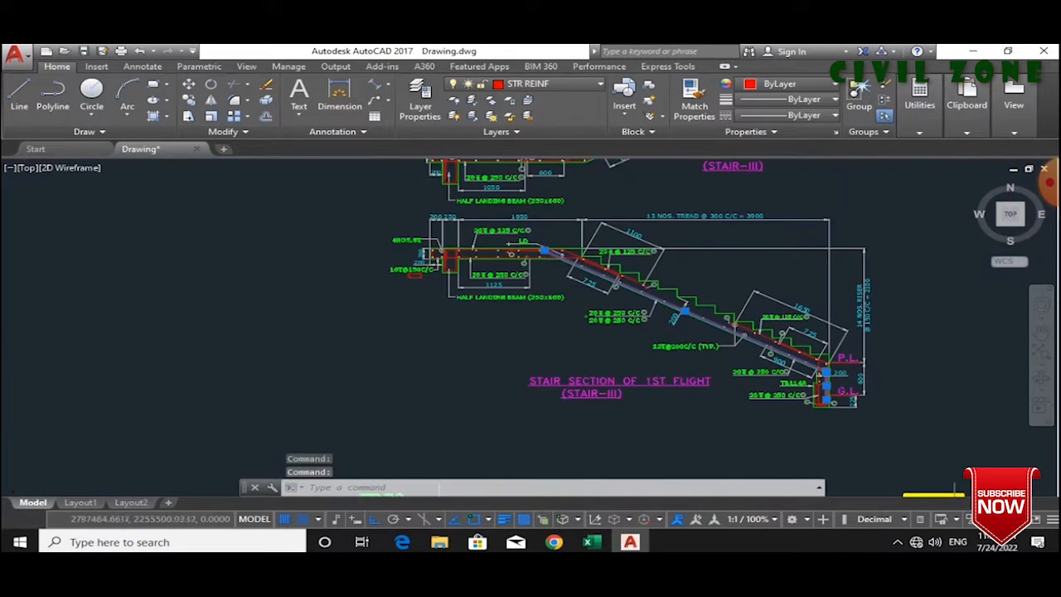
{"action": "scroll", "coordinate": [497, 232], "scroll_direction": "up", "scroll_amount": 5}
{"action": "scroll", "coordinate": [482, 226], "scroll_direction": "up", "scroll_amount": 2}
{"action": "left_click", "coordinate": [461, 234]}
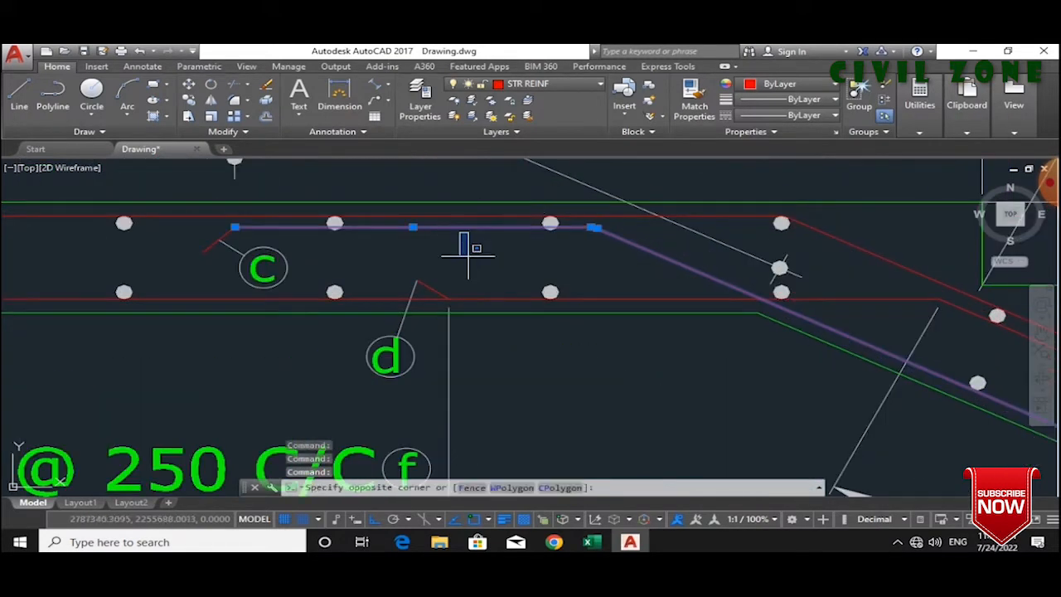
- Examine bar (c)'s bend into the half landing and its bottom hook in beam TB114A, and clear the selection
{"action": "scroll", "coordinate": [465, 240], "scroll_direction": "down", "scroll_amount": 4}
{"action": "key", "text": "Escape"}
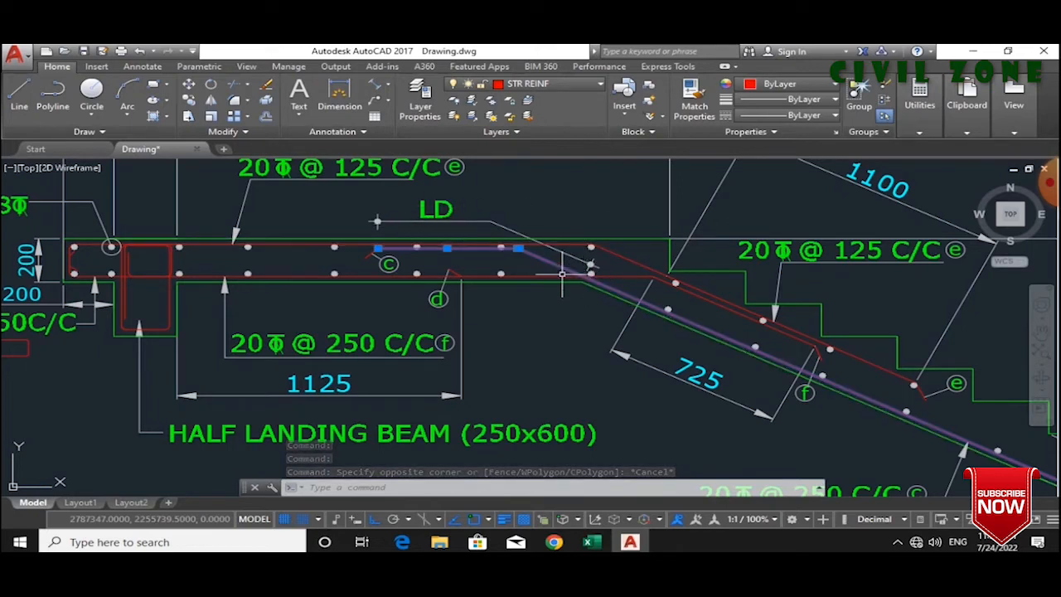
{"action": "scroll", "coordinate": [563, 275], "scroll_direction": "up", "scroll_amount": 5}
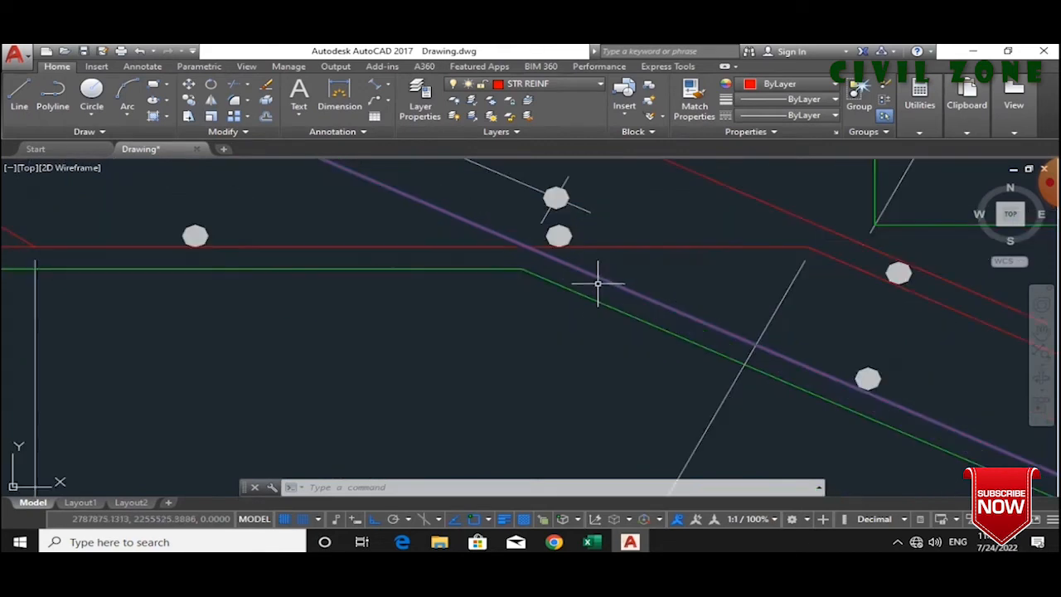
{"action": "scroll", "coordinate": [512, 267], "scroll_direction": "up", "scroll_amount": 4}
{"action": "scroll", "coordinate": [587, 343], "scroll_direction": "down", "scroll_amount": 4}
{"action": "scroll", "coordinate": [586, 342], "scroll_direction": "down", "scroll_amount": 5}
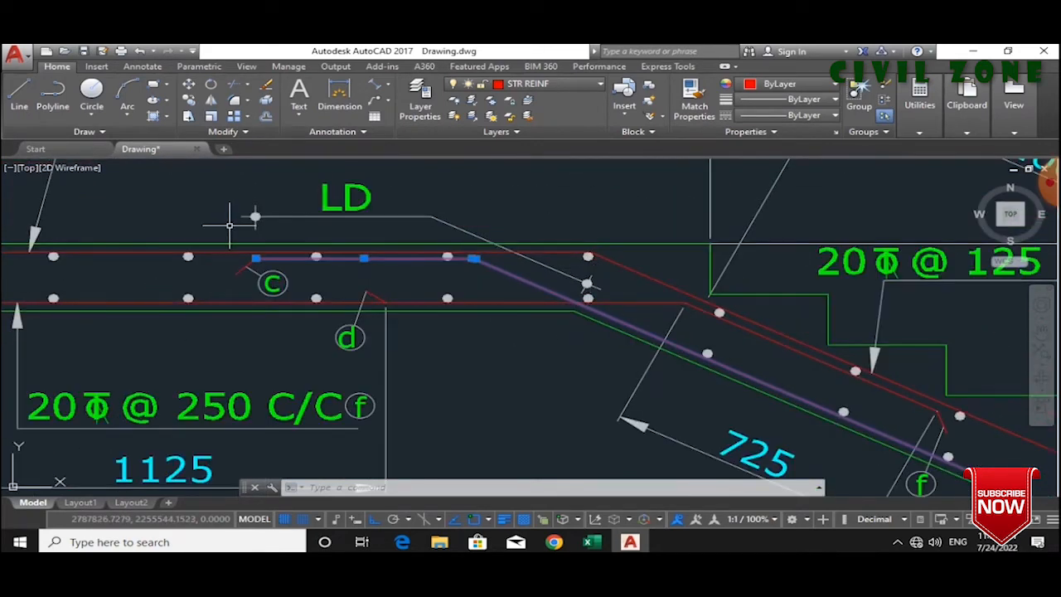
{"action": "scroll", "coordinate": [229, 224], "scroll_direction": "down", "scroll_amount": 5}
{"action": "scroll", "coordinate": [740, 437], "scroll_direction": "down", "scroll_amount": 2}
{"action": "scroll", "coordinate": [707, 418], "scroll_direction": "up", "scroll_amount": 2}
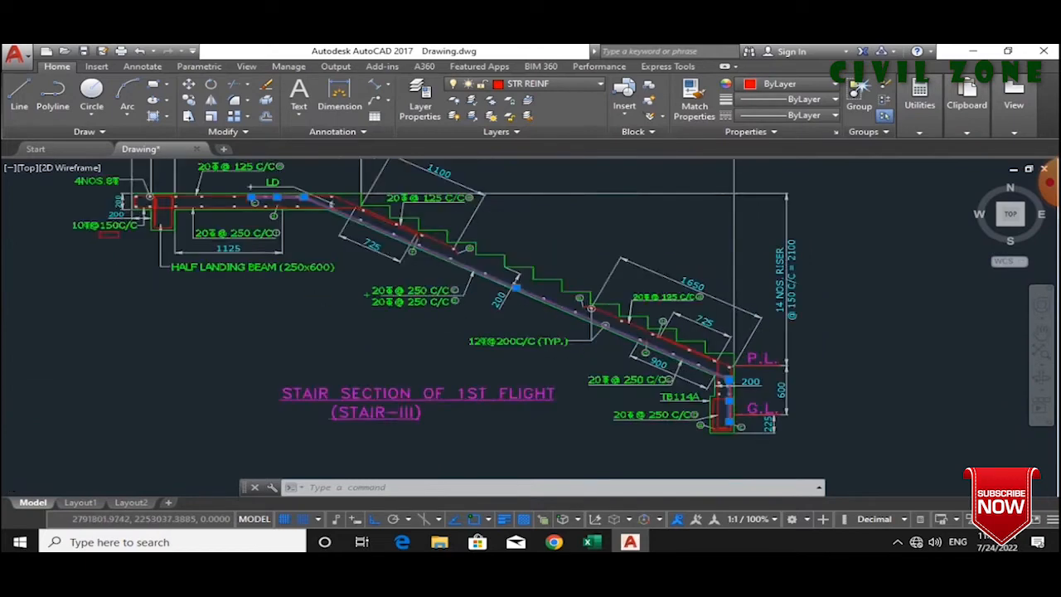
{"action": "scroll", "coordinate": [721, 413], "scroll_direction": "up", "scroll_amount": 3}
{"action": "left_click", "coordinate": [735, 439]}
{"action": "key", "text": "Escape"}
{"action": "key", "text": "Escape"}
{"action": "key", "text": "Escape"}
{"action": "scroll", "coordinate": [735, 440], "scroll_direction": "up", "scroll_amount": 4}
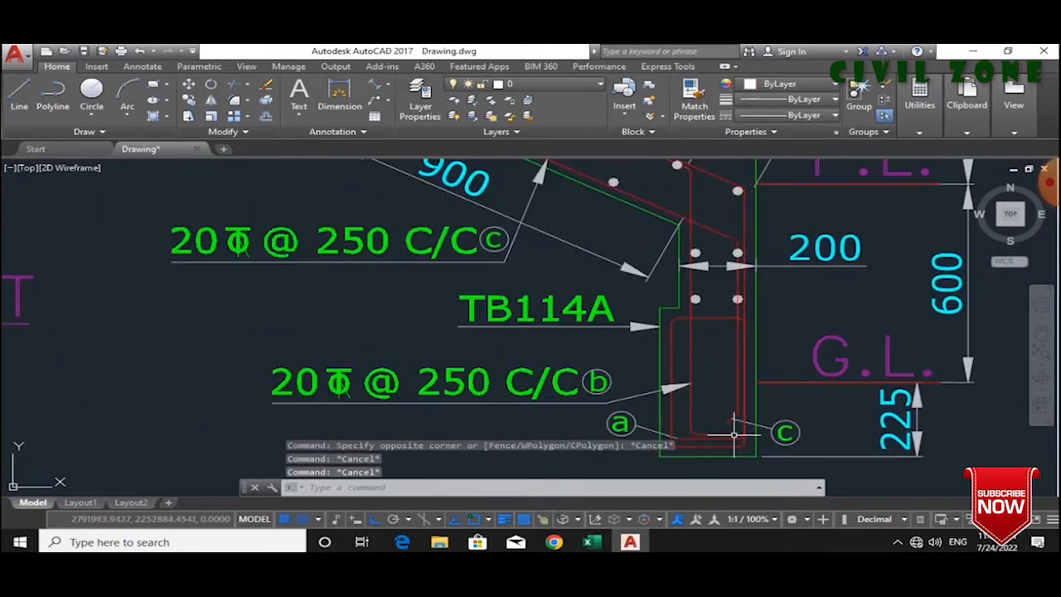
- Switch to Excel and change bar (c)'s count formula in K30 to =ROUND((2/0.25)+1,0)
{"action": "key", "text": "alt+Tab"}
{"action": "left_click", "coordinate": [666, 471]}
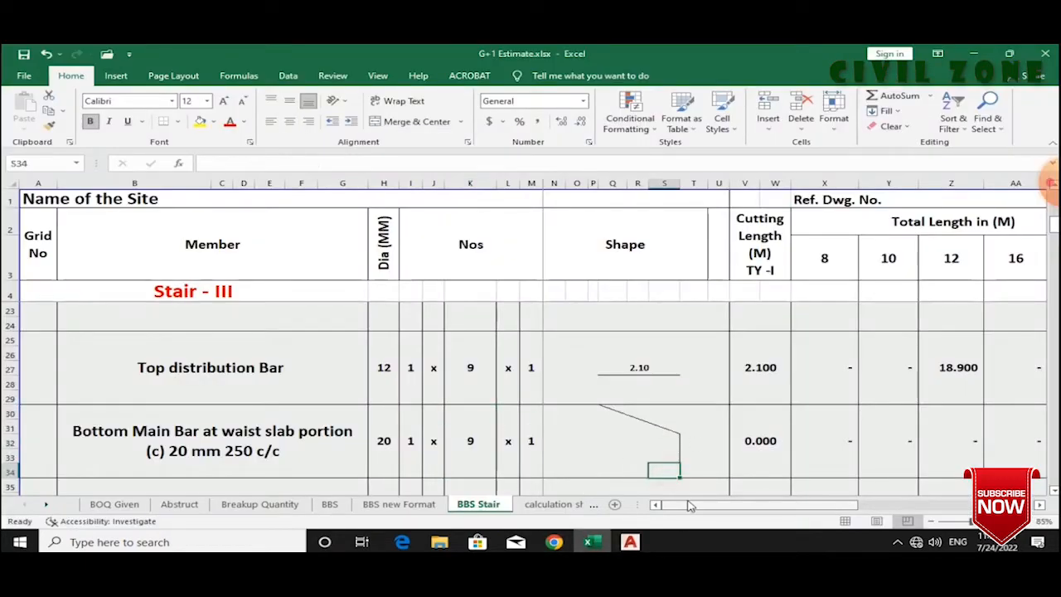
{"action": "left_click", "coordinate": [452, 453]}
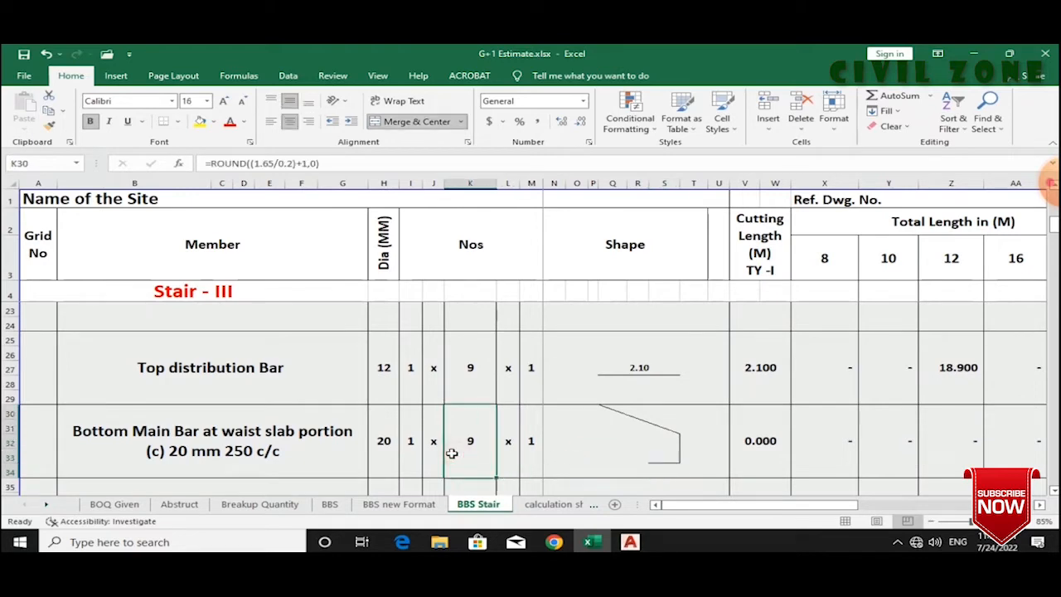
{"action": "left_click", "coordinate": [274, 163]}
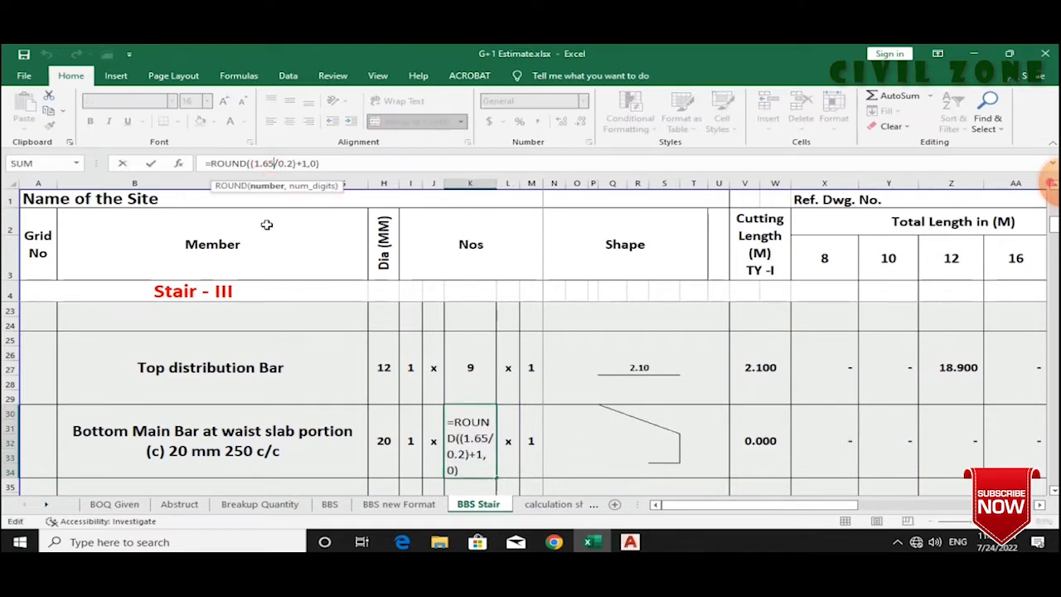
{"action": "key", "text": "BackSpace"}
{"action": "key", "text": "BackSpace"}
{"action": "type", "text": "2"}
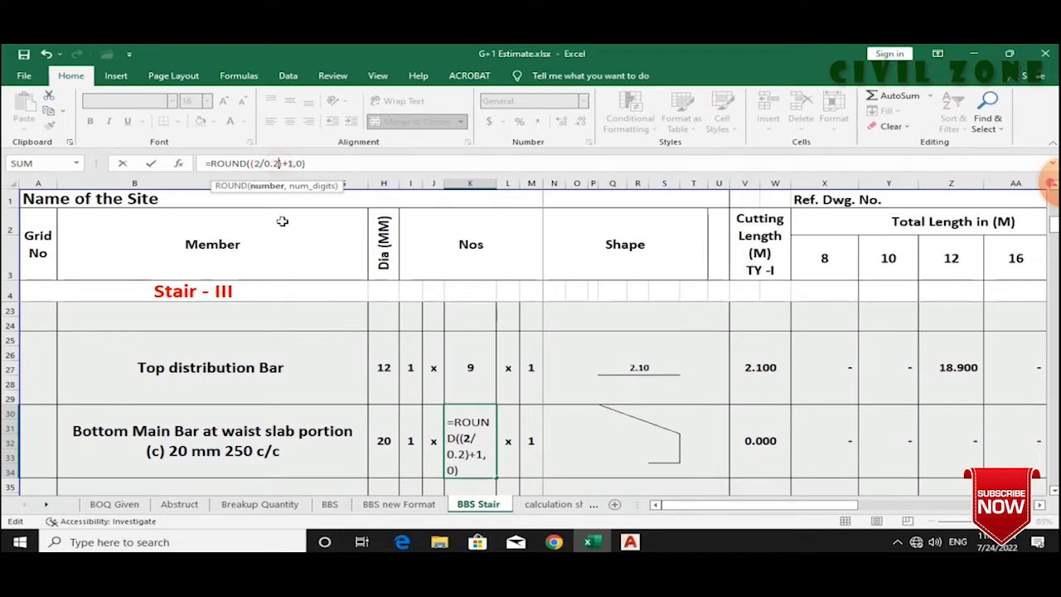
{"action": "key", "text": "Return"}
{"action": "left_click", "coordinate": [466, 450]}
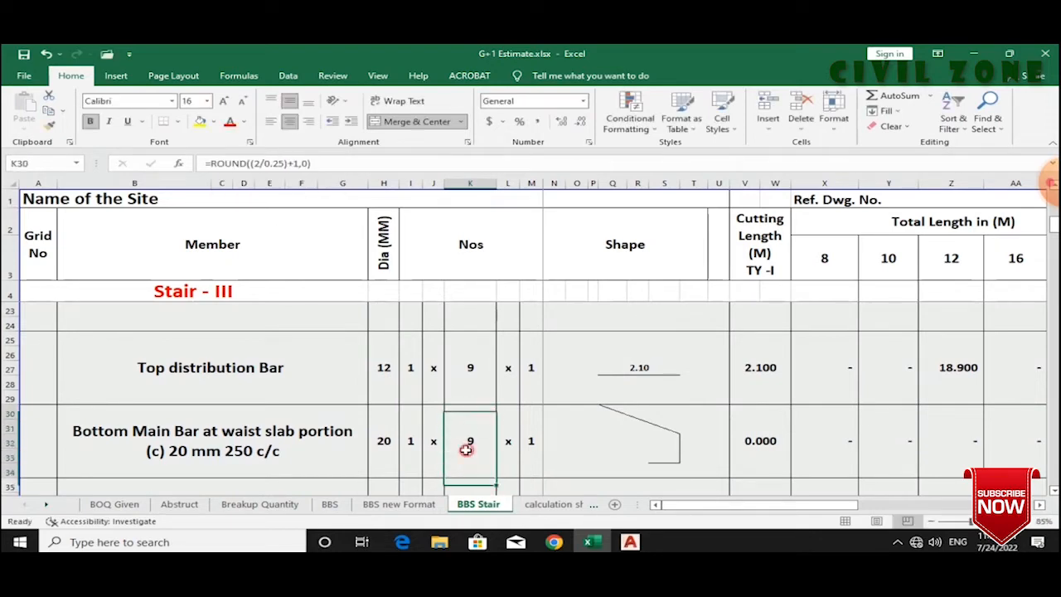
- Enter the formula =0.25-0.05-0.05 in S34 as the length of bar (c)'s bottom horizontal leg
{"action": "left_click", "coordinate": [529, 452]}
{"action": "left_click", "coordinate": [487, 450]}
{"action": "left_click", "coordinate": [536, 448]}
{"action": "left_click", "coordinate": [613, 441]}
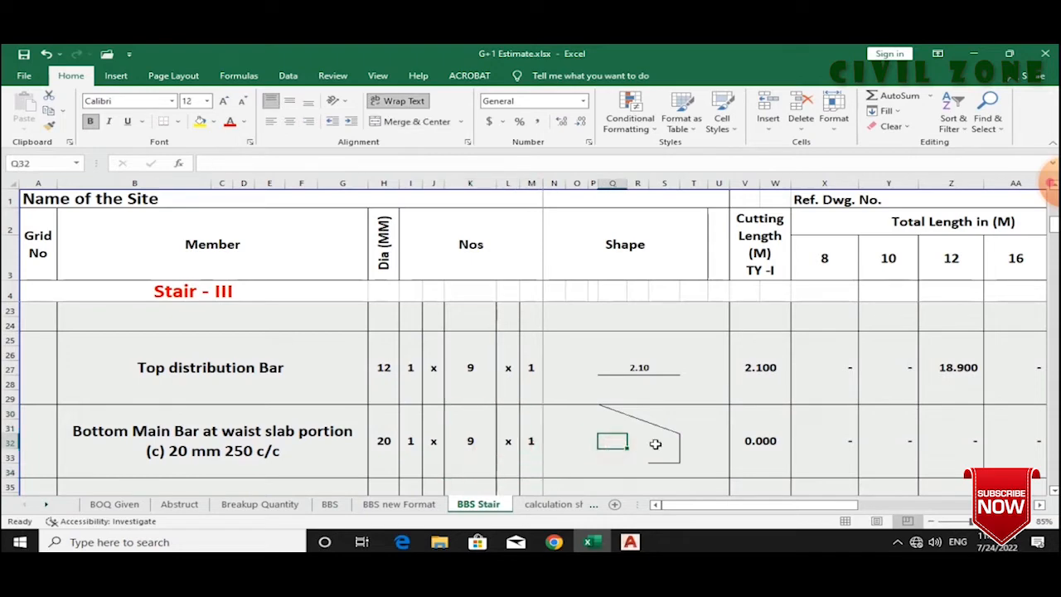
{"action": "left_click", "coordinate": [654, 470]}
{"action": "type", "text": "=0"}
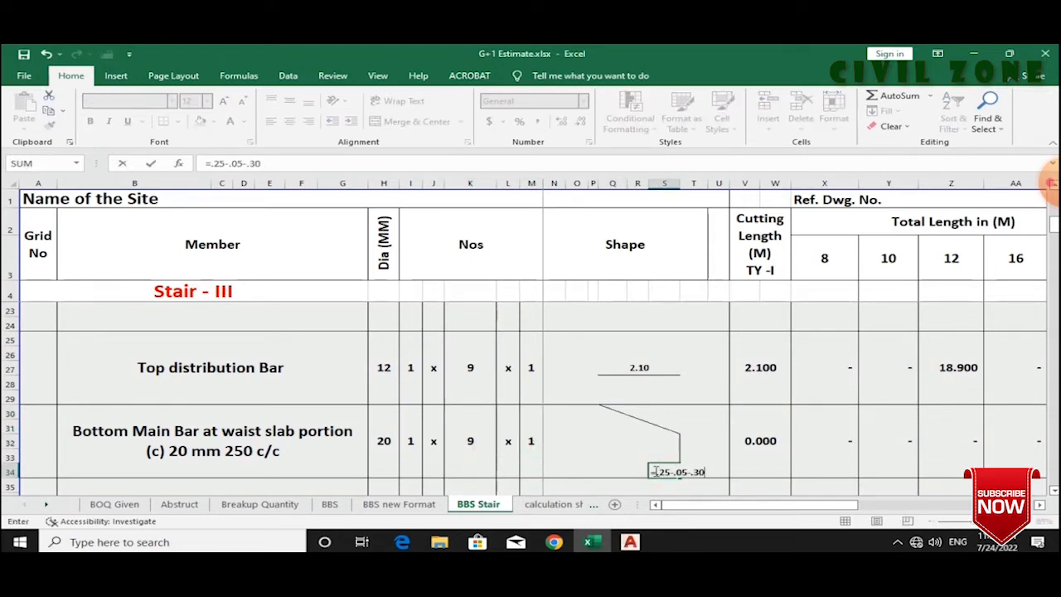
{"action": "type", "text": ".25-0.05-0.5"}
{"action": "key", "text": "Return"}
{"action": "left_click", "coordinate": [665, 471]}
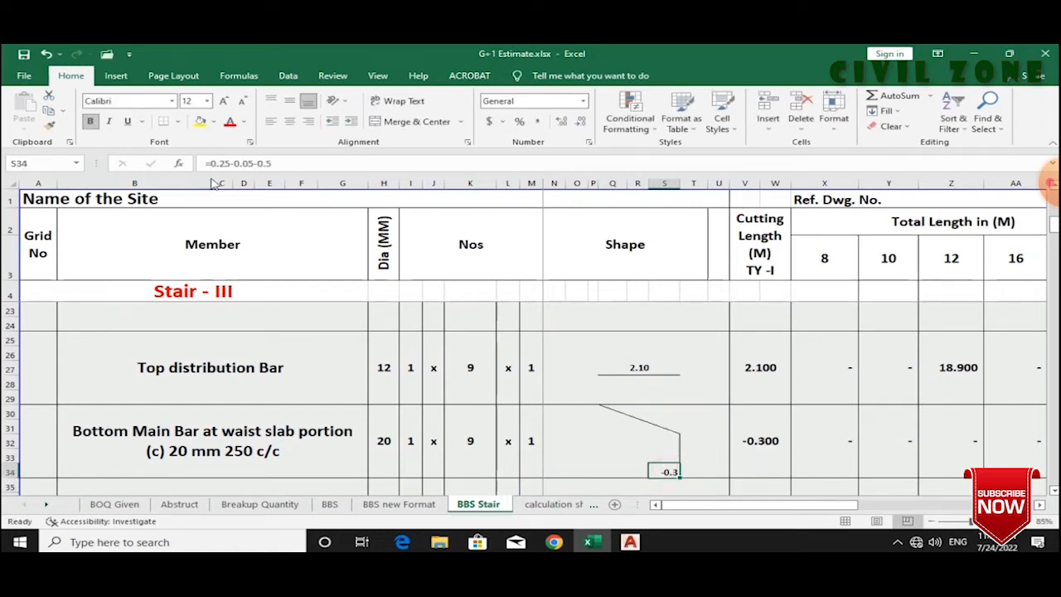
{"action": "left_click", "coordinate": [265, 163]}
{"action": "type", "text": "0"}
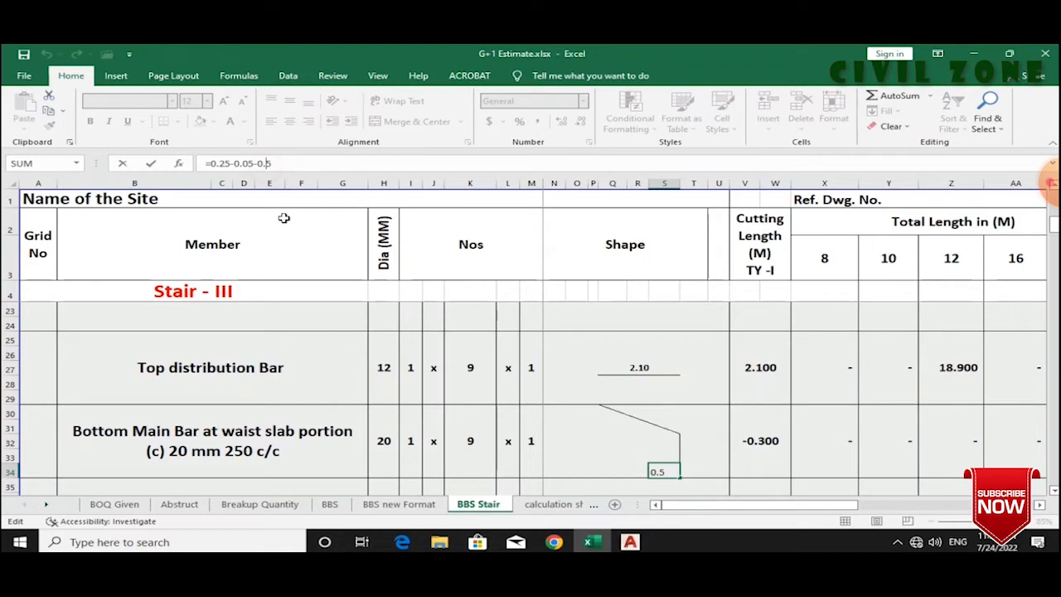
{"action": "key", "text": "Return"}
- Switch to AutoCAD and select bar (c)'s vertical leg in beam TB114A to inspect its extent
{"action": "left_click", "coordinate": [630, 542]}
{"action": "scroll", "coordinate": [682, 441], "scroll_direction": "up", "scroll_amount": 5}
{"action": "scroll", "coordinate": [683, 441], "scroll_direction": "down", "scroll_amount": 4}
{"action": "scroll", "coordinate": [746, 383], "scroll_direction": "up", "scroll_amount": 3}
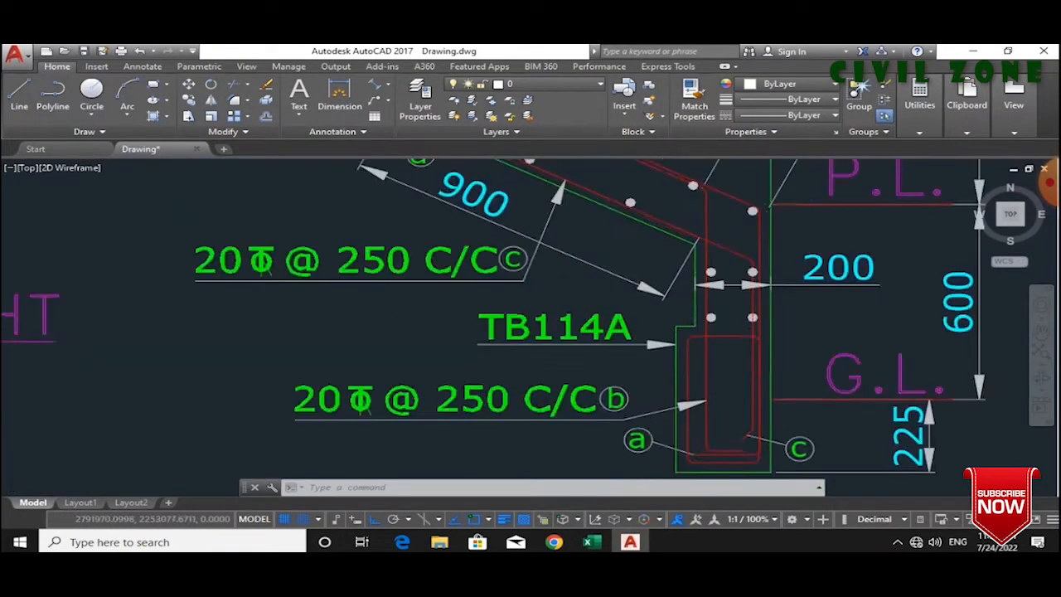
{"action": "left_click", "coordinate": [753, 392]}
{"action": "scroll", "coordinate": [754, 391], "scroll_direction": "down", "scroll_amount": 4}
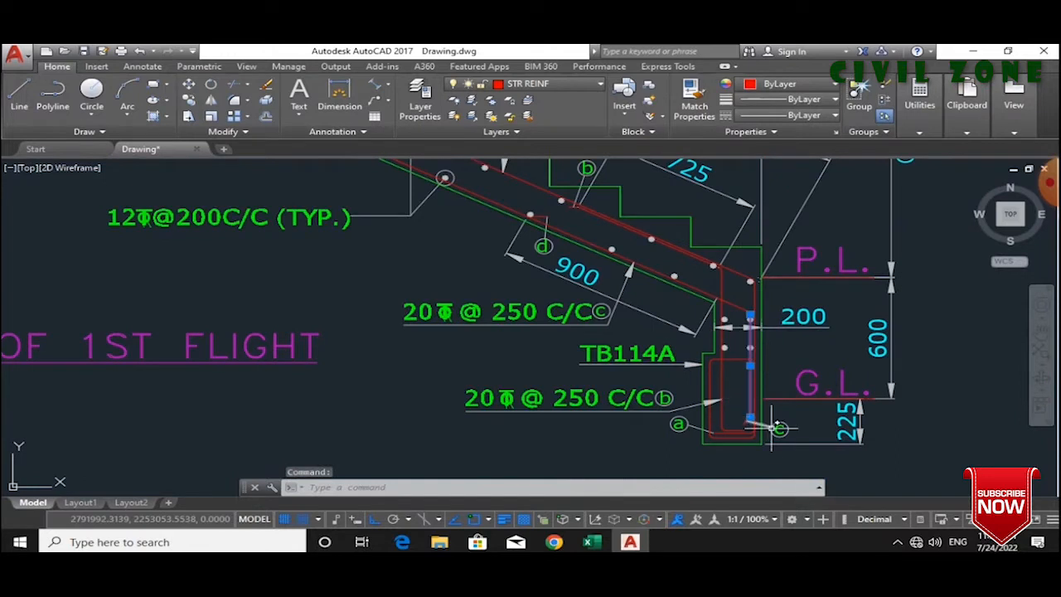
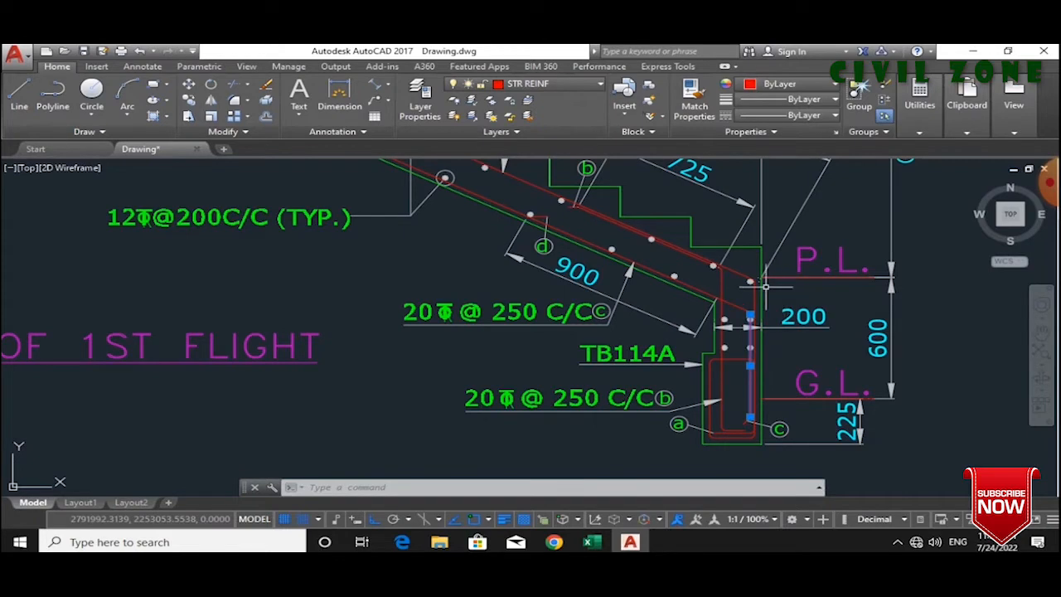
- Measure the vertical offset from bar (c)'s upper bend to the top bar's bend with a temporary dimension
{"action": "scroll", "coordinate": [756, 282], "scroll_direction": "up", "scroll_amount": 2}
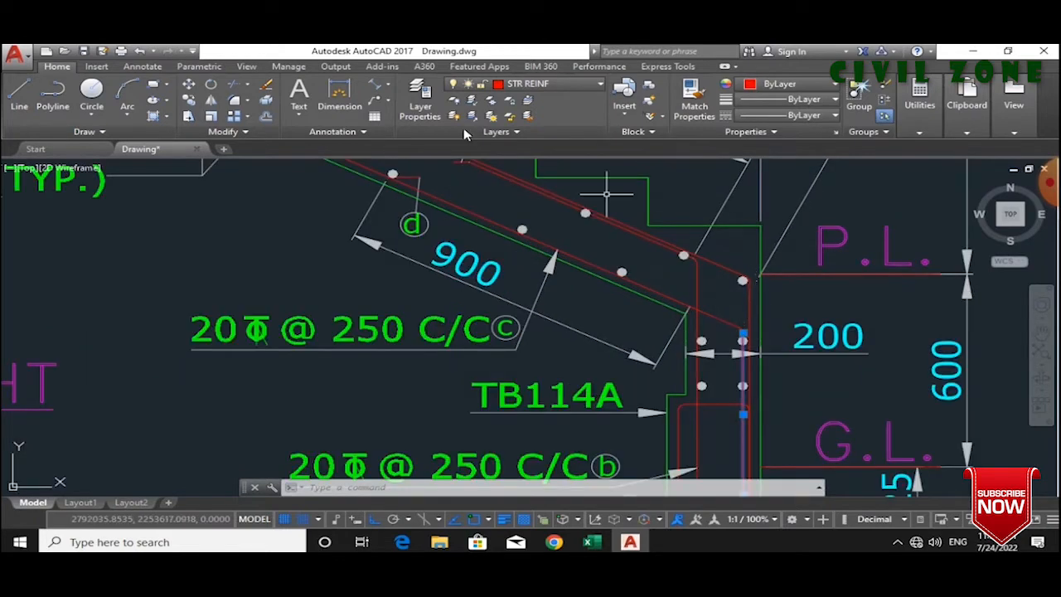
{"action": "left_click", "coordinate": [340, 99]}
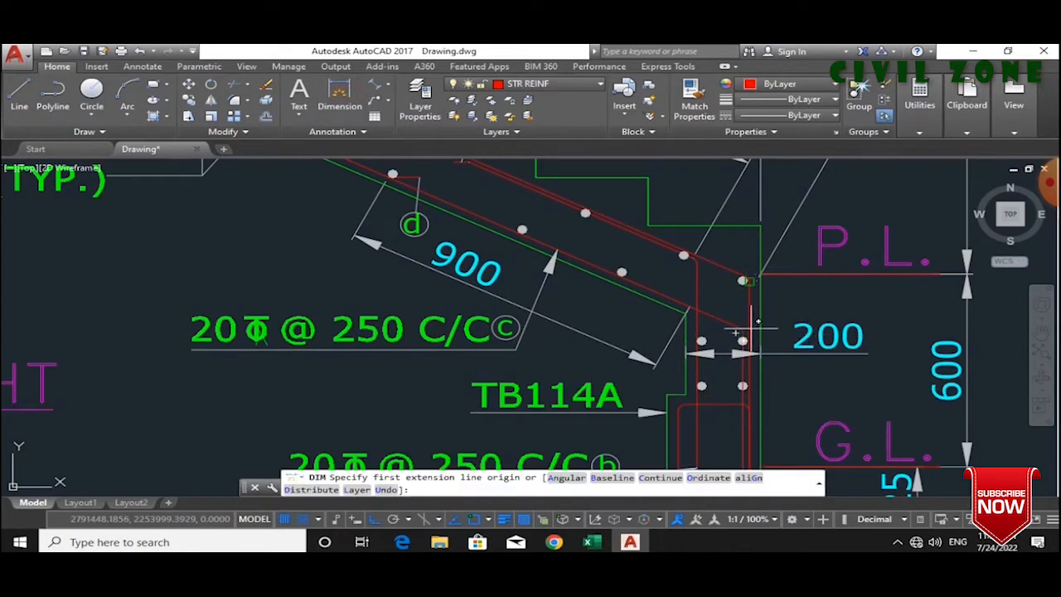
{"action": "left_click", "coordinate": [751, 323]}
{"action": "left_click", "coordinate": [746, 277]}
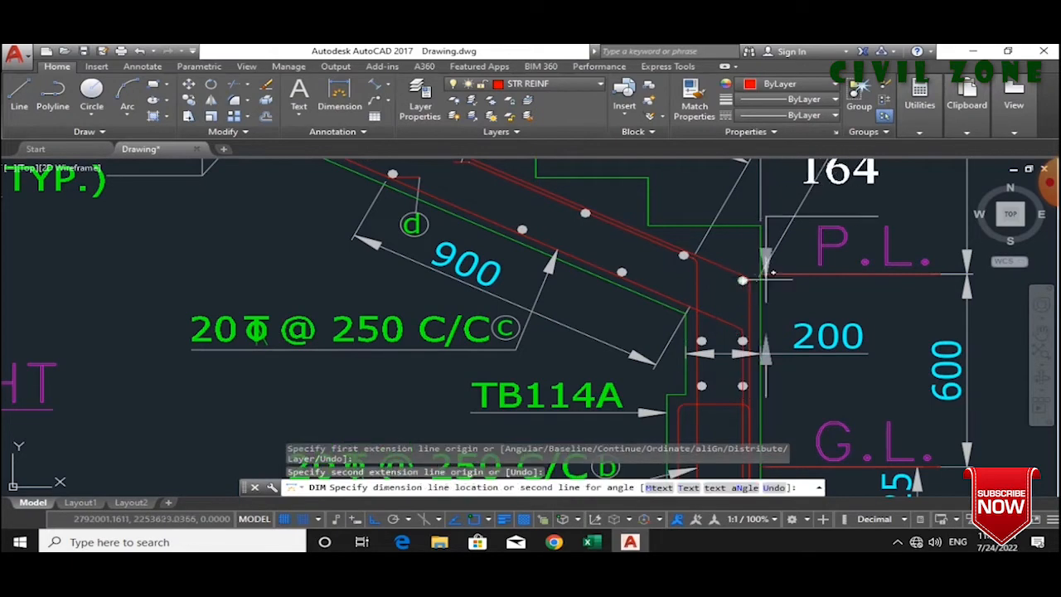
{"action": "scroll", "coordinate": [825, 318], "scroll_direction": "down", "scroll_amount": 4}
{"action": "key", "text": "Escape"}
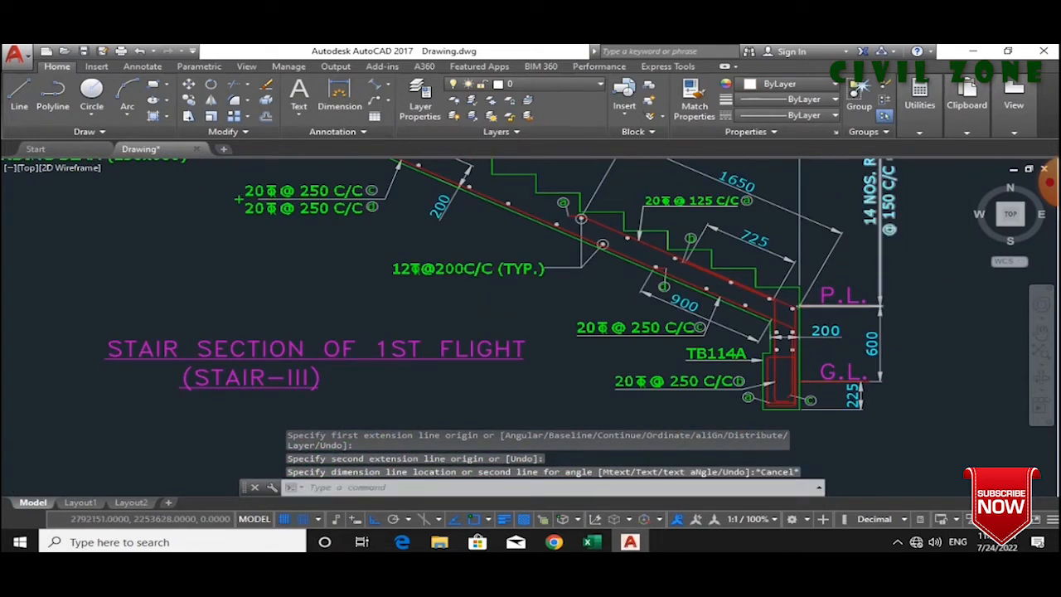
{"action": "scroll", "coordinate": [819, 305], "scroll_direction": "up", "scroll_amount": 2}
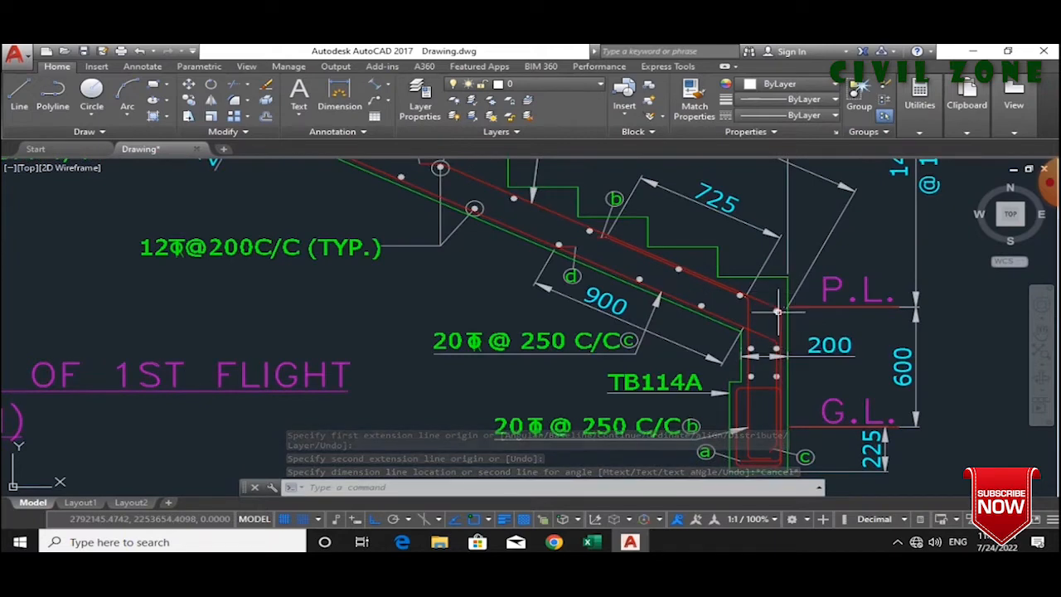
- Switch to Excel and enter =0.225+0.6-0.05 in T31 as the length of bar (c)'s vertical leg
{"action": "left_click", "coordinate": [592, 543]}
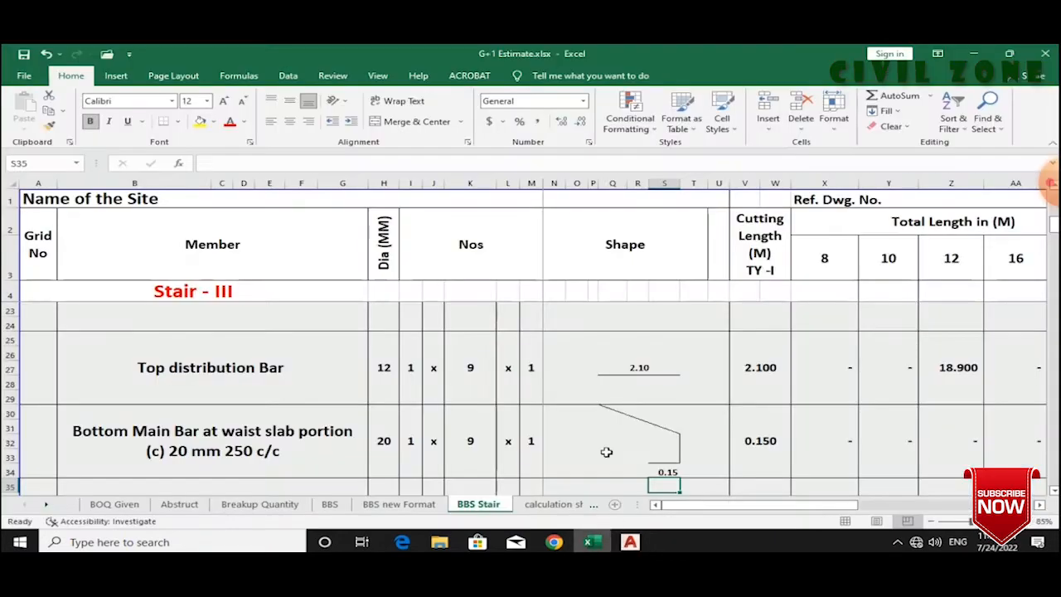
{"action": "left_click", "coordinate": [682, 454]}
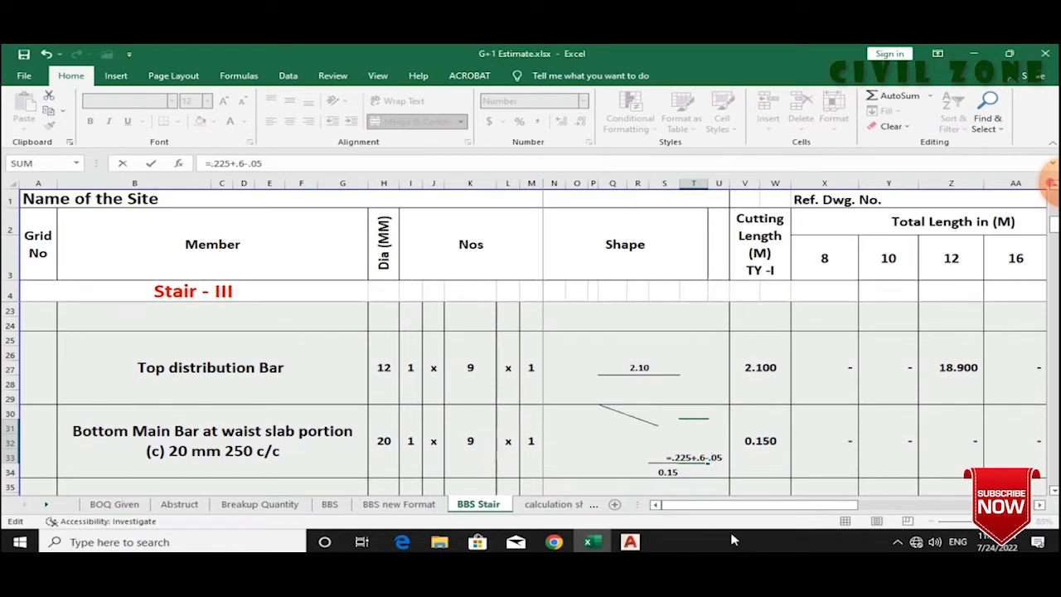
{"action": "key", "text": "Return"}
- Recheck the vertical leg in the AutoCAD section, then extend its Excel formula in T31 to =0.225+0.6-0.05-0.2
{"action": "left_click", "coordinate": [630, 542]}
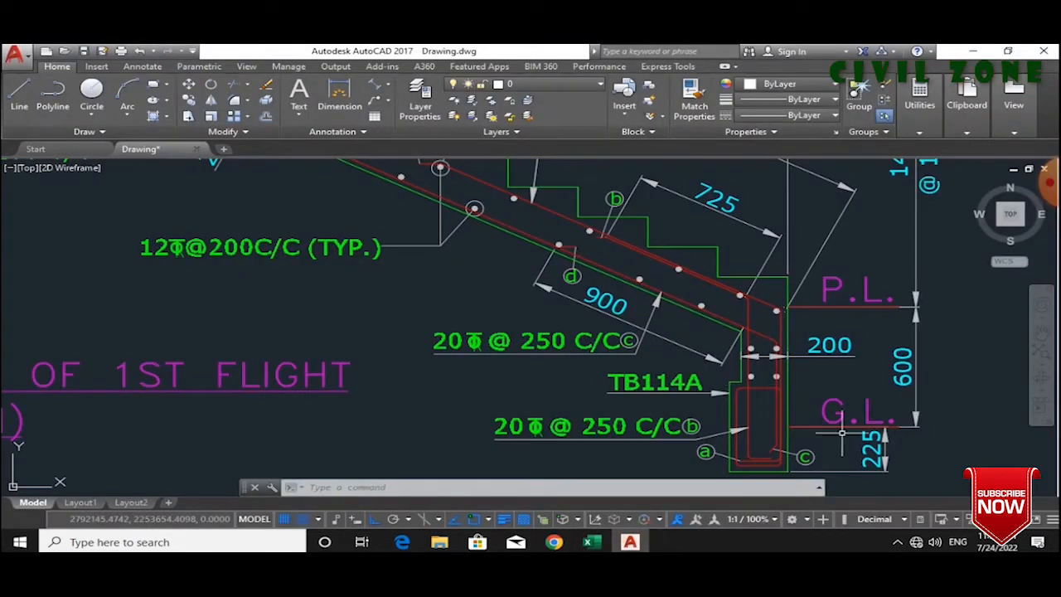
{"action": "scroll", "coordinate": [760, 424], "scroll_direction": "up", "scroll_amount": 2}
{"action": "scroll", "coordinate": [761, 425], "scroll_direction": "down", "scroll_amount": 2}
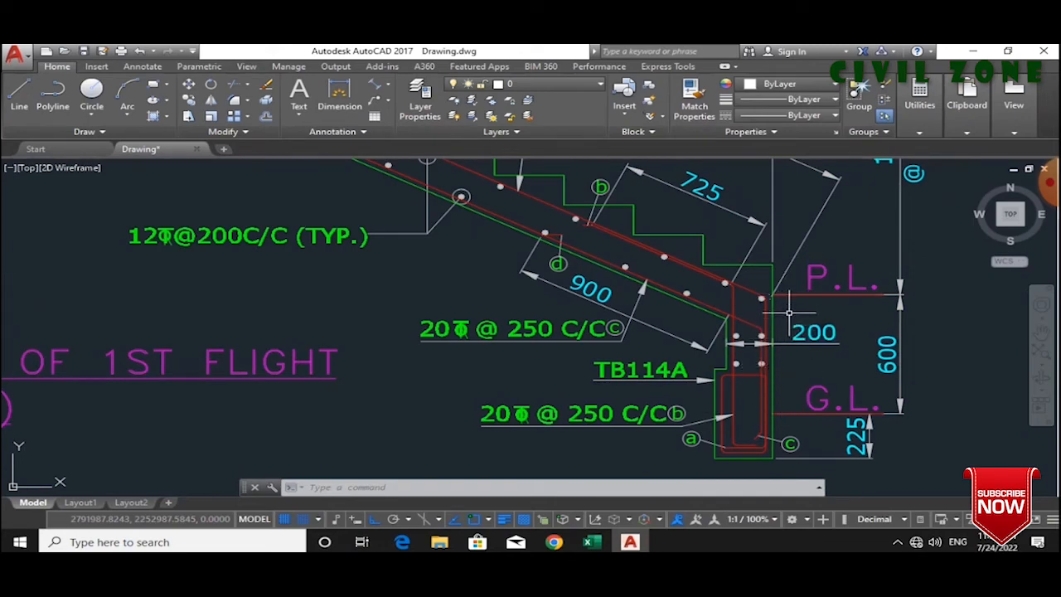
{"action": "left_click", "coordinate": [590, 542]}
{"action": "double_click", "coordinate": [695, 448]}
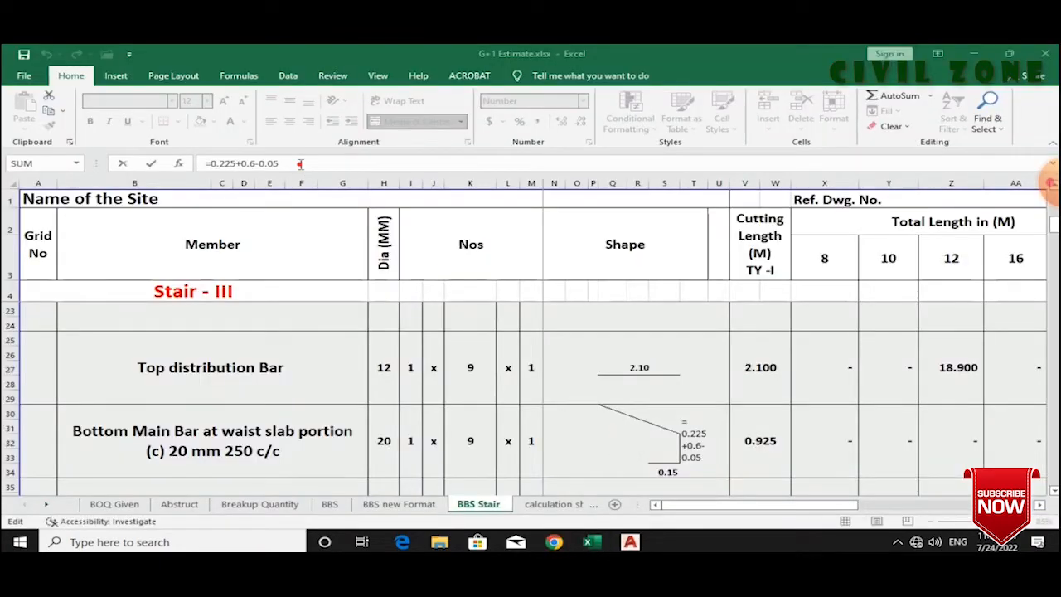
{"action": "left_click", "coordinate": [300, 164]}
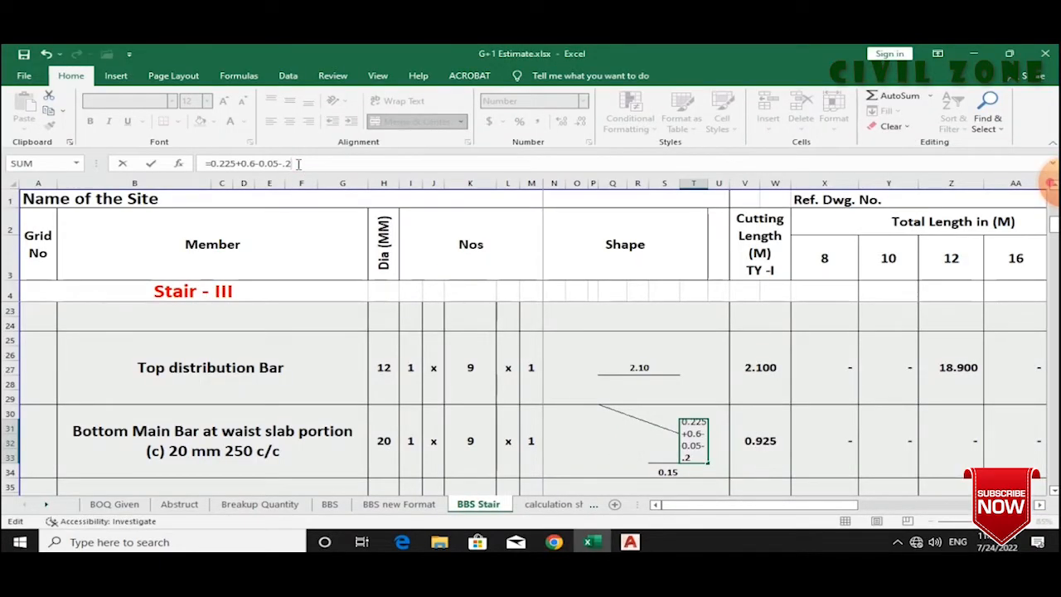
{"action": "type", "text": "-.2"}
{"action": "key", "text": "Return"}
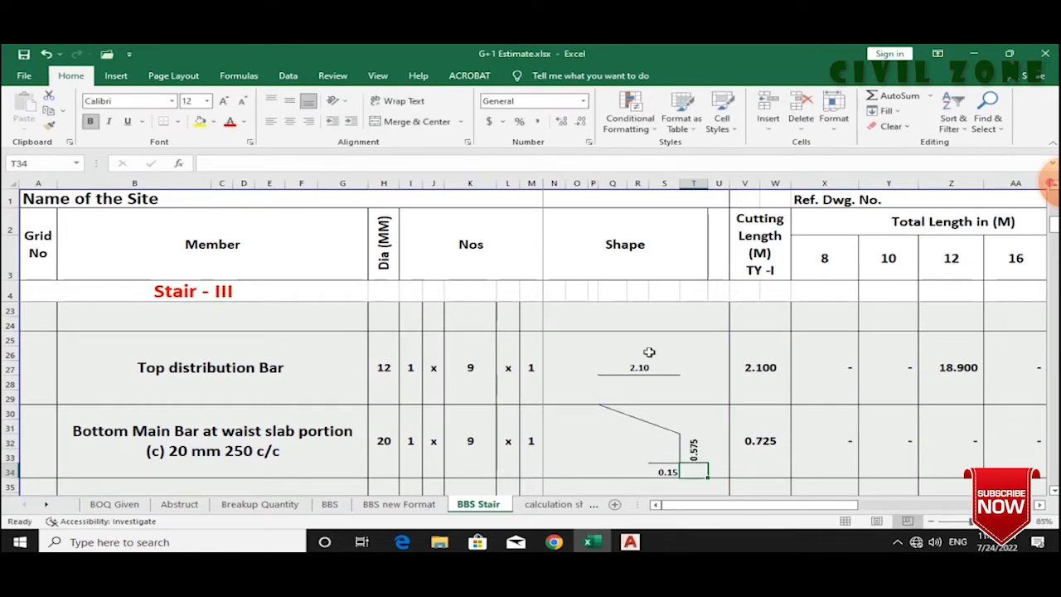
- Measure again in AutoCAD from the distribution bar near P.L. down to bar (c)'s bend, then cancel the dimension
{"action": "left_click", "coordinate": [631, 547]}
{"action": "scroll", "coordinate": [746, 331], "scroll_direction": "up", "scroll_amount": 3}
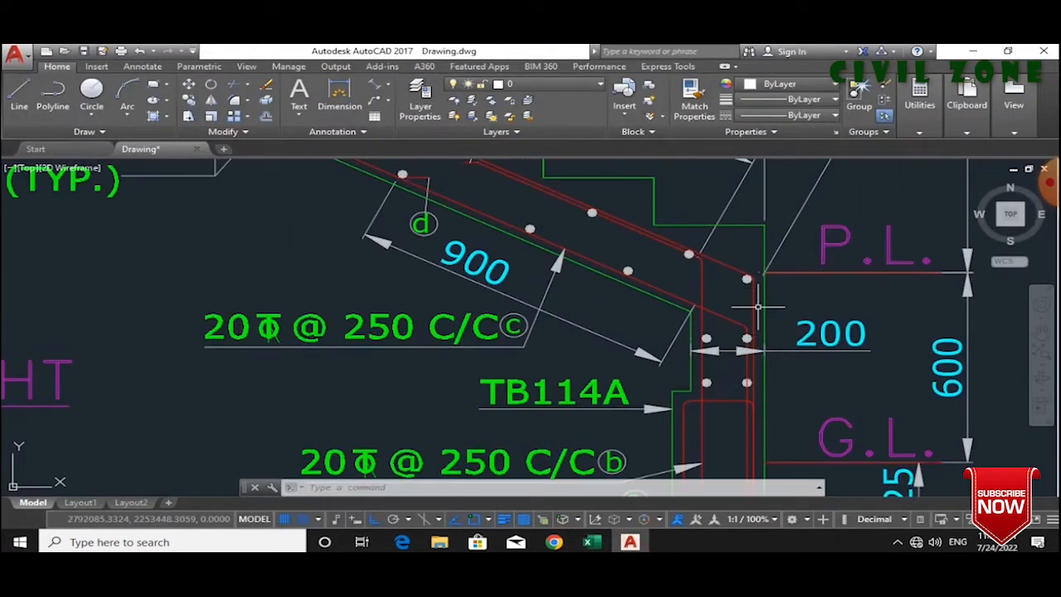
{"action": "scroll", "coordinate": [758, 316], "scroll_direction": "down", "scroll_amount": 2}
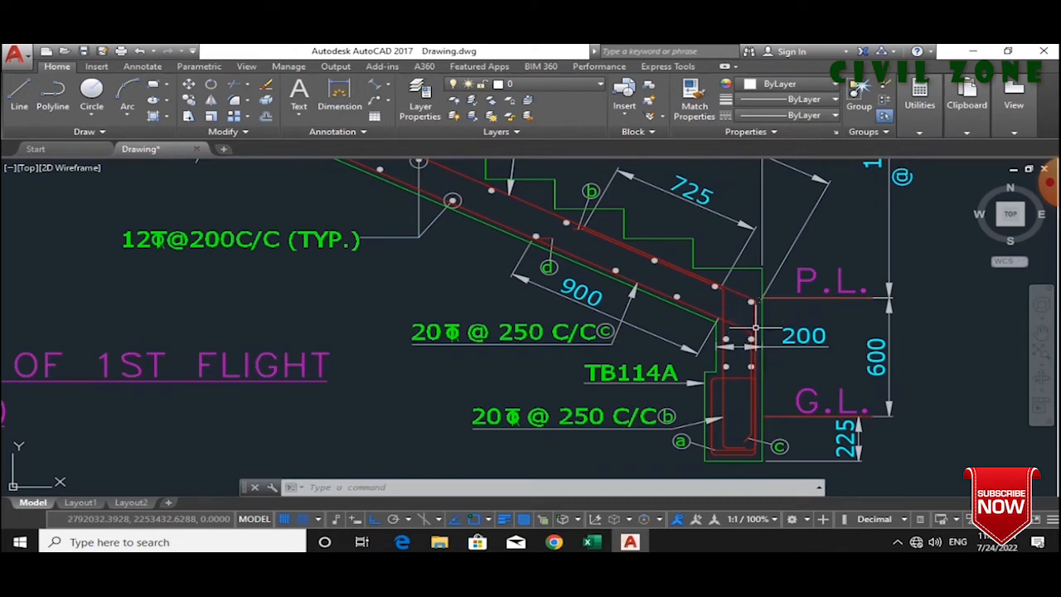
{"action": "left_click", "coordinate": [339, 93]}
{"action": "scroll", "coordinate": [755, 315], "scroll_direction": "up", "scroll_amount": 3}
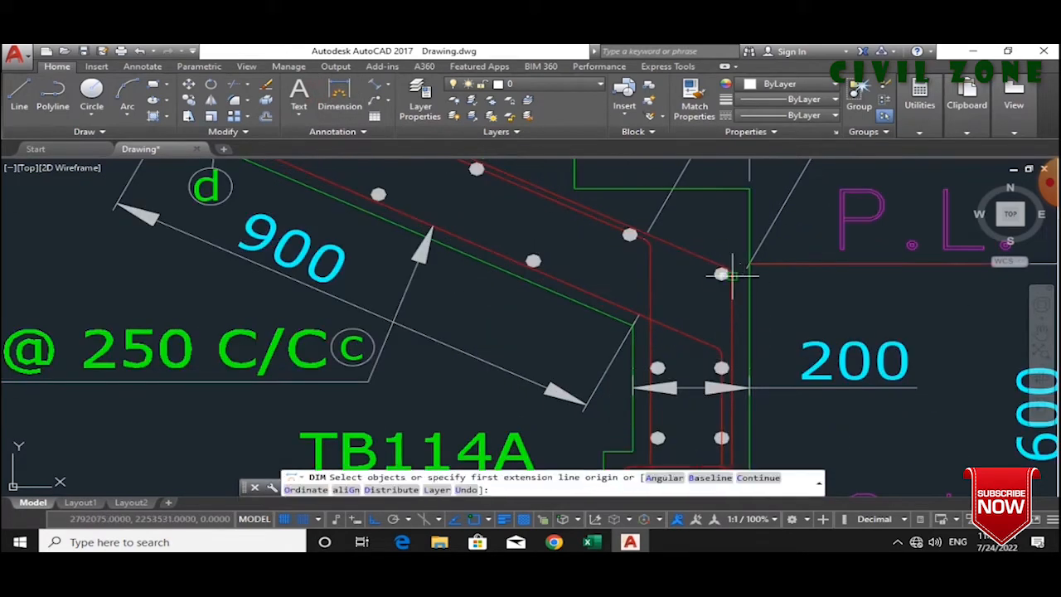
{"action": "left_click", "coordinate": [722, 273]}
{"action": "left_click", "coordinate": [721, 355]}
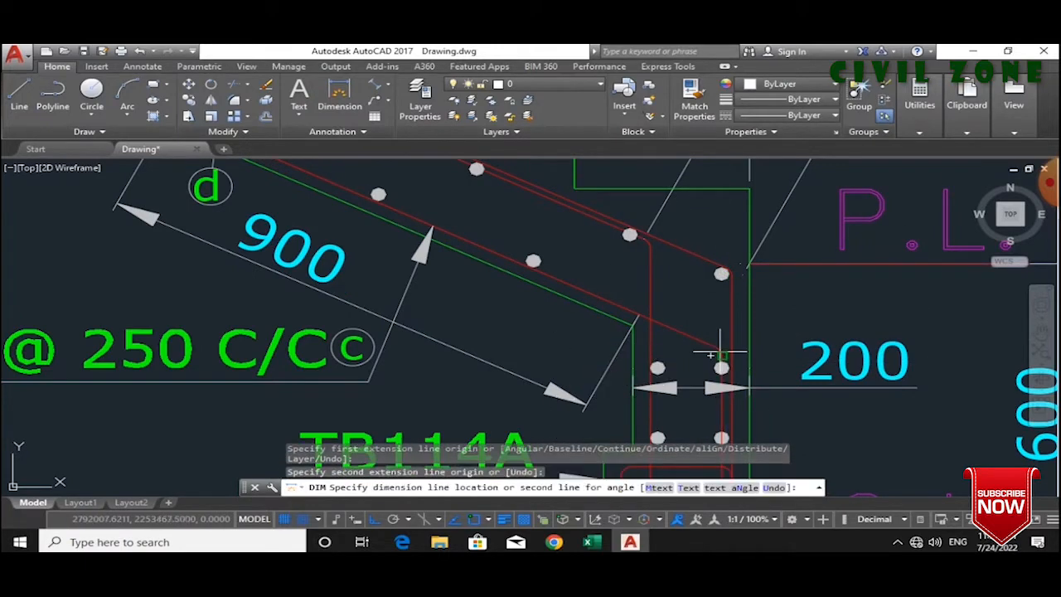
{"action": "key", "text": "Escape"}
{"action": "key", "text": "Escape"}
{"action": "key", "text": "Escape"}
- Switch to Excel and change the formula for bar (c)'s vertical leg in T31 to =0.225+0.6-0.05-0.15
{"action": "left_click", "coordinate": [592, 542]}
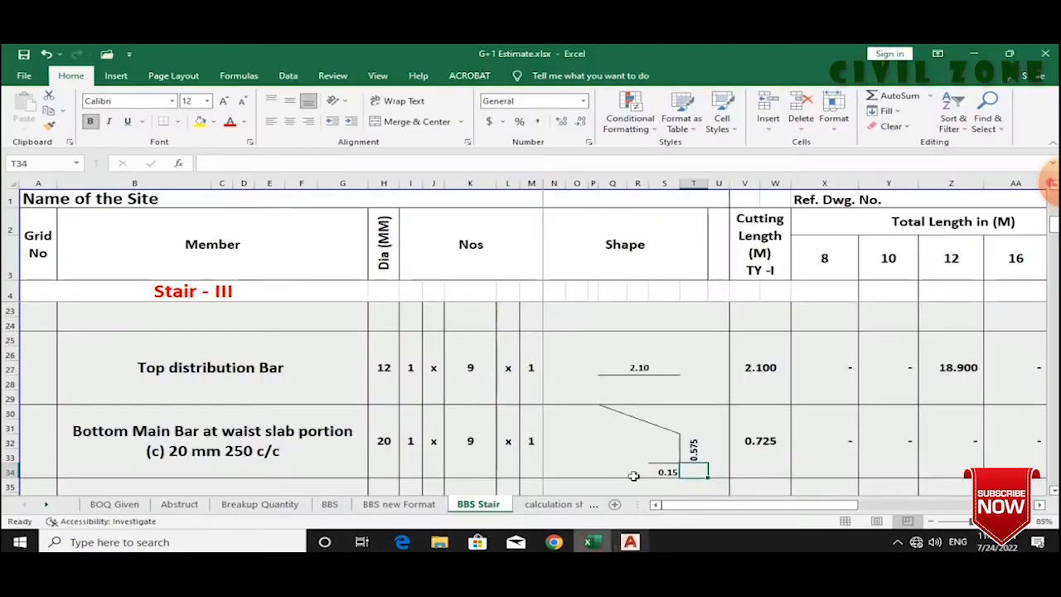
{"action": "left_click", "coordinate": [685, 452]}
{"action": "left_click", "coordinate": [302, 164]}
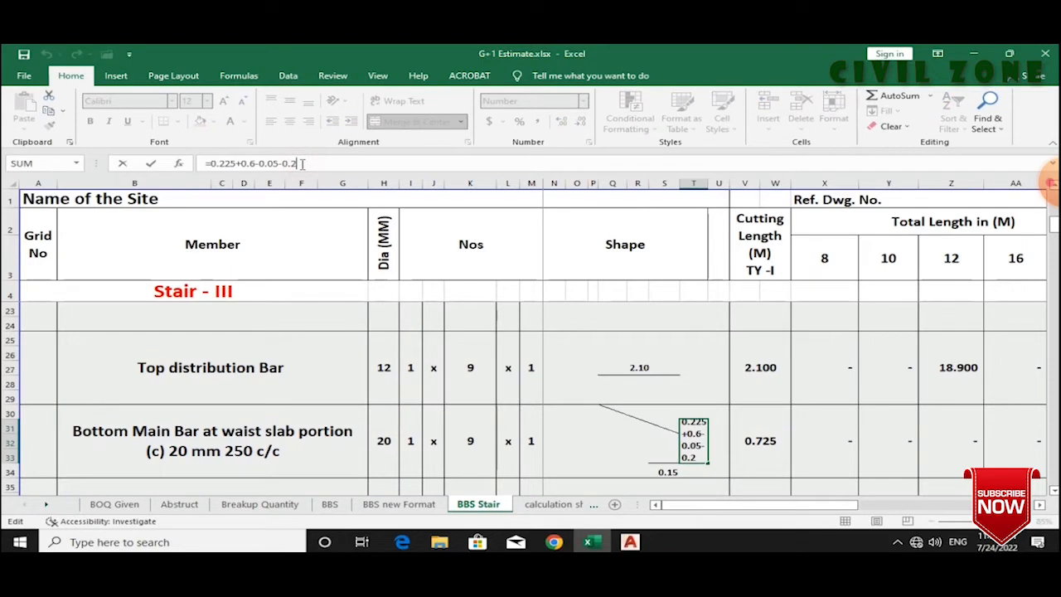
{"action": "key", "text": "Return"}
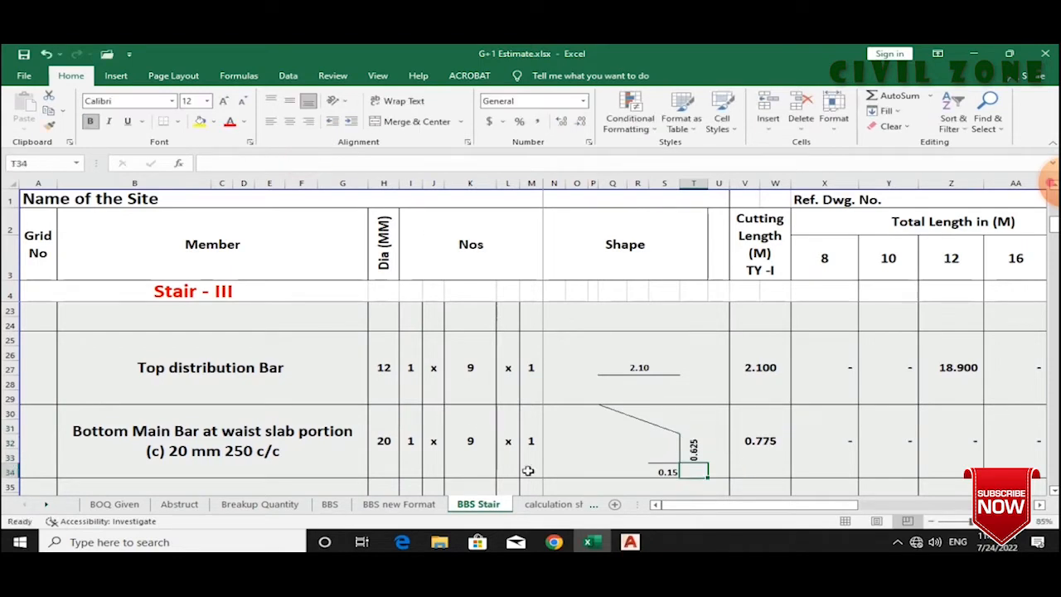
- Re-examine bar (c)'s upper bend in the AutoCAD section, then recheck the vertical leg's formula in T31 in Excel
{"action": "left_click", "coordinate": [630, 542]}
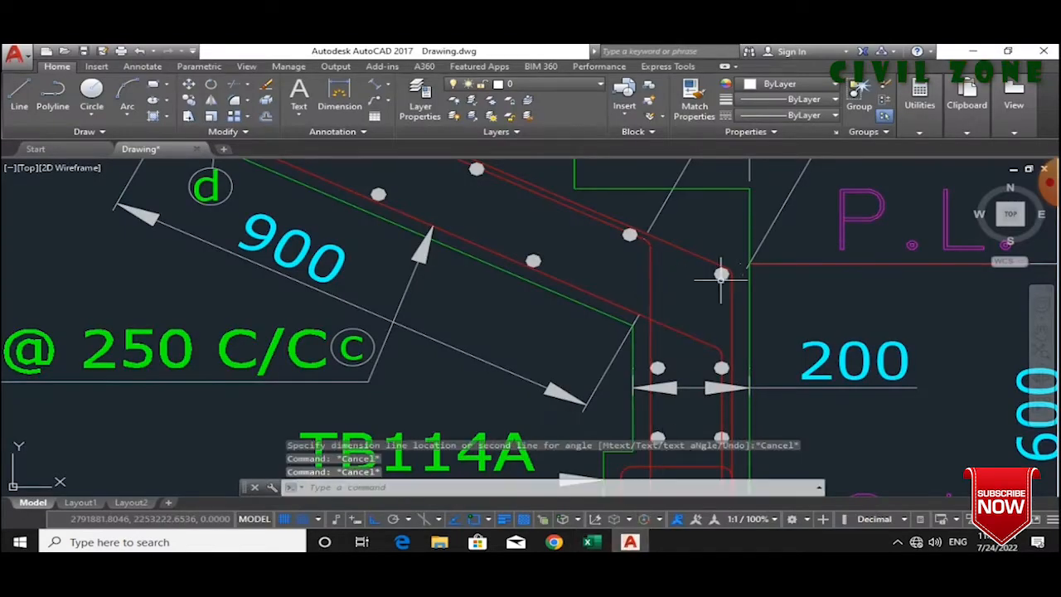
{"action": "left_click", "coordinate": [340, 96]}
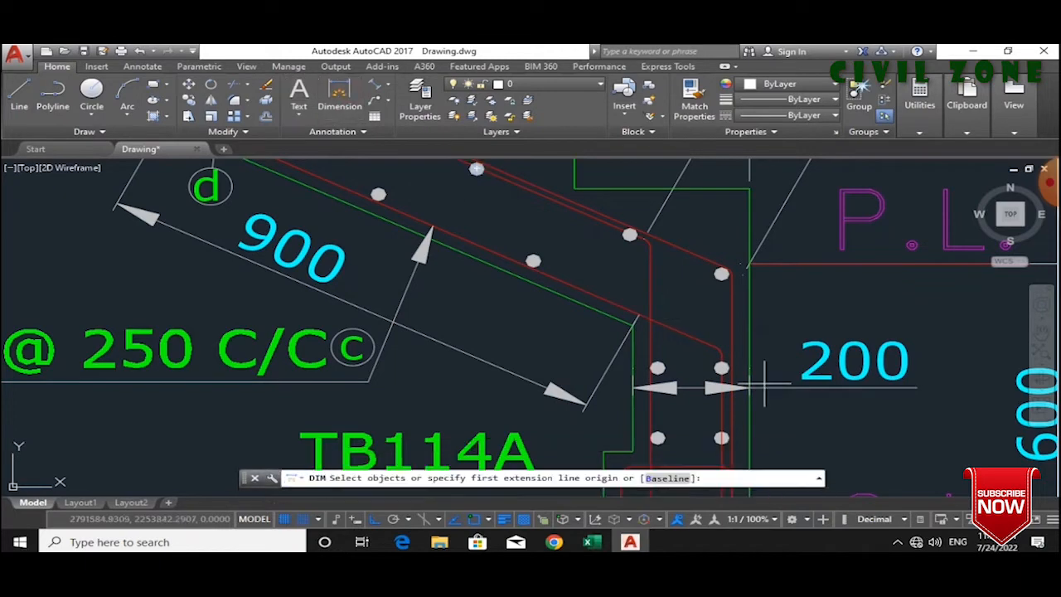
{"action": "left_click", "coordinate": [630, 542]}
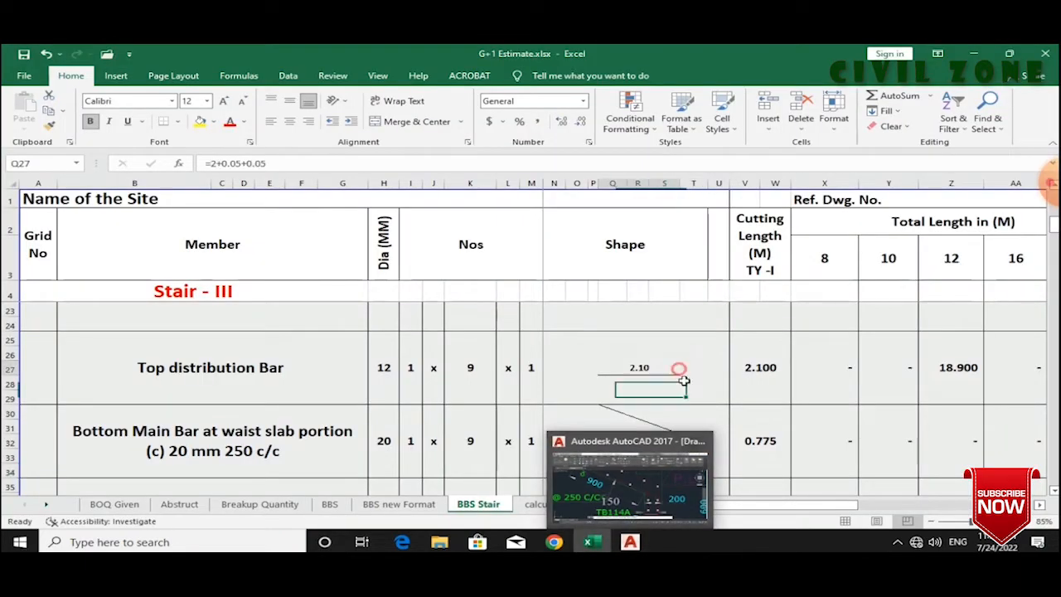
{"action": "left_click", "coordinate": [691, 448]}
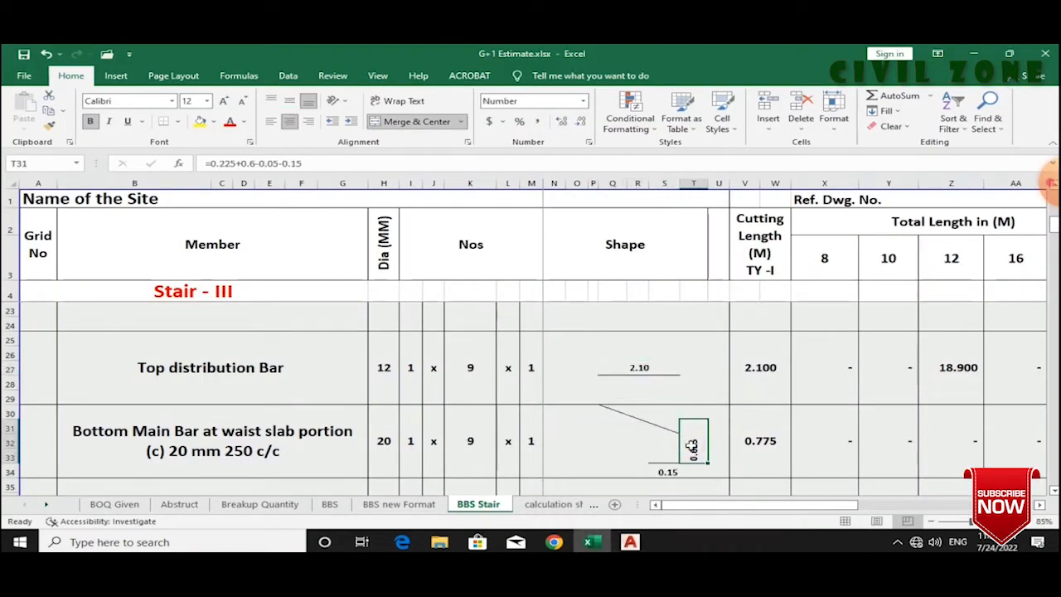
- Switch to AutoCAD and try to measure bar (c)'s sloping leg from the bend near P.L. to the landing bend with the DIM command
{"action": "left_click", "coordinate": [632, 542]}
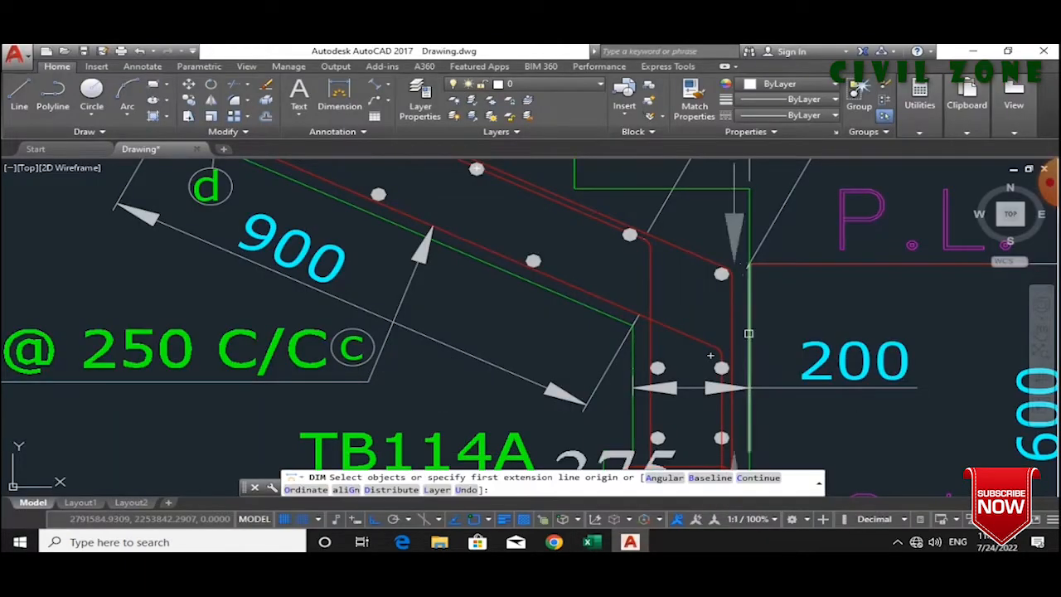
{"action": "scroll", "coordinate": [763, 374], "scroll_direction": "down", "scroll_amount": 8}
{"action": "scroll", "coordinate": [741, 352], "scroll_direction": "up", "scroll_amount": 6}
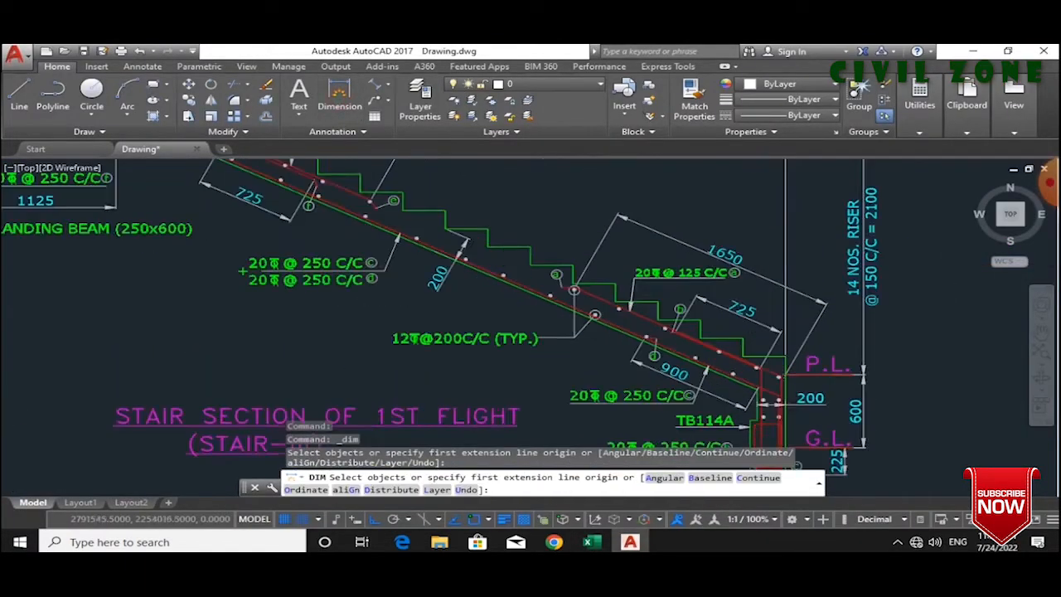
{"action": "scroll", "coordinate": [801, 339], "scroll_direction": "down", "scroll_amount": 6}
{"action": "key", "text": "Return"}
{"action": "scroll", "coordinate": [794, 364], "scroll_direction": "up", "scroll_amount": 6}
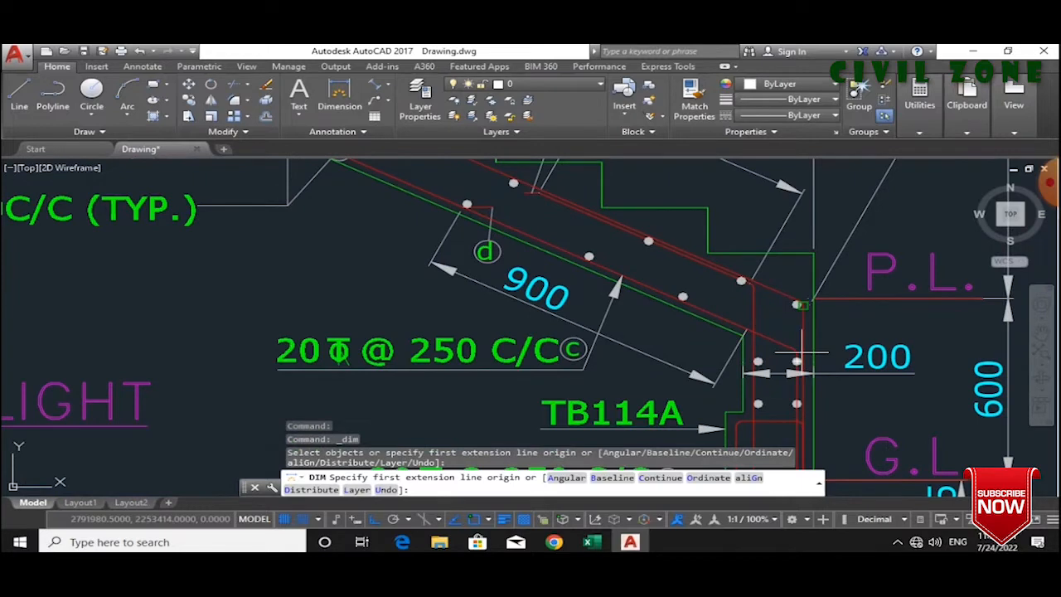
{"action": "scroll", "coordinate": [798, 354], "scroll_direction": "down", "scroll_amount": 2}
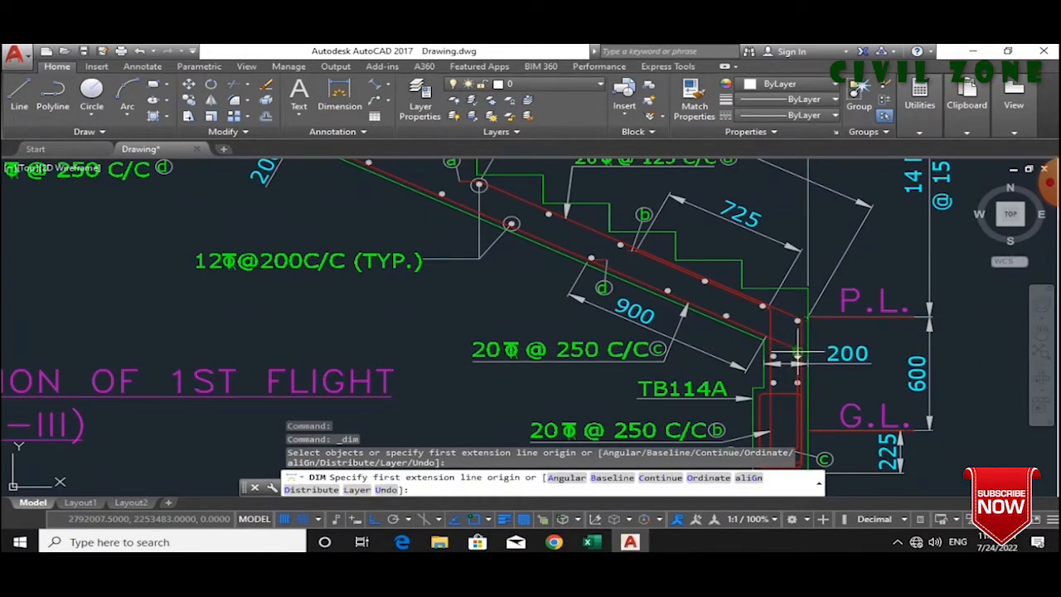
{"action": "left_click", "coordinate": [795, 355]}
{"action": "scroll", "coordinate": [794, 355], "scroll_direction": "down", "scroll_amount": 4}
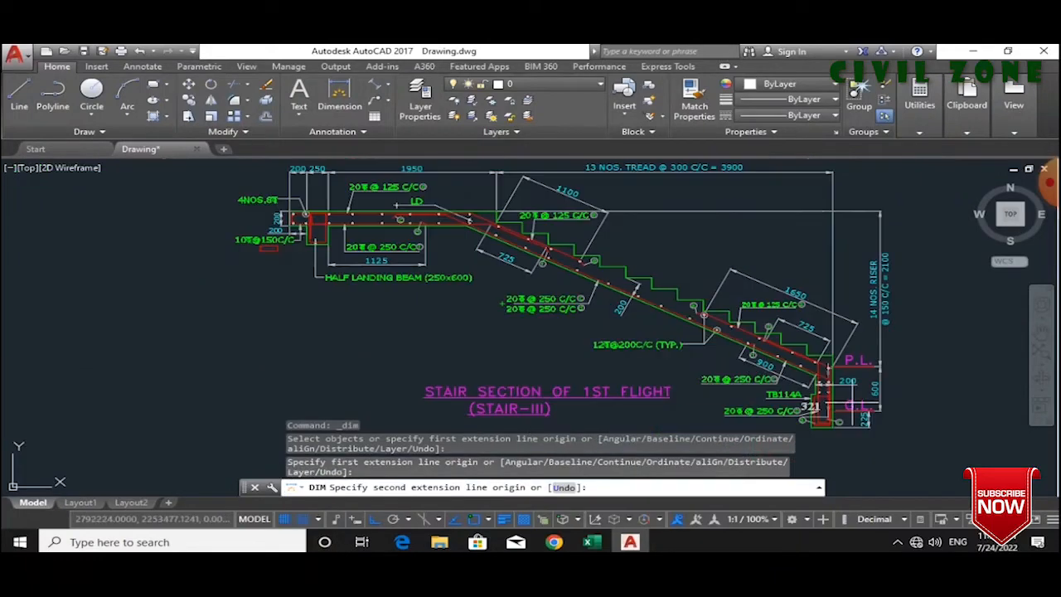
{"action": "scroll", "coordinate": [468, 198], "scroll_direction": "up", "scroll_amount": 5}
{"action": "scroll", "coordinate": [469, 198], "scroll_direction": "up", "scroll_amount": 2}
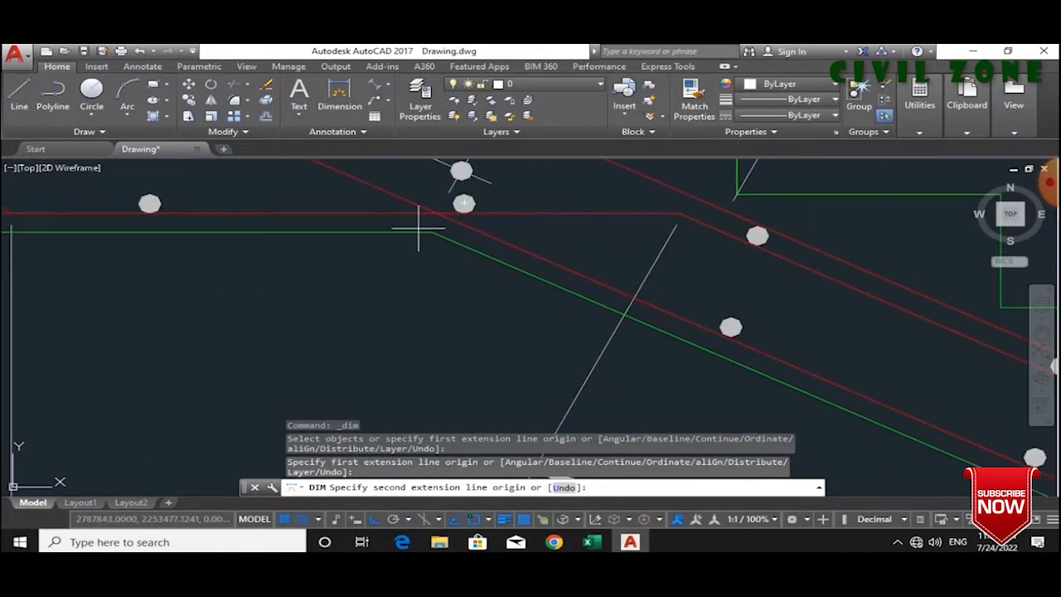
{"action": "left_click", "coordinate": [464, 205]}
{"action": "scroll", "coordinate": [454, 186], "scroll_direction": "down", "scroll_amount": 5}
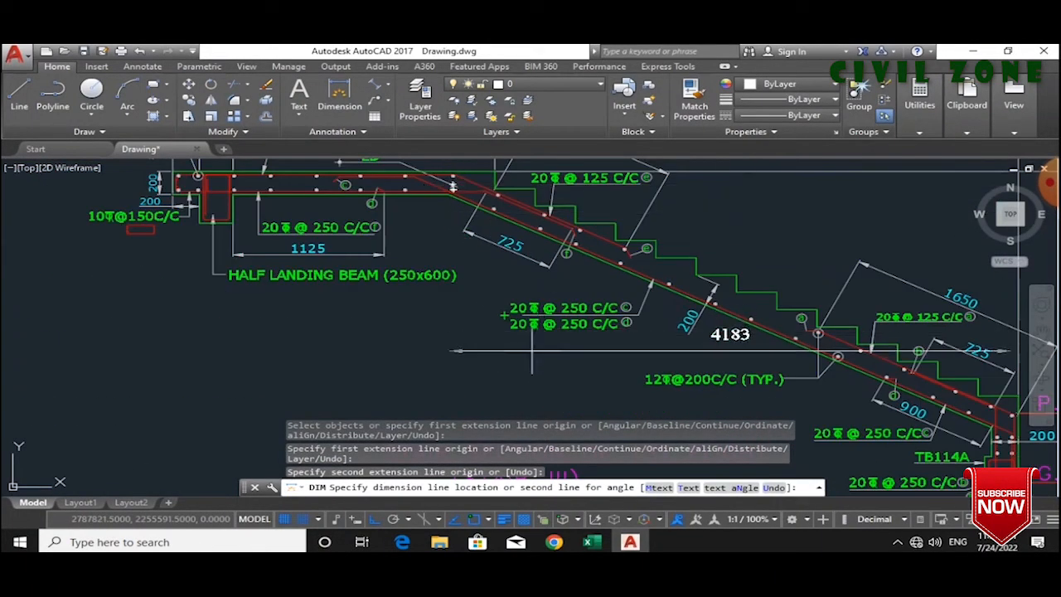
- Measure bar (c)'s sloping length from the landing bend to the bar at P.L. with a temporary aligned dimension
{"action": "left_click", "coordinate": [377, 85]}
{"action": "scroll", "coordinate": [442, 186], "scroll_direction": "up", "scroll_amount": 4}
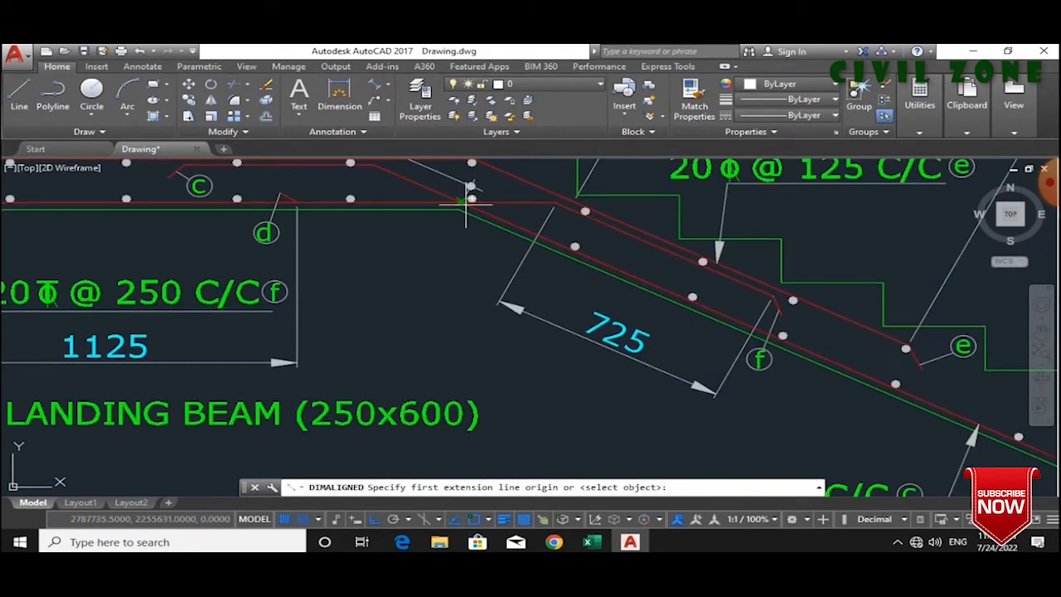
{"action": "left_click", "coordinate": [470, 199]}
{"action": "scroll", "coordinate": [464, 207], "scroll_direction": "down", "scroll_amount": 4}
{"action": "scroll", "coordinate": [829, 398], "scroll_direction": "up", "scroll_amount": 4}
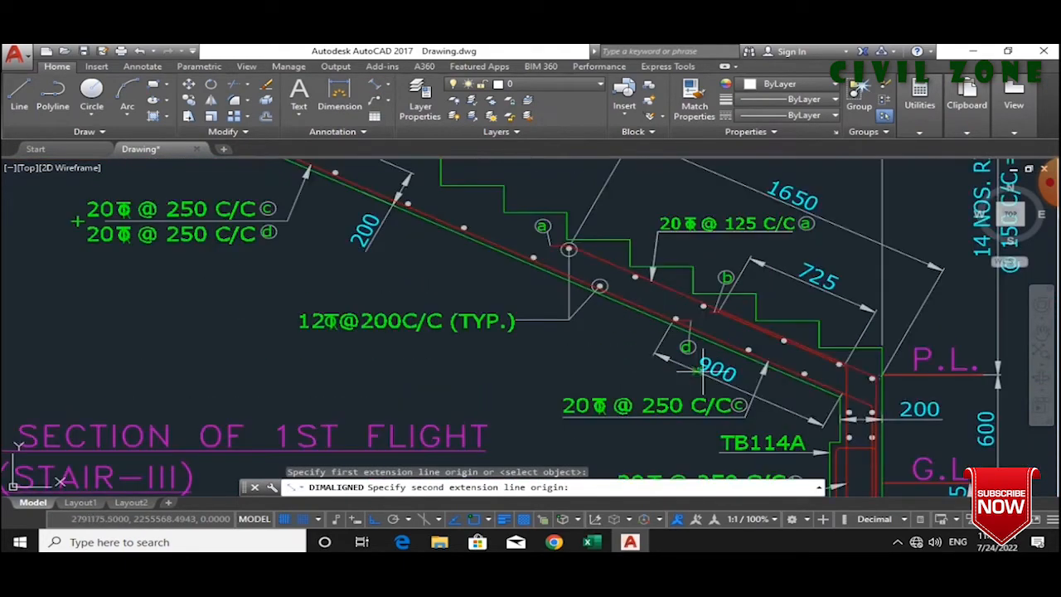
{"action": "left_click", "coordinate": [872, 380]}
{"action": "scroll", "coordinate": [872, 380], "scroll_direction": "down", "scroll_amount": 4}
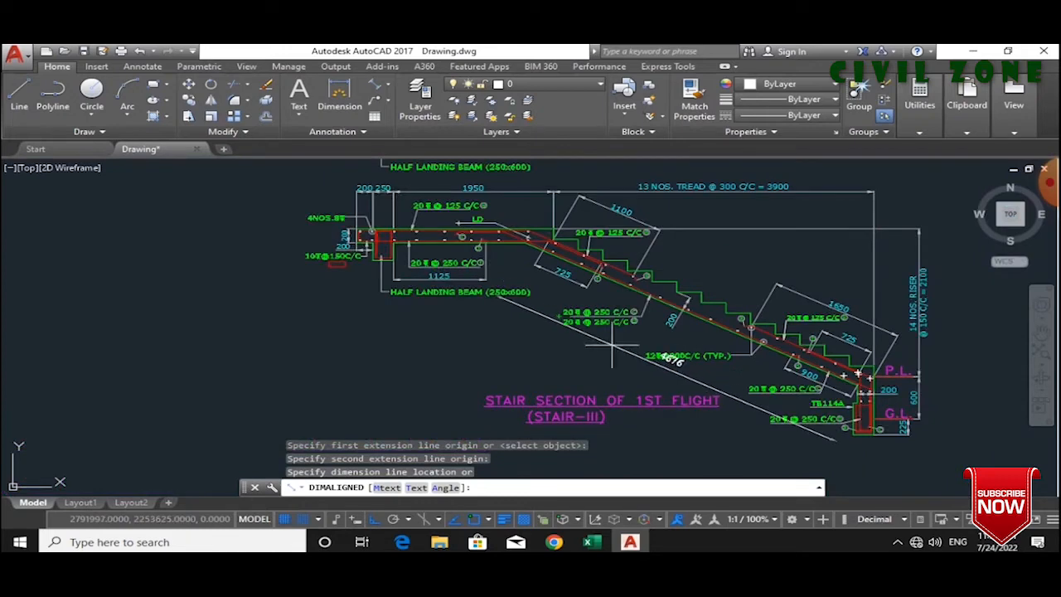
{"action": "scroll", "coordinate": [595, 361], "scroll_direction": "up", "scroll_amount": 4}
{"action": "key", "text": "Escape"}
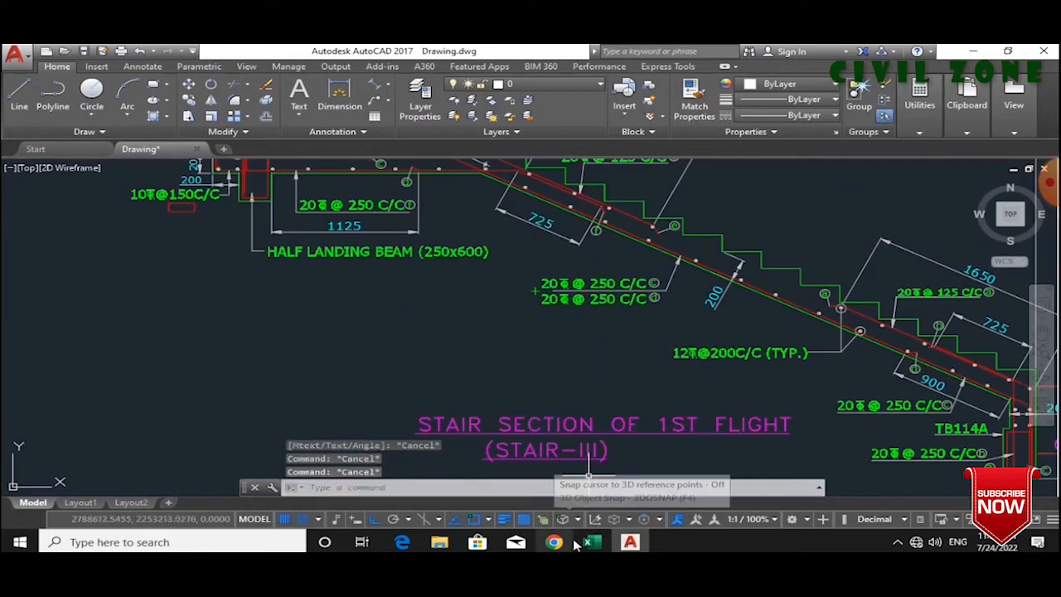
- Switch to Excel and enter =4.676 in Q30 as the length of bar (c)'s sloping leg
{"action": "left_click", "coordinate": [585, 542]}
{"action": "left_click", "coordinate": [635, 424]}
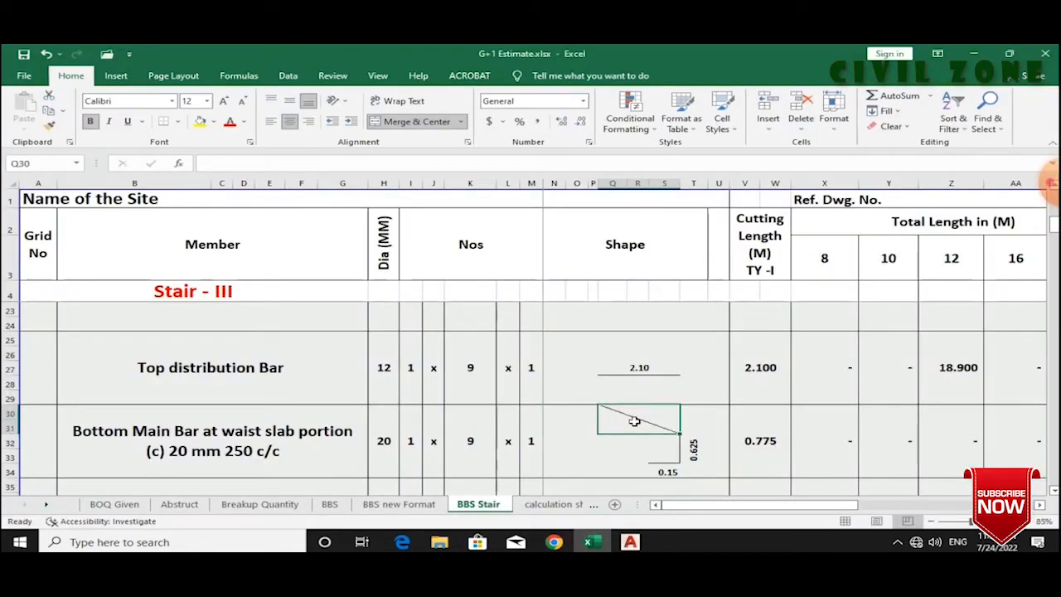
{"action": "type", "text": "4.676"}
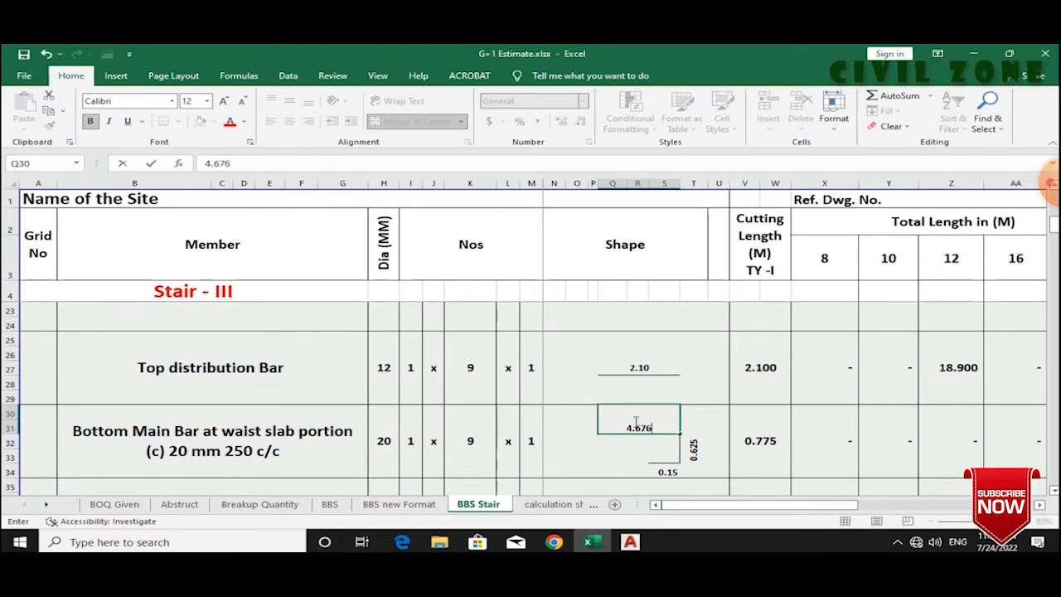
{"action": "key", "text": "Return"}
{"action": "left_click", "coordinate": [636, 425]}
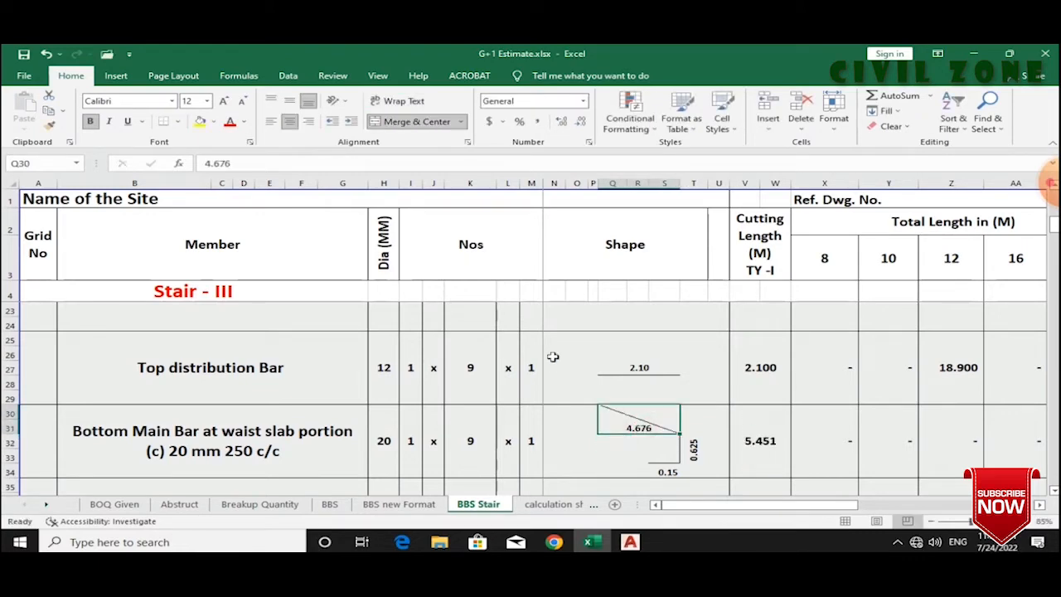
{"action": "left_click", "coordinate": [198, 163]}
{"action": "key", "text": "Return"}
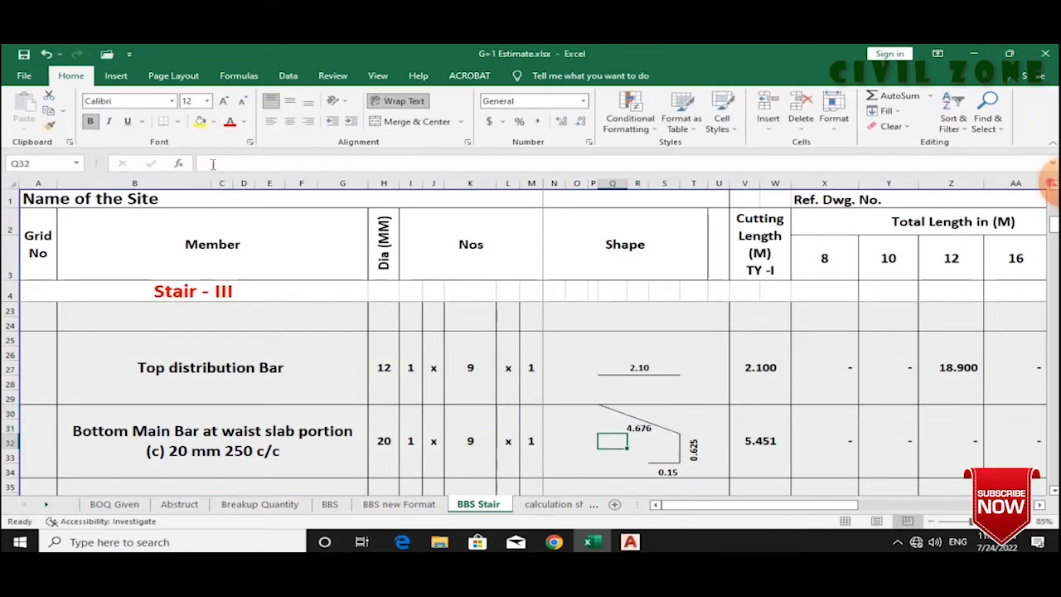
- Check bar (c)'s LD anchorage in the AutoCAD section, then extend its Excel formula in Q30 to =4.676+(1*45*H30/1000)
{"action": "left_click", "coordinate": [630, 542]}
{"action": "scroll", "coordinate": [639, 379], "scroll_direction": "down", "scroll_amount": 3}
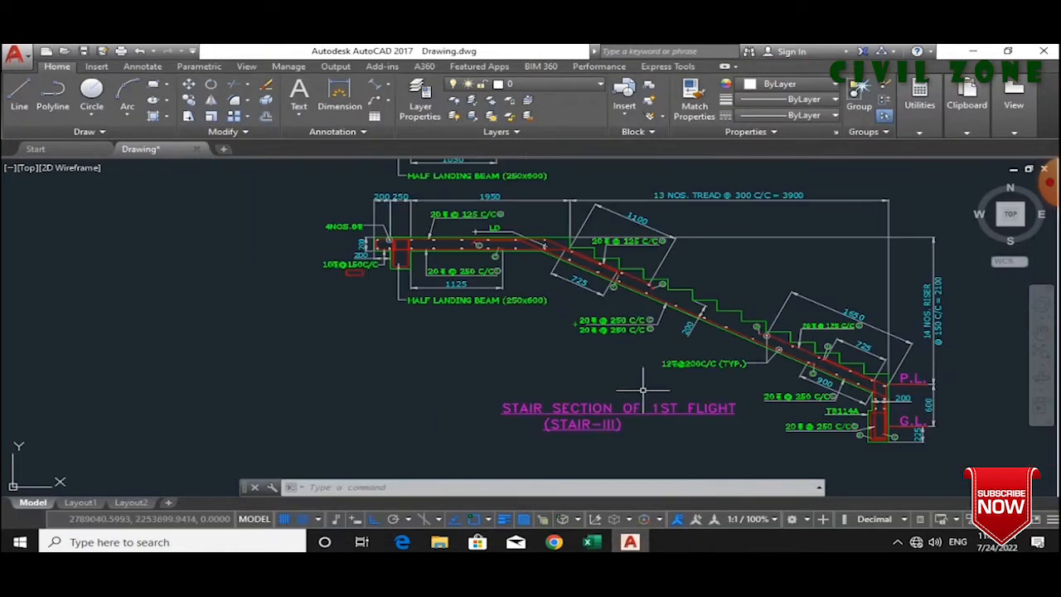
{"action": "scroll", "coordinate": [554, 243], "scroll_direction": "up", "scroll_amount": 4}
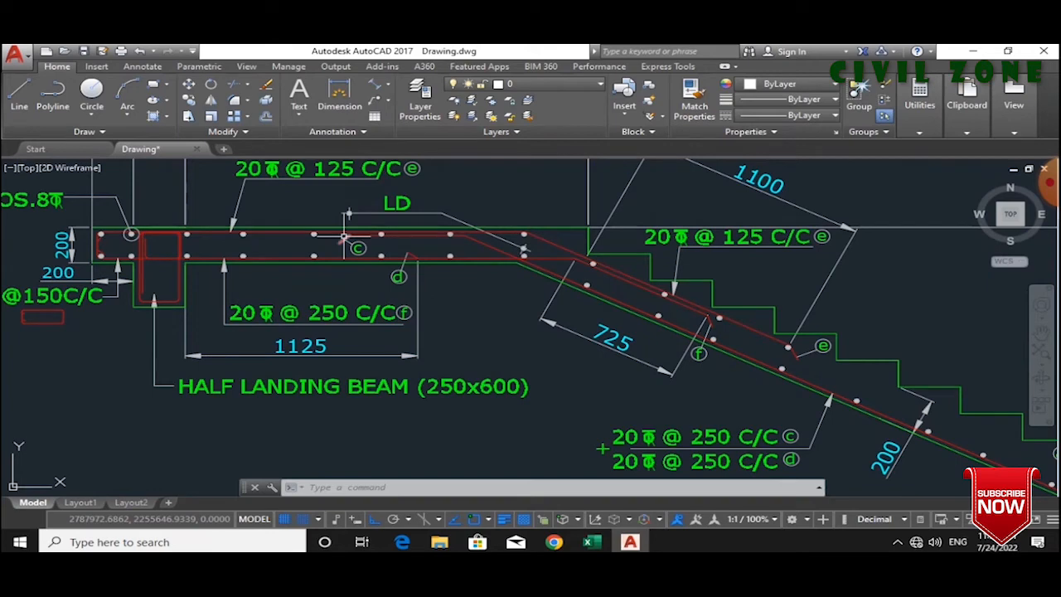
{"action": "left_click", "coordinate": [590, 543]}
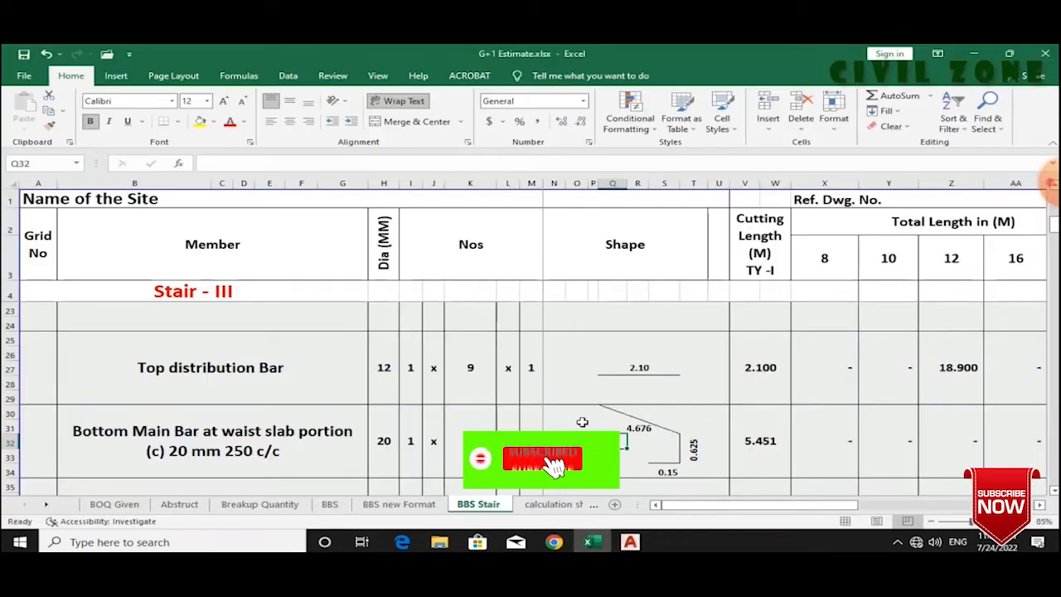
{"action": "left_click", "coordinate": [617, 419]}
{"action": "left_click", "coordinate": [277, 165]}
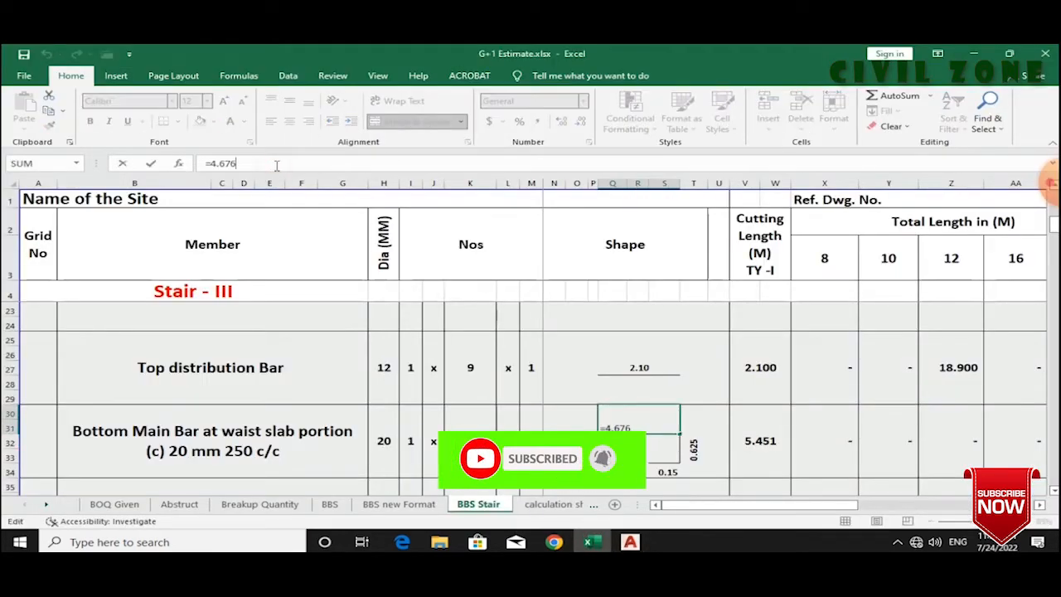
{"action": "type", "text": "+1*"}
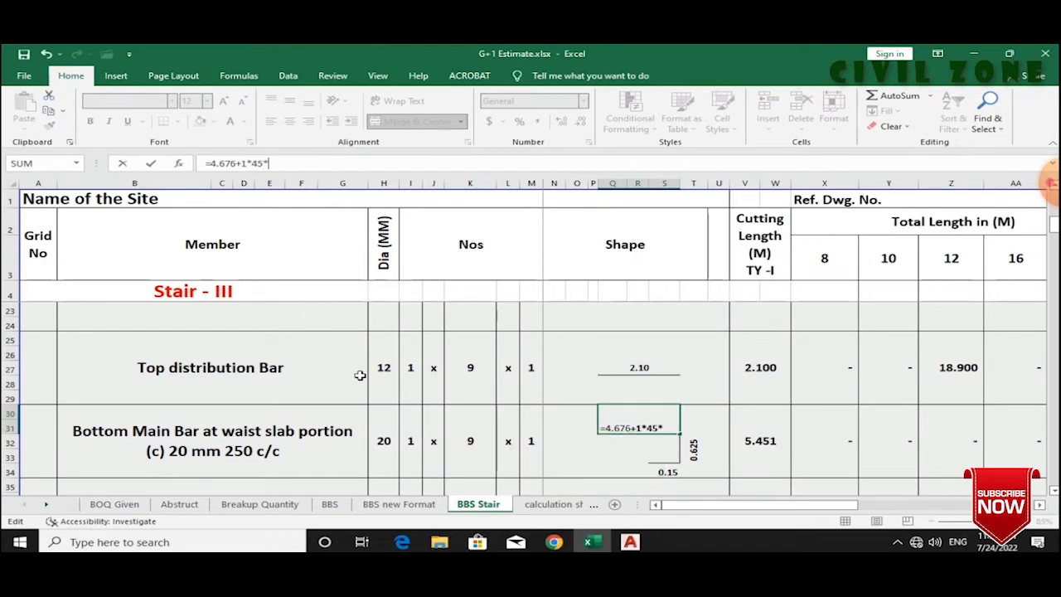
{"action": "type", "text": "45*"}
{"action": "left_click", "coordinate": [370, 421]}
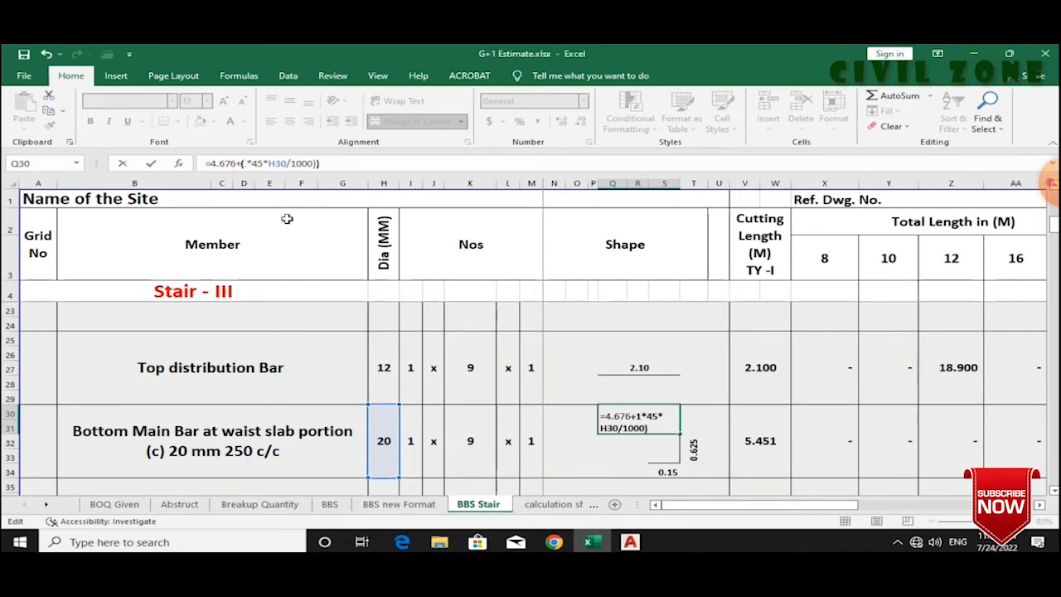
{"action": "key", "text": "Return"}
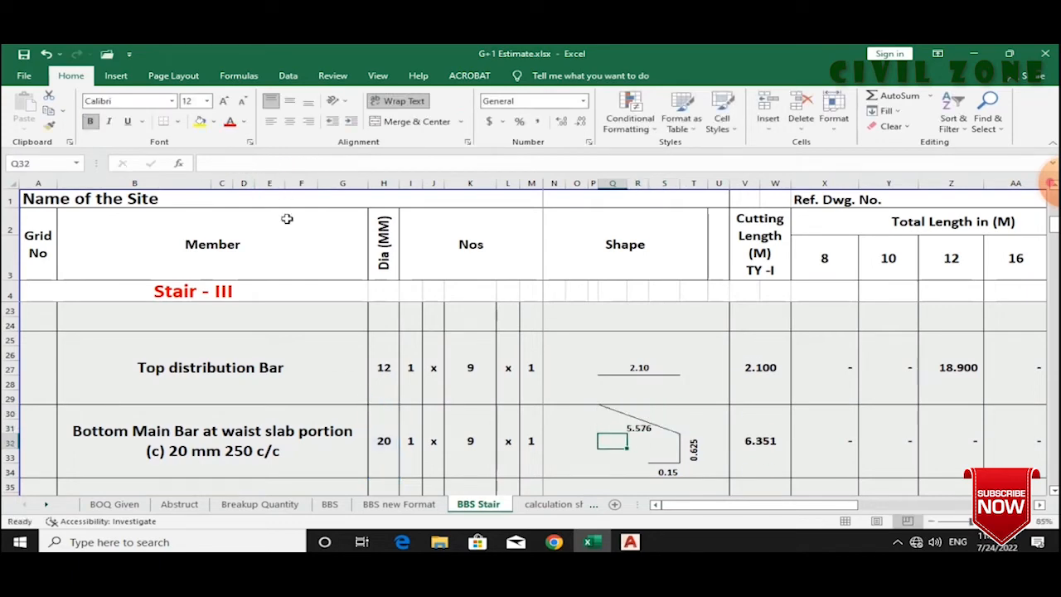
- Review bar (c)'s sloping-leg formula in Q30 against its full run in the AutoCAD stair section
{"action": "left_click", "coordinate": [662, 421]}
{"action": "left_click", "coordinate": [630, 543]}
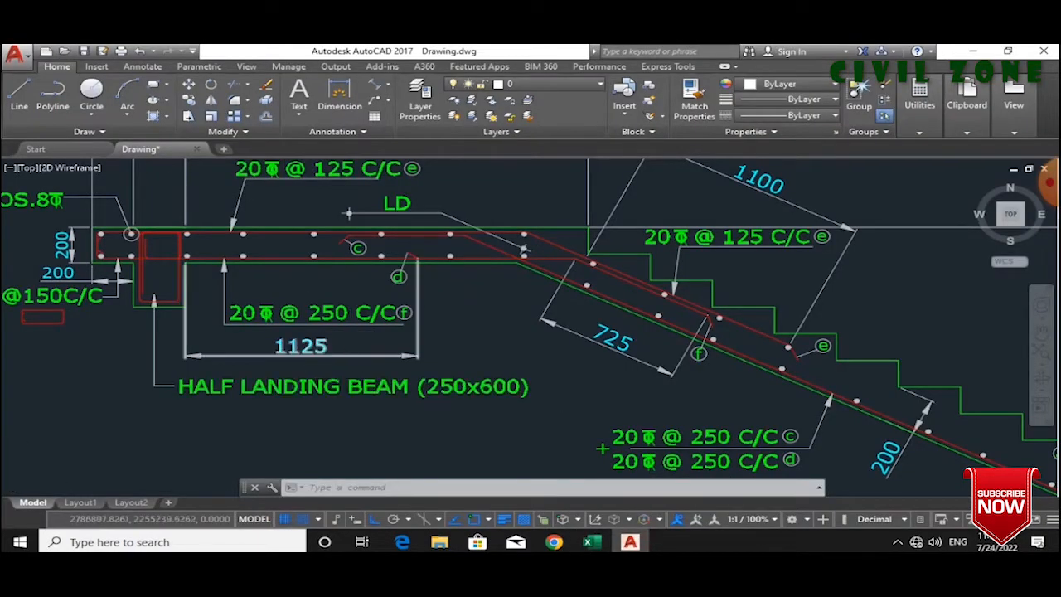
{"action": "scroll", "coordinate": [375, 277], "scroll_direction": "down", "scroll_amount": 3}
{"action": "scroll", "coordinate": [375, 277], "scroll_direction": "up", "scroll_amount": 3}
{"action": "scroll", "coordinate": [375, 277], "scroll_direction": "down", "scroll_amount": 3}
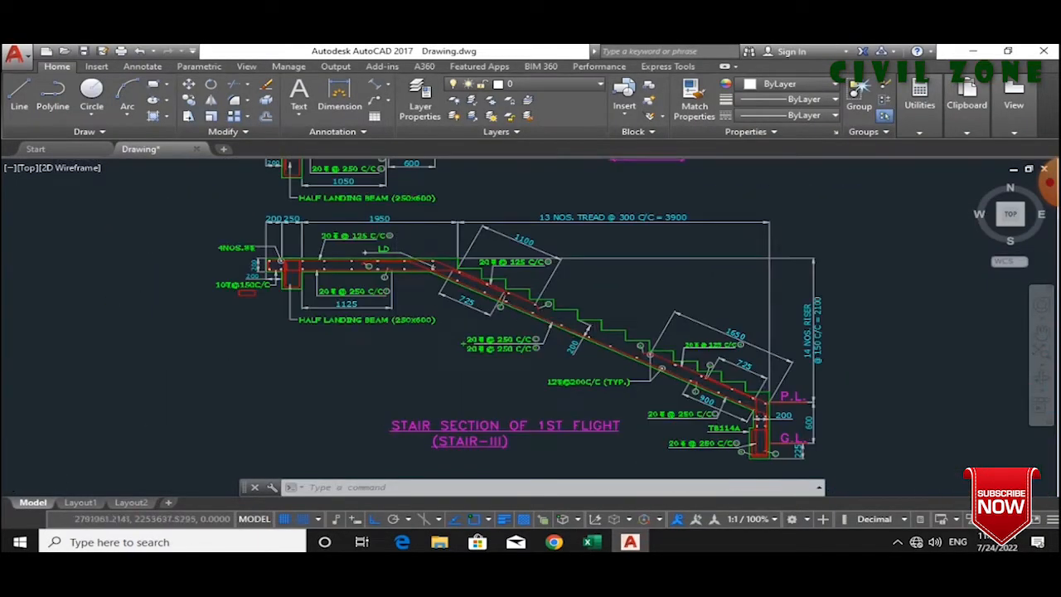
{"action": "scroll", "coordinate": [759, 415], "scroll_direction": "up", "scroll_amount": 3}
{"action": "scroll", "coordinate": [767, 436], "scroll_direction": "down", "scroll_amount": 3}
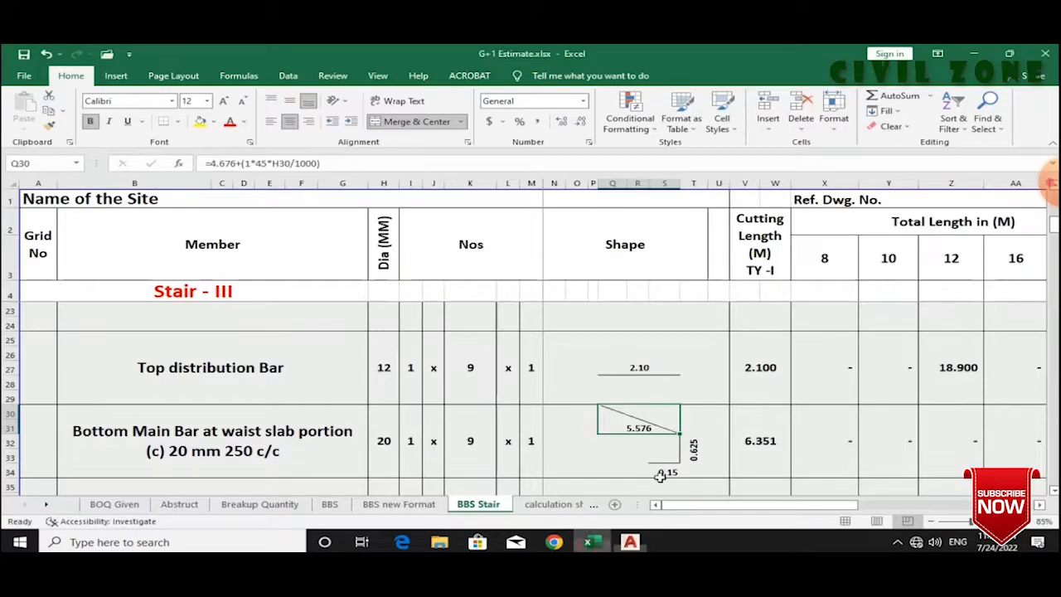
- Check the cutting-length formula in V30 and vertical-leg formula in T31 in Excel, then examine the bar at P.L. in AutoCAD
{"action": "left_click", "coordinate": [591, 542]}
{"action": "left_click", "coordinate": [769, 444]}
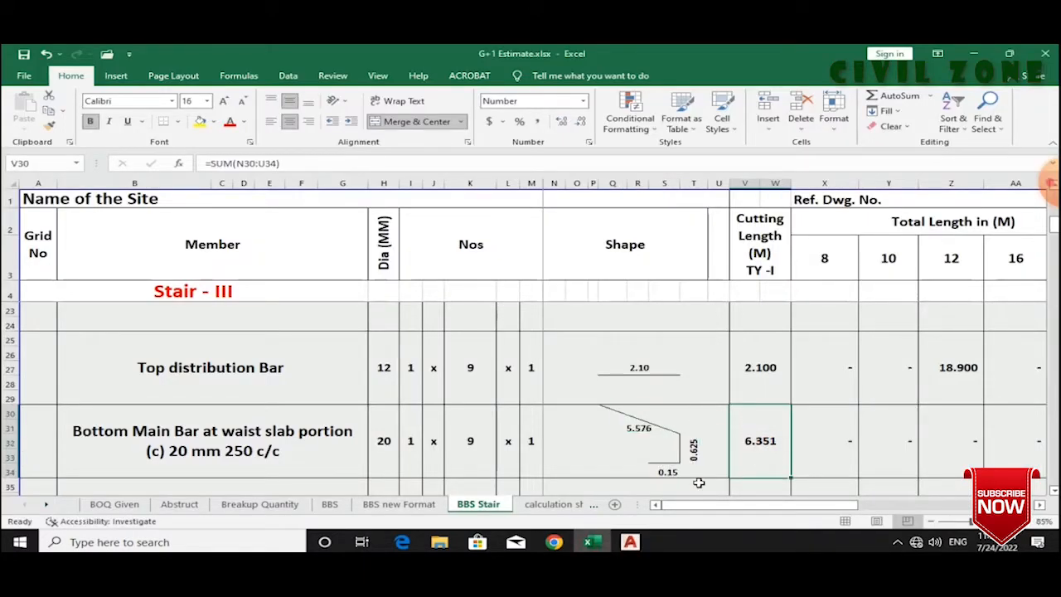
{"action": "left_click", "coordinate": [686, 453]}
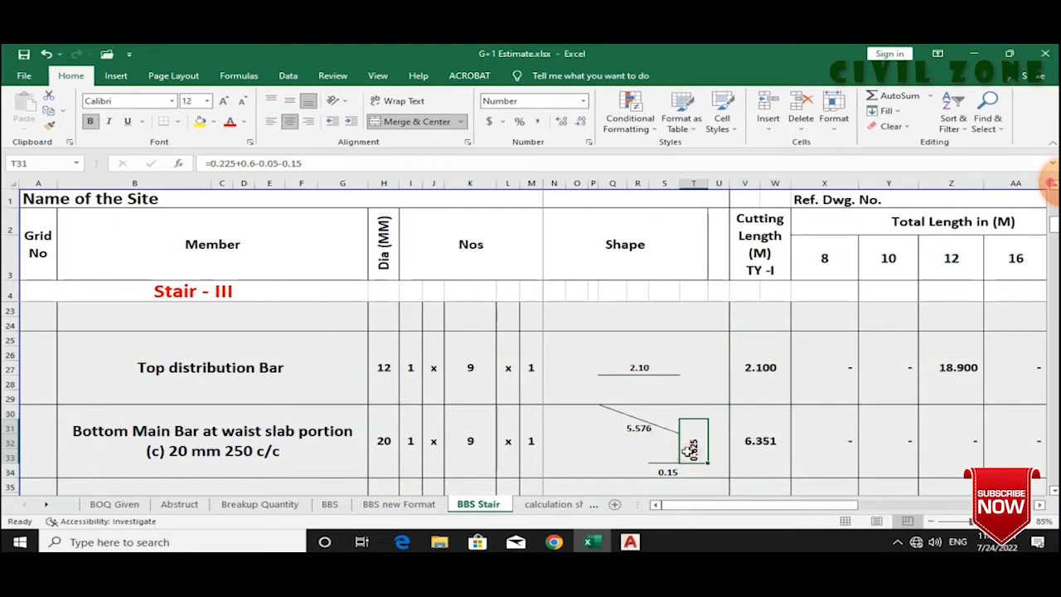
{"action": "left_click", "coordinate": [632, 543]}
{"action": "scroll", "coordinate": [782, 439], "scroll_direction": "up", "scroll_amount": 3}
{"action": "scroll", "coordinate": [707, 362], "scroll_direction": "down", "scroll_amount": 5}
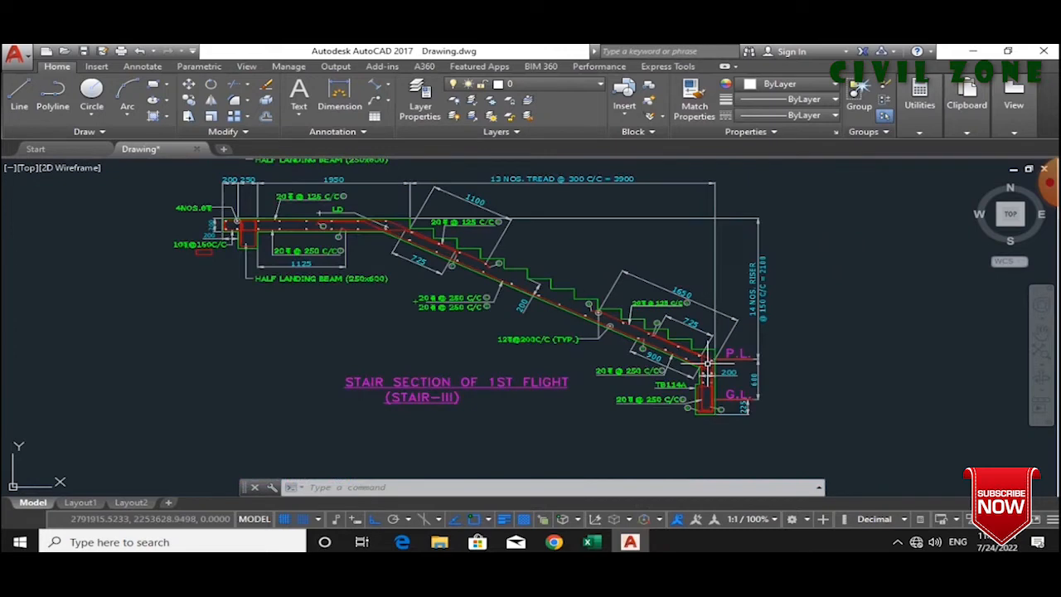
- Recheck the bars along the AutoCAD stair section, then switch to Excel and set the Botom distribution Bar's diameter to 12 mm
{"action": "scroll", "coordinate": [707, 362], "scroll_direction": "up", "scroll_amount": 5}
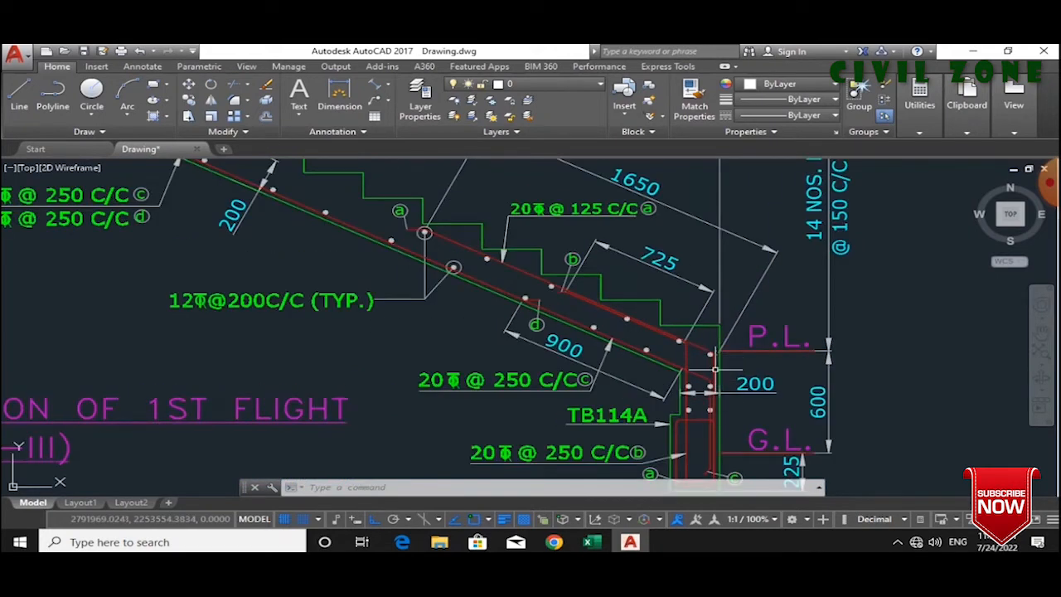
{"action": "scroll", "coordinate": [710, 383], "scroll_direction": "down", "scroll_amount": 5}
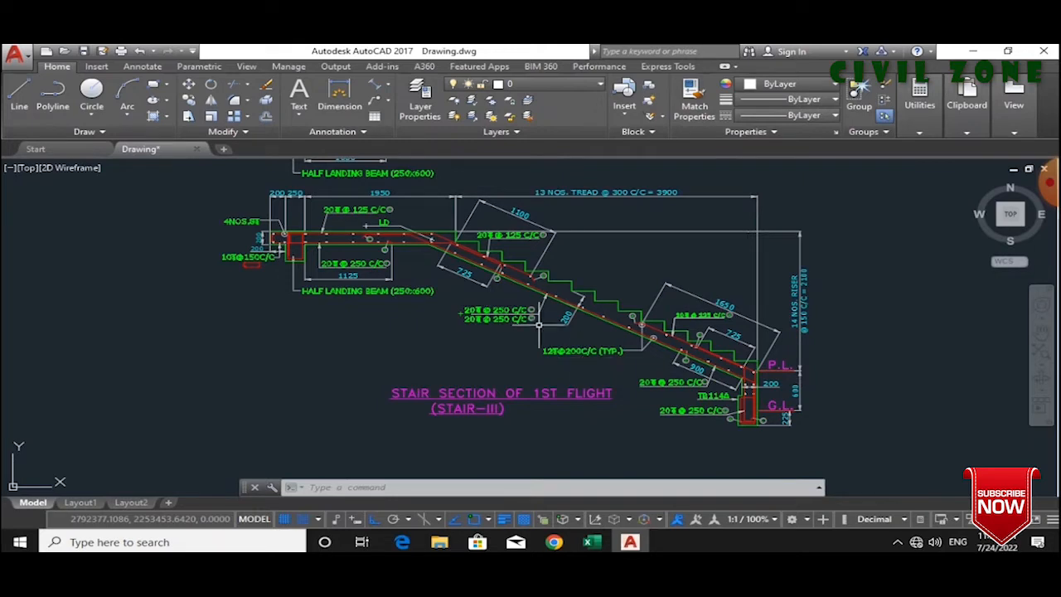
{"action": "scroll", "coordinate": [429, 240], "scroll_direction": "up", "scroll_amount": 3}
{"action": "mouse_move", "coordinate": [620, 553]}
{"action": "mouse_move", "coordinate": [591, 541]}
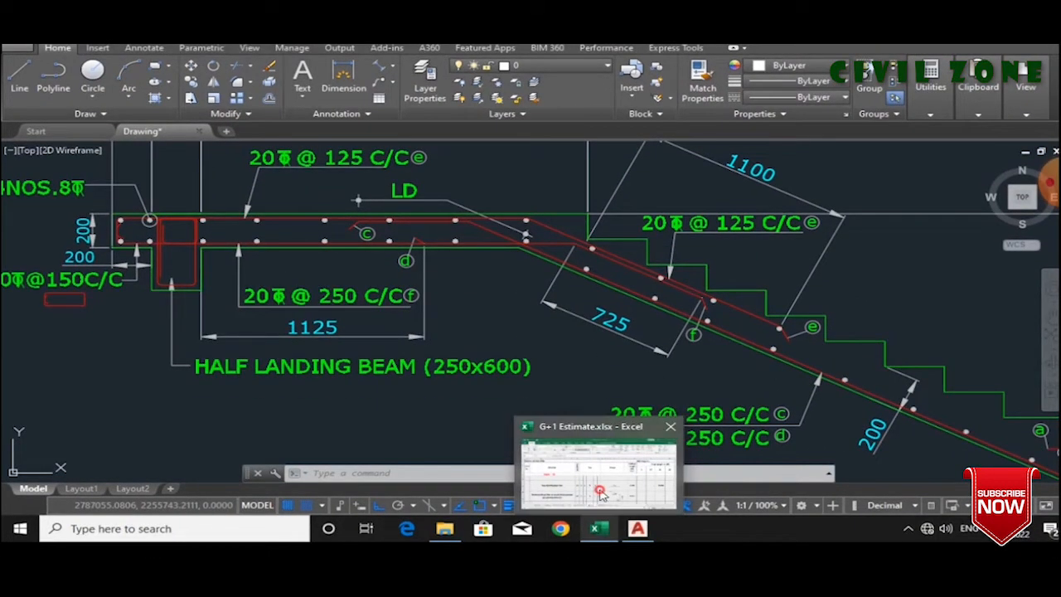
{"action": "left_click", "coordinate": [593, 502]}
{"action": "left_click", "coordinate": [281, 438]}
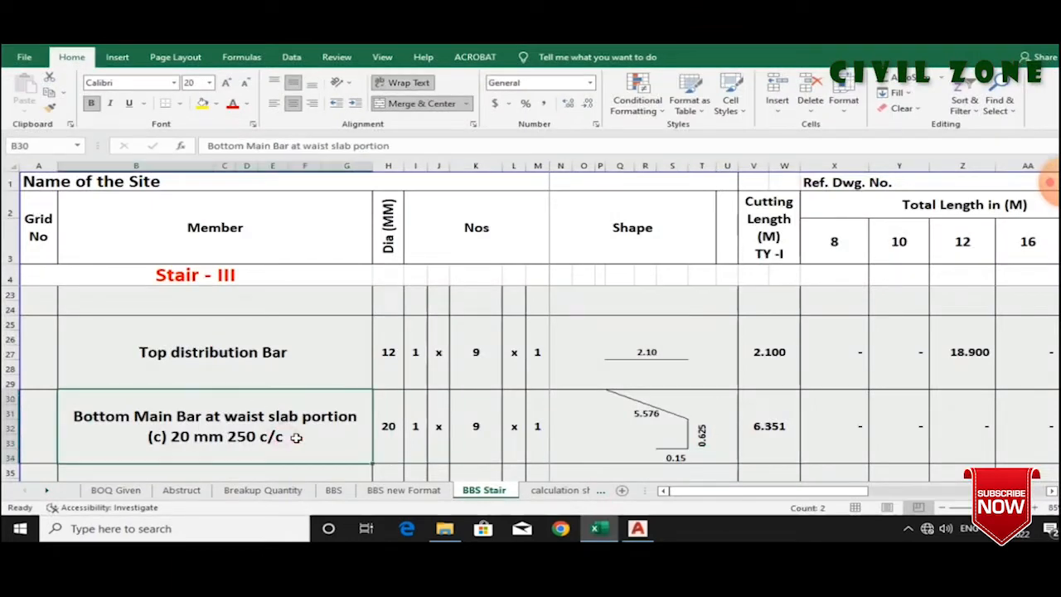
{"action": "scroll", "coordinate": [296, 438], "scroll_direction": "down", "scroll_amount": 2}
{"action": "left_click", "coordinate": [297, 440]}
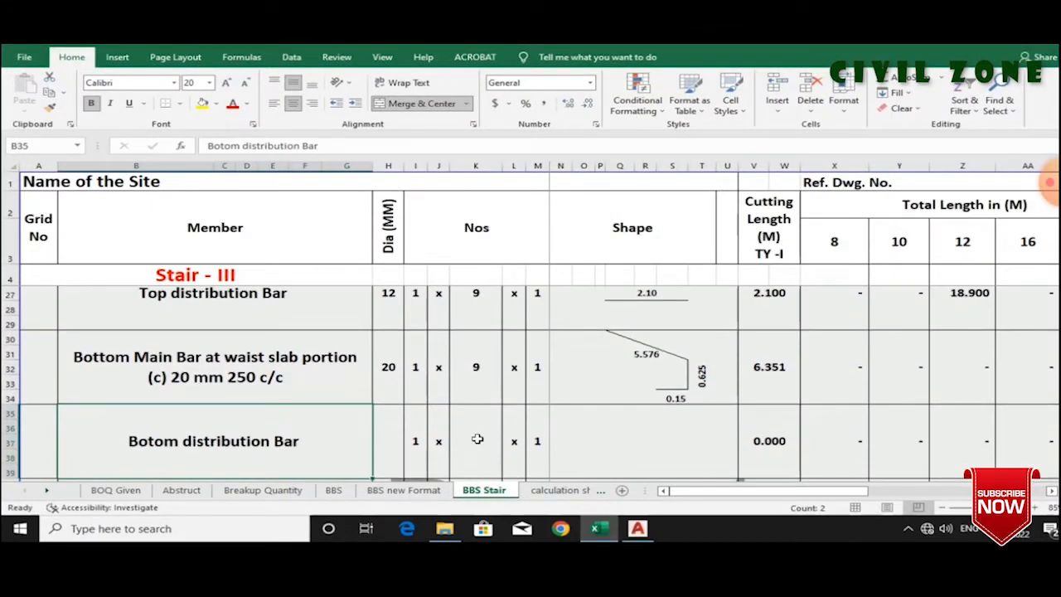
{"action": "left_click", "coordinate": [395, 445]}
{"action": "type", "text": "12"}
{"action": "key", "text": "Tab"}
{"action": "left_click", "coordinate": [637, 528]}
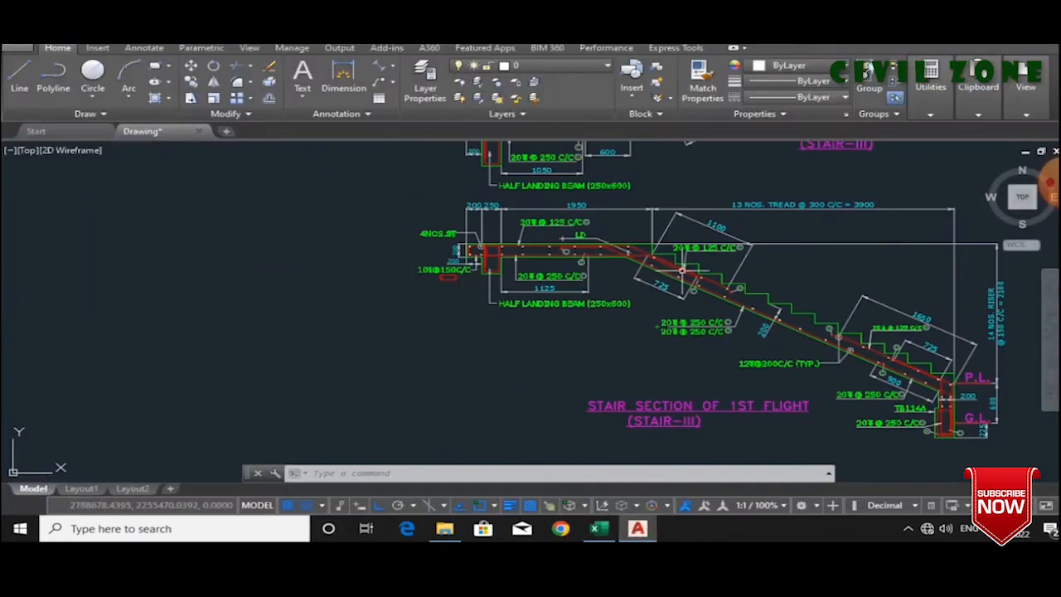
{"action": "left_click", "coordinate": [343, 78]}
{"action": "scroll", "coordinate": [593, 222], "scroll_direction": "up", "scroll_amount": 6}
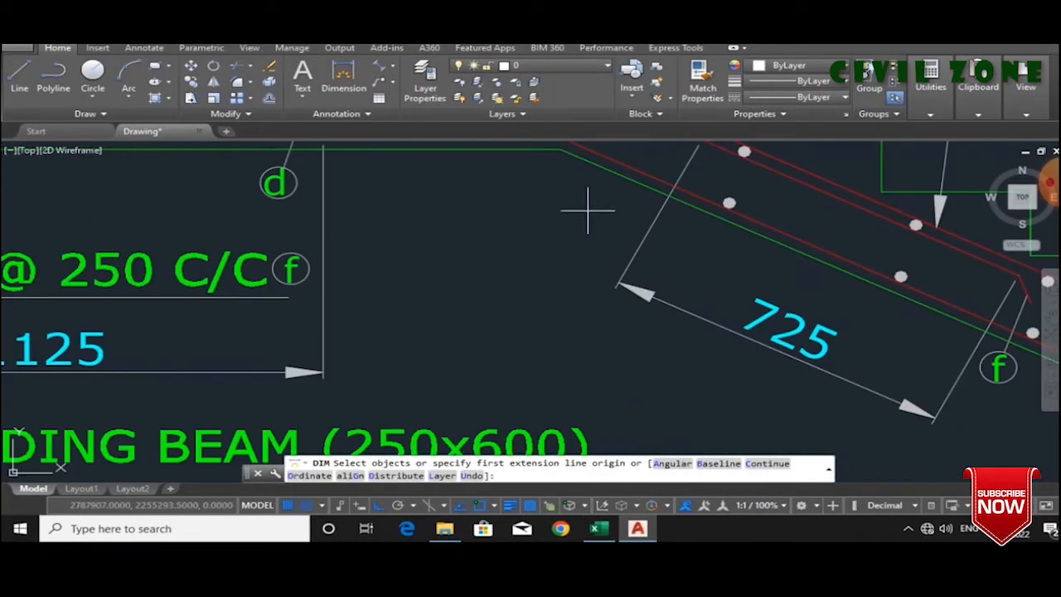
{"action": "left_click", "coordinate": [563, 157]}
{"action": "scroll", "coordinate": [564, 166], "scroll_direction": "down", "scroll_amount": 6}
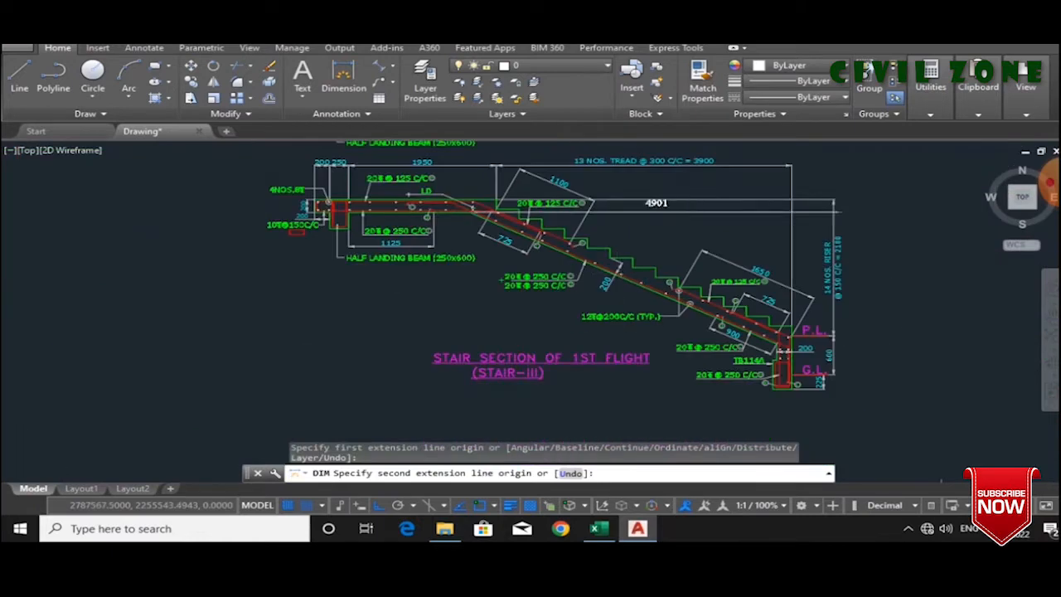
{"action": "scroll", "coordinate": [681, 315], "scroll_direction": "up", "scroll_amount": 6}
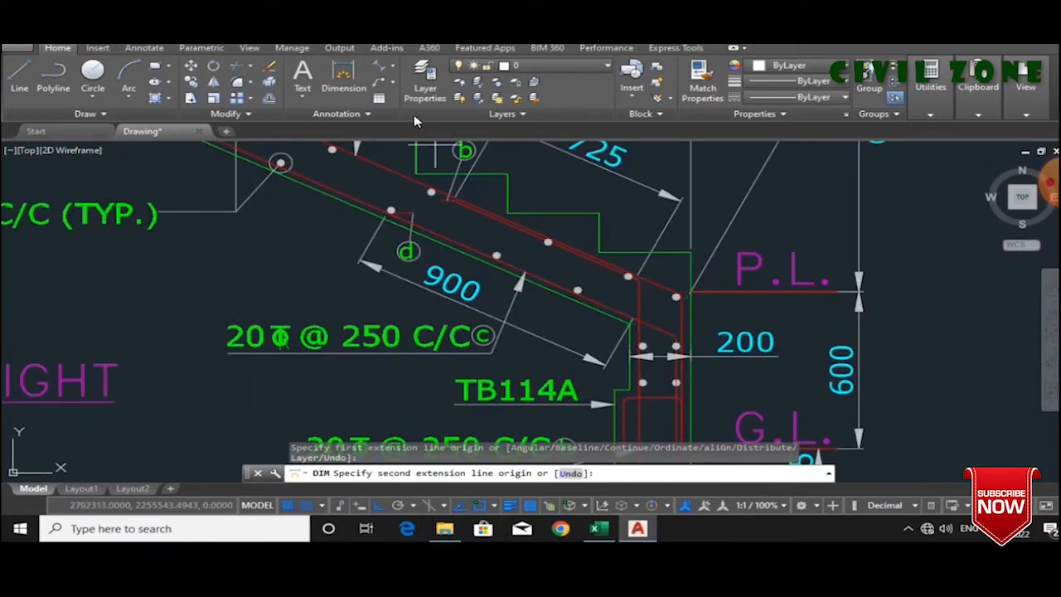
- Measure the waist slab's sloping underside in AutoCAD with an aligned dimension, from the TB114A corner to the landing bend
{"action": "left_click", "coordinate": [378, 70]}
{"action": "left_click", "coordinate": [630, 323]}
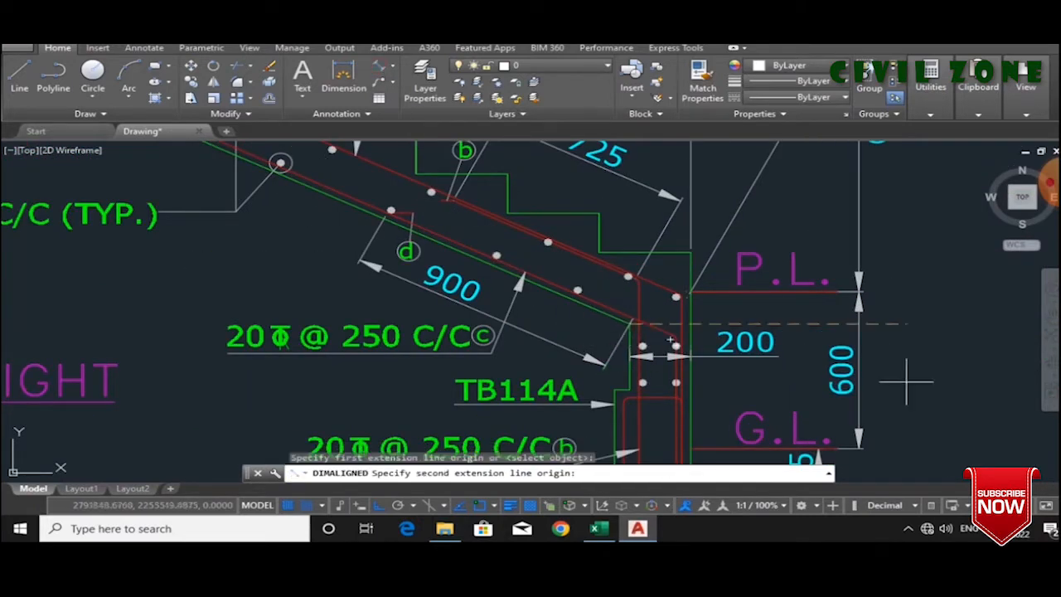
{"action": "scroll", "coordinate": [907, 374], "scroll_direction": "down", "scroll_amount": 5}
{"action": "scroll", "coordinate": [570, 270], "scroll_direction": "up", "scroll_amount": 5}
{"action": "left_click", "coordinate": [574, 244]}
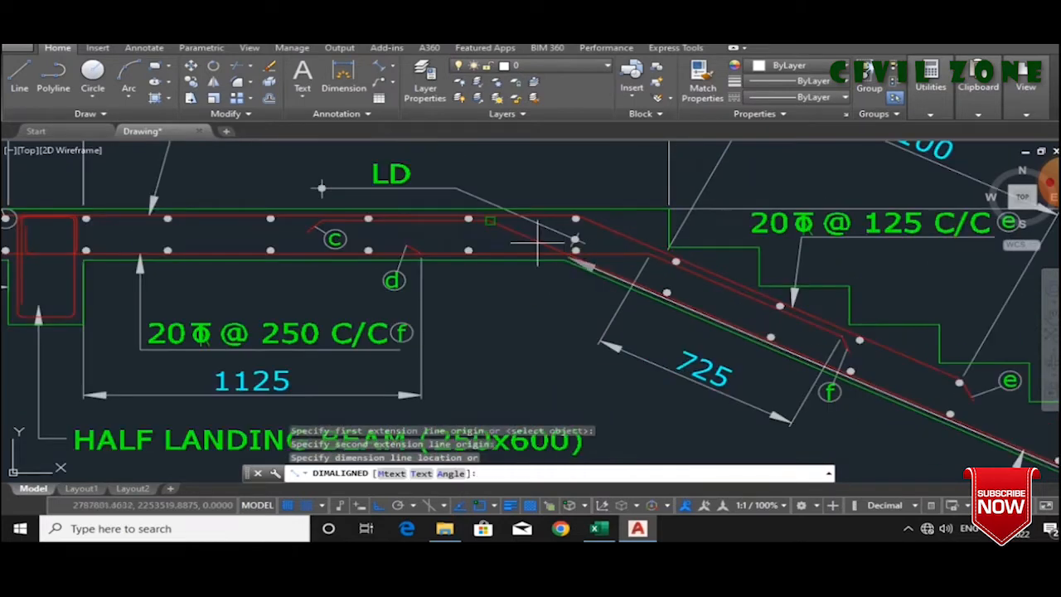
{"action": "scroll", "coordinate": [574, 244], "scroll_direction": "down", "scroll_amount": 5}
{"action": "scroll", "coordinate": [648, 360], "scroll_direction": "up", "scroll_amount": 5}
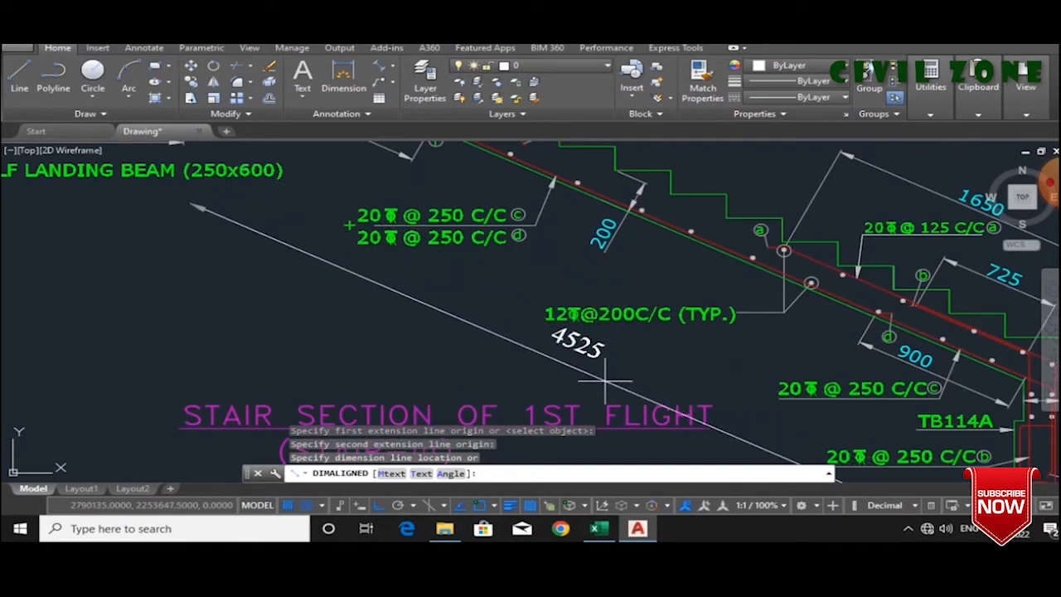
{"action": "key", "text": "Escape"}
{"action": "key", "text": "Escape"}
{"action": "key", "text": "Escape"}
- Switch to Excel, copy bar (c)'s count formula into K35 for the Botom distribution Bar, and change its length to 4.525
{"action": "left_click", "coordinate": [601, 530]}
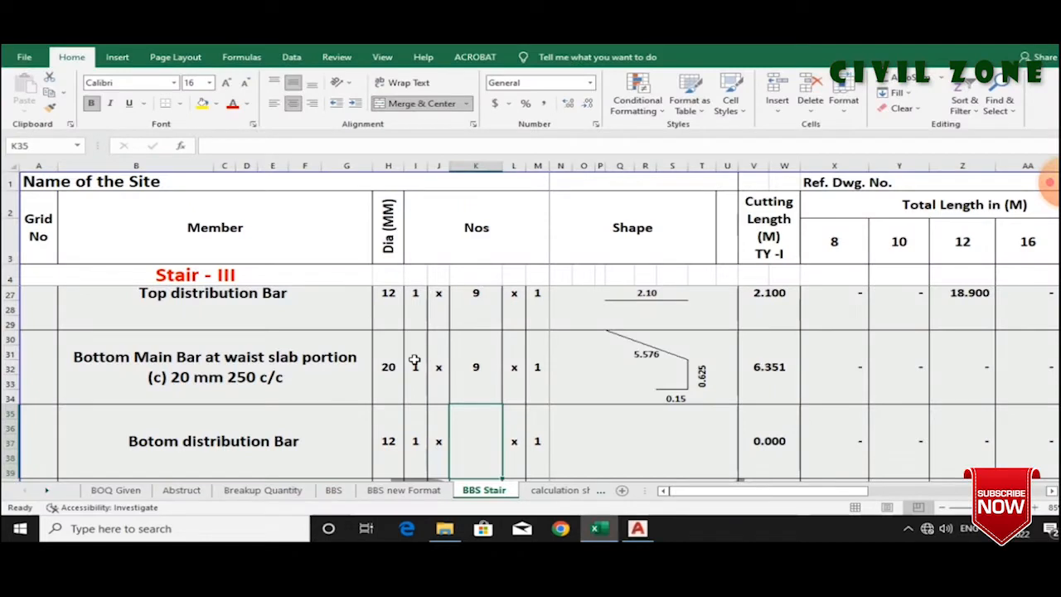
{"action": "left_click", "coordinate": [481, 388]}
{"action": "key", "text": "ctrl+c"}
{"action": "left_click", "coordinate": [461, 426]}
{"action": "key", "text": "ctrl+v"}
{"action": "key", "text": "Escape"}
{"action": "left_click", "coordinate": [263, 146]}
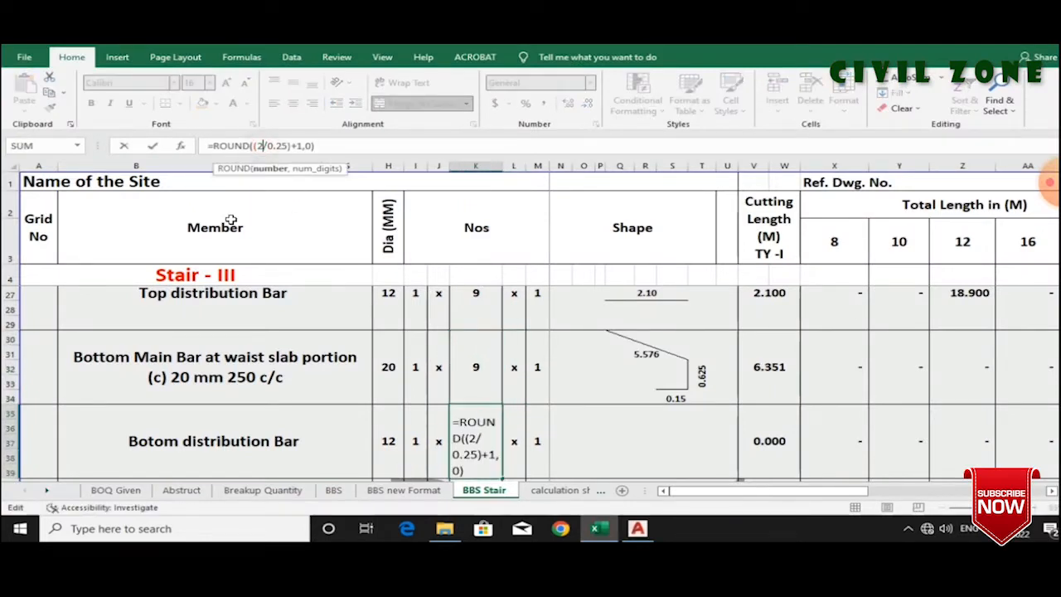
{"action": "type", "text": "4.525"}
{"action": "key", "text": "Return"}
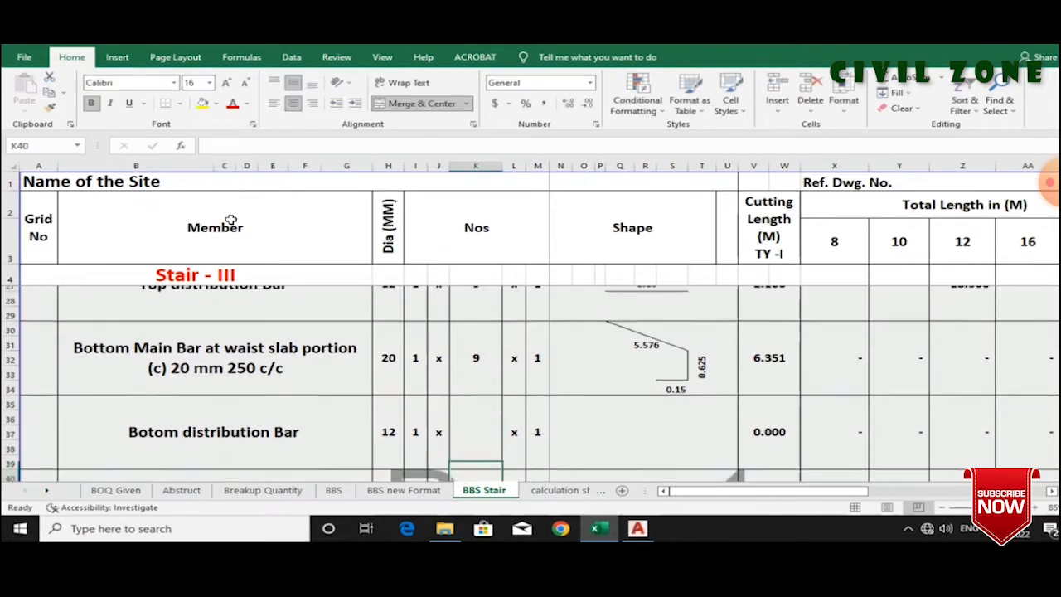
{"action": "left_click", "coordinate": [486, 449]}
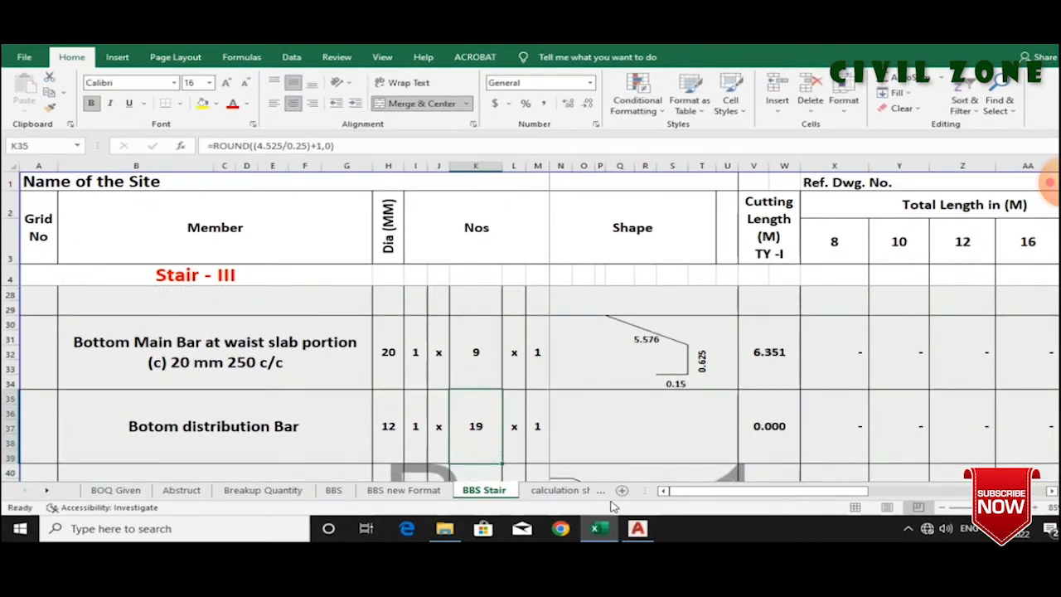
{"action": "left_click", "coordinate": [637, 528]}
{"action": "left_click", "coordinate": [343, 83]}
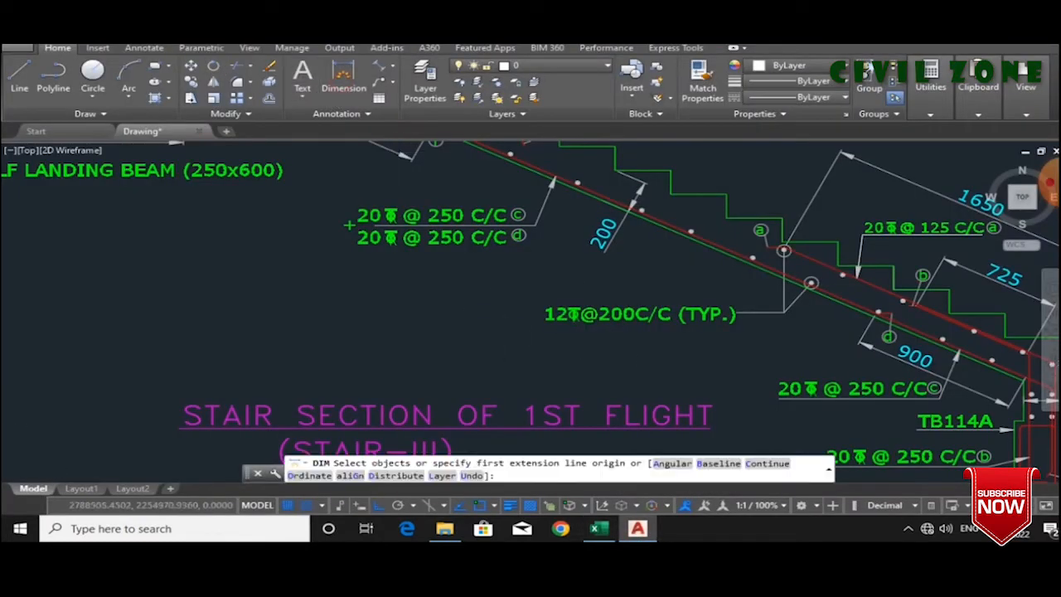
{"action": "scroll", "coordinate": [504, 339], "scroll_direction": "down", "scroll_amount": 4}
{"action": "scroll", "coordinate": [403, 227], "scroll_direction": "up", "scroll_amount": 8}
{"action": "left_click", "coordinate": [474, 204]}
{"action": "scroll", "coordinate": [430, 210], "scroll_direction": "down", "scroll_amount": 4}
{"action": "scroll", "coordinate": [520, 370], "scroll_direction": "down", "scroll_amount": 3}
{"action": "scroll", "coordinate": [887, 412], "scroll_direction": "up", "scroll_amount": 3}
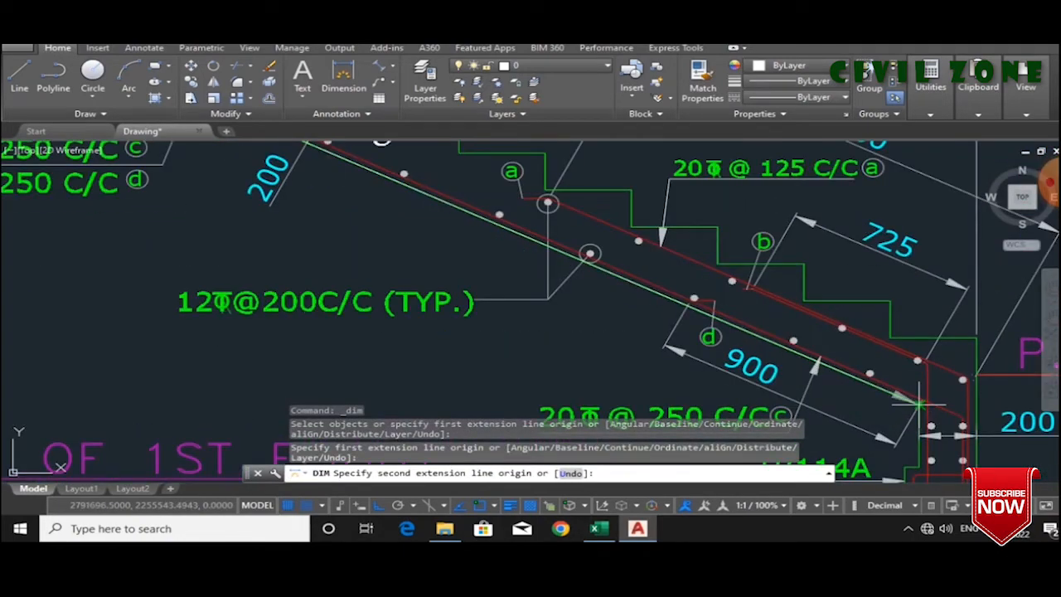
{"action": "left_click", "coordinate": [918, 406]}
{"action": "scroll", "coordinate": [918, 406], "scroll_direction": "down", "scroll_amount": 3}
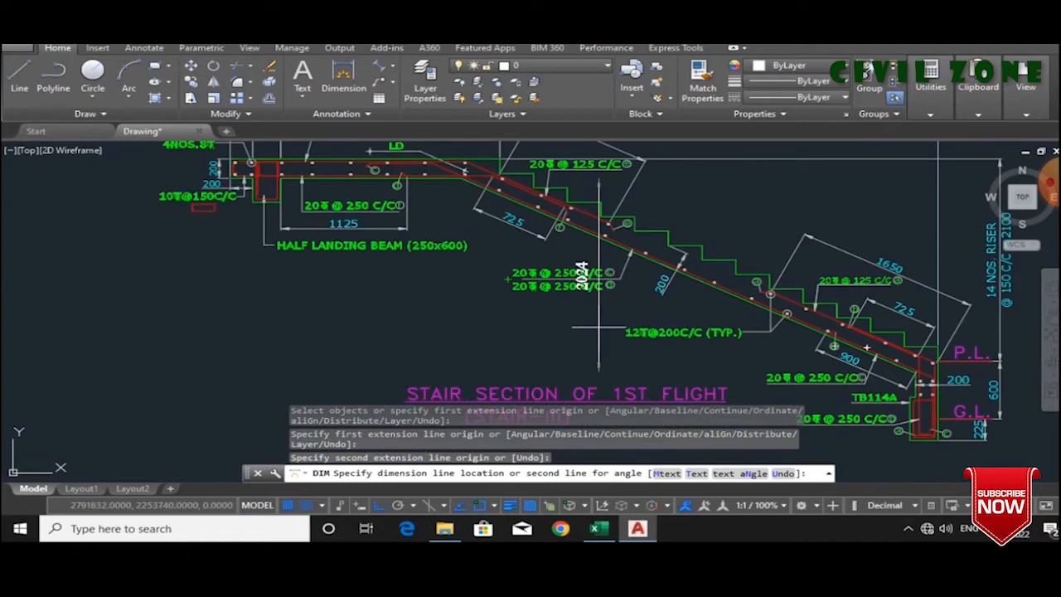
{"action": "key", "text": "Escape"}
- Recheck the waist slab's sloping underside in AutoCAD with an aligned dimension from the landing bend down to the TB114A corner
{"action": "left_click", "coordinate": [379, 67]}
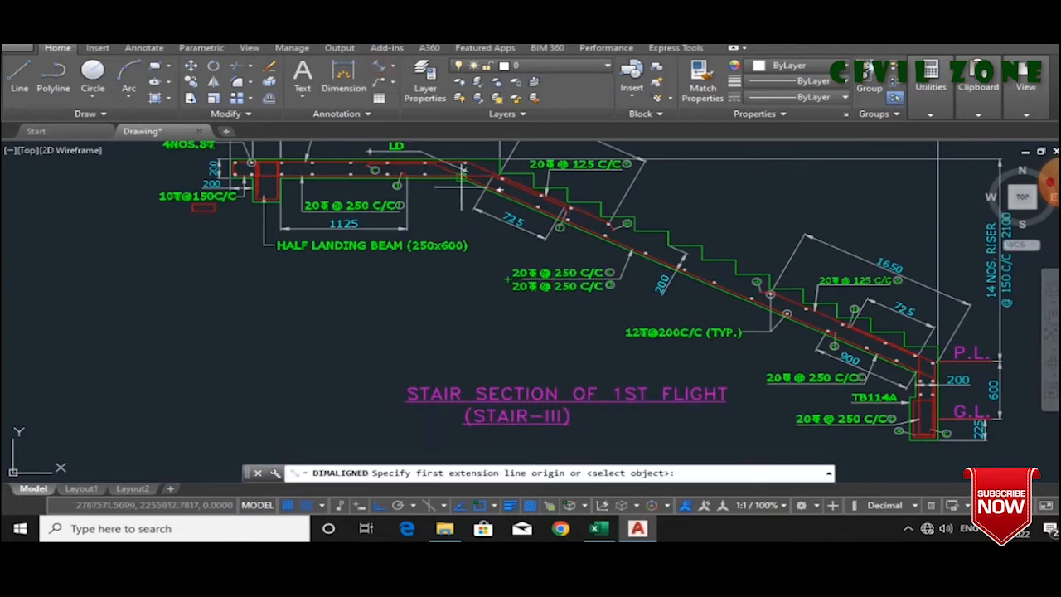
{"action": "left_click", "coordinate": [462, 179]}
{"action": "scroll", "coordinate": [508, 224], "scroll_direction": "down", "scroll_amount": 4}
{"action": "scroll", "coordinate": [720, 297], "scroll_direction": "up", "scroll_amount": 8}
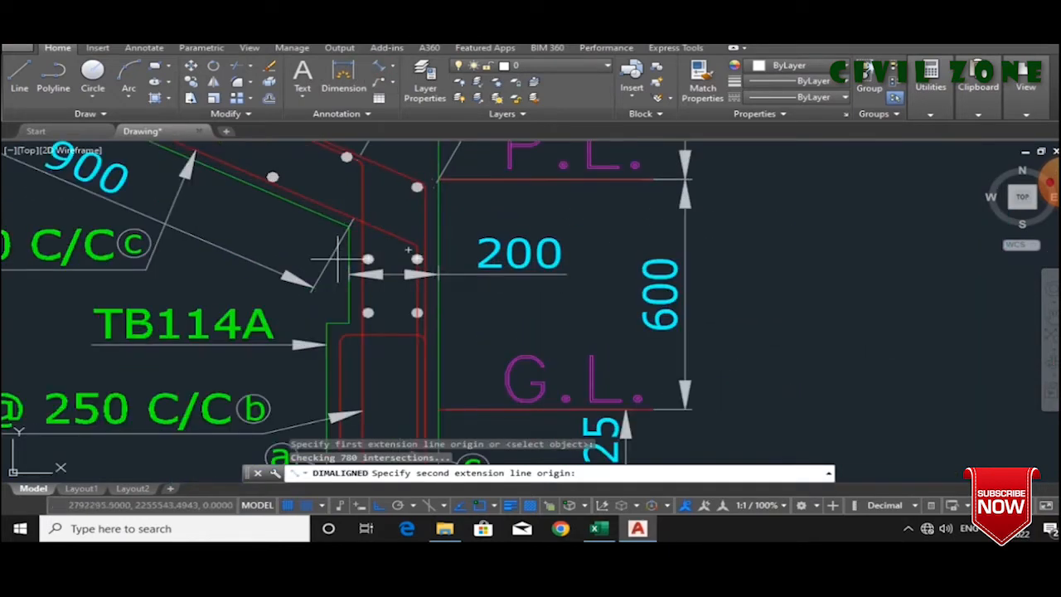
{"action": "left_click", "coordinate": [349, 224]}
{"action": "scroll", "coordinate": [574, 290], "scroll_direction": "down", "scroll_amount": 4}
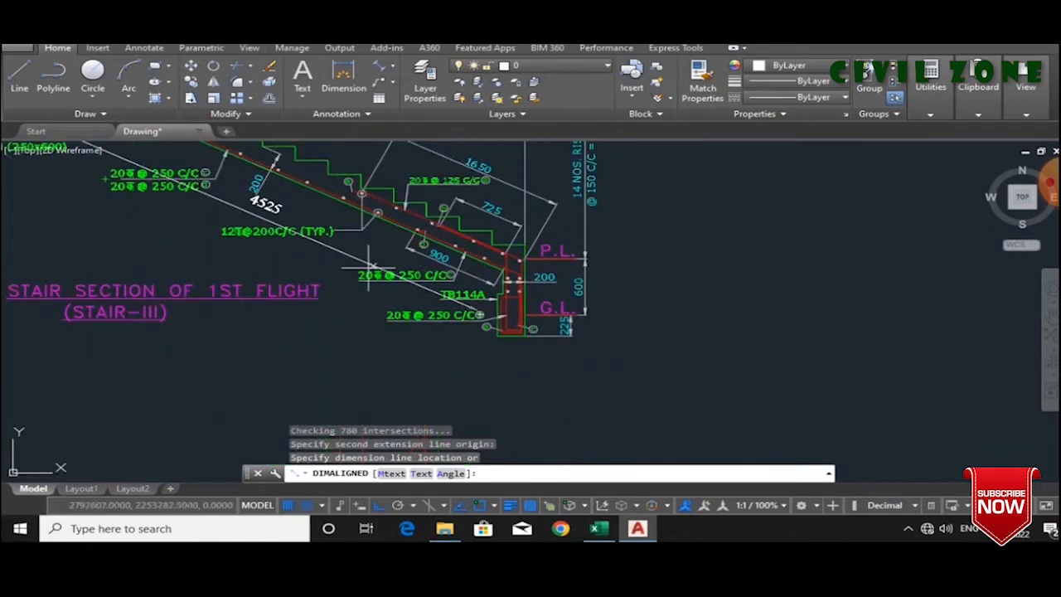
{"action": "key", "text": "Escape"}
{"action": "scroll", "coordinate": [511, 379], "scroll_direction": "down", "scroll_amount": 3}
{"action": "scroll", "coordinate": [473, 213], "scroll_direction": "up", "scroll_amount": 4}
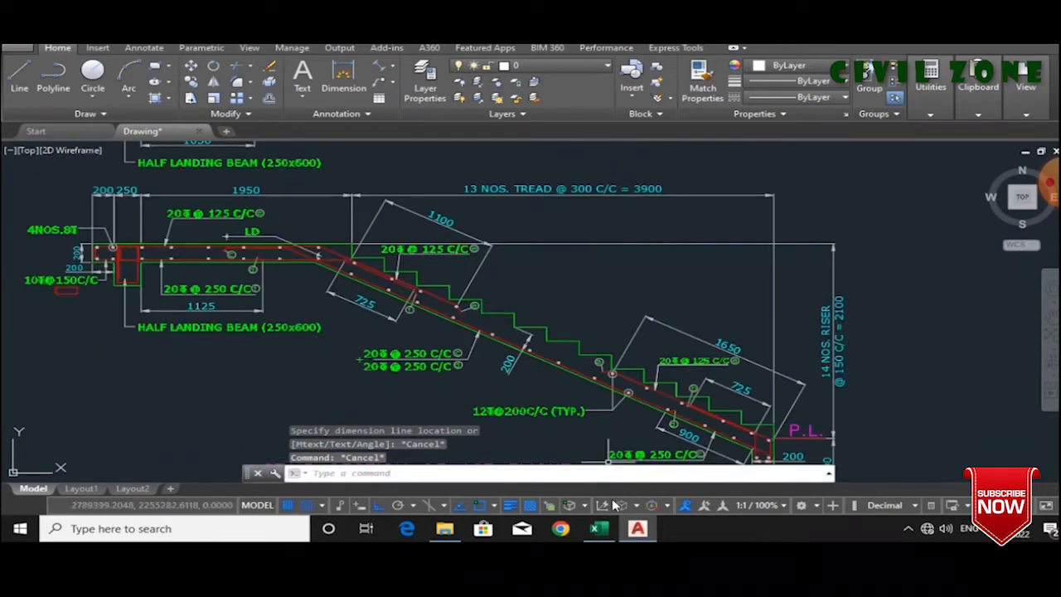
- Switch to Excel and copy the Top distribution Bar's length cell Q27 for use in the Botom distribution Bar's shape
{"action": "left_click", "coordinate": [598, 528]}
{"action": "left_click", "coordinate": [531, 420]}
{"action": "left_click_drag", "start_coordinate": [557, 417], "coordinate": [571, 437]}
{"action": "left_click", "coordinate": [653, 430]}
{"action": "scroll", "coordinate": [615, 427], "scroll_direction": "up", "scroll_amount": 1}
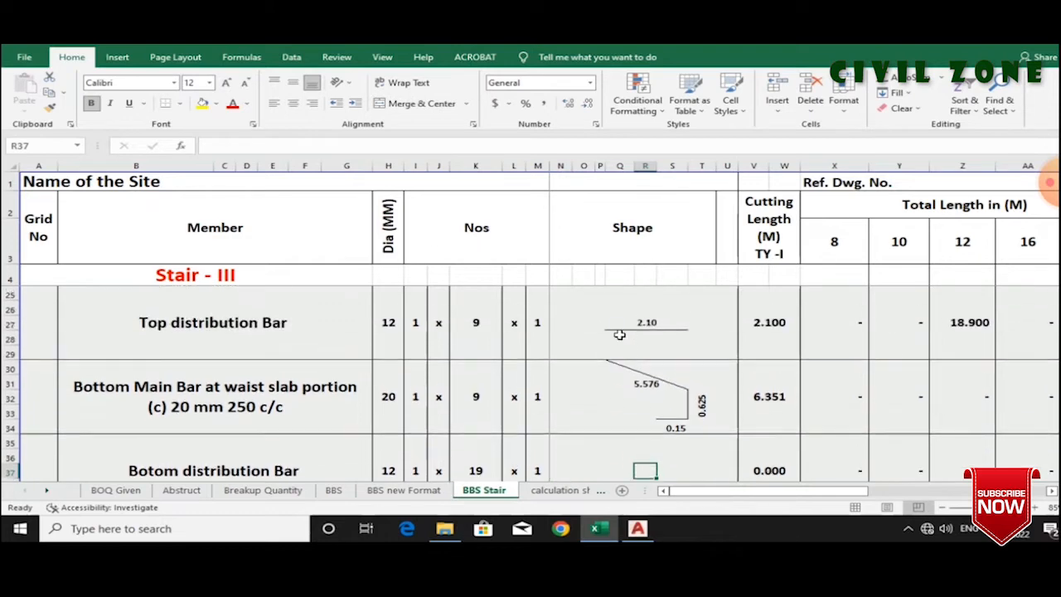
{"action": "left_click", "coordinate": [648, 330]}
{"action": "key", "text": "ctrl+c"}
{"action": "scroll", "coordinate": [622, 403], "scroll_direction": "down", "scroll_amount": 1}
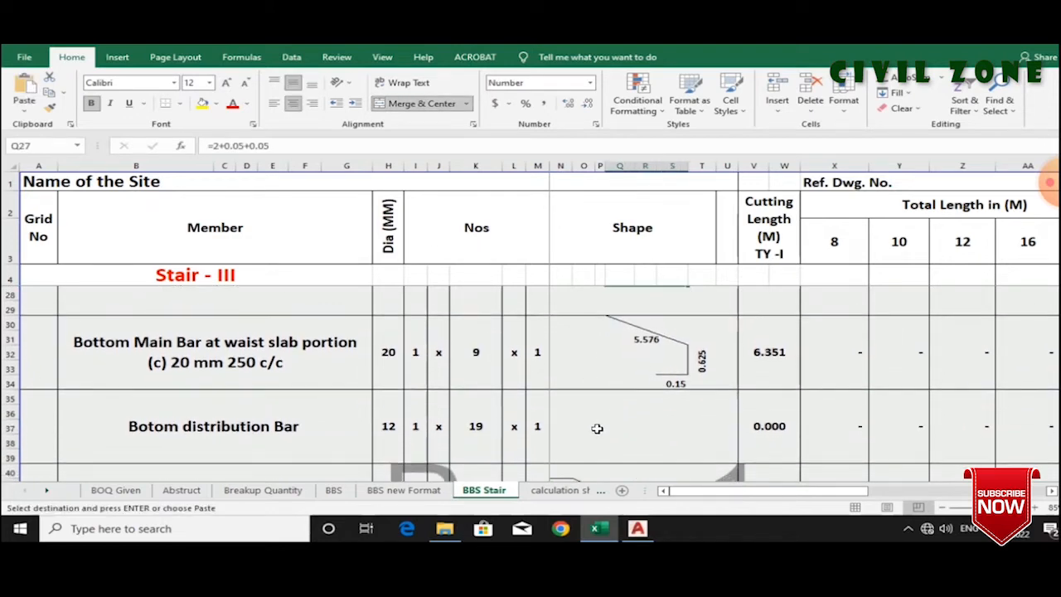
{"action": "left_click", "coordinate": [592, 426]}
{"action": "key", "text": "ctrl+v"}
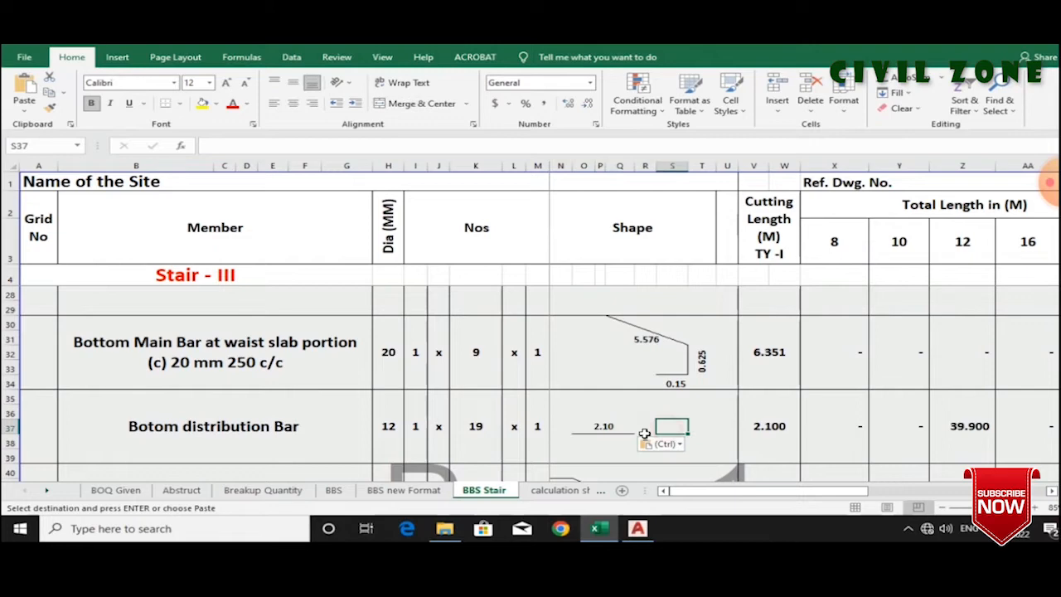
{"action": "key", "text": "ctrl+z"}
- Paste the copied length formula =2+0.05+0.05 into Shape cell Q37 of the bottom distribution bar
{"action": "left_click", "coordinate": [610, 426]}
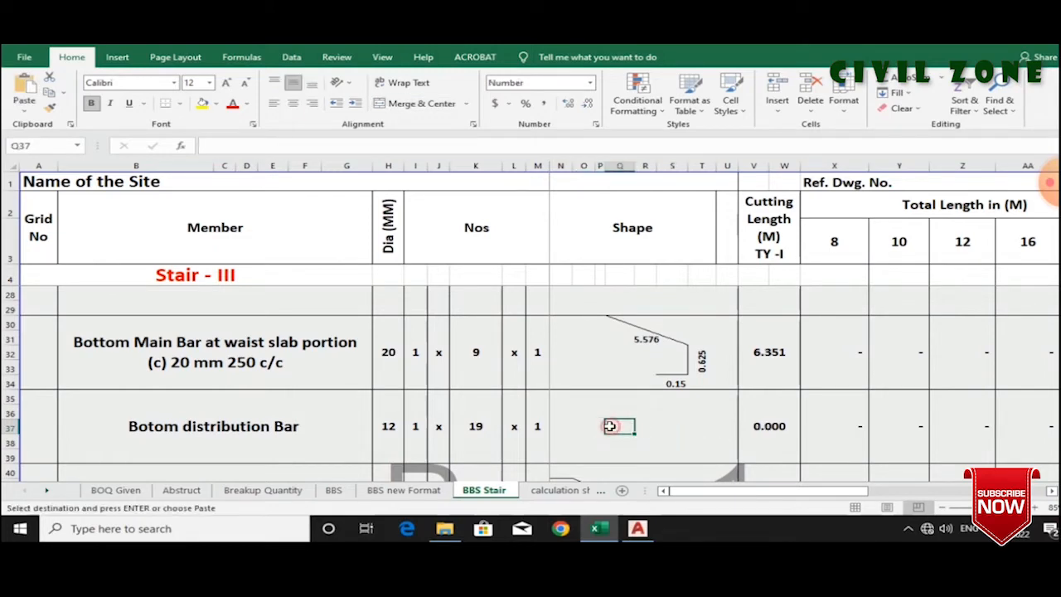
{"action": "key", "text": "ctrl+v"}
{"action": "key", "text": "Escape"}
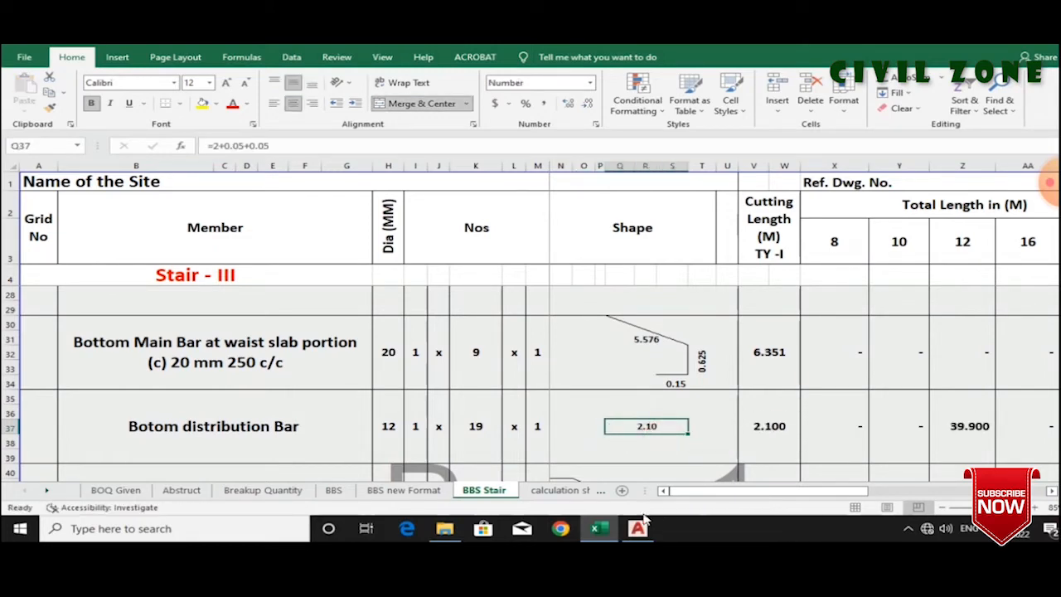
- Switch to AutoCAD and examine the Stair-III 1st flight section for the diameter and spacing of bottom bars c and d
{"action": "left_click", "coordinate": [495, 374]}
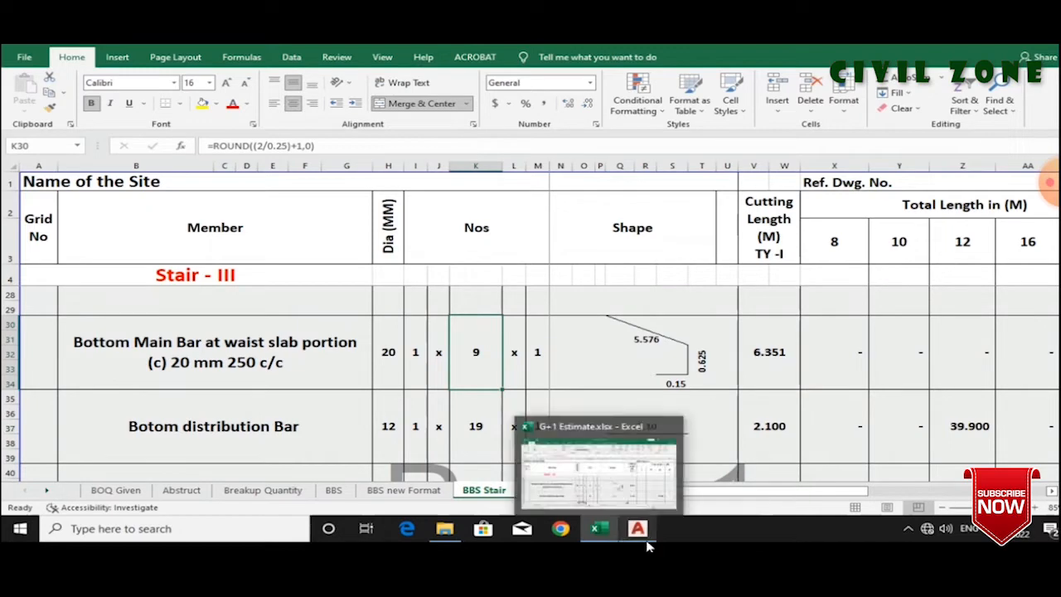
{"action": "left_click", "coordinate": [647, 538]}
{"action": "scroll", "coordinate": [563, 295], "scroll_direction": "down", "scroll_amount": 3}
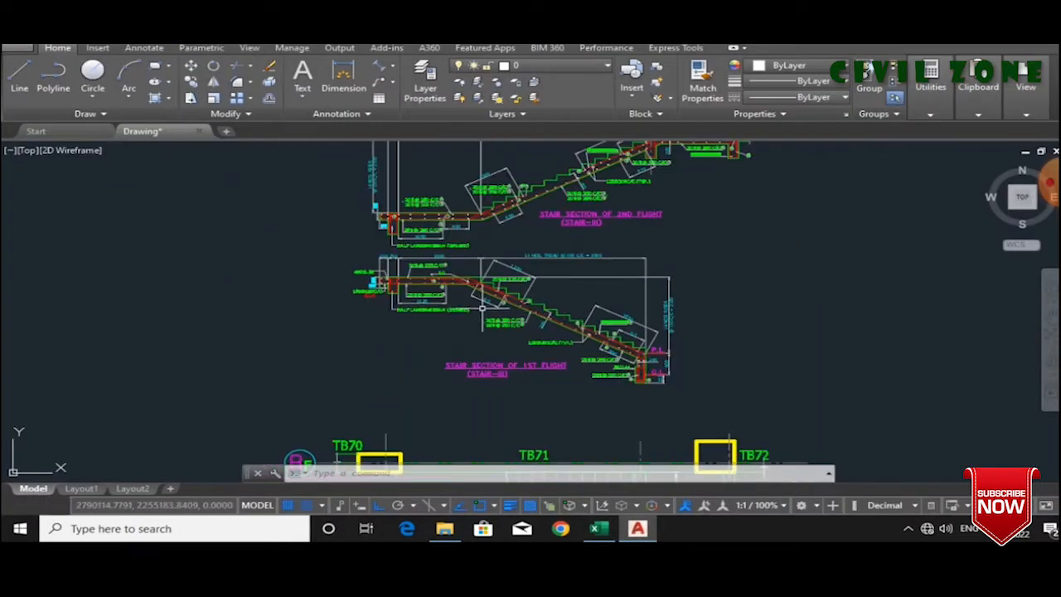
{"action": "left_click", "coordinate": [598, 529]}
{"action": "scroll", "coordinate": [562, 418], "scroll_direction": "down", "scroll_amount": 2}
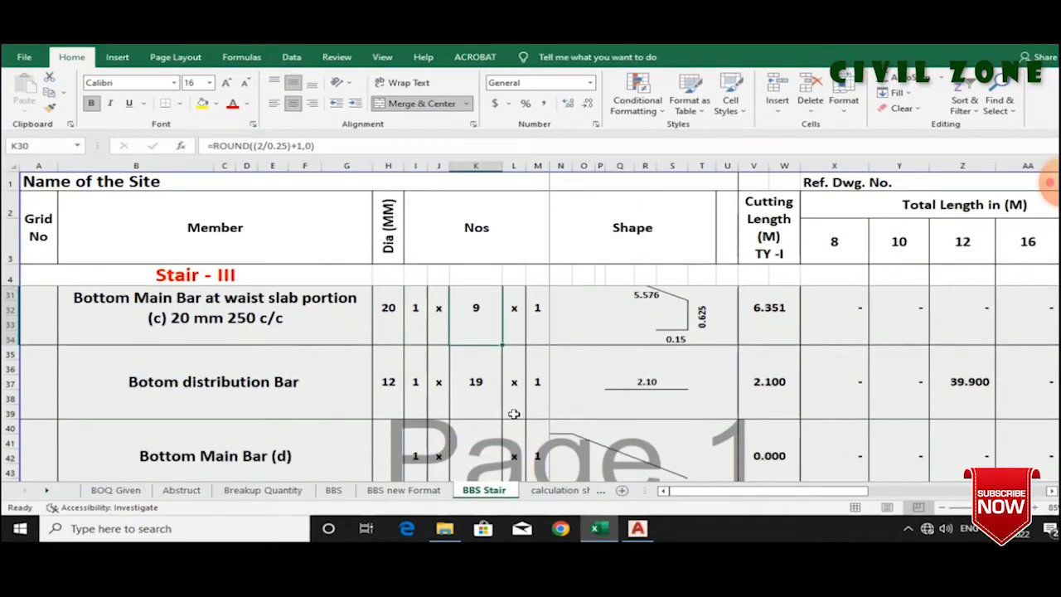
{"action": "left_click", "coordinate": [320, 419]}
{"action": "left_click", "coordinate": [638, 529]}
{"action": "scroll", "coordinate": [575, 339], "scroll_direction": "up", "scroll_amount": 8}
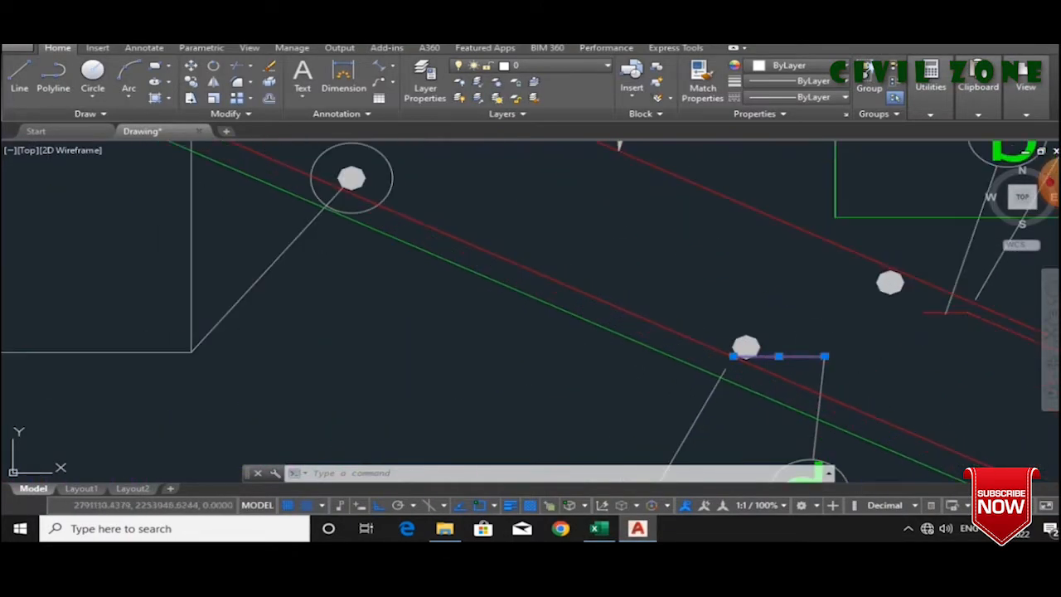
{"action": "scroll", "coordinate": [531, 261], "scroll_direction": "down", "scroll_amount": 6}
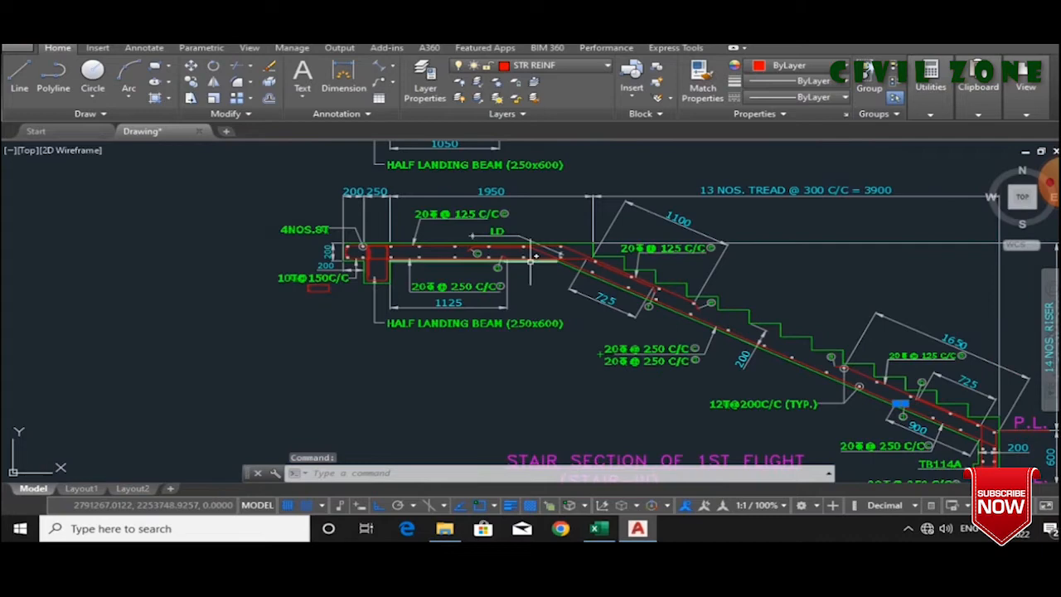
{"action": "scroll", "coordinate": [531, 261], "scroll_direction": "up", "scroll_amount": 5}
{"action": "scroll", "coordinate": [564, 274], "scroll_direction": "down", "scroll_amount": 5}
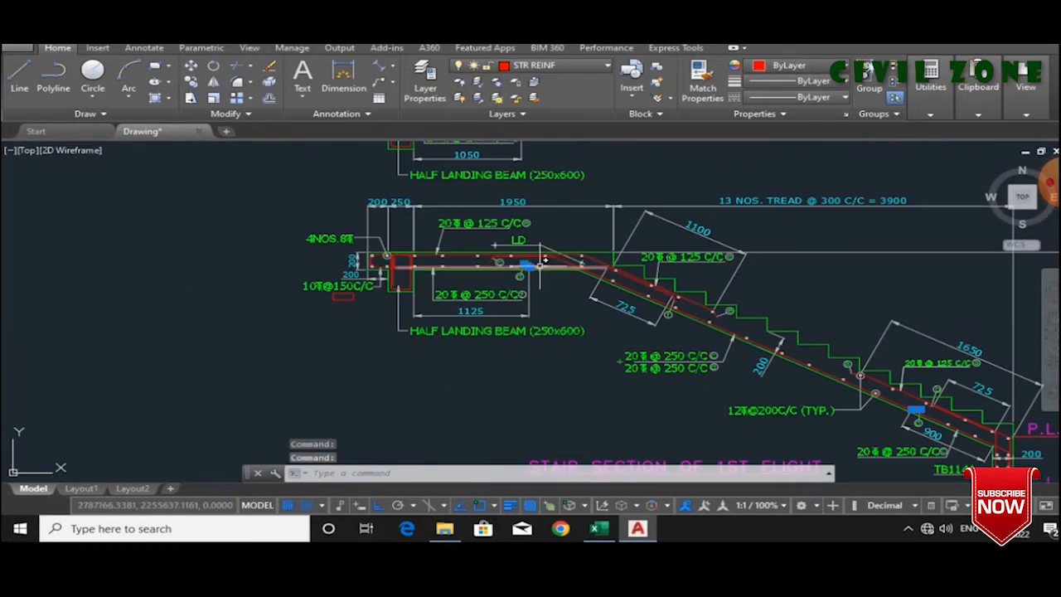
{"action": "scroll", "coordinate": [489, 265], "scroll_direction": "up", "scroll_amount": 3}
{"action": "scroll", "coordinate": [632, 270], "scroll_direction": "down", "scroll_amount": 4}
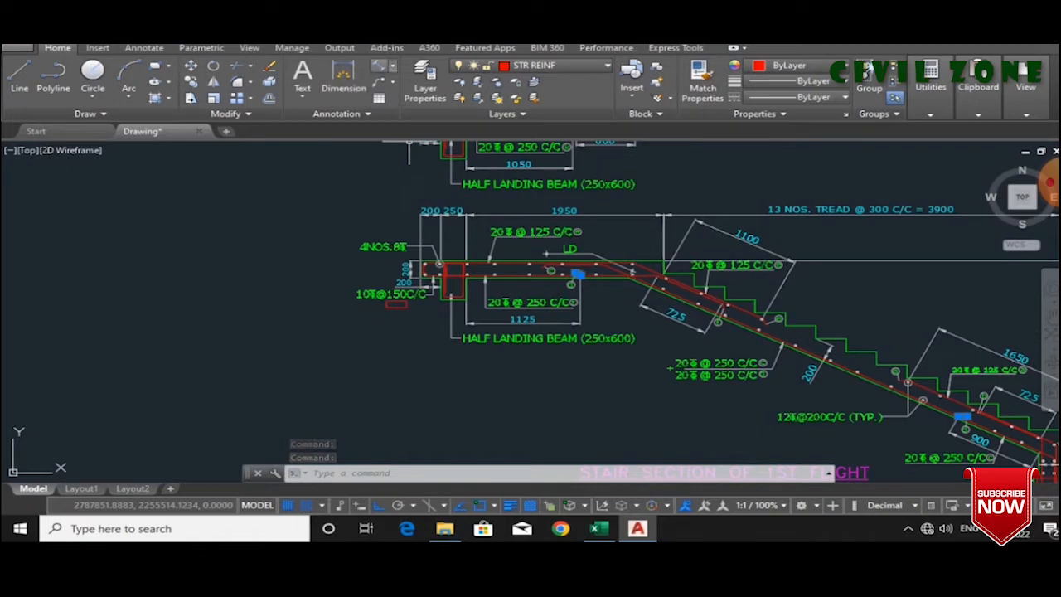
{"action": "left_click_drag", "start_coordinate": [947, 452], "coordinate": [784, 371]}
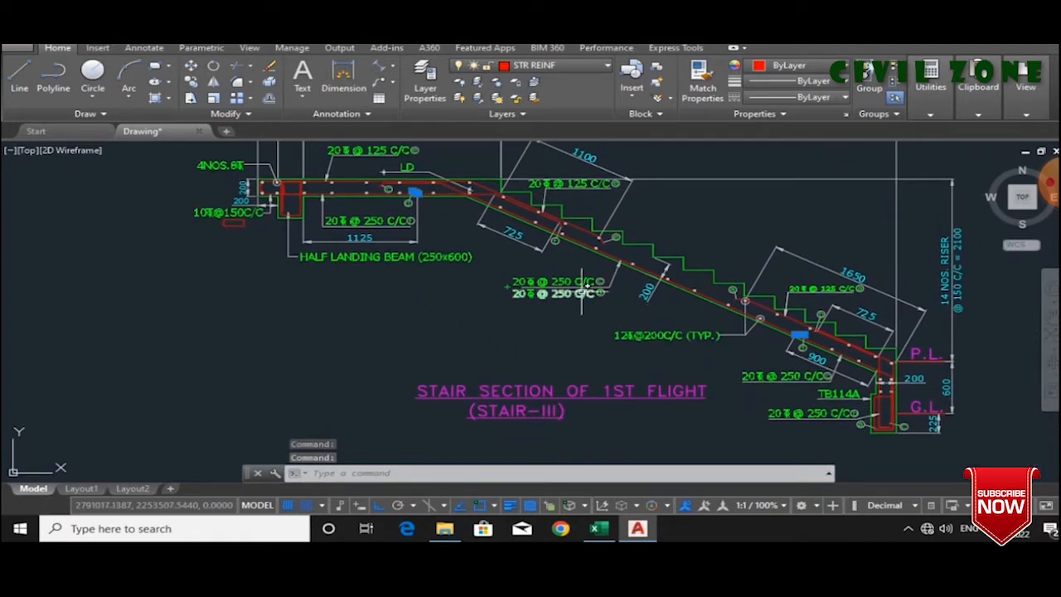
{"action": "scroll", "coordinate": [569, 277], "scroll_direction": "up", "scroll_amount": 5}
{"action": "scroll", "coordinate": [703, 318], "scroll_direction": "down", "scroll_amount": 4}
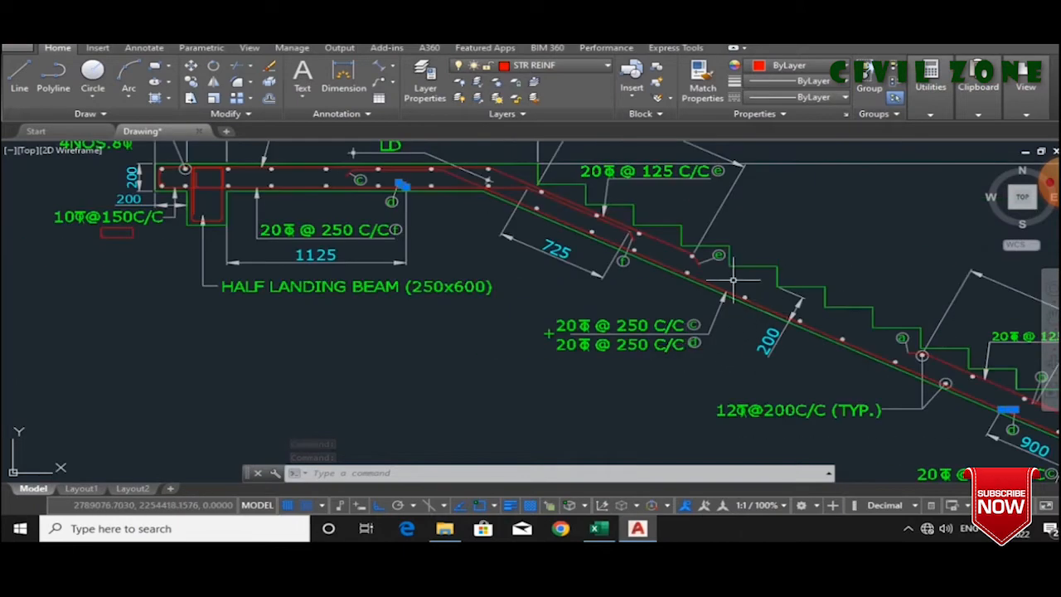
{"action": "scroll", "coordinate": [643, 351], "scroll_direction": "up", "scroll_amount": 2}
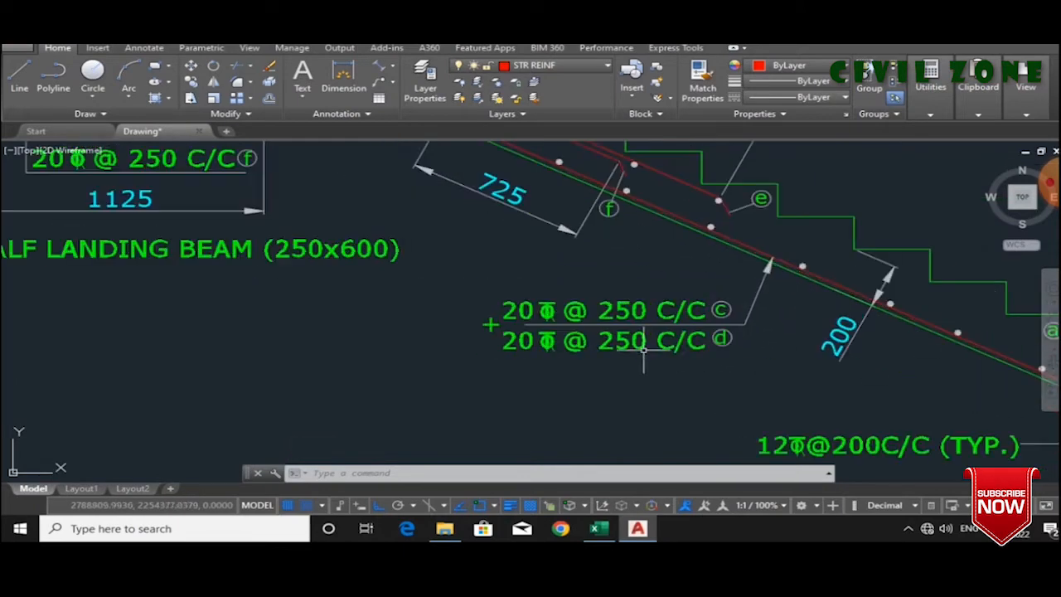
- Switch back to Excel and set the diameter of Bottom Main Bar (d) to 20 mm
{"action": "left_click", "coordinate": [599, 528]}
{"action": "left_click", "coordinate": [396, 426]}
{"action": "type", "text": "20"}
{"action": "key", "text": "Tab"}
- Copy the bar count formula of the bottom distribution bar into the count cell K40 of Bottom Main Bar (d)
{"action": "left_click", "coordinate": [473, 336]}
{"action": "key", "text": "ctrl+c"}
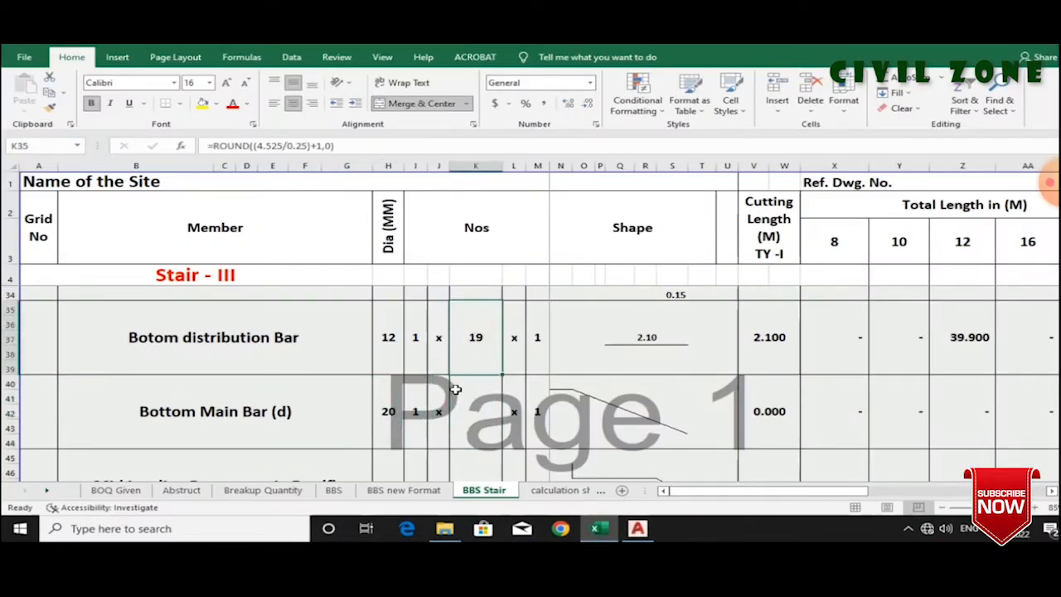
{"action": "left_click", "coordinate": [468, 404]}
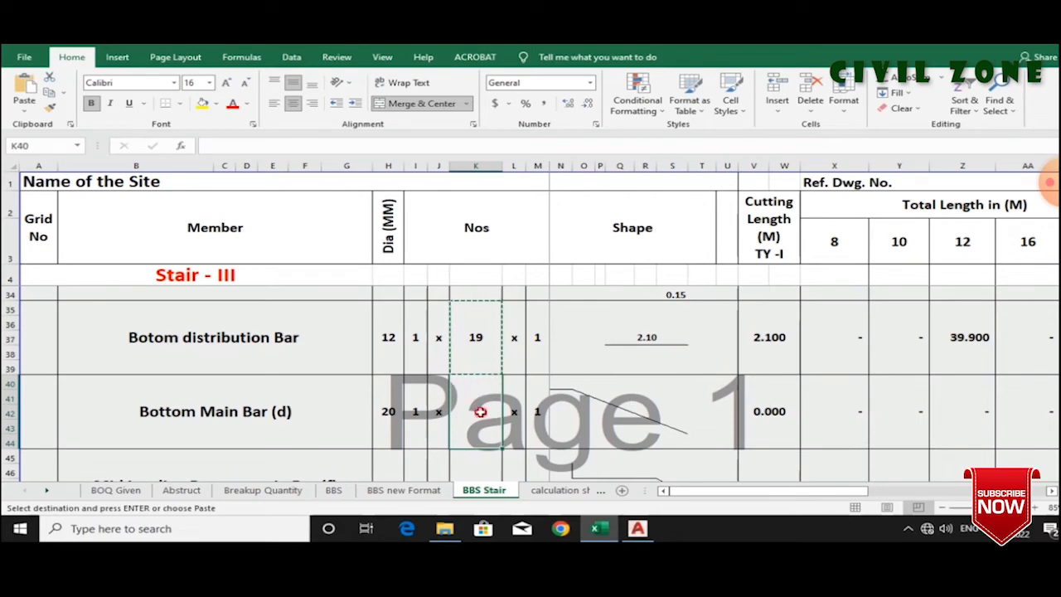
{"action": "left_click", "coordinate": [484, 350]}
{"action": "left_click", "coordinate": [477, 386]}
{"action": "key", "text": "Return"}
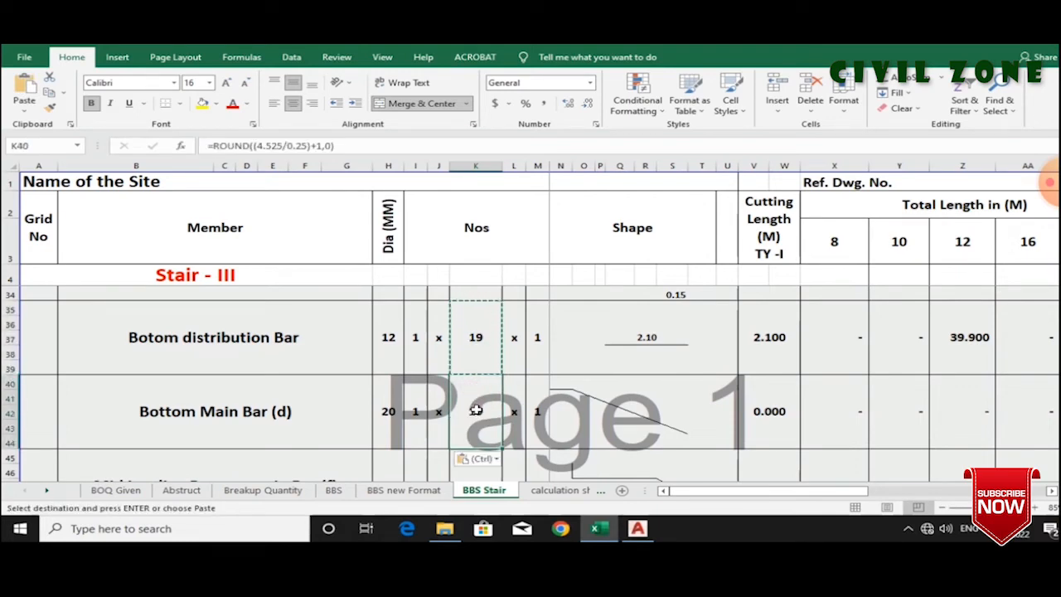
- Replace 4.525 with 2-.025-.025 in the count formula of Bottom Main Bar (d)
{"action": "left_click", "coordinate": [284, 146]}
{"action": "key", "text": "BackSpace"}
{"action": "key", "text": "BackSpace"}
{"action": "key", "text": "BackSpace"}
{"action": "key", "text": "BackSpace"}
{"action": "key", "text": "BackSpace"}
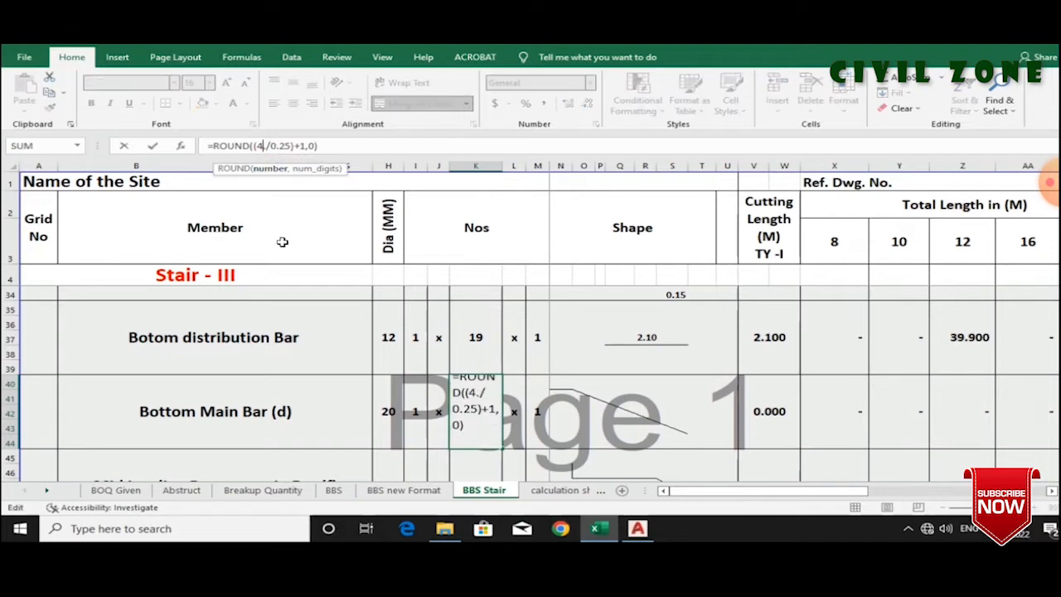
{"action": "type", "text": "2-.025-.025"}
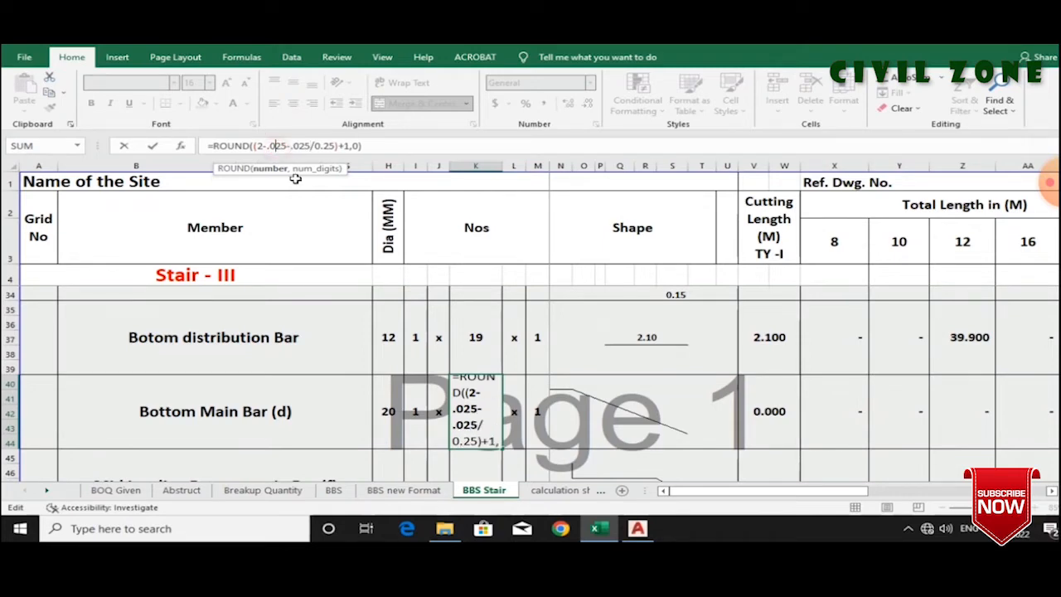
{"action": "key", "text": "Return"}
{"action": "left_click", "coordinate": [500, 406]}
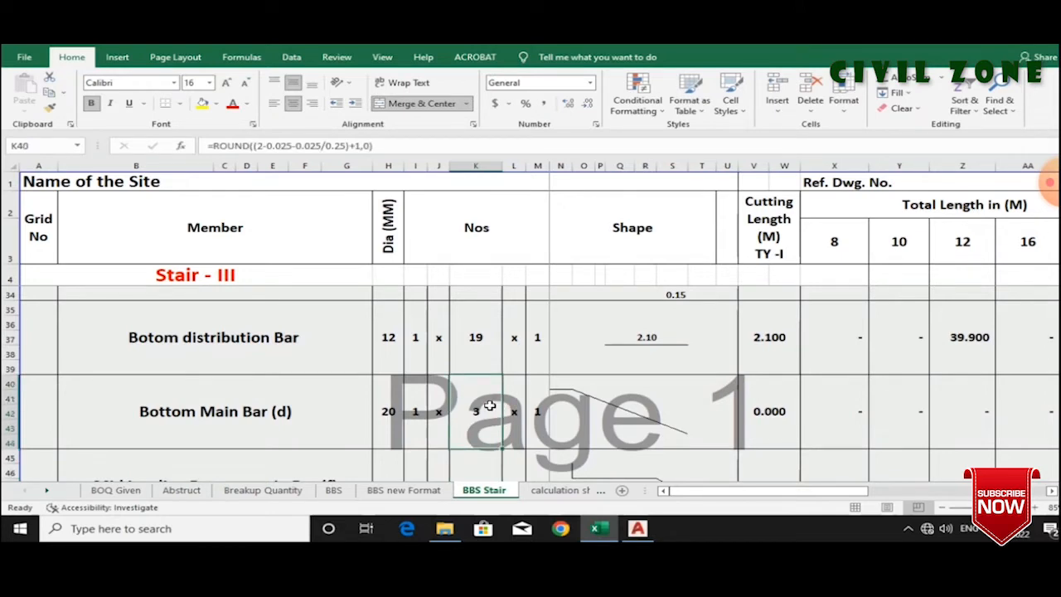
- Compare the count formulas of the bars above, and reduce Bottom Main Bar (d)'s formula to =ROUND((2/0.25)+1,0)
{"action": "left_click", "coordinate": [473, 366]}
{"action": "scroll", "coordinate": [473, 366], "scroll_direction": "up", "scroll_amount": 1}
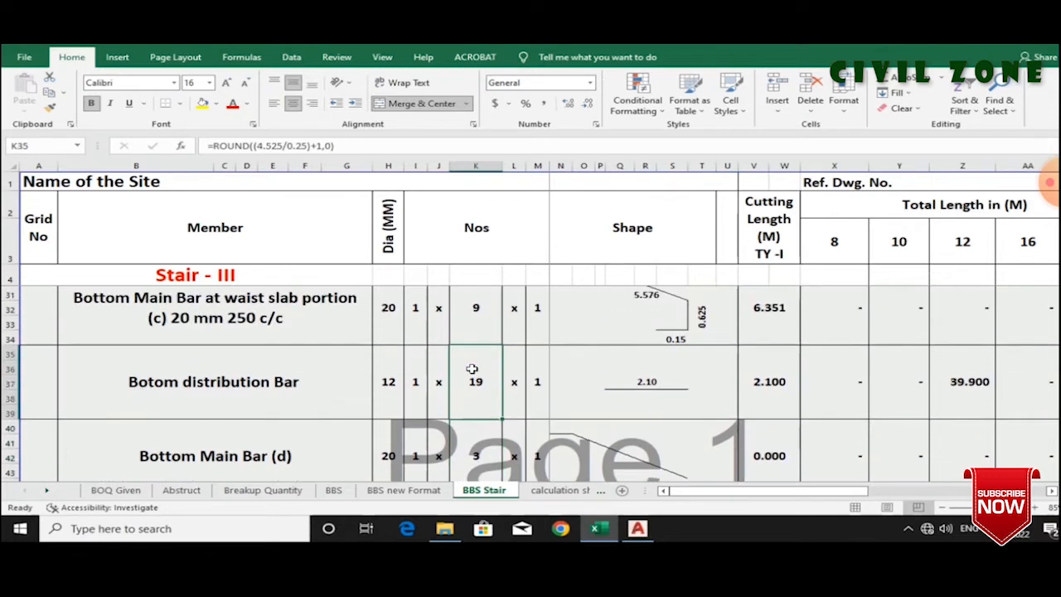
{"action": "left_click", "coordinate": [476, 339]}
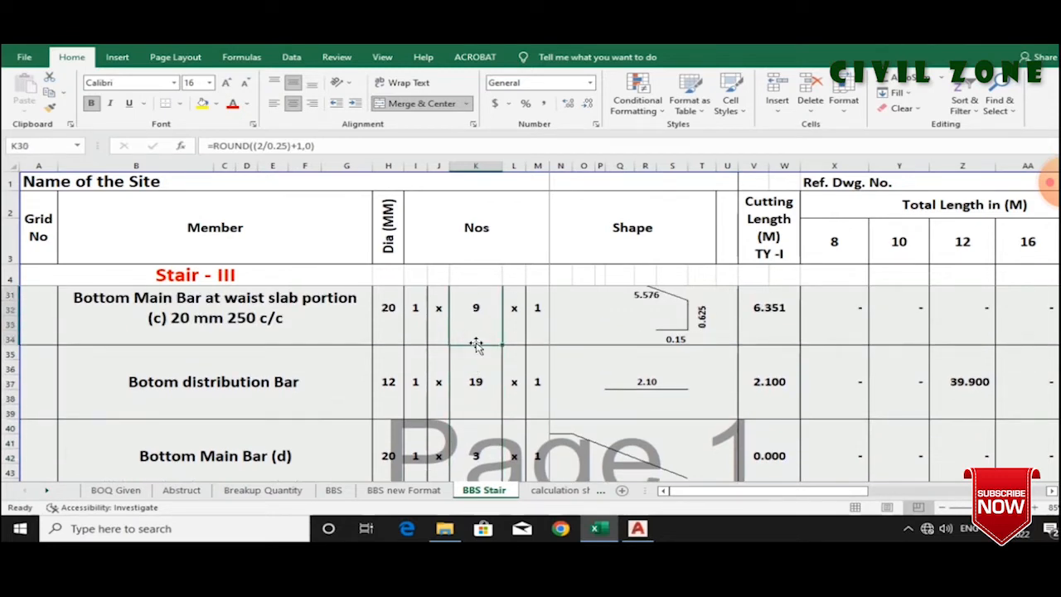
{"action": "left_click", "coordinate": [485, 459]}
{"action": "scroll", "coordinate": [486, 459], "scroll_direction": "down", "scroll_amount": 1}
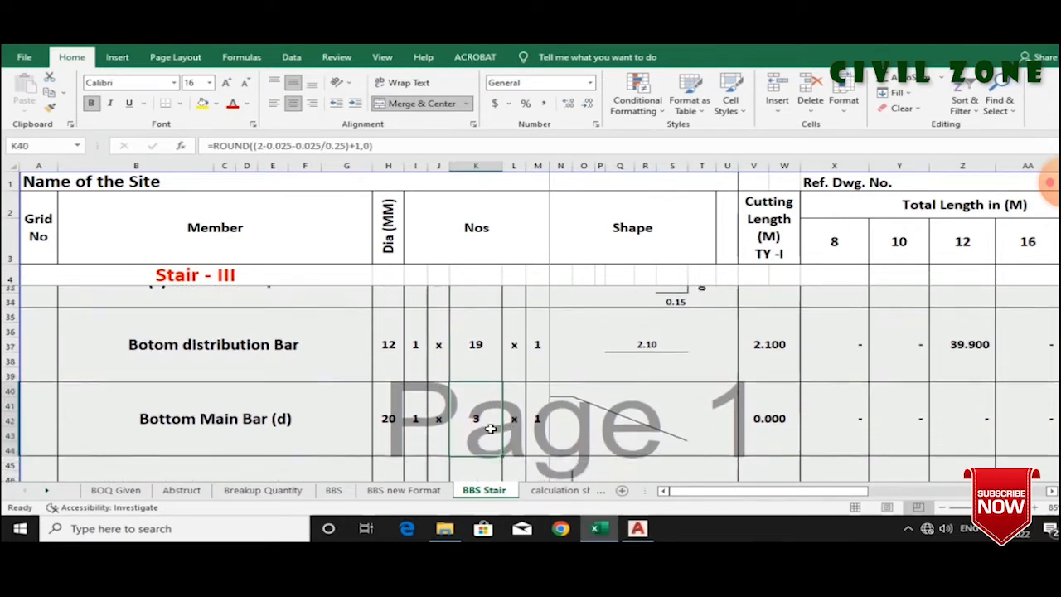
{"action": "left_click", "coordinate": [321, 145]}
{"action": "key", "text": "BackSpace"}
{"action": "key", "text": "BackSpace"}
{"action": "key", "text": "BackSpace"}
{"action": "key", "text": "BackSpace"}
{"action": "key", "text": "BackSpace"}
{"action": "key", "text": "BackSpace"}
{"action": "key", "text": "BackSpace"}
{"action": "key", "text": "BackSpace"}
{"action": "key", "text": "BackSpace"}
{"action": "key", "text": "BackSpace"}
{"action": "key", "text": "BackSpace"}
{"action": "key", "text": "BackSpace"}
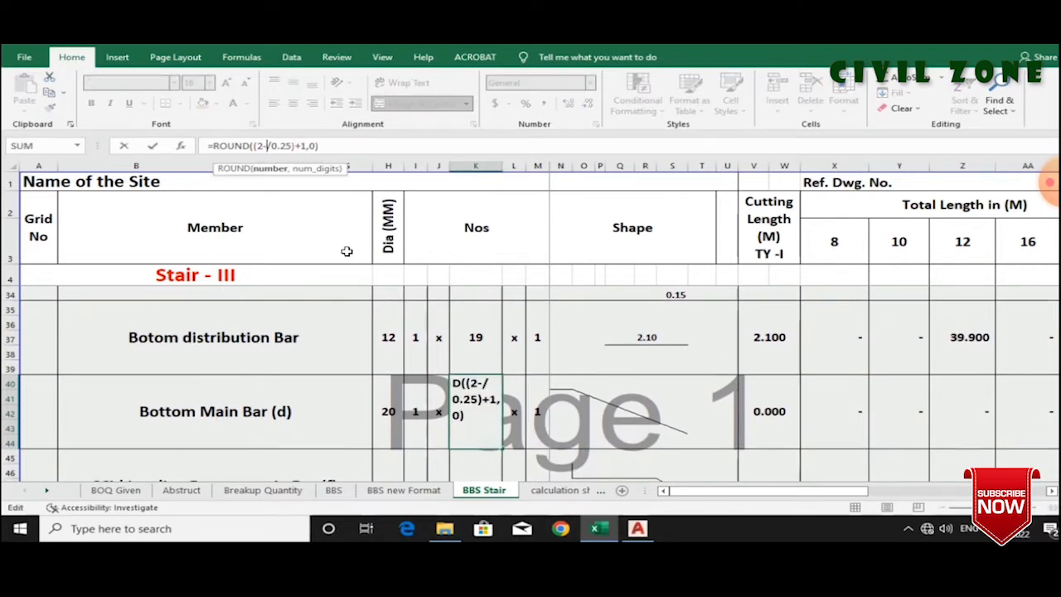
{"action": "key", "text": "Return"}
{"action": "key", "text": "Up"}
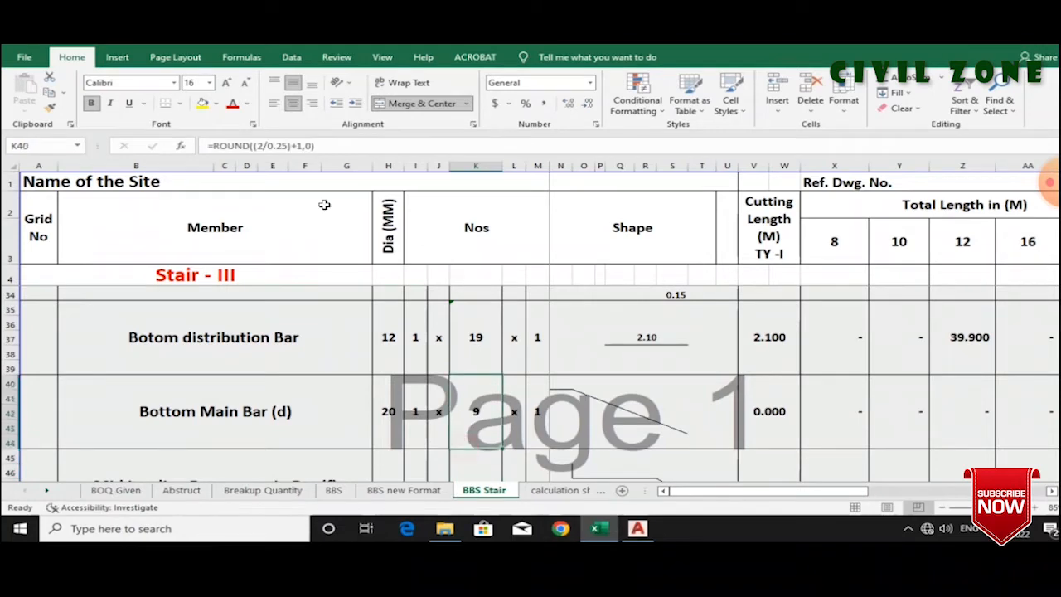
- Try deducting 0.025 twice from the 2 m width in the count formula of Bottom Main Bar (d)
{"action": "left_click", "coordinate": [260, 146]}
{"action": "type", "text": "-.025"}
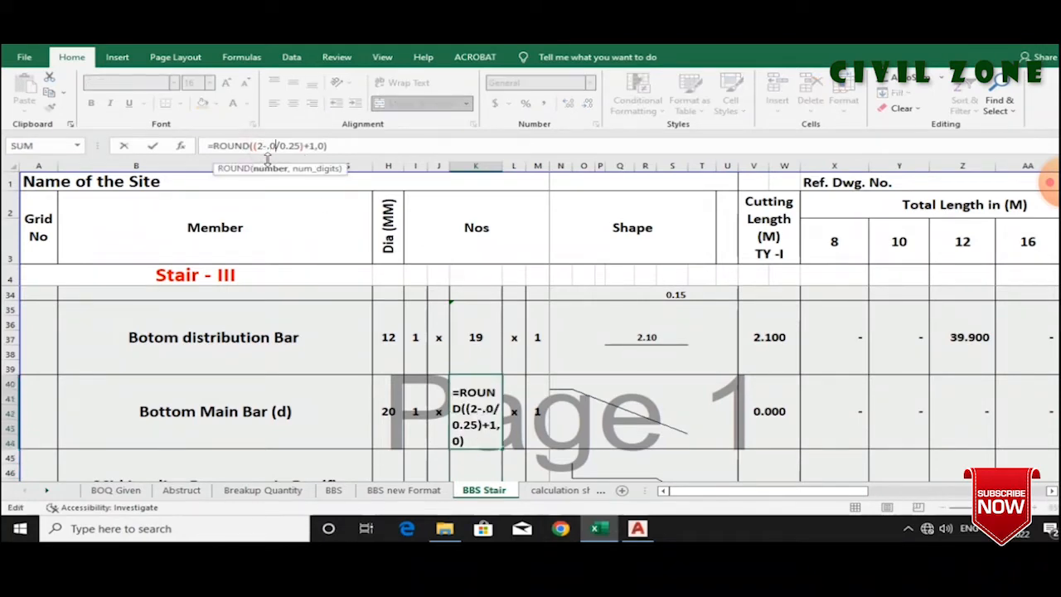
{"action": "type", "text": ")"}
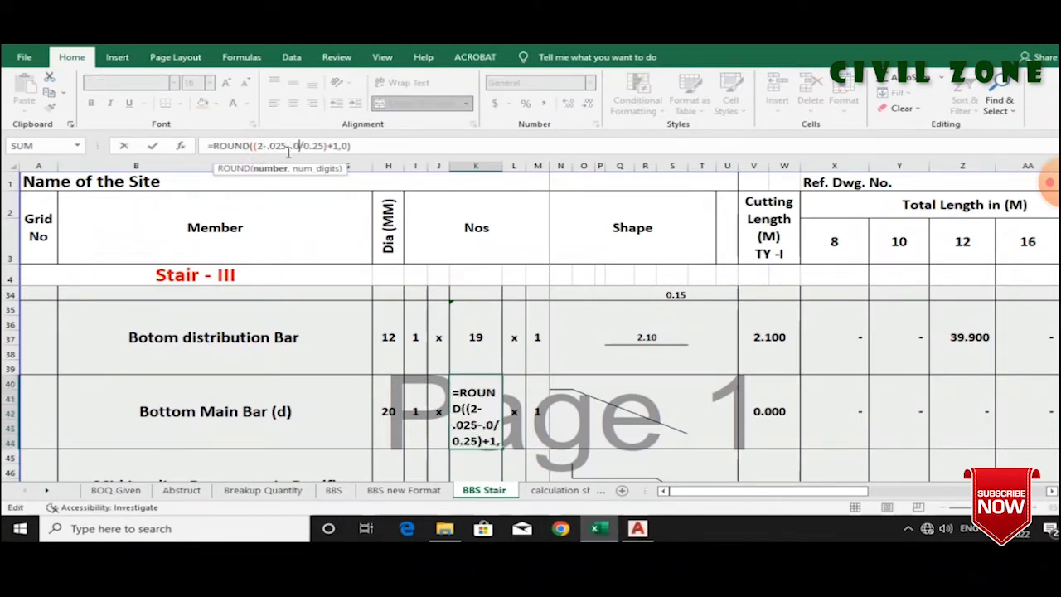
{"action": "key", "text": "Return"}
{"action": "left_click", "coordinate": [490, 398]}
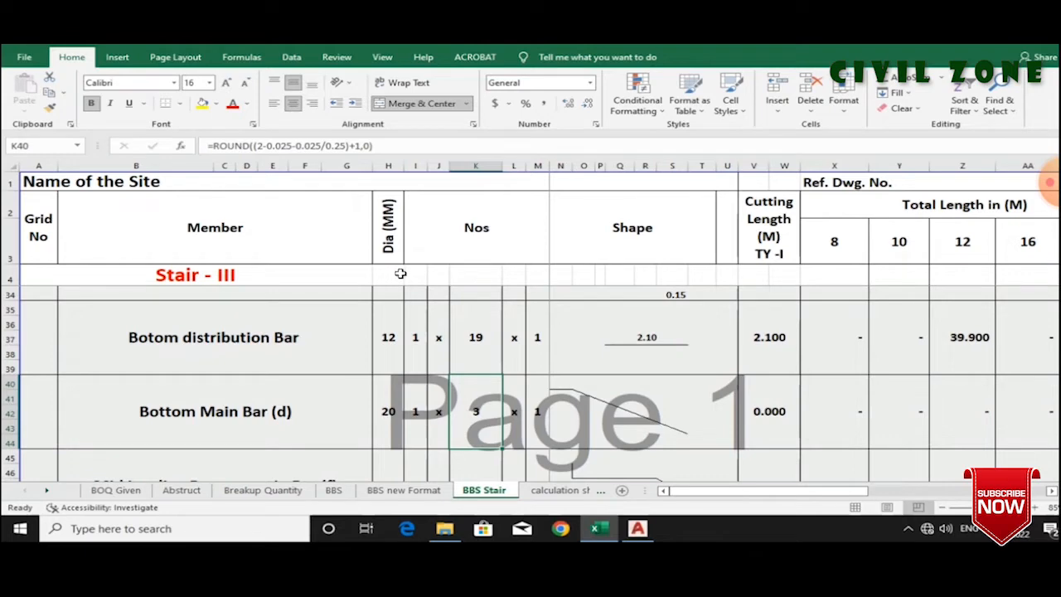
- Remove both 0.025 deductions from the count formula in K40, restoring =ROUND((2/0.25)+1,0)
{"action": "left_click", "coordinate": [322, 145]}
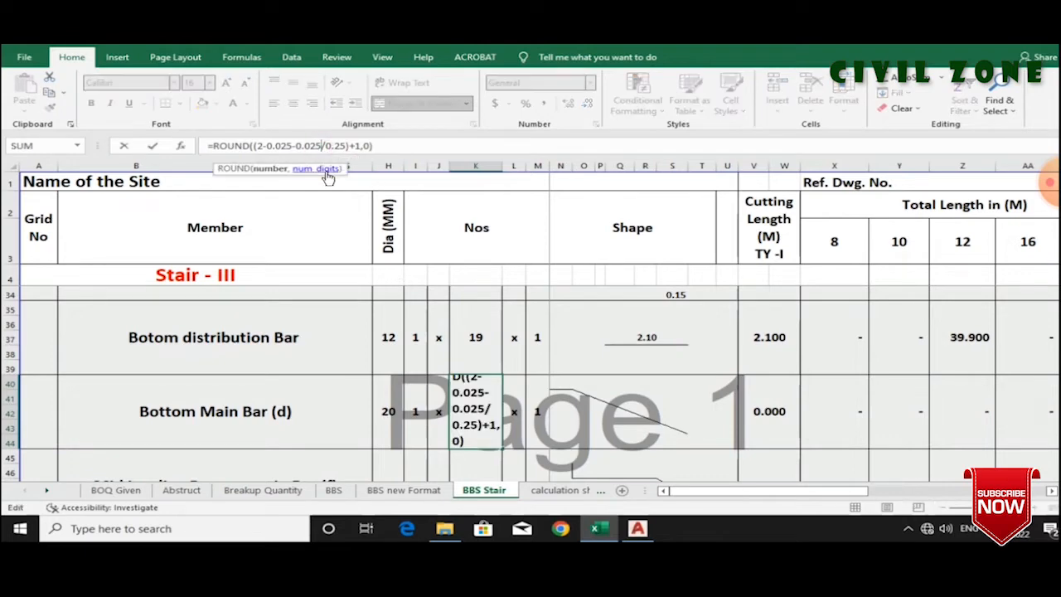
{"action": "key", "text": "BackSpace"}
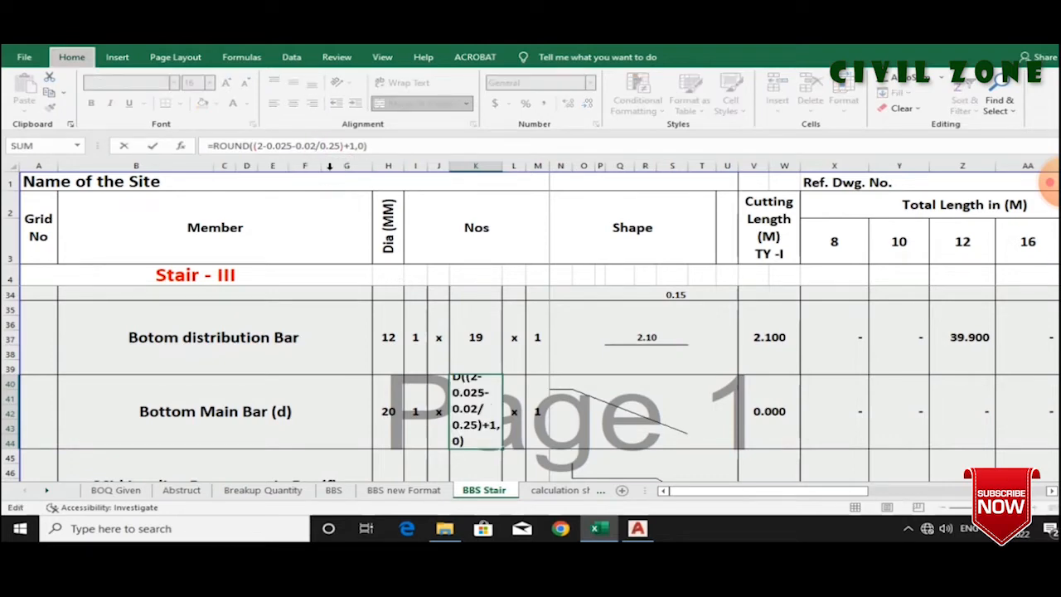
{"action": "key", "text": "alt"}
{"action": "key", "text": "alt"}
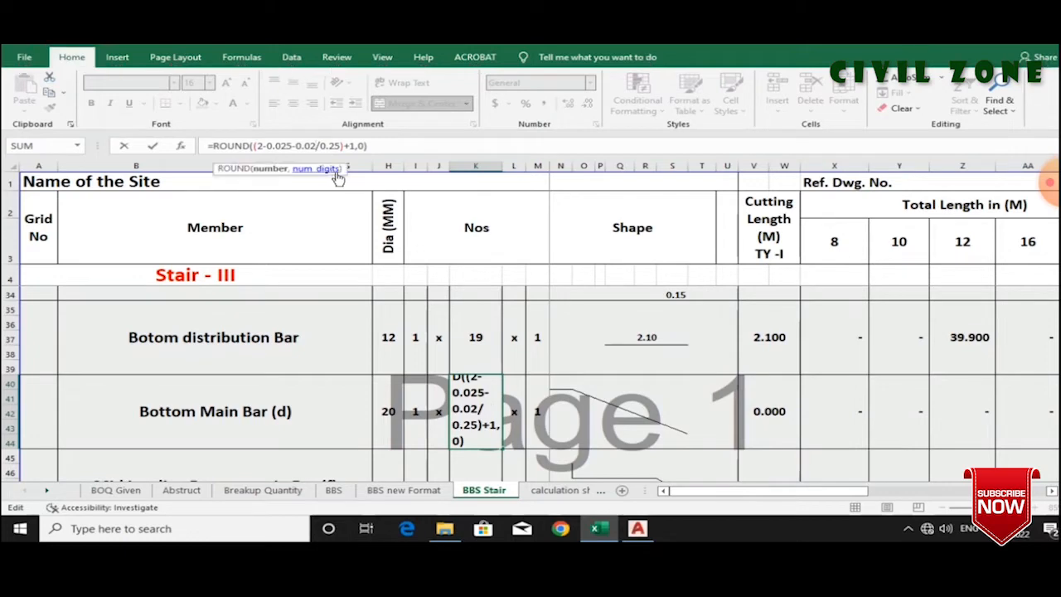
{"action": "key", "text": "BackSpace"}
{"action": "key", "text": "BackSpace"}
{"action": "key", "text": "BackSpace"}
{"action": "key", "text": "BackSpace"}
{"action": "key", "text": "BackSpace"}
{"action": "key", "text": "BackSpace"}
{"action": "key", "text": "BackSpace"}
{"action": "key", "text": "BackSpace"}
{"action": "key", "text": "BackSpace"}
{"action": "key", "text": "BackSpace"}
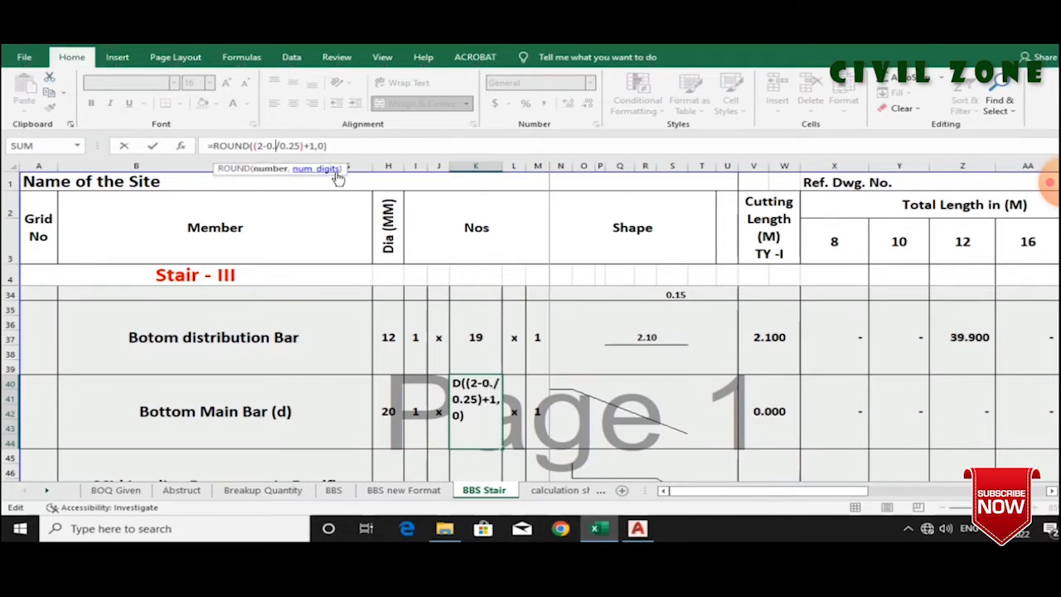
{"action": "key", "text": "Return"}
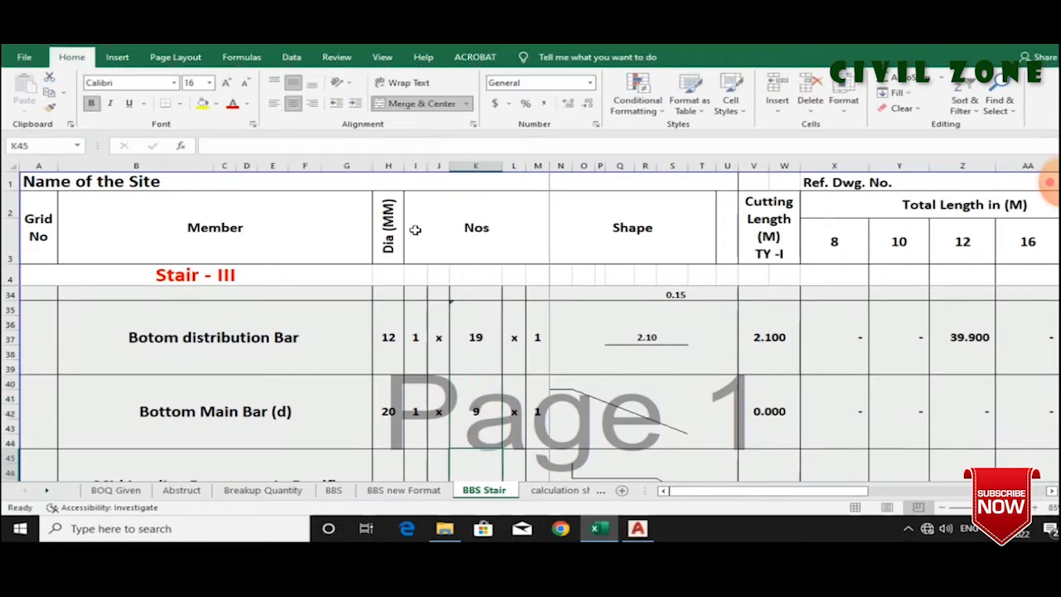
- Try deducting 0.05 from the 2 m width in the count formula of Bottom Main Bar (d)
{"action": "left_click", "coordinate": [488, 397]}
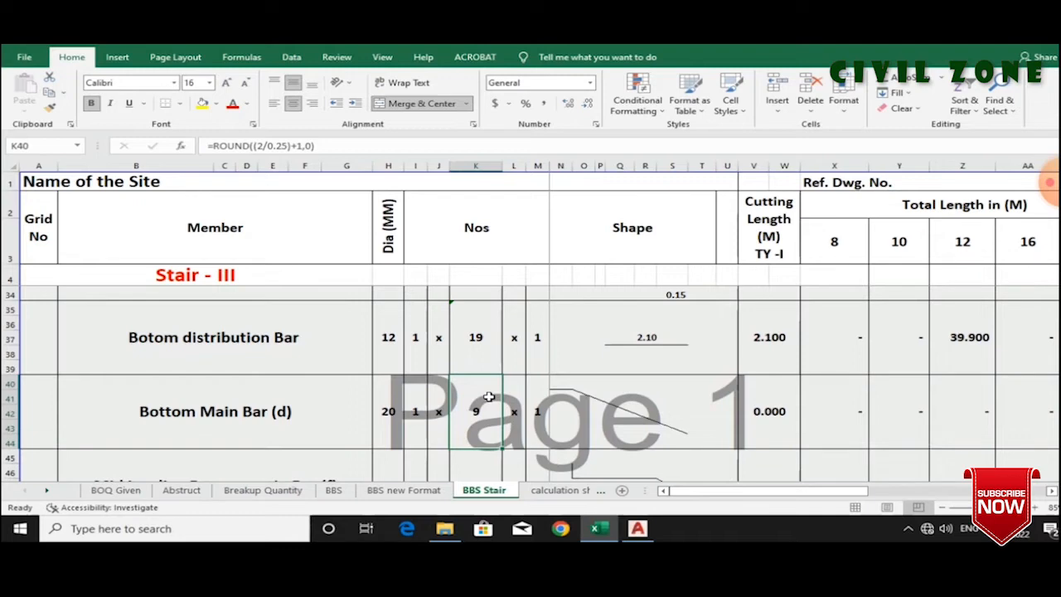
{"action": "left_click", "coordinate": [260, 146]}
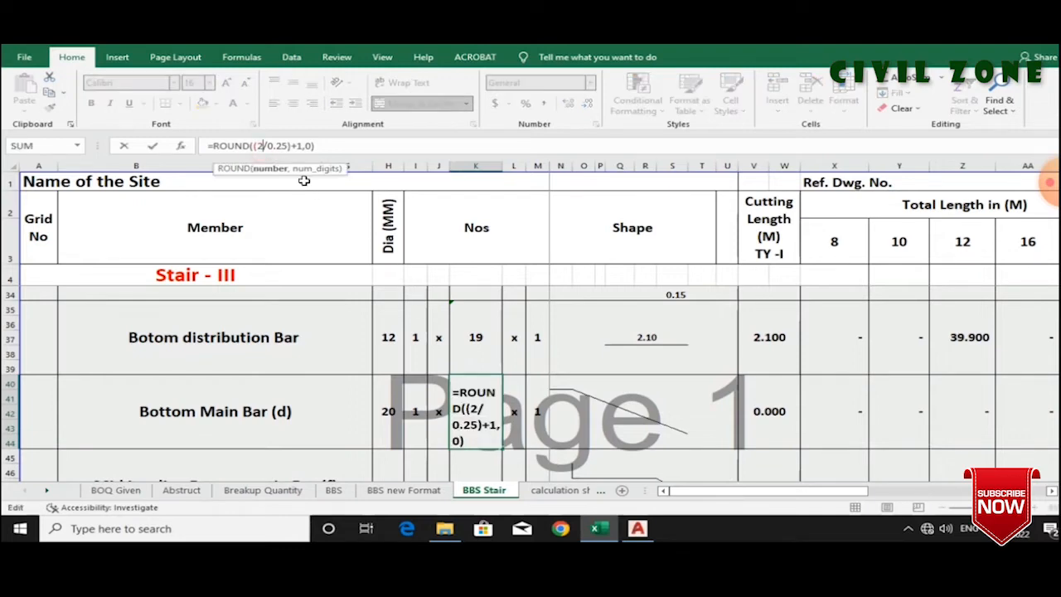
{"action": "type", "text": "-.05"}
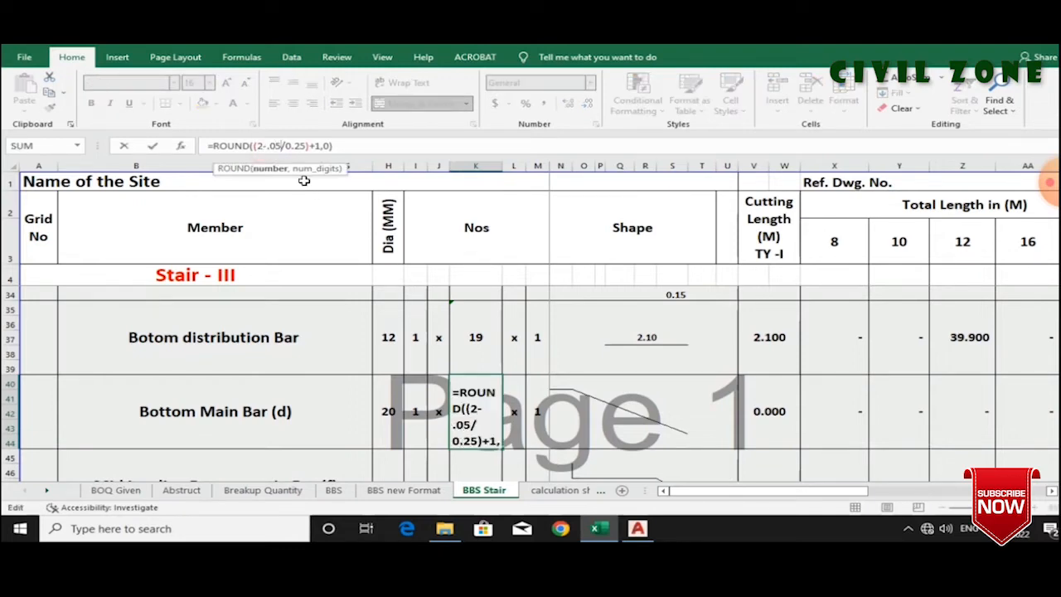
{"action": "key", "text": "Return"}
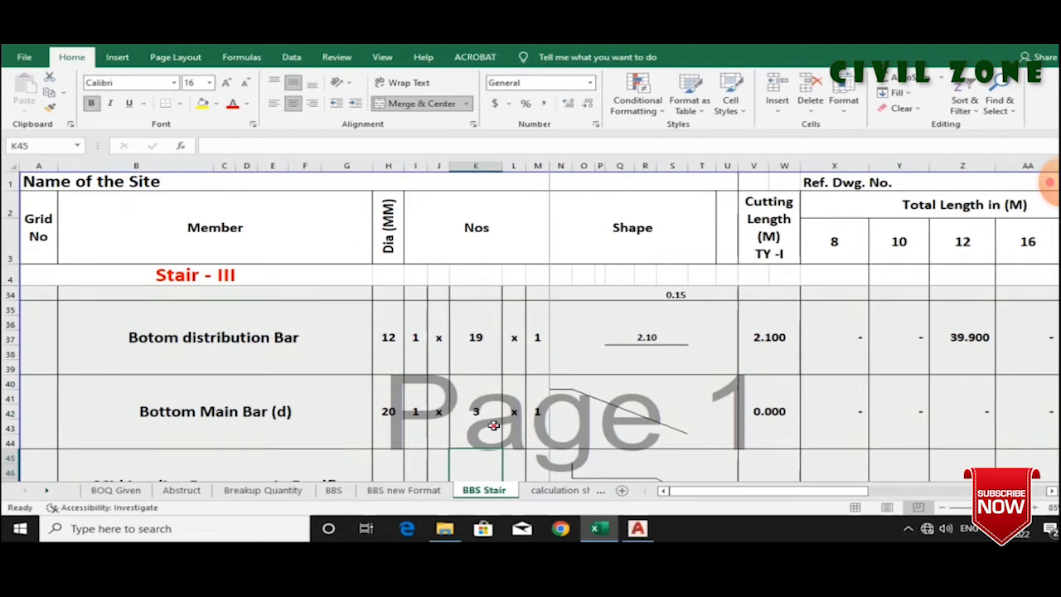
{"action": "double_click", "coordinate": [493, 425]}
{"action": "key", "text": "Escape"}
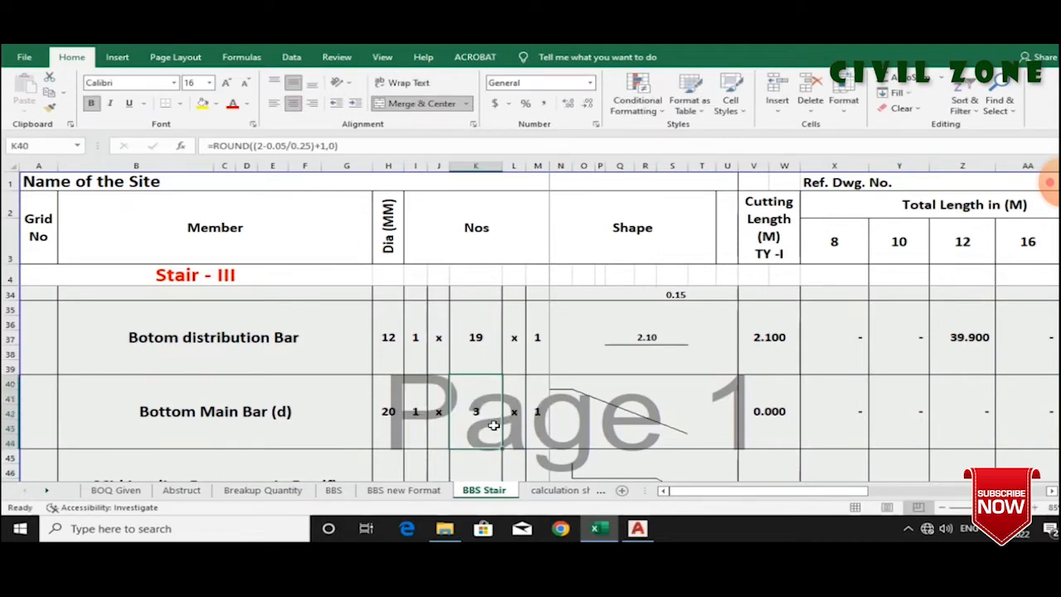
{"action": "left_click", "coordinate": [482, 420]}
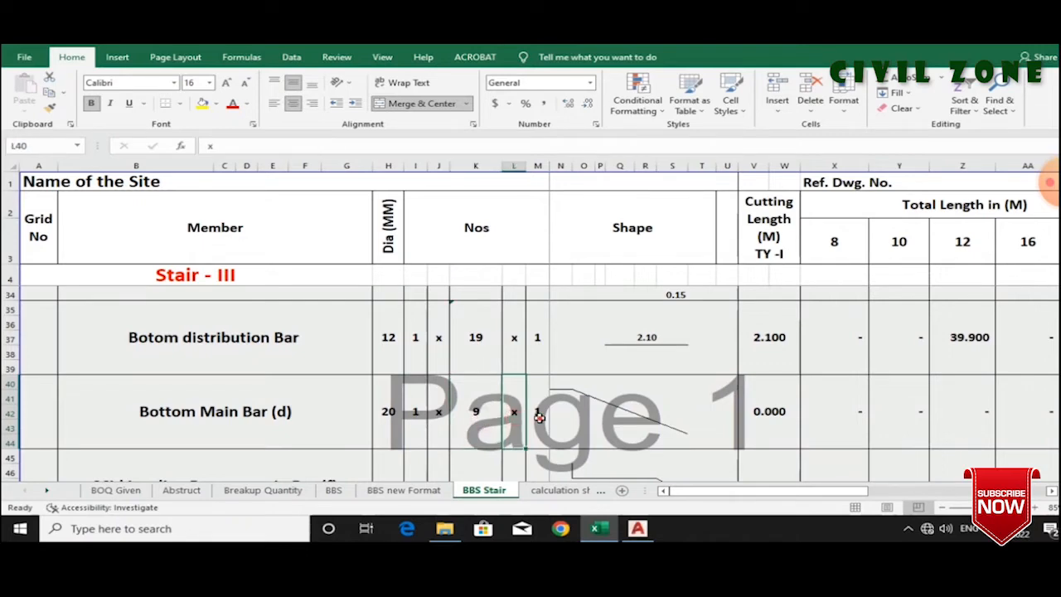
- Switch to AutoCAD and measure bar (d)'s sloped length with an aligned dimension, from its lower end to the bend at the landing
{"action": "left_click", "coordinate": [605, 397]}
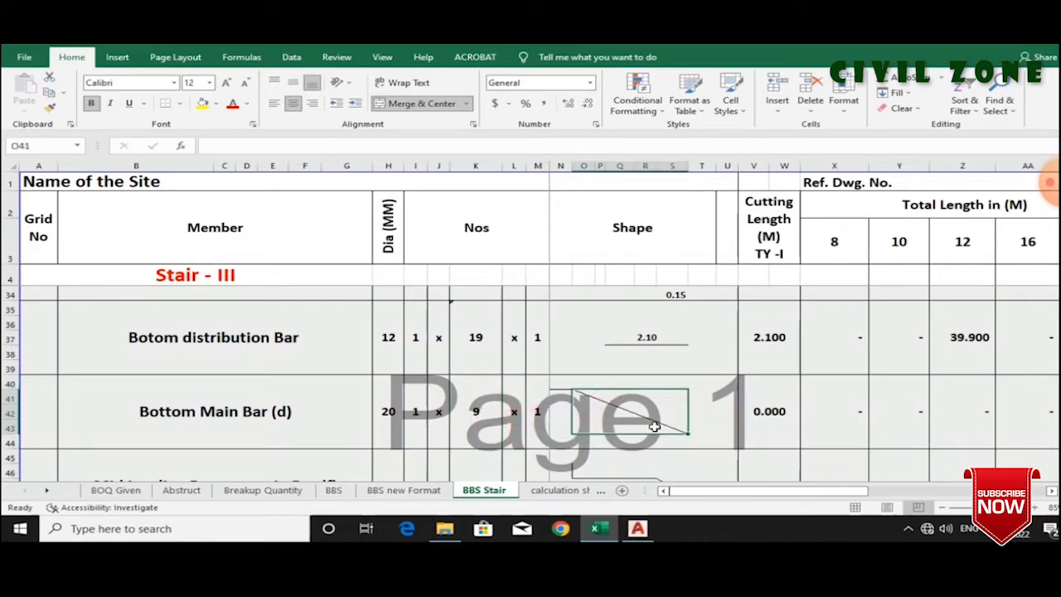
{"action": "left_click", "coordinate": [638, 529]}
{"action": "scroll", "coordinate": [592, 374], "scroll_direction": "down", "scroll_amount": 3}
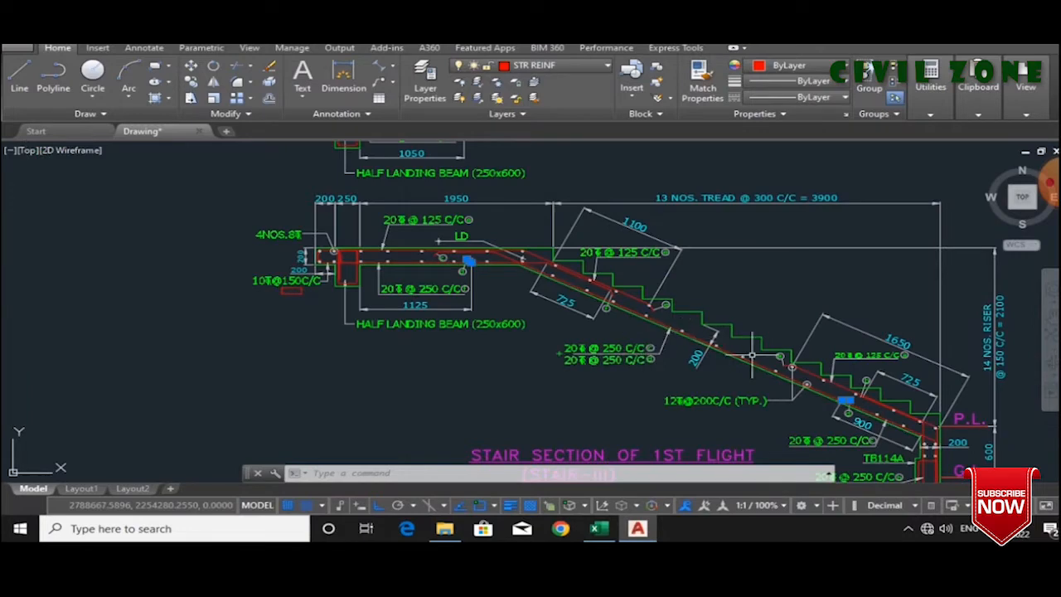
{"action": "left_click", "coordinate": [378, 67]}
{"action": "scroll", "coordinate": [841, 404], "scroll_direction": "up", "scroll_amount": 4}
{"action": "scroll", "coordinate": [837, 402], "scroll_direction": "up", "scroll_amount": 4}
{"action": "left_click", "coordinate": [791, 373]}
{"action": "scroll", "coordinate": [792, 373], "scroll_direction": "down", "scroll_amount": 6}
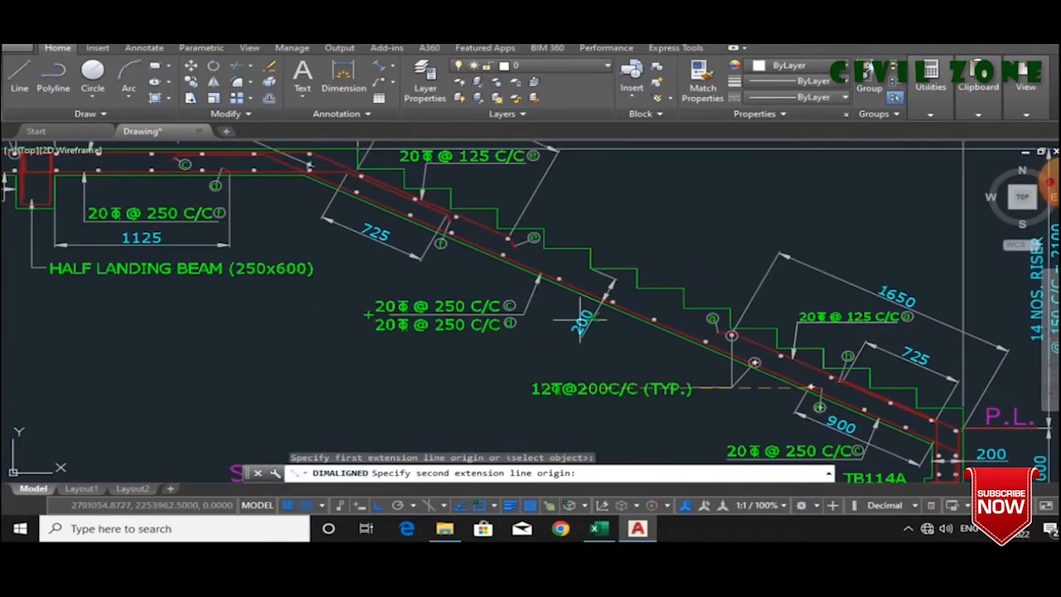
{"action": "scroll", "coordinate": [540, 295], "scroll_direction": "down", "scroll_amount": 5}
{"action": "scroll", "coordinate": [520, 247], "scroll_direction": "up", "scroll_amount": 6}
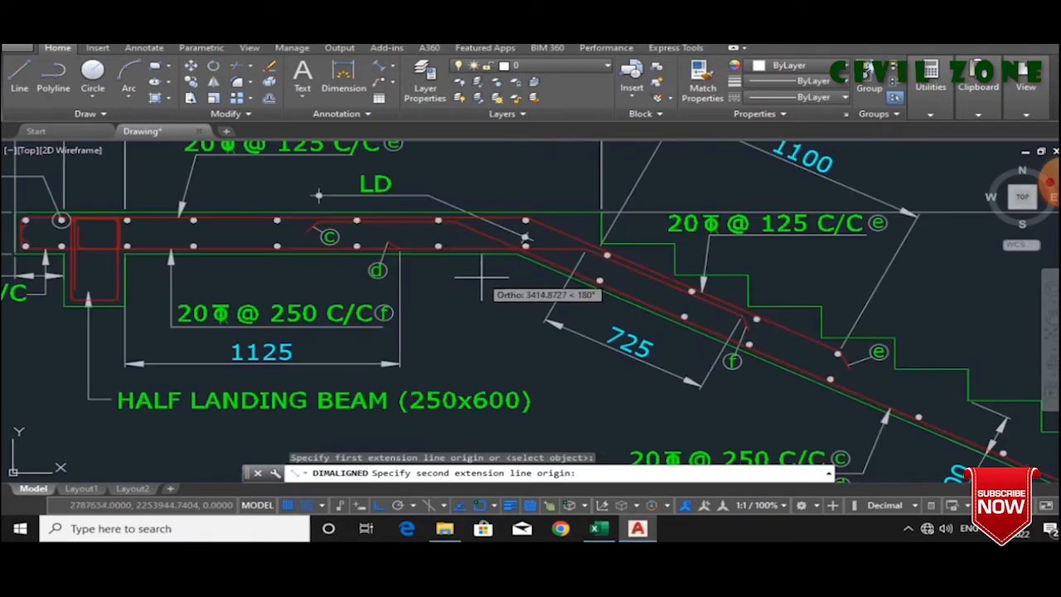
{"action": "left_click", "coordinate": [516, 245]}
{"action": "scroll", "coordinate": [521, 246], "scroll_direction": "down", "scroll_amount": 4}
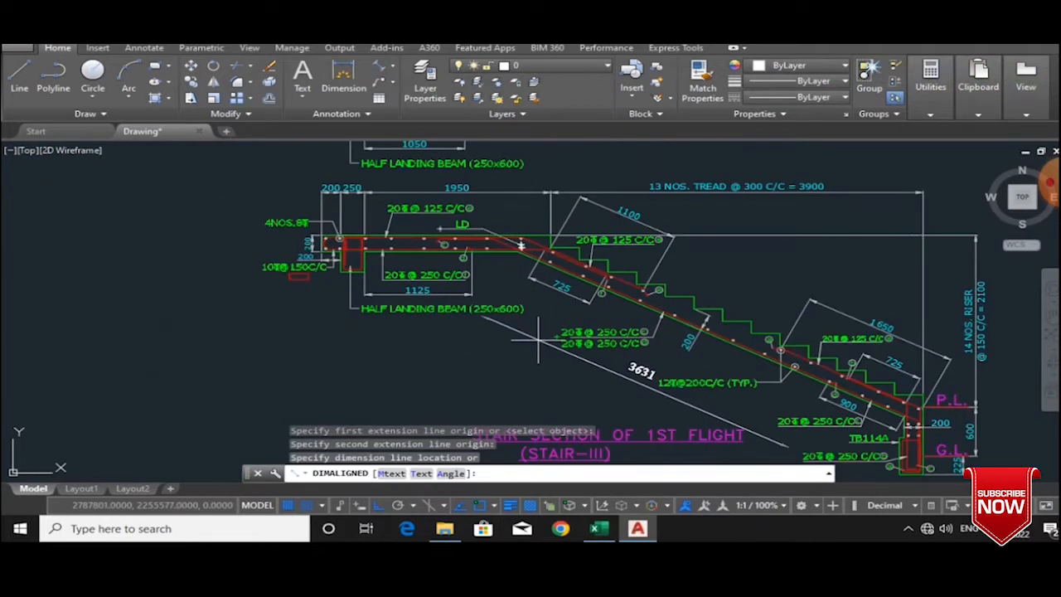
{"action": "scroll", "coordinate": [589, 377], "scroll_direction": "up", "scroll_amount": 4}
{"action": "key", "text": "Escape"}
{"action": "key", "text": "Escape"}
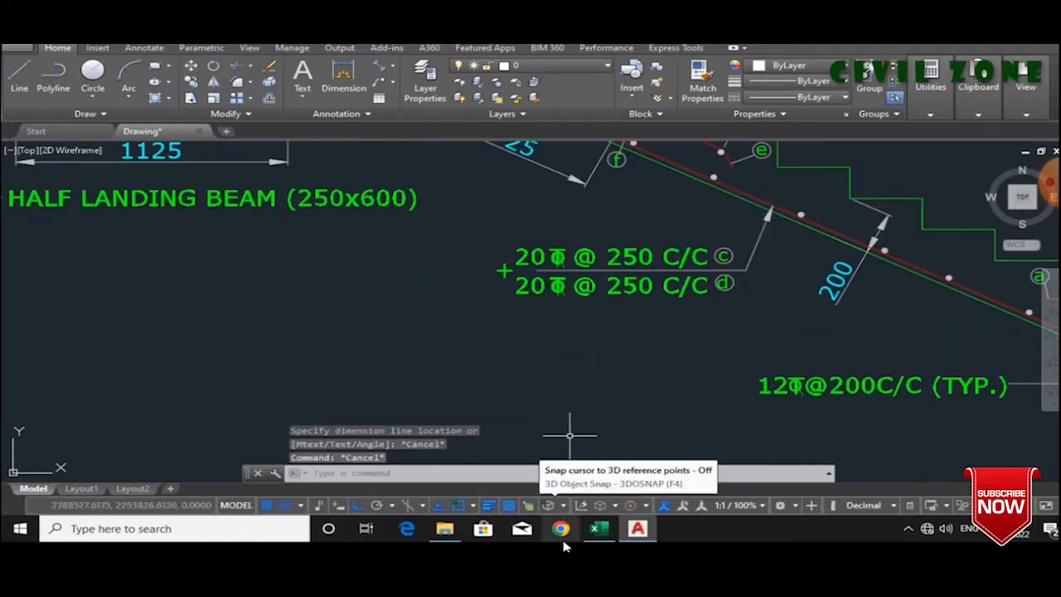
- Switch to Excel and enter 3.631 as the sloped segment length of Bottom Main Bar (d)
{"action": "left_click", "coordinate": [599, 529]}
{"action": "type", "text": "3.631"}
{"action": "key", "text": "Return"}
- Switch to AutoCAD and measure the horizontal leg of bar (d) from the landing bend to its end, without placing the dimension
{"action": "left_click", "coordinate": [638, 529]}
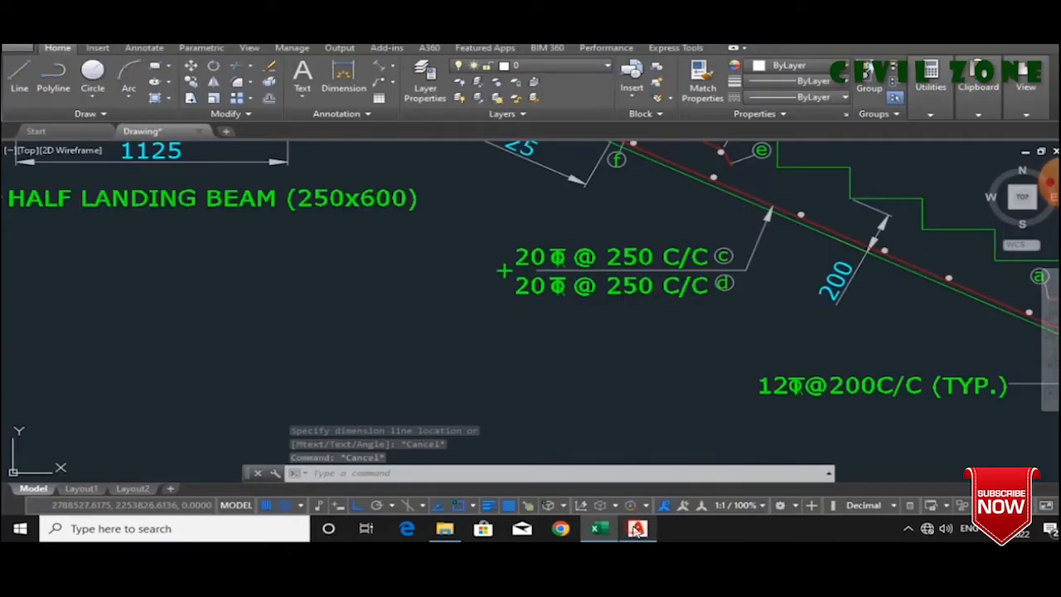
{"action": "scroll", "coordinate": [450, 247], "scroll_direction": "down", "scroll_amount": 5}
{"action": "left_click", "coordinate": [343, 78]}
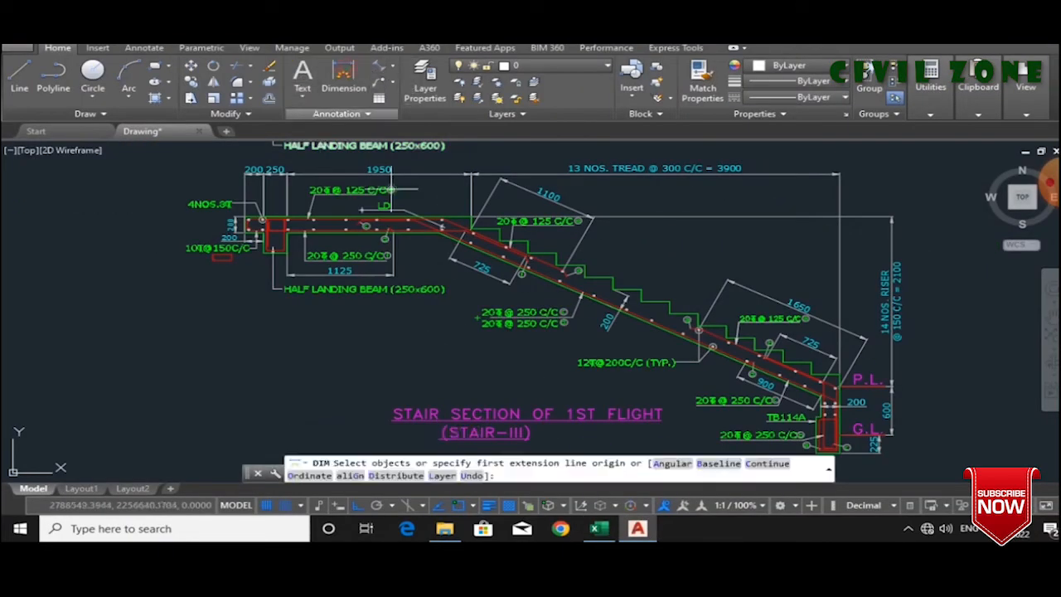
{"action": "scroll", "coordinate": [427, 240], "scroll_direction": "up", "scroll_amount": 5}
{"action": "scroll", "coordinate": [418, 258], "scroll_direction": "up", "scroll_amount": 2}
{"action": "left_click", "coordinate": [382, 260]}
{"action": "scroll", "coordinate": [537, 304], "scroll_direction": "down", "scroll_amount": 4}
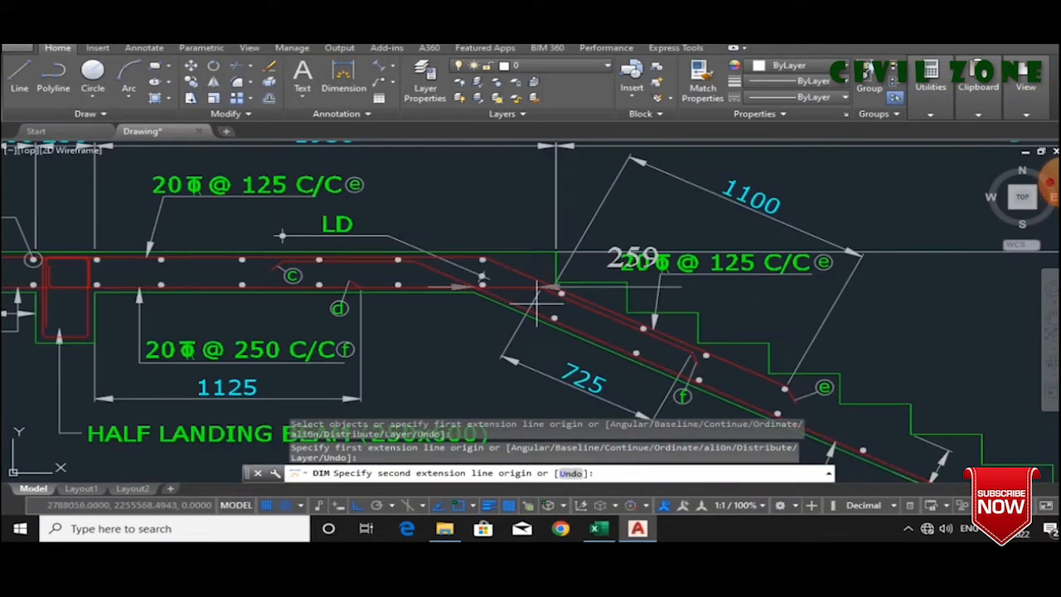
{"action": "scroll", "coordinate": [375, 305], "scroll_direction": "up", "scroll_amount": 4}
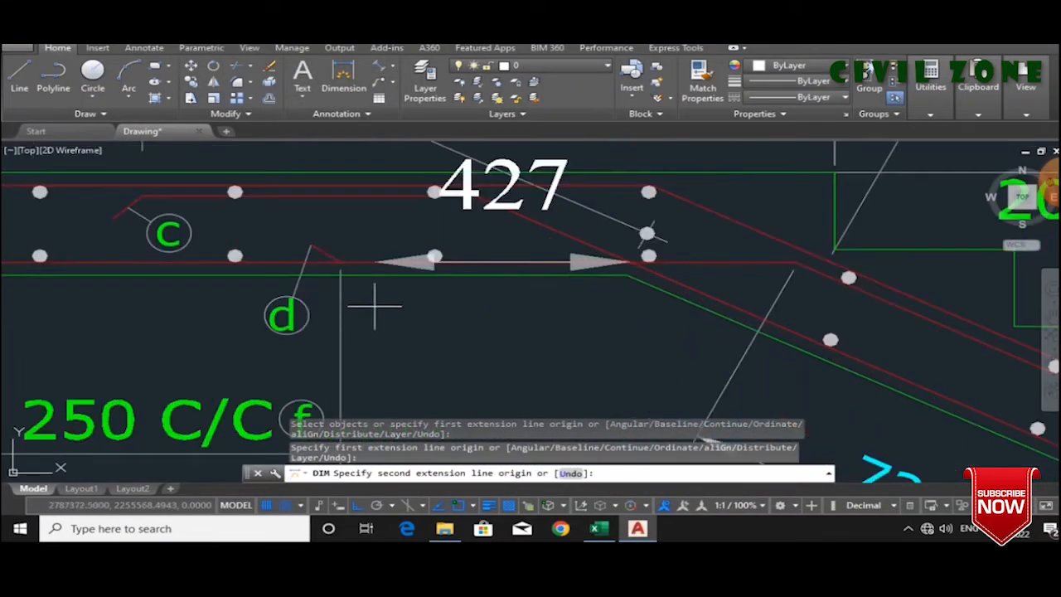
{"action": "left_click", "coordinate": [341, 263]}
{"action": "scroll", "coordinate": [418, 265], "scroll_direction": "down", "scroll_amount": 4}
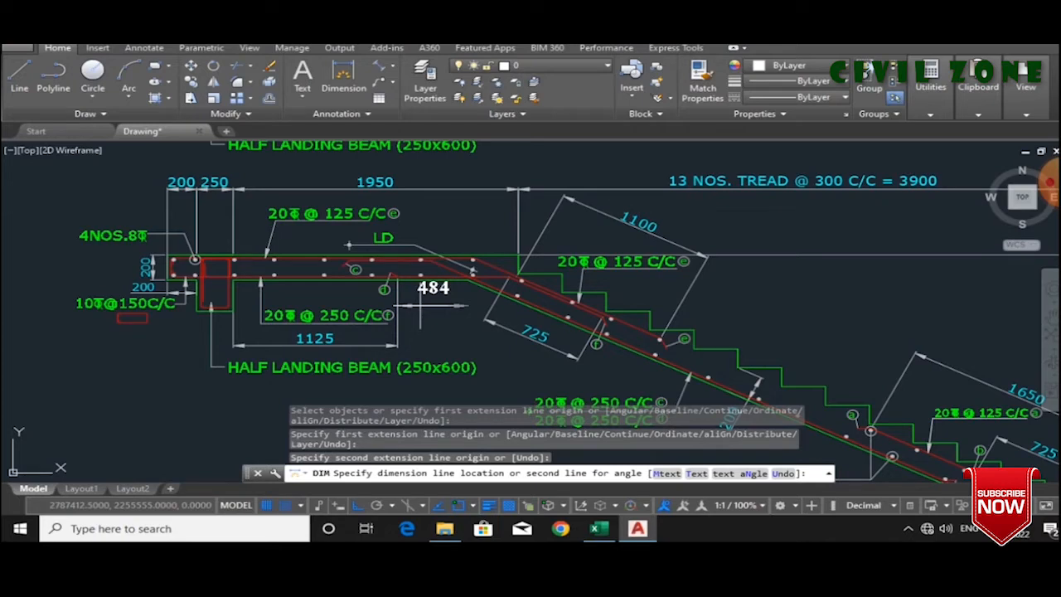
{"action": "key", "text": "Escape"}
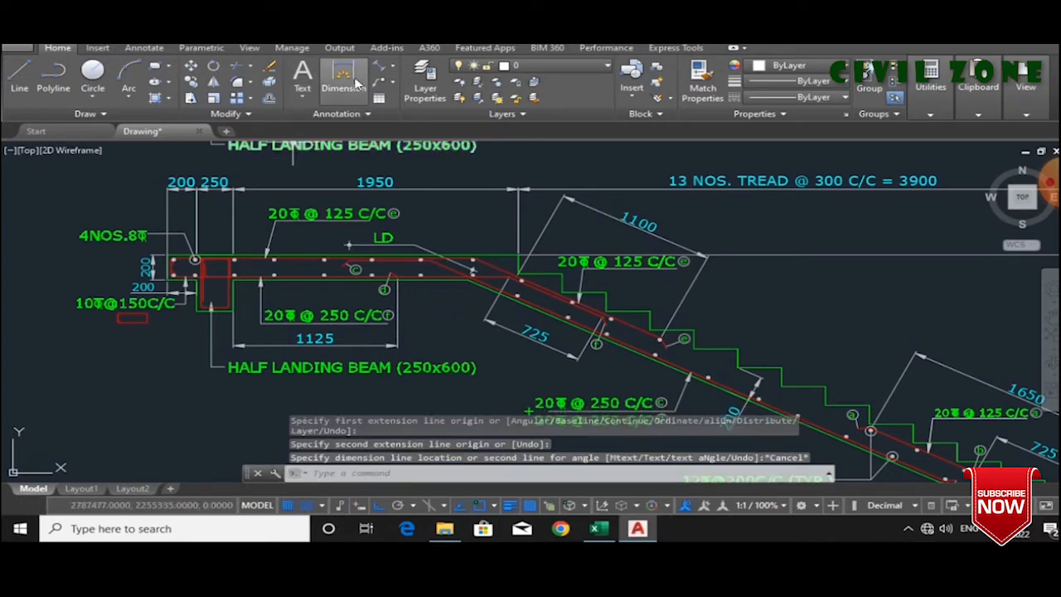
- Measure the distance from the landing bend to the inner face of the half landing beam, without placing the dimension
{"action": "left_click", "coordinate": [354, 81]}
{"action": "scroll", "coordinate": [429, 279], "scroll_direction": "up", "scroll_amount": 4}
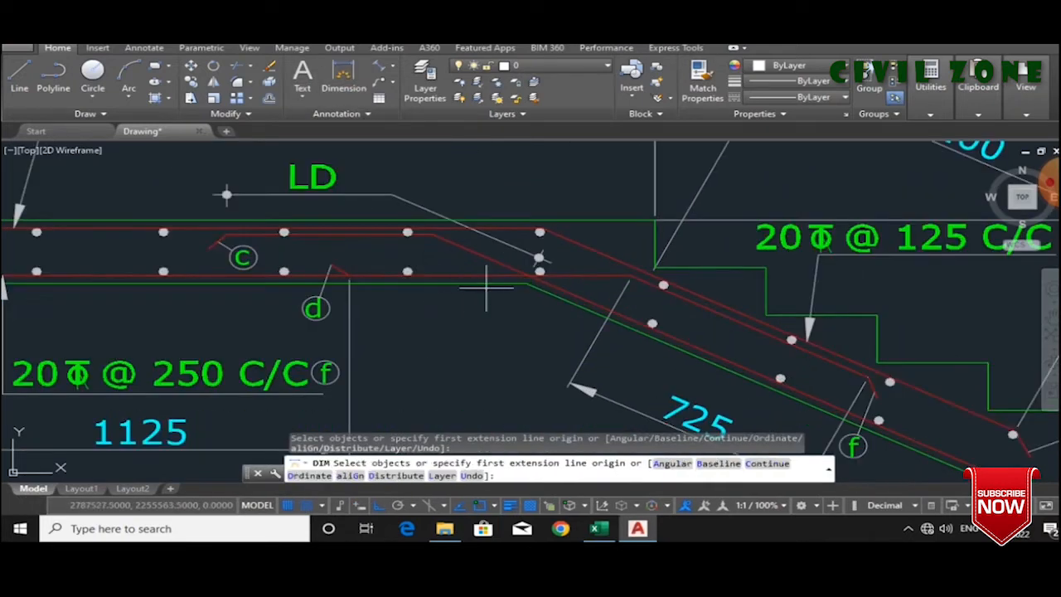
{"action": "left_click", "coordinate": [535, 265]}
{"action": "scroll", "coordinate": [535, 265], "scroll_direction": "down", "scroll_amount": 4}
{"action": "scroll", "coordinate": [301, 282], "scroll_direction": "up", "scroll_amount": 4}
{"action": "left_click", "coordinate": [298, 265]}
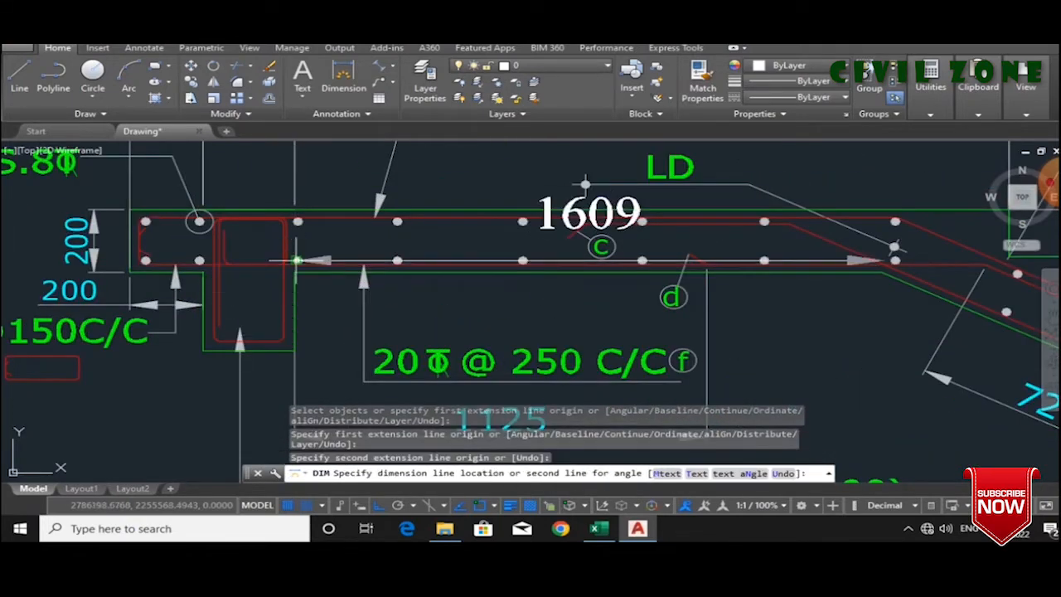
{"action": "scroll", "coordinate": [416, 374], "scroll_direction": "down", "scroll_amount": 3}
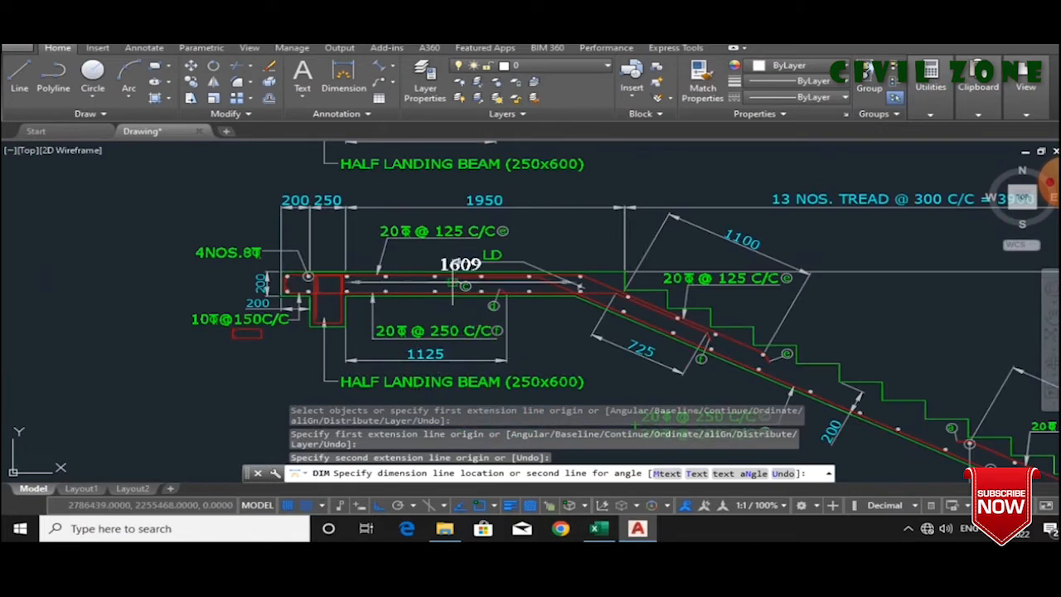
{"action": "scroll", "coordinate": [467, 353], "scroll_direction": "up", "scroll_amount": 3}
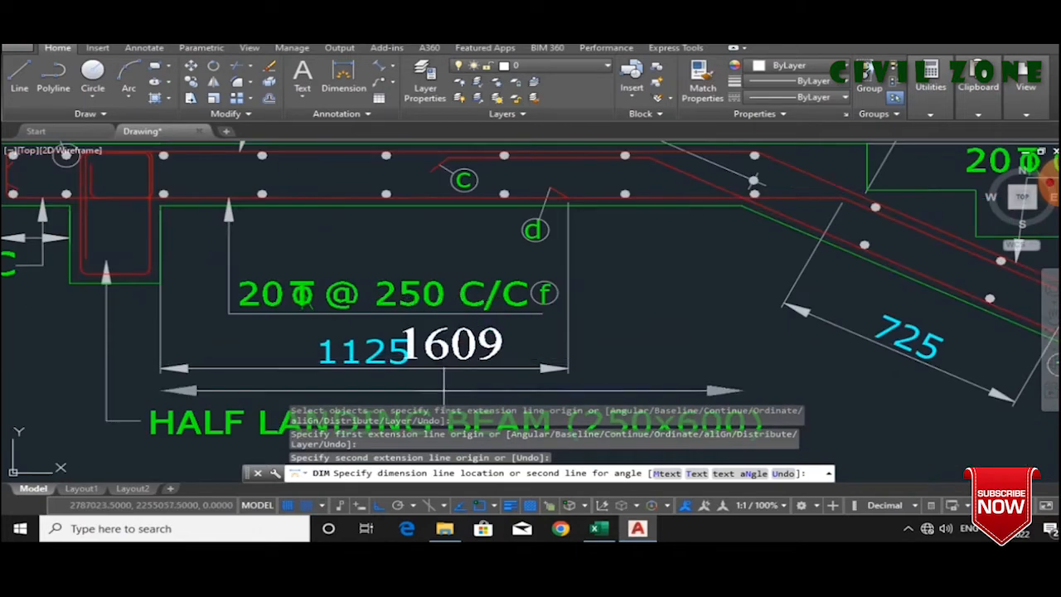
{"action": "key", "text": "Escape"}
{"action": "key", "text": "Escape"}
{"action": "key", "text": "Escape"}
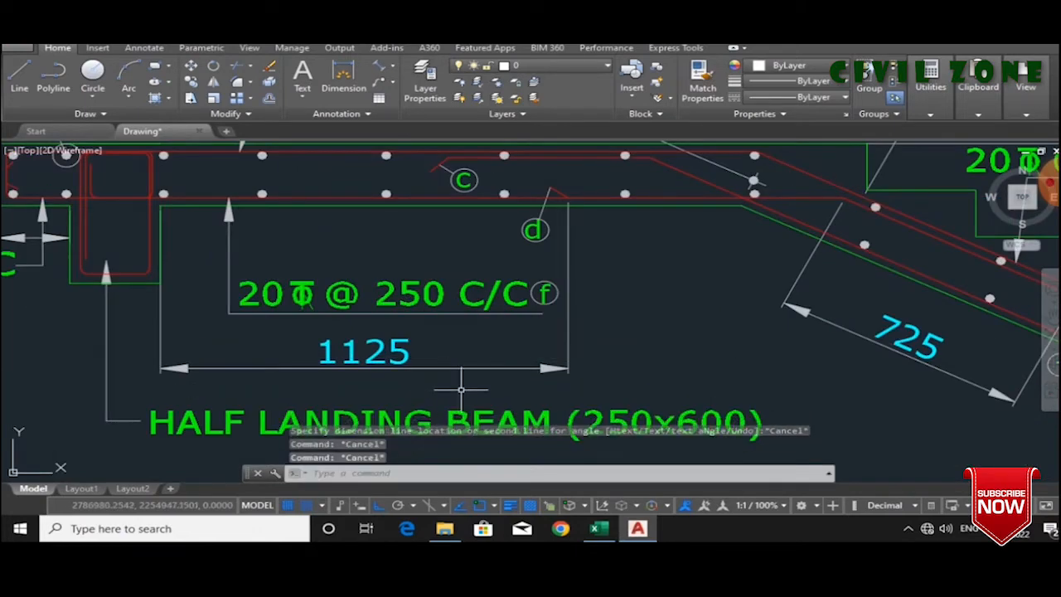
- Switch to Excel and enter =1.609-1.125 as the horizontal segment length of Bottom Main Bar (d) in N41
{"action": "mouse_move", "coordinate": [600, 528]}
{"action": "scroll", "coordinate": [451, 381], "scroll_direction": "down", "scroll_amount": 4}
{"action": "scroll", "coordinate": [354, 371], "scroll_direction": "up", "scroll_amount": 3}
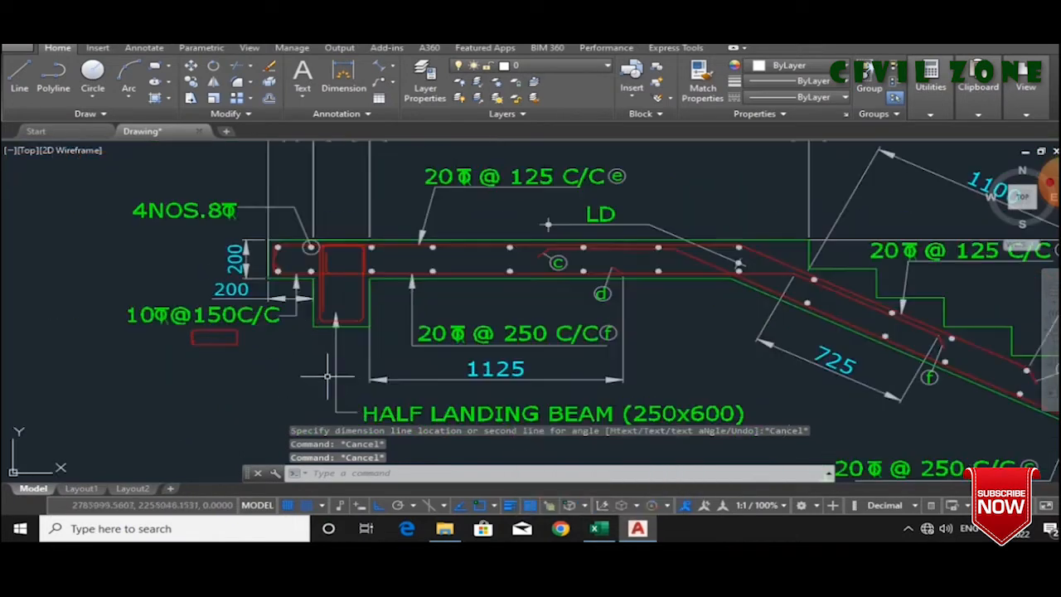
{"action": "left_click", "coordinate": [600, 529]}
{"action": "left_click", "coordinate": [561, 394]}
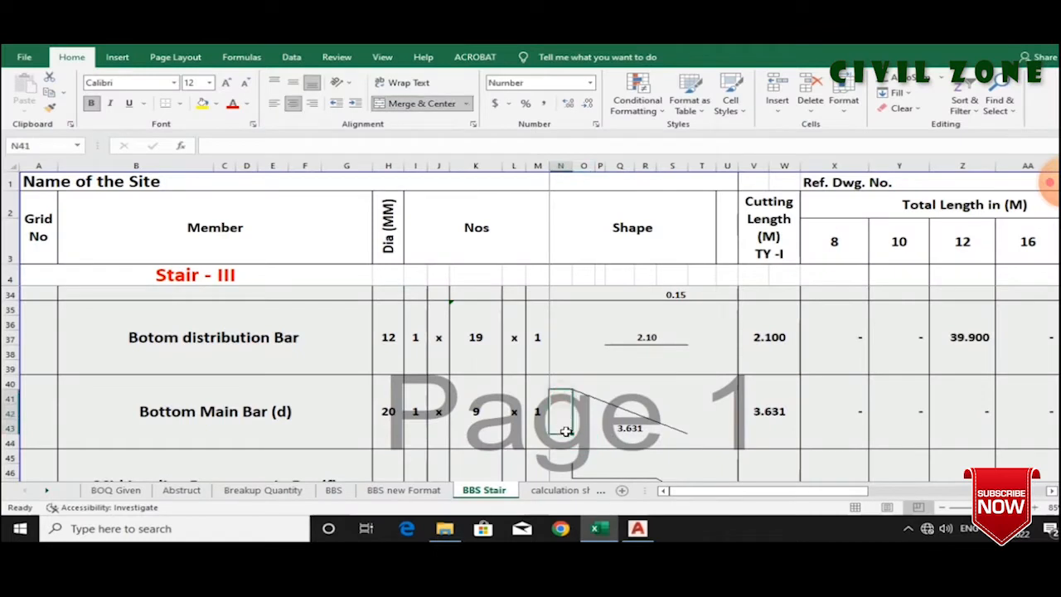
{"action": "type", "text": "=1.609-1"}
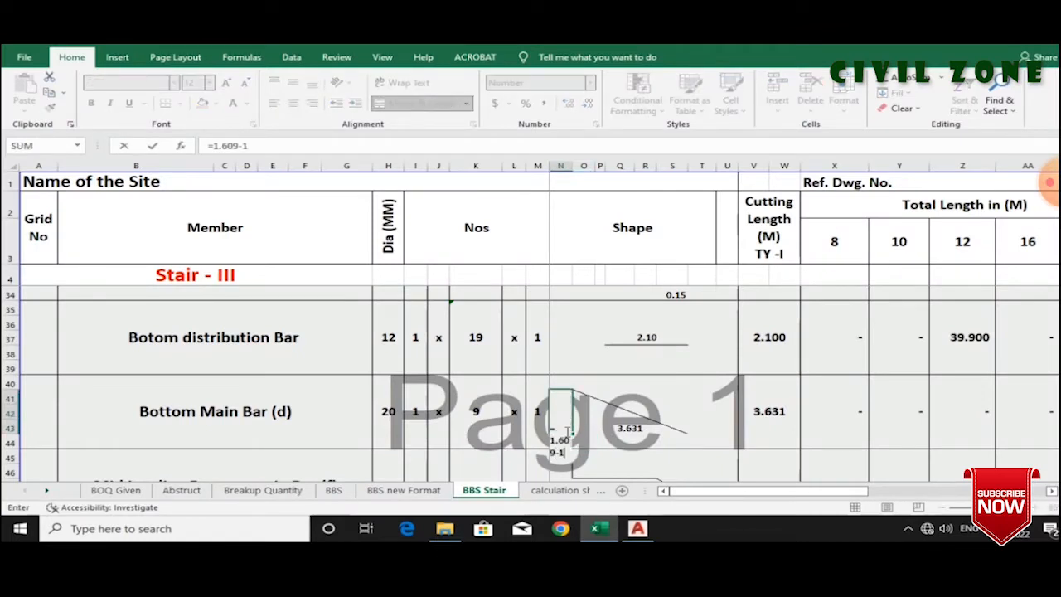
{"action": "type", "text": ".125"}
{"action": "left_click", "coordinate": [568, 432]}
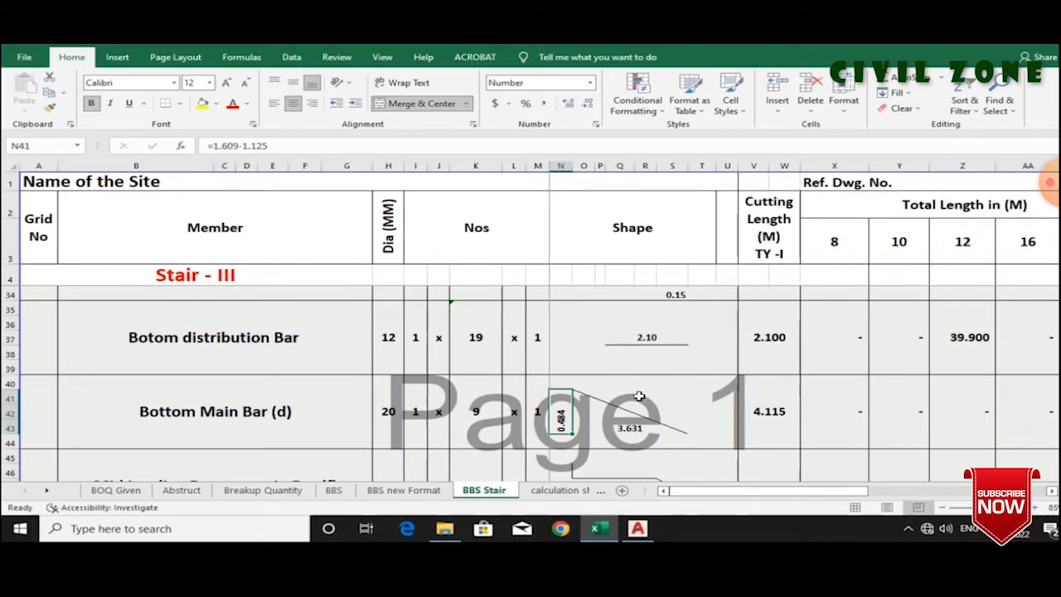
- Try the vertical, rotated-up and rotated-down text orientations on the horizontal segment length in N41
{"action": "left_click", "coordinate": [340, 82]}
{"action": "left_click", "coordinate": [375, 134]}
{"action": "left_click", "coordinate": [340, 83]}
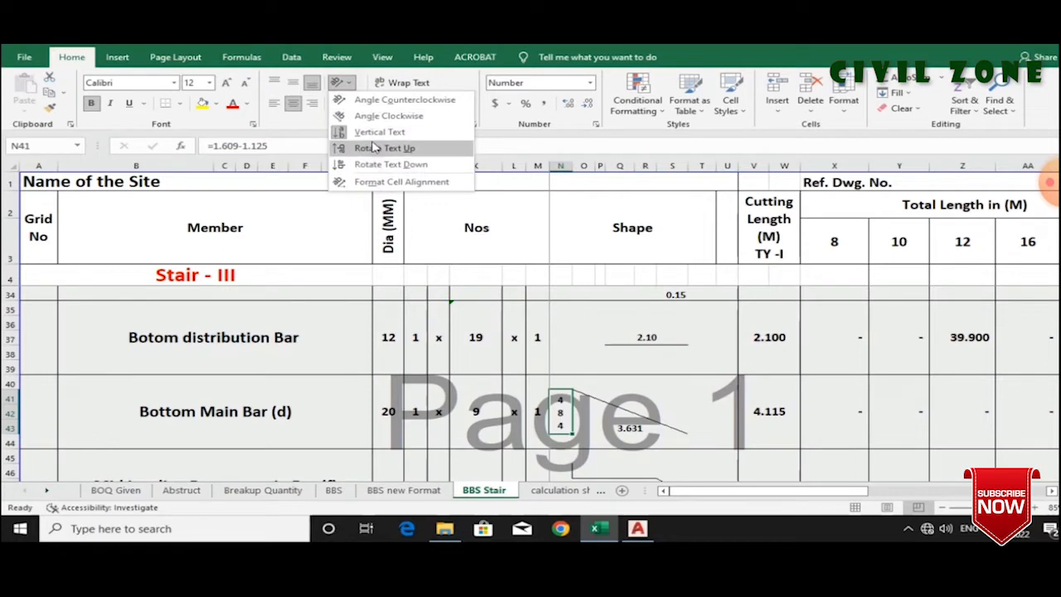
{"action": "left_click", "coordinate": [372, 149]}
{"action": "left_click", "coordinate": [340, 83]}
{"action": "left_click", "coordinate": [369, 163]}
- Set the text orientation of N41 to 0 degrees in the cell alignment settings
{"action": "left_click", "coordinate": [340, 83]}
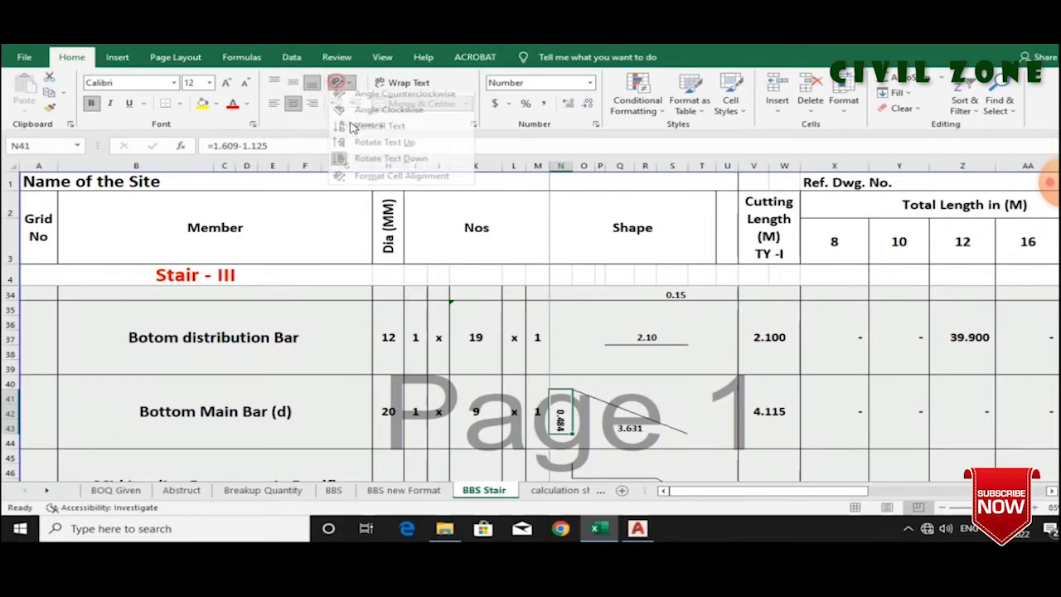
{"action": "left_click", "coordinate": [357, 183]}
{"action": "left_click_drag", "start_coordinate": [860, 260], "coordinate": [904, 229]}
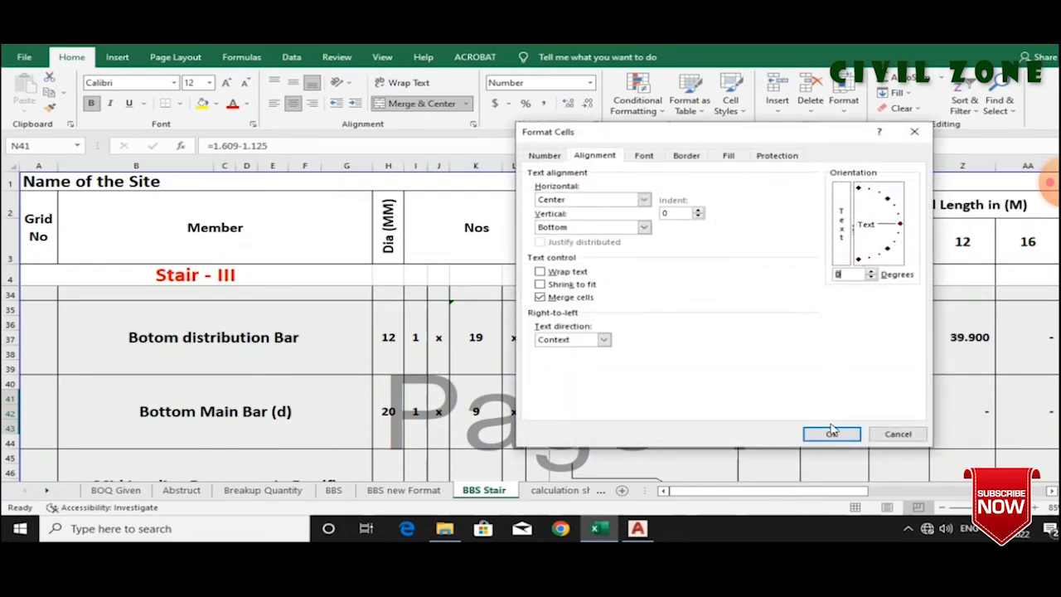
{"action": "left_click", "coordinate": [832, 434]}
- Widen column N slightly to fit the horizontal segment length, and align N41's value to the top of the cell
{"action": "left_click_drag", "start_coordinate": [569, 166], "coordinate": [579, 166]}
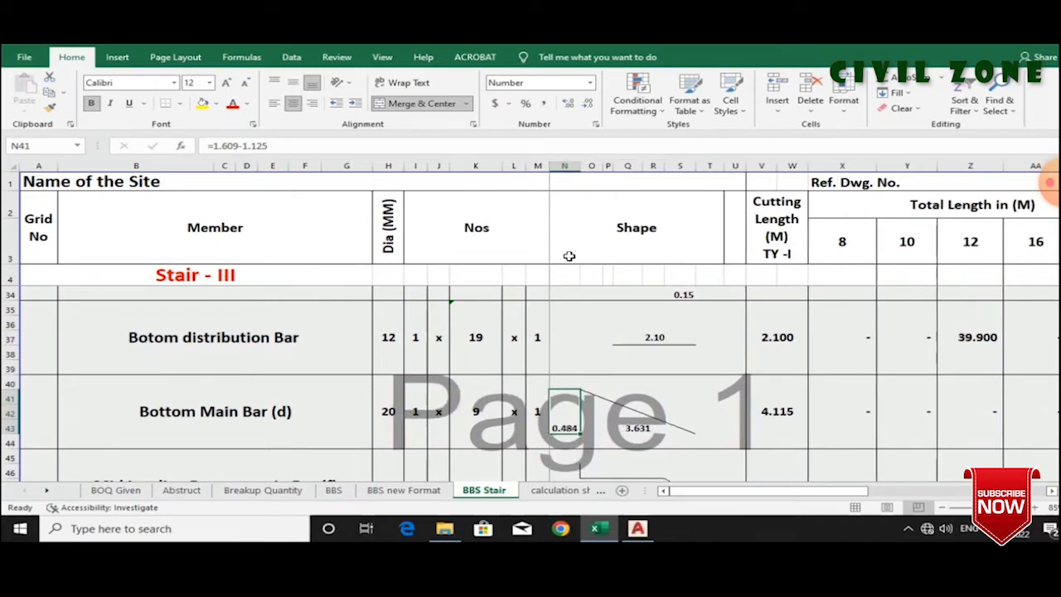
{"action": "left_click", "coordinate": [274, 82]}
{"action": "left_click", "coordinate": [452, 257]}
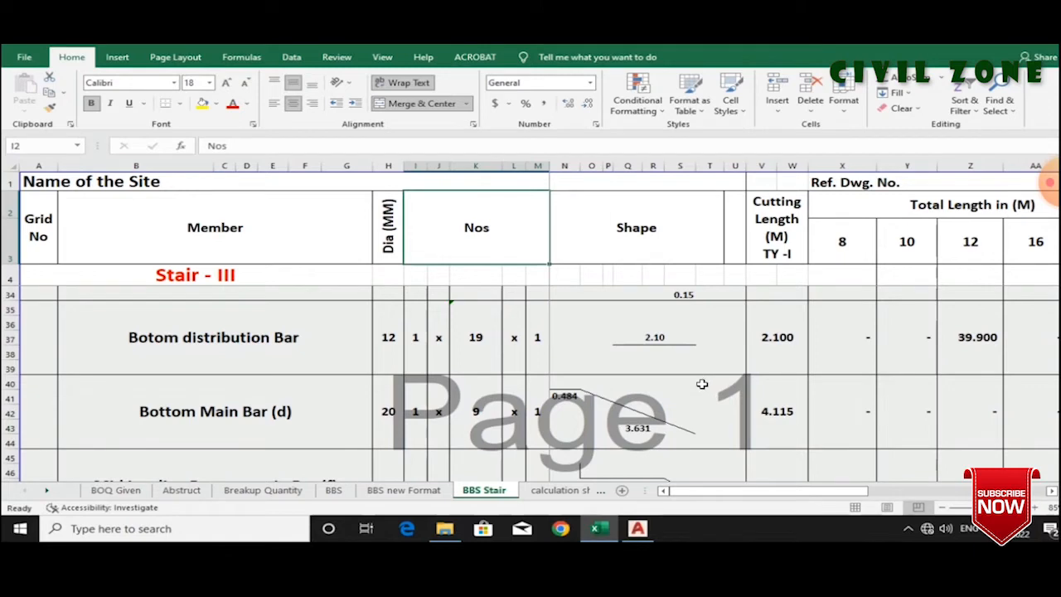
- Check the cutting length formula of Bottom Main Bar (d) and the shape cells of Mid Landing Bottom main Bar (f)
{"action": "left_click", "coordinate": [584, 397]}
{"action": "left_click", "coordinate": [772, 412]}
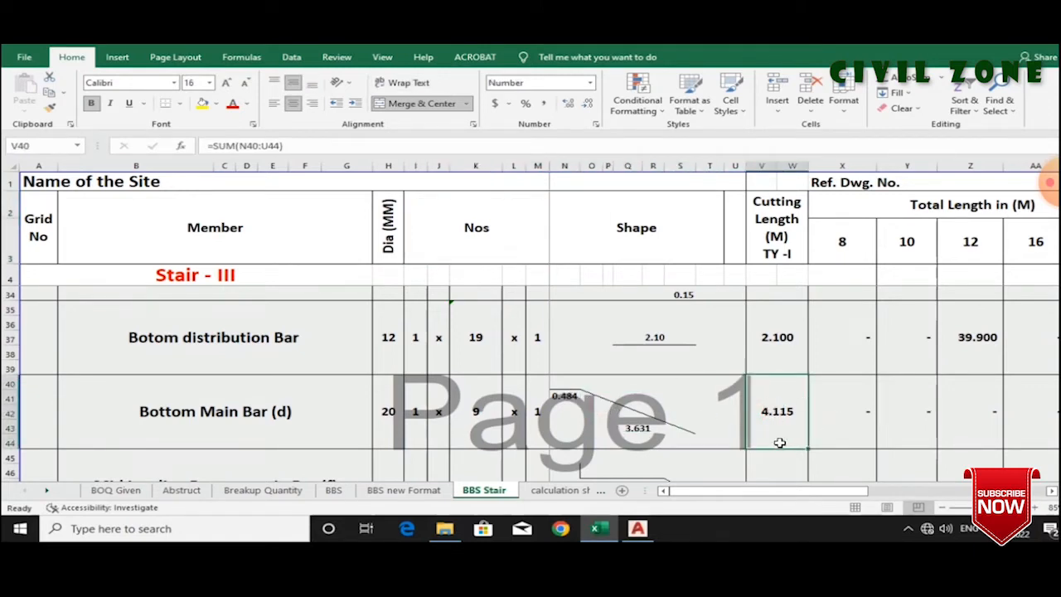
{"action": "scroll", "coordinate": [530, 428], "scroll_direction": "down", "scroll_amount": 1}
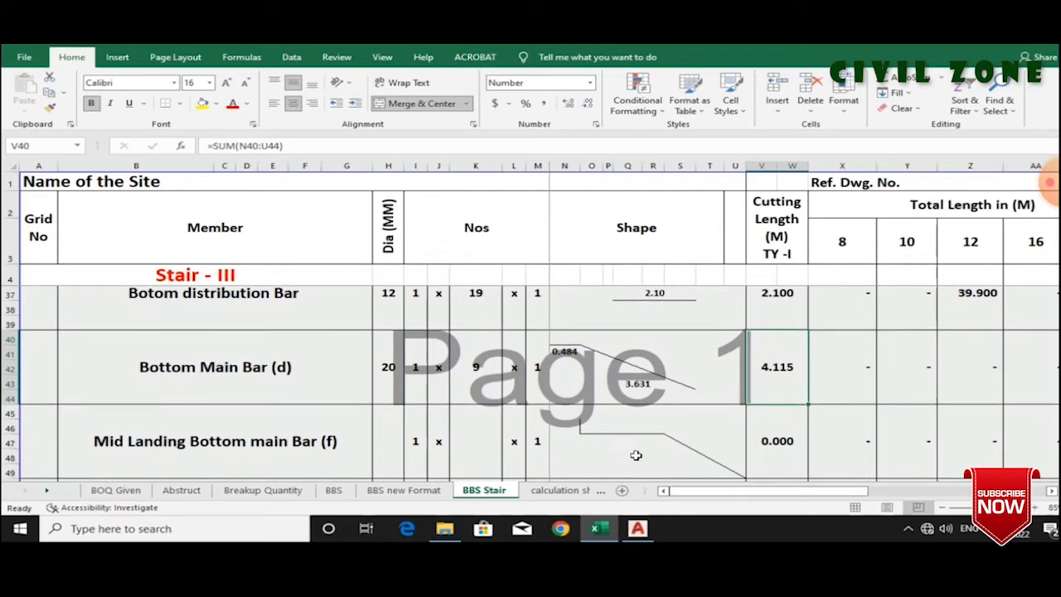
{"action": "scroll", "coordinate": [571, 419], "scroll_direction": "down", "scroll_amount": 1}
{"action": "left_click", "coordinate": [601, 386]}
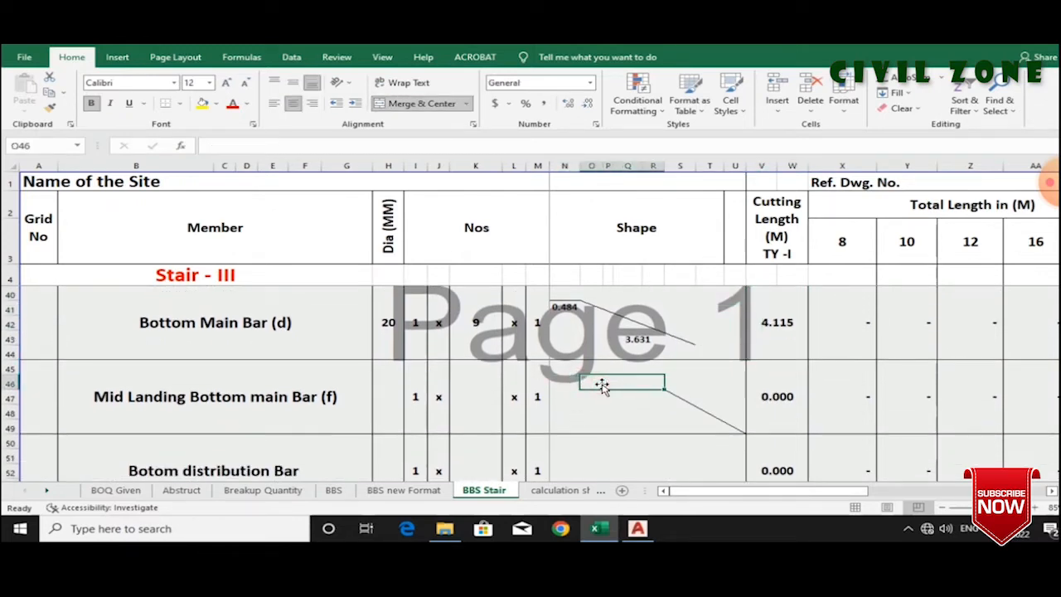
- Switch to AutoCAD and examine bar (f) at the half landing in the 1st flight stair section
{"action": "left_click", "coordinate": [635, 531]}
{"action": "scroll", "coordinate": [522, 314], "scroll_direction": "down", "scroll_amount": 2}
{"action": "scroll", "coordinate": [522, 314], "scroll_direction": "up", "scroll_amount": 2}
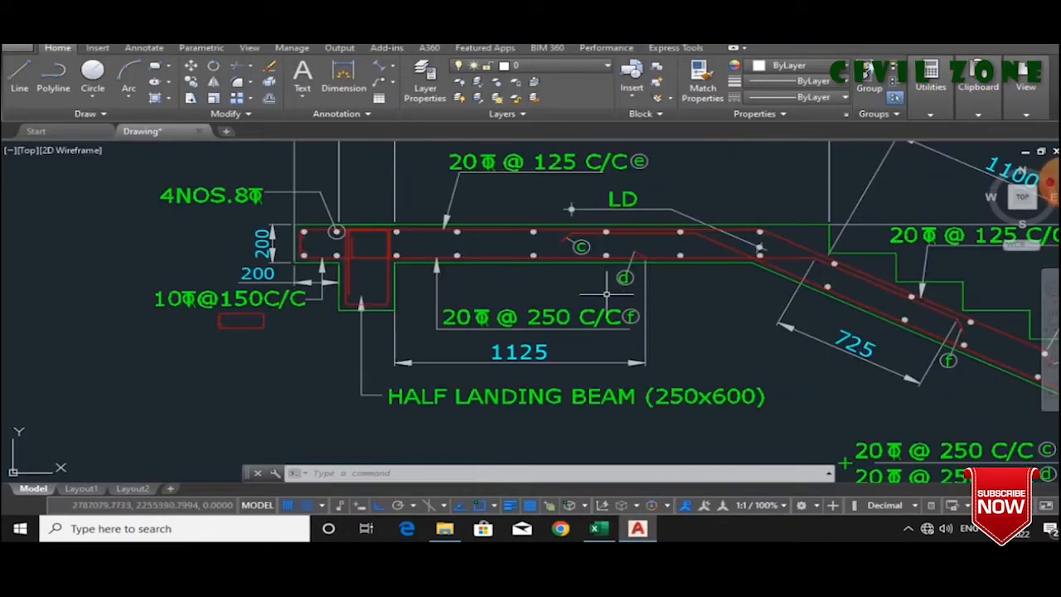
{"action": "scroll", "coordinate": [681, 345], "scroll_direction": "up", "scroll_amount": 2}
{"action": "left_click_drag", "start_coordinate": [548, 267], "coordinate": [592, 336]}
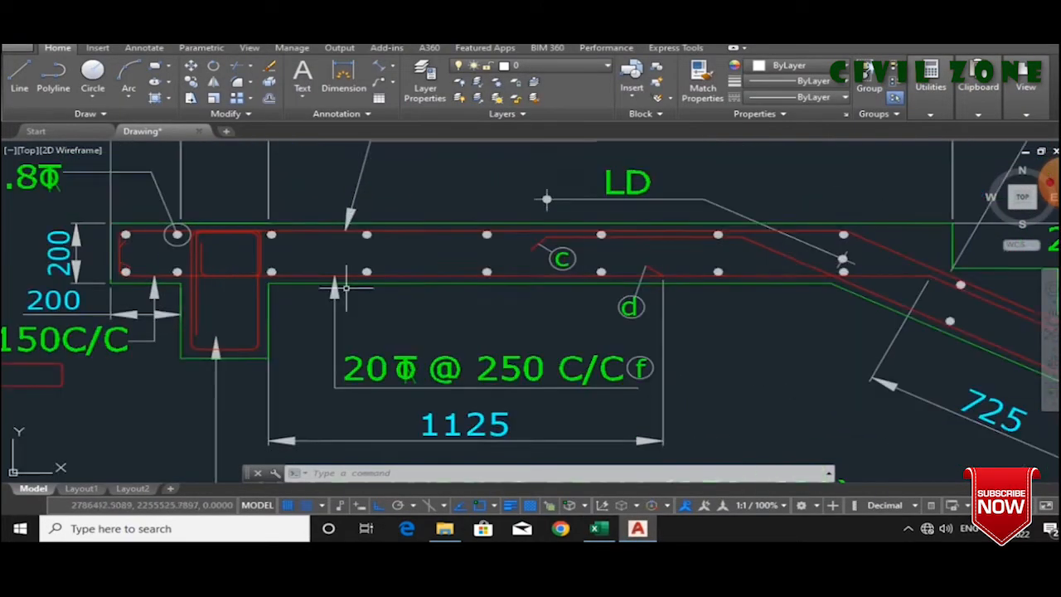
{"action": "scroll", "coordinate": [205, 280], "scroll_direction": "down", "scroll_amount": 4}
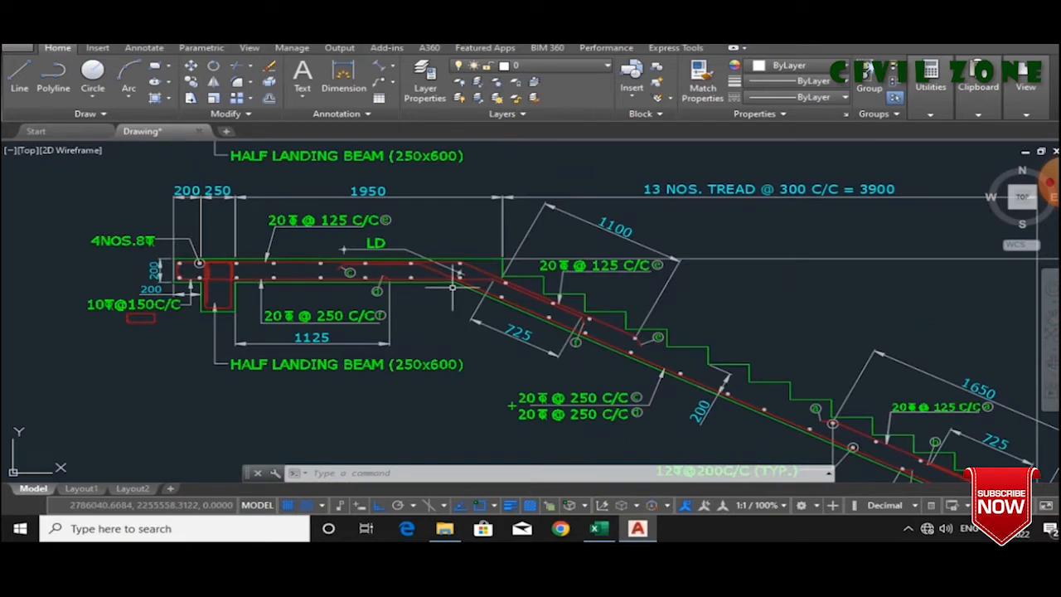
{"action": "scroll", "coordinate": [539, 288], "scroll_direction": "up", "scroll_amount": 3}
{"action": "scroll", "coordinate": [572, 313], "scroll_direction": "down", "scroll_amount": 3}
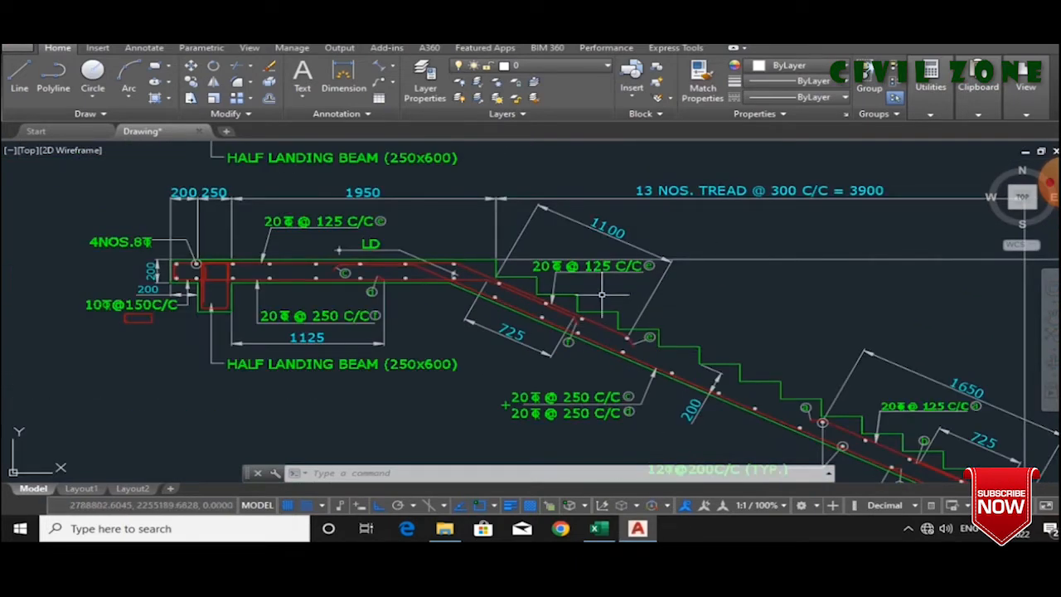
{"action": "scroll", "coordinate": [199, 274], "scroll_direction": "up", "scroll_amount": 2}
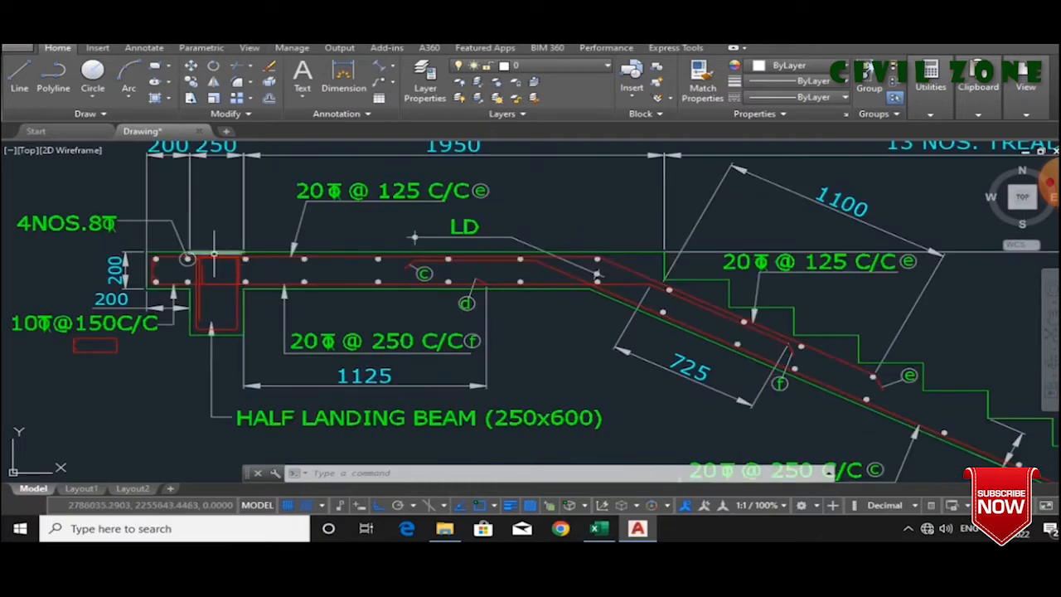
{"action": "scroll", "coordinate": [200, 278], "scroll_direction": "up", "scroll_amount": 2}
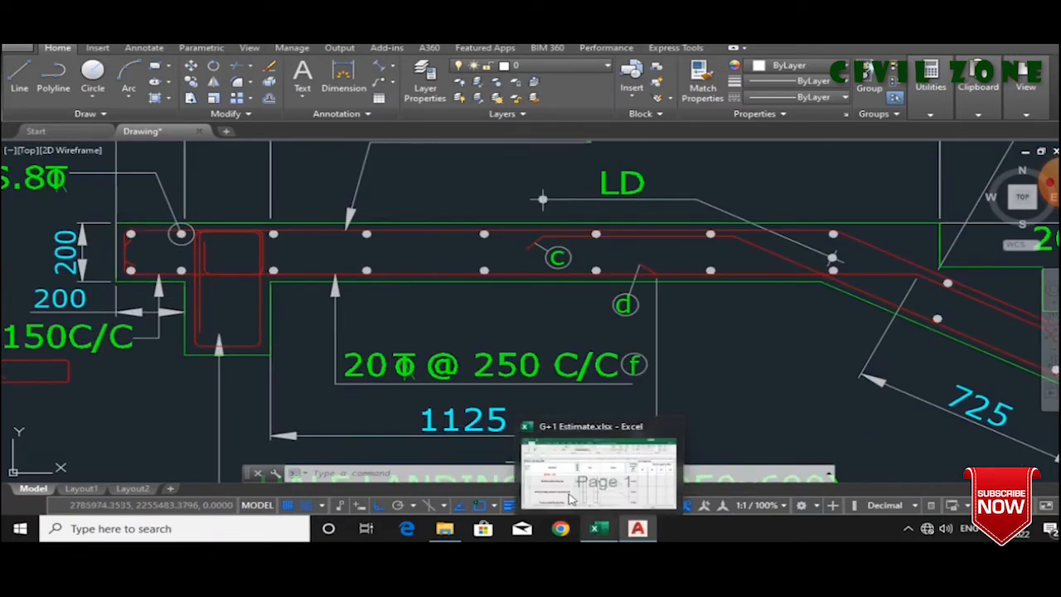
{"action": "scroll", "coordinate": [210, 267], "scroll_direction": "up", "scroll_amount": 2}
{"action": "scroll", "coordinate": [210, 267], "scroll_direction": "up", "scroll_amount": 2}
- Select the vertical, horizontal and inclined segments of bar (f) in the 1st flight section to trace its shape
{"action": "left_click", "coordinate": [194, 248]}
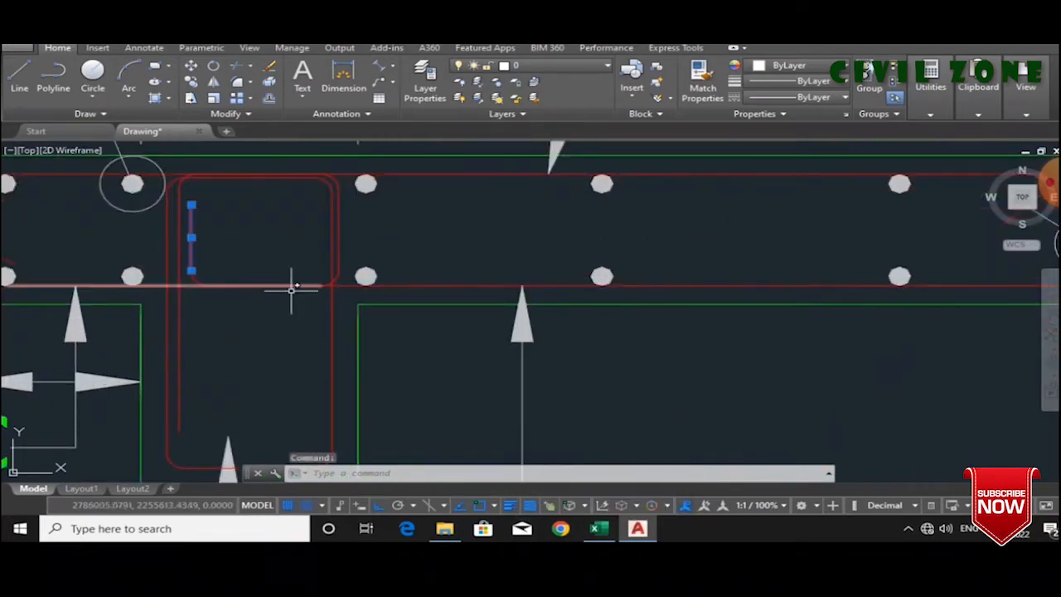
{"action": "left_click", "coordinate": [423, 287]}
{"action": "scroll", "coordinate": [423, 289], "scroll_direction": "down", "scroll_amount": 4}
{"action": "scroll", "coordinate": [409, 219], "scroll_direction": "up", "scroll_amount": 2}
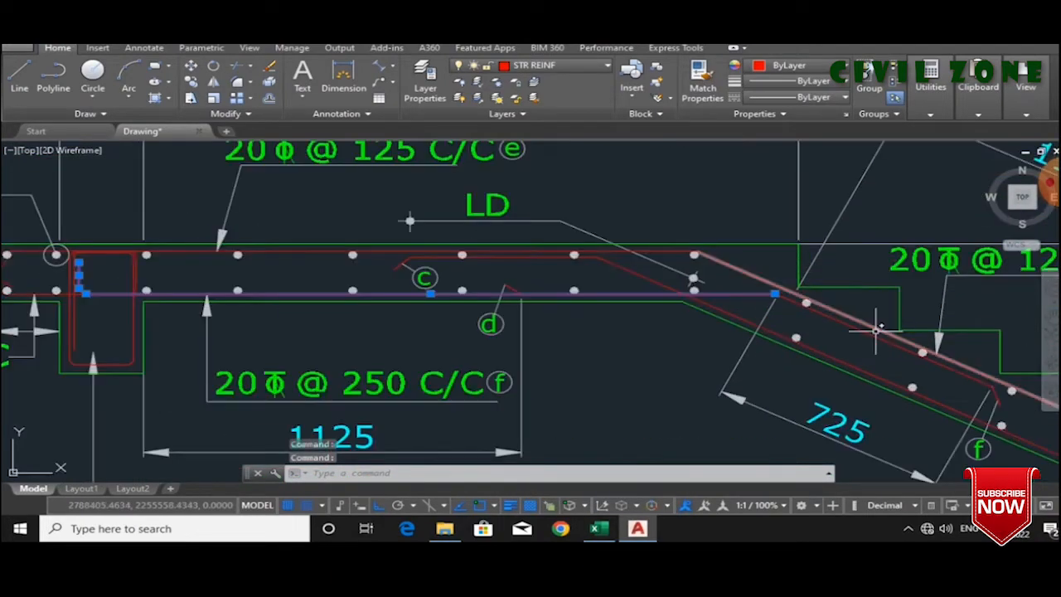
{"action": "scroll", "coordinate": [848, 333], "scroll_direction": "down", "scroll_amount": 3}
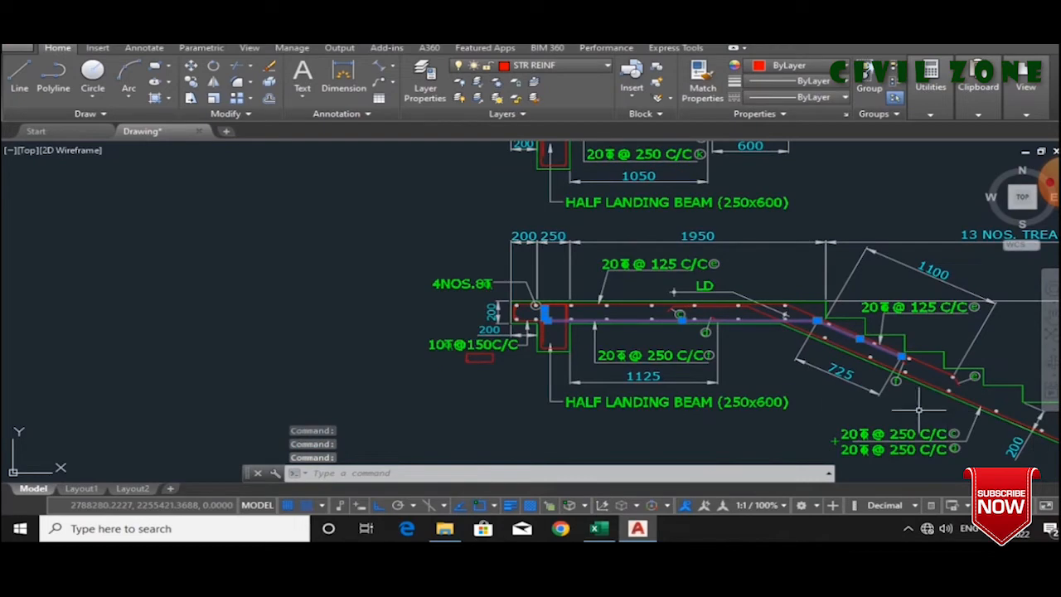
- Recheck the bar (f) callout in the drawing and enter 20 as the diameter of Mid Landing Bottom main Bar (f) in Excel
{"action": "left_click", "coordinate": [599, 528]}
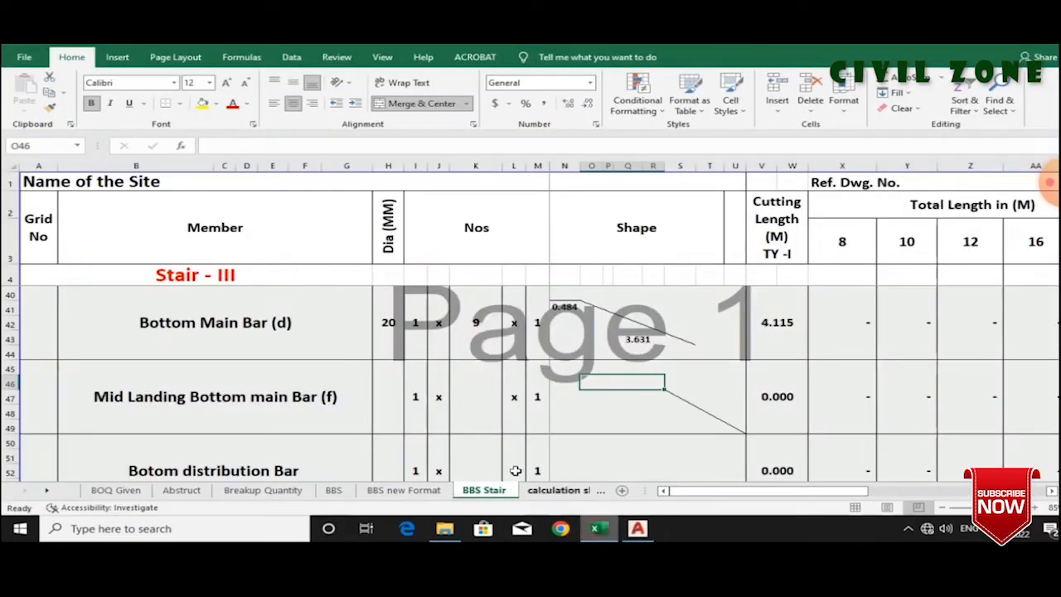
{"action": "left_click", "coordinate": [637, 528]}
{"action": "scroll", "coordinate": [713, 381], "scroll_direction": "up", "scroll_amount": 4}
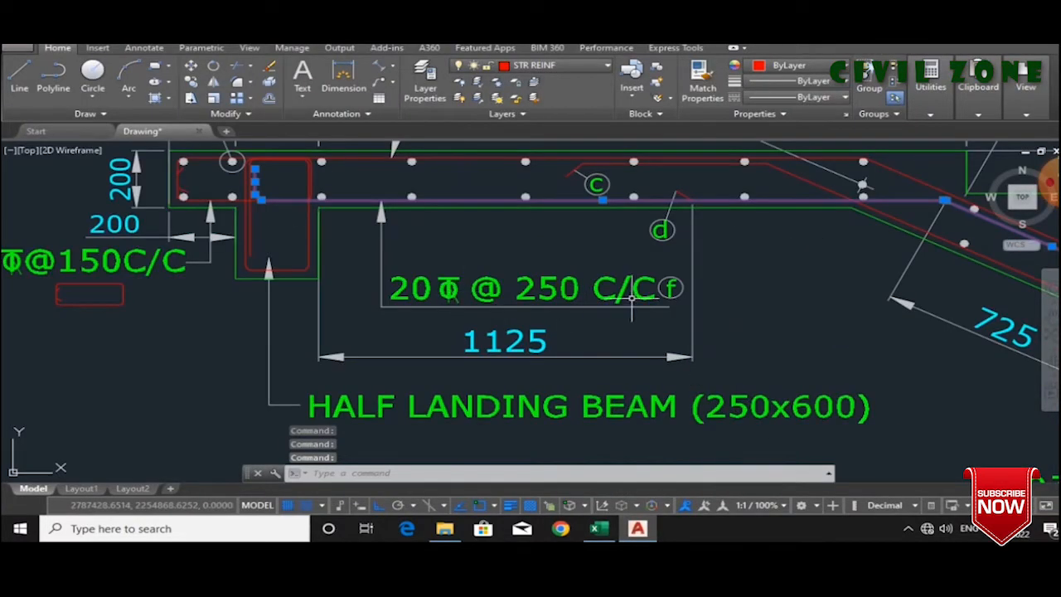
{"action": "left_click", "coordinate": [600, 531]}
{"action": "left_click", "coordinate": [370, 411]}
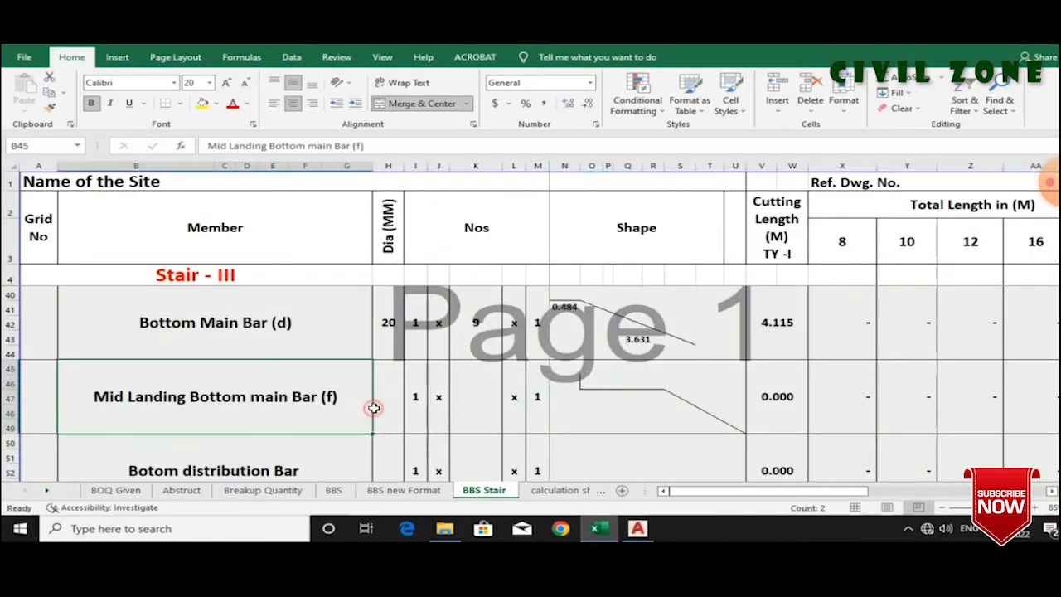
{"action": "left_click", "coordinate": [387, 407]}
{"action": "type", "text": "20"}
{"action": "key", "text": "Tab"}
{"action": "key", "text": "Tab"}
{"action": "key", "text": "Tab"}
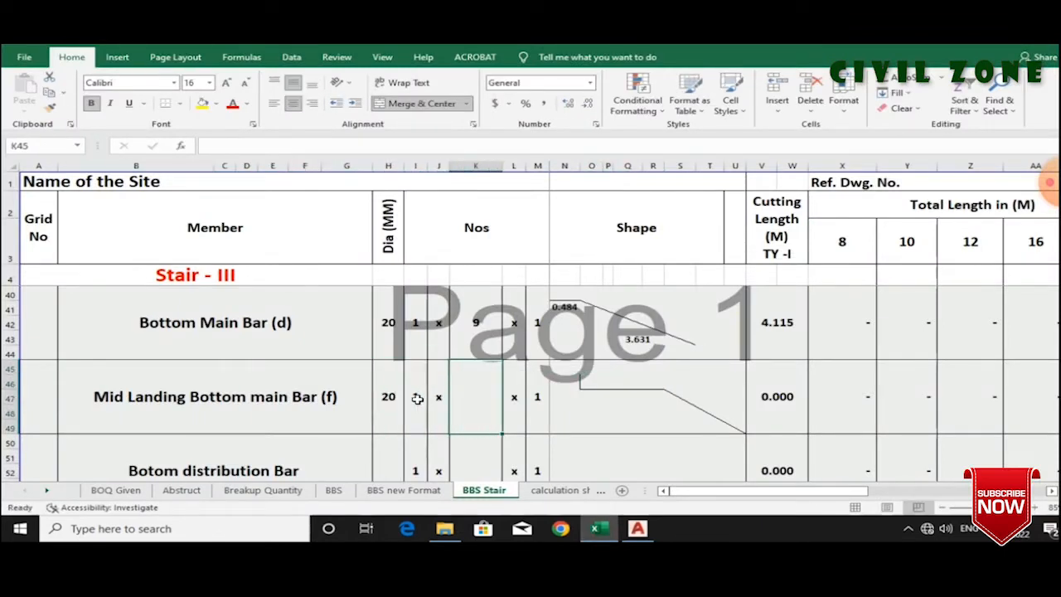
- Copy the bar count formula of Bottom Main Bar (d) into K45 for Mid Landing Bottom main Bar (f)
{"action": "left_click", "coordinate": [467, 309]}
{"action": "key", "text": "ctrl+c"}
{"action": "left_click", "coordinate": [479, 393]}
{"action": "key", "text": "ctrl+v"}
{"action": "key", "text": "Escape"}
- Switch to AutoCAD and measure the half landing's width between grids A and B in the 2nd flight plan, without placing a dimension
{"action": "left_click", "coordinate": [636, 528]}
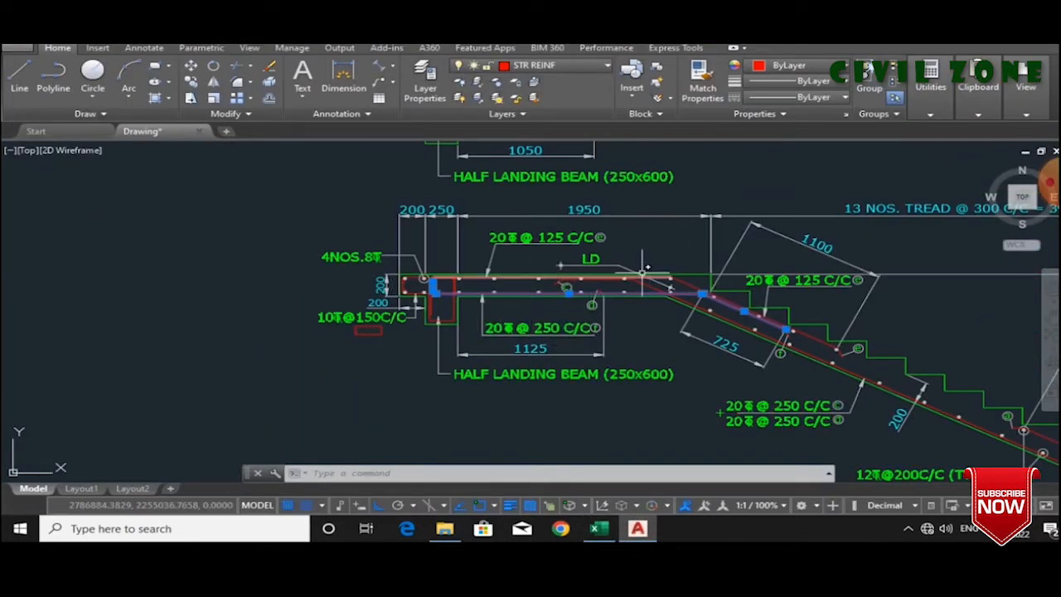
{"action": "scroll", "coordinate": [647, 275], "scroll_direction": "down", "scroll_amount": 10}
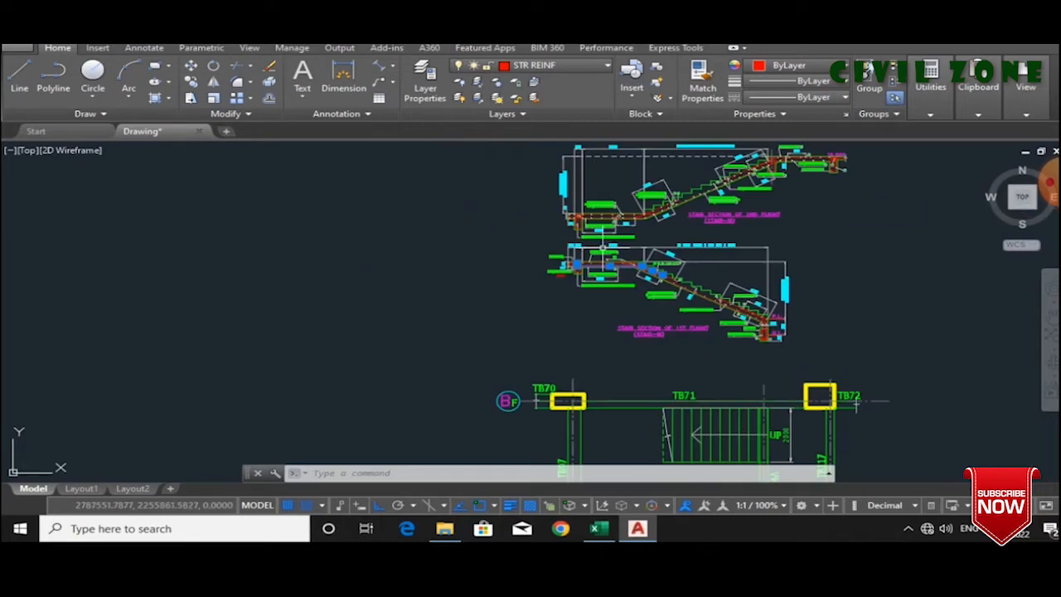
{"action": "scroll", "coordinate": [632, 373], "scroll_direction": "up", "scroll_amount": 2}
{"action": "scroll", "coordinate": [592, 318], "scroll_direction": "down", "scroll_amount": 4}
{"action": "scroll", "coordinate": [592, 317], "scroll_direction": "up", "scroll_amount": 4}
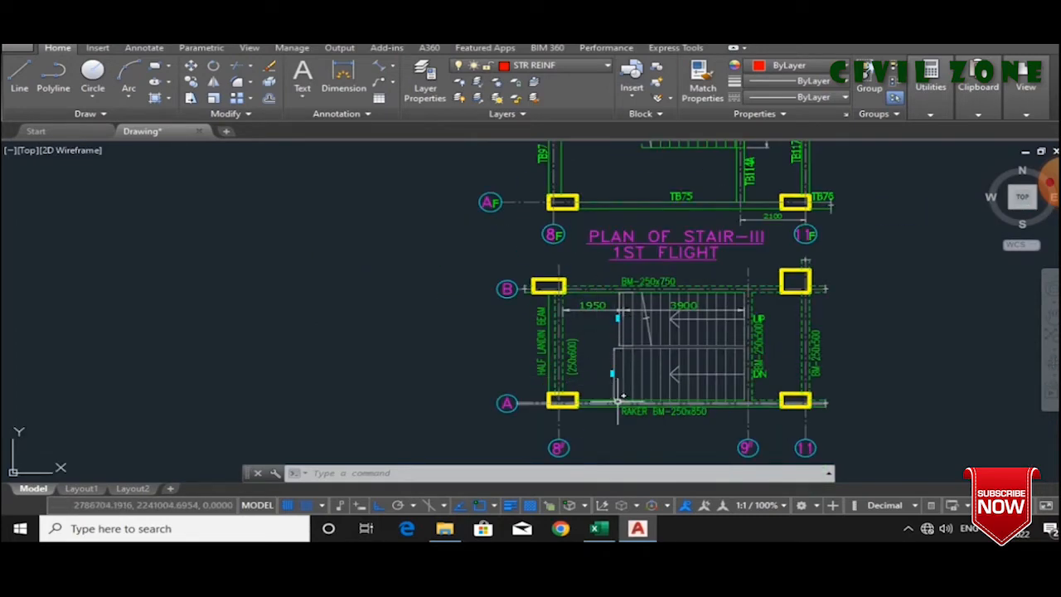
{"action": "left_click", "coordinate": [343, 76]}
{"action": "scroll", "coordinate": [563, 404], "scroll_direction": "up", "scroll_amount": 2}
{"action": "scroll", "coordinate": [564, 405], "scroll_direction": "down", "scroll_amount": 2}
{"action": "scroll", "coordinate": [551, 409], "scroll_direction": "up", "scroll_amount": 4}
{"action": "left_click", "coordinate": [541, 411]}
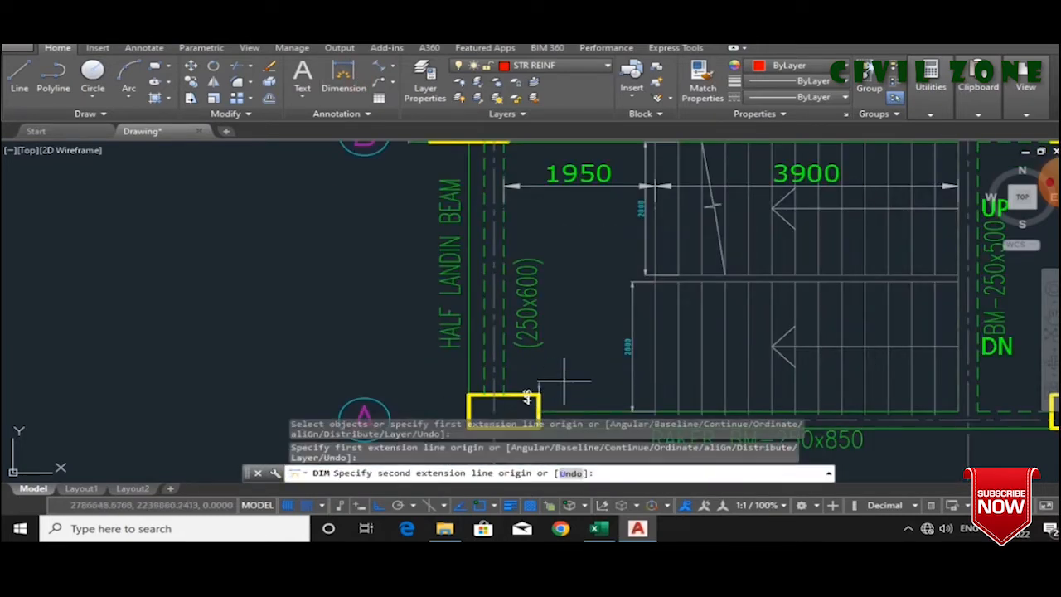
{"action": "scroll", "coordinate": [554, 360], "scroll_direction": "down", "scroll_amount": 3}
{"action": "scroll", "coordinate": [541, 274], "scroll_direction": "up", "scroll_amount": 3}
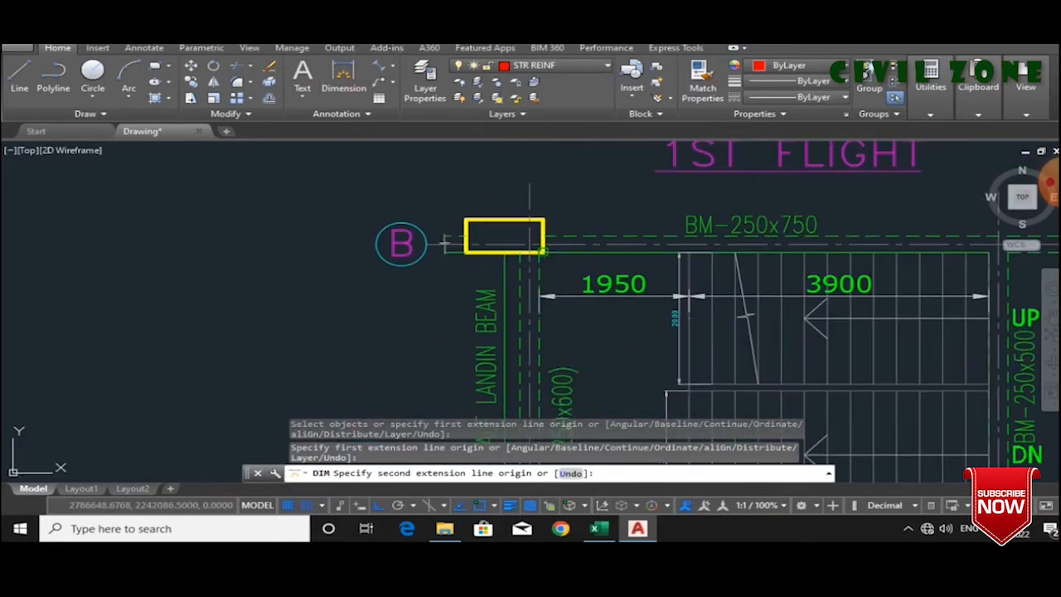
{"action": "left_click", "coordinate": [544, 247]}
{"action": "scroll", "coordinate": [544, 247], "scroll_direction": "down", "scroll_amount": 4}
{"action": "scroll", "coordinate": [498, 256], "scroll_direction": "up", "scroll_amount": 6}
{"action": "scroll", "coordinate": [540, 368], "scroll_direction": "down", "scroll_amount": 4}
{"action": "key", "text": "Escape"}
{"action": "key", "text": "Escape"}
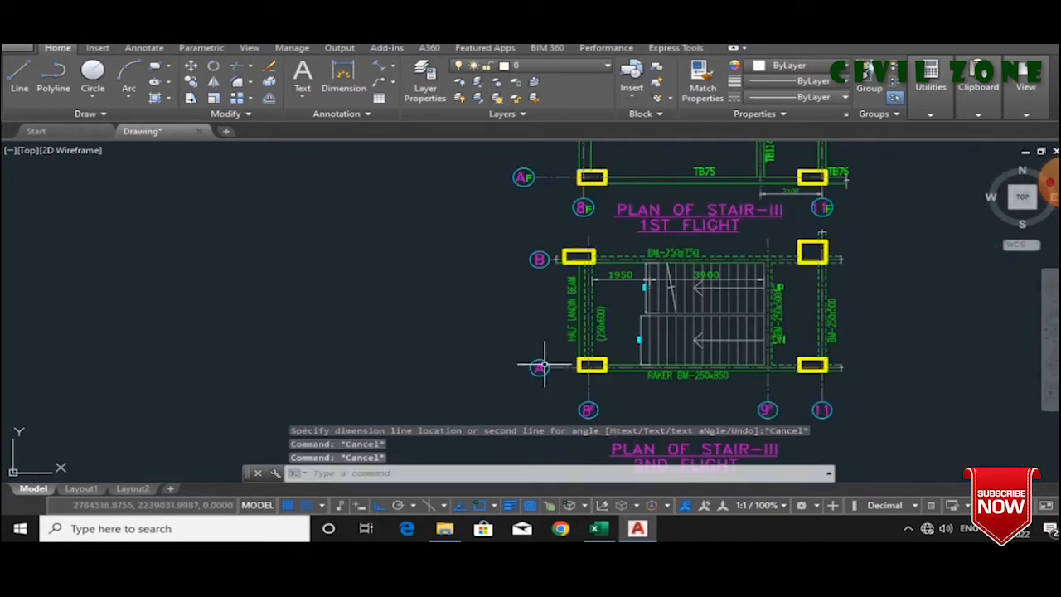
- Examine the half landing reinforcement and bar callouts in the 1st flight stair section
{"action": "left_click", "coordinate": [599, 528]}
{"action": "left_click", "coordinate": [637, 528]}
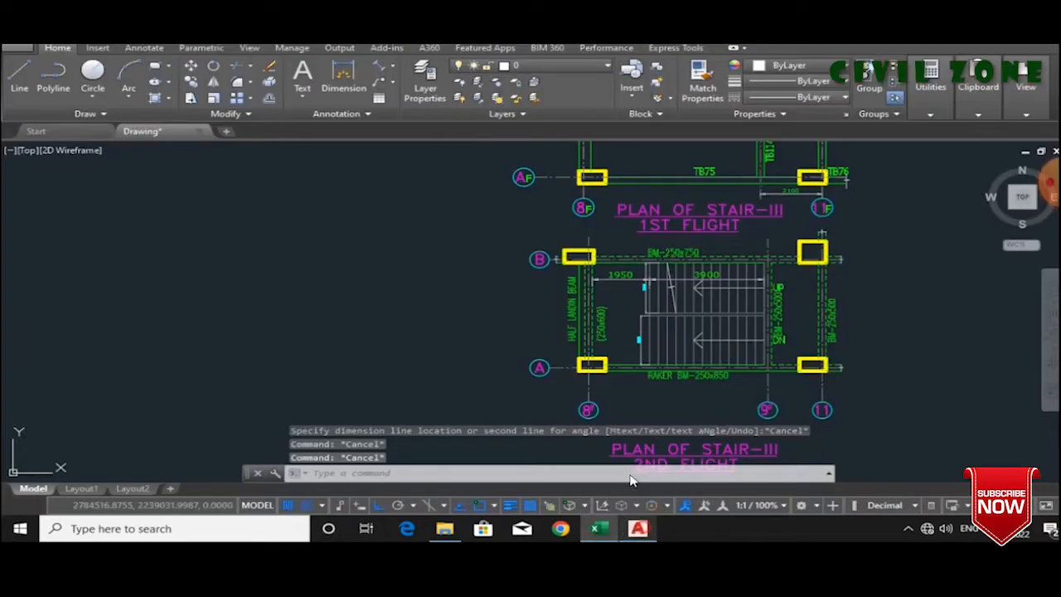
{"action": "scroll", "coordinate": [621, 273], "scroll_direction": "down", "scroll_amount": 4}
{"action": "scroll", "coordinate": [618, 214], "scroll_direction": "up", "scroll_amount": 6}
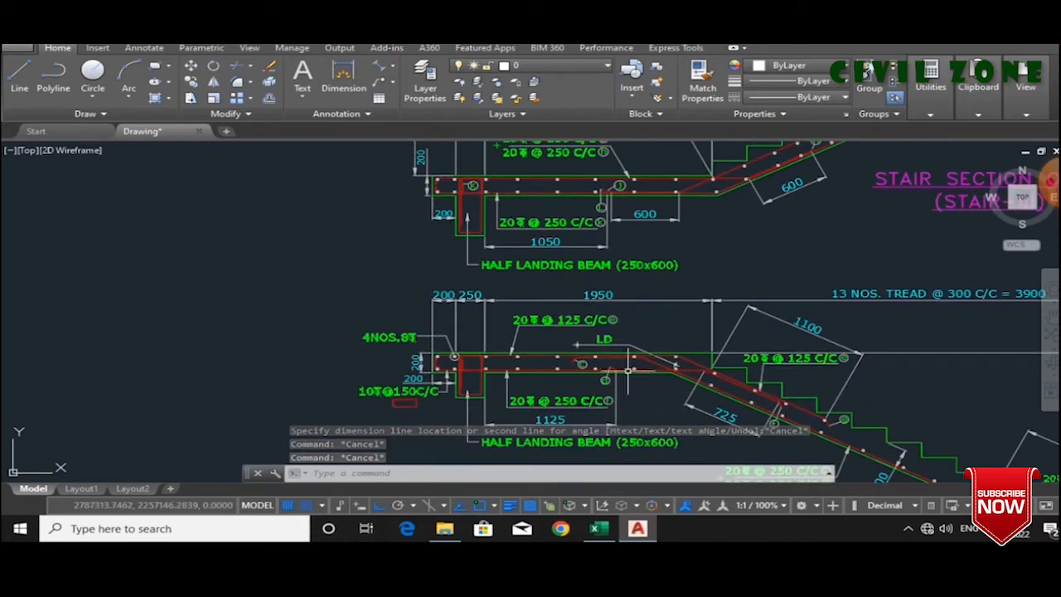
{"action": "scroll", "coordinate": [630, 380], "scroll_direction": "up", "scroll_amount": 2}
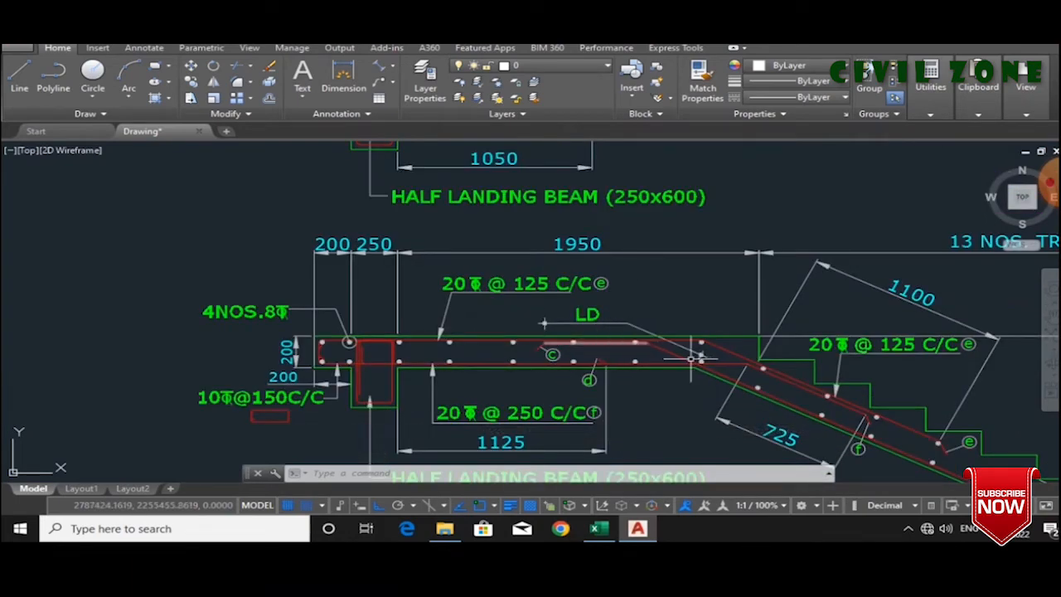
{"action": "left_click", "coordinate": [907, 532]}
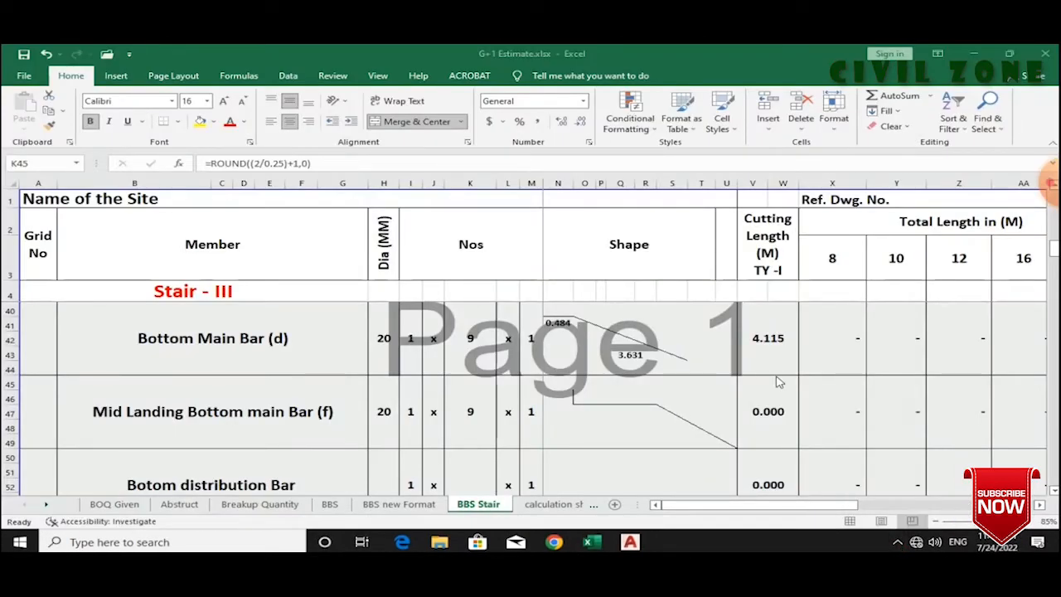
{"action": "left_click", "coordinate": [627, 543]}
{"action": "scroll", "coordinate": [527, 320], "scroll_direction": "down", "scroll_amount": 4}
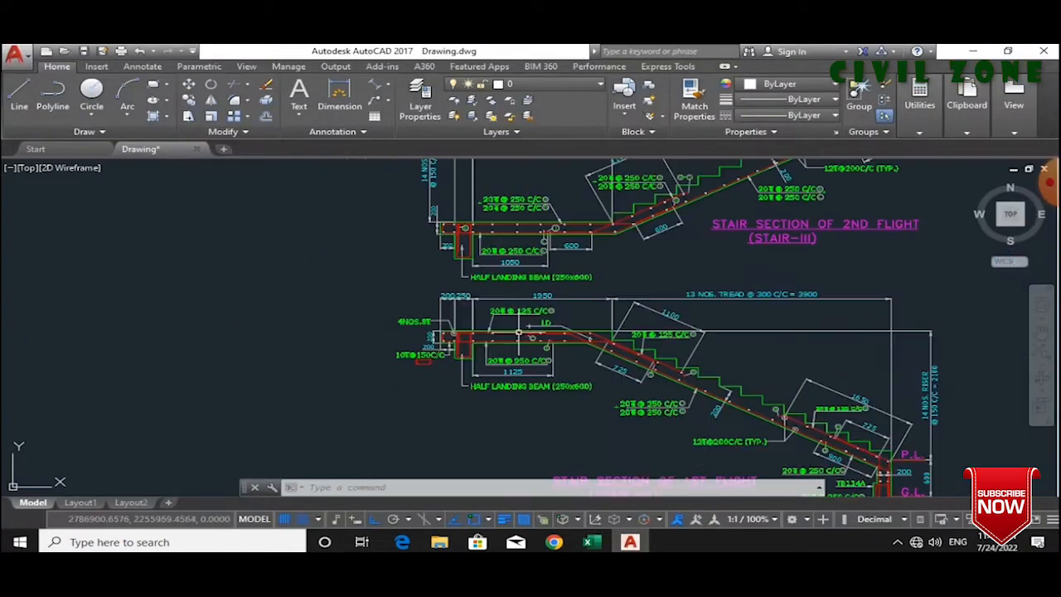
{"action": "left_click", "coordinate": [893, 543]}
{"action": "left_click", "coordinate": [892, 543]}
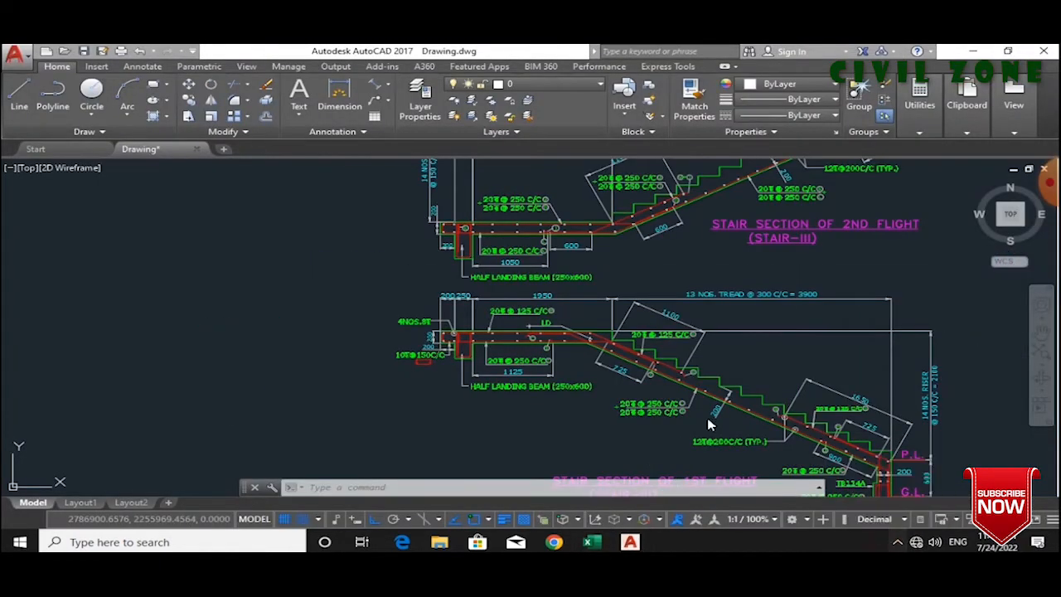
{"action": "scroll", "coordinate": [558, 297], "scroll_direction": "up", "scroll_amount": 3}
{"action": "scroll", "coordinate": [539, 316], "scroll_direction": "down", "scroll_amount": 4}
{"action": "scroll", "coordinate": [535, 348], "scroll_direction": "up", "scroll_amount": 3}
{"action": "scroll", "coordinate": [532, 306], "scroll_direction": "down", "scroll_amount": 3}
{"action": "scroll", "coordinate": [531, 306], "scroll_direction": "up", "scroll_amount": 6}
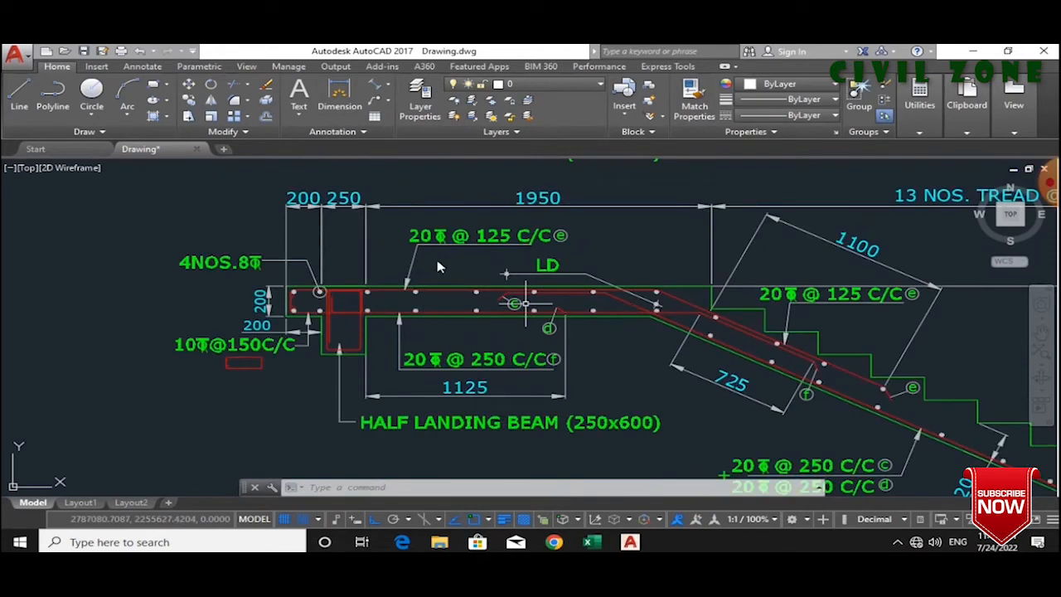
- Compare the landing and flight widths in the 2nd flight plan of Stair-III with the half landing section
{"action": "scroll", "coordinate": [492, 323], "scroll_direction": "down", "scroll_amount": 7}
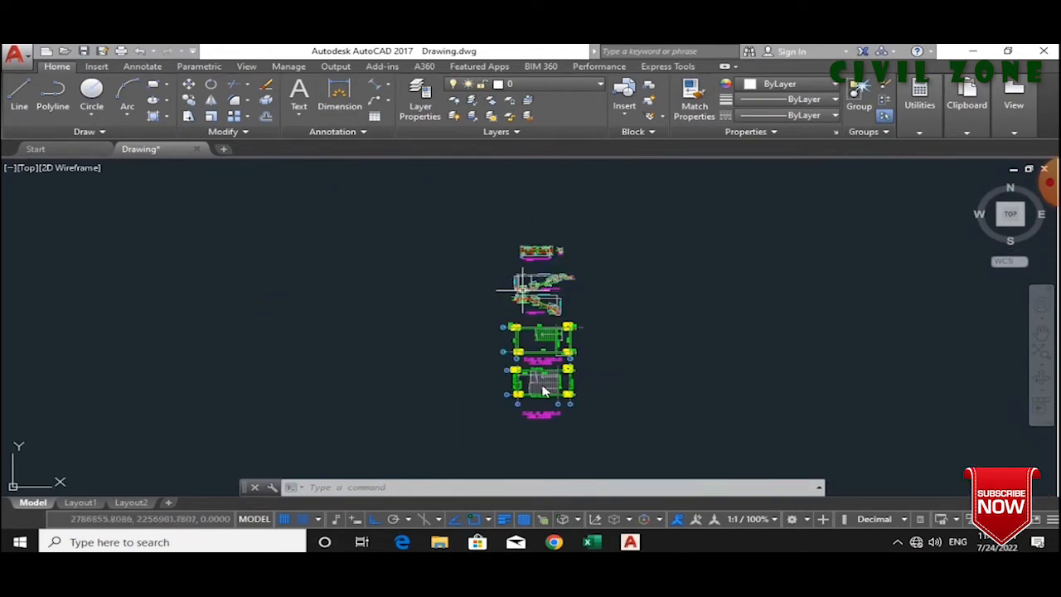
{"action": "scroll", "coordinate": [497, 419], "scroll_direction": "up", "scroll_amount": 5}
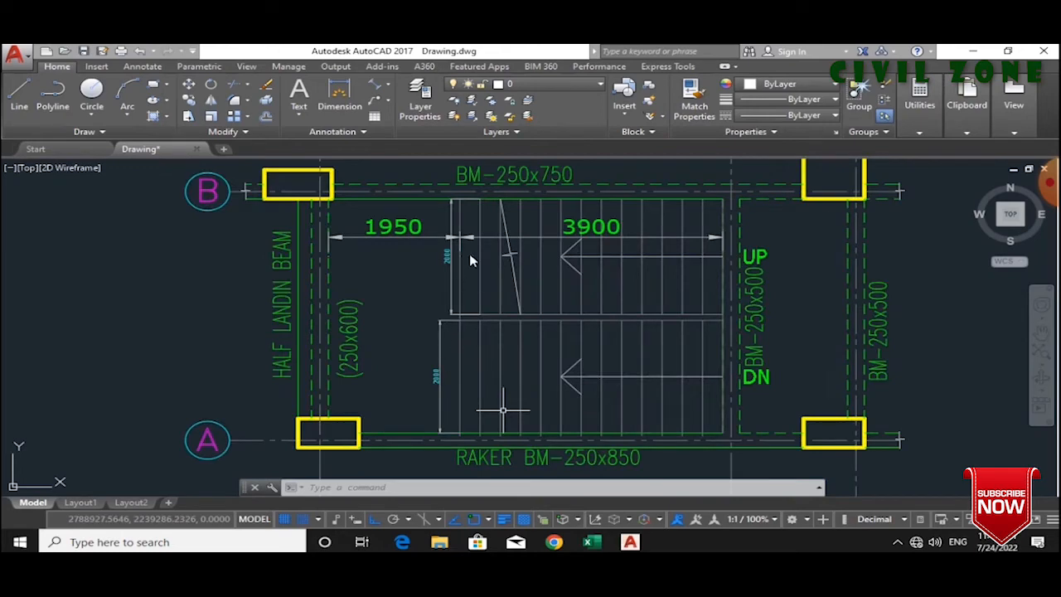
{"action": "scroll", "coordinate": [556, 325], "scroll_direction": "down", "scroll_amount": 5}
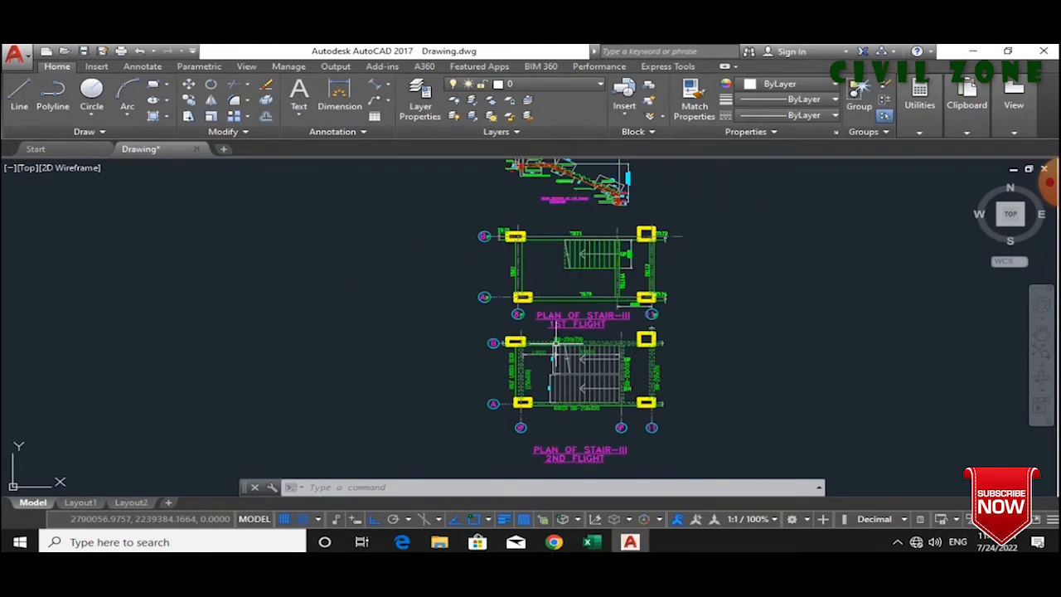
{"action": "scroll", "coordinate": [556, 341], "scroll_direction": "up", "scroll_amount": 5}
{"action": "scroll", "coordinate": [556, 341], "scroll_direction": "down", "scroll_amount": 7}
{"action": "scroll", "coordinate": [593, 336], "scroll_direction": "up", "scroll_amount": 2}
{"action": "scroll", "coordinate": [591, 393], "scroll_direction": "down", "scroll_amount": 3}
{"action": "left_click_drag", "start_coordinate": [590, 397], "coordinate": [591, 332]}
{"action": "scroll", "coordinate": [576, 395], "scroll_direction": "up", "scroll_amount": 8}
{"action": "left_click_drag", "start_coordinate": [601, 208], "coordinate": [571, 396]}
{"action": "scroll", "coordinate": [530, 237], "scroll_direction": "up", "scroll_amount": 6}
{"action": "mouse_move", "coordinate": [591, 542]}
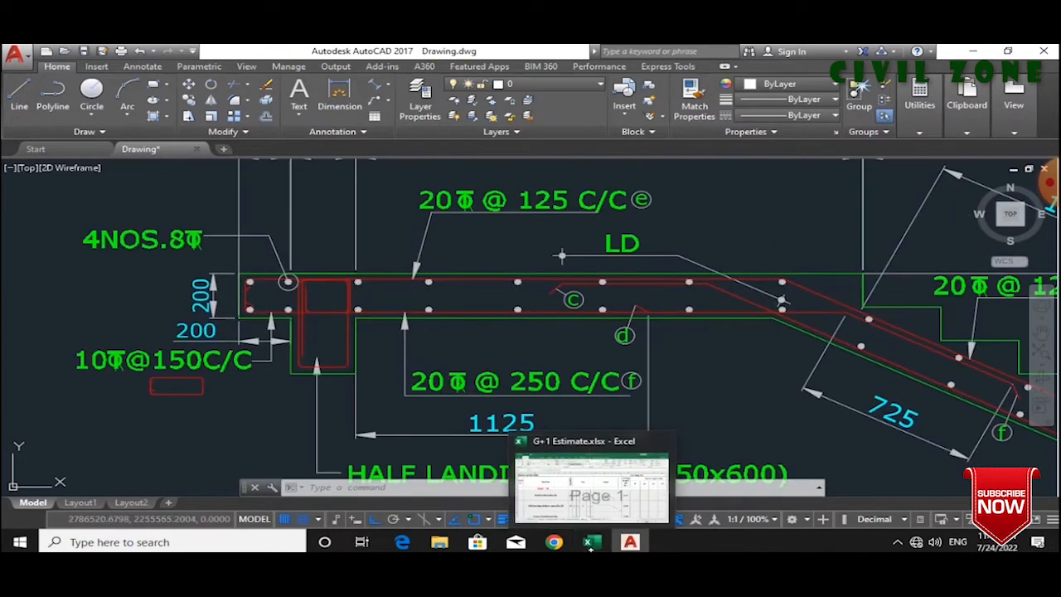
{"action": "scroll", "coordinate": [564, 275], "scroll_direction": "down", "scroll_amount": 5}
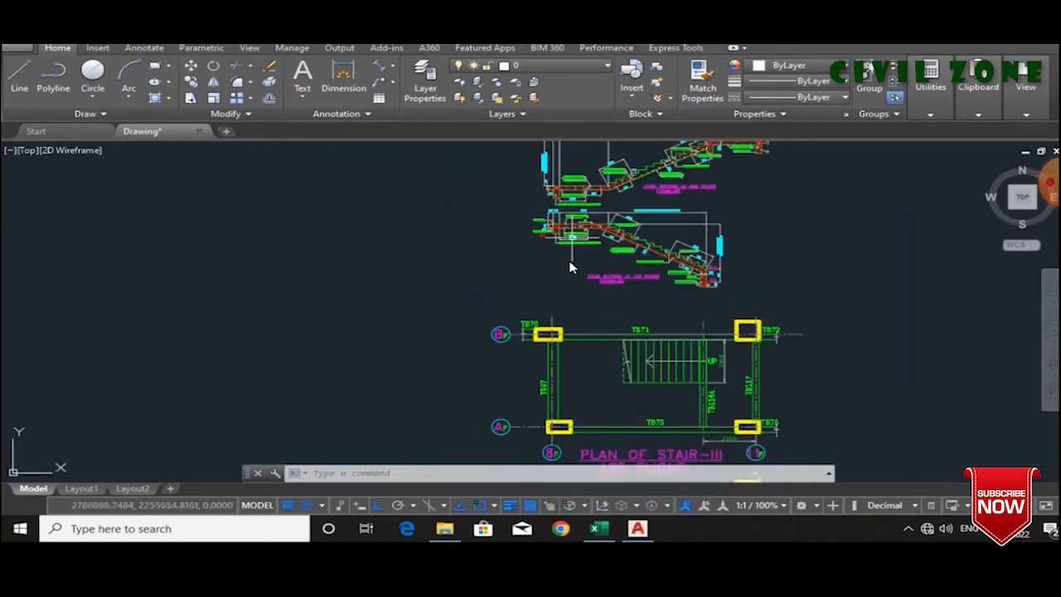
{"action": "scroll", "coordinate": [604, 386], "scroll_direction": "down", "scroll_amount": 3}
{"action": "scroll", "coordinate": [582, 339], "scroll_direction": "up", "scroll_amount": 8}
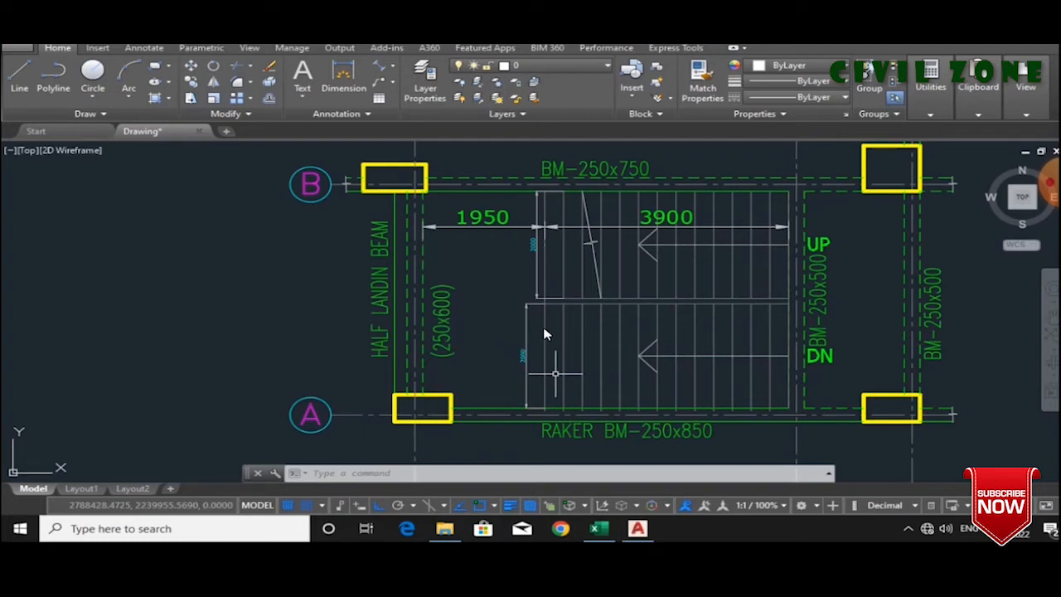
- Switch to Excel and enter =.2-.025-.025 in N46 as the vertical leg of Mid Landing Bottom main Bar (f)
{"action": "left_click", "coordinate": [600, 528]}
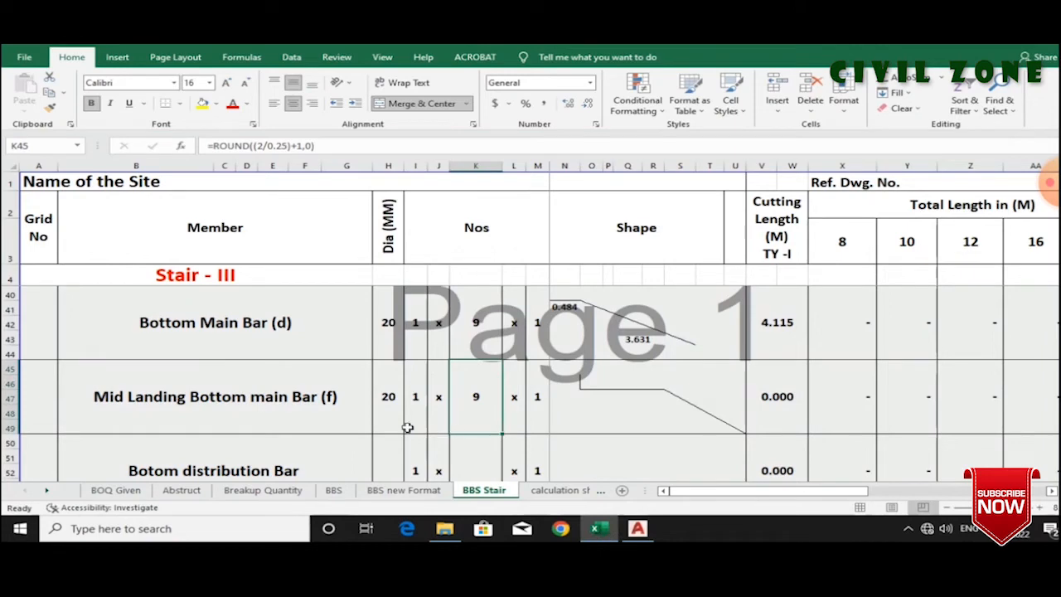
{"action": "left_click", "coordinate": [572, 395]}
{"action": "left_click", "coordinate": [568, 383]}
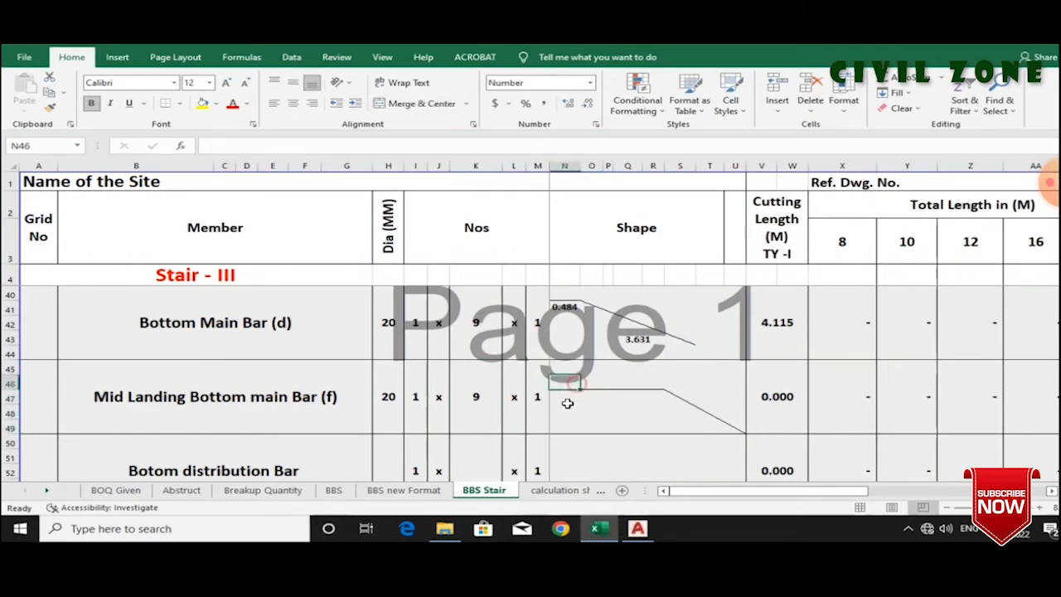
{"action": "type", "text": "=.2-.0"}
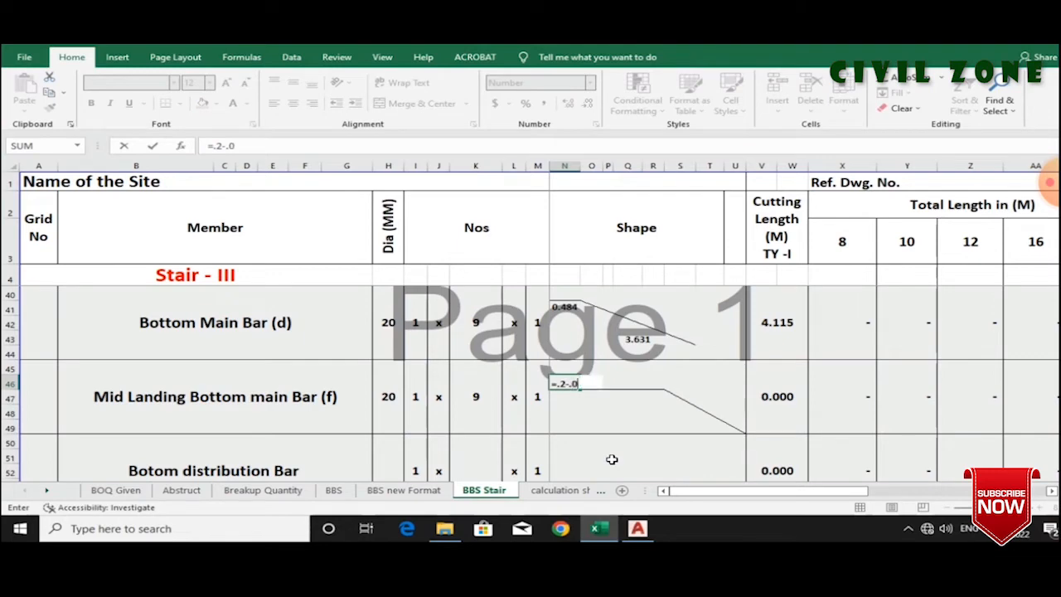
{"action": "type", "text": "25-.025"}
{"action": "key", "text": "Return"}
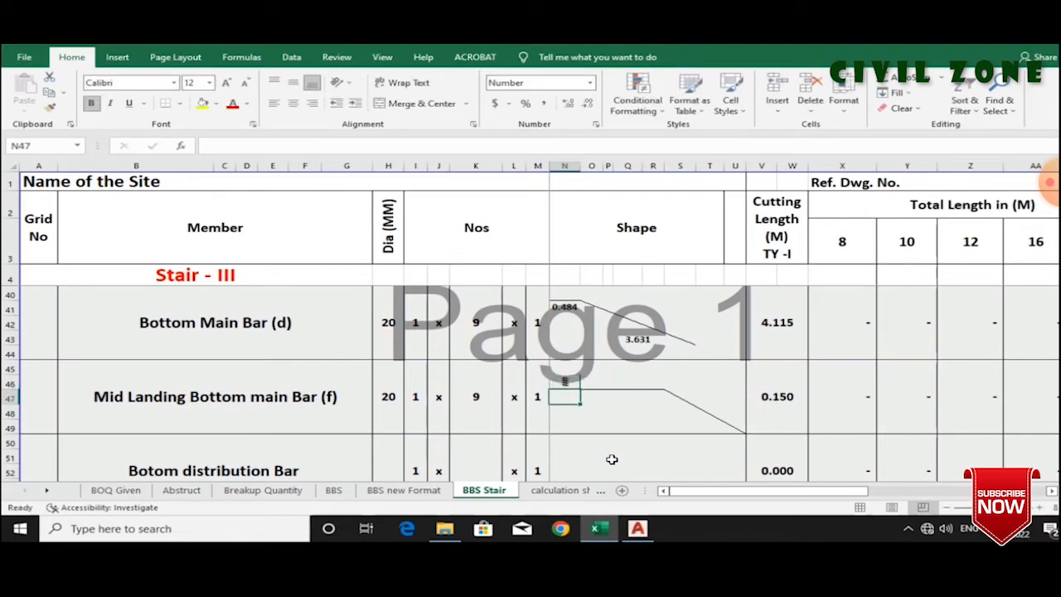
- Change the text orientation of cell N46 to horizontal so the vertical leg's length reads straight
{"action": "left_click", "coordinate": [570, 379]}
{"action": "left_click", "coordinate": [346, 86]}
{"action": "left_click", "coordinate": [415, 182]}
{"action": "left_click_drag", "start_coordinate": [860, 193], "coordinate": [895, 210]}
{"action": "left_click", "coordinate": [829, 433]}
{"action": "left_click", "coordinate": [472, 374]}
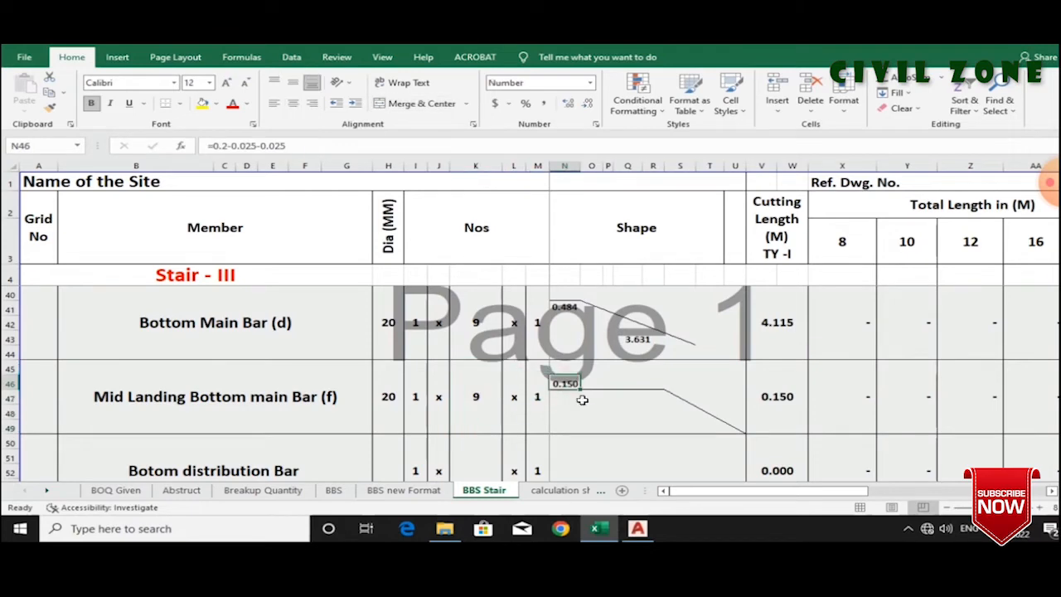
- Switch to AutoCAD, highlight bar (f) in the 1st flight section, and examine its shape and the half landing dimensions along it
{"action": "left_click", "coordinate": [637, 528]}
{"action": "scroll", "coordinate": [508, 316], "scroll_direction": "down", "scroll_amount": 5}
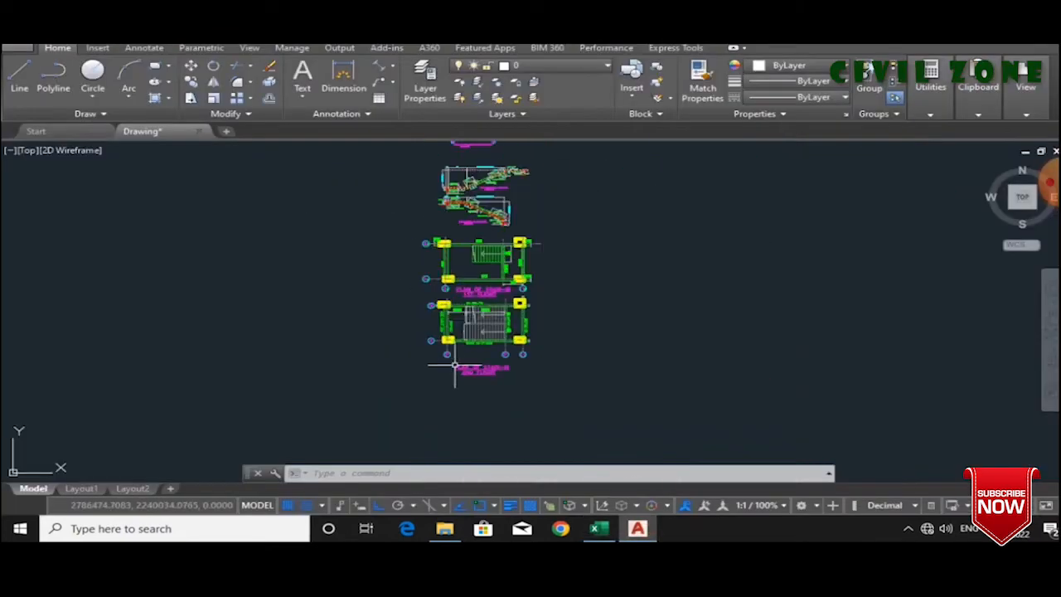
{"action": "scroll", "coordinate": [443, 387], "scroll_direction": "up", "scroll_amount": 5}
{"action": "scroll", "coordinate": [401, 316], "scroll_direction": "up", "scroll_amount": 5}
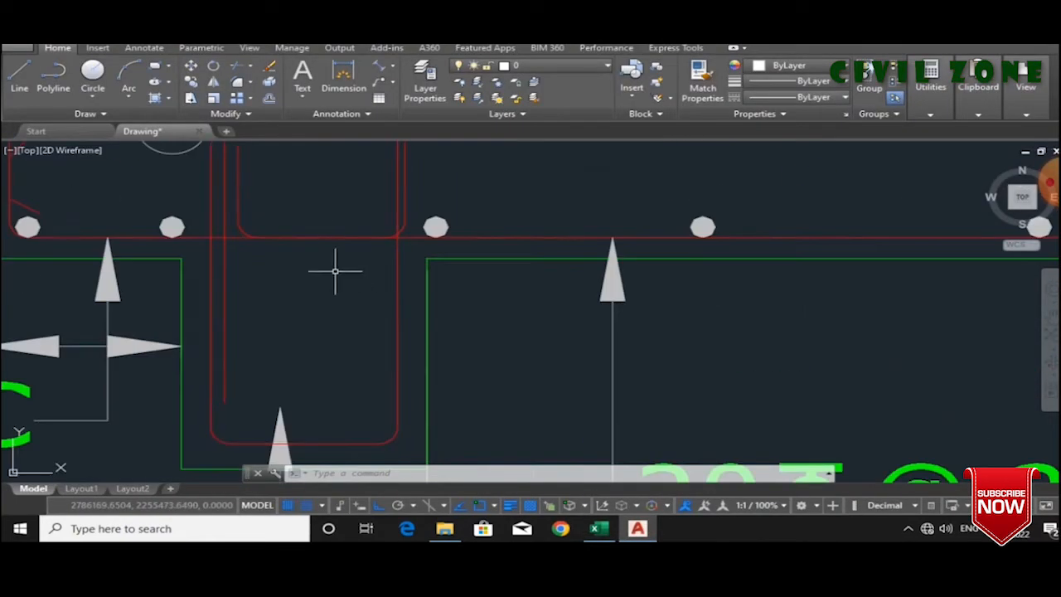
{"action": "left_click", "coordinate": [243, 199]}
{"action": "scroll", "coordinate": [253, 257], "scroll_direction": "down", "scroll_amount": 5}
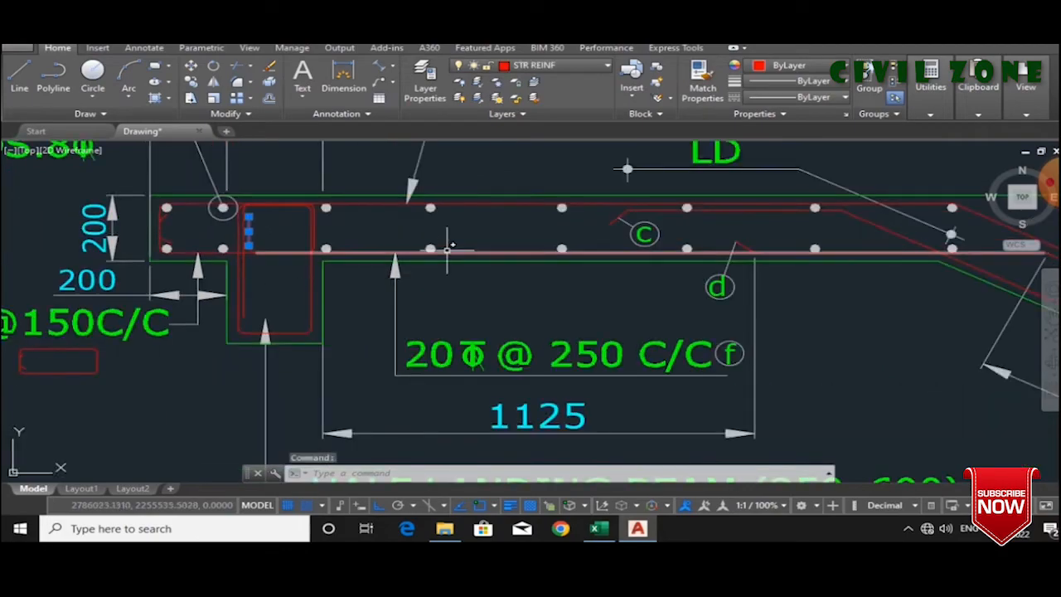
{"action": "scroll", "coordinate": [627, 169], "scroll_direction": "down", "scroll_amount": 5}
{"action": "scroll", "coordinate": [290, 261], "scroll_direction": "up", "scroll_amount": 4}
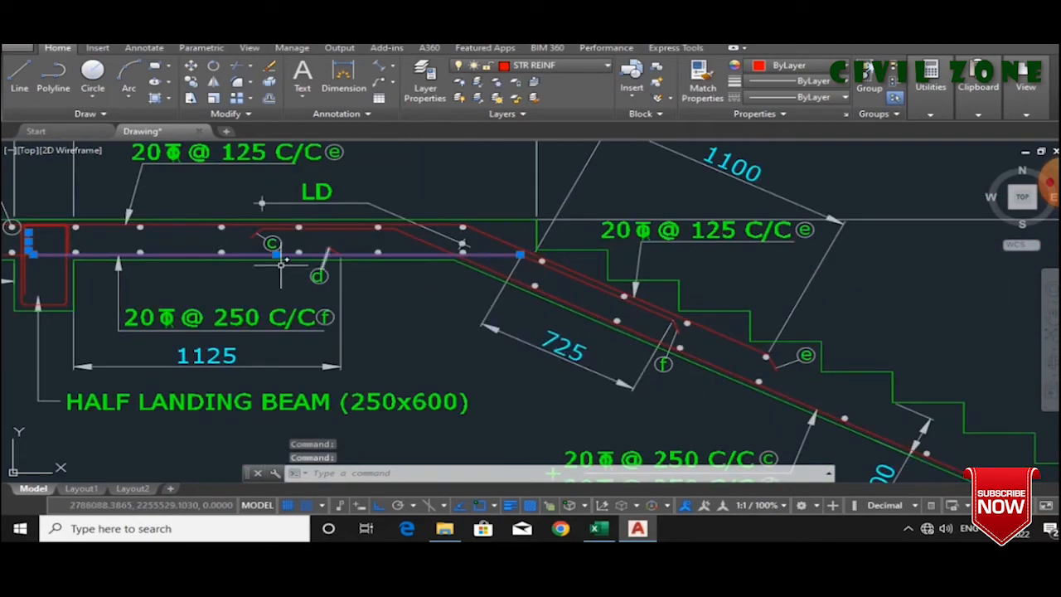
{"action": "scroll", "coordinate": [283, 268], "scroll_direction": "down", "scroll_amount": 1}
{"action": "scroll", "coordinate": [225, 265], "scroll_direction": "up", "scroll_amount": 4}
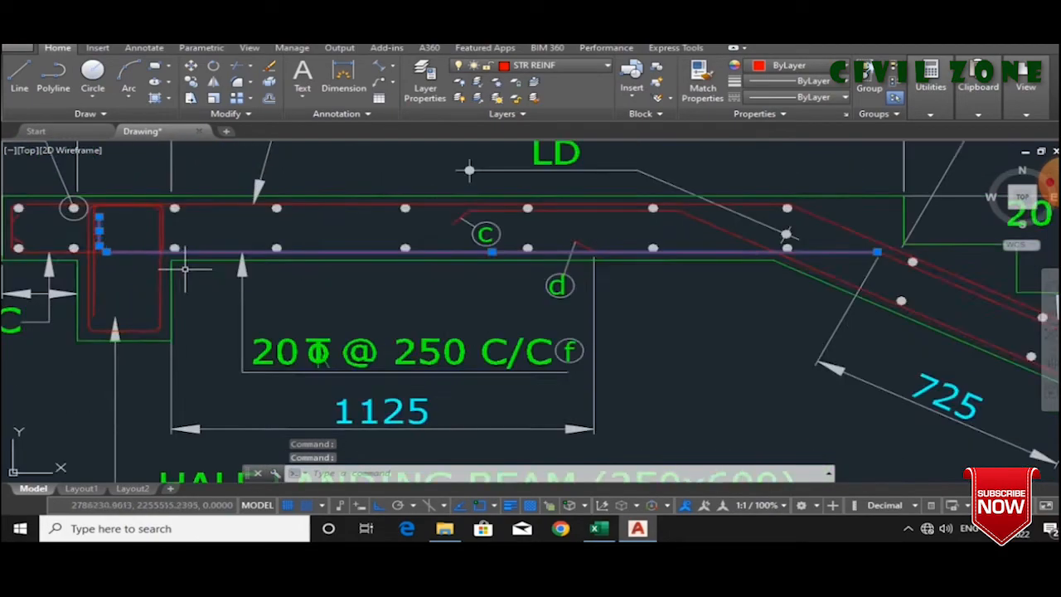
{"action": "scroll", "coordinate": [239, 290], "scroll_direction": "down", "scroll_amount": 4}
{"action": "scroll", "coordinate": [199, 189], "scroll_direction": "up", "scroll_amount": 3}
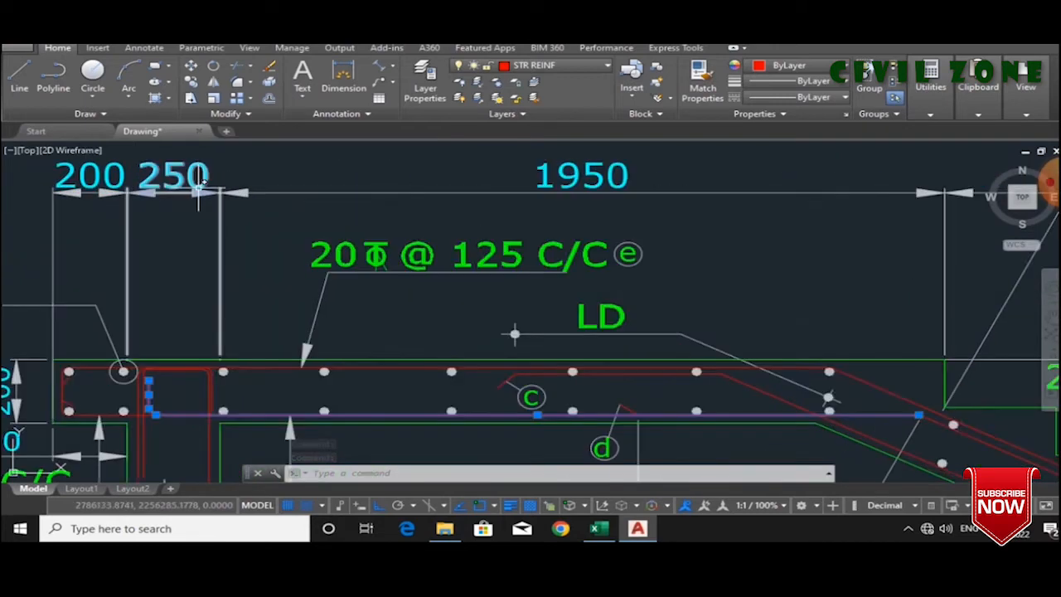
{"action": "scroll", "coordinate": [464, 199], "scroll_direction": "down", "scroll_amount": 3}
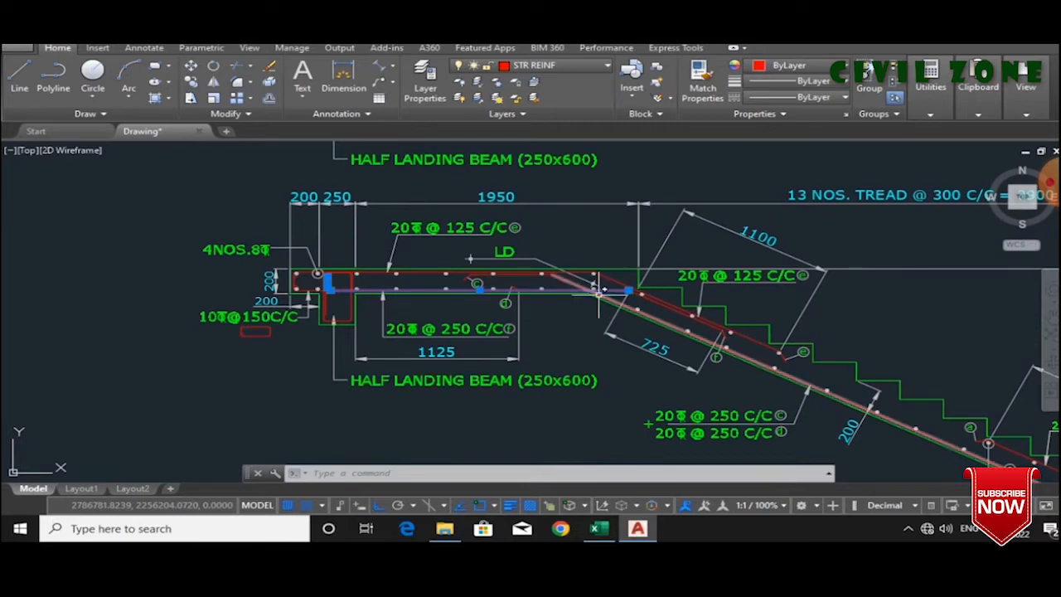
{"action": "scroll", "coordinate": [627, 288], "scroll_direction": "up", "scroll_amount": 4}
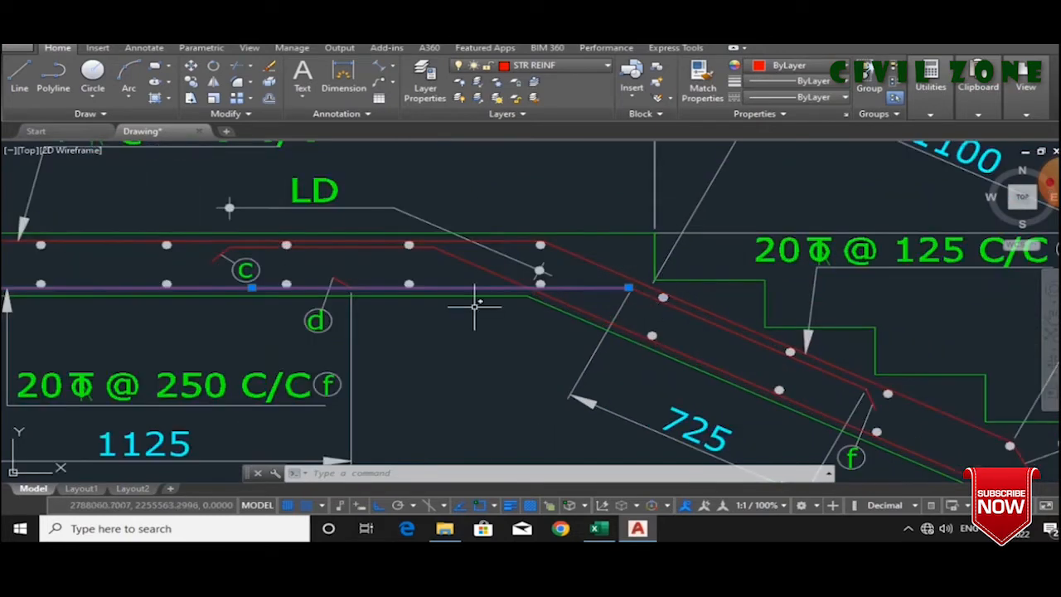
{"action": "scroll", "coordinate": [624, 312], "scroll_direction": "down", "scroll_amount": 2}
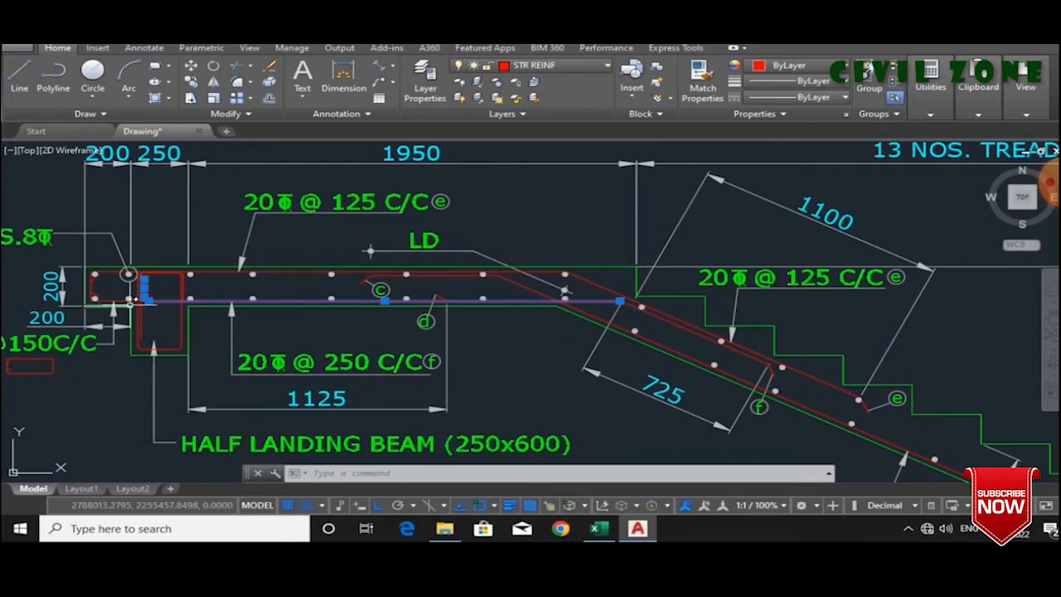
{"action": "scroll", "coordinate": [274, 343], "scroll_direction": "down", "scroll_amount": 2}
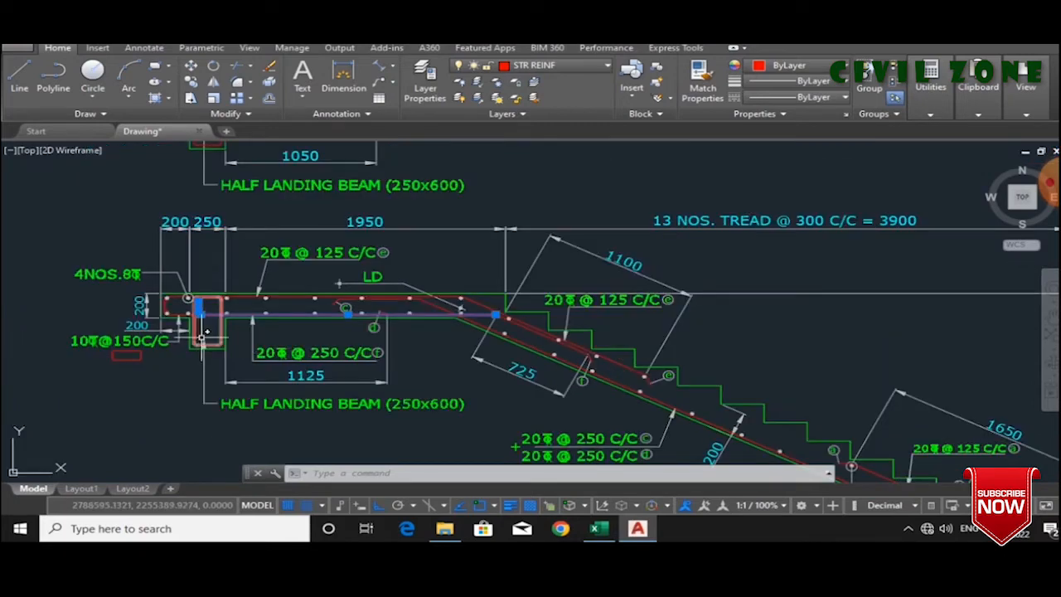
{"action": "scroll", "coordinate": [176, 320], "scroll_direction": "up", "scroll_amount": 4}
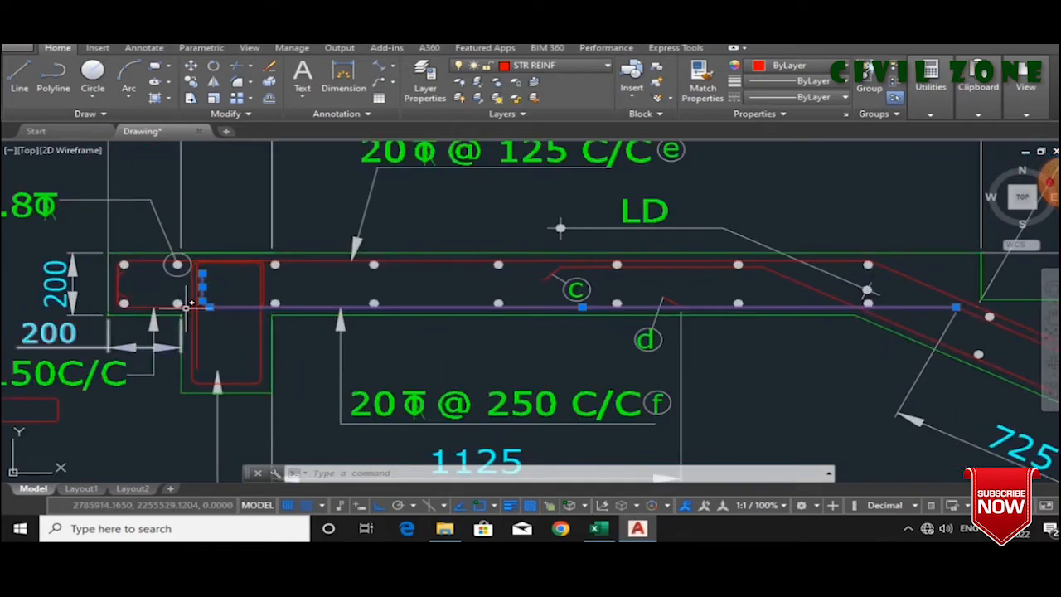
{"action": "scroll", "coordinate": [413, 349], "scroll_direction": "down", "scroll_amount": 4}
- Switch to Excel and enter =.25+1.95-.025-.025 in O46 as bar (f)'s horizontal length, checking the landing dimensions in AutoCAD
{"action": "left_click", "coordinate": [598, 528]}
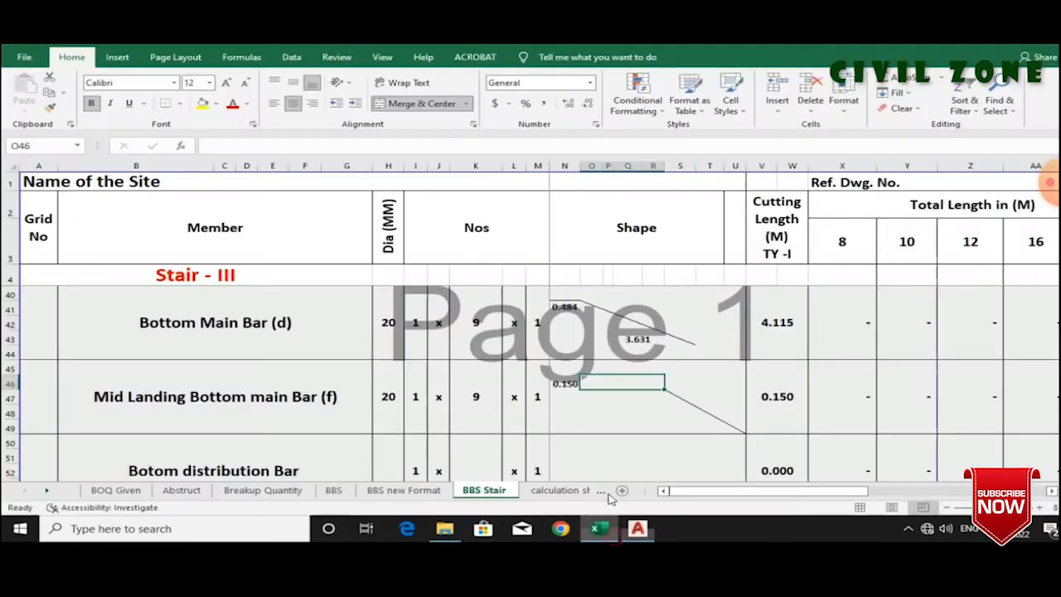
{"action": "type", "text": "="}
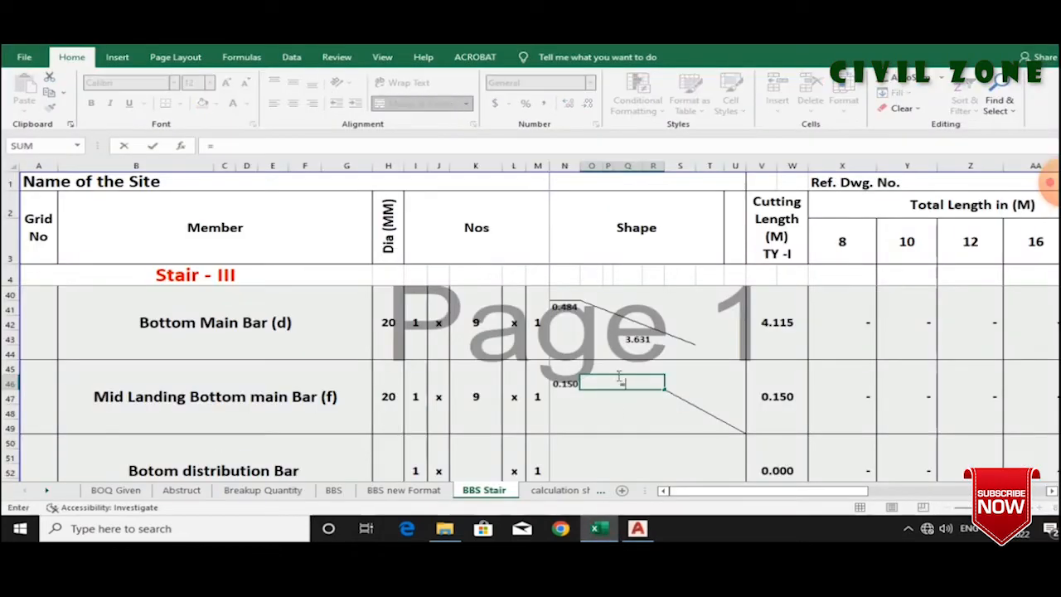
{"action": "left_click", "coordinate": [637, 528]}
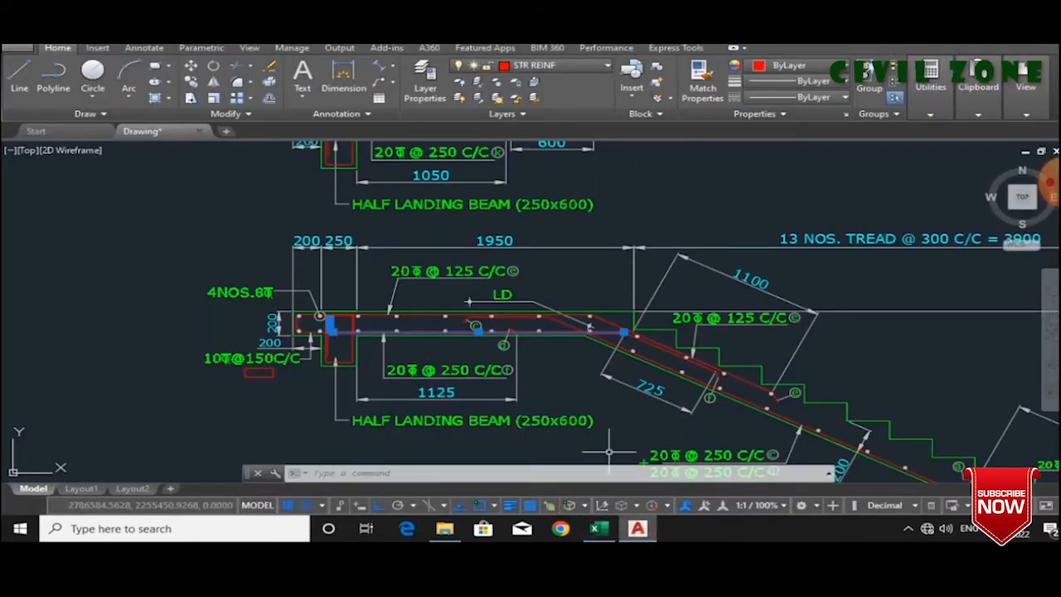
{"action": "mouse_move", "coordinate": [599, 528]}
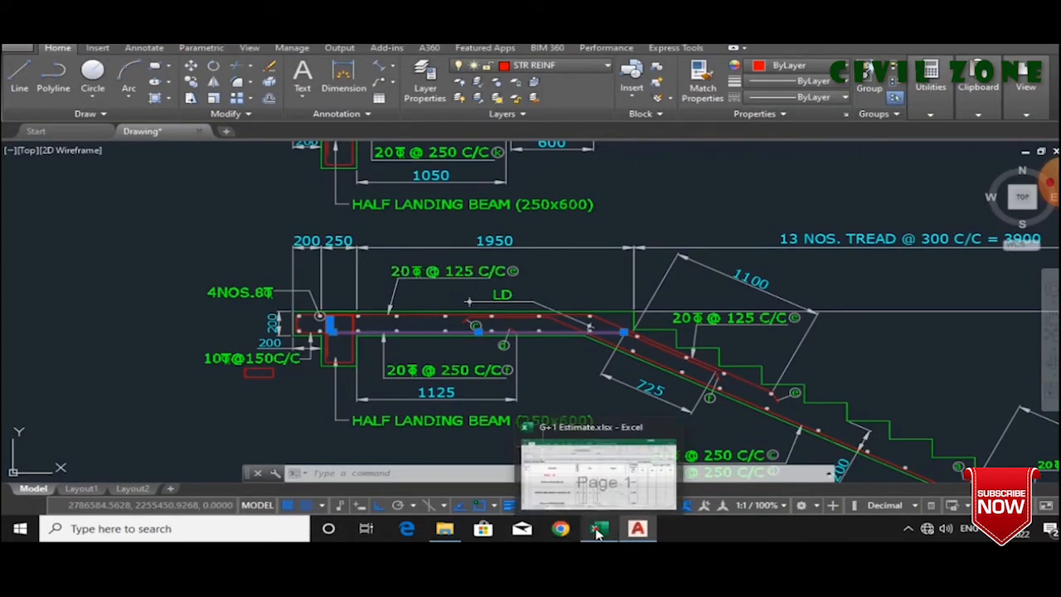
{"action": "left_click", "coordinate": [558, 502]}
{"action": "type", "text": ".25+1.95-.025-.025"}
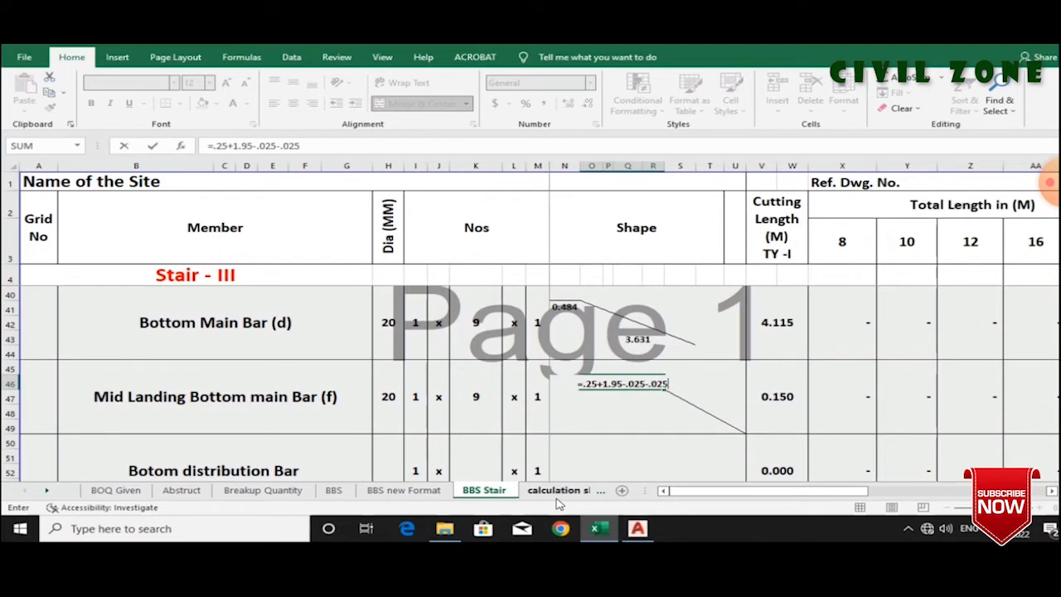
{"action": "key", "text": "Return"}
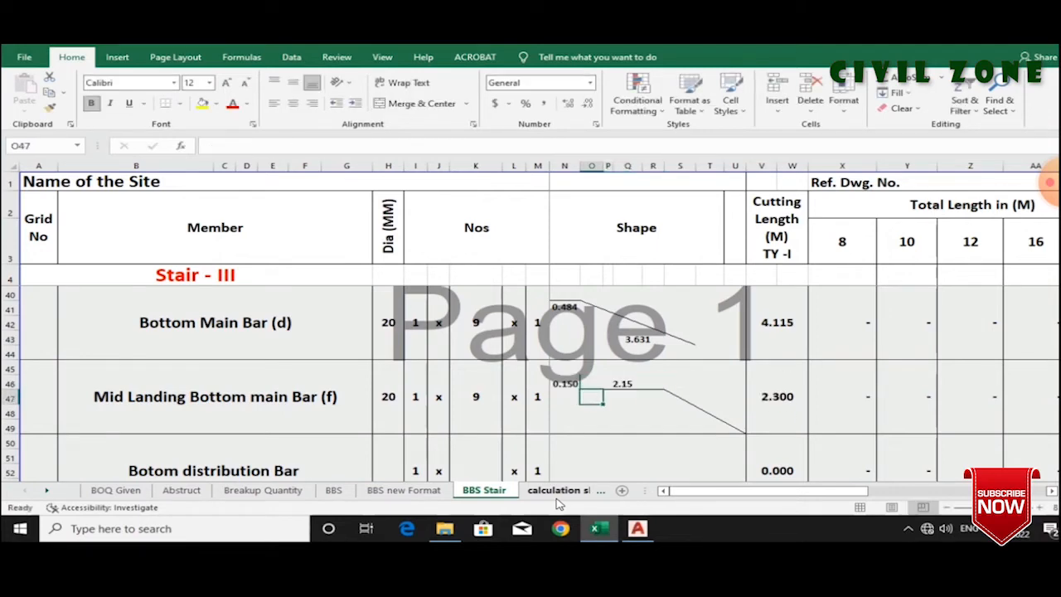
{"action": "left_click", "coordinate": [615, 383]}
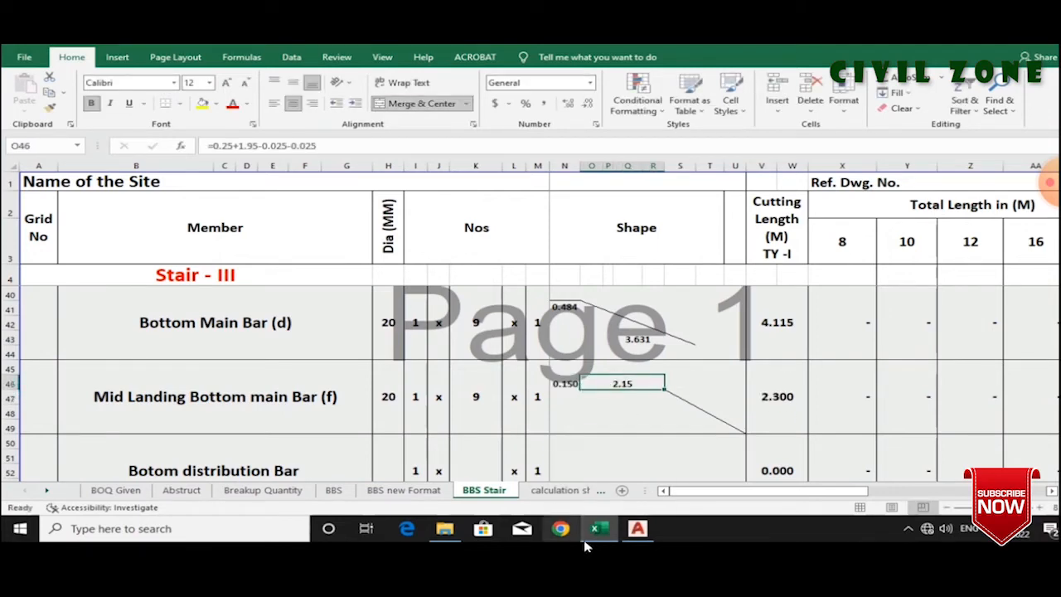
- Switch to AutoCAD and measure bar (f)'s horizontal run from the half landing beam to the flight bend, without placing a dimension
{"action": "left_click", "coordinate": [637, 534]}
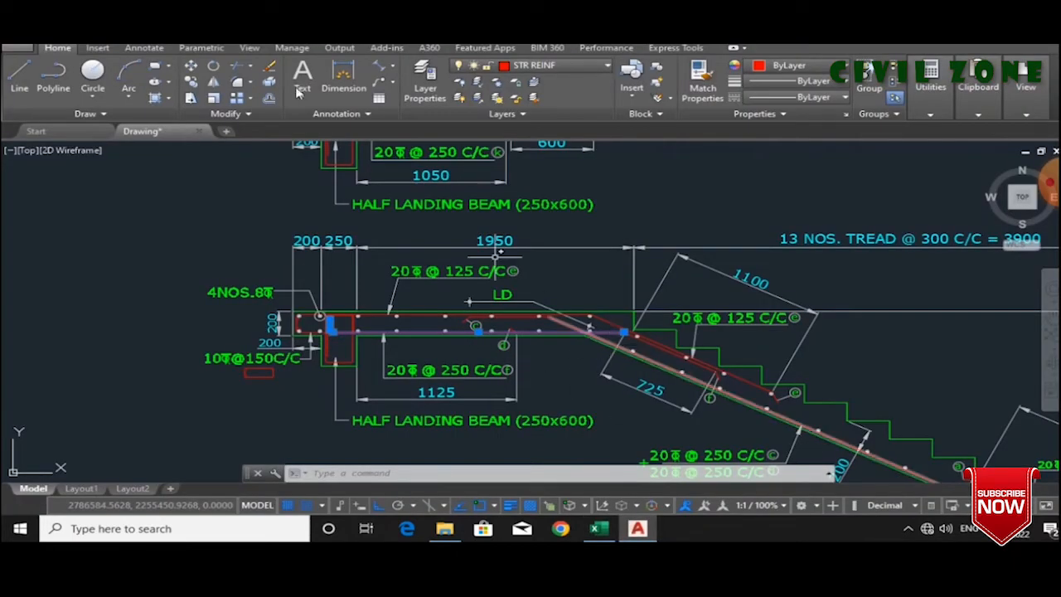
{"action": "left_click", "coordinate": [334, 71]}
{"action": "scroll", "coordinate": [352, 338], "scroll_direction": "up", "scroll_amount": 4}
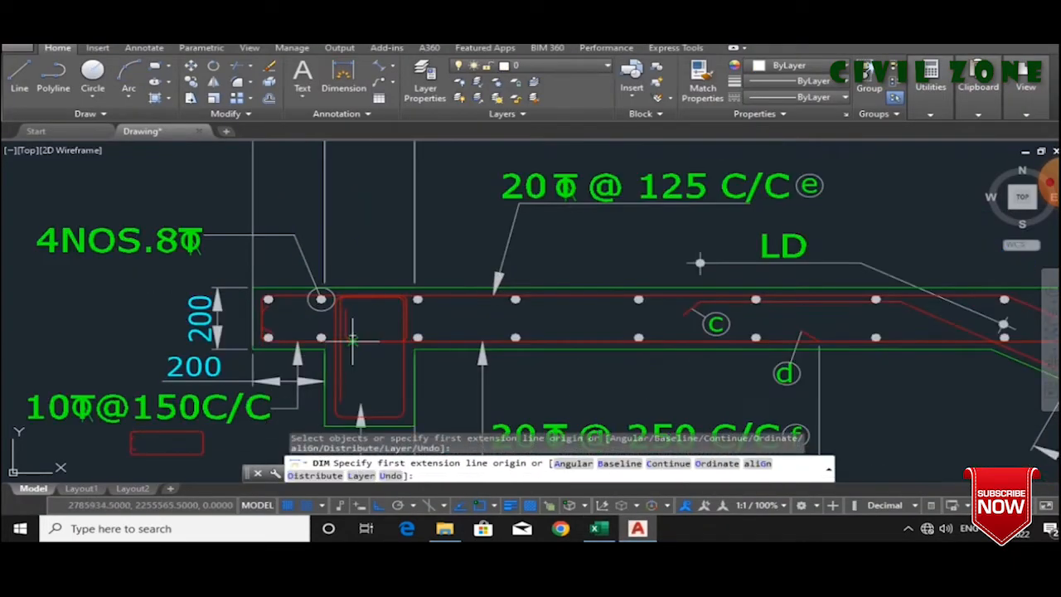
{"action": "left_click", "coordinate": [340, 338]}
{"action": "scroll", "coordinate": [348, 340], "scroll_direction": "down", "scroll_amount": 4}
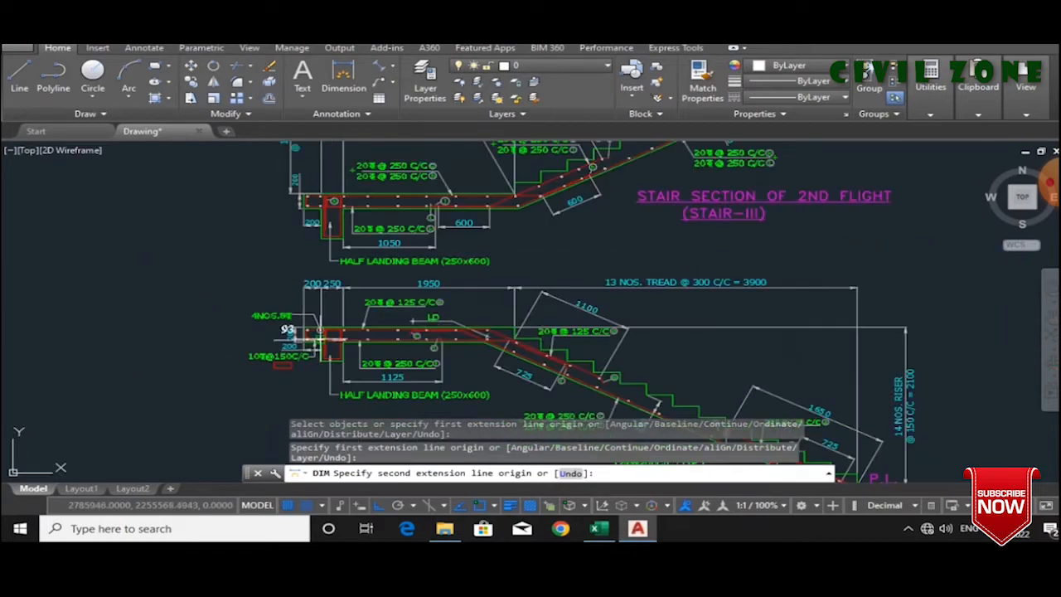
{"action": "scroll", "coordinate": [464, 340], "scroll_direction": "up", "scroll_amount": 4}
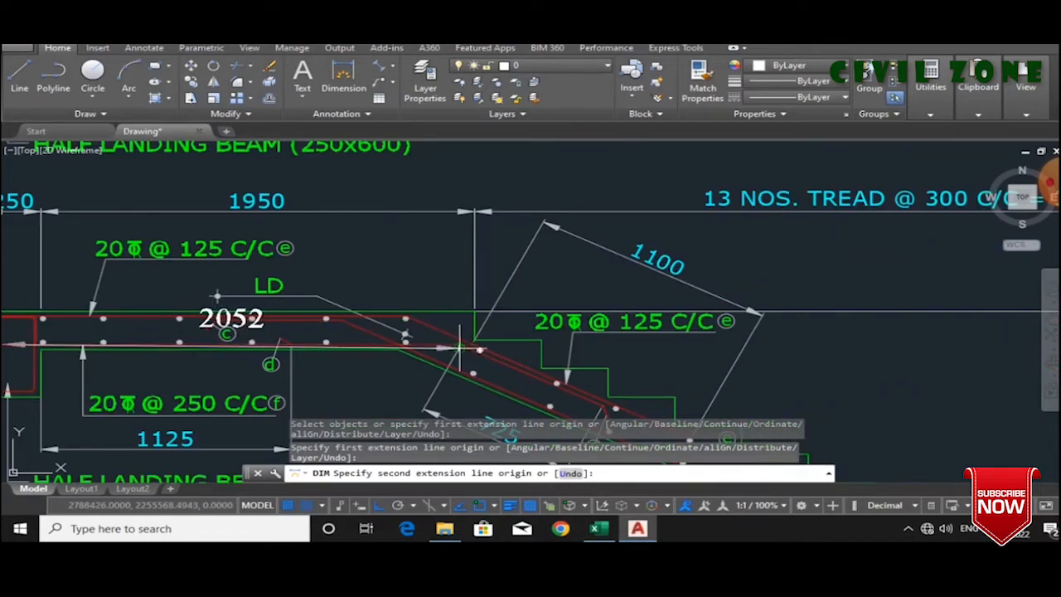
{"action": "scroll", "coordinate": [466, 341], "scroll_direction": "up", "scroll_amount": 2}
{"action": "left_click", "coordinate": [465, 340]}
{"action": "scroll", "coordinate": [639, 322], "scroll_direction": "down", "scroll_amount": 4}
{"action": "scroll", "coordinate": [440, 323], "scroll_direction": "up", "scroll_amount": 4}
{"action": "scroll", "coordinate": [440, 324], "scroll_direction": "down", "scroll_amount": 4}
{"action": "scroll", "coordinate": [348, 328], "scroll_direction": "up", "scroll_amount": 5}
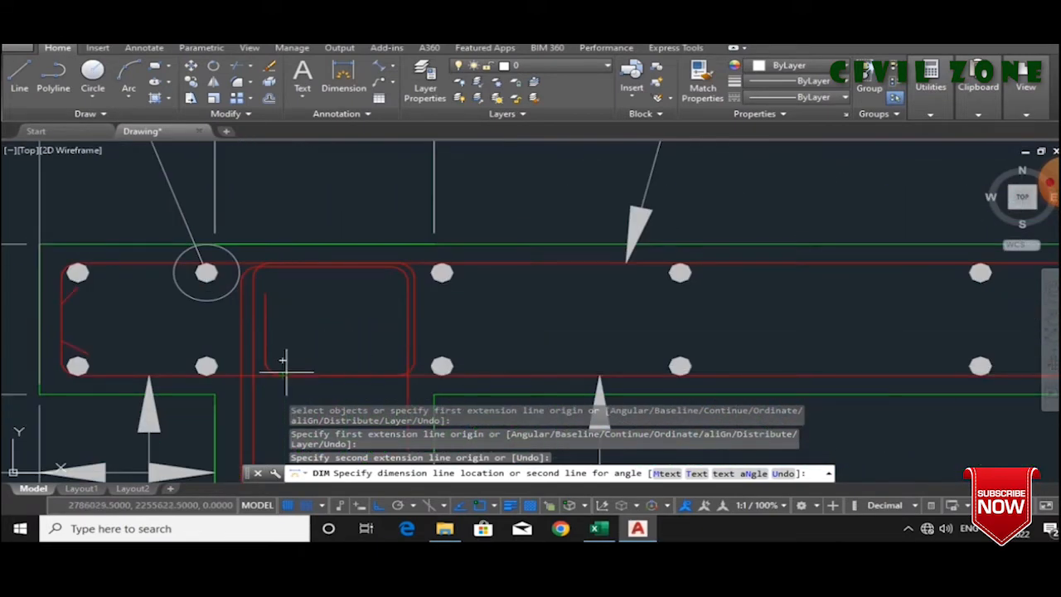
{"action": "key", "text": "Escape"}
- Try to measure the offset at bar (f)'s bend inside the half landing beam, without placing a dimension
{"action": "scroll", "coordinate": [346, 277], "scroll_direction": "down", "scroll_amount": 3}
{"action": "scroll", "coordinate": [290, 331], "scroll_direction": "up", "scroll_amount": 4}
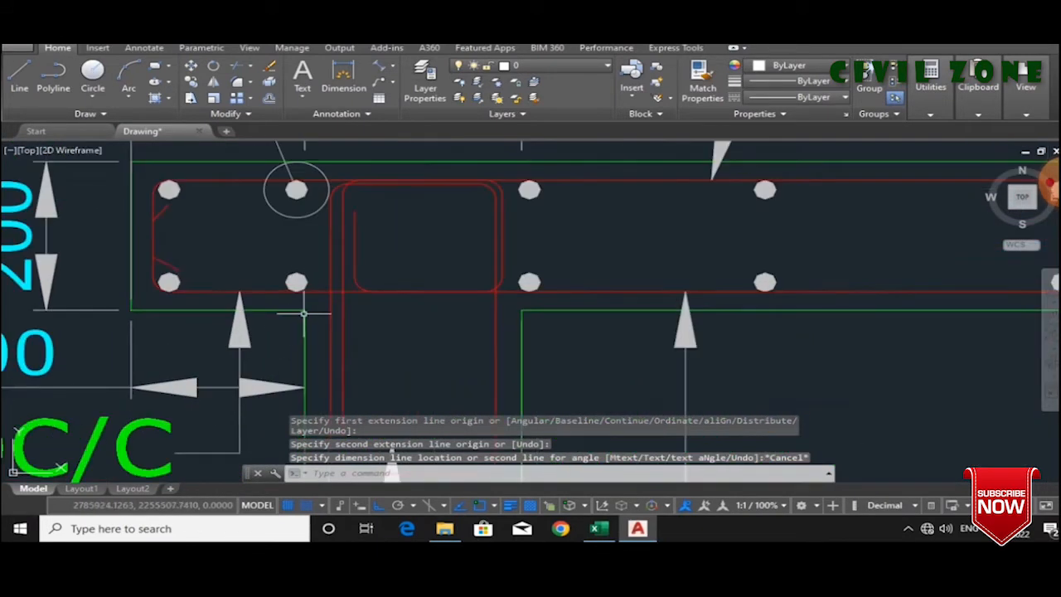
{"action": "left_click", "coordinate": [334, 74]}
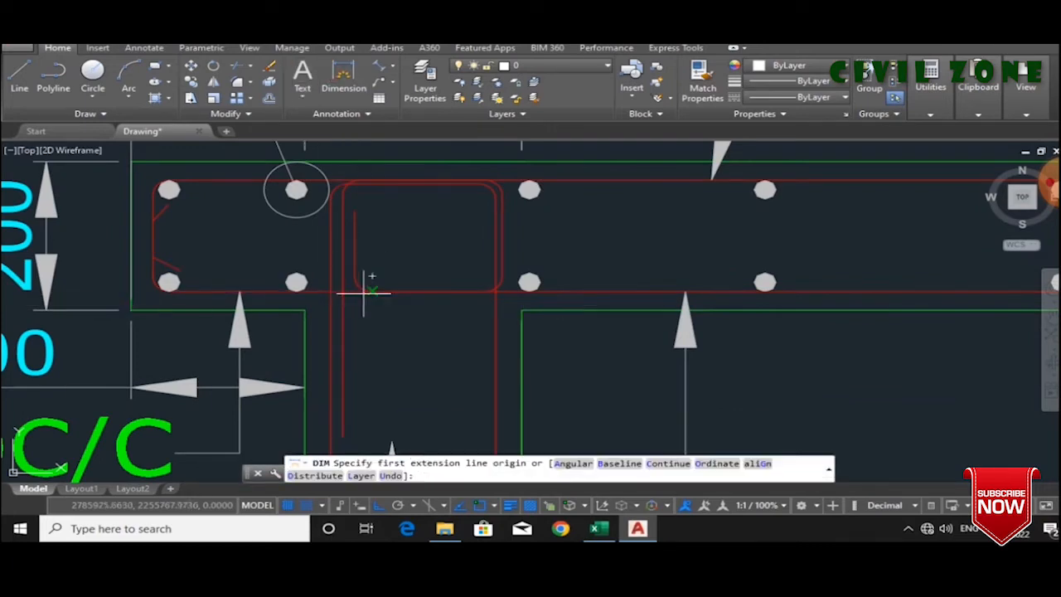
{"action": "left_click", "coordinate": [367, 278]}
{"action": "left_click", "coordinate": [348, 280]}
{"action": "scroll", "coordinate": [365, 282], "scroll_direction": "down", "scroll_amount": 3}
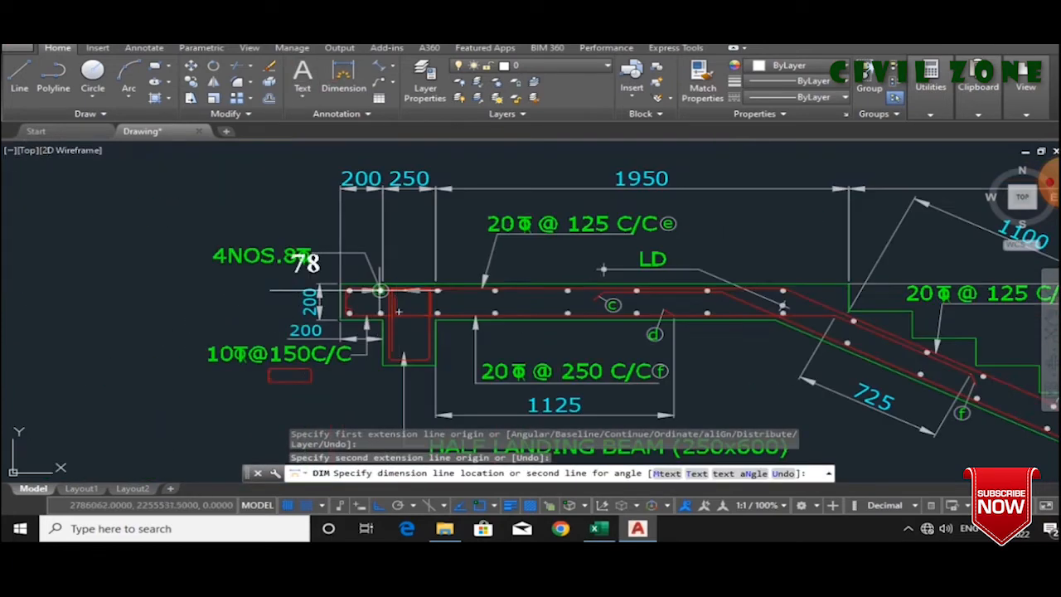
{"action": "key", "text": "Escape"}
- Highlight bar (f)'s vertical leg and landing run, and examine its inclined extension and dimension along the flight
{"action": "scroll", "coordinate": [345, 243], "scroll_direction": "down", "scroll_amount": 4}
{"action": "scroll", "coordinate": [508, 286], "scroll_direction": "up", "scroll_amount": 4}
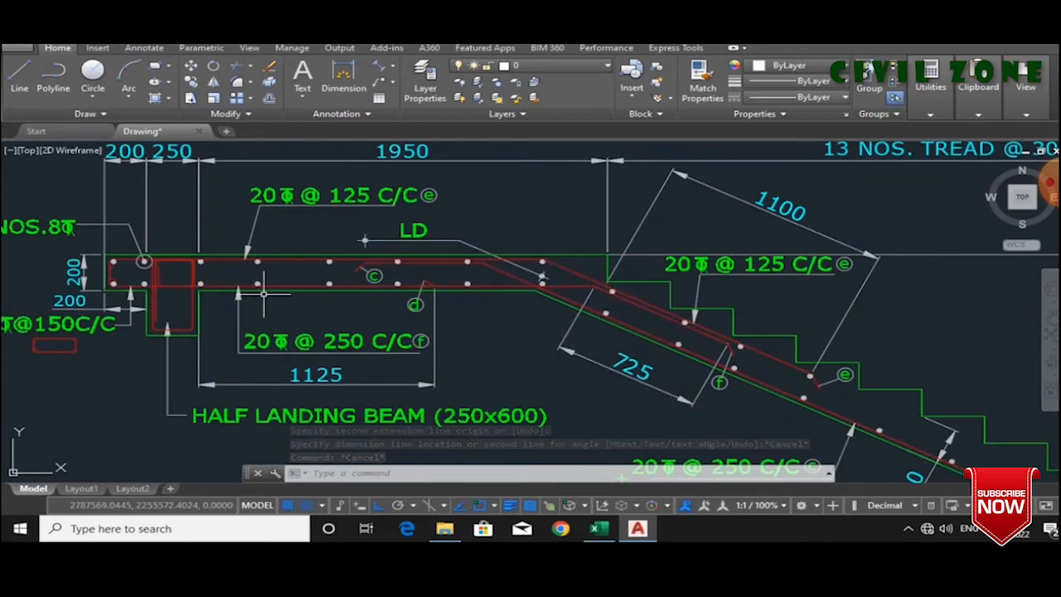
{"action": "scroll", "coordinate": [123, 283], "scroll_direction": "up", "scroll_amount": 4}
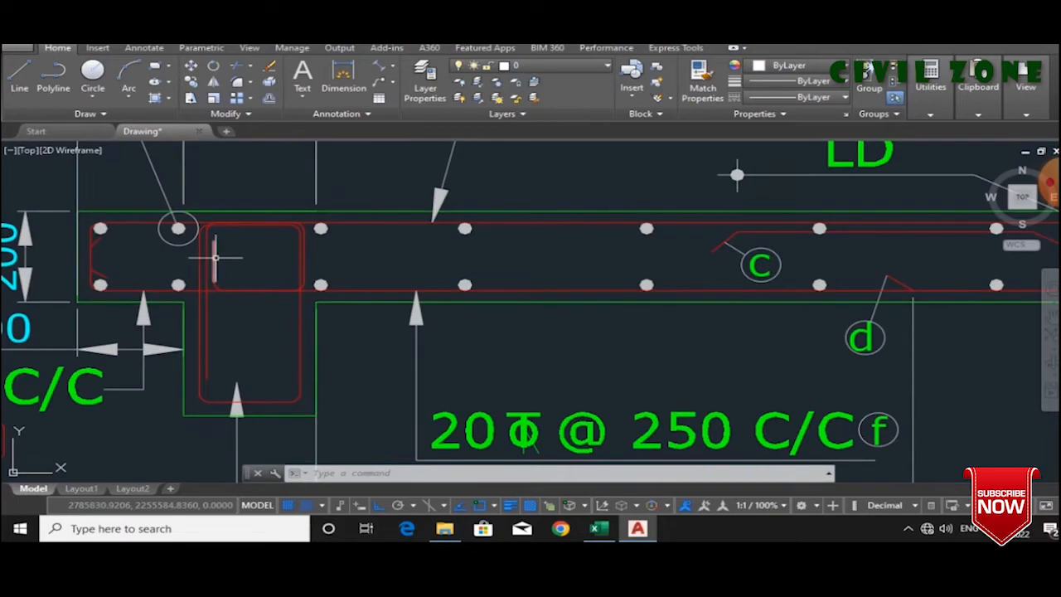
{"action": "left_click", "coordinate": [216, 258]}
{"action": "left_click", "coordinate": [264, 290]}
{"action": "scroll", "coordinate": [340, 290], "scroll_direction": "down", "scroll_amount": 8}
{"action": "scroll", "coordinate": [593, 312], "scroll_direction": "up", "scroll_amount": 4}
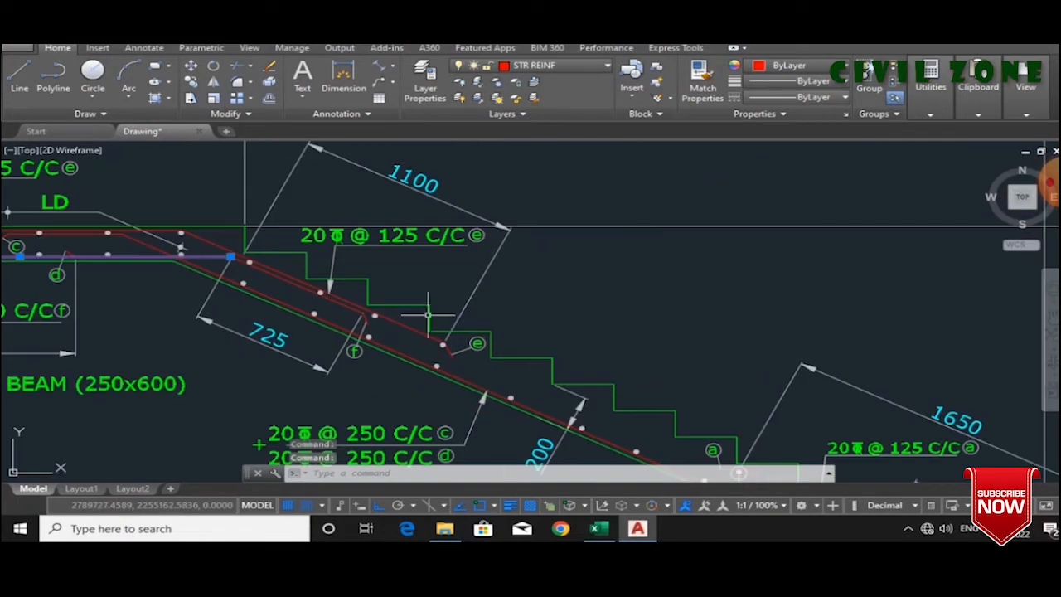
{"action": "scroll", "coordinate": [498, 365], "scroll_direction": "down", "scroll_amount": 5}
{"action": "scroll", "coordinate": [323, 282], "scroll_direction": "up", "scroll_amount": 7}
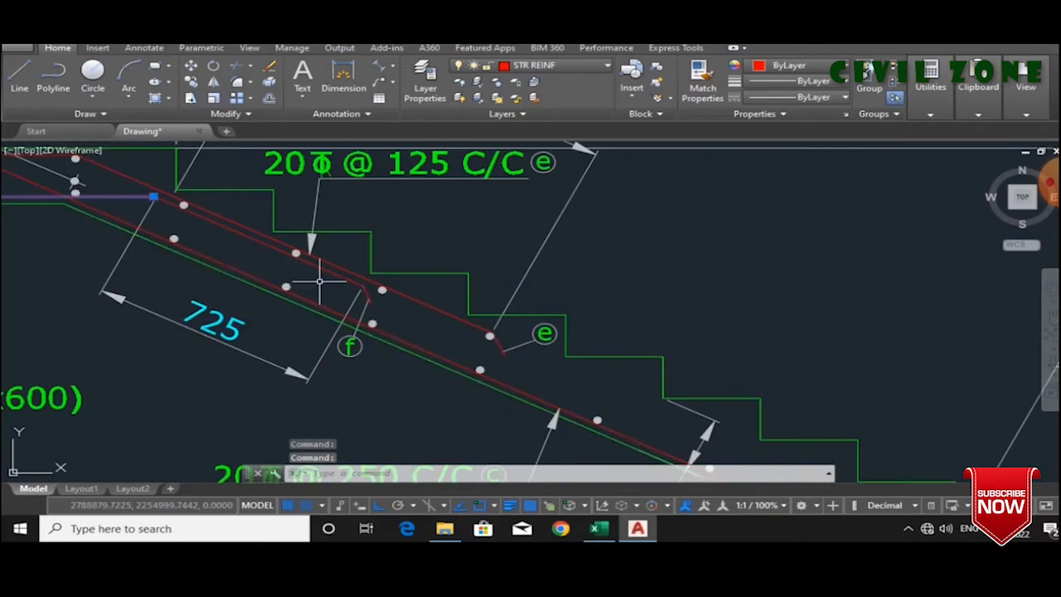
- Switch to Excel and enter .725 in S49 as bar (f)'s inclined length along the flight
{"action": "scroll", "coordinate": [309, 319], "scroll_direction": "down", "scroll_amount": 2}
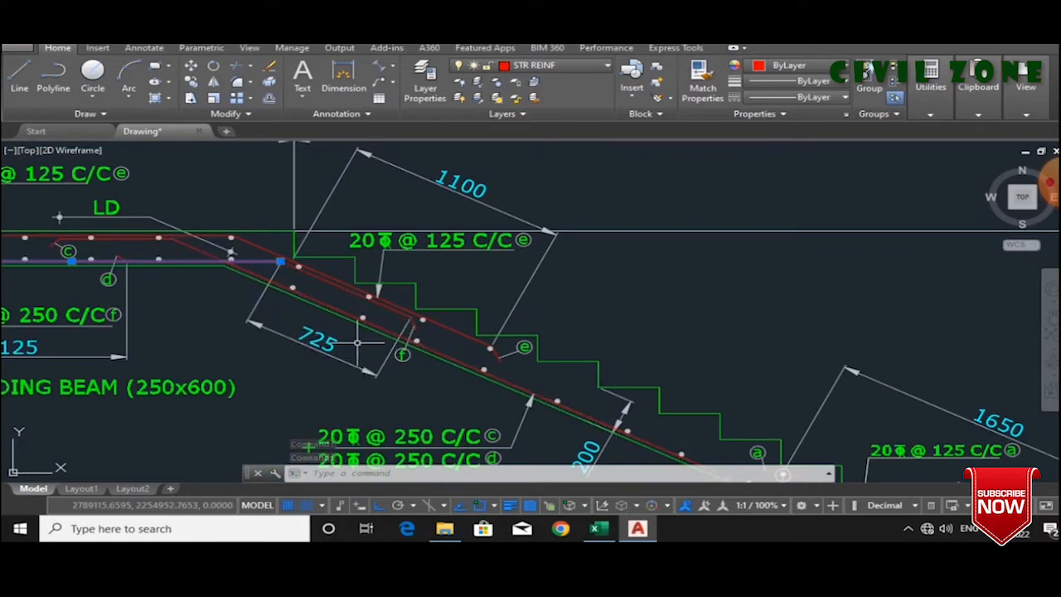
{"action": "left_click", "coordinate": [599, 528]}
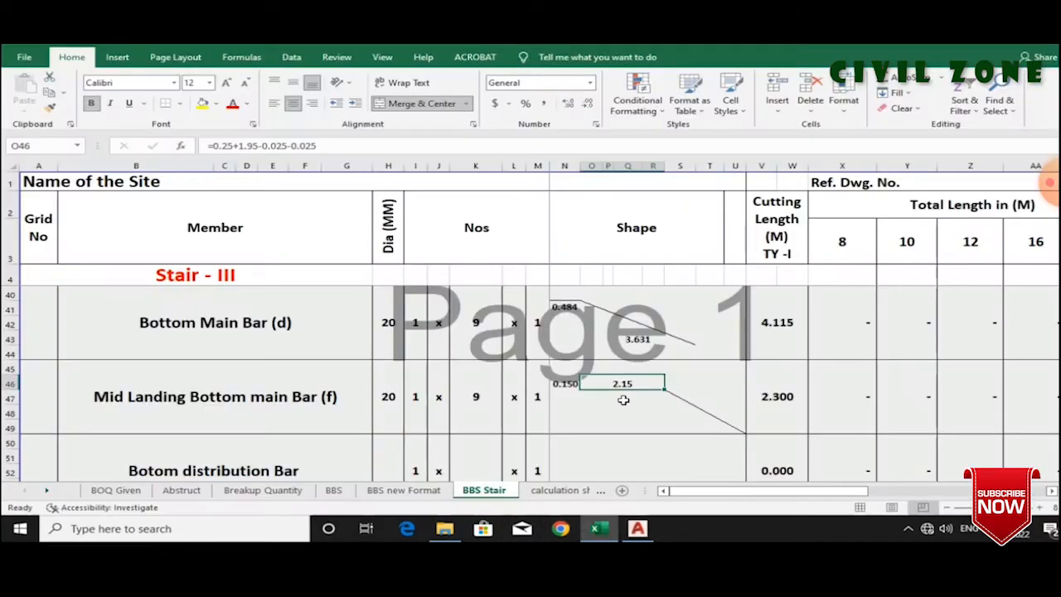
{"action": "left_click", "coordinate": [686, 402]}
{"action": "type", "text": ".725"}
{"action": "key", "text": "Return"}
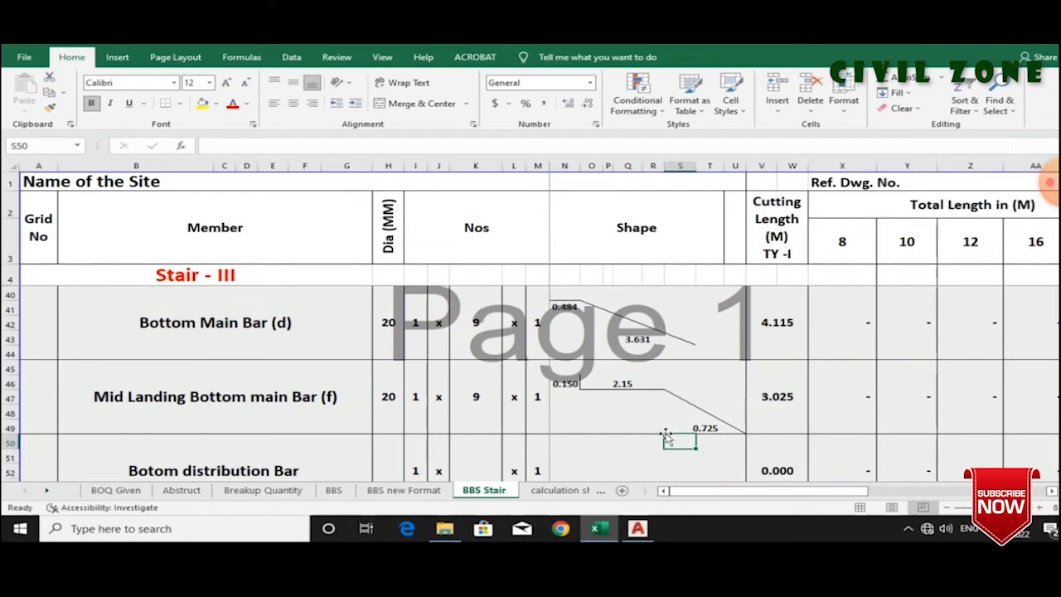
- Deduct one bend from bar (f)'s cutting length in V45 with =SUM(N45:U49)-(1*2*H45/1000)
{"action": "left_click", "coordinate": [768, 390]}
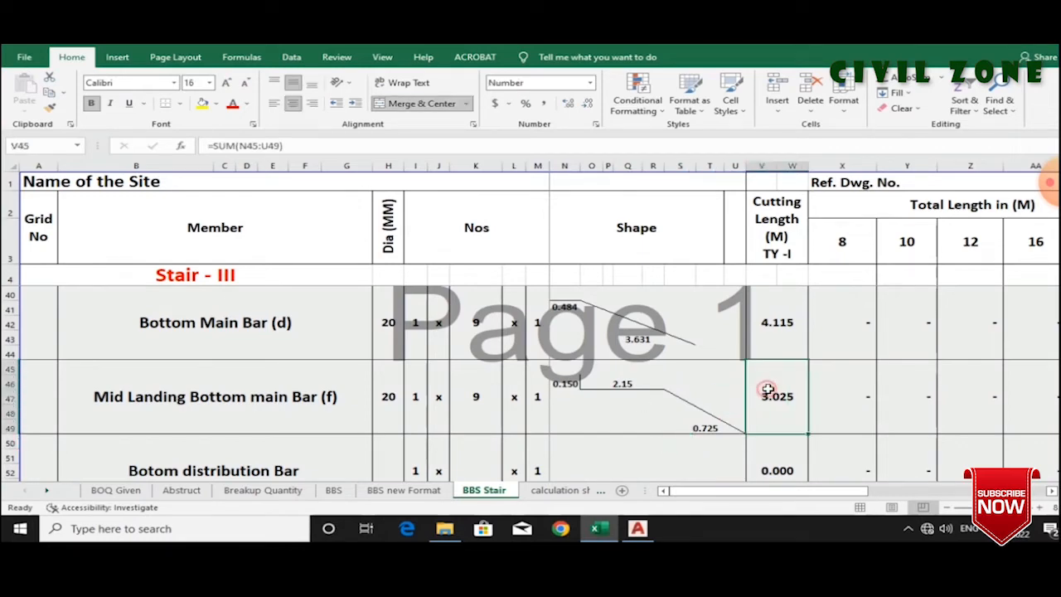
{"action": "left_click", "coordinate": [323, 148]}
{"action": "type", "text": "-(1*2*"}
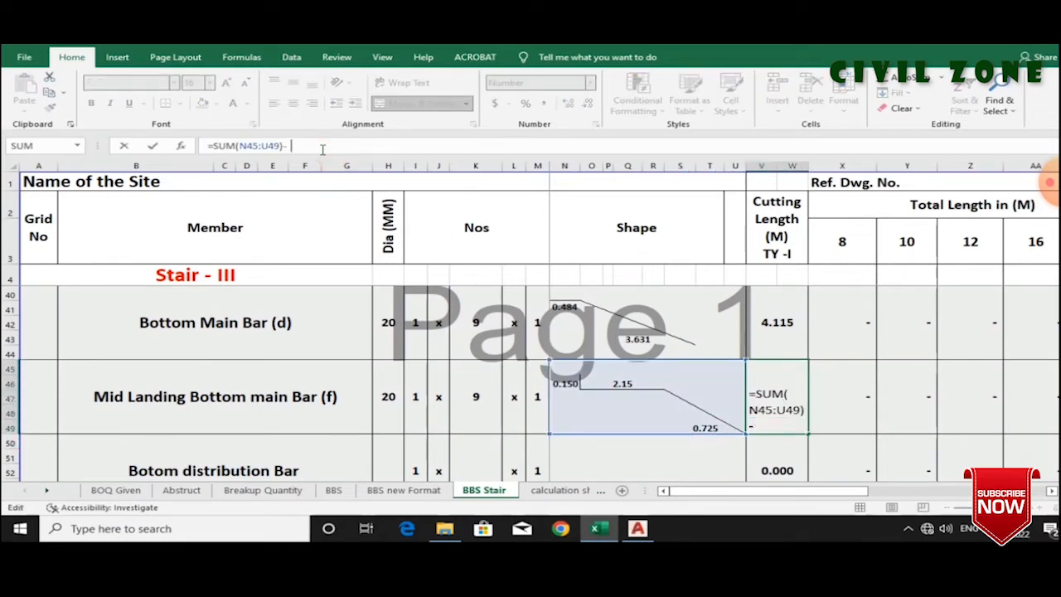
{"action": "left_click", "coordinate": [388, 398]}
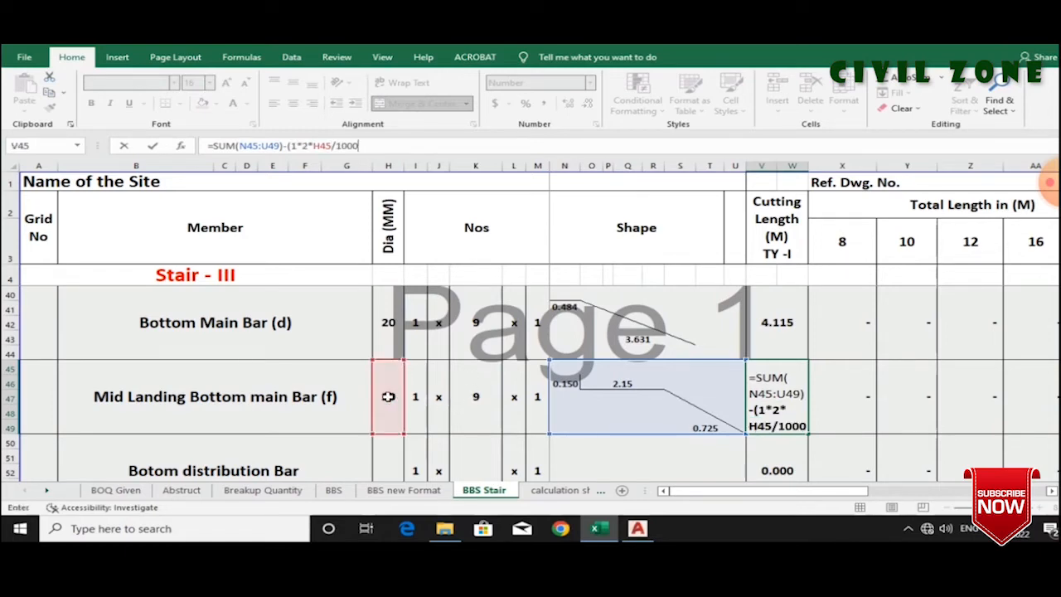
{"action": "type", "text": "/1000"}
{"action": "key", "text": "Return"}
{"action": "left_click", "coordinate": [653, 427]}
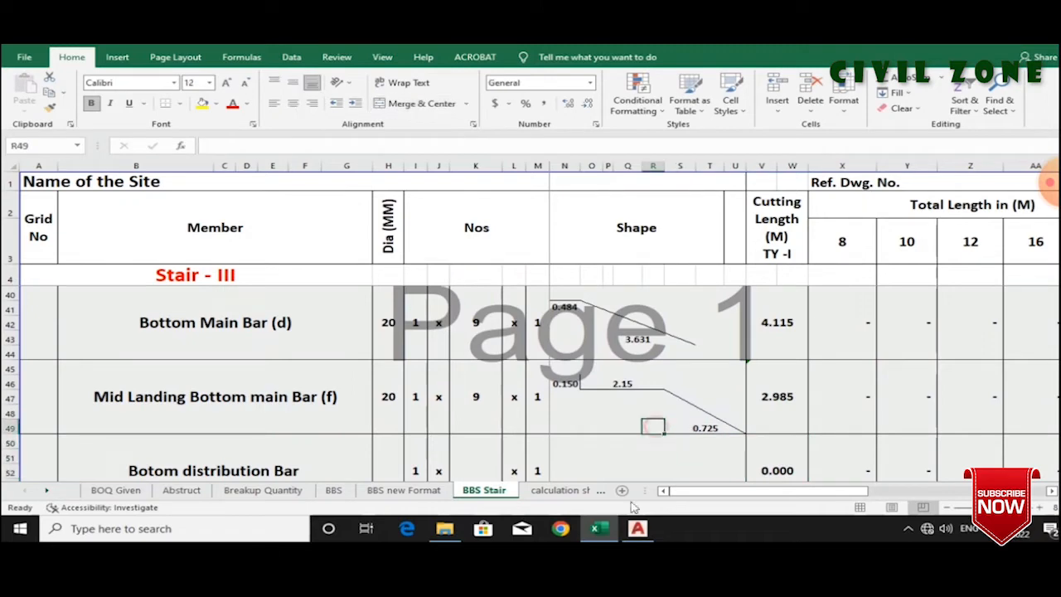
- Check the bars in AutoCAD, and try changing bar (d)'s quantity formula in Excel cell K40 to =ROUND(((2-.025-.025)/0.25)+1,0)
{"action": "left_click", "coordinate": [638, 528]}
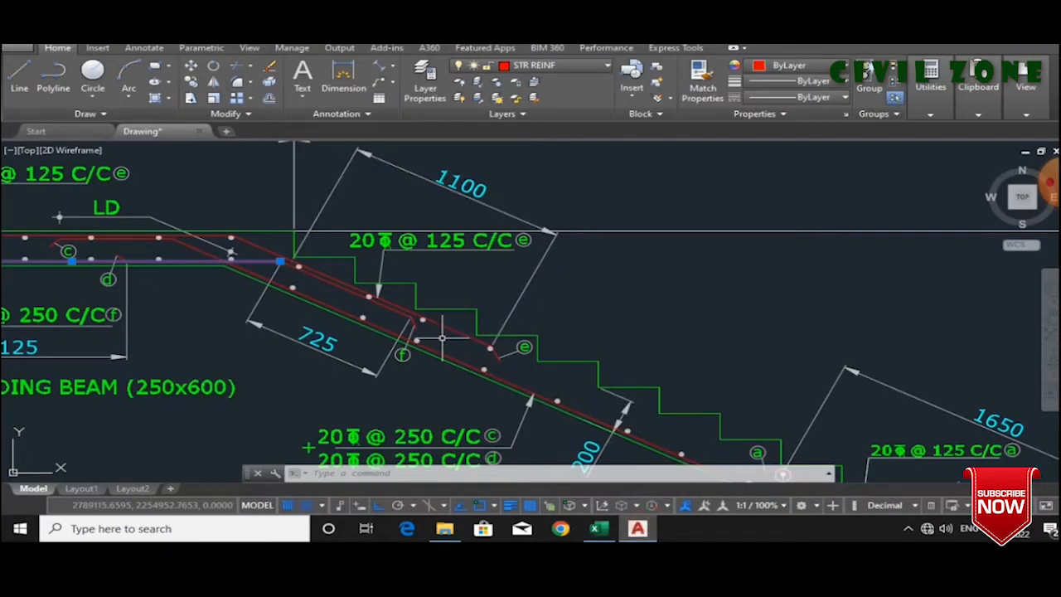
{"action": "scroll", "coordinate": [417, 336], "scroll_direction": "up", "scroll_amount": 3}
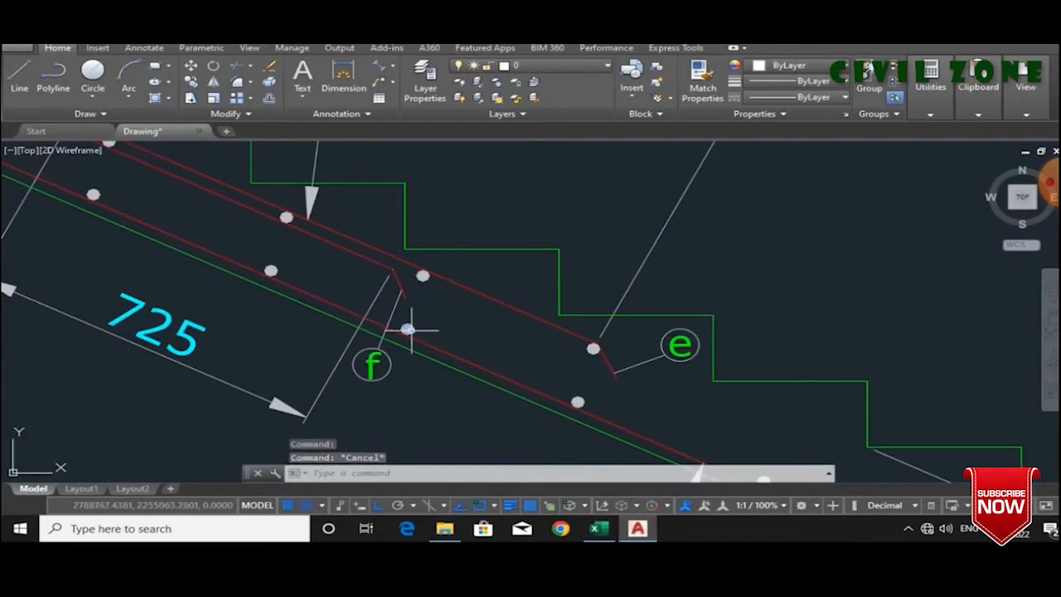
{"action": "left_click", "coordinate": [599, 528]}
{"action": "left_click", "coordinate": [469, 332]}
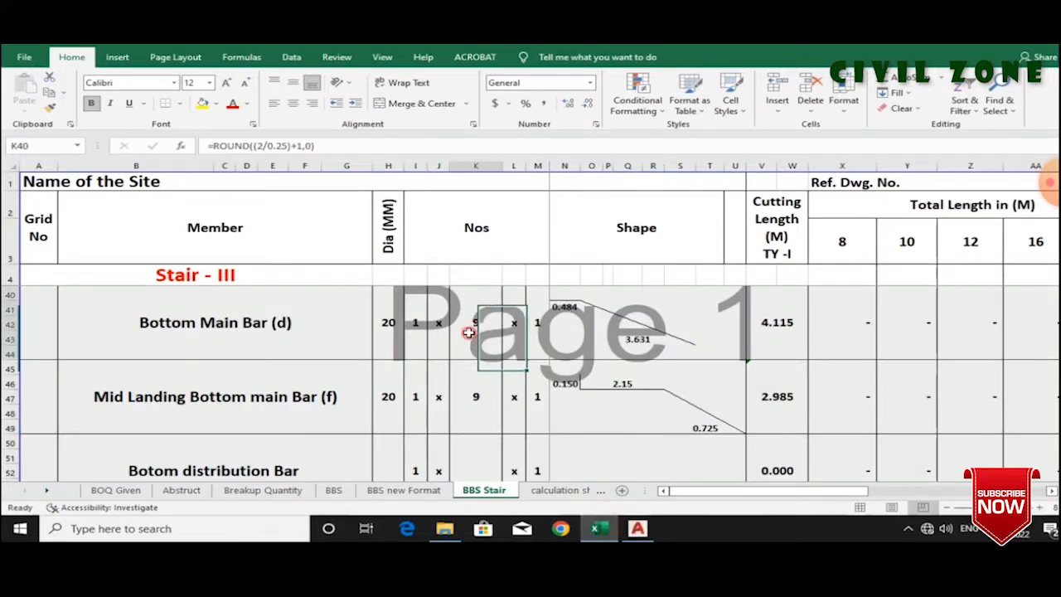
{"action": "scroll", "coordinate": [469, 333], "scroll_direction": "up", "scroll_amount": 2}
{"action": "left_click", "coordinate": [488, 371]}
{"action": "left_click", "coordinate": [490, 415]}
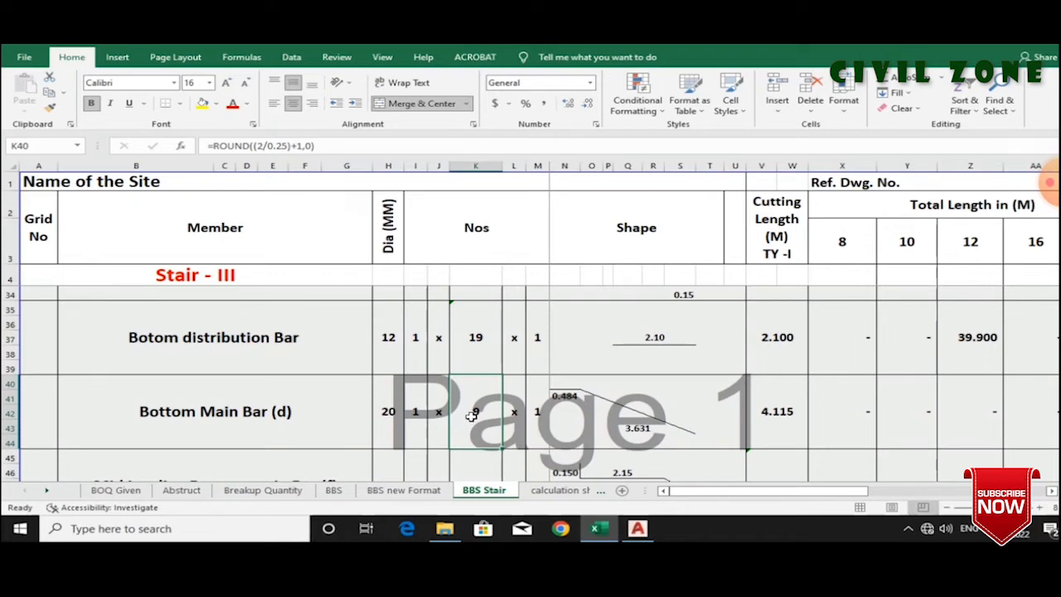
{"action": "left_click", "coordinate": [259, 145]}
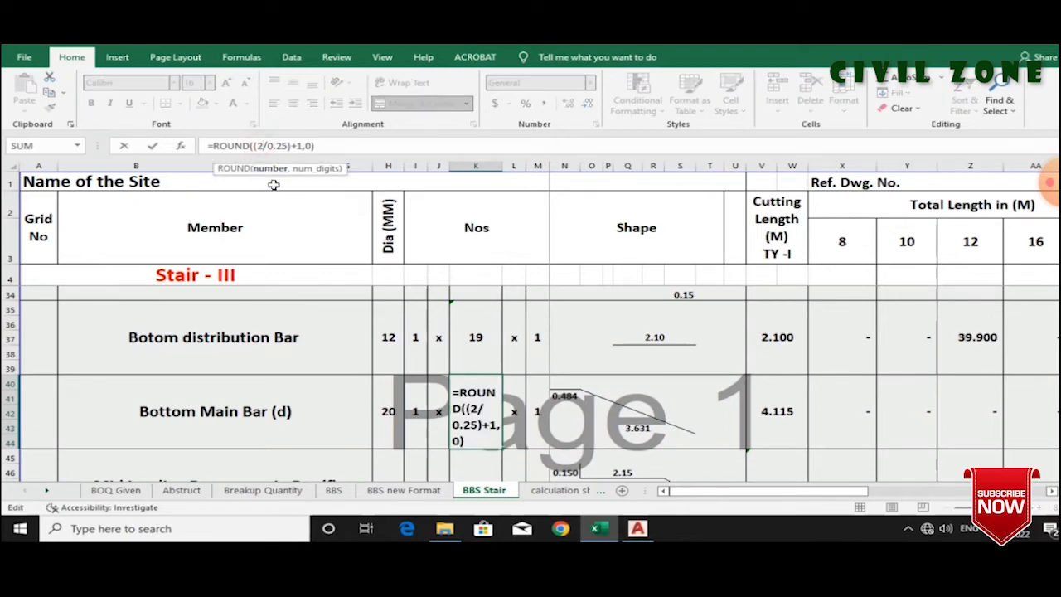
{"action": "type", "text": ".025-.025)"}
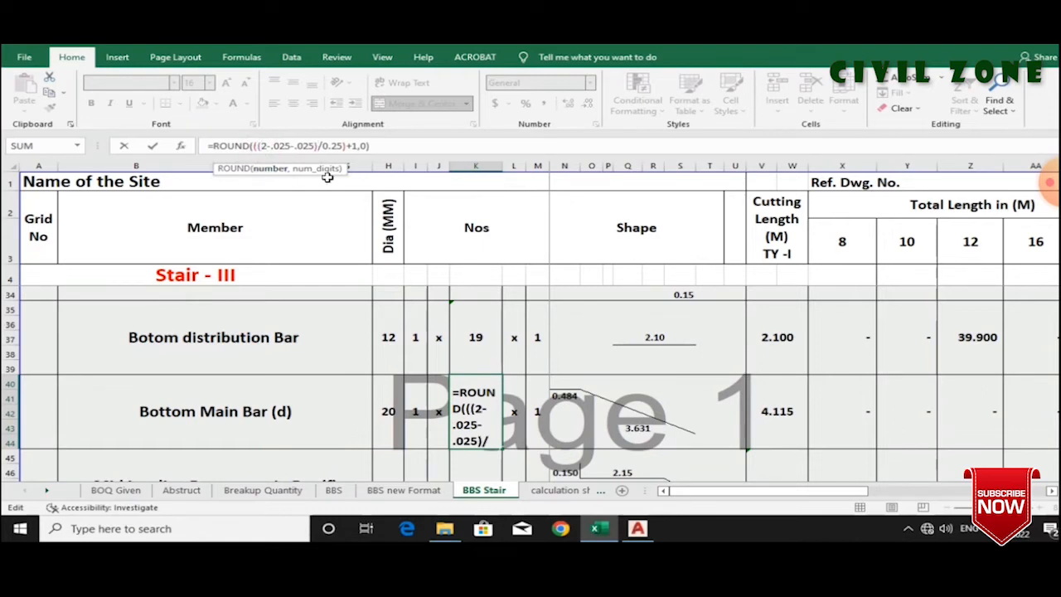
{"action": "key", "text": "Return"}
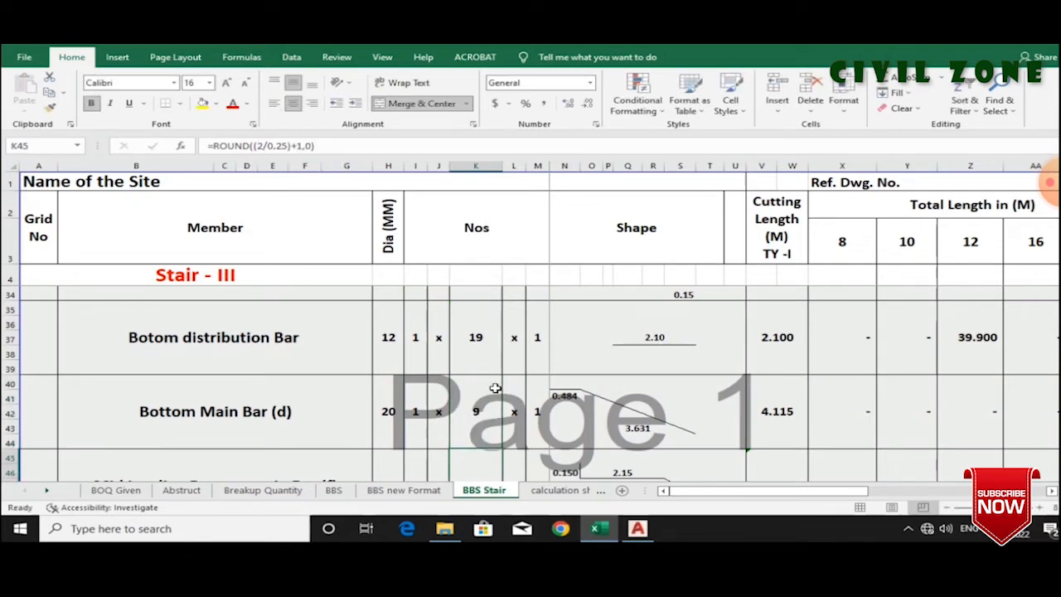
{"action": "left_click", "coordinate": [483, 421]}
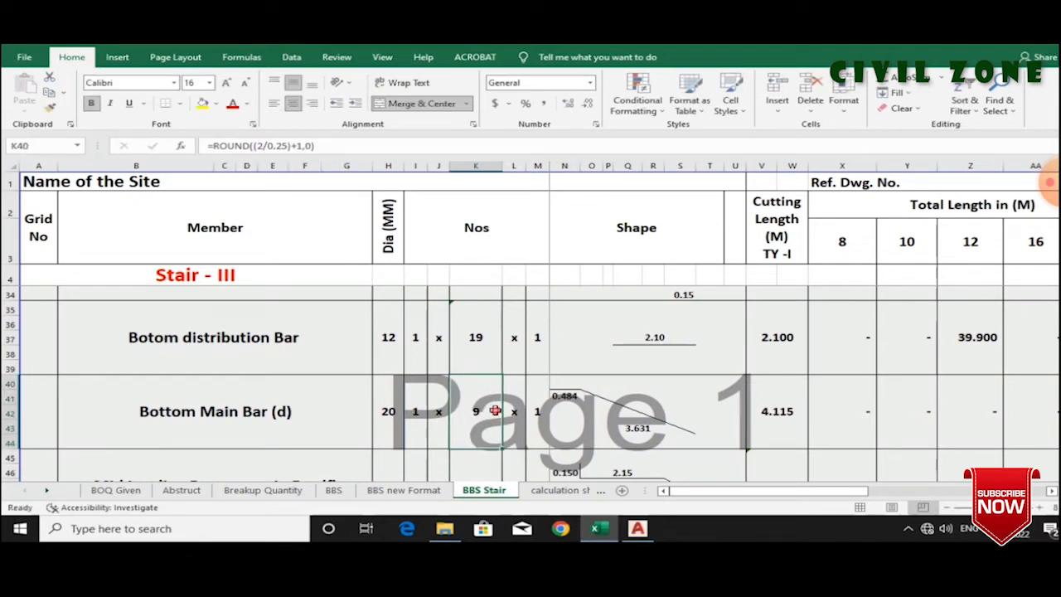
- Compare the bottom distribution bar row in Excel with the distribution bars shown along the half landing section in AutoCAD
{"action": "scroll", "coordinate": [490, 420], "scroll_direction": "down", "scroll_amount": 2}
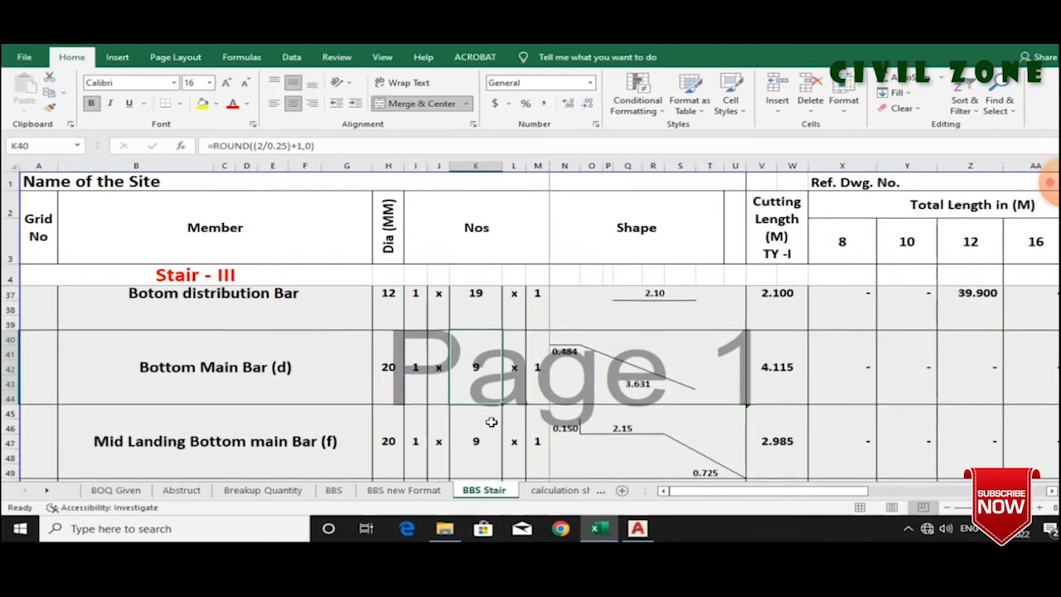
{"action": "left_click", "coordinate": [493, 418]}
{"action": "scroll", "coordinate": [493, 419], "scroll_direction": "down", "scroll_amount": 1}
{"action": "left_click", "coordinate": [488, 416]}
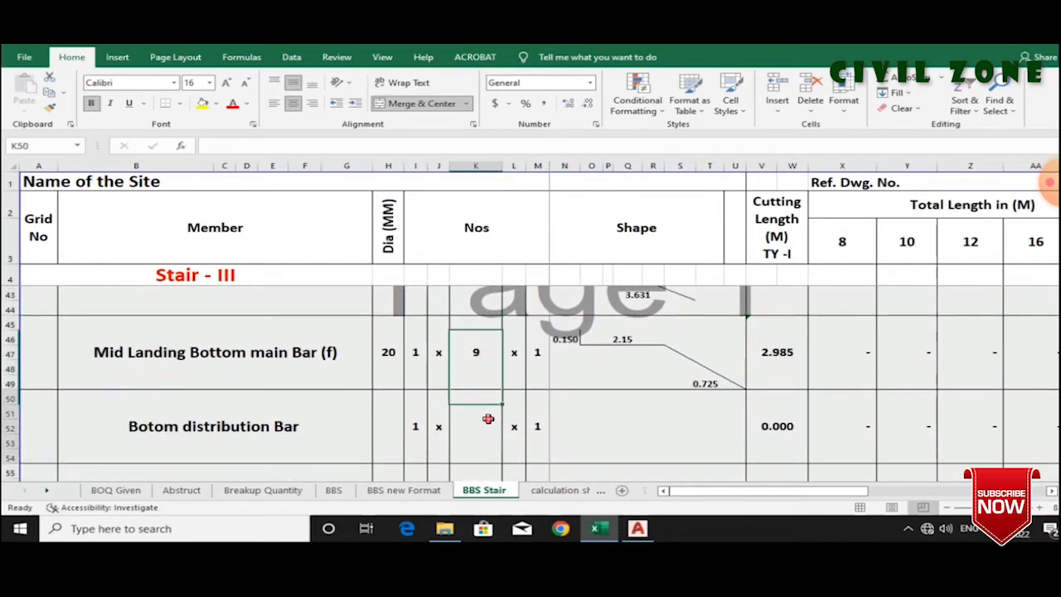
{"action": "left_click", "coordinate": [637, 532]}
{"action": "scroll", "coordinate": [609, 319], "scroll_direction": "down", "scroll_amount": 5}
{"action": "left_click_drag", "start_coordinate": [484, 329], "coordinate": [653, 373]}
{"action": "left_click", "coordinate": [600, 528]}
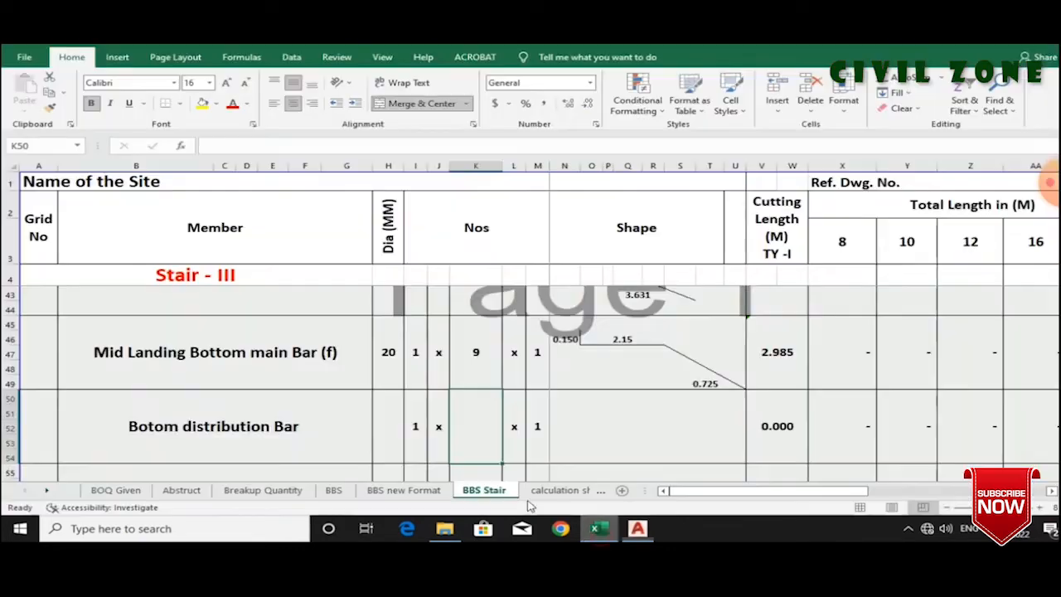
{"action": "left_click", "coordinate": [304, 426]}
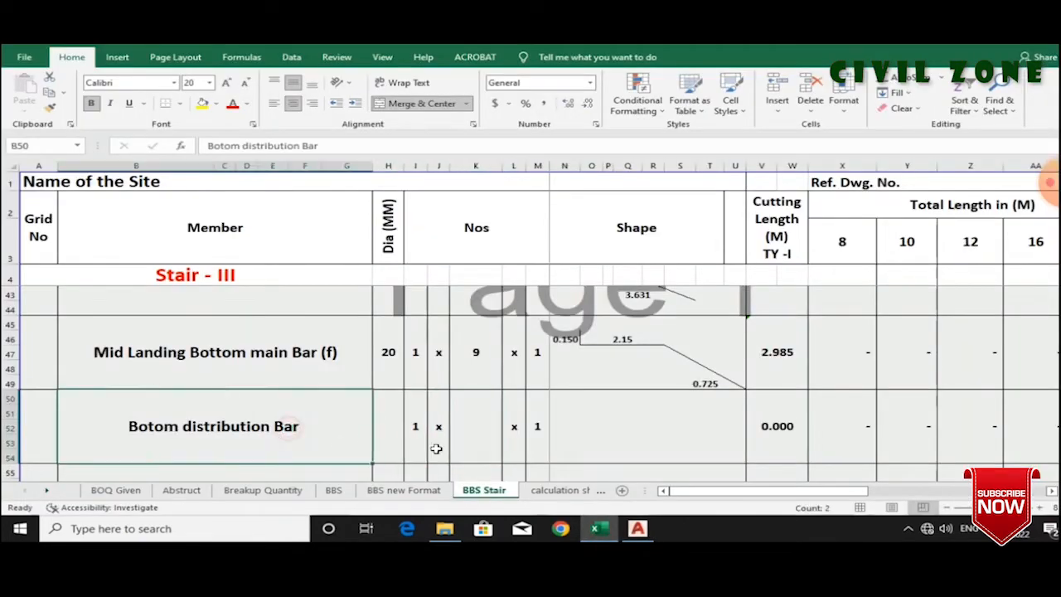
{"action": "left_click", "coordinate": [632, 535]}
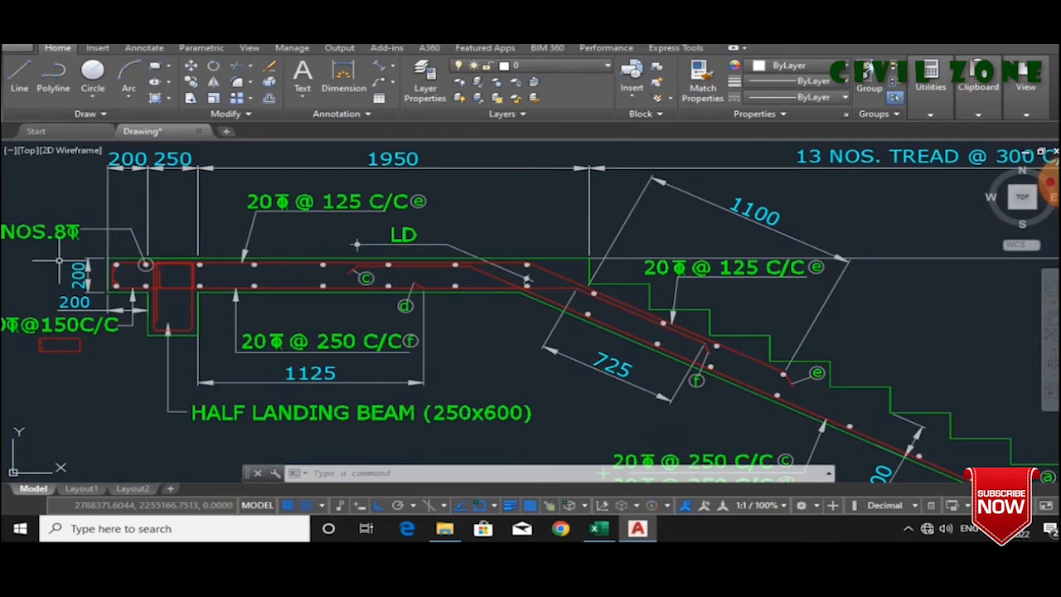
{"action": "scroll", "coordinate": [59, 261], "scroll_direction": "up", "scroll_amount": 4}
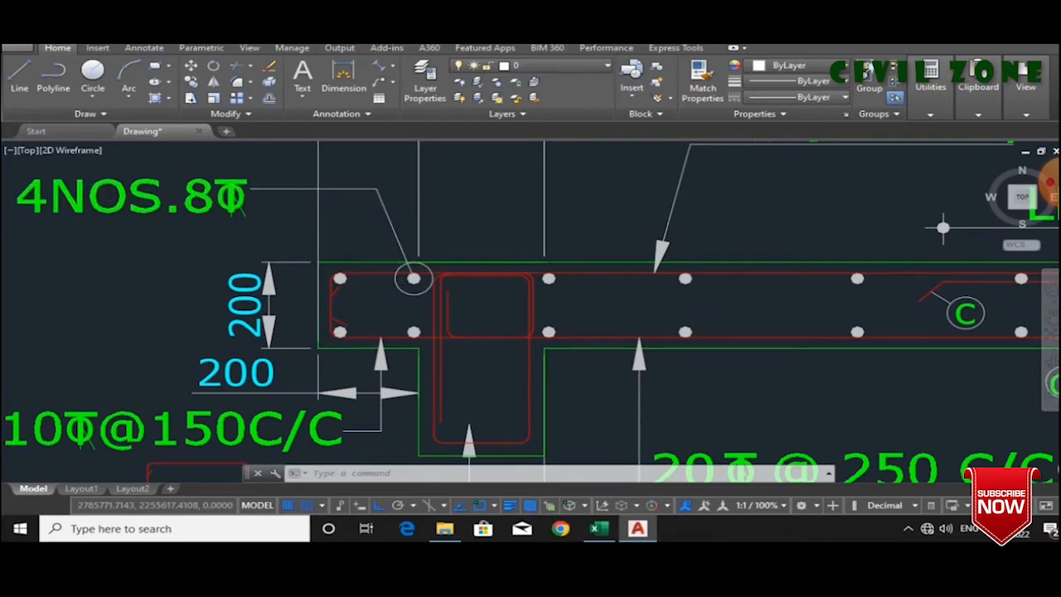
{"action": "scroll", "coordinate": [414, 278], "scroll_direction": "down", "scroll_amount": 5}
{"action": "left_click_drag", "start_coordinate": [655, 322], "coordinate": [607, 322]}
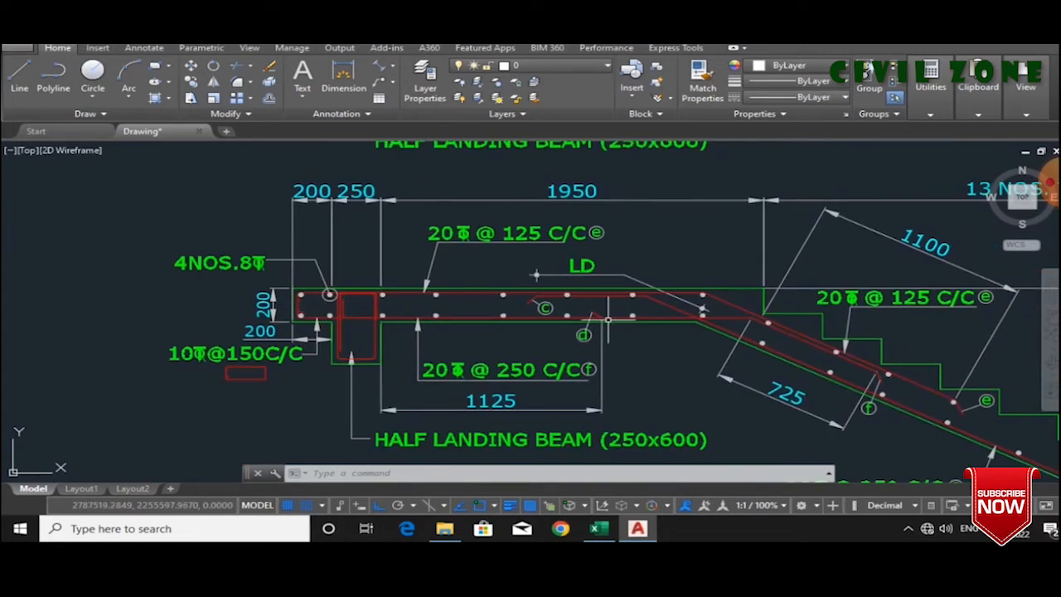
- Measure the landing slab's underside from the half landing beam face to the flight bend, without placing a dimension
{"action": "scroll", "coordinate": [386, 330], "scroll_direction": "up", "scroll_amount": 2}
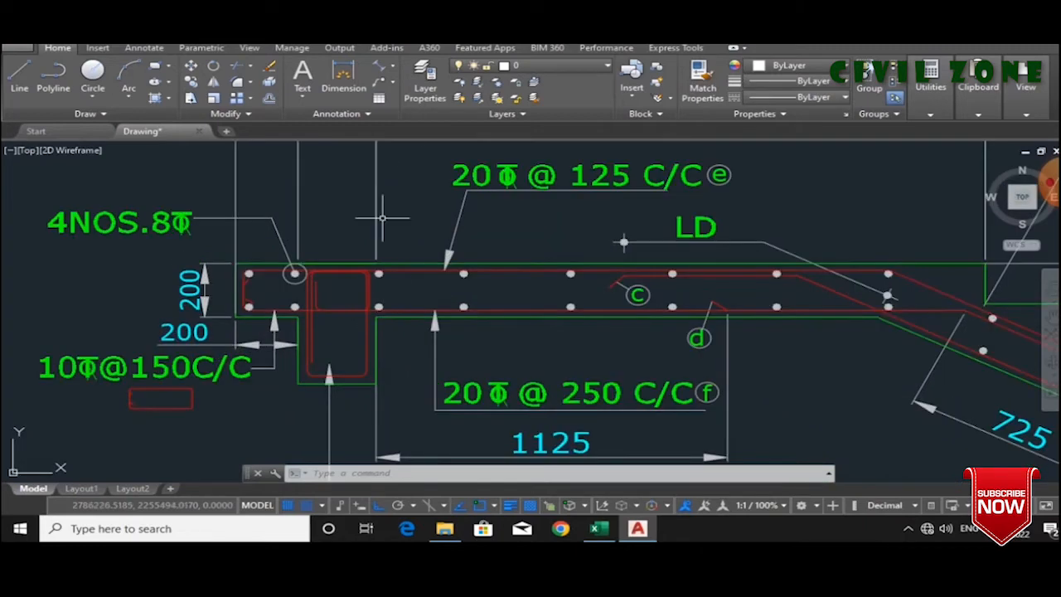
{"action": "left_click", "coordinate": [332, 74]}
{"action": "left_click", "coordinate": [371, 314]}
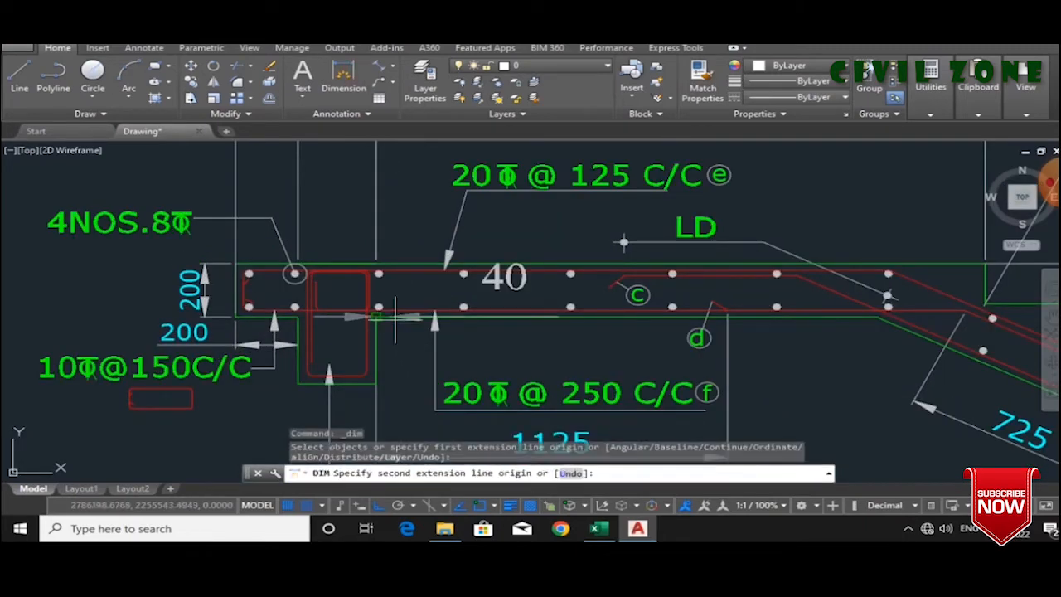
{"action": "left_click", "coordinate": [877, 314]}
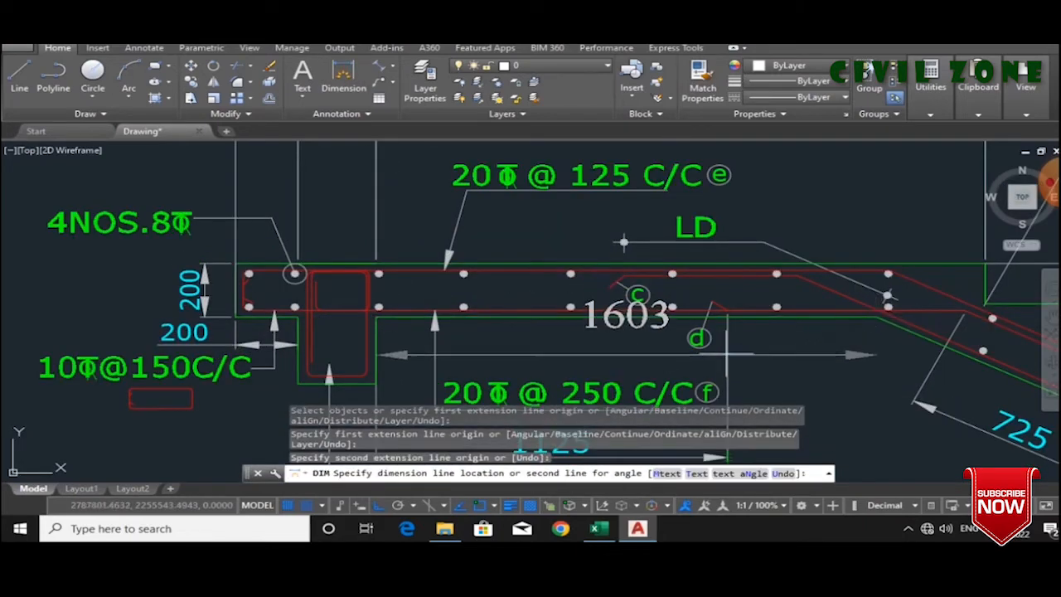
{"action": "scroll", "coordinate": [680, 329], "scroll_direction": "down", "scroll_amount": 4}
{"action": "key", "text": "Escape"}
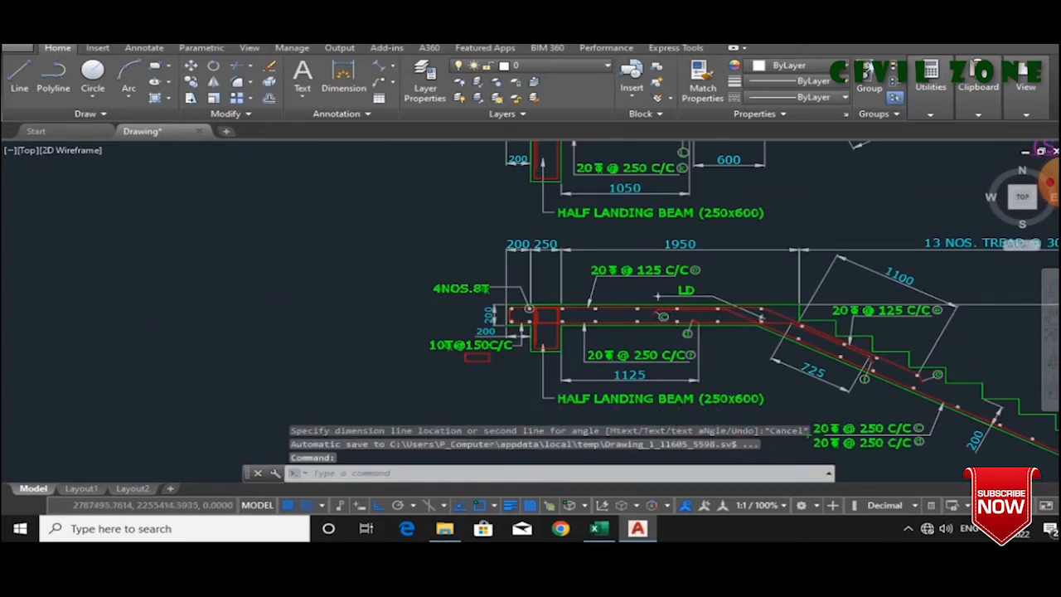
- Remeasure the landing slab's underside from the flight bend back to the half landing beam, without placing a dimension
{"action": "scroll", "coordinate": [790, 360], "scroll_direction": "up", "scroll_amount": 2}
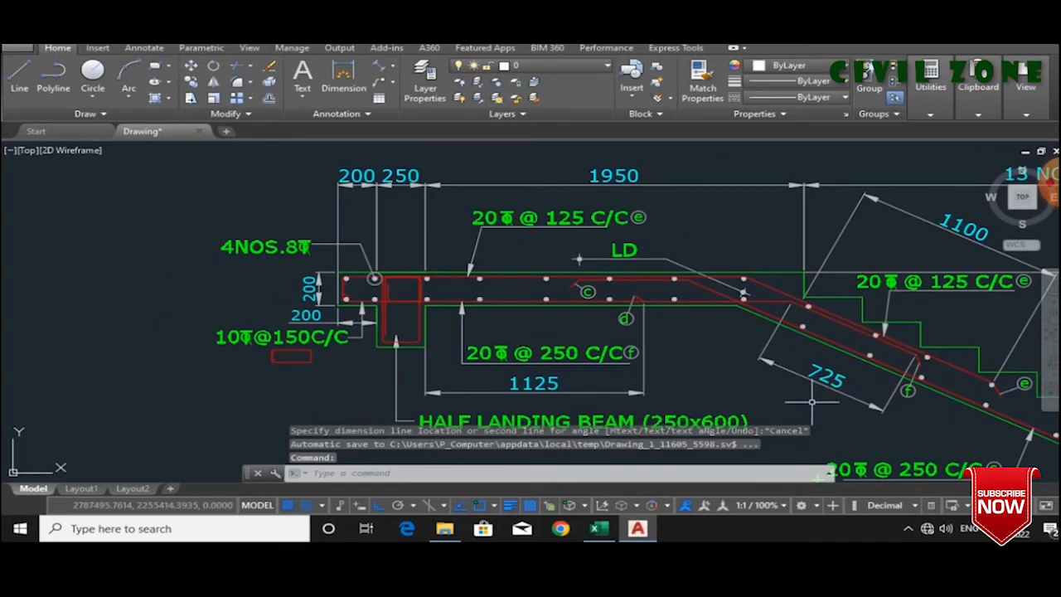
{"action": "left_click", "coordinate": [343, 74]}
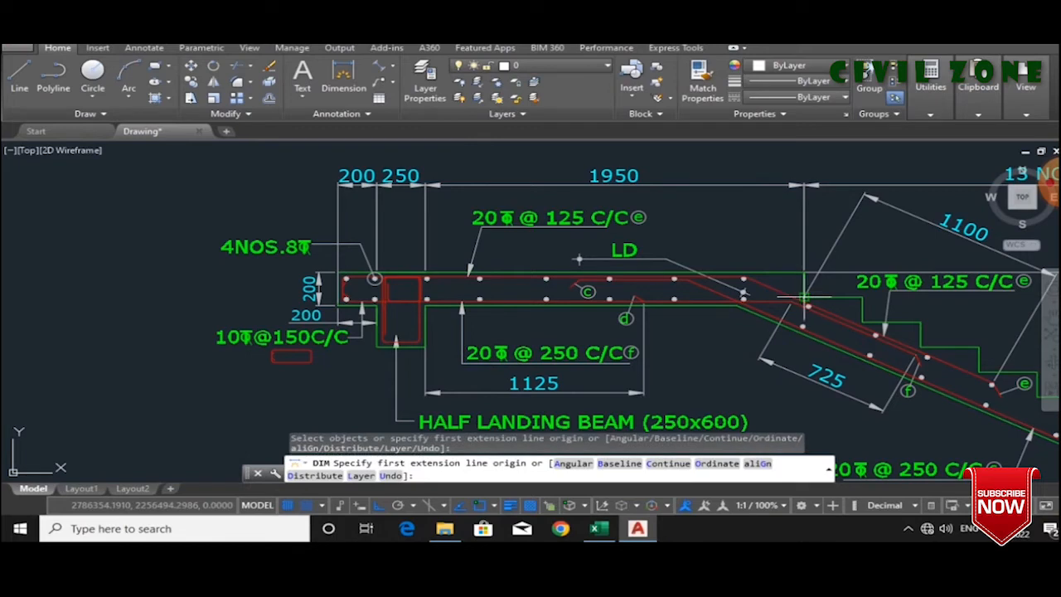
{"action": "key", "text": "Return"}
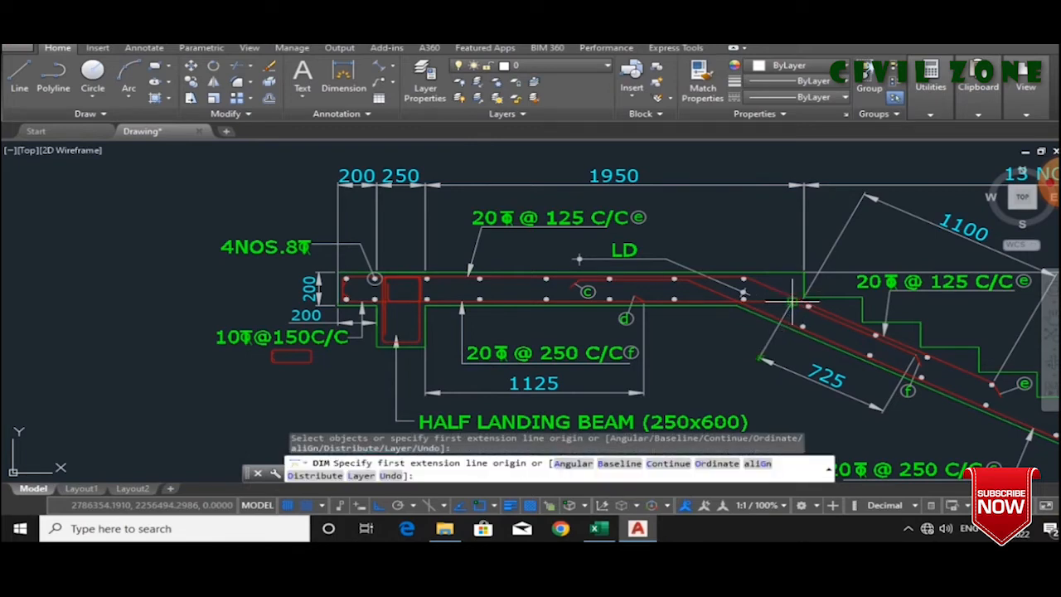
{"action": "key", "text": "Escape"}
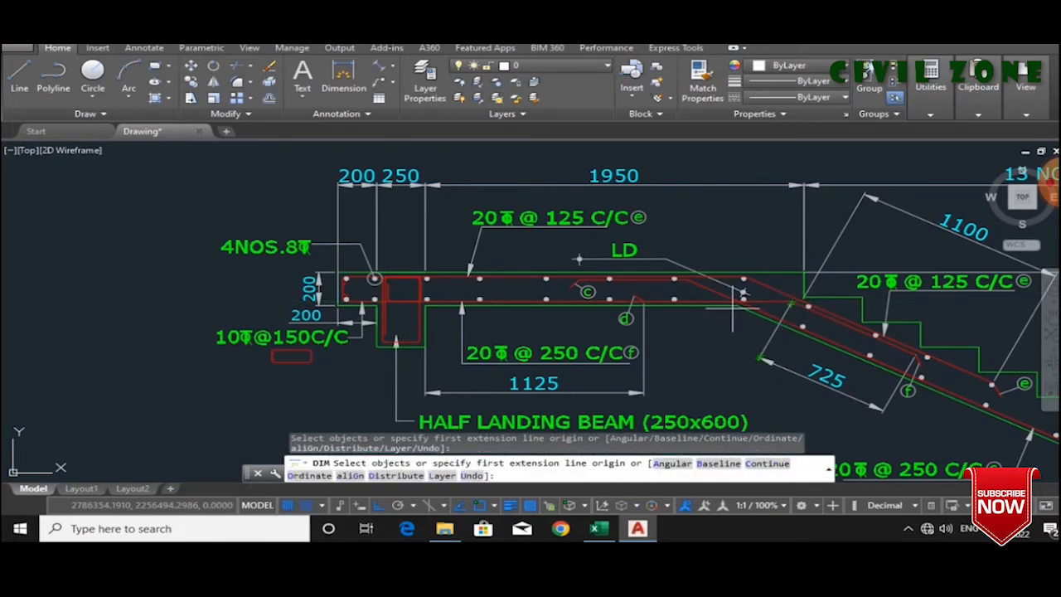
{"action": "key", "text": "Return"}
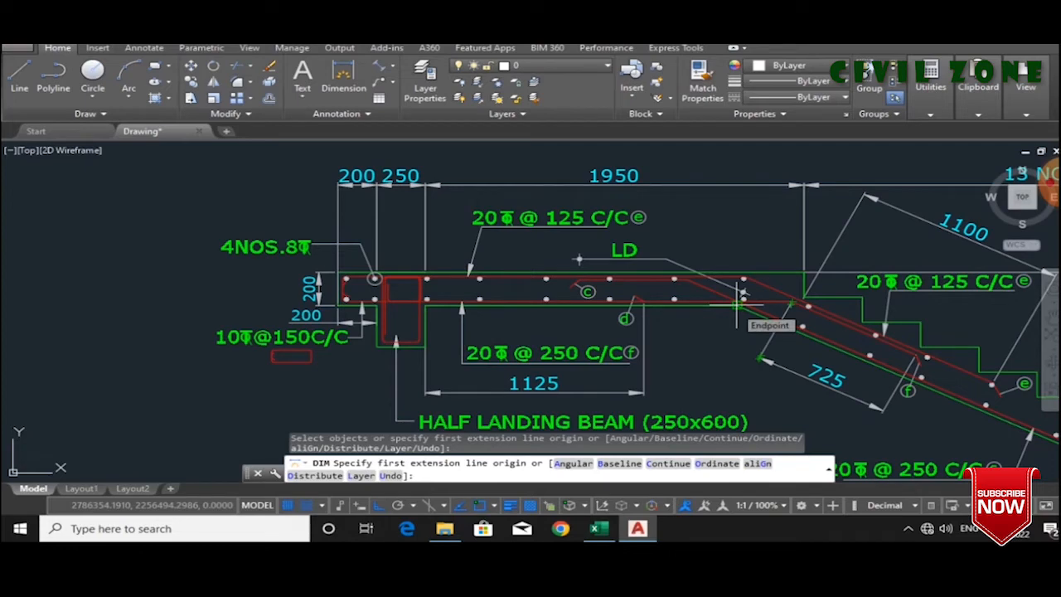
{"action": "key", "text": "Escape"}
{"action": "key", "text": "Return"}
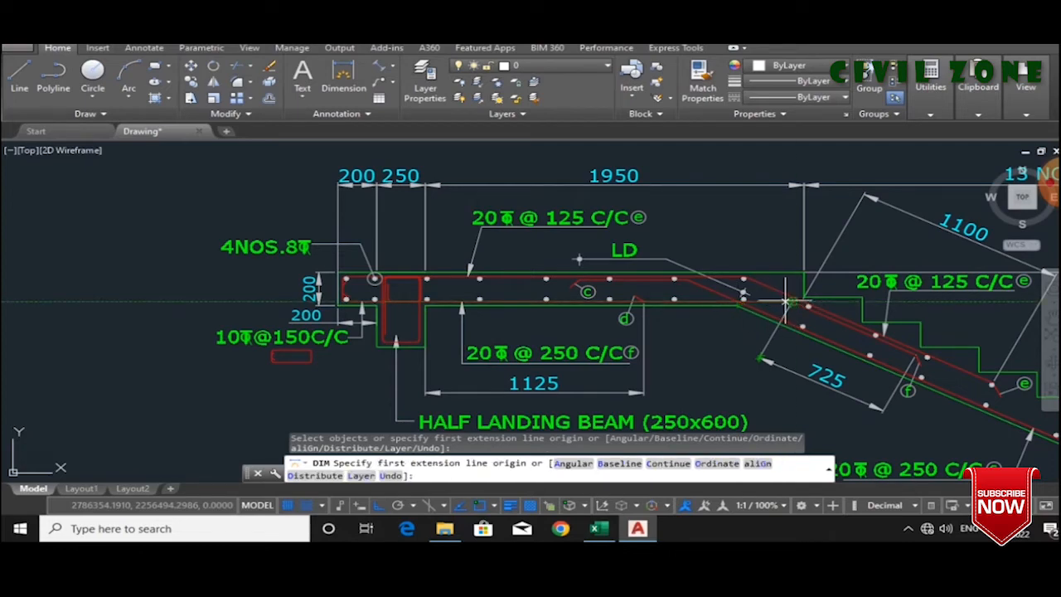
{"action": "left_click", "coordinate": [744, 294]}
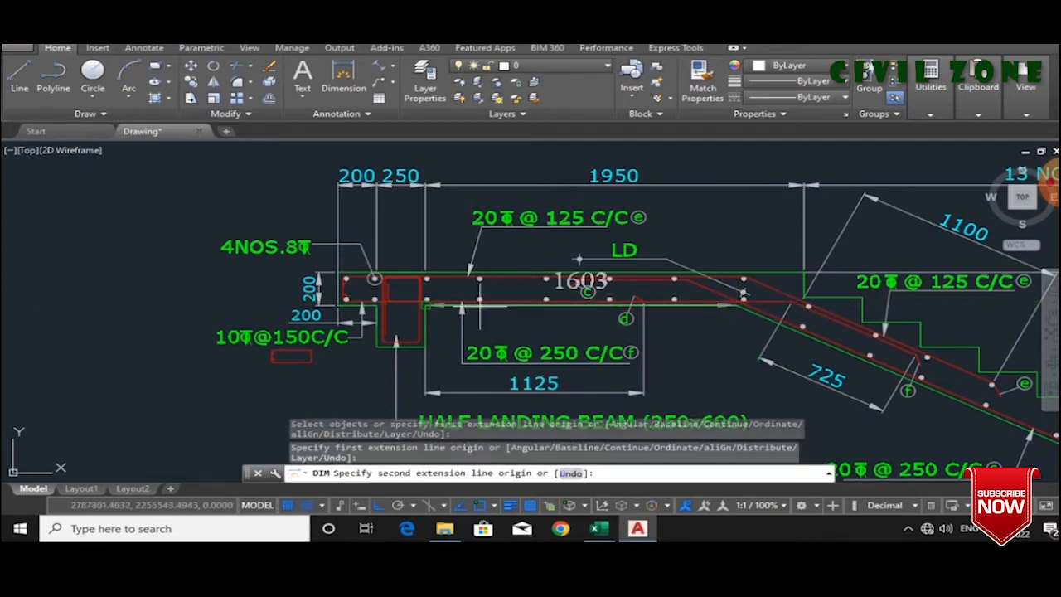
{"action": "left_click", "coordinate": [578, 259]}
{"action": "key", "text": "Escape"}
- Switch to Excel and copy Mid Landing Bottom main Bar (f)'s quantity formula into the bottom distribution bar row below it
{"action": "mouse_move", "coordinate": [603, 526]}
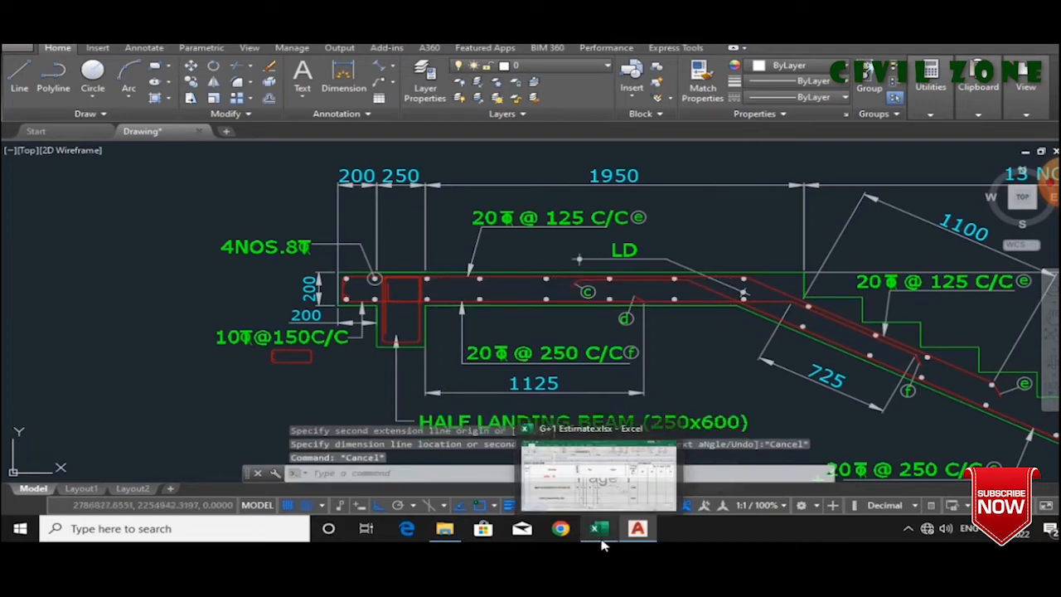
{"action": "left_click", "coordinate": [561, 461]}
{"action": "left_click", "coordinate": [469, 360]}
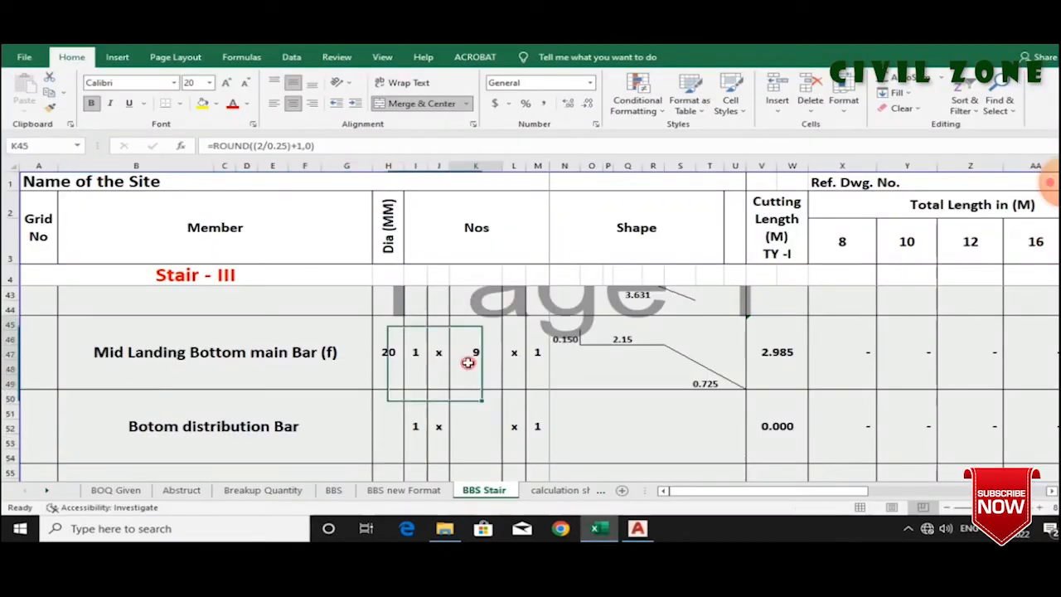
{"action": "key", "text": "ctrl+c"}
{"action": "left_click", "coordinate": [466, 434]}
{"action": "key", "text": "Return"}
- Set the bottom distribution bar's diameter to 12 and its quantity formula in cell K50 to =ROUND((1.603/0.2)+1,0)
{"action": "left_click", "coordinate": [398, 426]}
{"action": "type", "text": "12"}
{"action": "left_click", "coordinate": [446, 427]}
{"action": "key", "text": "Right"}
{"action": "left_click", "coordinate": [259, 147]}
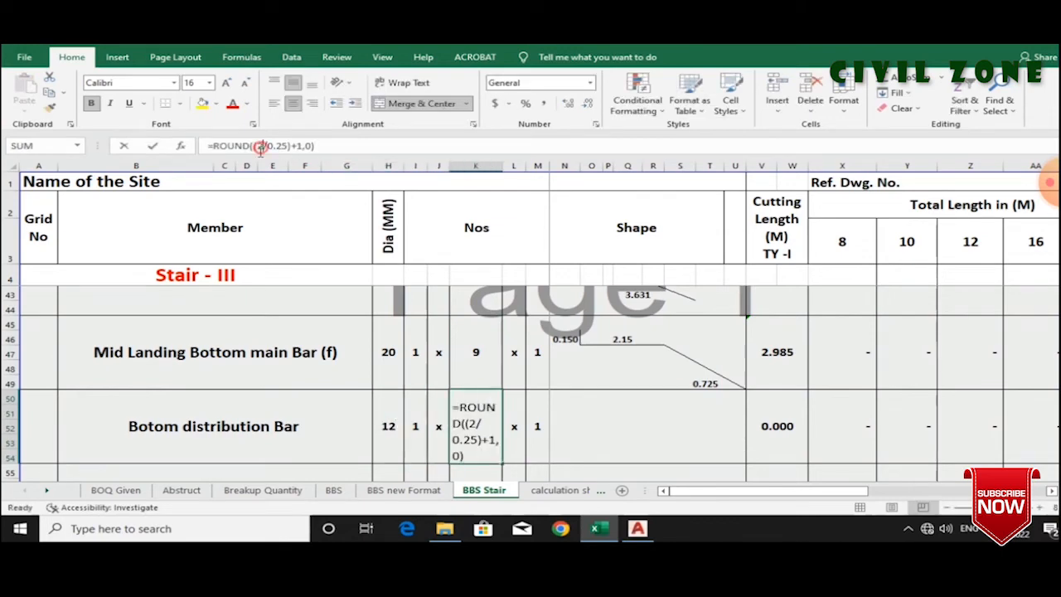
{"action": "type", "text": "3"}
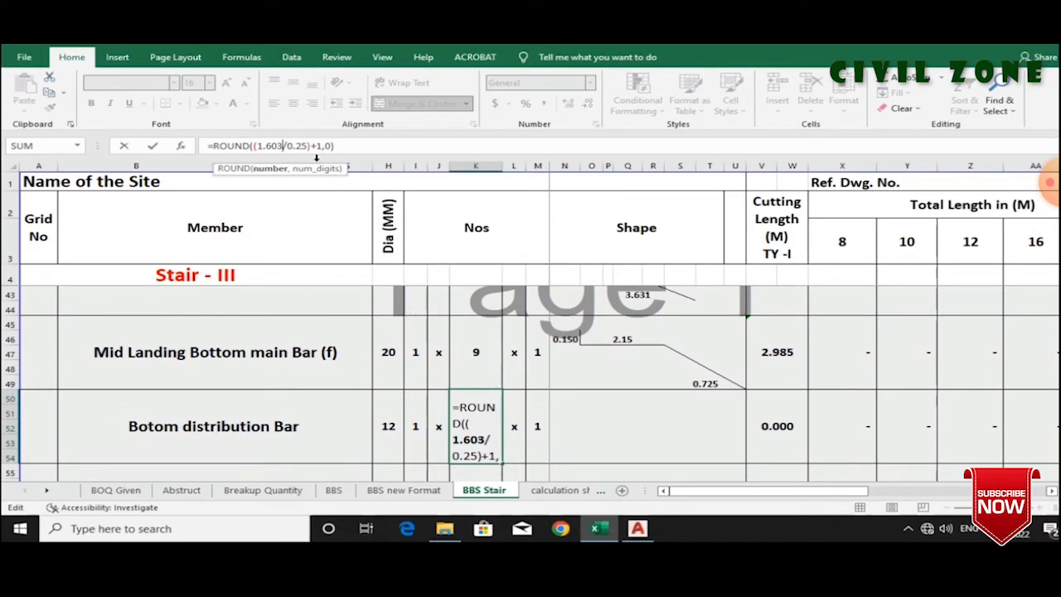
{"action": "key", "text": "Tab"}
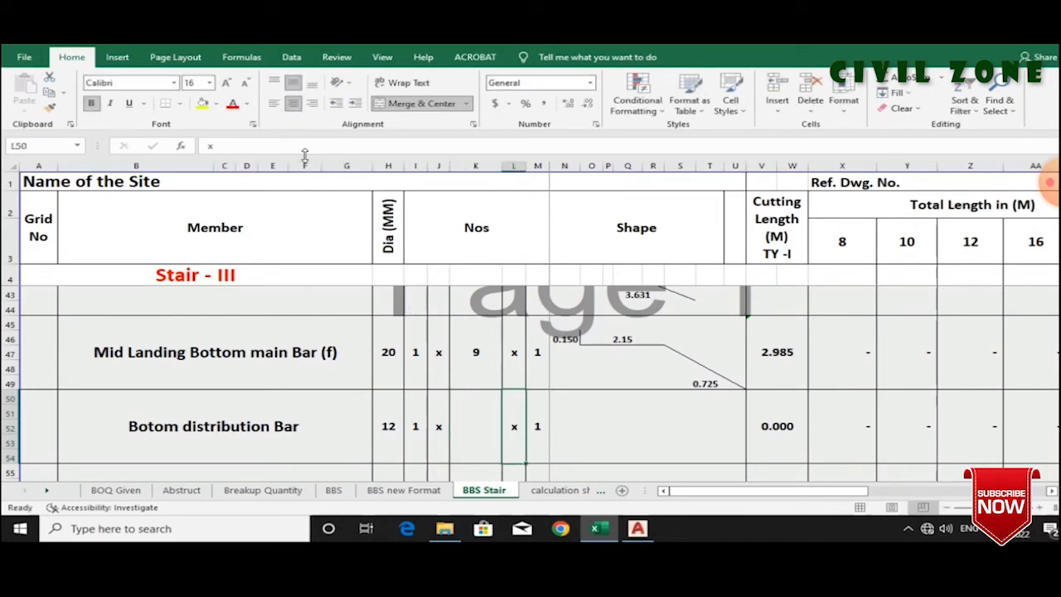
- Switch to AutoCAD and examine the distribution bars along the landing slab in the stair section
{"action": "left_click", "coordinate": [637, 528]}
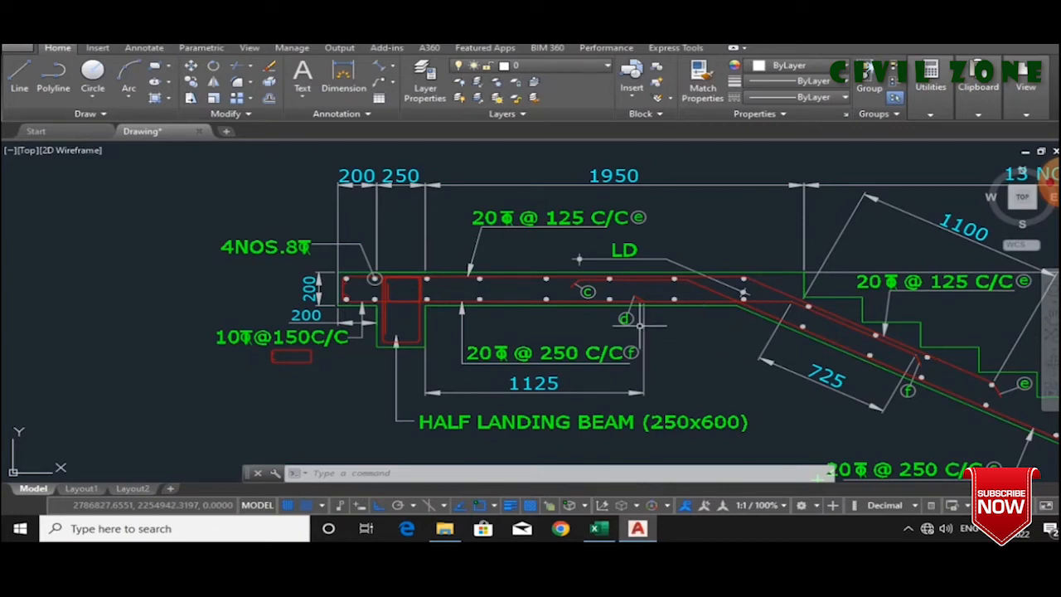
{"action": "scroll", "coordinate": [644, 329], "scroll_direction": "down", "scroll_amount": 3}
{"action": "scroll", "coordinate": [752, 343], "scroll_direction": "up", "scroll_amount": 5}
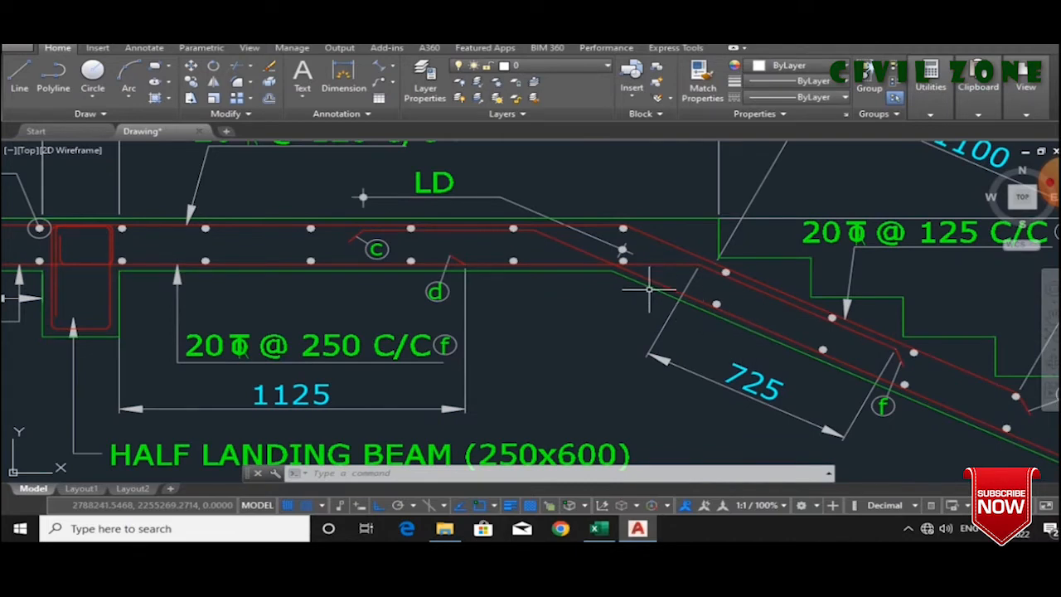
- In Excel, copy the 2.10 length formula from the earlier bottom distribution bar in Q37 into the Shape cell Q52
{"action": "left_click", "coordinate": [599, 528]}
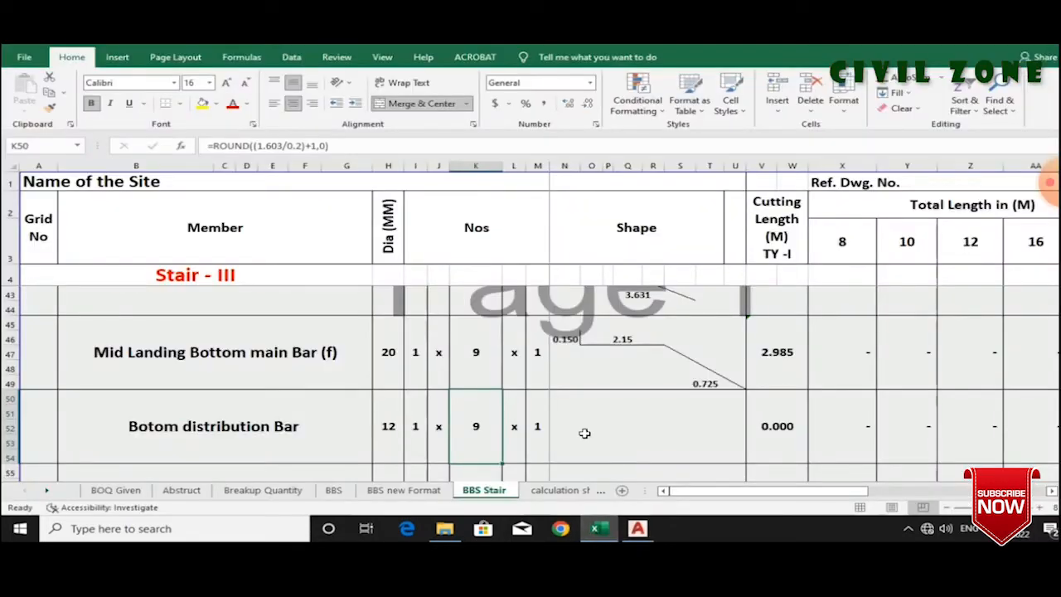
{"action": "left_click", "coordinate": [606, 423]}
{"action": "left_click", "coordinate": [576, 422]}
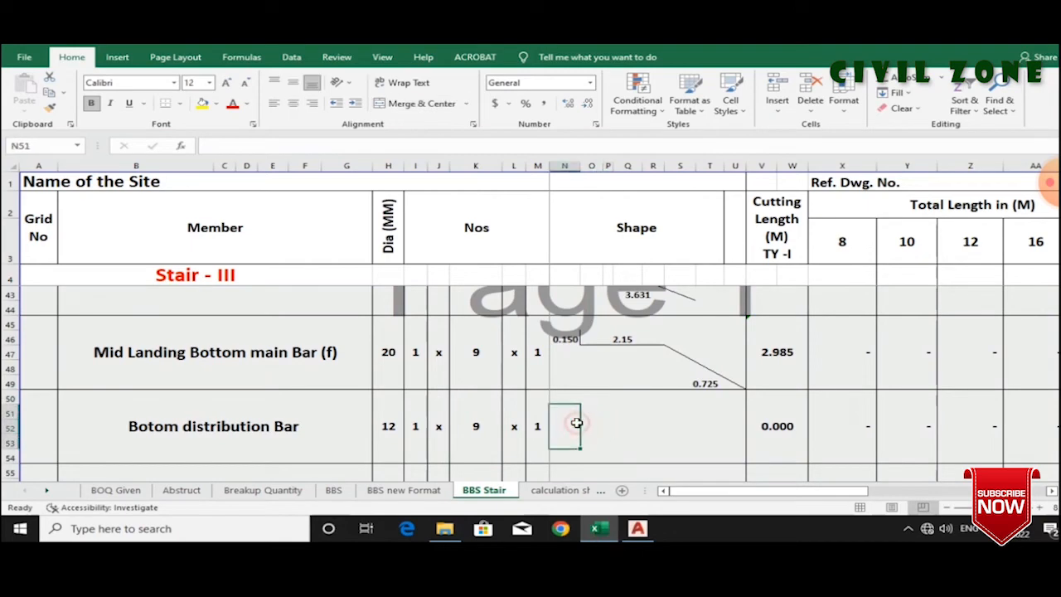
{"action": "scroll", "coordinate": [628, 426], "scroll_direction": "up", "scroll_amount": 2}
{"action": "left_click", "coordinate": [622, 296]}
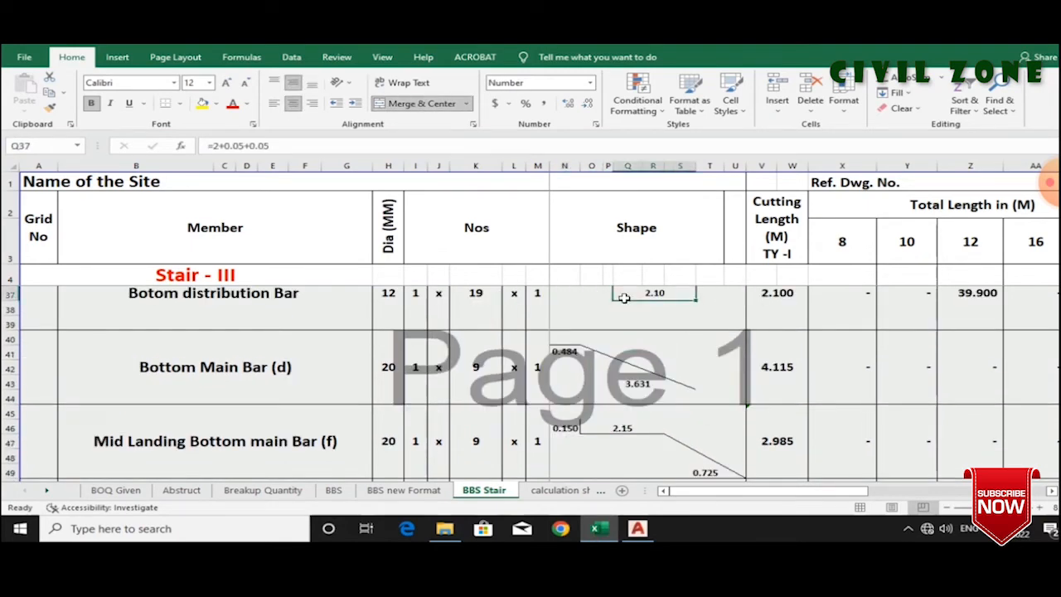
{"action": "key", "text": "ctrl+c"}
{"action": "scroll", "coordinate": [600, 425], "scroll_direction": "down", "scroll_amount": 2}
{"action": "left_click_drag", "start_coordinate": [593, 426], "coordinate": [678, 432]}
{"action": "key", "text": "ctrl+v"}
{"action": "key", "text": "Escape"}
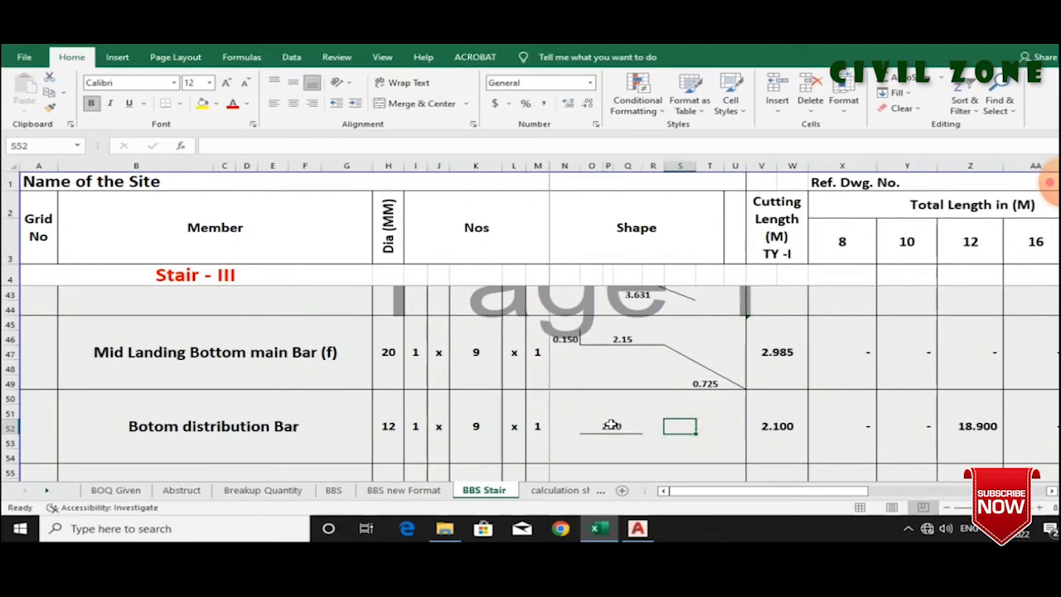
{"action": "key", "text": "ctrl+z"}
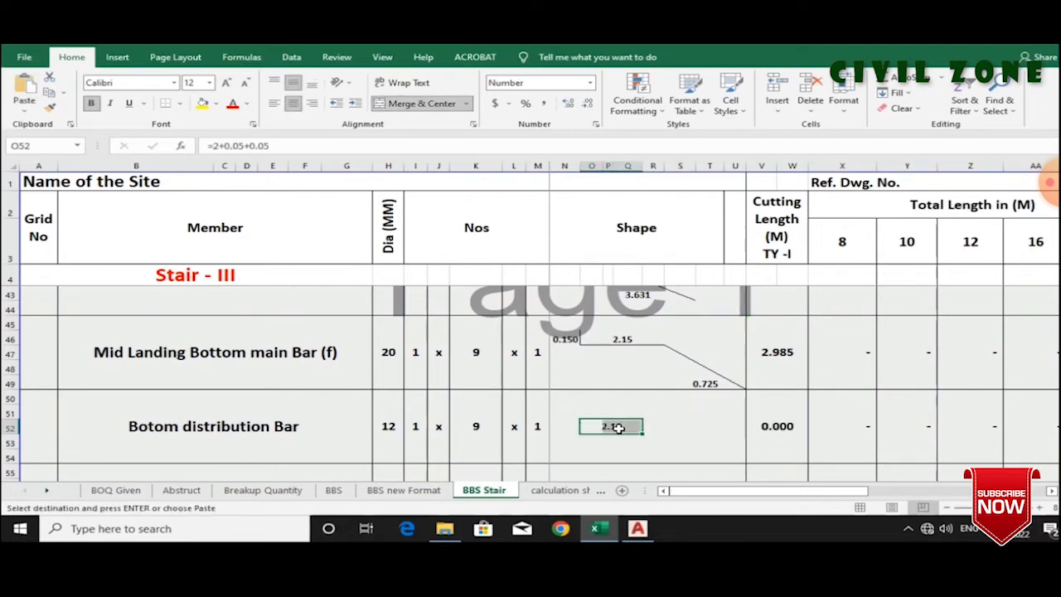
{"action": "left_click", "coordinate": [627, 428]}
{"action": "key", "text": "Return"}
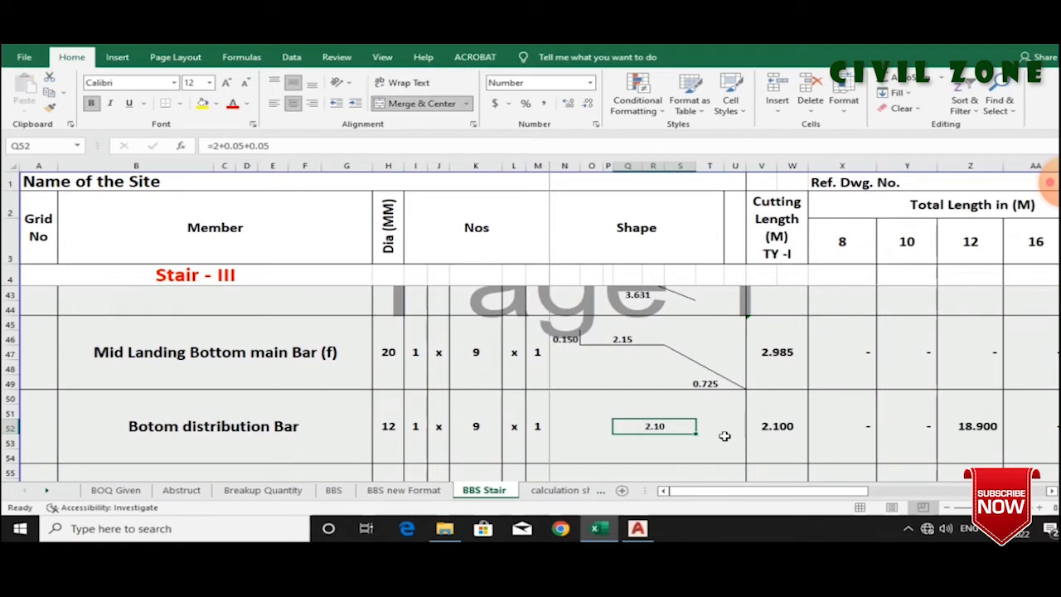
{"action": "left_click", "coordinate": [907, 531]}
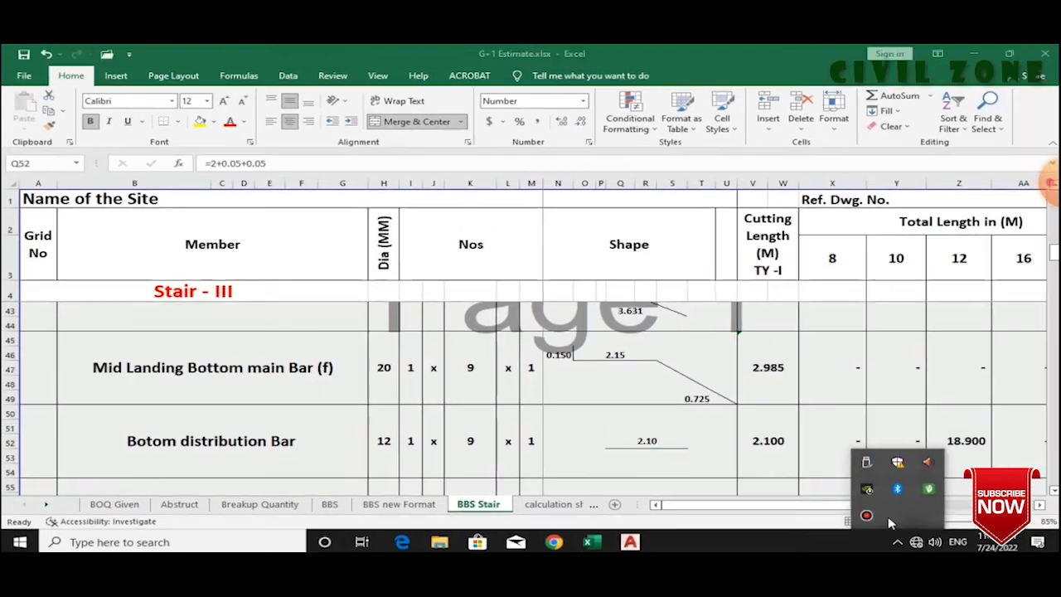
{"action": "left_click", "coordinate": [756, 391]}
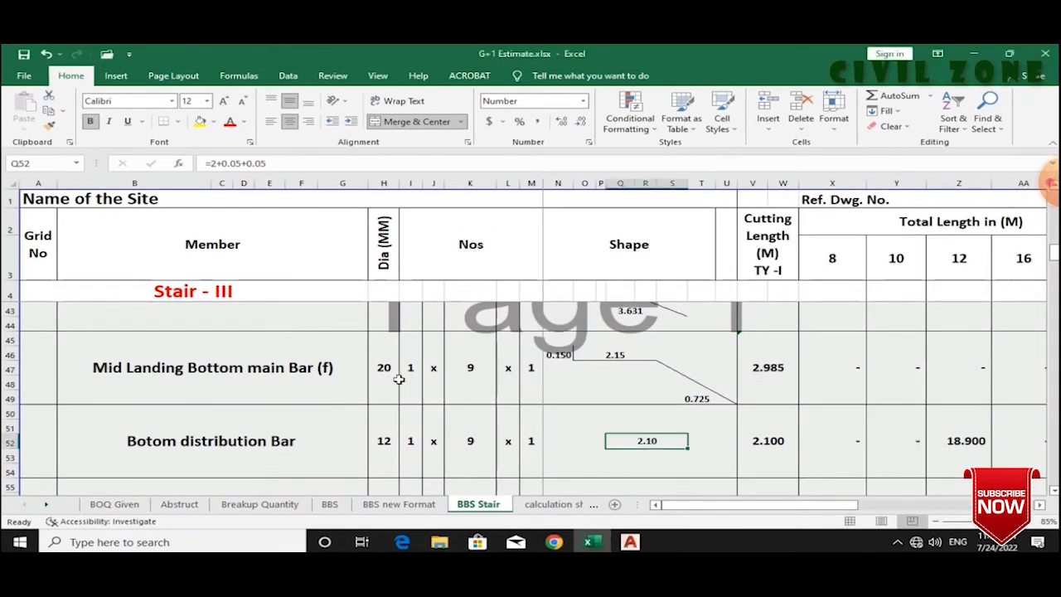
- Compare the bottom distribution bar's quantity and length in Excel with the landing in the AutoCAD stair plan
{"action": "left_click", "coordinate": [352, 420]}
{"action": "left_click", "coordinate": [467, 439]}
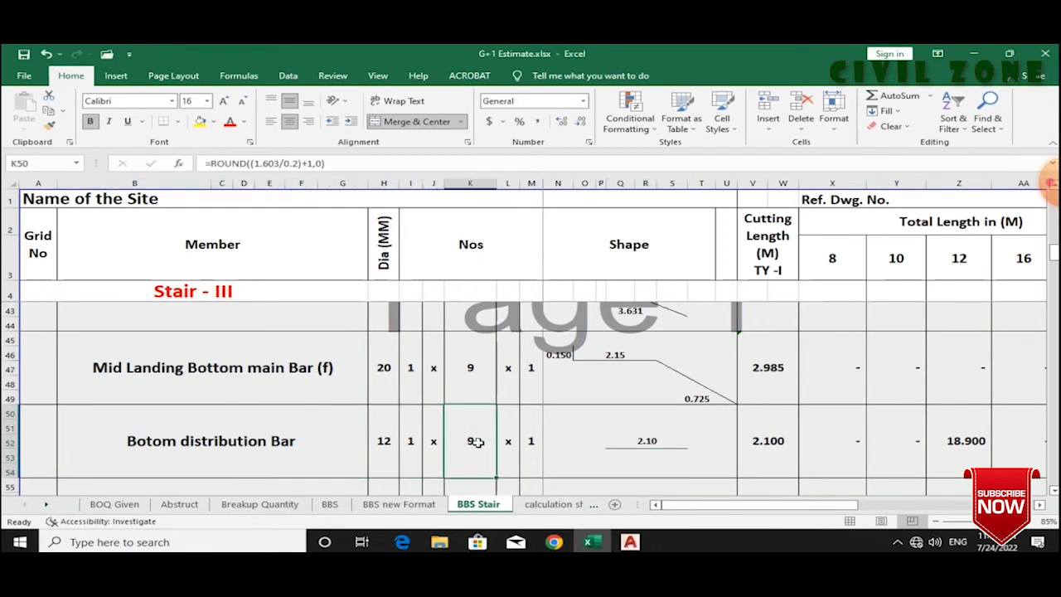
{"action": "left_click", "coordinate": [630, 542]}
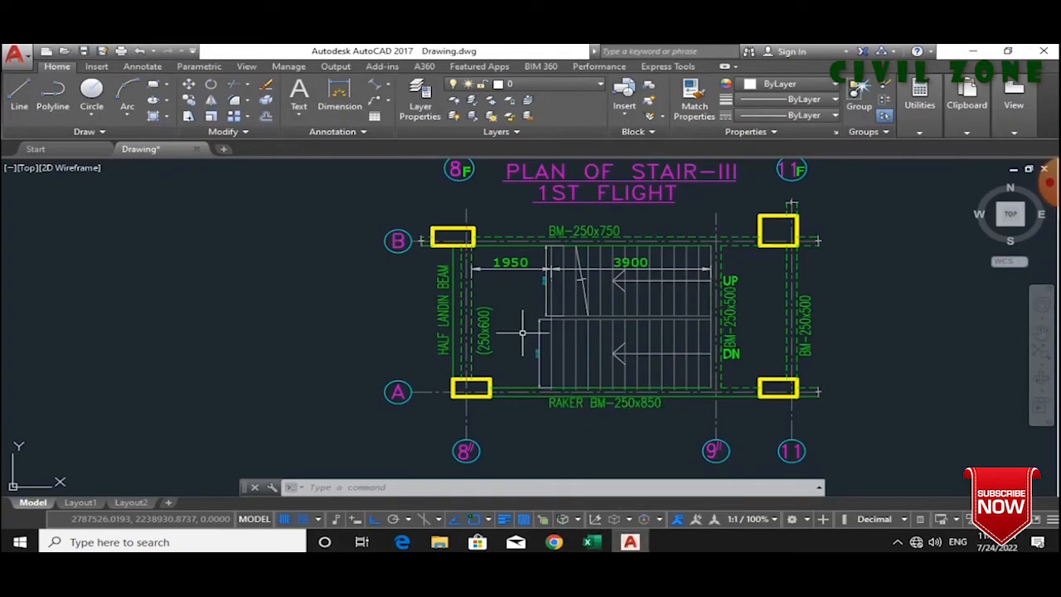
{"action": "key", "text": "alt+Tab"}
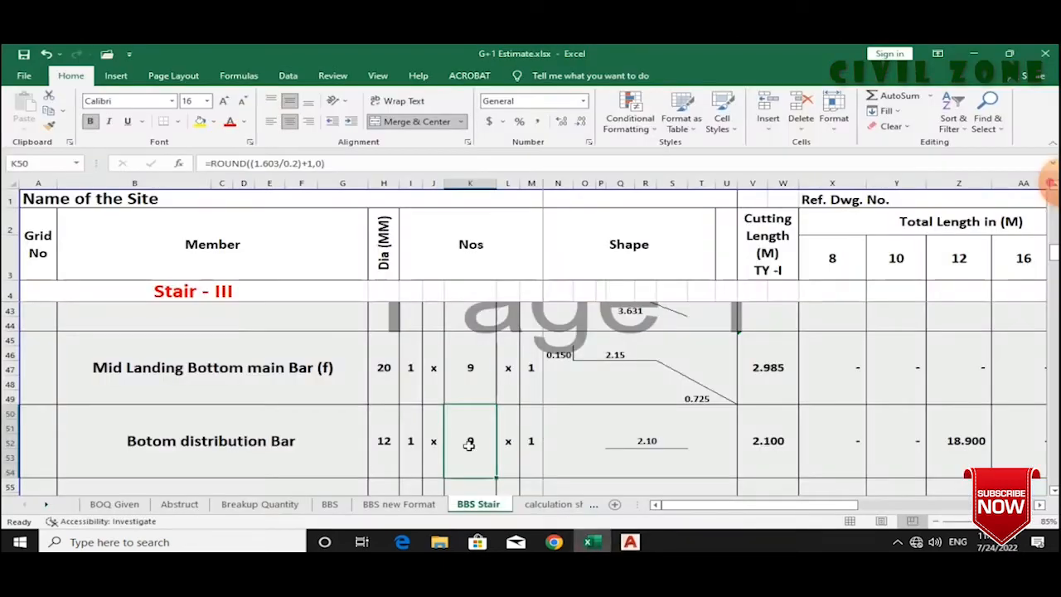
{"action": "left_click", "coordinate": [642, 443]}
- In AutoCAD, measure the landing width in the stair plan from the raker beam to BM-250x750, without placing a dimension
{"action": "left_click", "coordinate": [630, 542]}
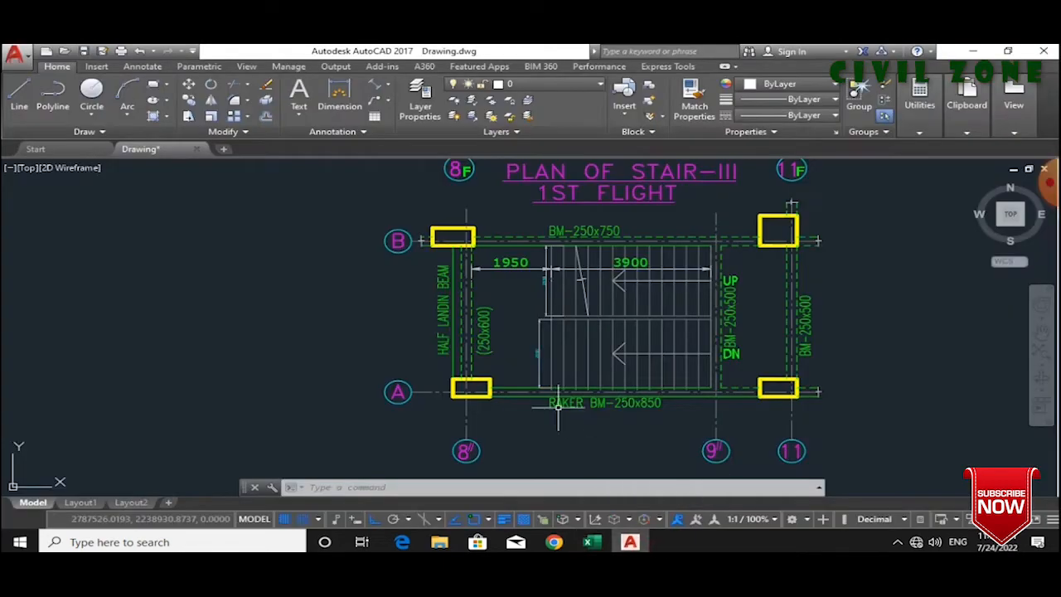
{"action": "left_click", "coordinate": [339, 98]}
{"action": "scroll", "coordinate": [497, 385], "scroll_direction": "up", "scroll_amount": 3}
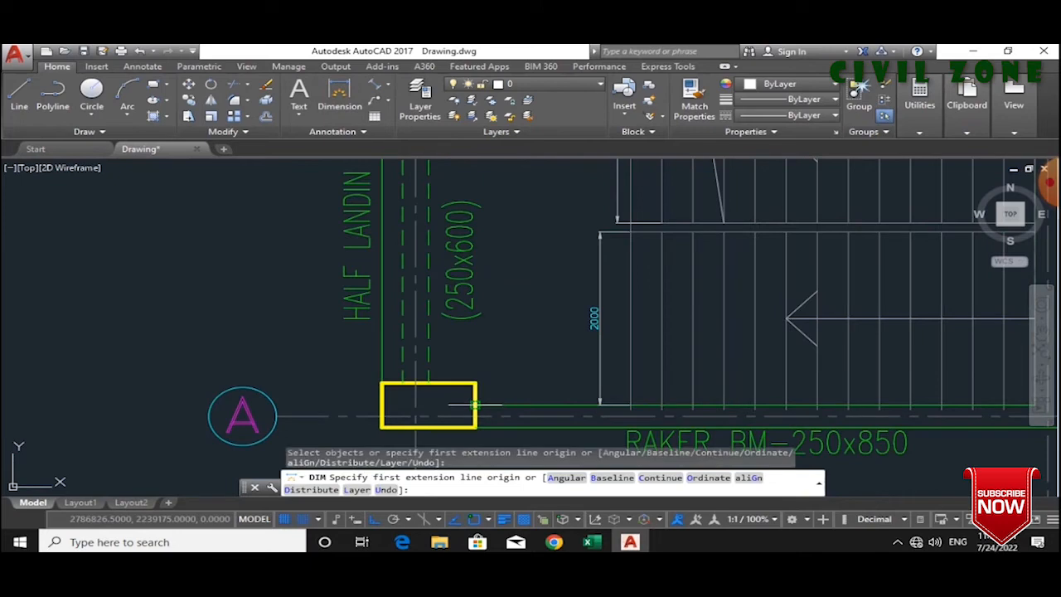
{"action": "left_click", "coordinate": [498, 389]}
{"action": "scroll", "coordinate": [497, 384], "scroll_direction": "down", "scroll_amount": 5}
{"action": "scroll", "coordinate": [475, 236], "scroll_direction": "up", "scroll_amount": 5}
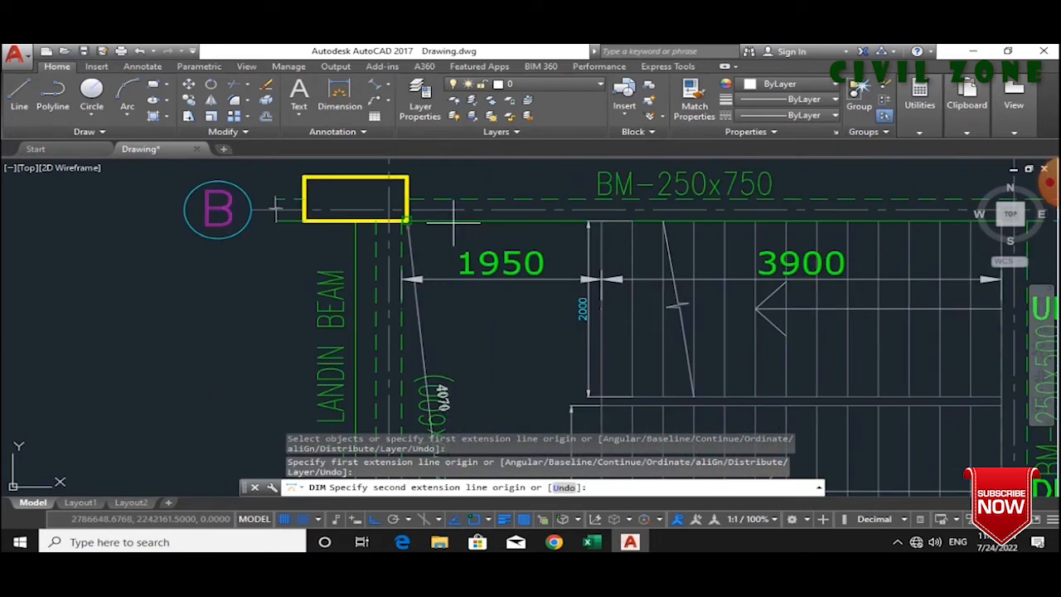
{"action": "left_click", "coordinate": [467, 222]}
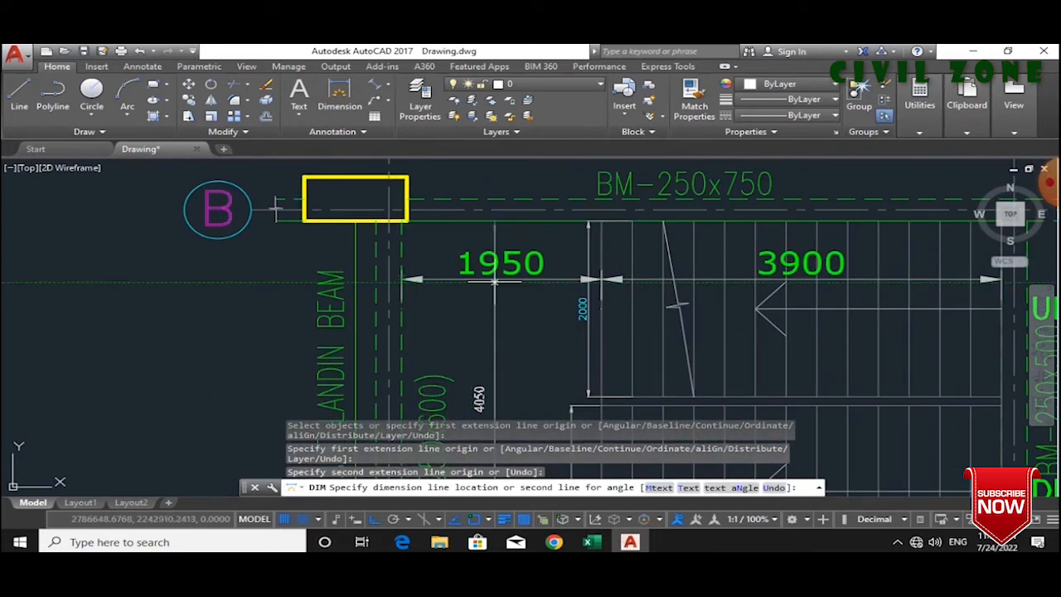
{"action": "scroll", "coordinate": [469, 348], "scroll_direction": "down", "scroll_amount": 3}
{"action": "key", "text": "Escape"}
- Measure the clear distance between the grid A and grid B columns beside the half landing beam, without placing a dimension
{"action": "scroll", "coordinate": [441, 323], "scroll_direction": "down", "scroll_amount": 3}
{"action": "scroll", "coordinate": [474, 378], "scroll_direction": "up", "scroll_amount": 5}
{"action": "key", "text": "Return"}
{"action": "left_click", "coordinate": [468, 383]}
{"action": "scroll", "coordinate": [526, 325], "scroll_direction": "down", "scroll_amount": 4}
{"action": "scroll", "coordinate": [531, 240], "scroll_direction": "up", "scroll_amount": 4}
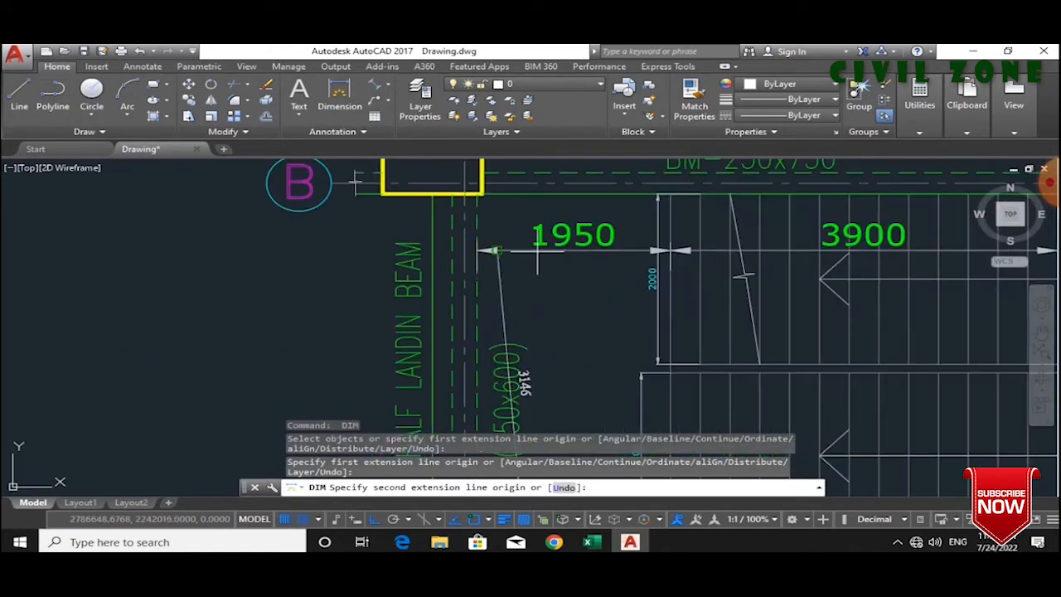
{"action": "scroll", "coordinate": [483, 202], "scroll_direction": "up", "scroll_amount": 5}
{"action": "left_click", "coordinate": [474, 166]}
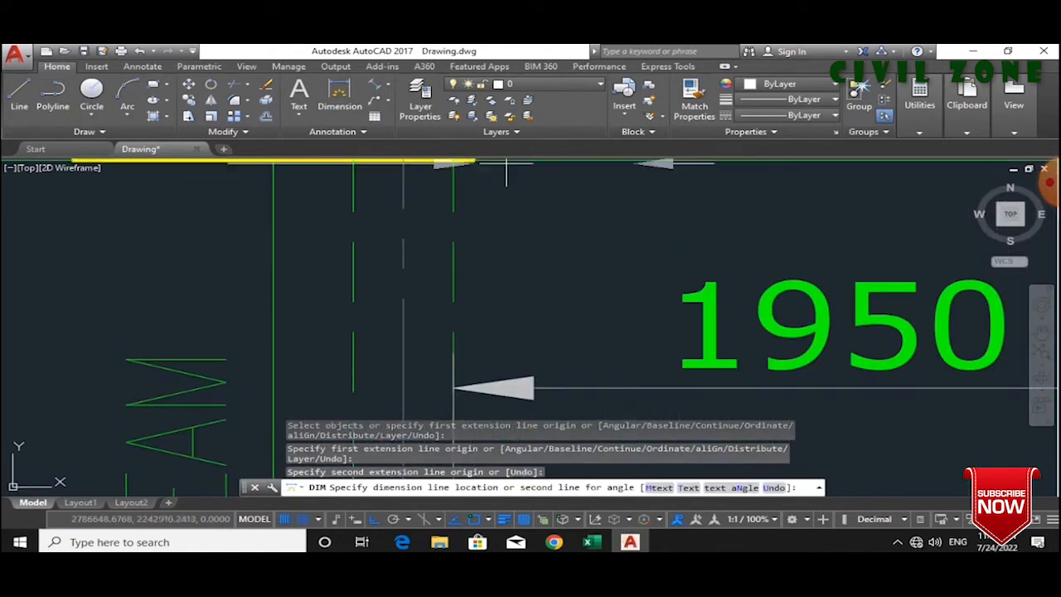
{"action": "scroll", "coordinate": [497, 249], "scroll_direction": "down", "scroll_amount": 5}
{"action": "scroll", "coordinate": [530, 274], "scroll_direction": "up", "scroll_amount": 3}
{"action": "scroll", "coordinate": [543, 307], "scroll_direction": "down", "scroll_amount": 3}
{"action": "key", "text": "Escape"}
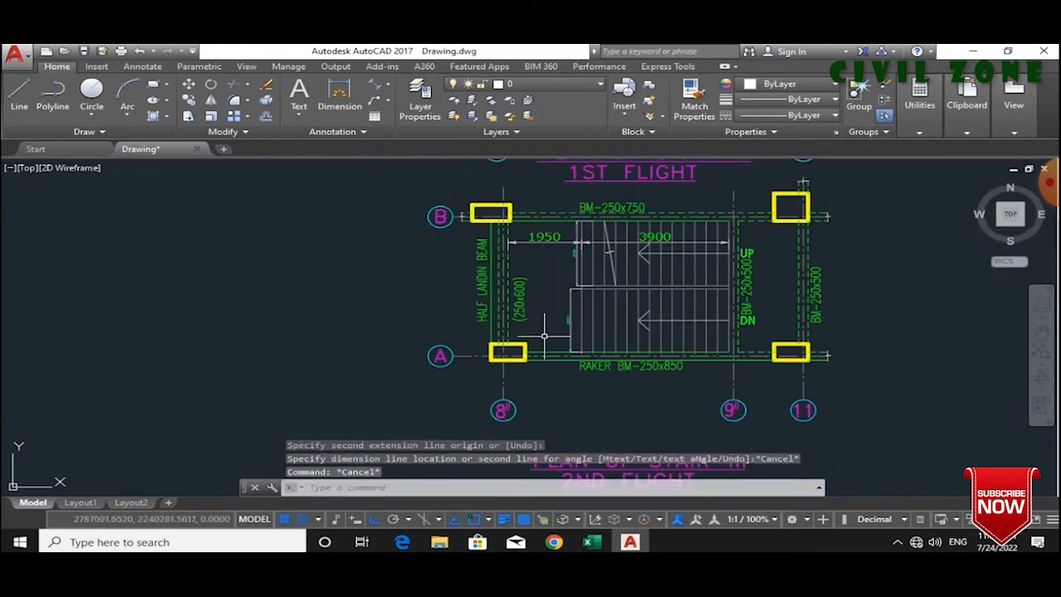
- Measure along the raker beam from the grid A column face to the 2000 dimension line of the lower flight
{"action": "scroll", "coordinate": [540, 355], "scroll_direction": "up", "scroll_amount": 4}
{"action": "scroll", "coordinate": [475, 341], "scroll_direction": "down", "scroll_amount": 3}
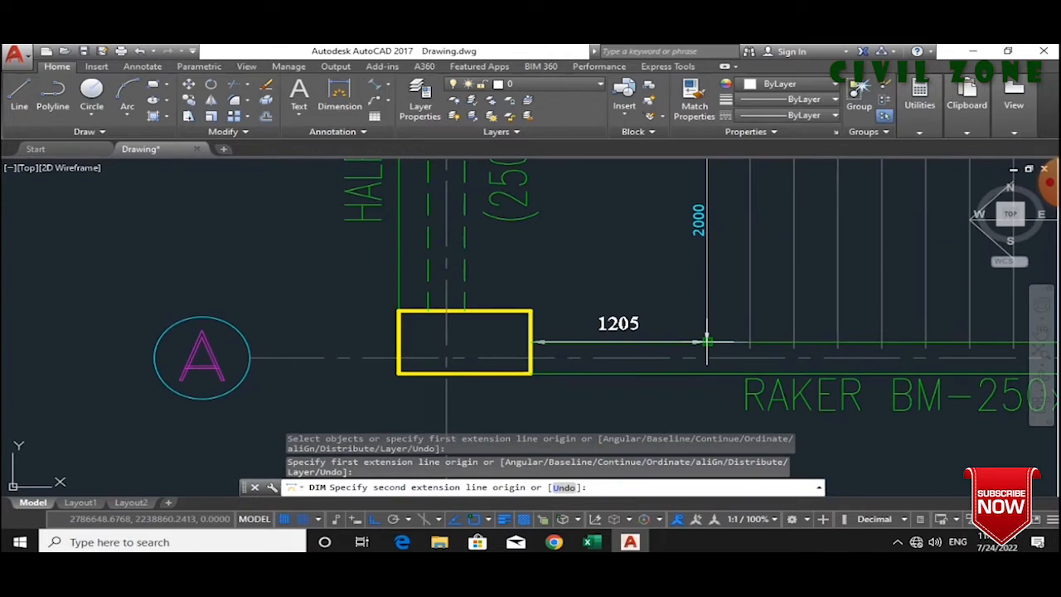
{"action": "left_click", "coordinate": [702, 337]}
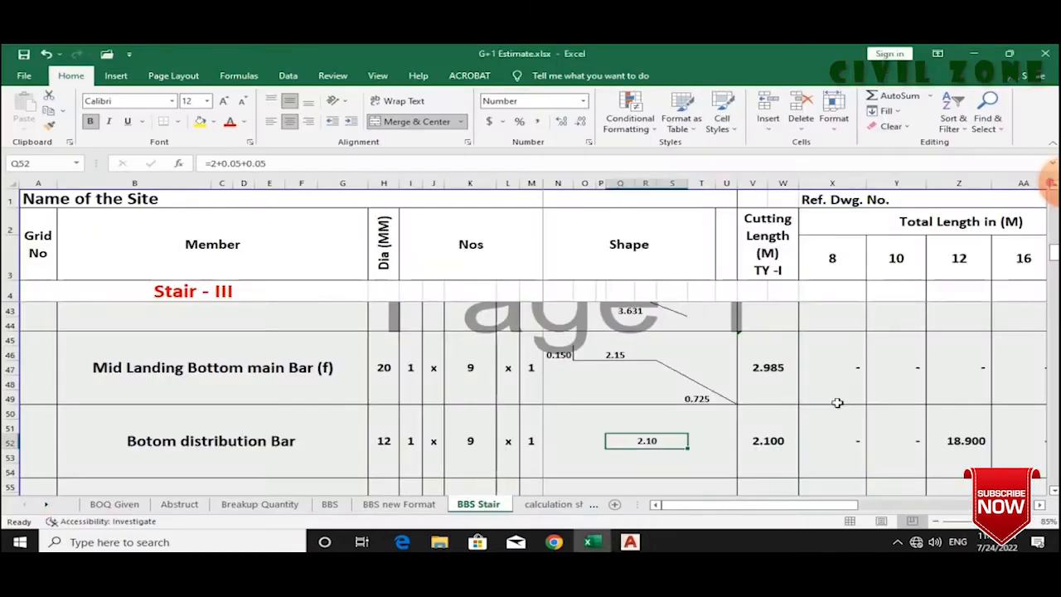
- Switch to Excel and enter the calculation =1190+450 in cell Q75 of the Mid Landing Beam heading row
{"action": "left_click", "coordinate": [838, 402]}
{"action": "scroll", "coordinate": [746, 386], "scroll_direction": "down", "scroll_amount": 8}
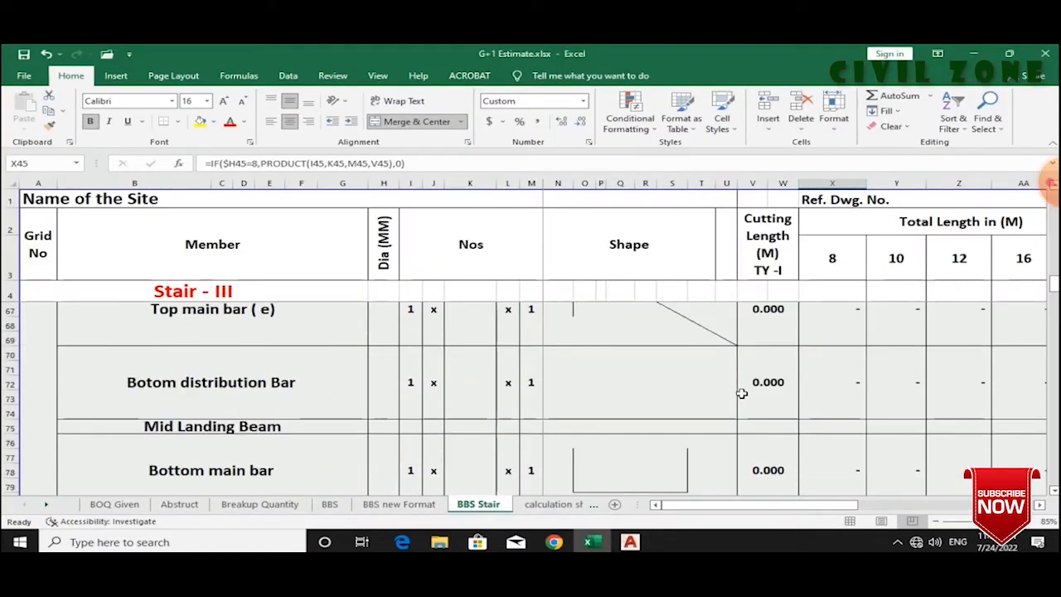
{"action": "left_click", "coordinate": [608, 426]}
{"action": "type", "text": "=1"}
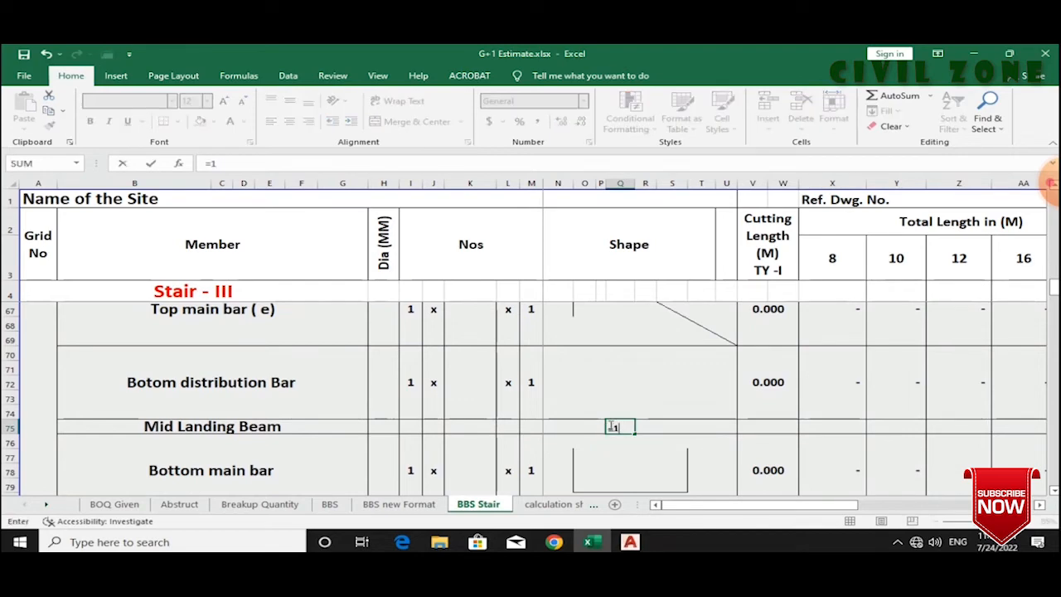
{"action": "type", "text": "190+450"}
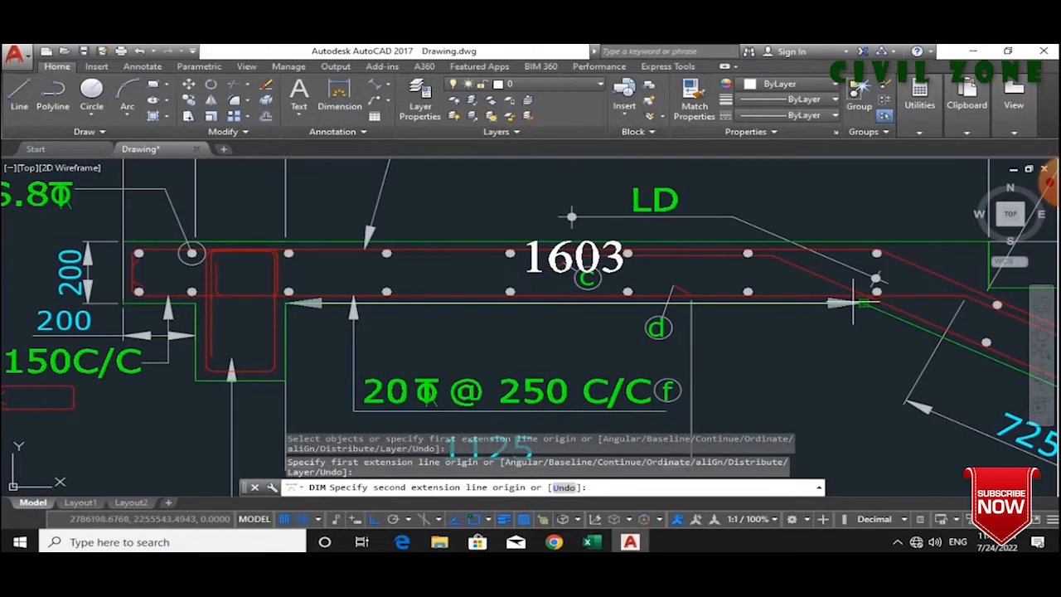
- Check the landing slab's underside length in the 1st flight section in AutoCAD without placing a dimension, and return to Excel
{"action": "scroll", "coordinate": [632, 464], "scroll_direction": "down", "scroll_amount": 5}
{"action": "key", "text": "Escape"}
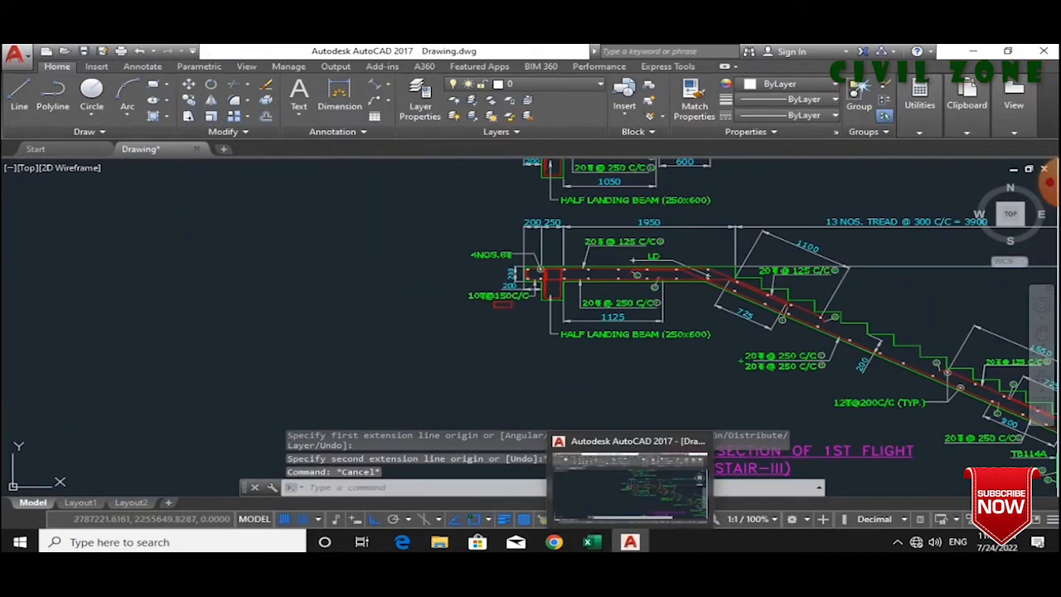
{"action": "mouse_move", "coordinate": [589, 542]}
{"action": "left_click", "coordinate": [606, 457]}
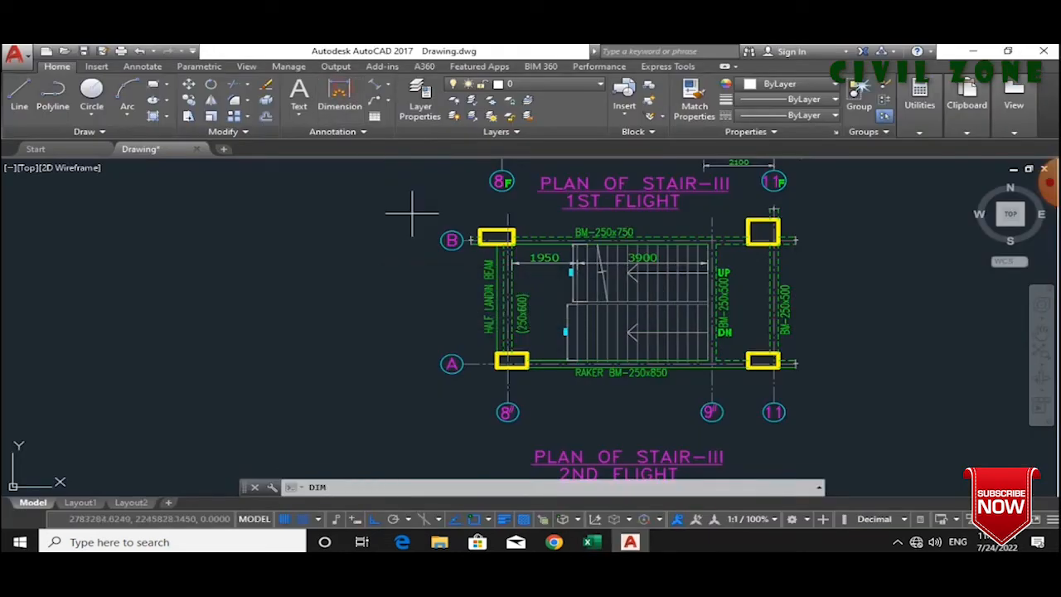
- Measure along the half landing beam from the grid A column in the 2nd flight plan, without placing a dimension
{"action": "scroll", "coordinate": [580, 358], "scroll_direction": "up", "scroll_amount": 5}
{"action": "scroll", "coordinate": [580, 358], "scroll_direction": "up", "scroll_amount": 4}
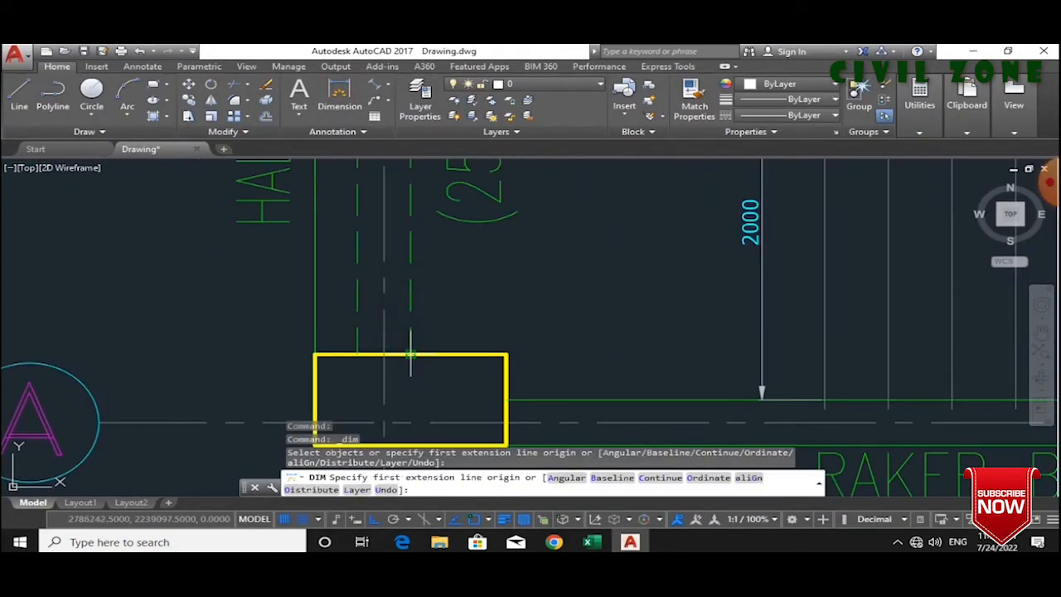
{"action": "left_click", "coordinate": [415, 355]}
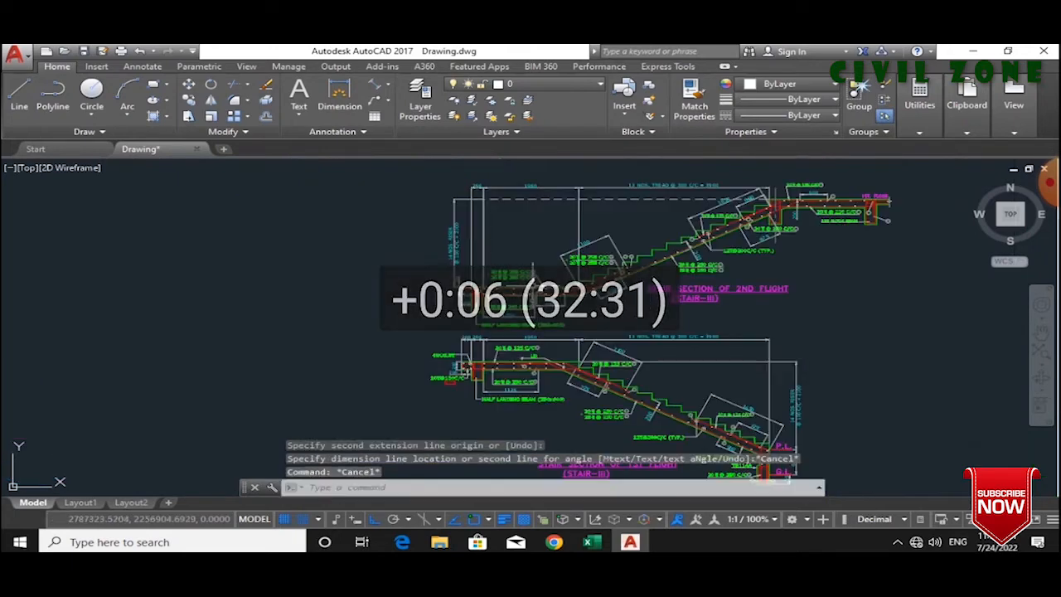
{"action": "scroll", "coordinate": [531, 348], "scroll_direction": "up", "scroll_amount": 3}
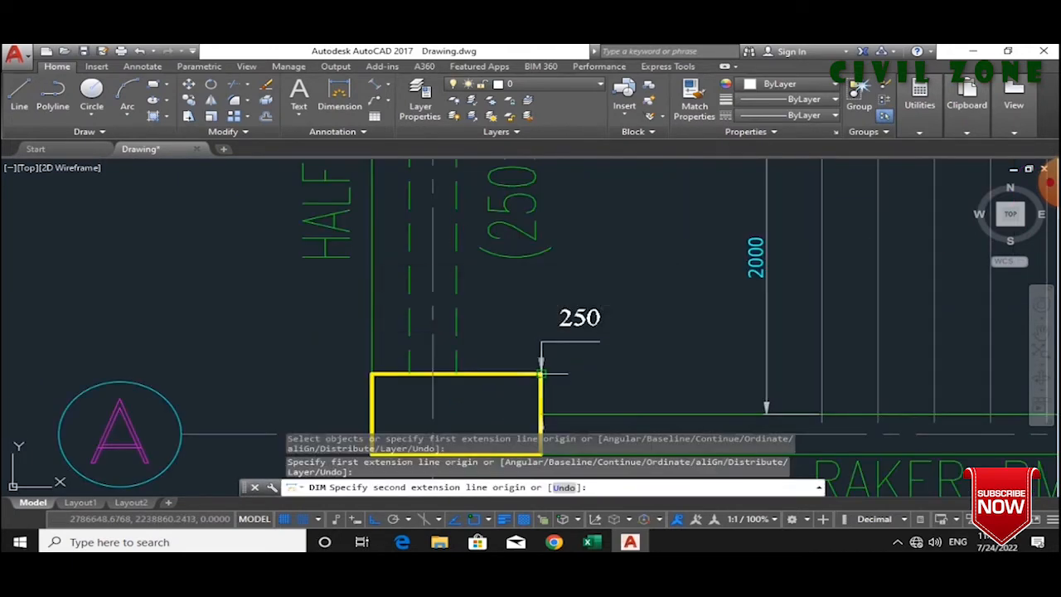
{"action": "left_click", "coordinate": [542, 365]}
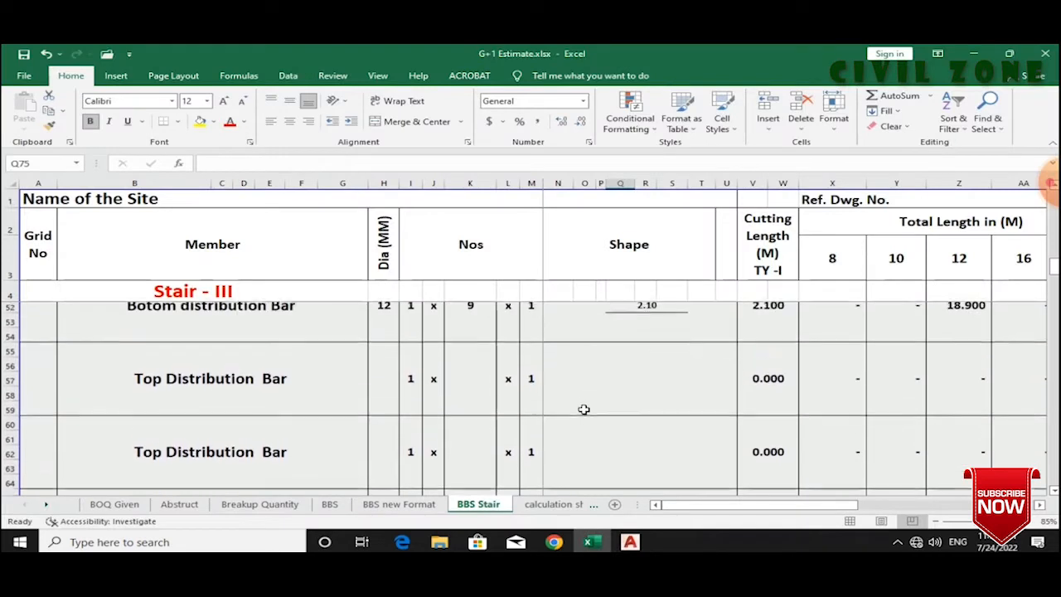
- Switch to Excel and insert blank rows 55 to 59 above the Top Distribution Bar entry
{"action": "scroll", "coordinate": [583, 407], "scroll_direction": "up", "scroll_amount": 2}
{"action": "left_click", "coordinate": [584, 426]}
{"action": "scroll", "coordinate": [619, 382], "scroll_direction": "up", "scroll_amount": 1}
{"action": "left_click", "coordinate": [665, 399]}
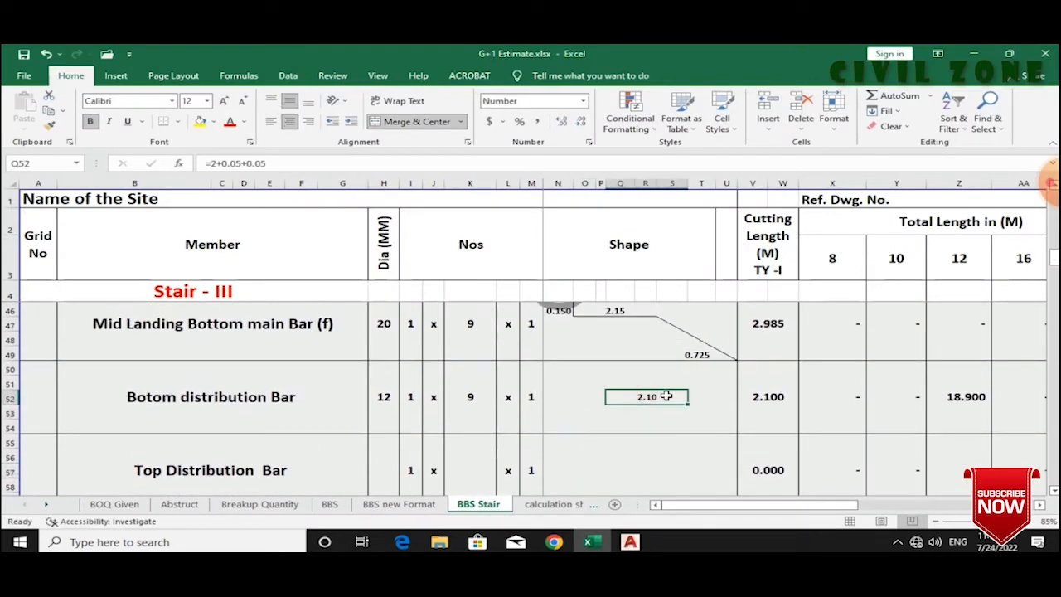
{"action": "left_click_drag", "start_coordinate": [12, 443], "coordinate": [71, 337]}
{"action": "scroll", "coordinate": [223, 433], "scroll_direction": "up", "scroll_amount": 3}
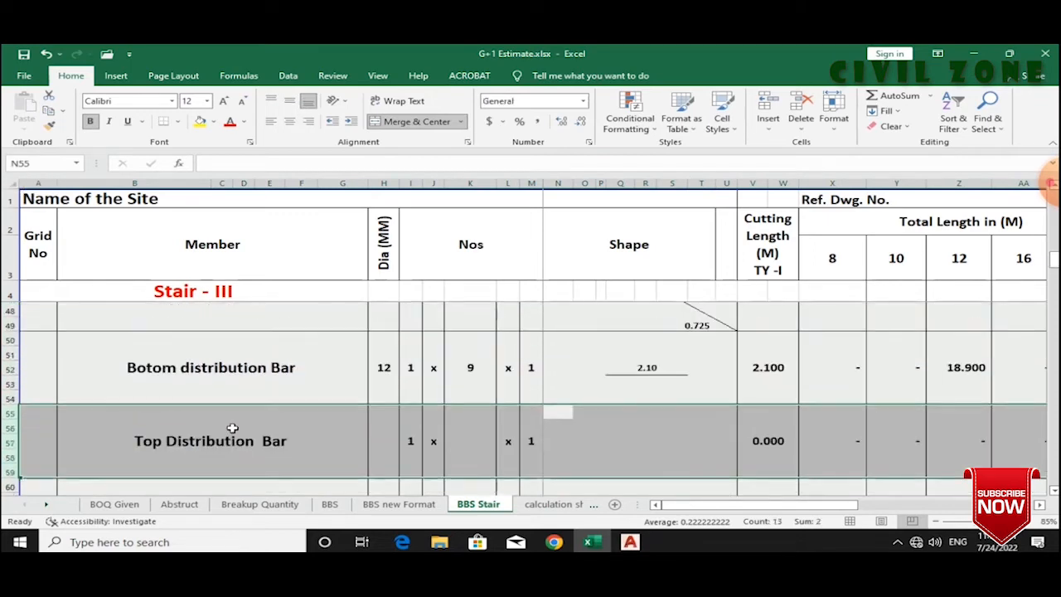
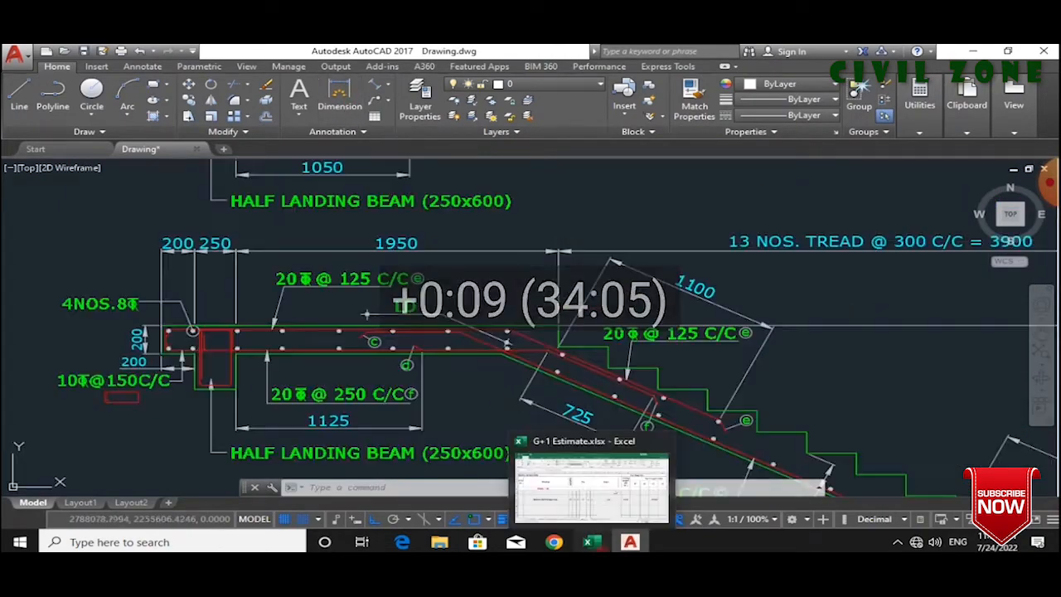
- Check the Botom distribution Bar count formula in Excel, then measure along the 1950 landing in AutoCAD's 1st flight section without placing a dimension
{"action": "left_click", "coordinate": [585, 477]}
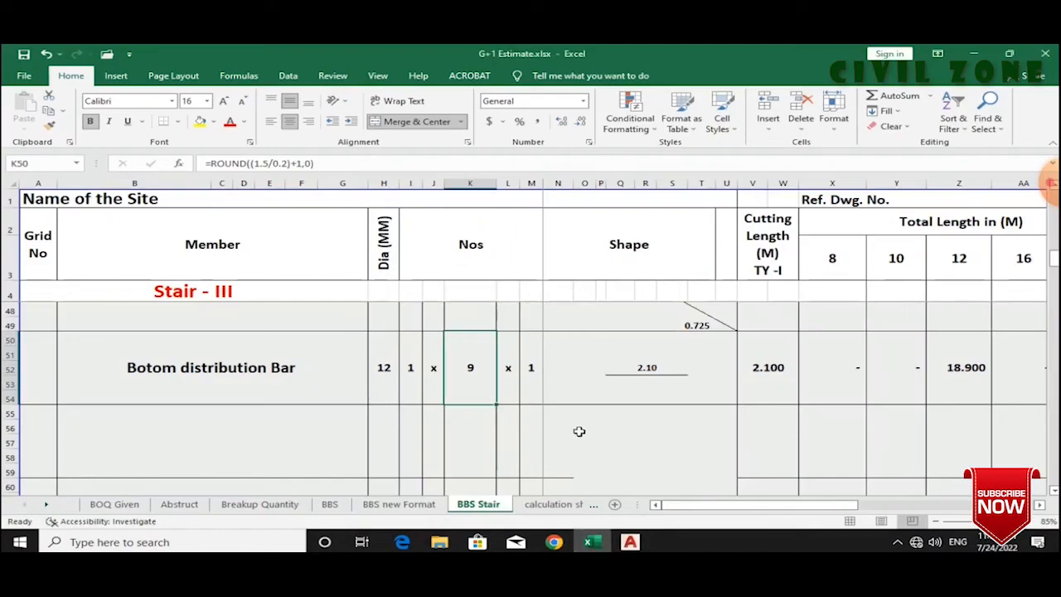
{"action": "left_click", "coordinate": [623, 539]}
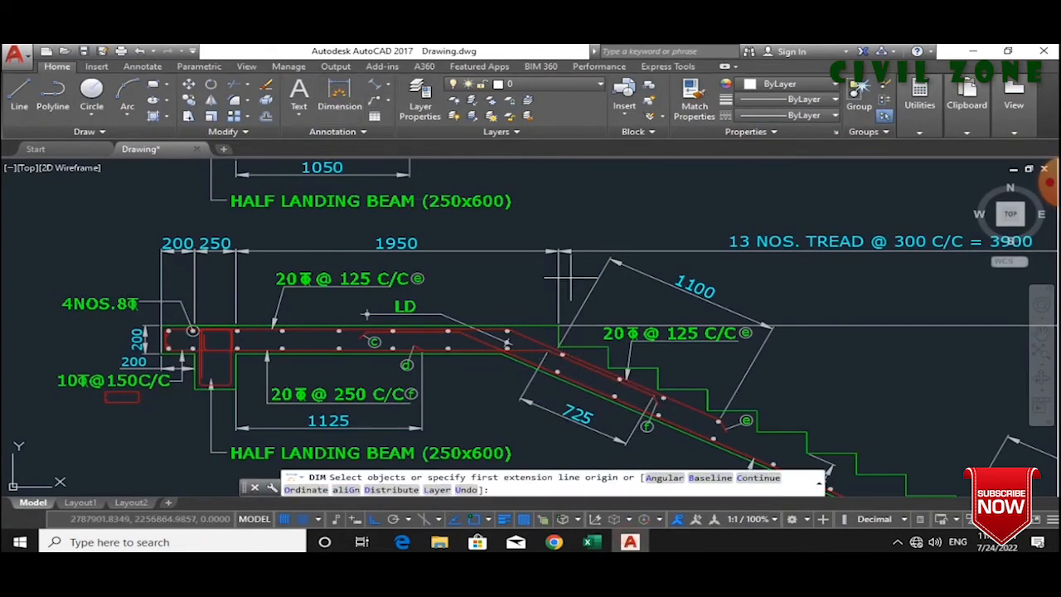
{"action": "left_click", "coordinate": [564, 250]}
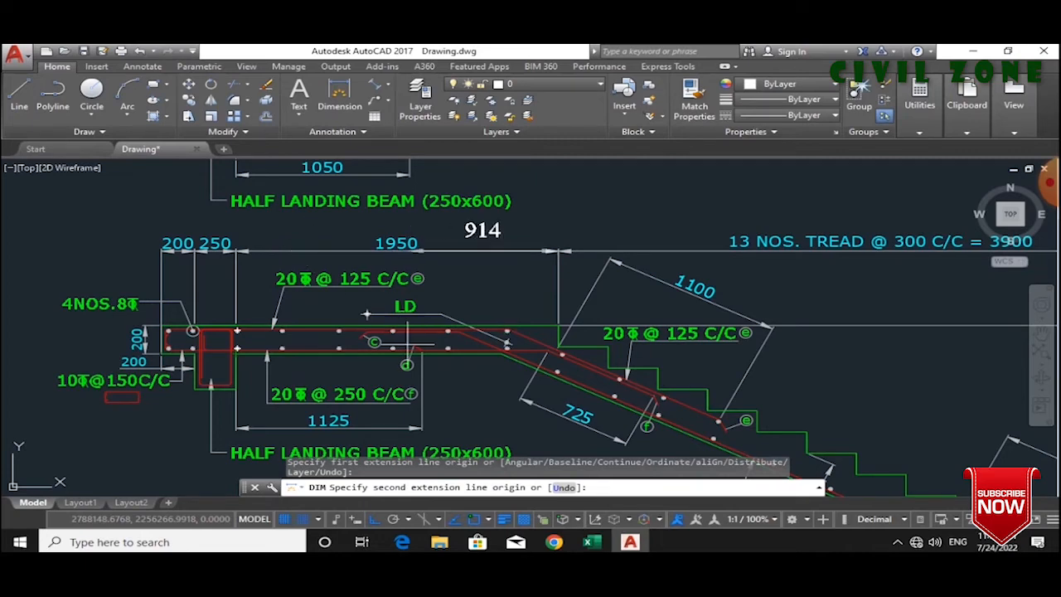
{"action": "key", "text": "Escape"}
- Examine the landing dimensions and half landing beam between grids A and B in the Stair-III 2nd flight plan
{"action": "scroll", "coordinate": [558, 297], "scroll_direction": "down", "scroll_amount": 6}
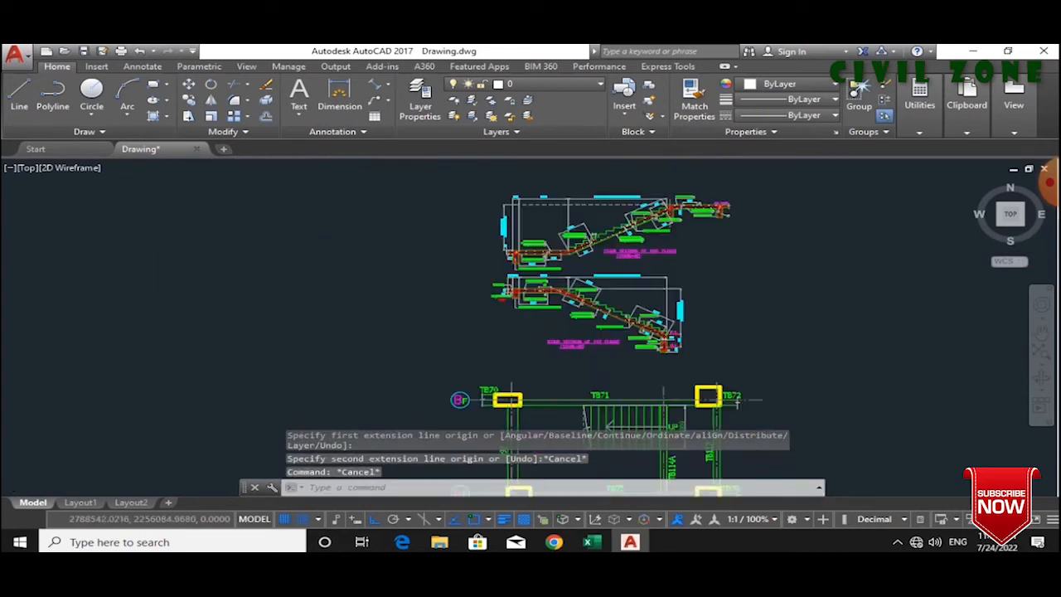
{"action": "scroll", "coordinate": [579, 362], "scroll_direction": "up", "scroll_amount": 5}
{"action": "left_click_drag", "start_coordinate": [578, 361], "coordinate": [562, 294]}
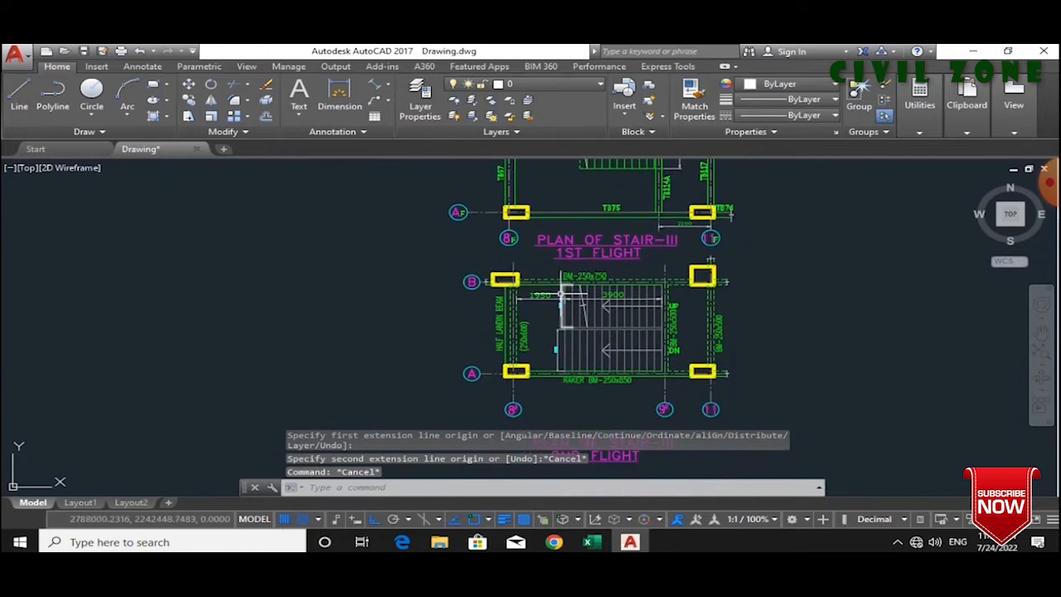
{"action": "scroll", "coordinate": [514, 280], "scroll_direction": "up", "scroll_amount": 4}
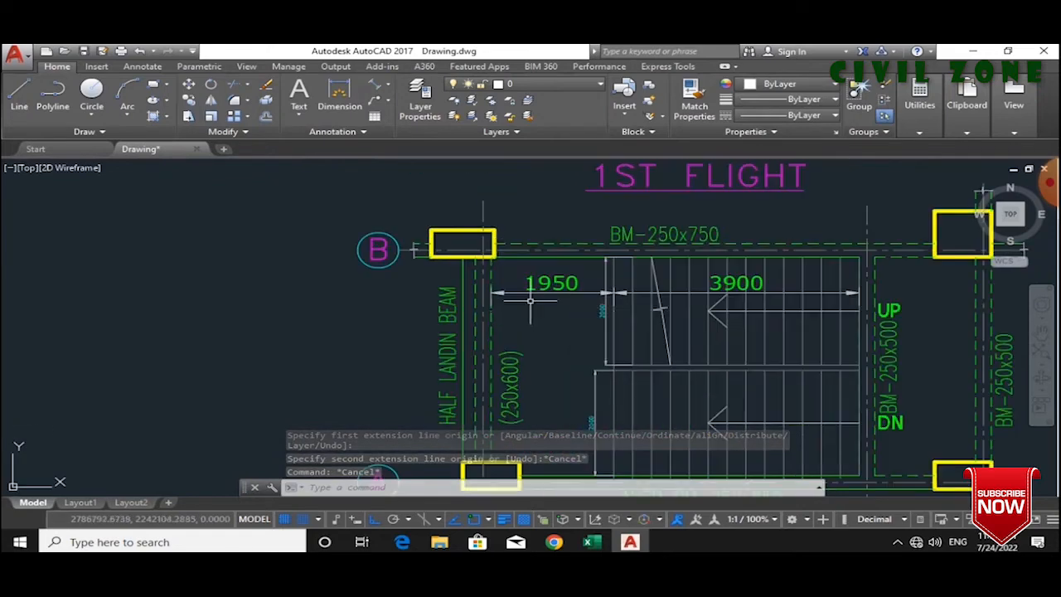
{"action": "scroll", "coordinate": [535, 355], "scroll_direction": "down", "scroll_amount": 4}
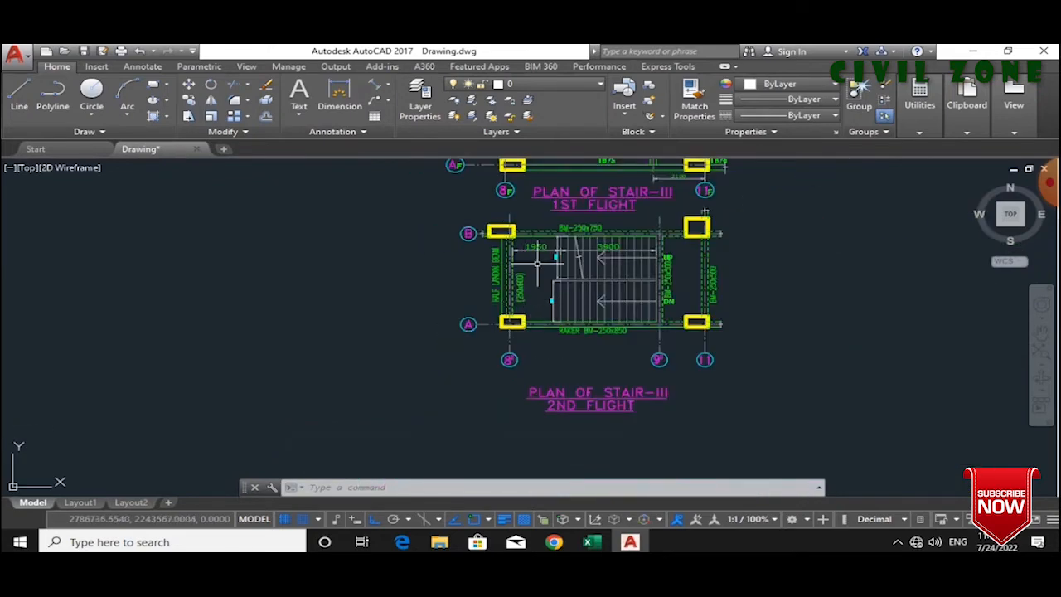
{"action": "scroll", "coordinate": [547, 348], "scroll_direction": "down", "scroll_amount": 5}
{"action": "scroll", "coordinate": [572, 381], "scroll_direction": "up", "scroll_amount": 4}
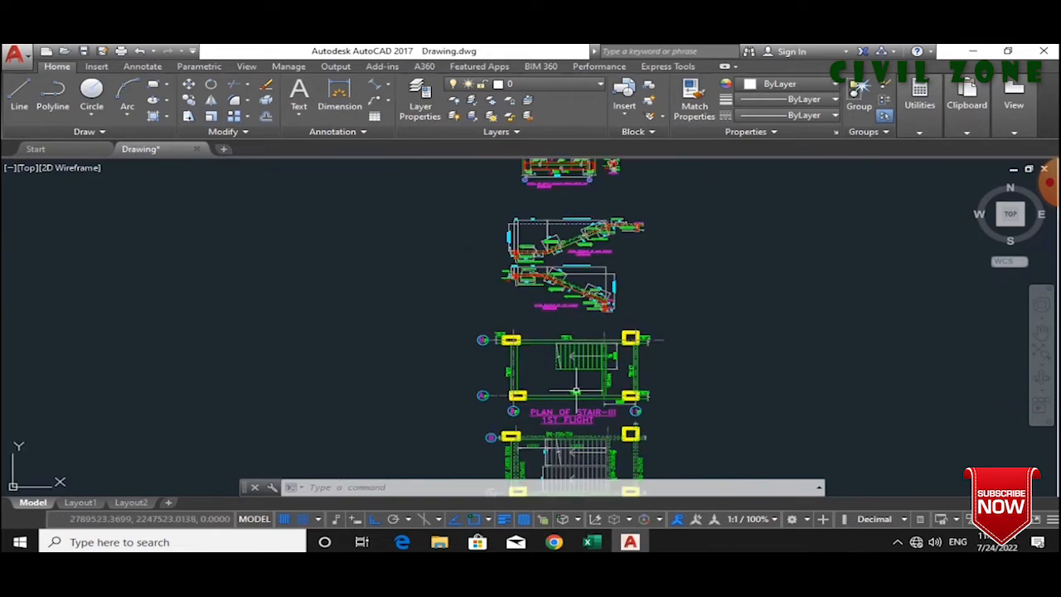
{"action": "scroll", "coordinate": [572, 456], "scroll_direction": "down", "scroll_amount": 2}
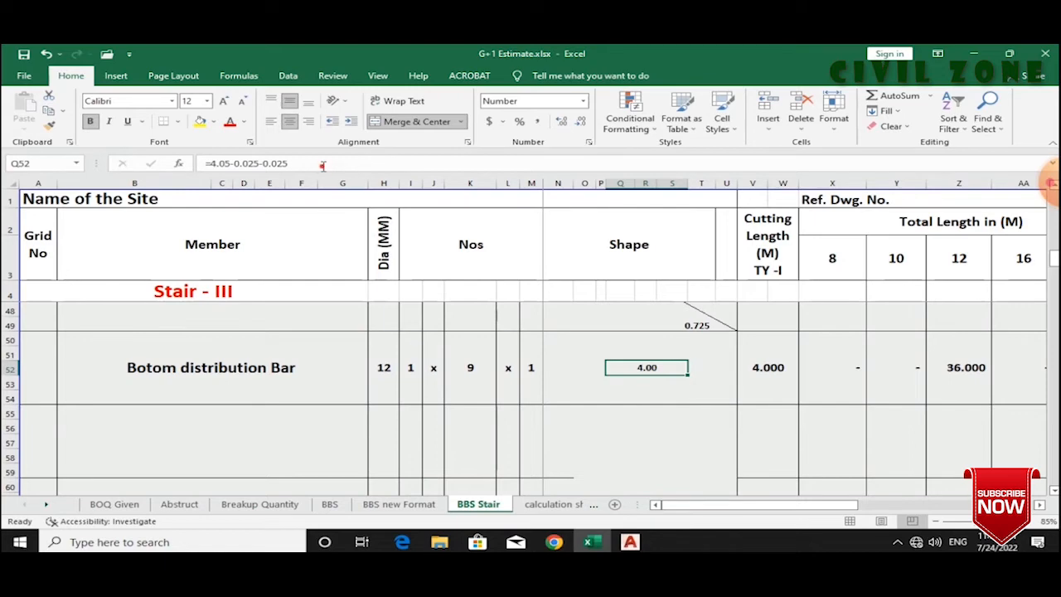
- In Excel, set the Botom distribution Bar shape length in Q52 to =4.05-0.025-0.025+0.1+0.1 and check its cutting length formula
{"action": "type", "text": "0"}
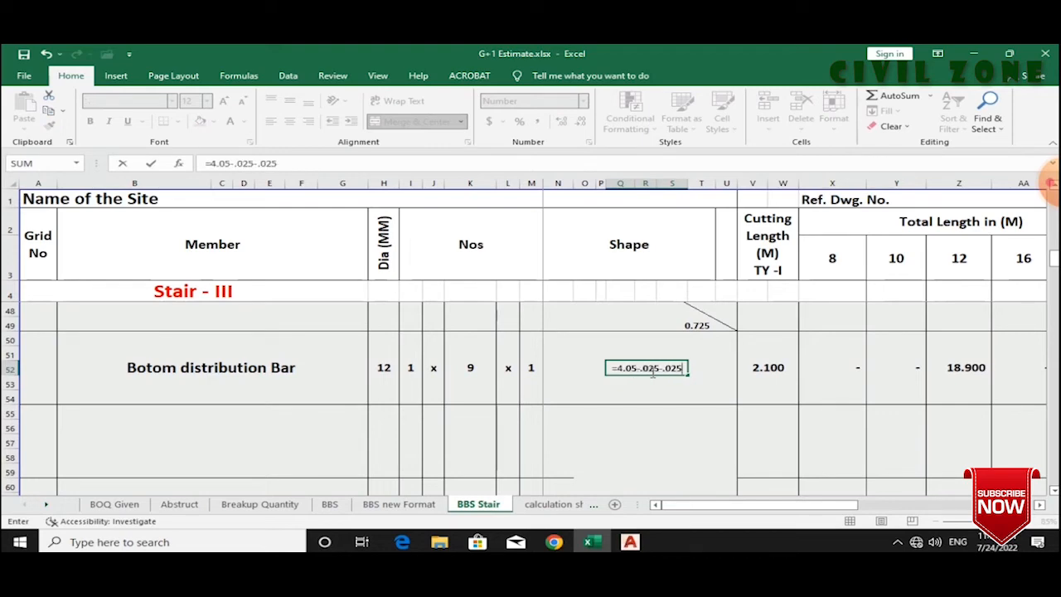
{"action": "key", "text": "Return"}
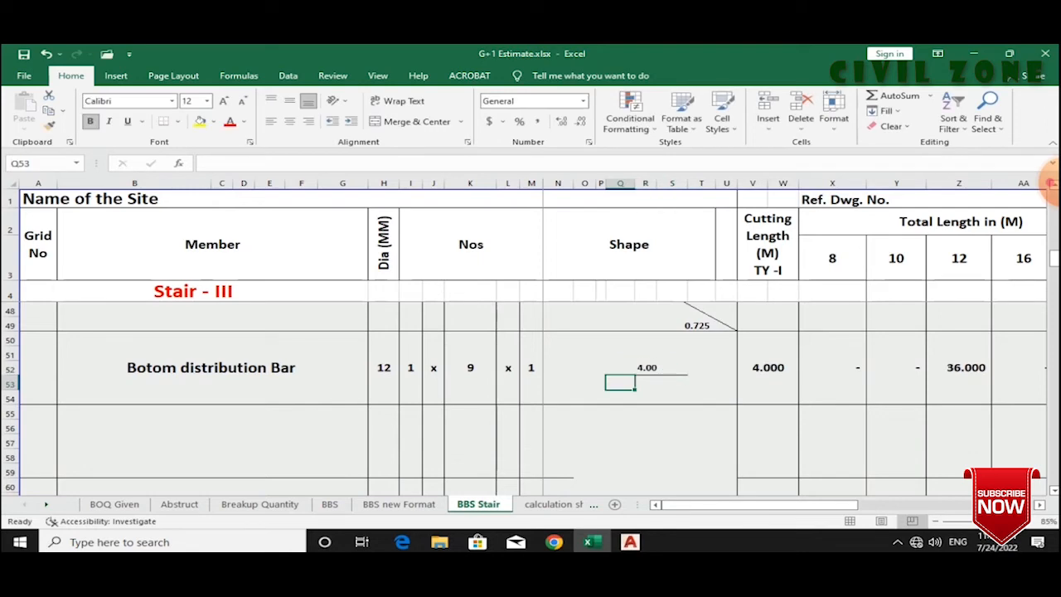
{"action": "left_click", "coordinate": [645, 368]}
{"action": "left_click", "coordinate": [324, 164]}
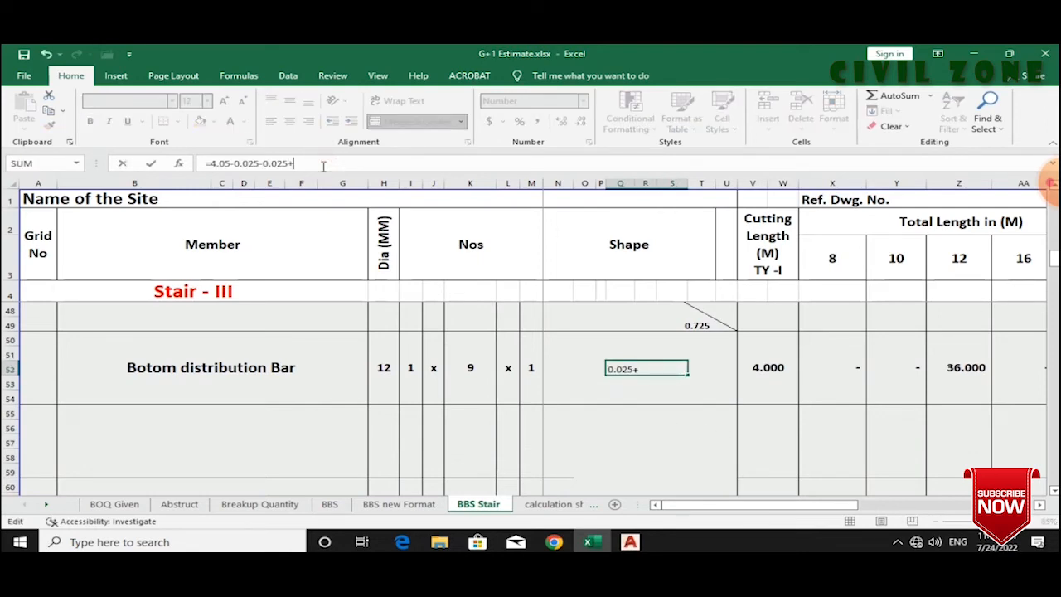
{"action": "type", "text": "+.1+.1"}
{"action": "key", "text": "Return"}
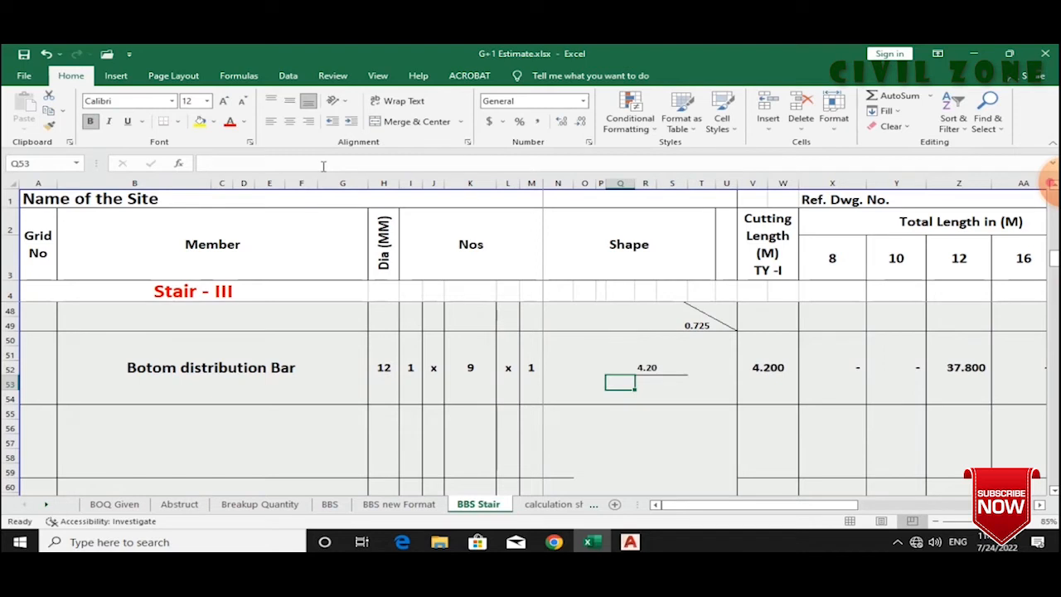
{"action": "left_click", "coordinate": [671, 368]}
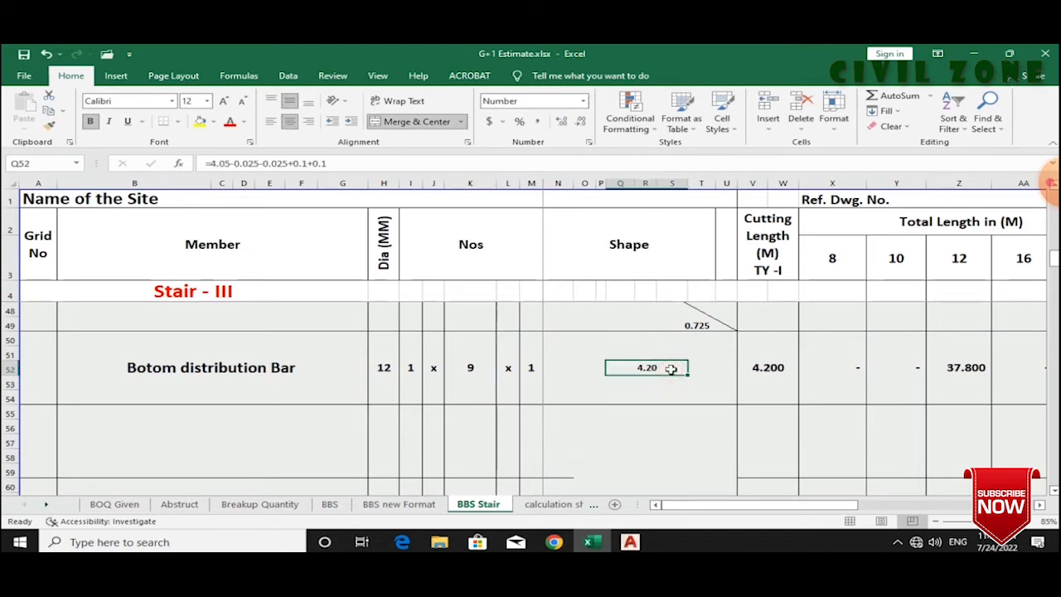
{"action": "left_click", "coordinate": [710, 369]}
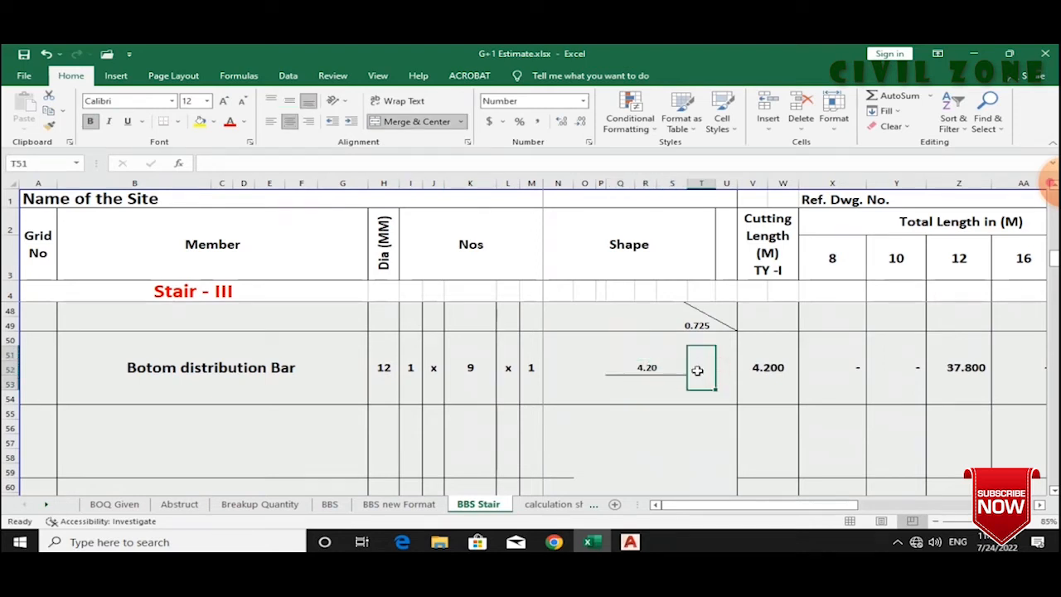
{"action": "left_click", "coordinate": [772, 381]}
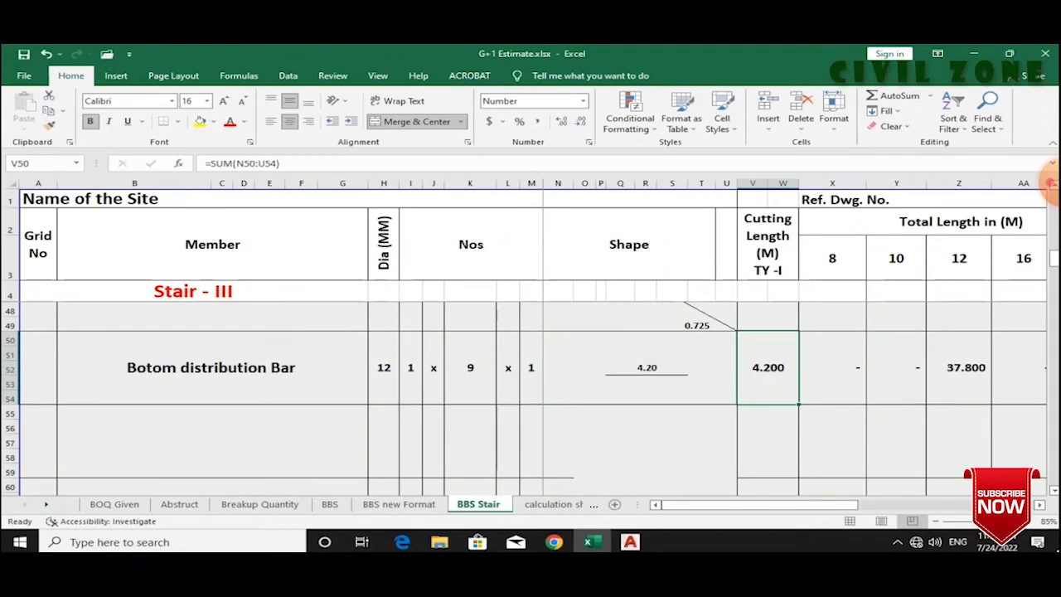
- Delete the blank rows 55 to 59 above the Top Distribution Bar entry and save the workbook
{"action": "left_click_drag", "start_coordinate": [546, 436], "coordinate": [724, 475]}
{"action": "left_click_drag", "start_coordinate": [8, 413], "coordinate": [8, 475]}
{"action": "left_click", "coordinate": [792, 106]}
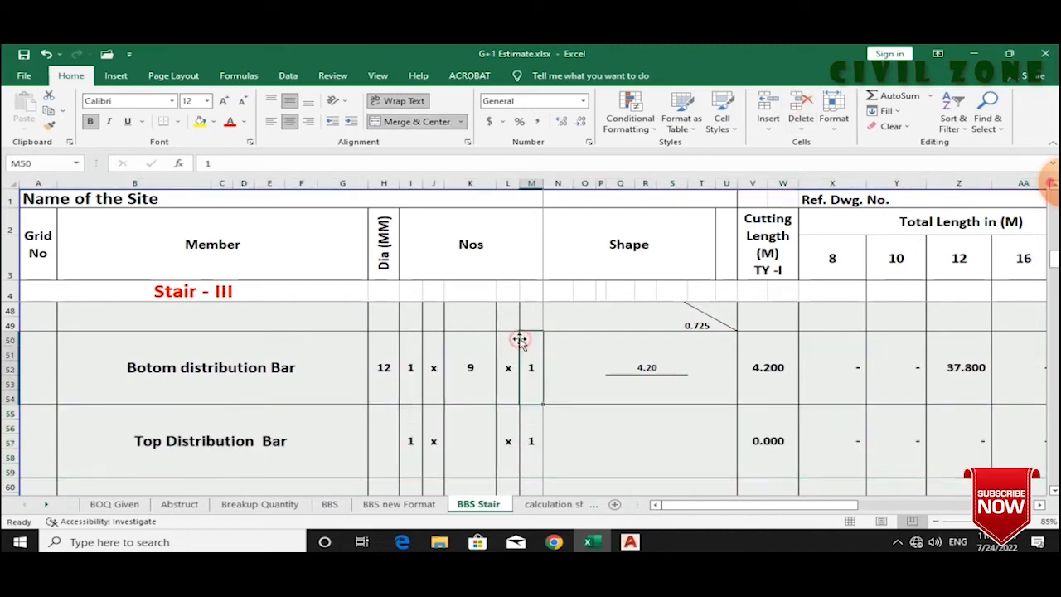
{"action": "left_click", "coordinate": [523, 372]}
{"action": "key", "text": "ctrl+s"}
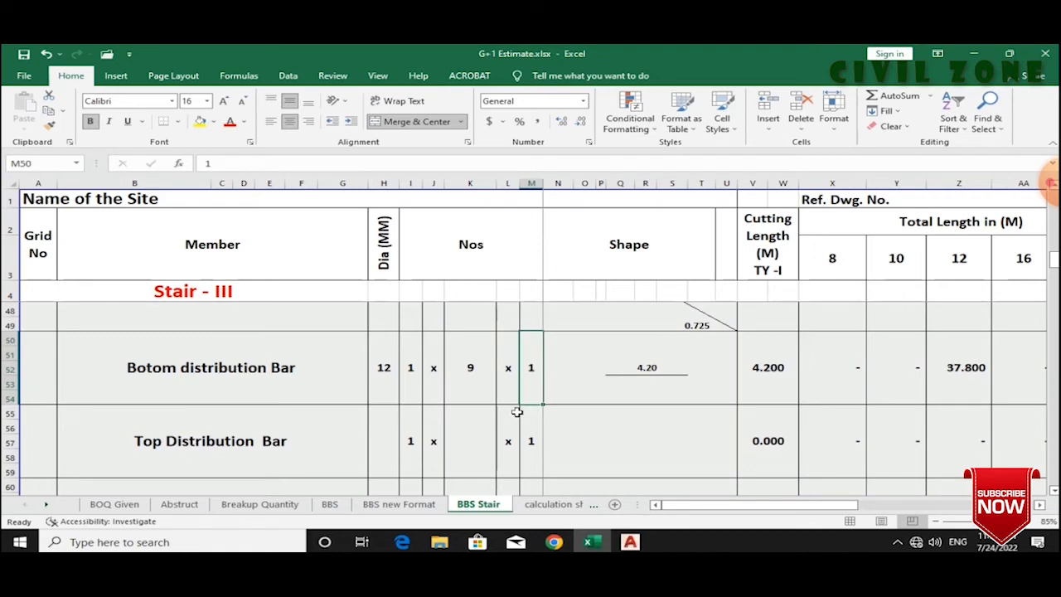
- Switch to AutoCAD and measure the 1st flight landing from the bar beside the half landing beam to the top bar at the bend, without placing a dimension
{"action": "left_click", "coordinate": [630, 541]}
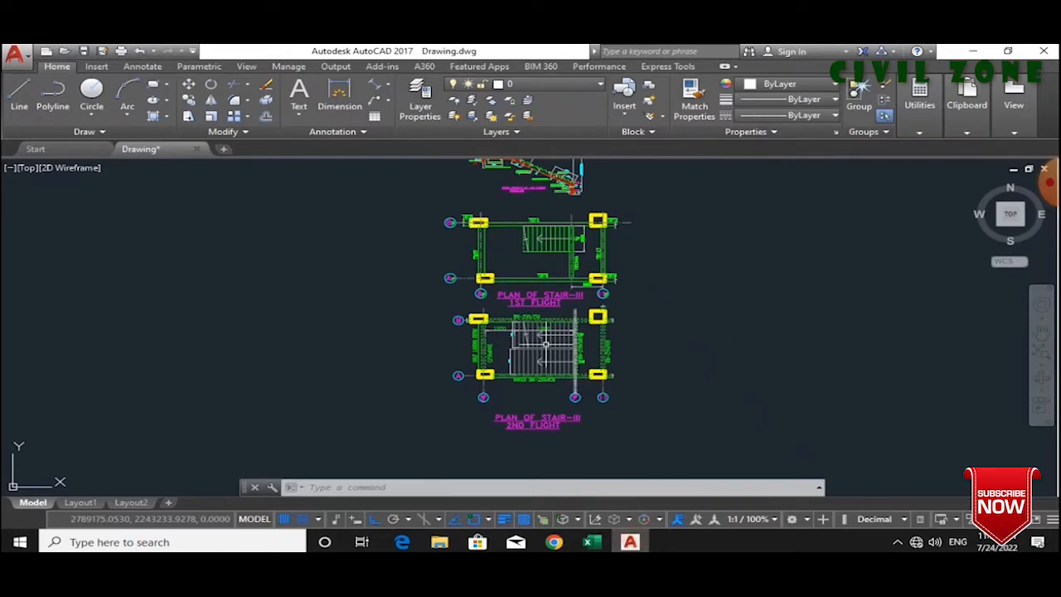
{"action": "scroll", "coordinate": [535, 348], "scroll_direction": "down", "scroll_amount": 4}
{"action": "scroll", "coordinate": [523, 288], "scroll_direction": "up", "scroll_amount": 8}
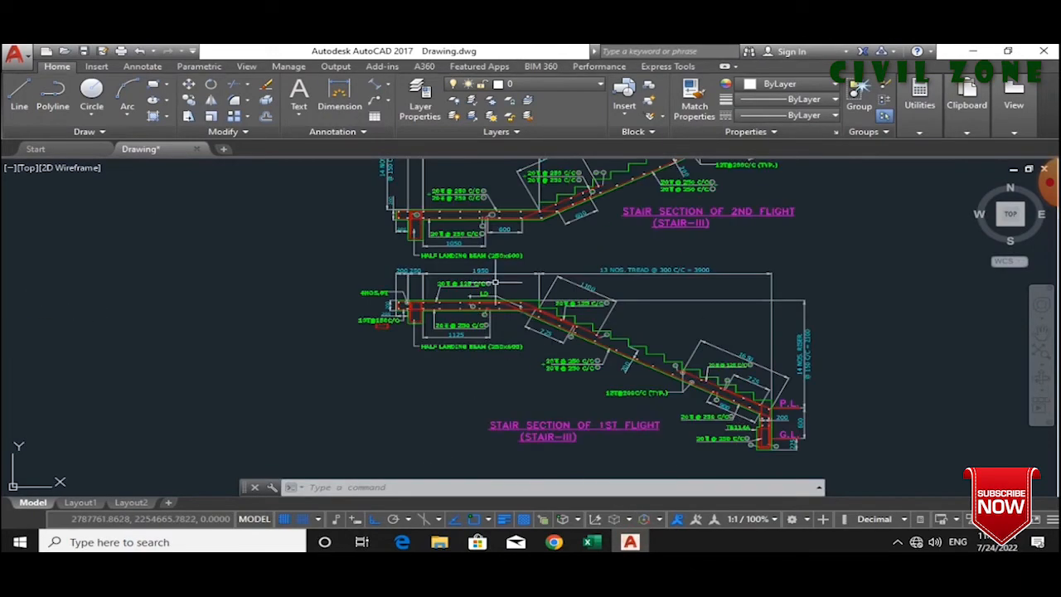
{"action": "scroll", "coordinate": [495, 283], "scroll_direction": "up", "scroll_amount": 6}
{"action": "scroll", "coordinate": [352, 362], "scroll_direction": "down", "scroll_amount": 2}
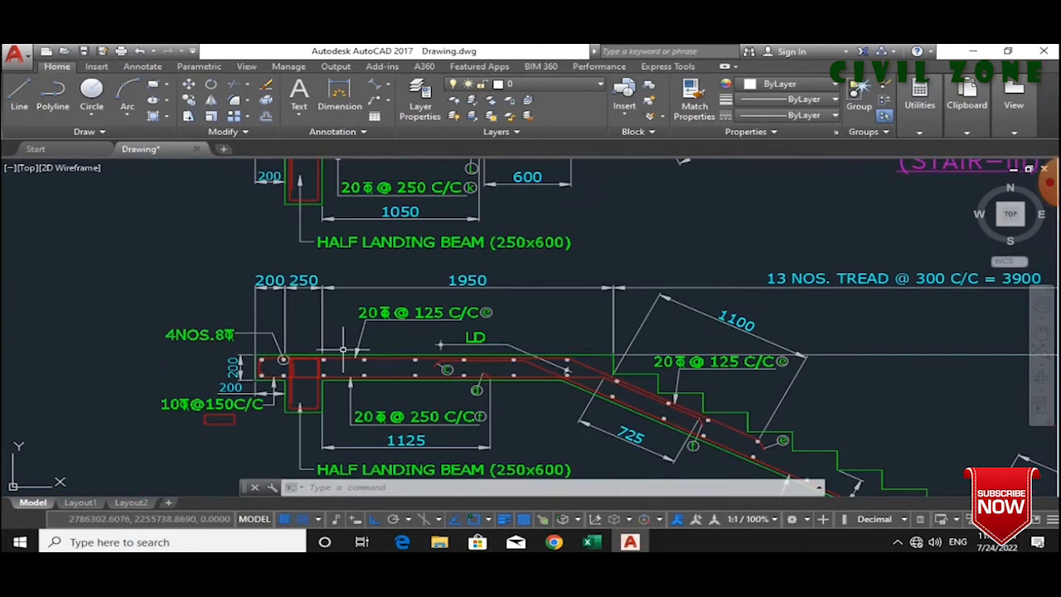
{"action": "scroll", "coordinate": [332, 357], "scroll_direction": "up", "scroll_amount": 2}
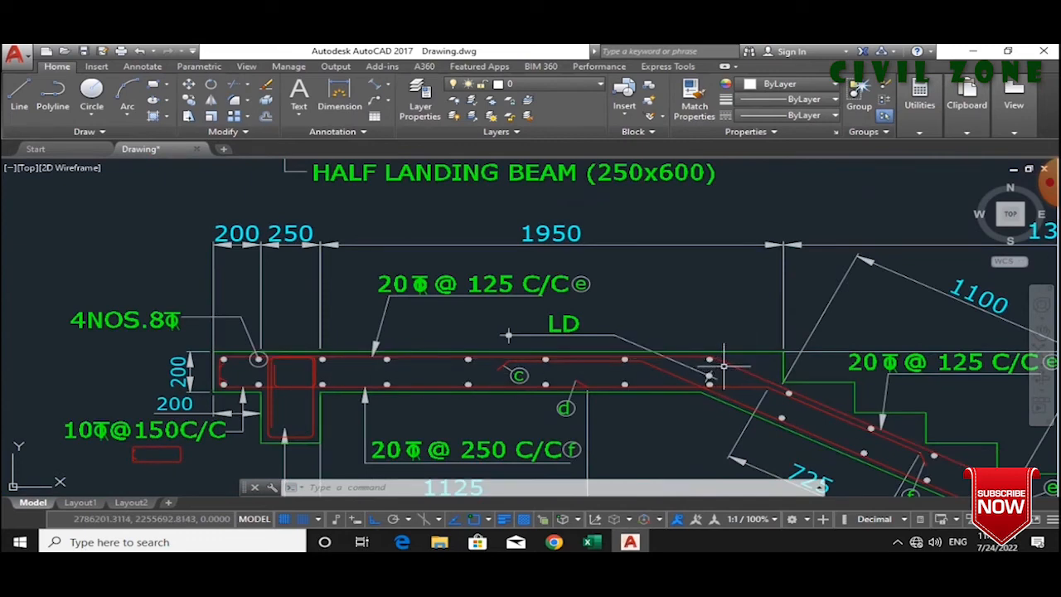
{"action": "left_click", "coordinate": [339, 98]}
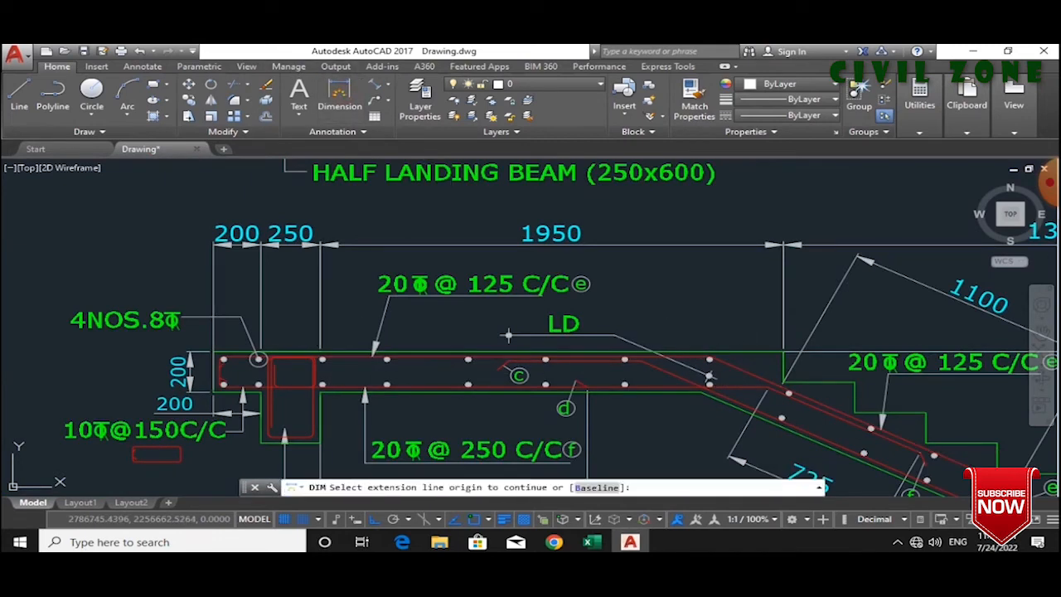
{"action": "left_click", "coordinate": [322, 383]}
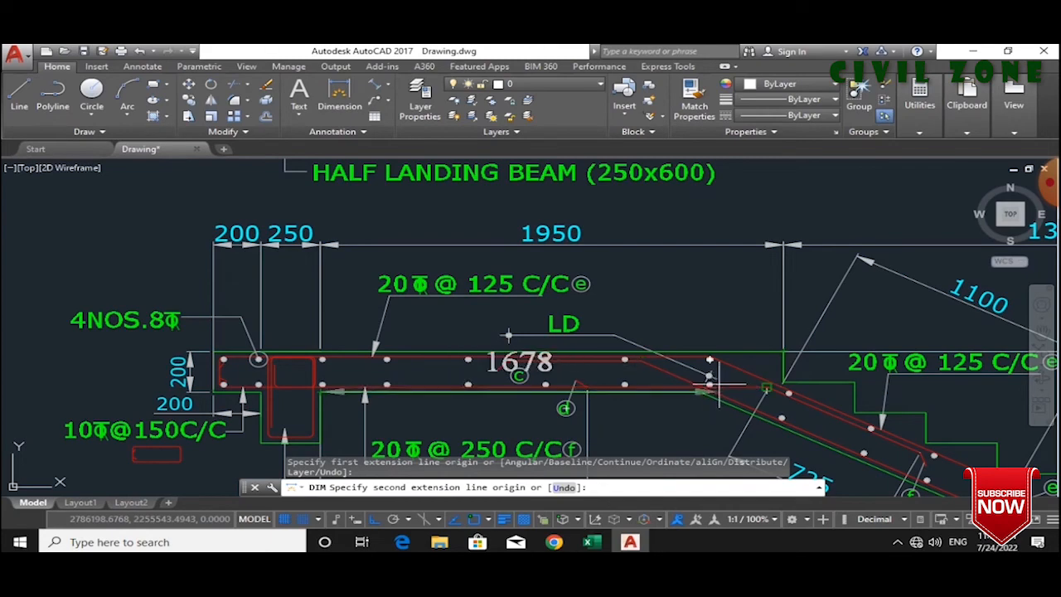
{"action": "left_click", "coordinate": [710, 359]}
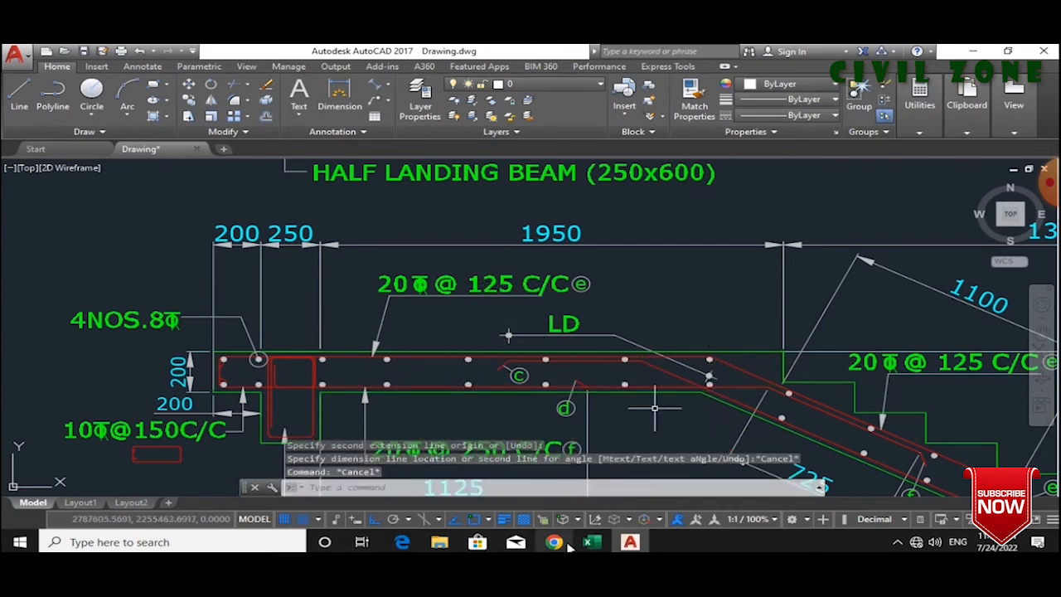
- Switch to Excel and set the Top Distribution Bar diameter to 12 and its bar count to =ROUND((1.604/0.2)+1,0), reusing the formula above
{"action": "left_click", "coordinate": [590, 542]}
{"action": "left_click", "coordinate": [473, 433]}
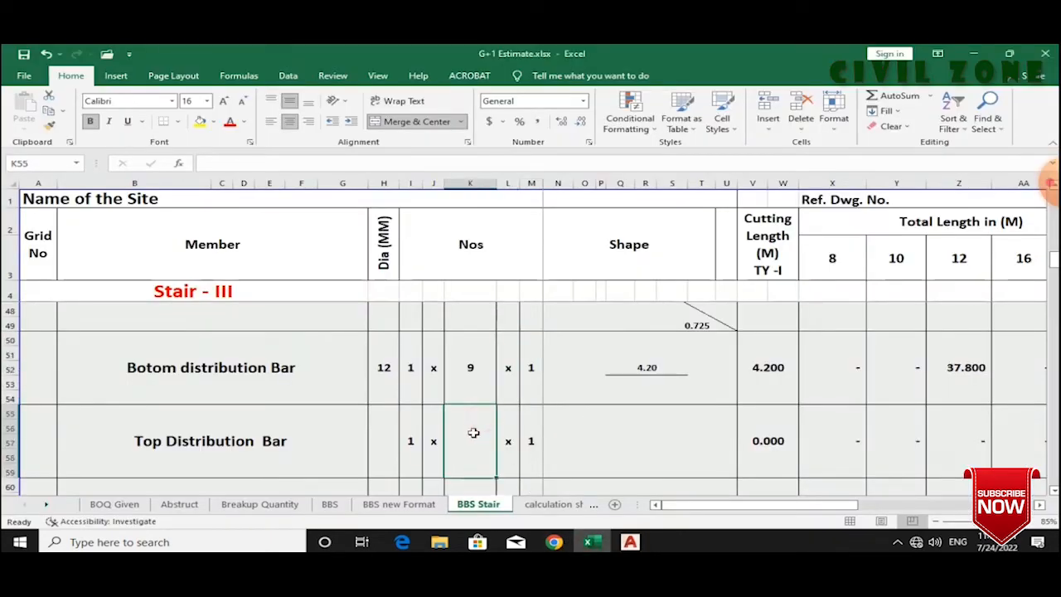
{"action": "left_click", "coordinate": [380, 425]}
{"action": "type", "text": "12"}
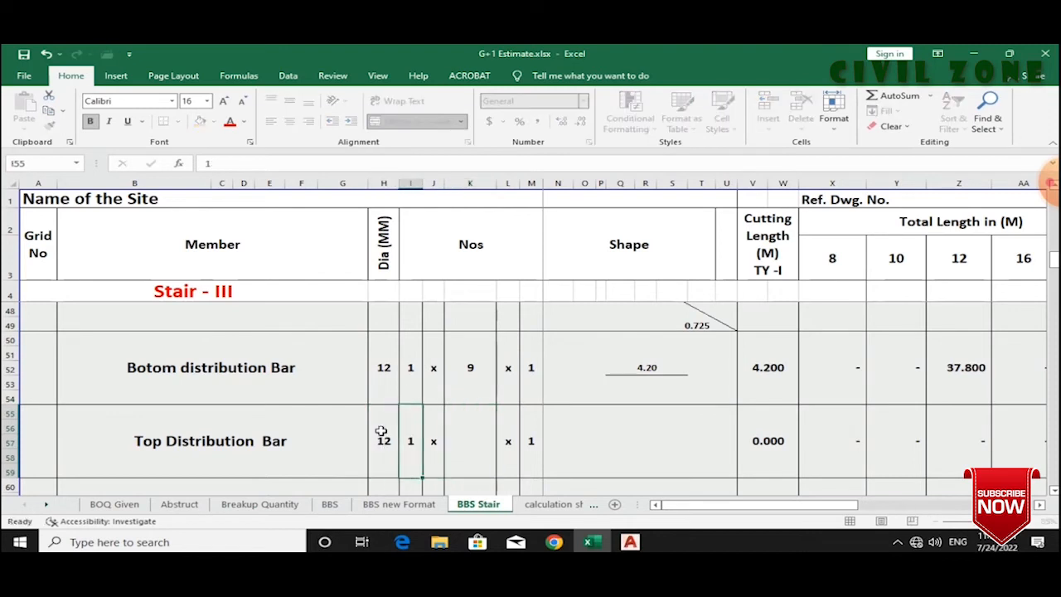
{"action": "left_click", "coordinate": [467, 406]}
{"action": "key", "text": "ctrl+c"}
{"action": "left_click", "coordinate": [458, 429]}
{"action": "key", "text": "Return"}
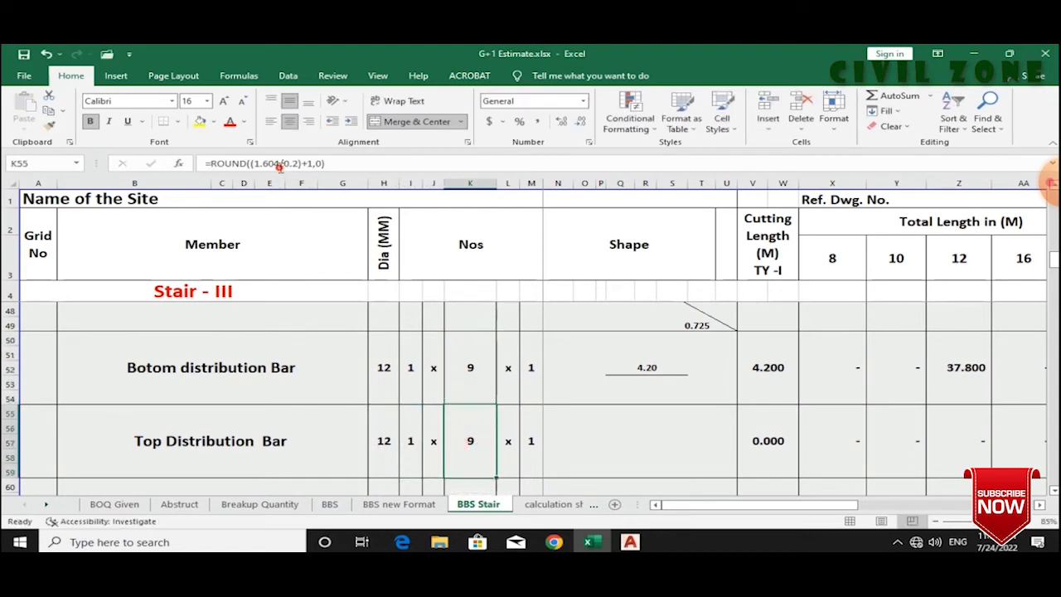
- Check the Top Distribution Bar's count formula and copy the 4.20 shape length from Q52 into Q57
{"action": "left_click", "coordinate": [279, 166]}
{"action": "key", "text": "Tab"}
{"action": "key", "text": "Tab"}
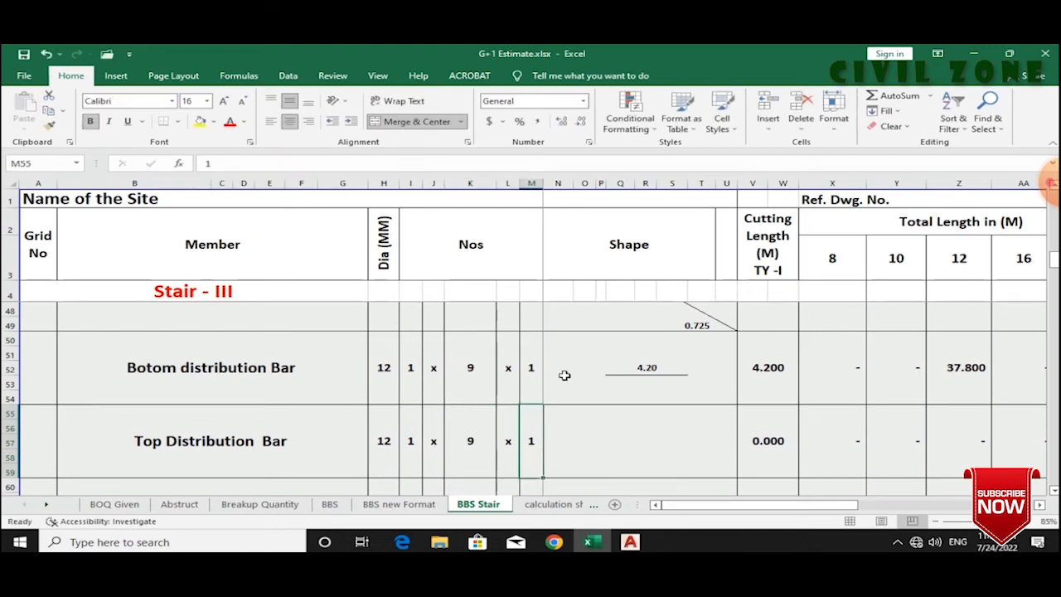
{"action": "left_click", "coordinate": [613, 373]}
{"action": "key", "text": "ctrl+c"}
{"action": "left_click", "coordinate": [568, 434]}
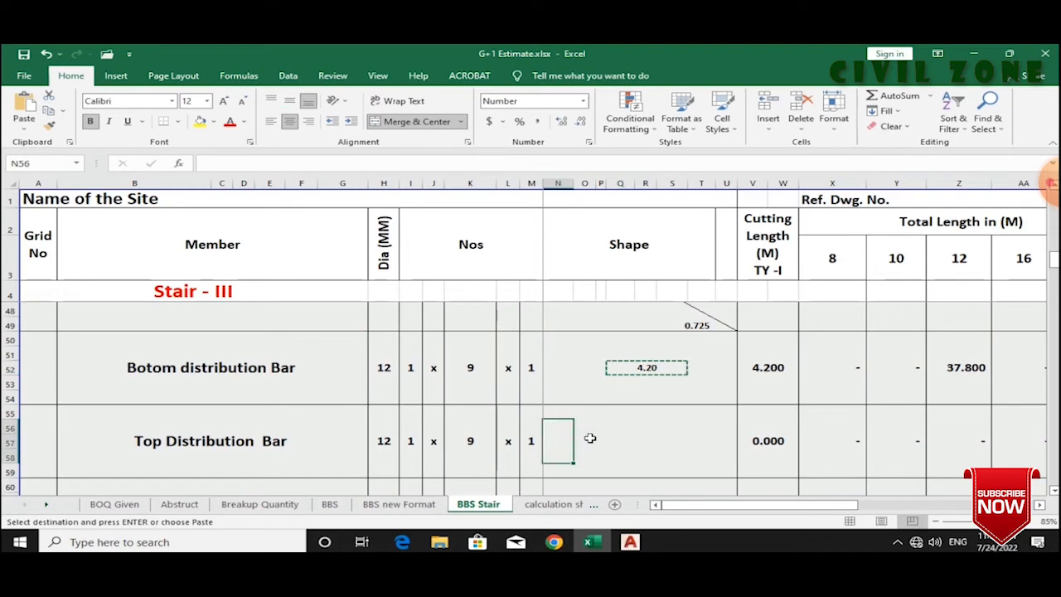
{"action": "left_click", "coordinate": [588, 439]}
{"action": "key", "text": "ctrl+v"}
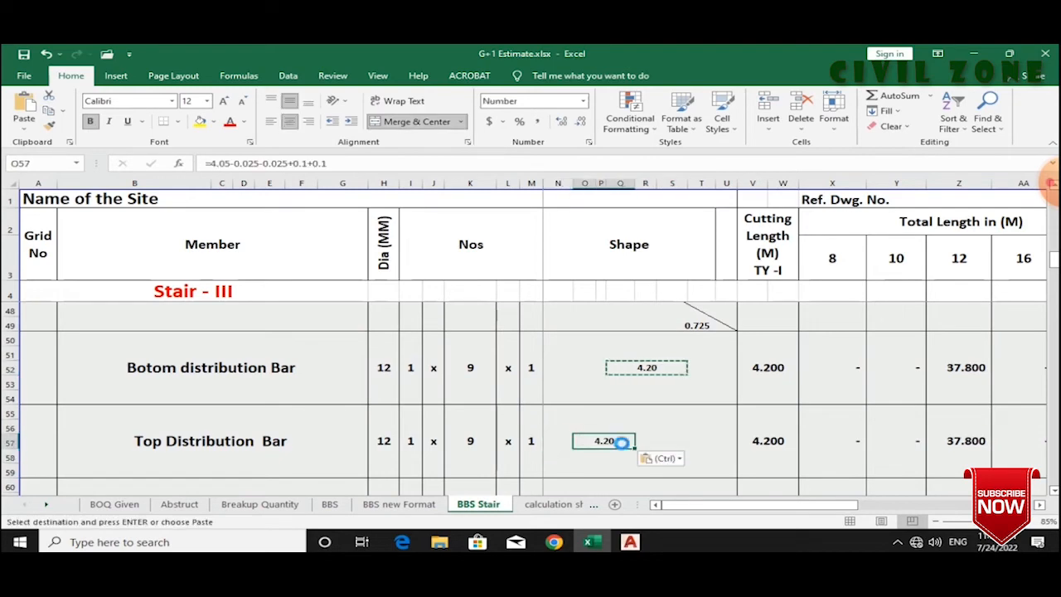
{"action": "key", "text": "ctrl+z"}
{"action": "left_click", "coordinate": [620, 441]}
{"action": "key", "text": "ctrl+v"}
{"action": "key", "text": "Escape"}
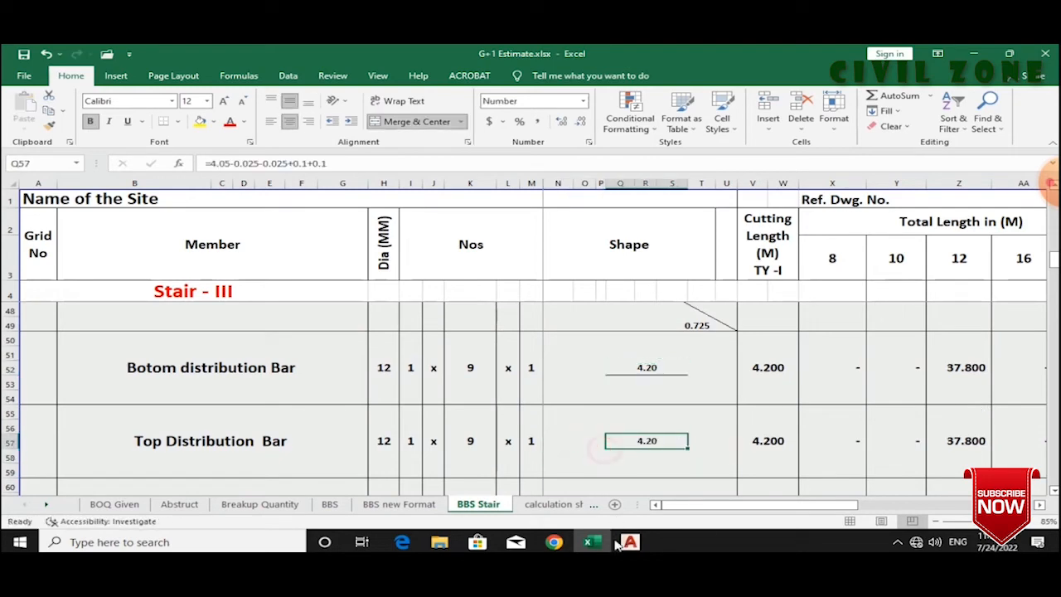
- Switch to AutoCAD and examine the top bars and the dimensions along the 1st flight's landing and upper slope
{"action": "left_click", "coordinate": [630, 543]}
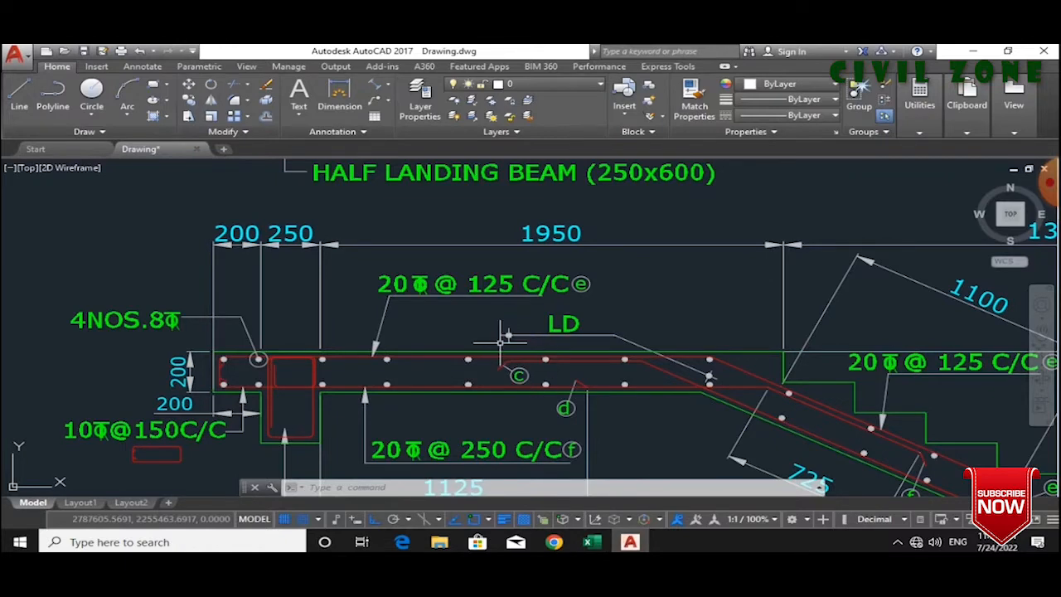
{"action": "scroll", "coordinate": [501, 339], "scroll_direction": "down", "scroll_amount": 2}
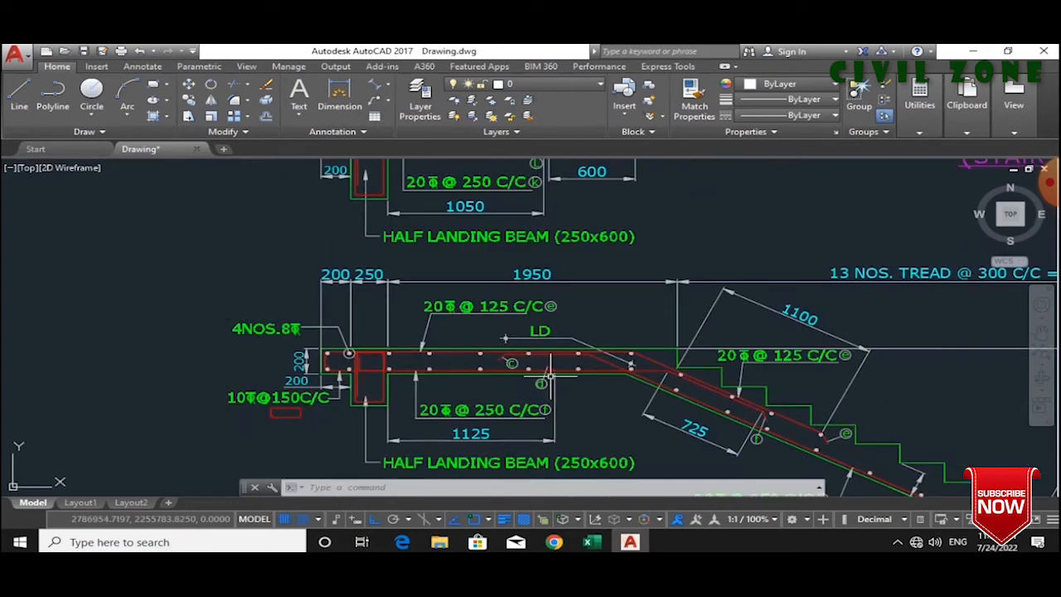
{"action": "scroll", "coordinate": [549, 377], "scroll_direction": "up", "scroll_amount": 1}
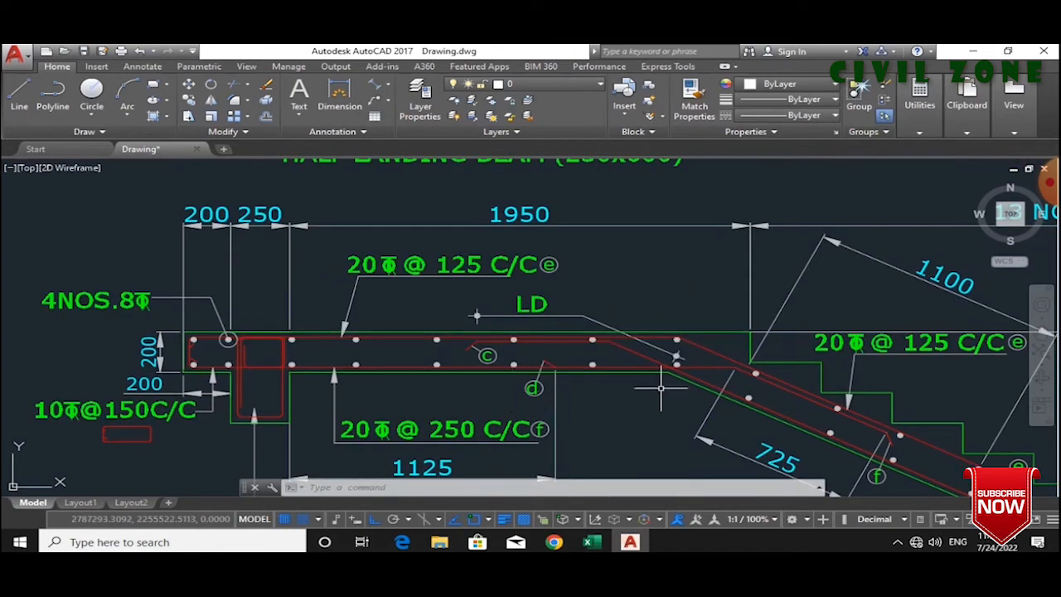
{"action": "scroll", "coordinate": [590, 405], "scroll_direction": "down", "scroll_amount": 1}
{"action": "scroll", "coordinate": [646, 372], "scroll_direction": "up", "scroll_amount": 1}
{"action": "scroll", "coordinate": [646, 372], "scroll_direction": "down", "scroll_amount": 1}
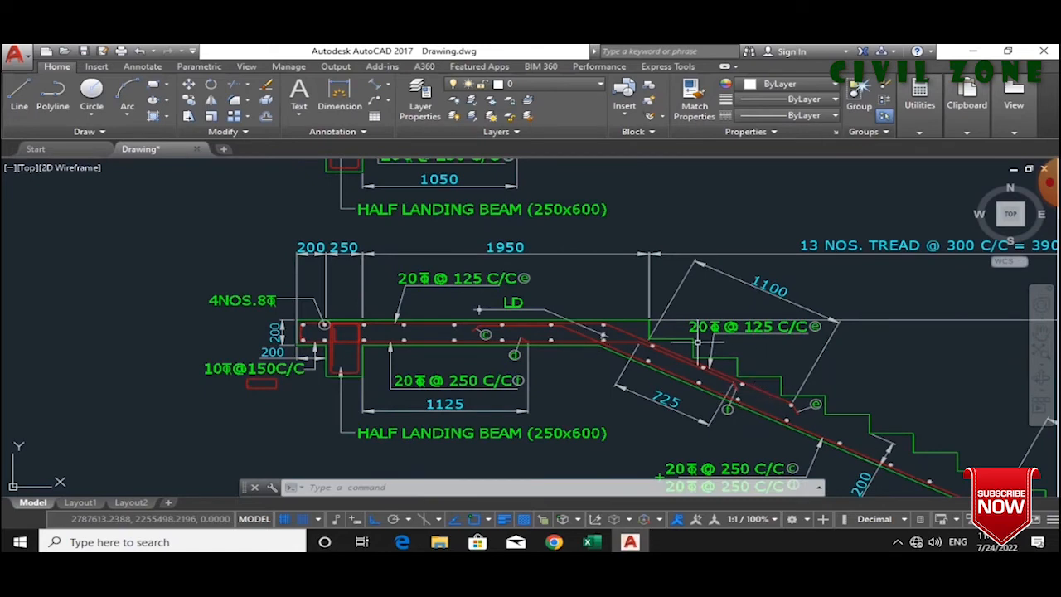
- Switch to Excel, set the second Top Distribution Bar's diameter to 12, and copy the bar count formula above into K60
{"action": "left_click", "coordinate": [592, 542]}
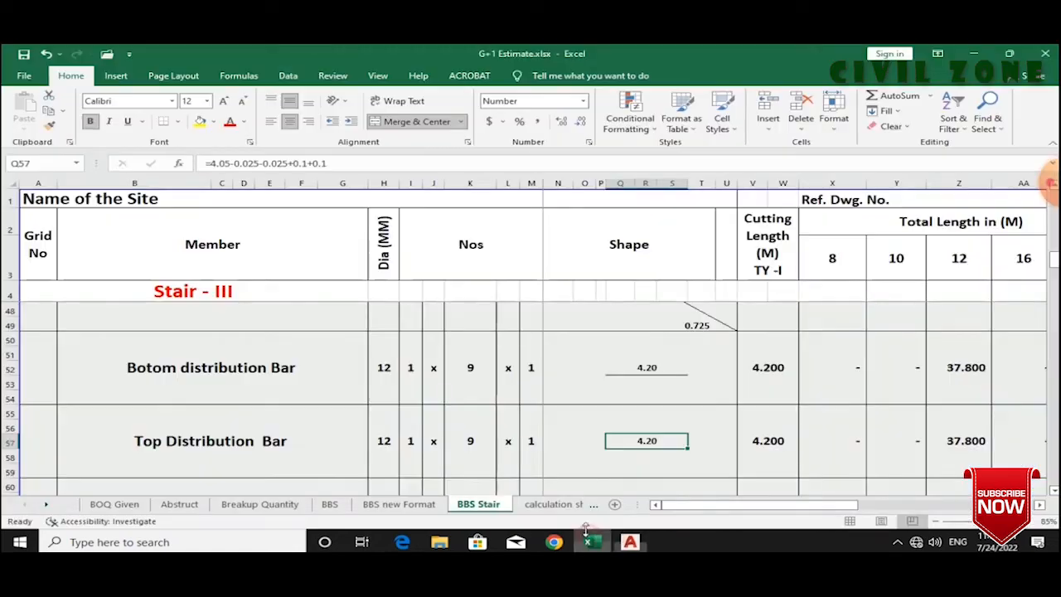
{"action": "scroll", "coordinate": [493, 422], "scroll_direction": "down", "scroll_amount": 2}
{"action": "left_click", "coordinate": [384, 412]}
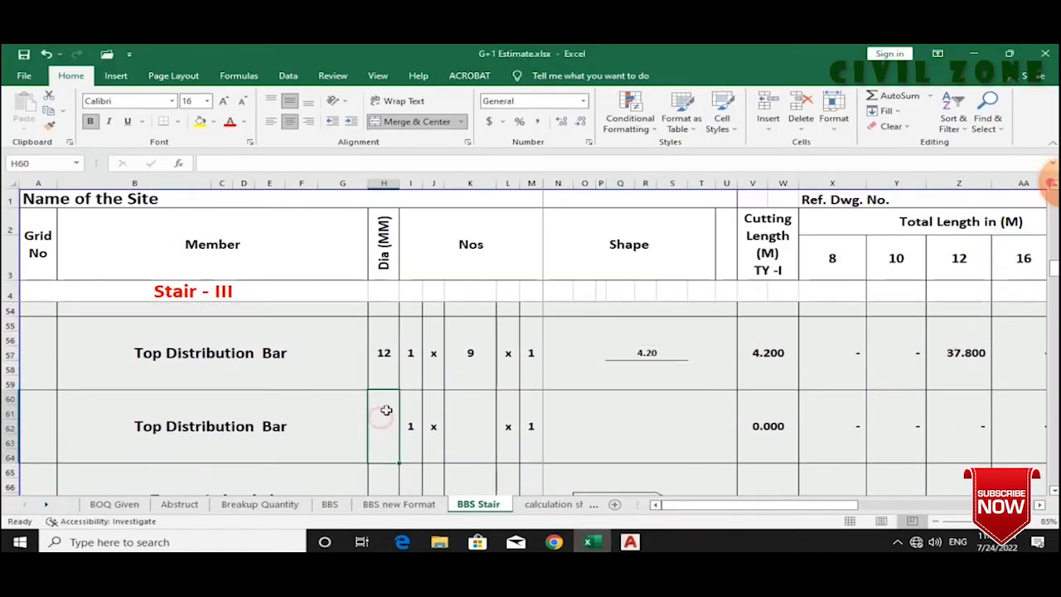
{"action": "type", "text": "12"}
{"action": "left_click", "coordinate": [455, 412]}
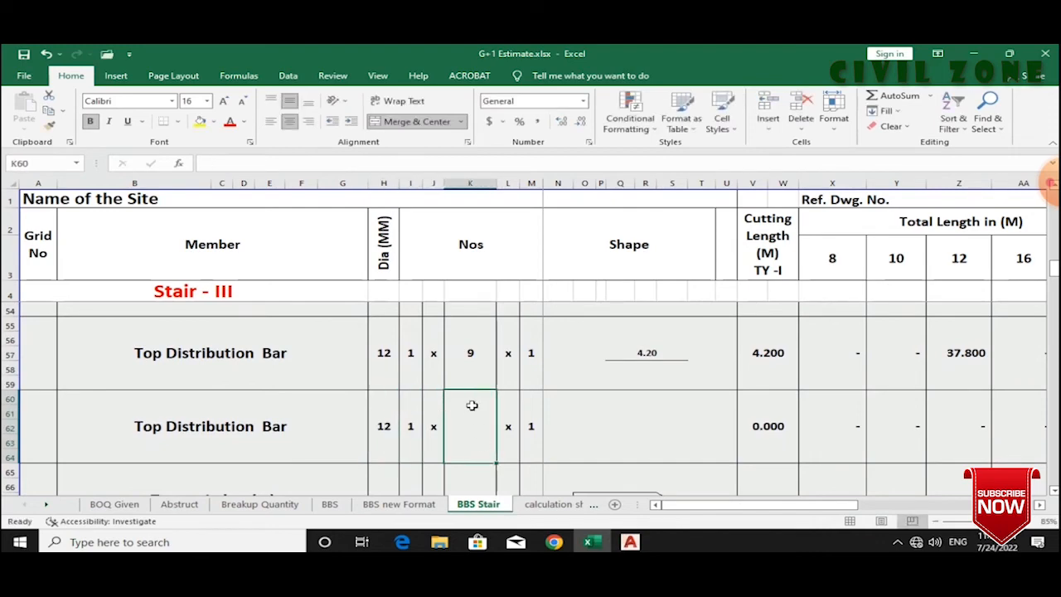
{"action": "left_click", "coordinate": [470, 372]}
{"action": "key", "text": "ctrl+c"}
{"action": "left_click", "coordinate": [462, 423]}
{"action": "key", "text": "ctrl+v"}
{"action": "key", "text": "Escape"}
- Check the 1100 dimension in the AutoCAD section and change the Excel bar count in K60 to =ROUND((1.1/0.2)+1,0)
{"action": "left_click", "coordinate": [629, 541]}
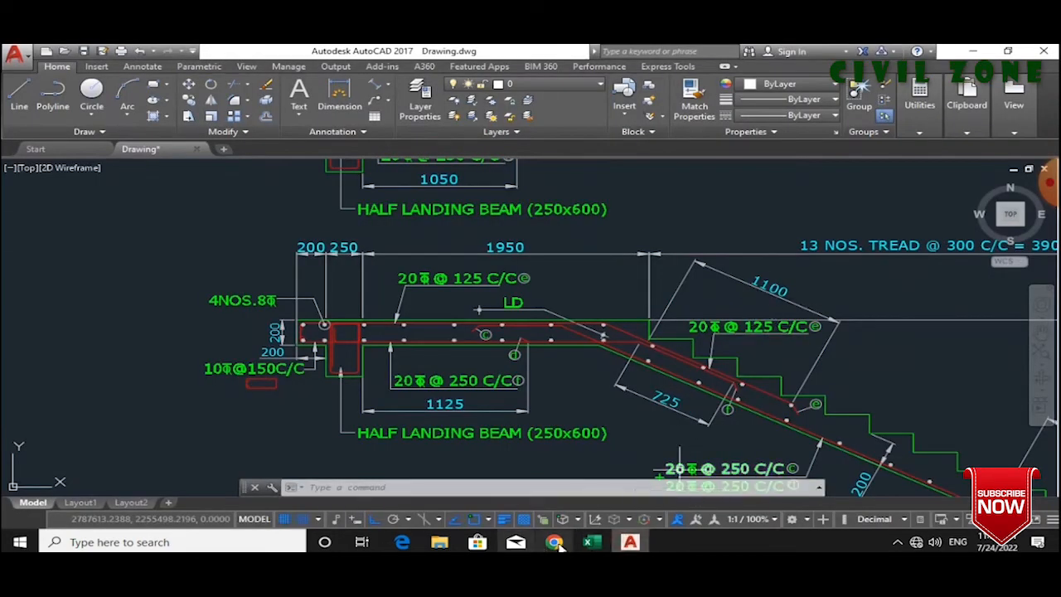
{"action": "left_click", "coordinate": [584, 543]}
{"action": "left_click", "coordinate": [275, 163]}
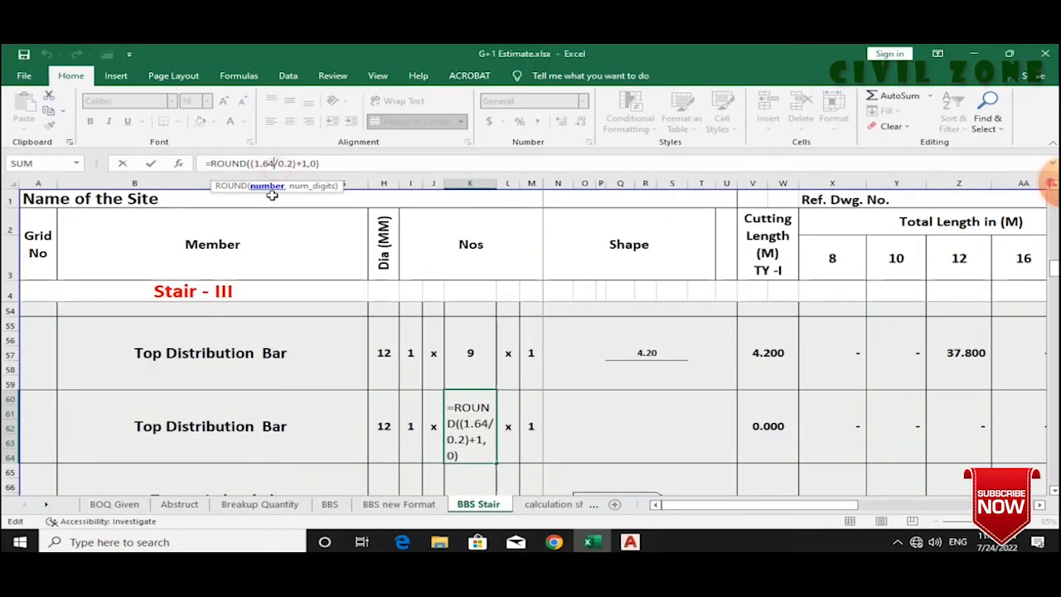
{"action": "key", "text": "Tab"}
{"action": "left_click", "coordinate": [465, 423]}
{"action": "mouse_move", "coordinate": [630, 541]}
{"action": "left_click", "coordinate": [682, 443]}
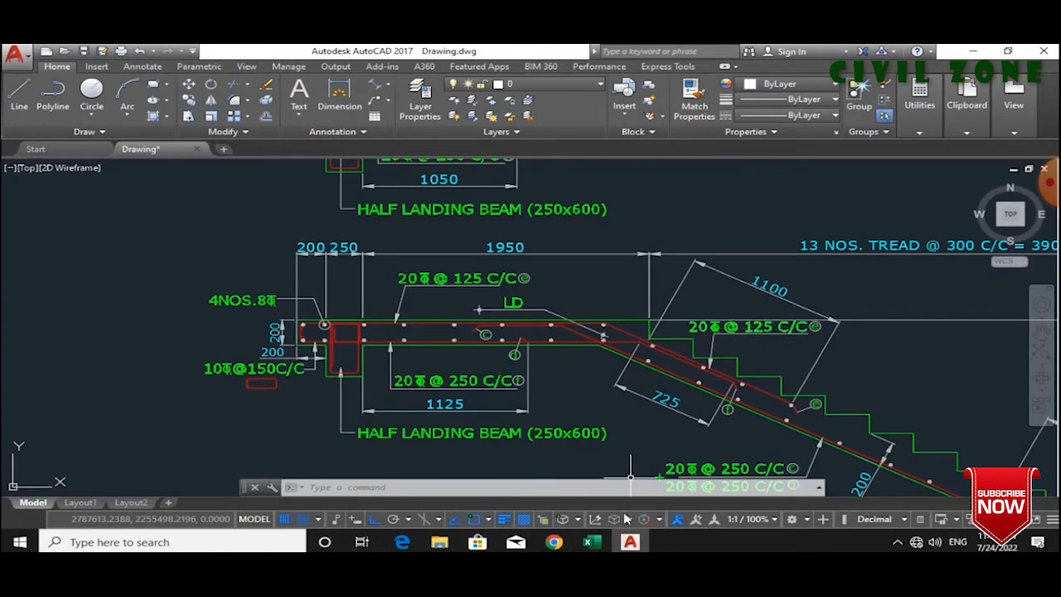
{"action": "mouse_move", "coordinate": [591, 541]}
{"action": "left_click", "coordinate": [537, 428]}
{"action": "mouse_move", "coordinate": [630, 541]}
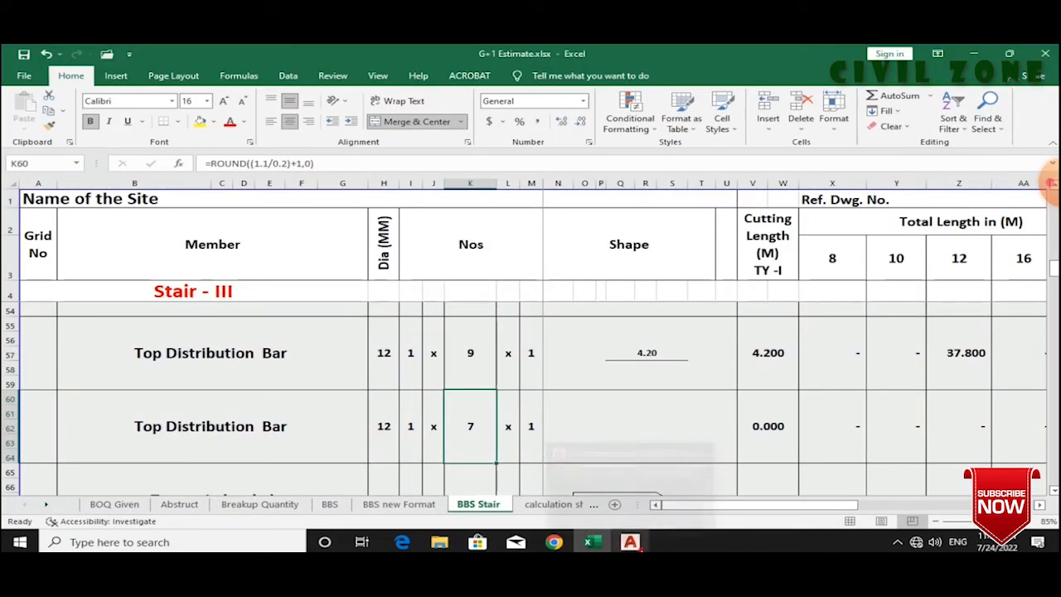
{"action": "left_click", "coordinate": [655, 494]}
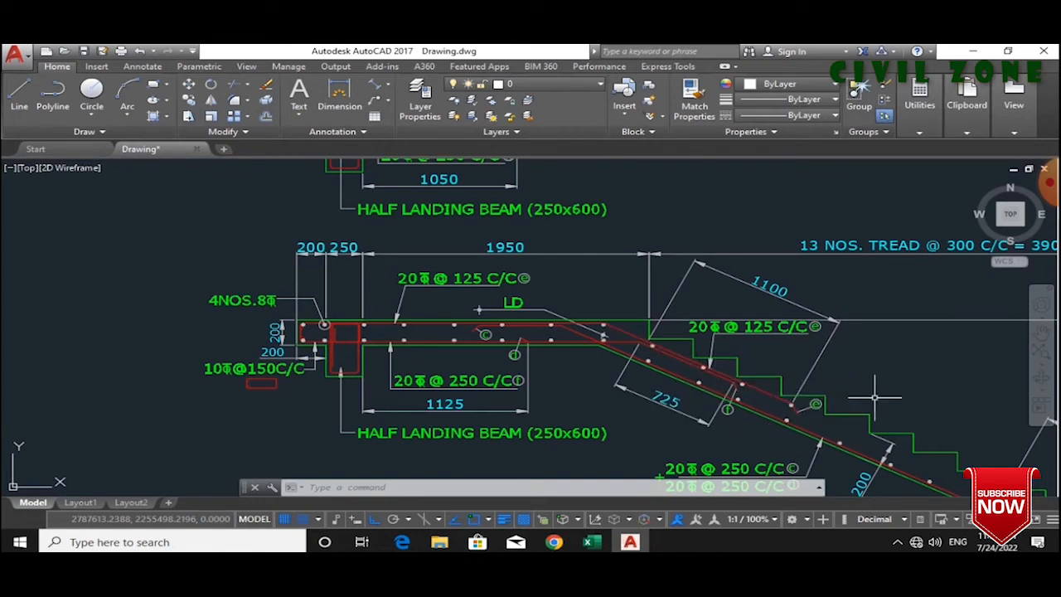
{"action": "left_click", "coordinate": [630, 544]}
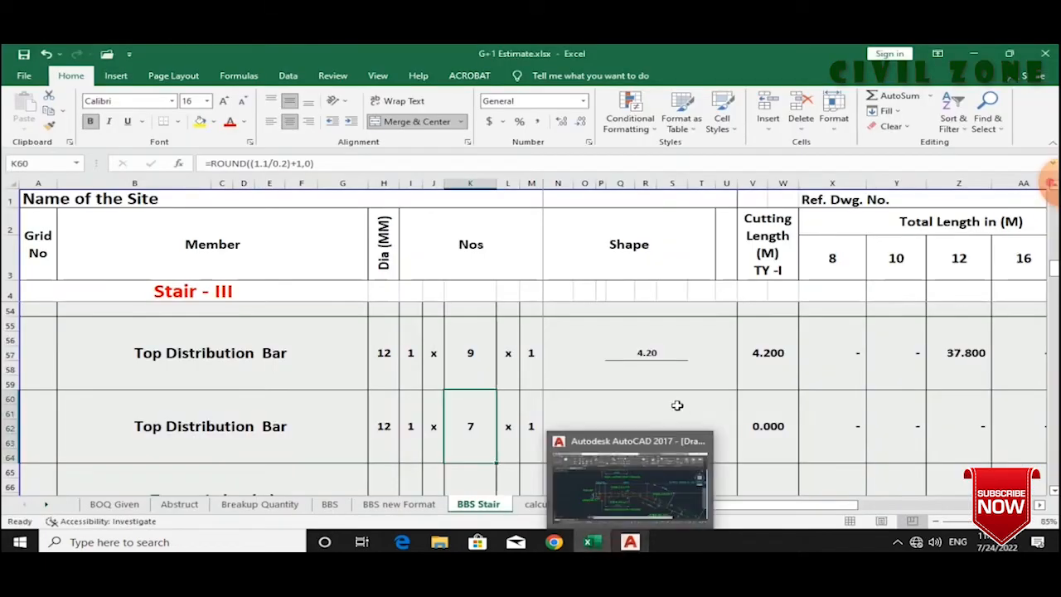
- Copy the shape length from Q57 into Q62 of the second Top Distribution Bar
{"action": "left_click", "coordinate": [635, 356]}
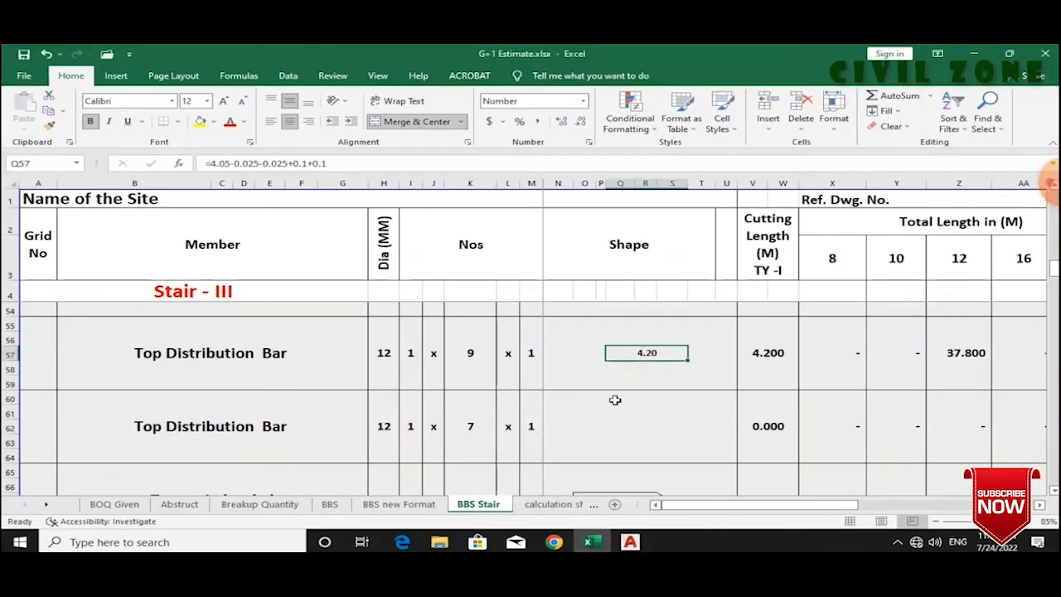
{"action": "left_click", "coordinate": [603, 425]}
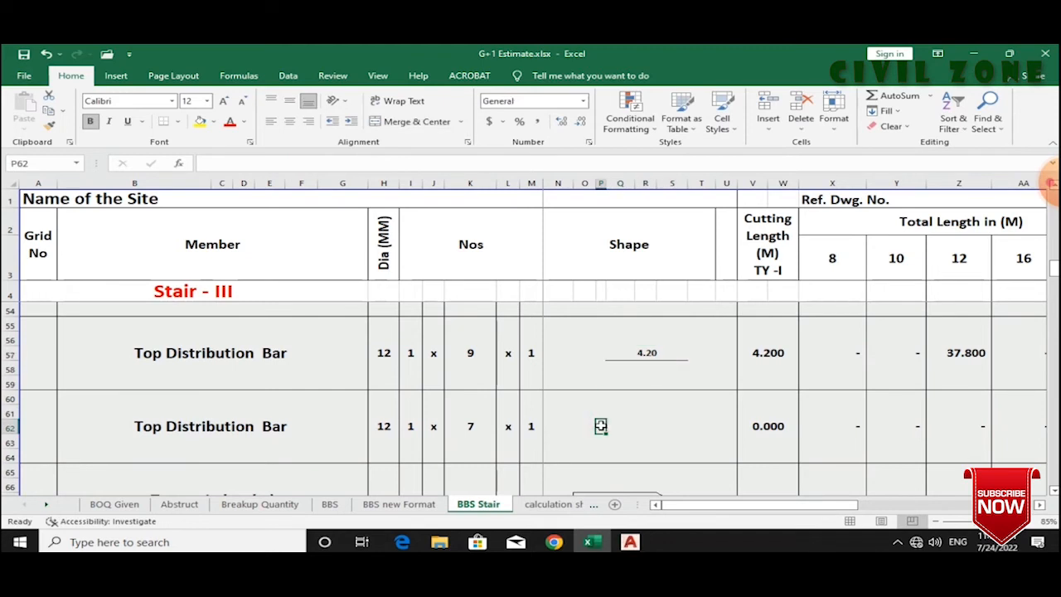
{"action": "left_click", "coordinate": [632, 352]}
{"action": "key", "text": "ctrl+c"}
{"action": "left_click", "coordinate": [617, 422]}
{"action": "key", "text": "ctrl+v"}
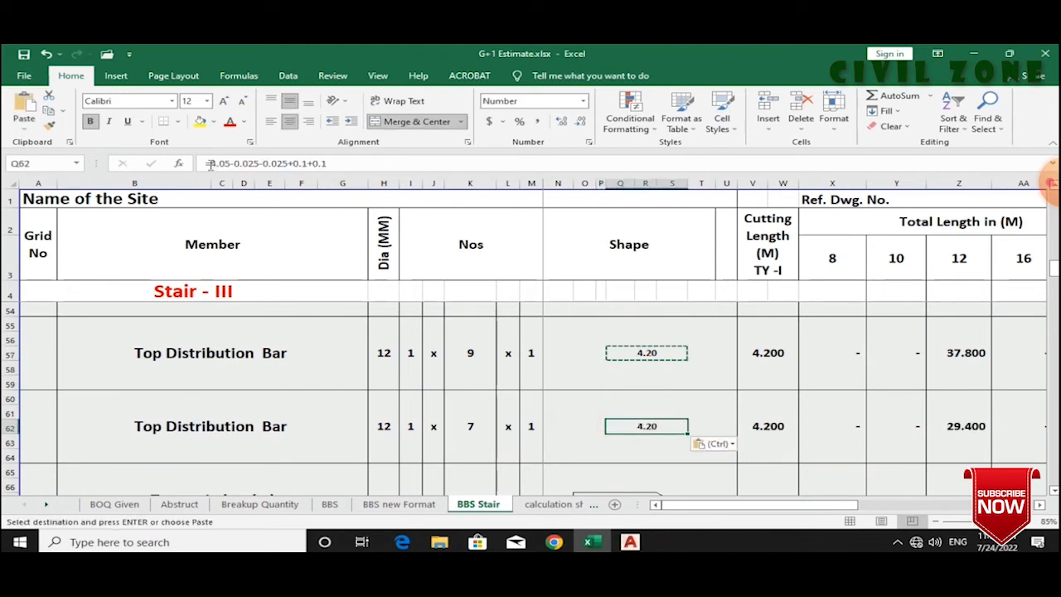
- Change the shape length in Q62 to =2-0.025-0.025+0.1+0.1 and check the bar's cutting length formula
{"action": "left_click", "coordinate": [211, 164]}
{"action": "key", "text": "Delete"}
{"action": "key", "text": "Delete"}
{"action": "key", "text": "Delete"}
{"action": "key", "text": "Delete"}
{"action": "type", "text": "2"}
{"action": "key", "text": "Return"}
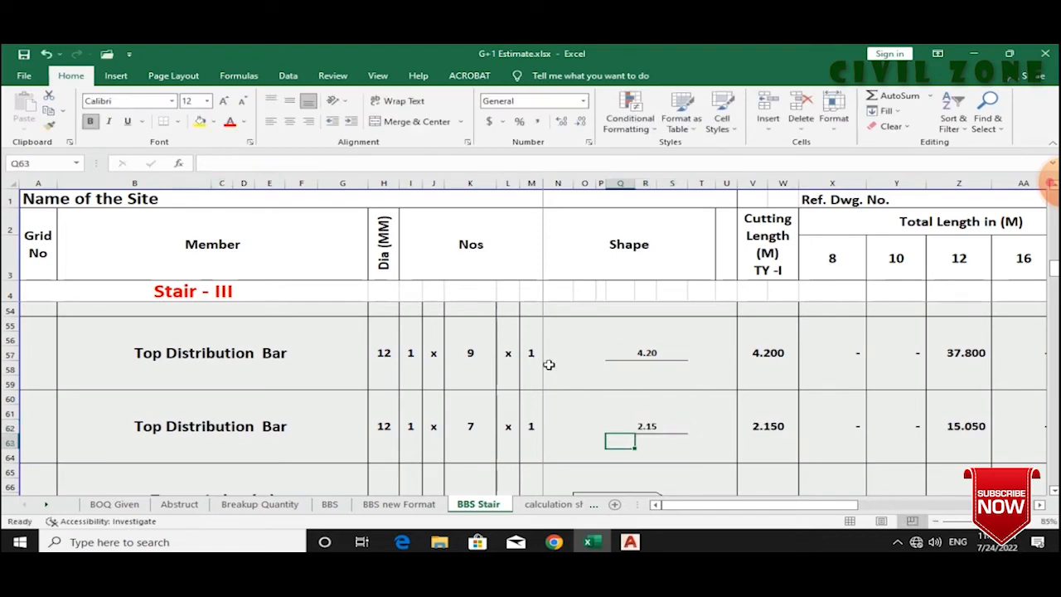
{"action": "left_click", "coordinate": [641, 428]}
{"action": "left_click", "coordinate": [758, 434]}
- Switch to AutoCAD and examine the Stair-III flight sections and plans around the landing
{"action": "mouse_move", "coordinate": [620, 551]}
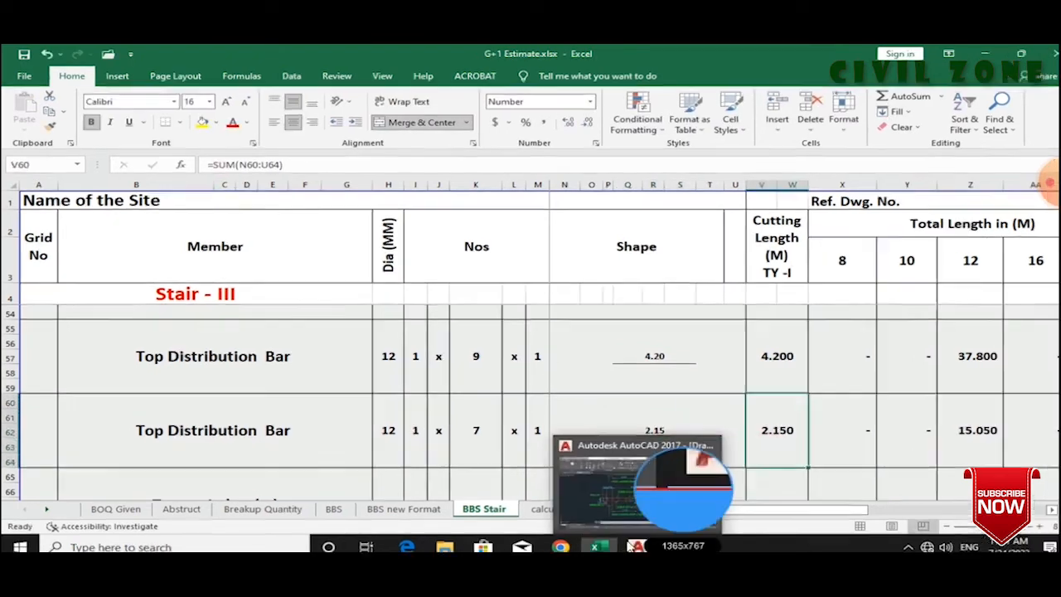
{"action": "left_click", "coordinate": [655, 492]}
{"action": "scroll", "coordinate": [681, 344], "scroll_direction": "down", "scroll_amount": 2}
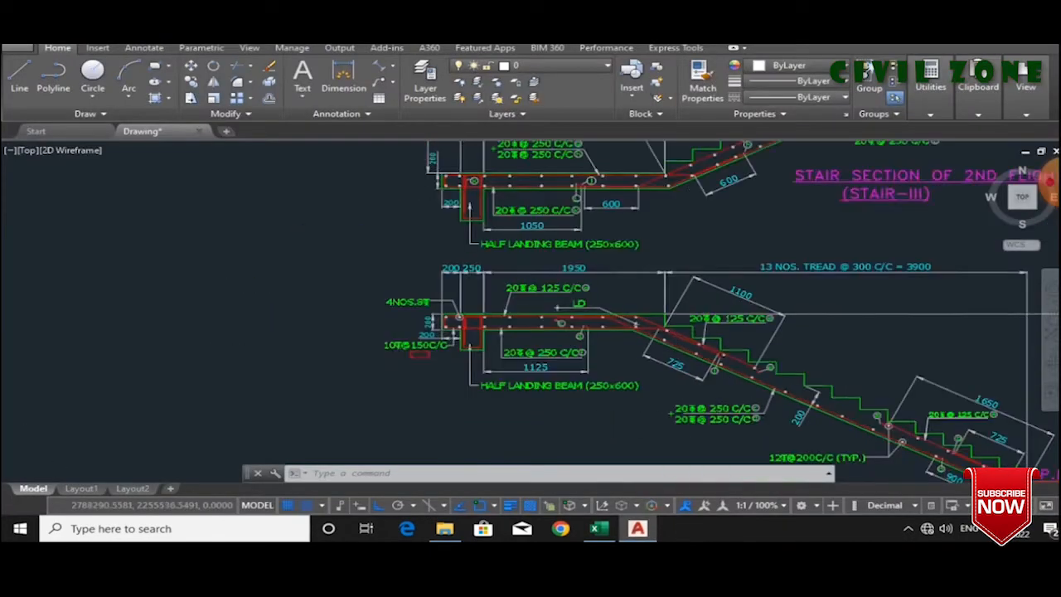
{"action": "scroll", "coordinate": [676, 338], "scroll_direction": "down", "scroll_amount": 2}
{"action": "scroll", "coordinate": [676, 338], "scroll_direction": "up", "scroll_amount": 6}
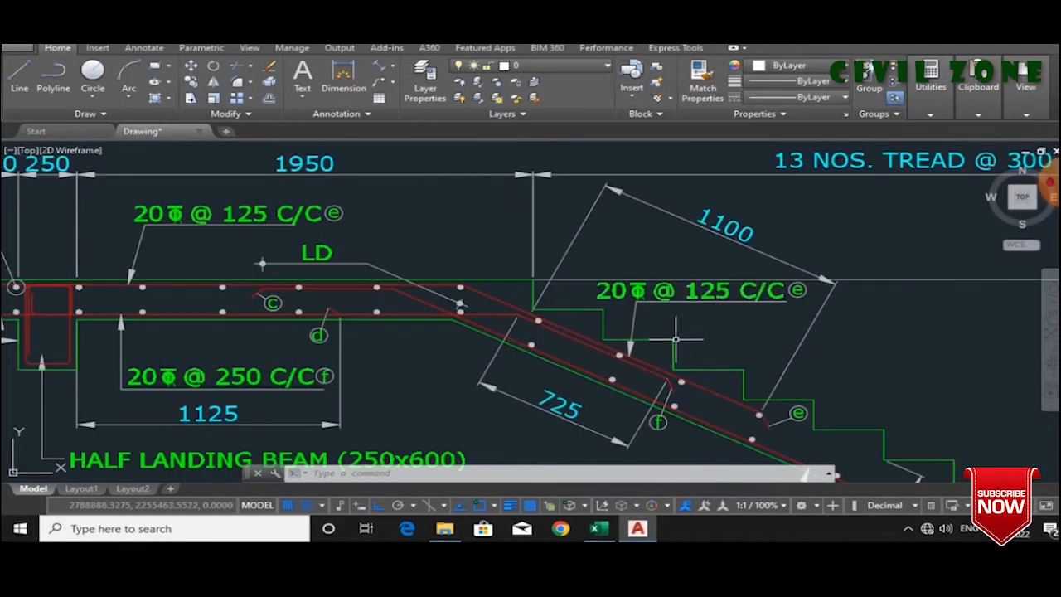
{"action": "scroll", "coordinate": [675, 338], "scroll_direction": "down", "scroll_amount": 4}
{"action": "scroll", "coordinate": [675, 338], "scroll_direction": "up", "scroll_amount": 6}
{"action": "scroll", "coordinate": [676, 338], "scroll_direction": "down", "scroll_amount": 10}
{"action": "scroll", "coordinate": [550, 412], "scroll_direction": "up", "scroll_amount": 4}
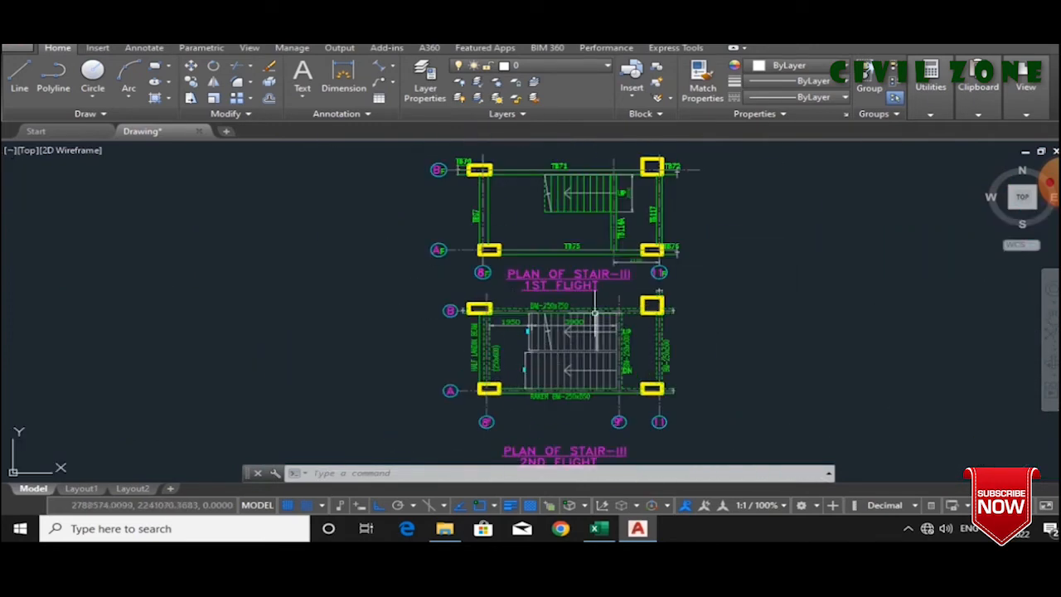
{"action": "scroll", "coordinate": [595, 313], "scroll_direction": "down", "scroll_amount": 3}
{"action": "scroll", "coordinate": [551, 209], "scroll_direction": "up", "scroll_amount": 3}
{"action": "scroll", "coordinate": [551, 209], "scroll_direction": "up", "scroll_amount": 4}
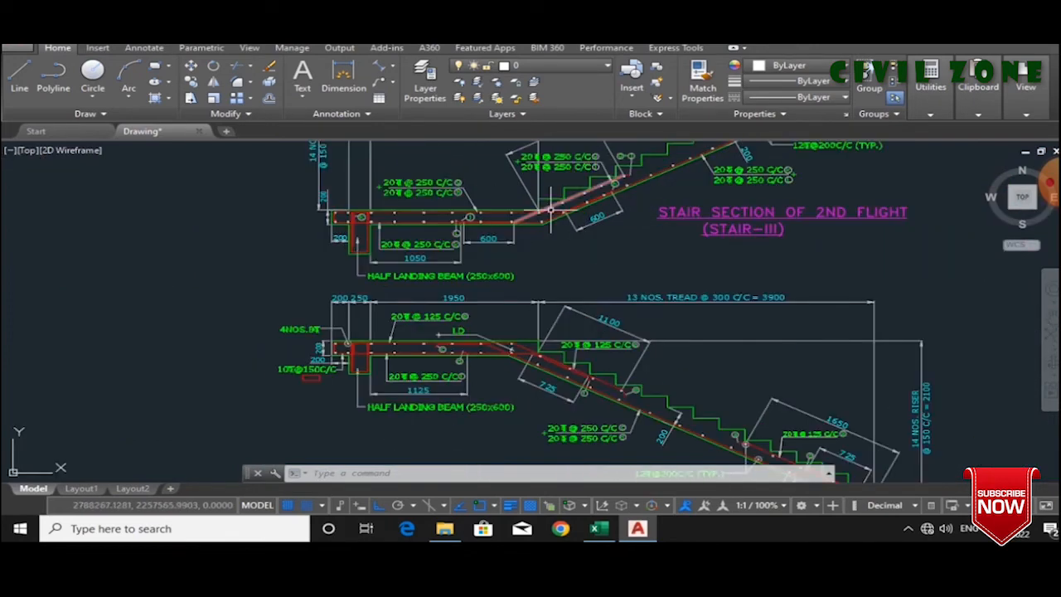
{"action": "left_click_drag", "start_coordinate": [543, 243], "coordinate": [548, 297]}
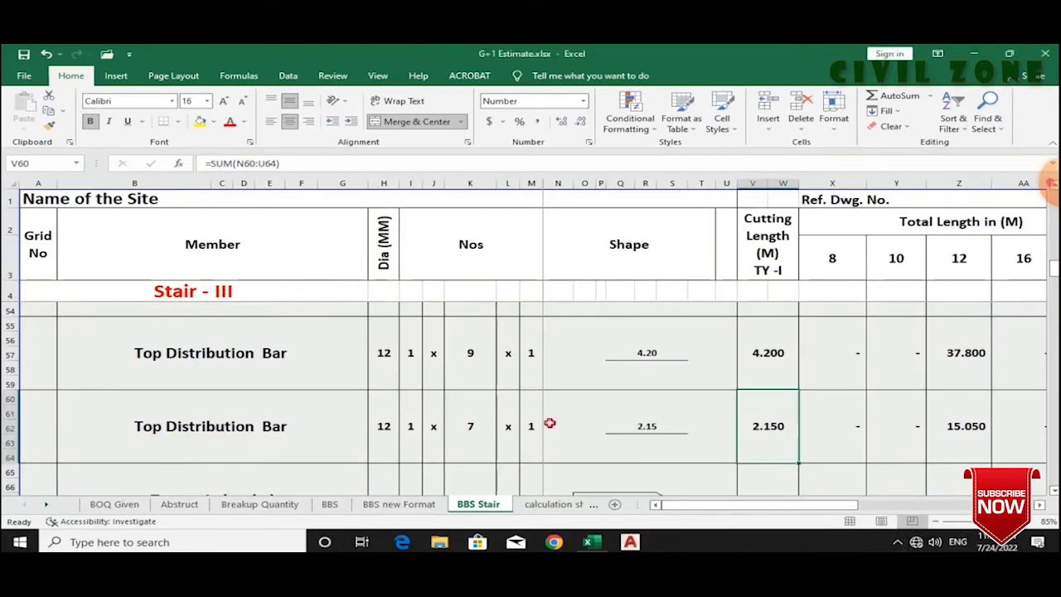
- Find Top main bar (e) in the Excel schedule and select its segments in AutoCAD from the half landing beam down the 1st flight
{"action": "scroll", "coordinate": [547, 425], "scroll_direction": "down", "scroll_amount": 2}
{"action": "left_click", "coordinate": [340, 412]}
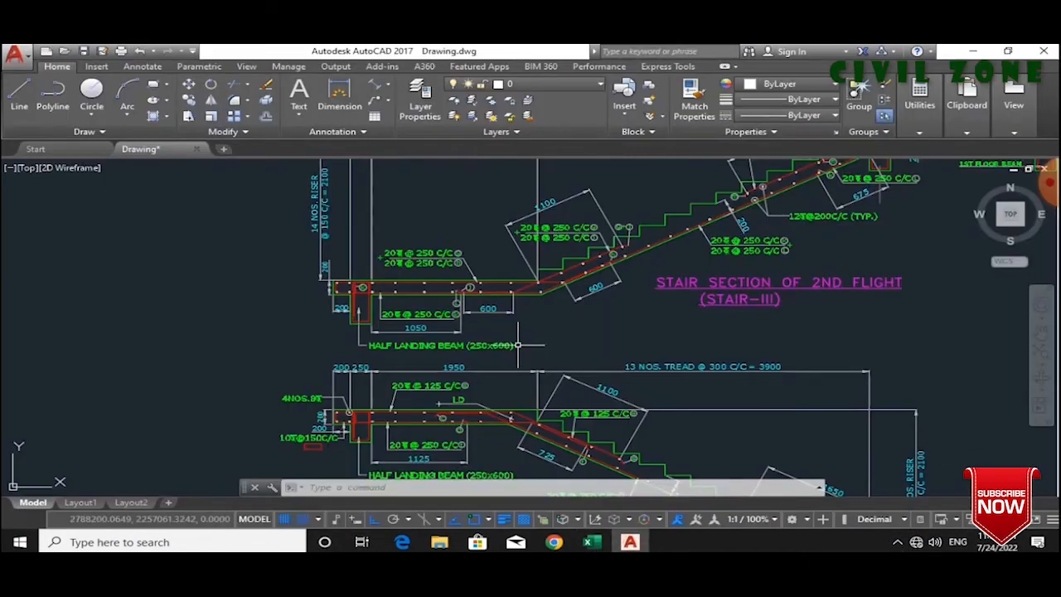
{"action": "scroll", "coordinate": [513, 390], "scroll_direction": "down", "scroll_amount": 2}
{"action": "scroll", "coordinate": [512, 390], "scroll_direction": "up", "scroll_amount": 2}
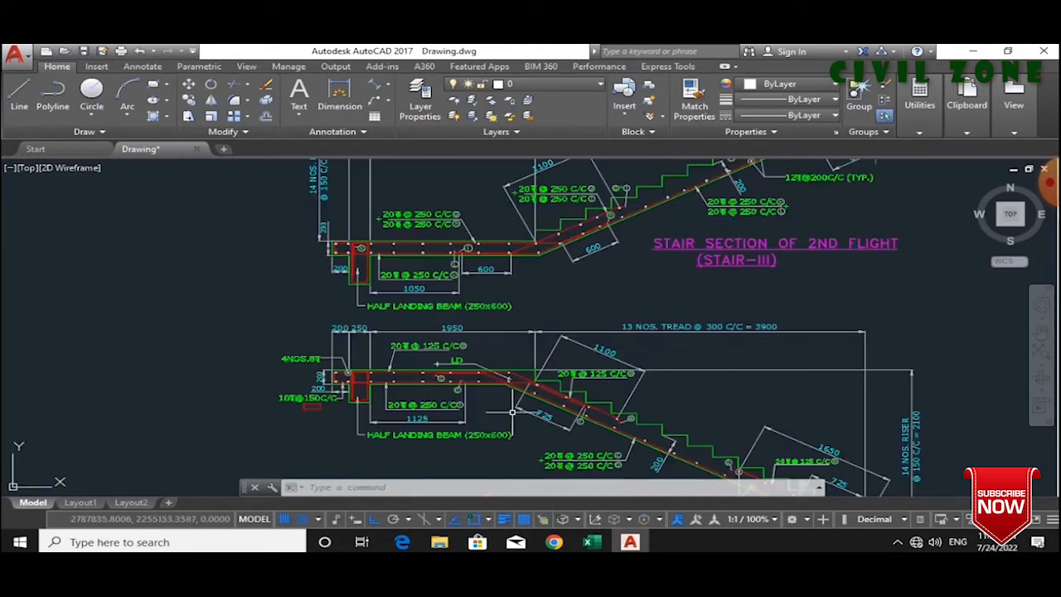
{"action": "scroll", "coordinate": [409, 383], "scroll_direction": "up", "scroll_amount": 2}
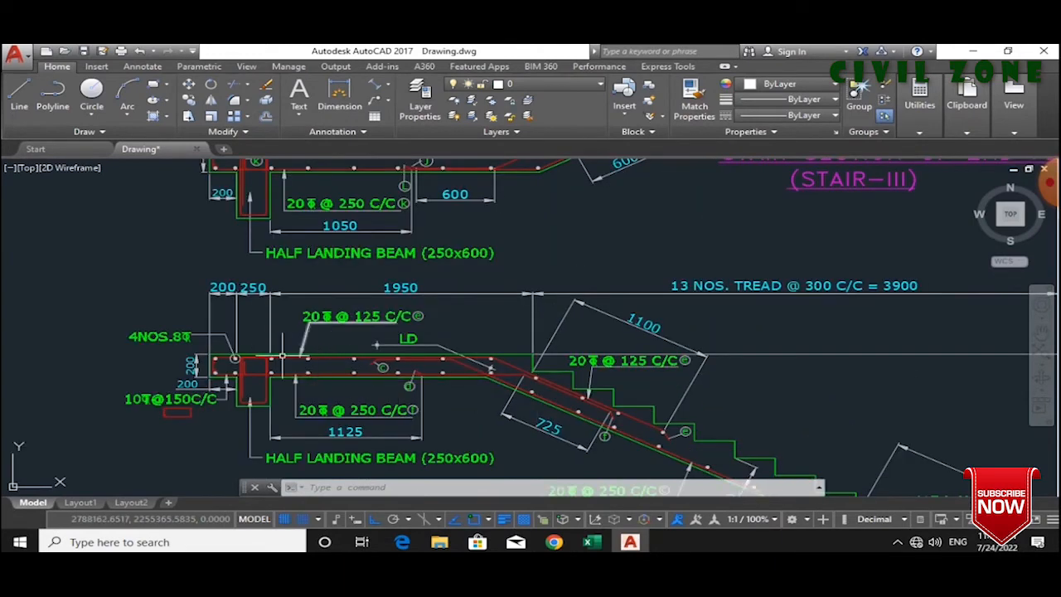
{"action": "scroll", "coordinate": [257, 381], "scroll_direction": "up", "scroll_amount": 5}
{"action": "left_click", "coordinate": [205, 383]}
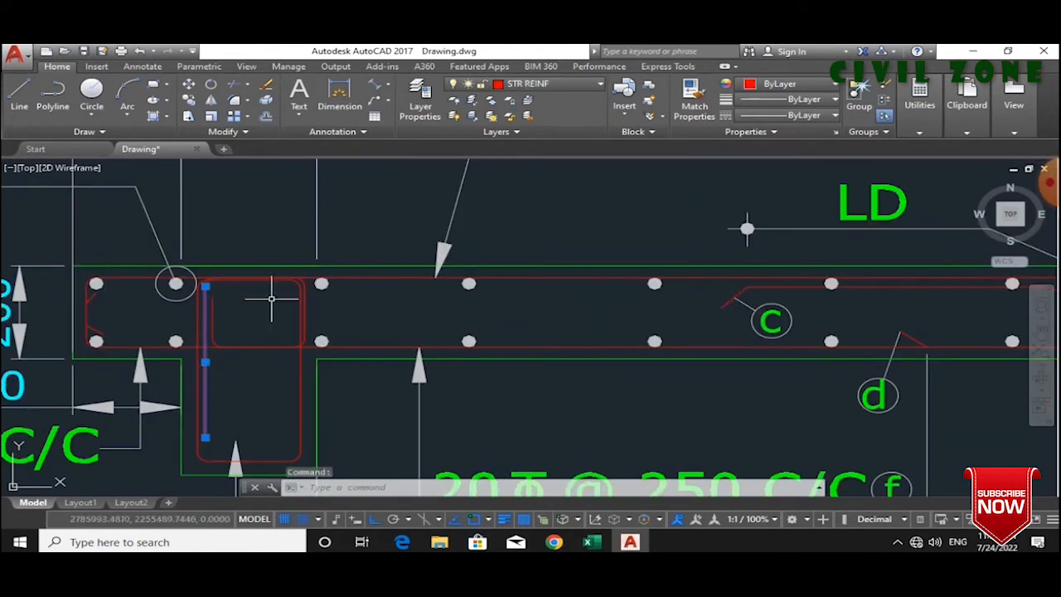
{"action": "left_click", "coordinate": [353, 271]}
{"action": "scroll", "coordinate": [357, 274], "scroll_direction": "down", "scroll_amount": 3}
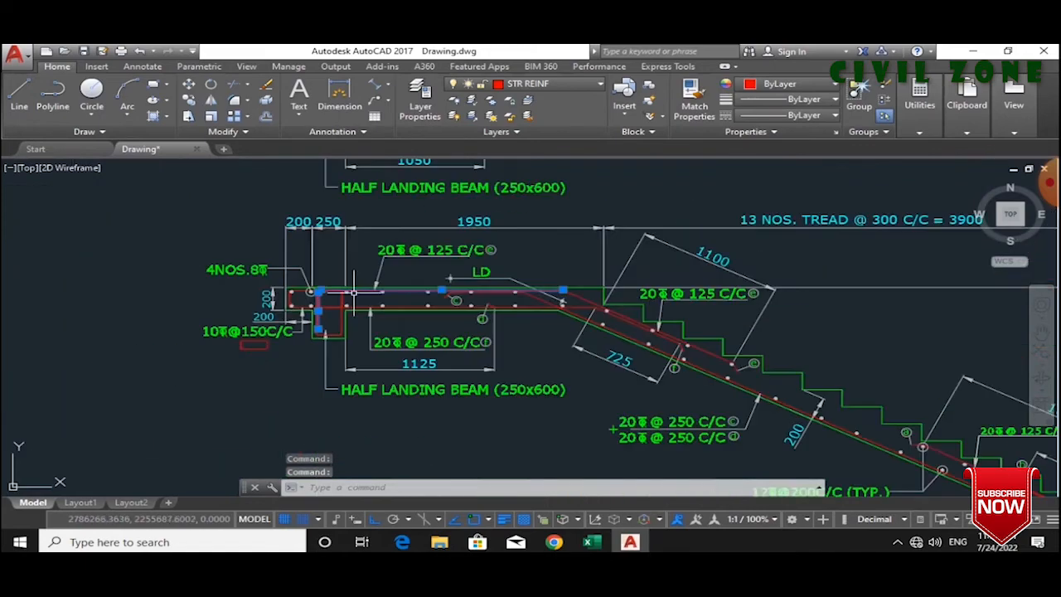
{"action": "scroll", "coordinate": [549, 273], "scroll_direction": "up", "scroll_amount": 3}
{"action": "left_click", "coordinate": [549, 274]}
{"action": "scroll", "coordinate": [738, 288], "scroll_direction": "down", "scroll_amount": 3}
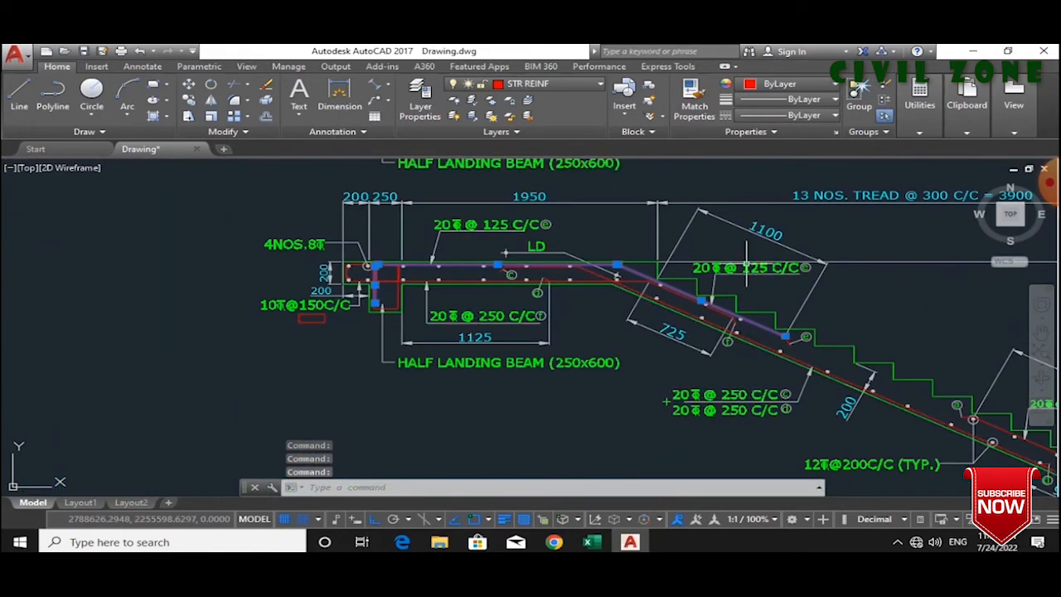
- Add 20 mm 125c/c to the Top main bar (e) member name in the Excel schedule, following the AutoCAD section note
{"action": "mouse_move", "coordinate": [630, 542]}
{"action": "left_click", "coordinate": [591, 542]}
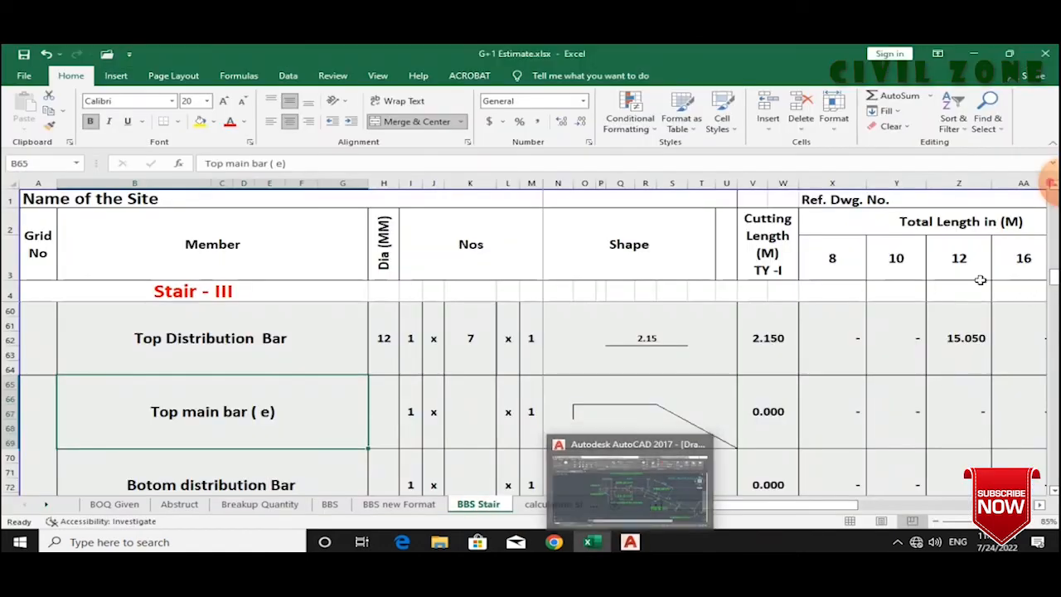
{"action": "scroll", "coordinate": [528, 397], "scroll_direction": "down", "scroll_amount": 1}
{"action": "scroll", "coordinate": [528, 397], "scroll_direction": "down", "scroll_amount": 1}
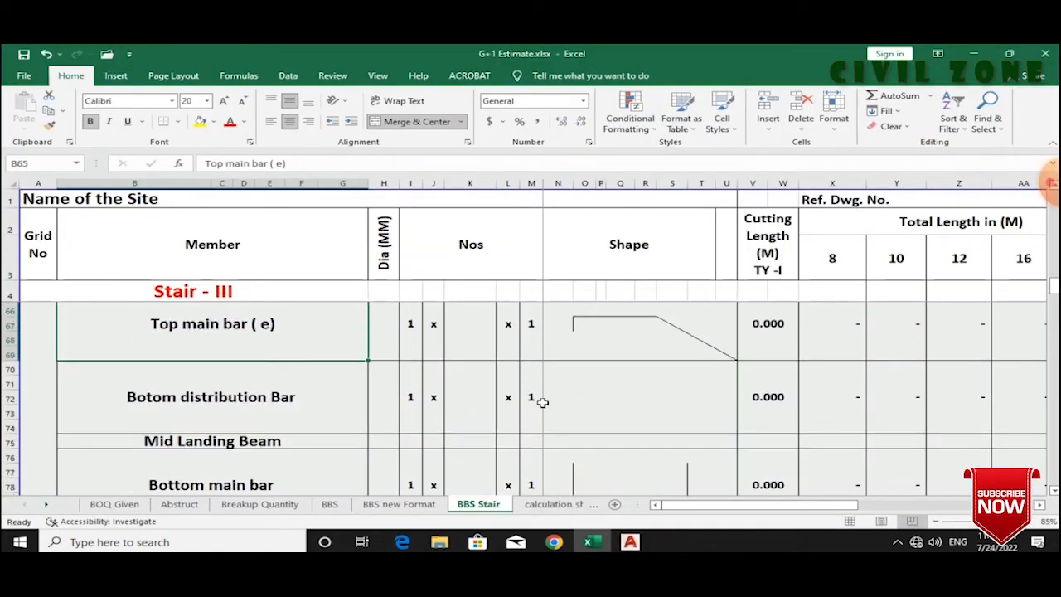
{"action": "scroll", "coordinate": [409, 403], "scroll_direction": "up", "scroll_amount": 1}
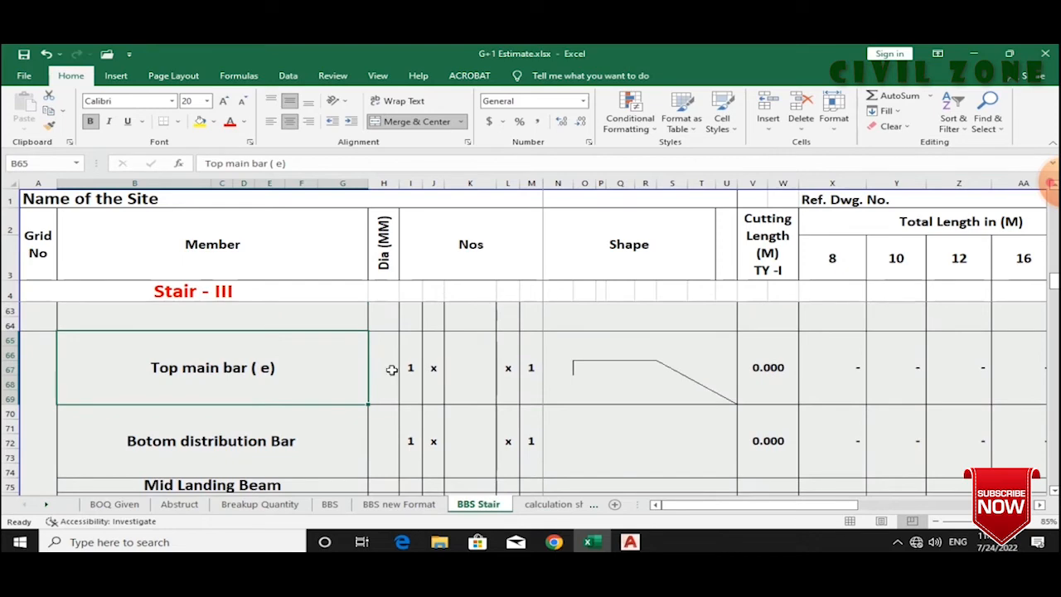
{"action": "left_click", "coordinate": [384, 369]}
{"action": "left_click", "coordinate": [631, 543]}
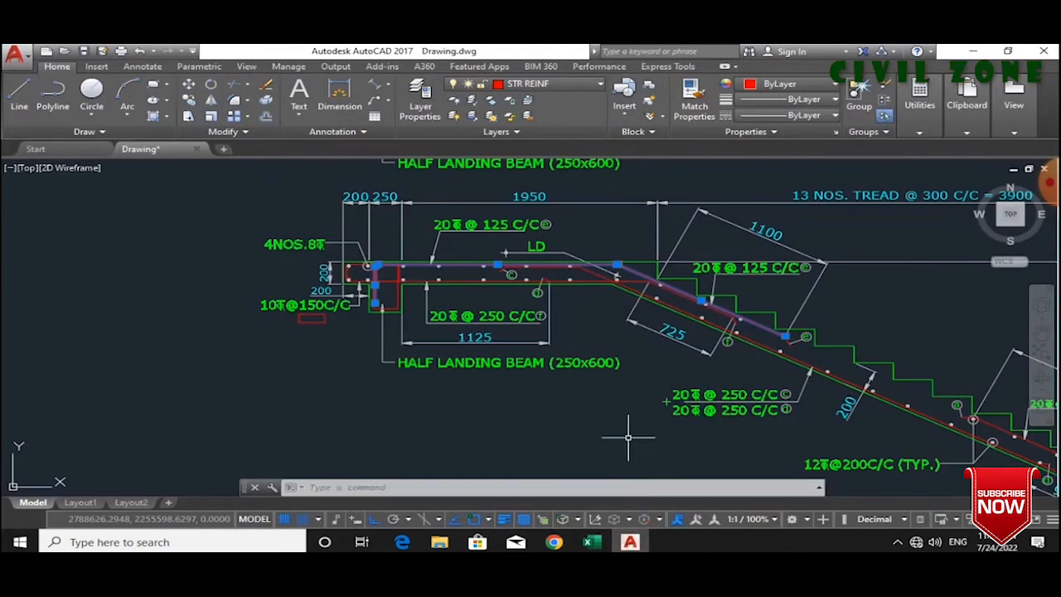
{"action": "scroll", "coordinate": [545, 229], "scroll_direction": "up", "scroll_amount": 2}
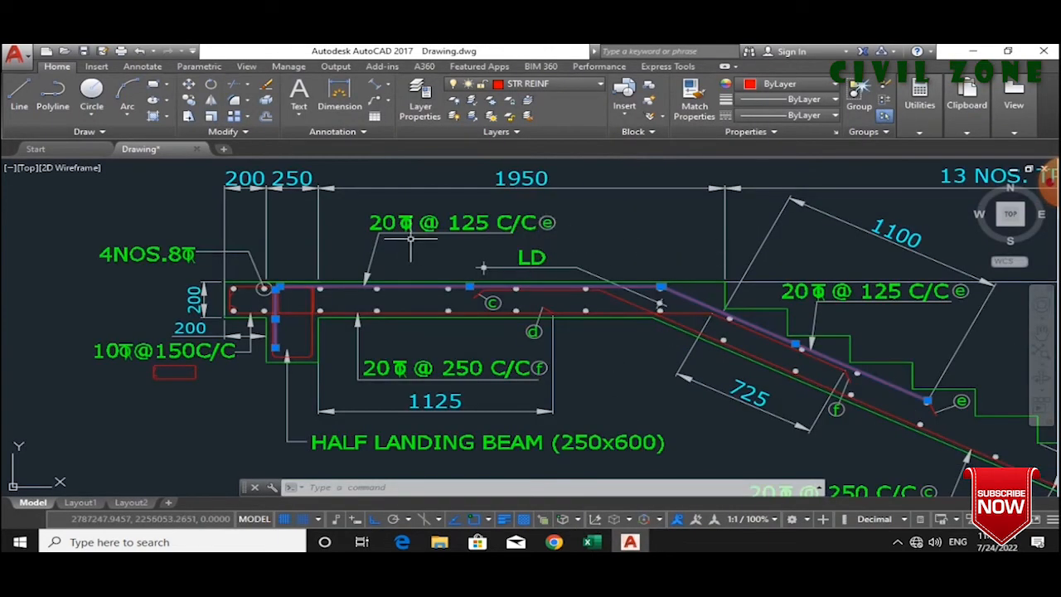
{"action": "left_click", "coordinate": [591, 542]}
{"action": "left_click", "coordinate": [280, 370]}
{"action": "double_click", "coordinate": [280, 370]}
{"action": "type", "text": "20 m"}
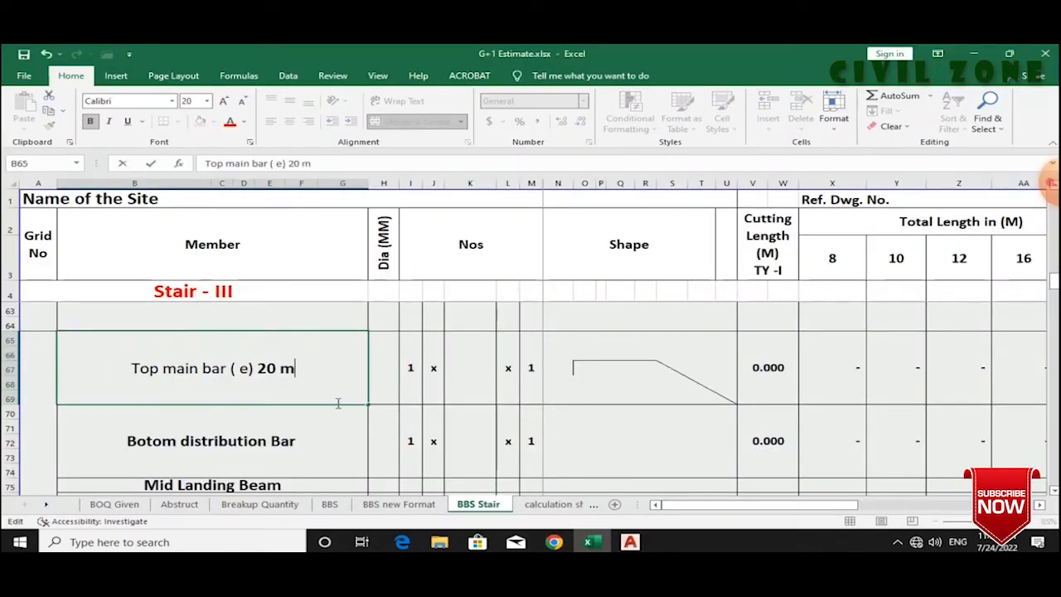
{"action": "type", "text": "m 125c/c"}
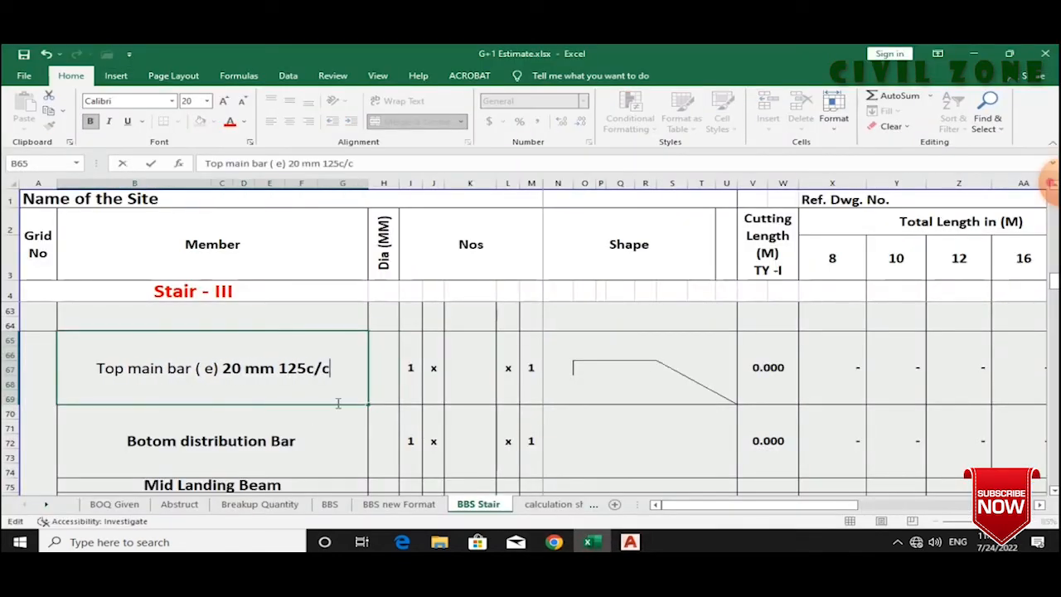
{"action": "key", "text": "Tab"}
{"action": "key", "text": "Tab"}
- Check the 1st flight section's main bar notes in AutoCAD and copy the bar specification from the waist slab bar (c) name in Excel
{"action": "scroll", "coordinate": [354, 394], "scroll_direction": "up", "scroll_amount": 7}
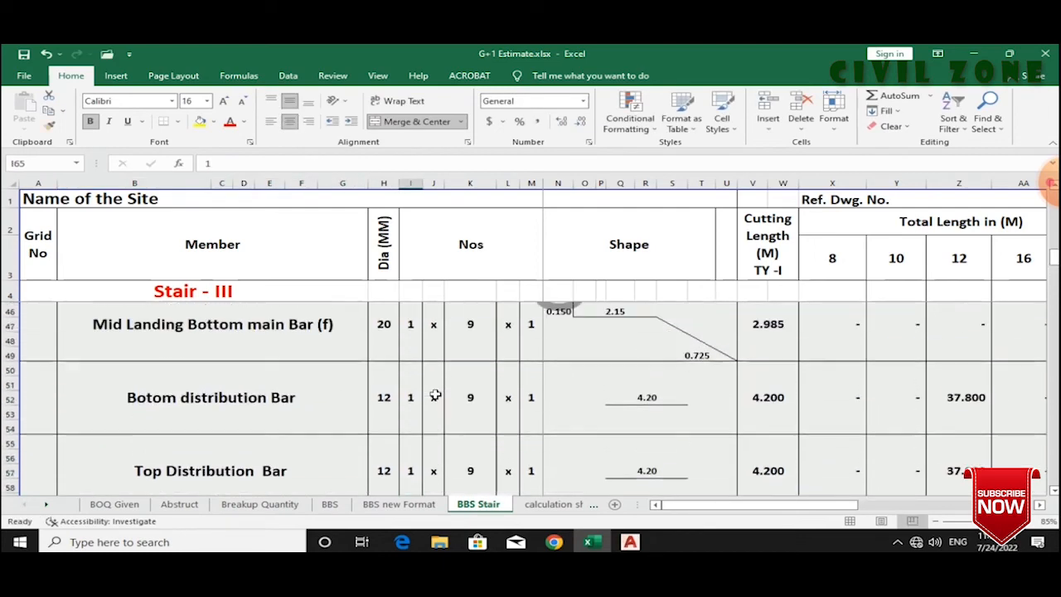
{"action": "scroll", "coordinate": [352, 383], "scroll_direction": "up", "scroll_amount": 4}
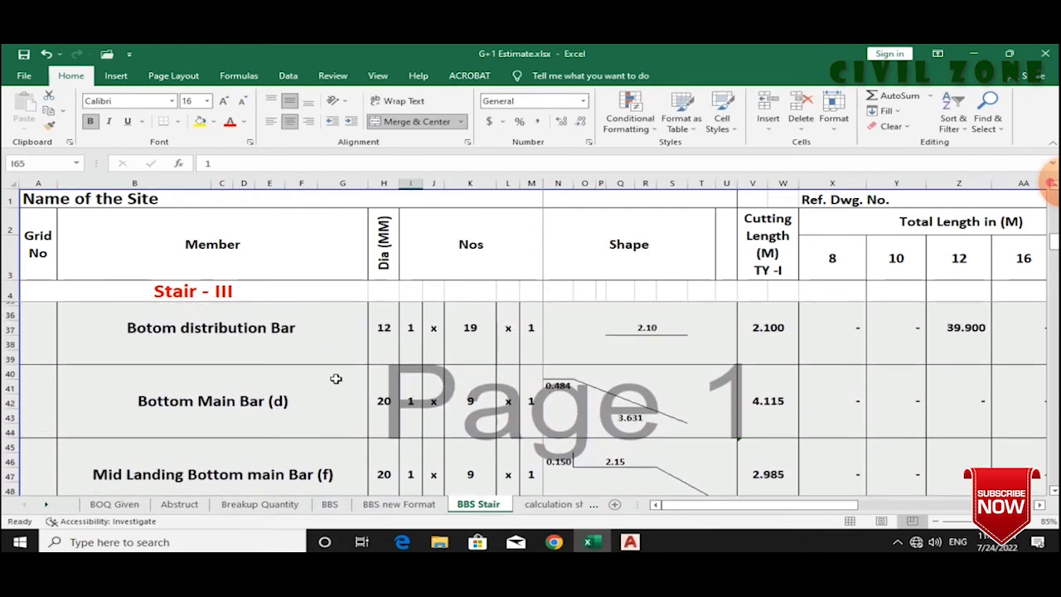
{"action": "scroll", "coordinate": [336, 379], "scroll_direction": "down", "scroll_amount": 3}
{"action": "scroll", "coordinate": [337, 377], "scroll_direction": "down", "scroll_amount": 5}
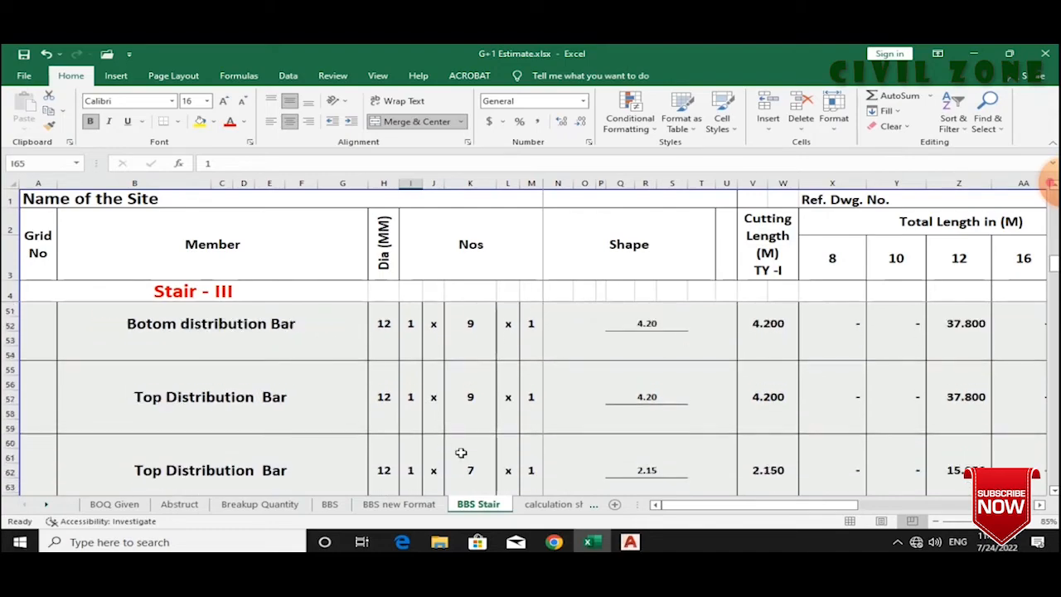
{"action": "left_click", "coordinate": [630, 541]}
{"action": "scroll", "coordinate": [576, 369], "scroll_direction": "down", "scroll_amount": 5}
{"action": "scroll", "coordinate": [613, 348], "scroll_direction": "up", "scroll_amount": 5}
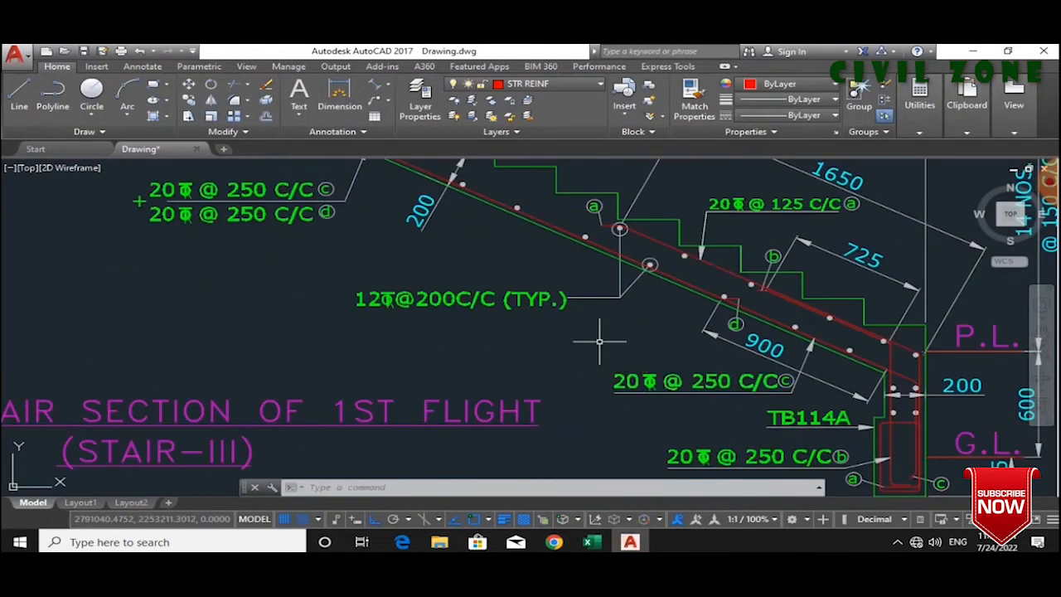
{"action": "left_click", "coordinate": [590, 541]}
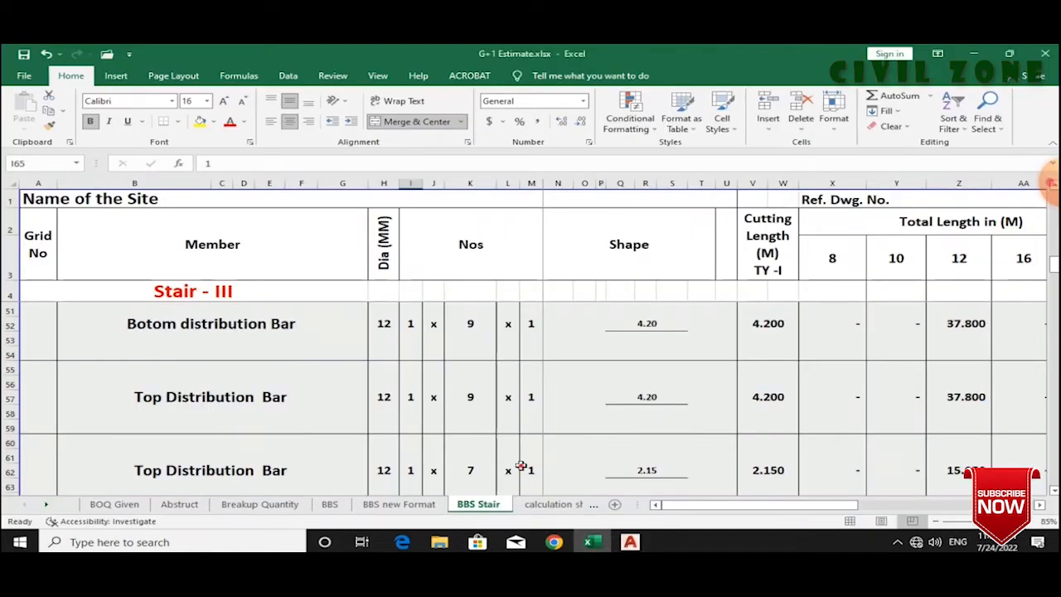
{"action": "scroll", "coordinate": [301, 395], "scroll_direction": "up", "scroll_amount": 7}
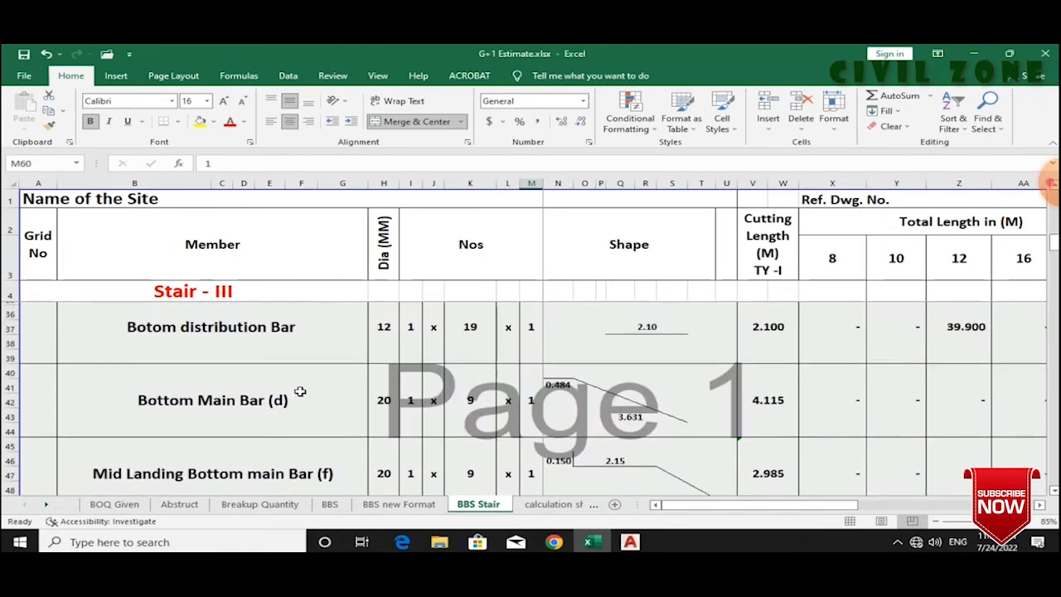
{"action": "left_click", "coordinate": [351, 341]}
{"action": "double_click", "coordinate": [351, 341]}
{"action": "left_click_drag", "start_coordinate": [248, 345], "coordinate": [60, 348]}
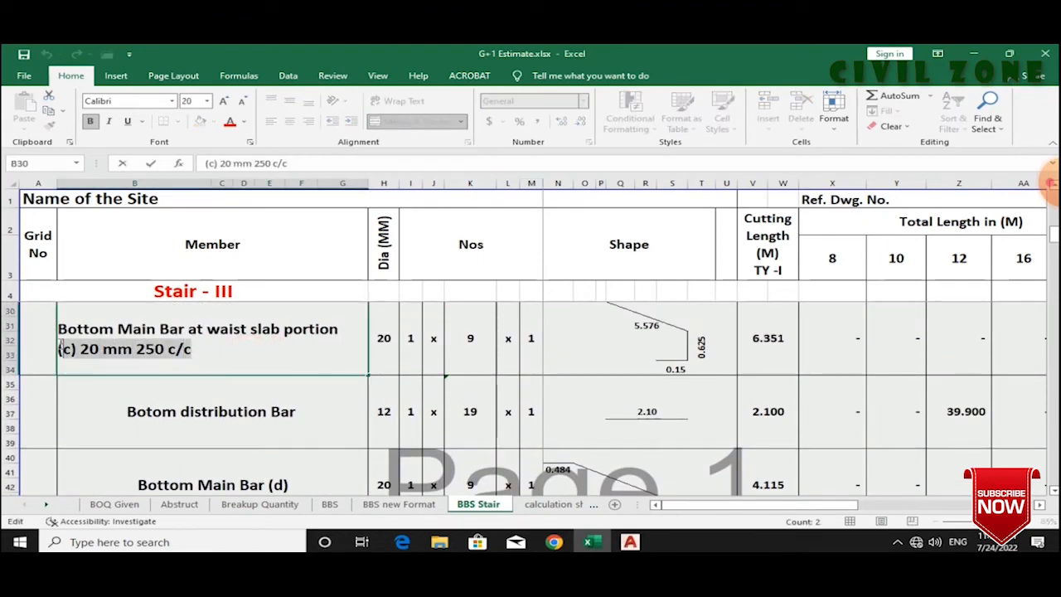
{"action": "left_click", "coordinate": [266, 445]}
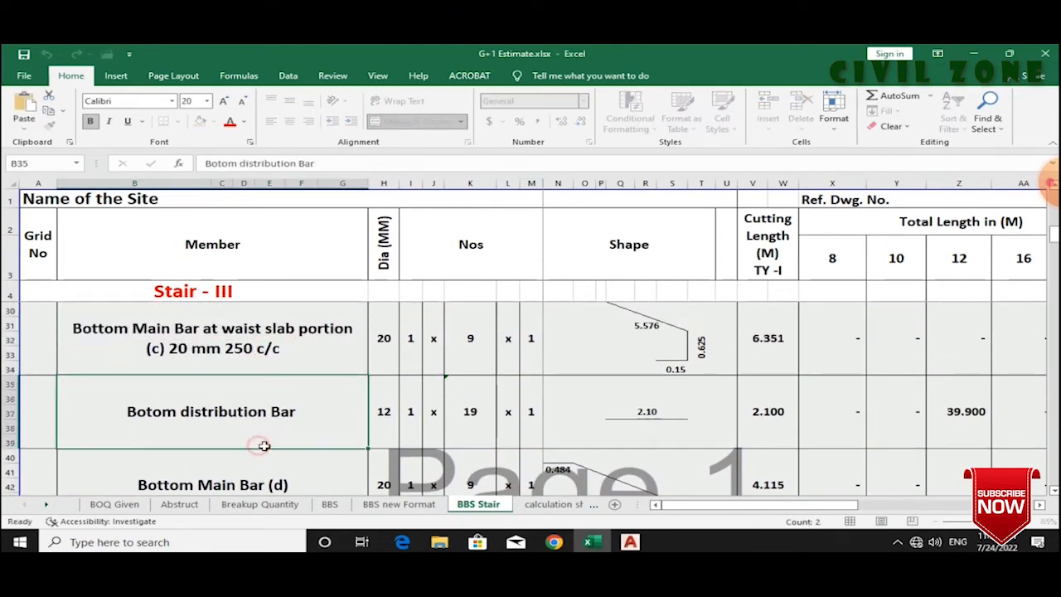
- Add 20 mm 250 c/c to the Bottom Main Bar (d) member name in B40
{"action": "scroll", "coordinate": [293, 440], "scroll_direction": "down", "scroll_amount": 1}
{"action": "left_click", "coordinate": [293, 440]}
{"action": "double_click", "coordinate": [299, 441]}
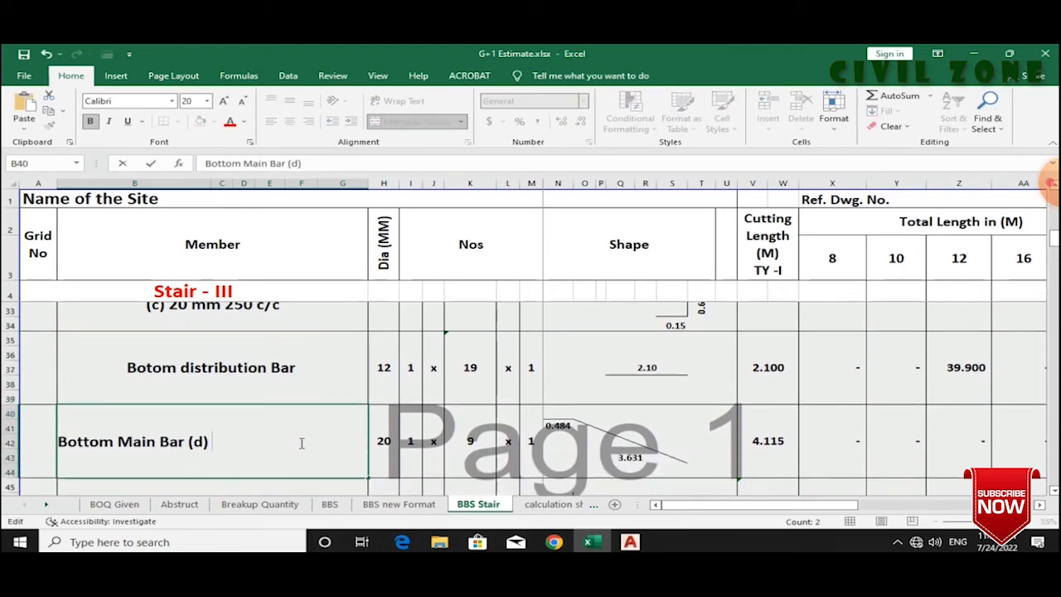
{"action": "type", "text": "20 mm 250 c/c"}
{"action": "key", "text": "Return"}
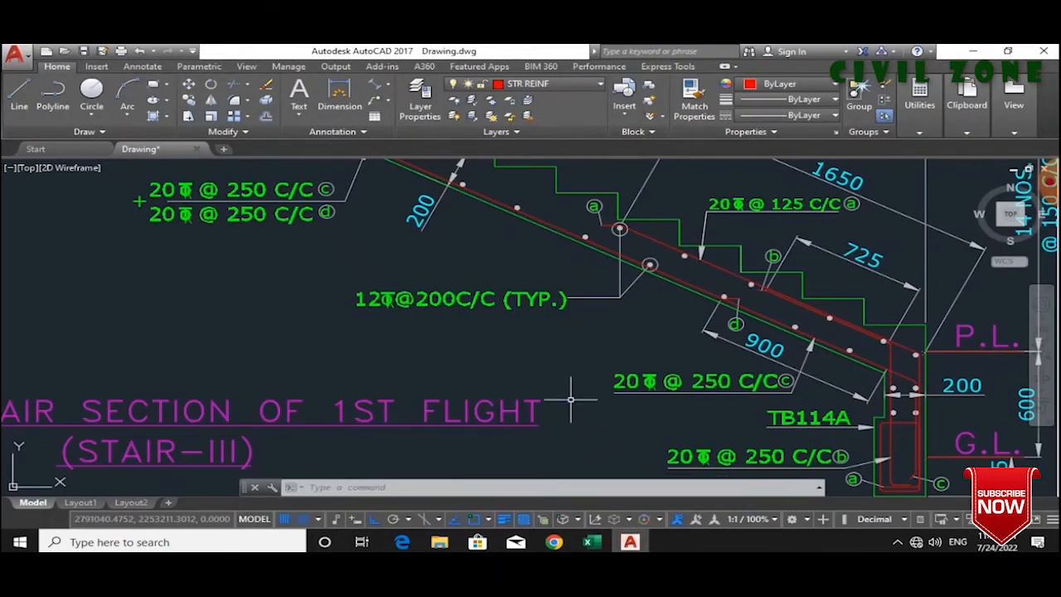
- Check bar (f) in the AutoCAD section and add 20 mm 250 c/c on a new line of its Mid Landing Bottom main Bar name
{"action": "scroll", "coordinate": [570, 402], "scroll_direction": "down", "scroll_amount": 5}
{"action": "scroll", "coordinate": [357, 246], "scroll_direction": "up", "scroll_amount": 5}
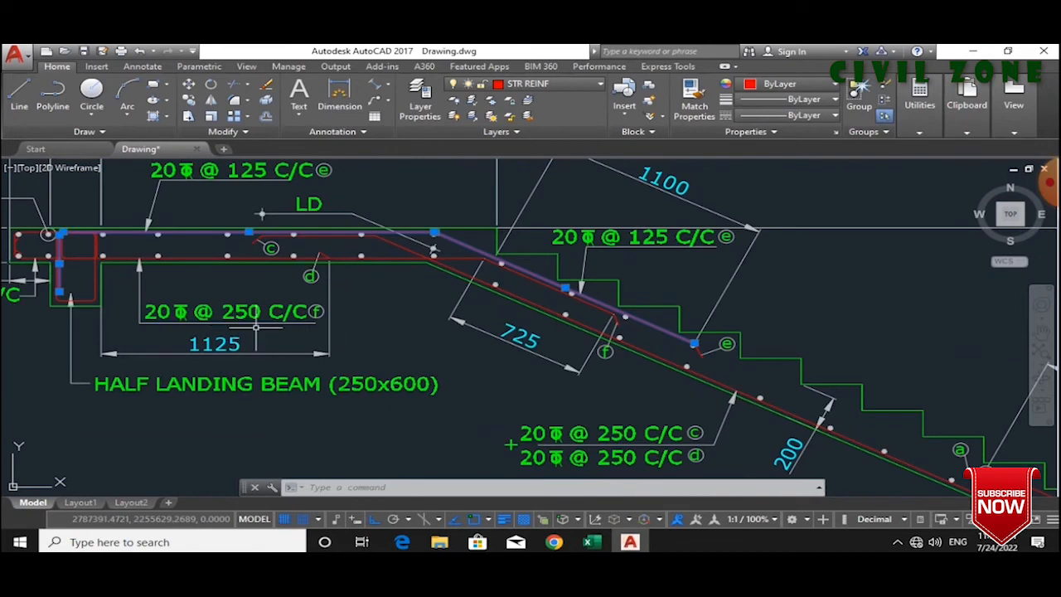
{"action": "mouse_move", "coordinate": [591, 543]}
{"action": "left_click", "coordinate": [552, 495]}
{"action": "scroll", "coordinate": [331, 455], "scroll_direction": "down", "scroll_amount": 1}
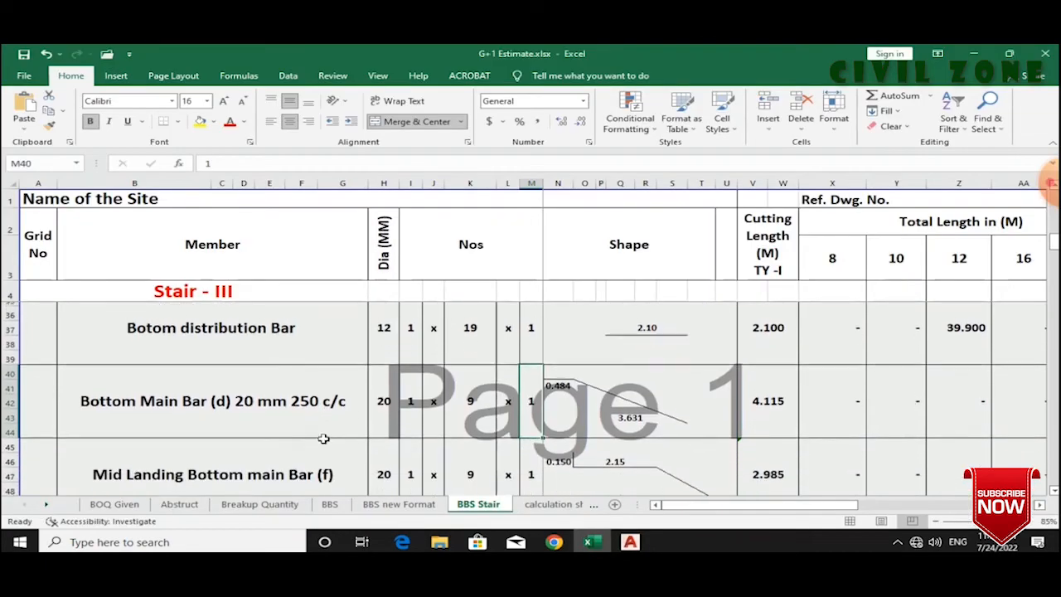
{"action": "double_click", "coordinate": [348, 471]}
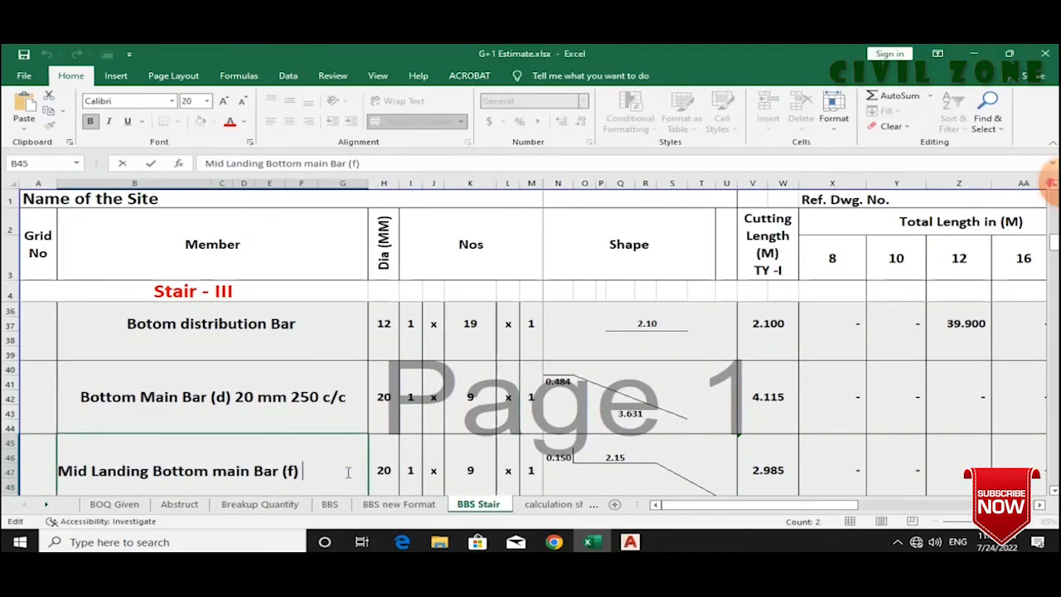
{"action": "key", "text": "alt+Return"}
{"action": "type", "text": "20 mm 250 c/c"}
{"action": "left_click", "coordinate": [532, 398]}
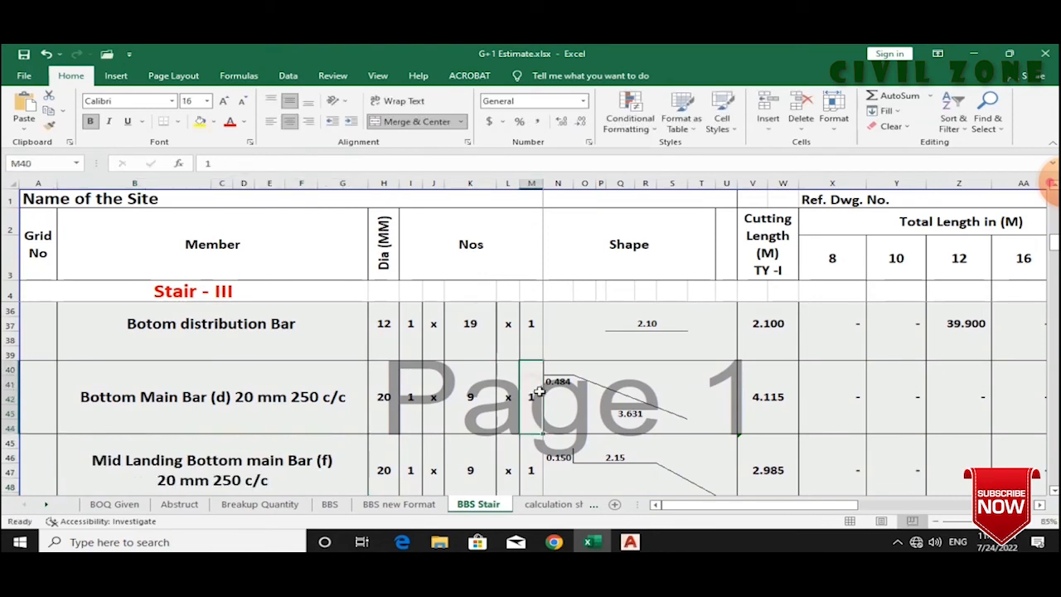
- Set the diameter of Top main bar (e) to 20 mm
{"action": "scroll", "coordinate": [381, 402], "scroll_direction": "down", "scroll_amount": 2}
{"action": "scroll", "coordinate": [381, 402], "scroll_direction": "down", "scroll_amount": 6}
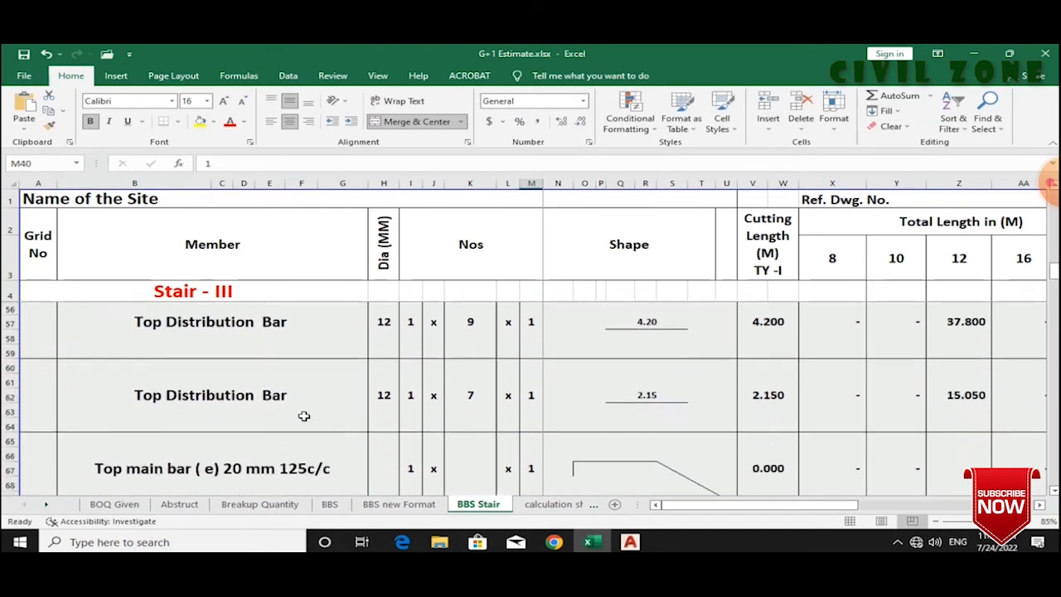
{"action": "left_click", "coordinate": [307, 413]}
{"action": "left_click", "coordinate": [378, 405]}
{"action": "type", "text": "20"}
- Copy the bar count formula from the second Top Distribution Bar in K60 to Top main bar (e) in K65
{"action": "key", "text": "Right"}
{"action": "key", "text": "Right"}
{"action": "key", "text": "Right"}
{"action": "left_click", "coordinate": [468, 326]}
{"action": "key", "text": "ctrl+c"}
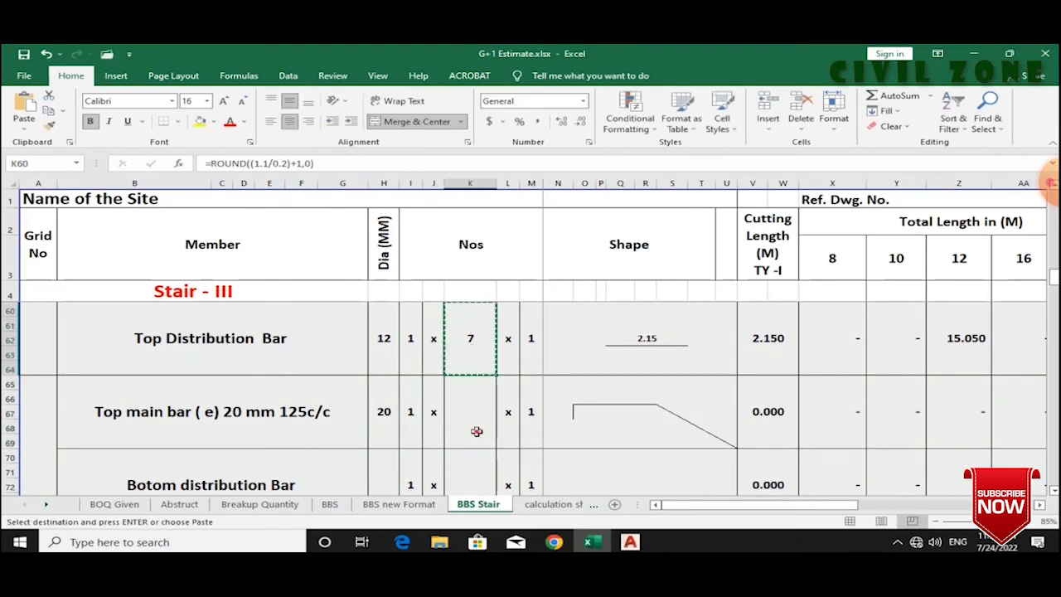
{"action": "left_click", "coordinate": [476, 431]}
{"action": "key", "text": "Return"}
- Review bar (e) in the AutoCAD landing section and change its count formula in K65 to =ROUND((2/0.125)+1,0)
{"action": "left_click", "coordinate": [628, 543]}
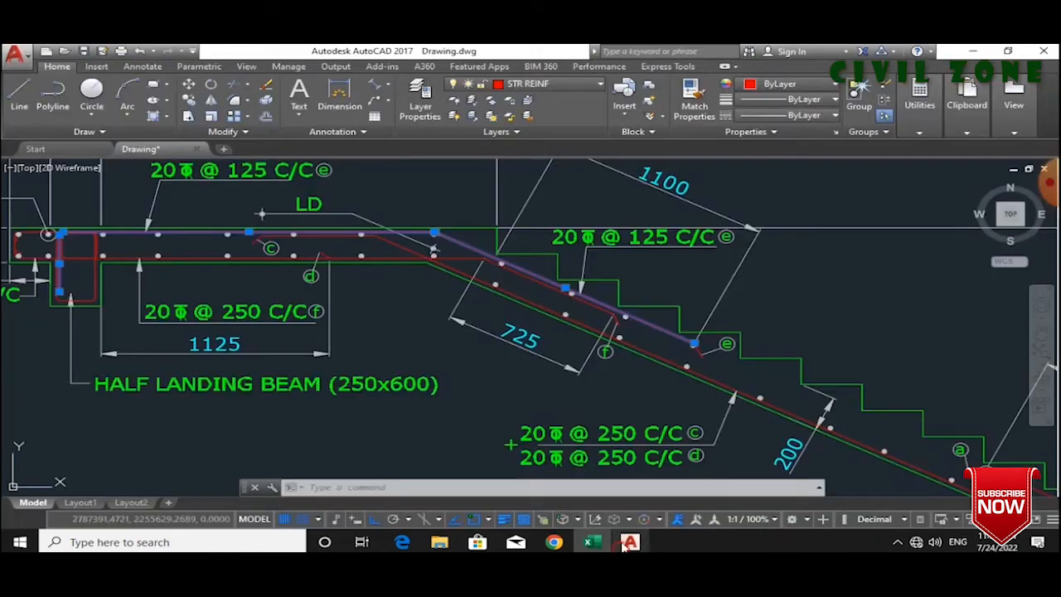
{"action": "left_click_drag", "start_coordinate": [339, 287], "coordinate": [428, 352]}
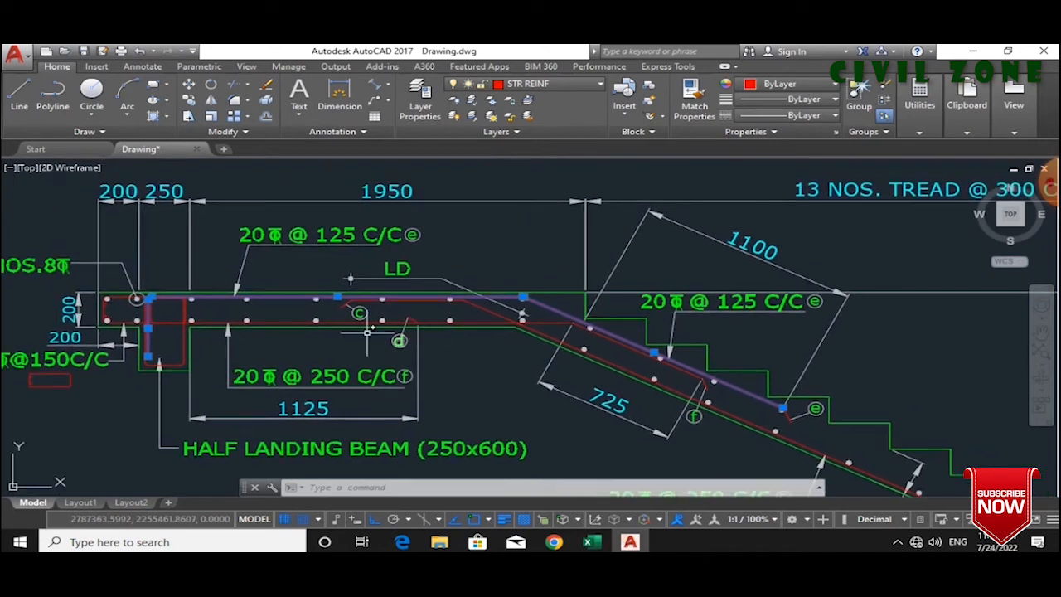
{"action": "key", "text": "Escape"}
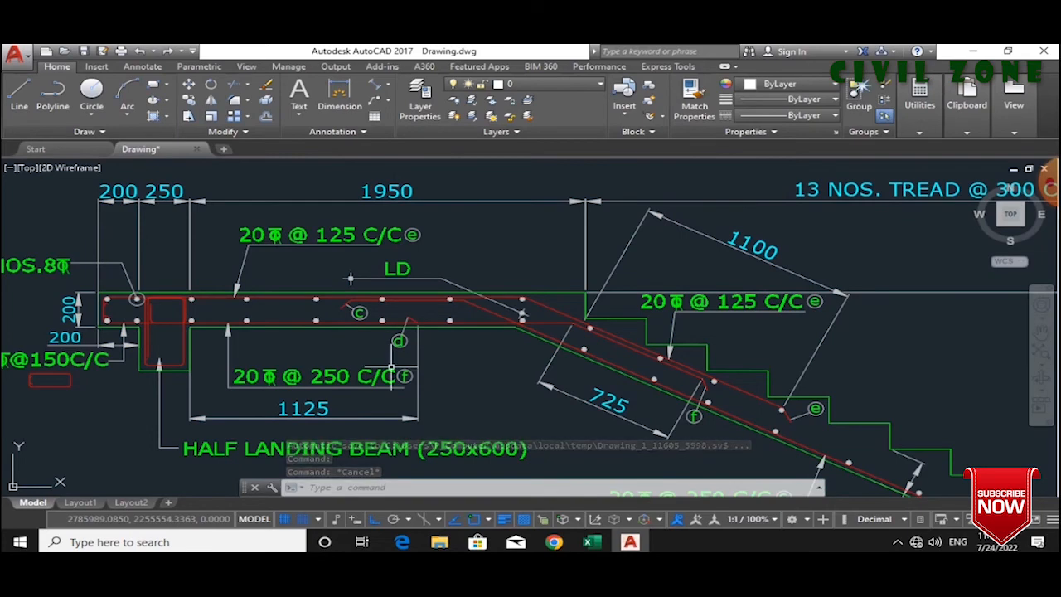
{"action": "left_click", "coordinate": [590, 542]}
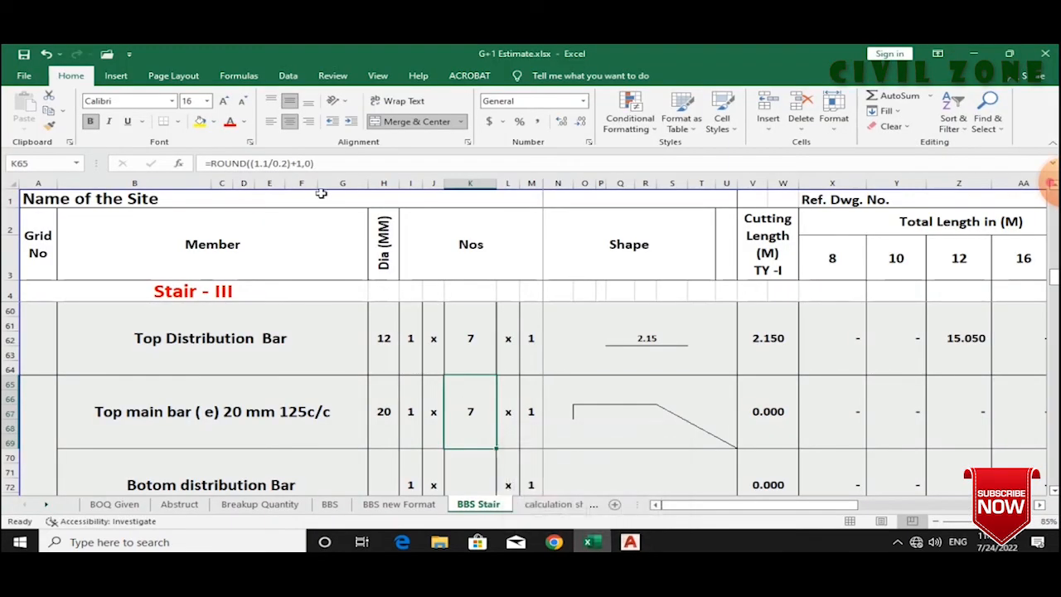
{"action": "left_click", "coordinate": [269, 163]}
{"action": "key", "text": "BackSpace"}
{"action": "key", "text": "BackSpace"}
{"action": "type", "text": "2"}
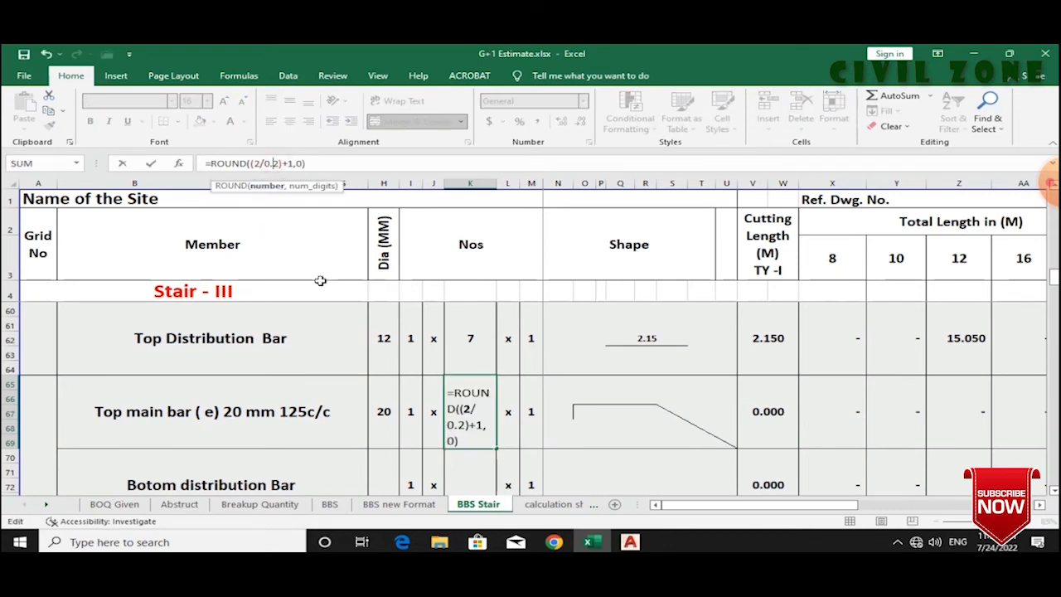
{"action": "type", "text": "125"}
{"action": "key", "text": "Return"}
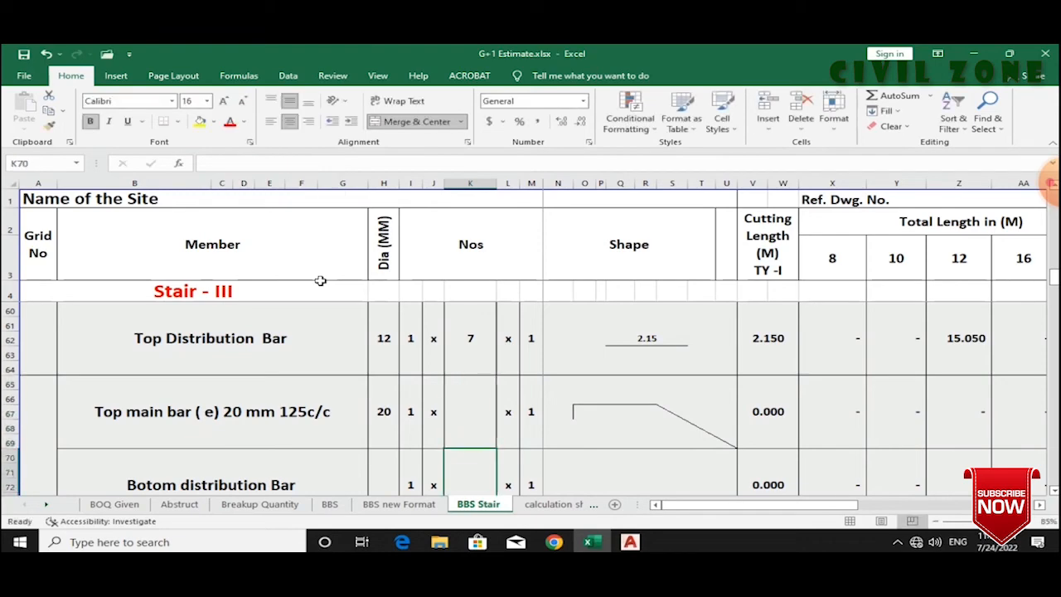
{"action": "left_click", "coordinate": [472, 433]}
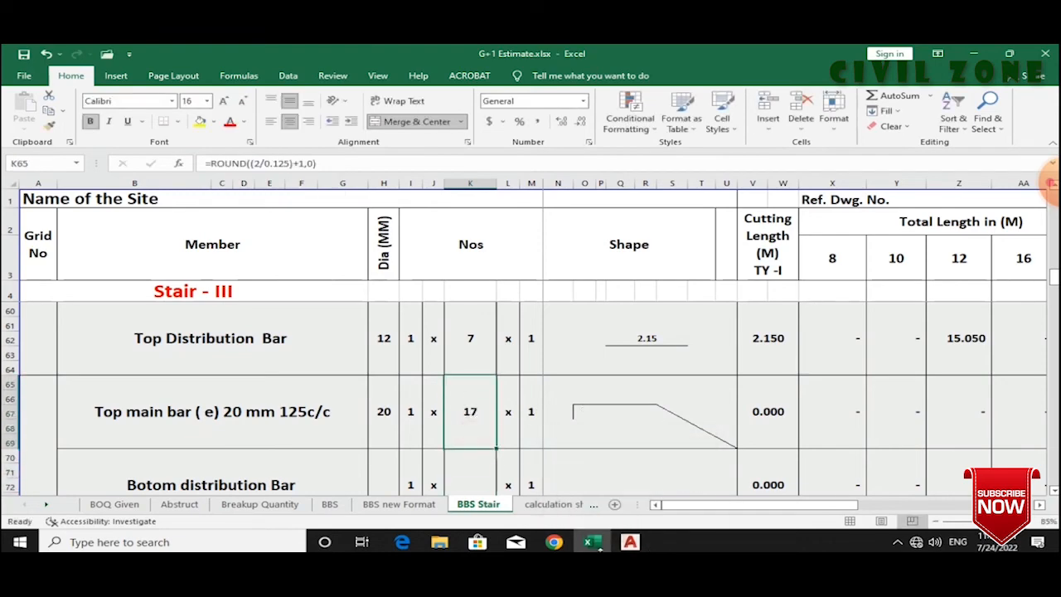
- Try to deduct the covers in K65's bar count formula by replacing the 2 with (2-.025-.025)
{"action": "left_click", "coordinate": [630, 542]}
{"action": "left_click", "coordinate": [588, 542]}
{"action": "left_click", "coordinate": [256, 163]}
{"action": "type", "text": "("}
{"action": "type", "text": "-.0"}
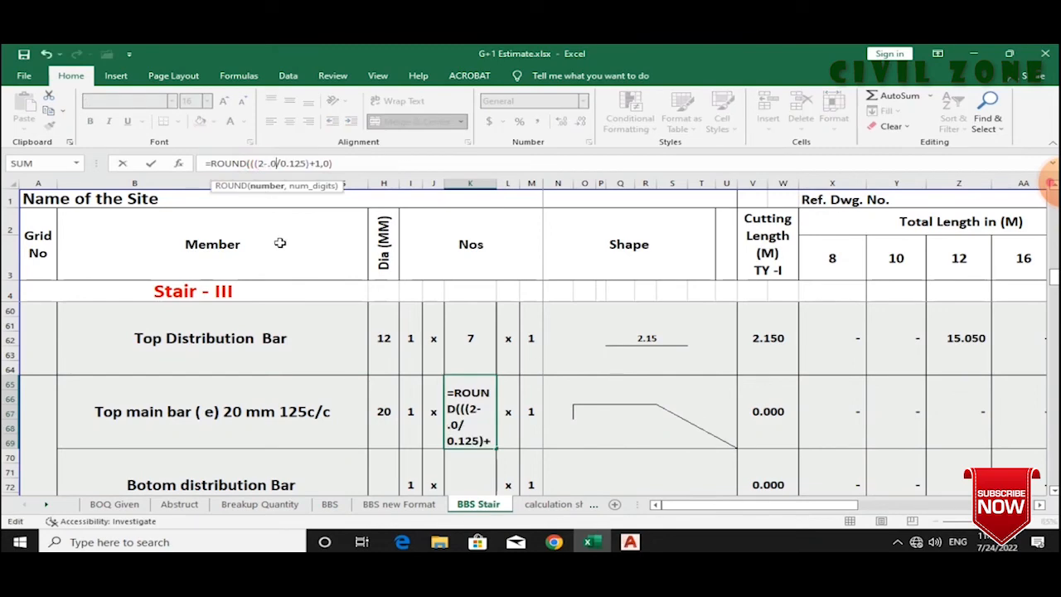
{"action": "type", "text": "25-.025"}
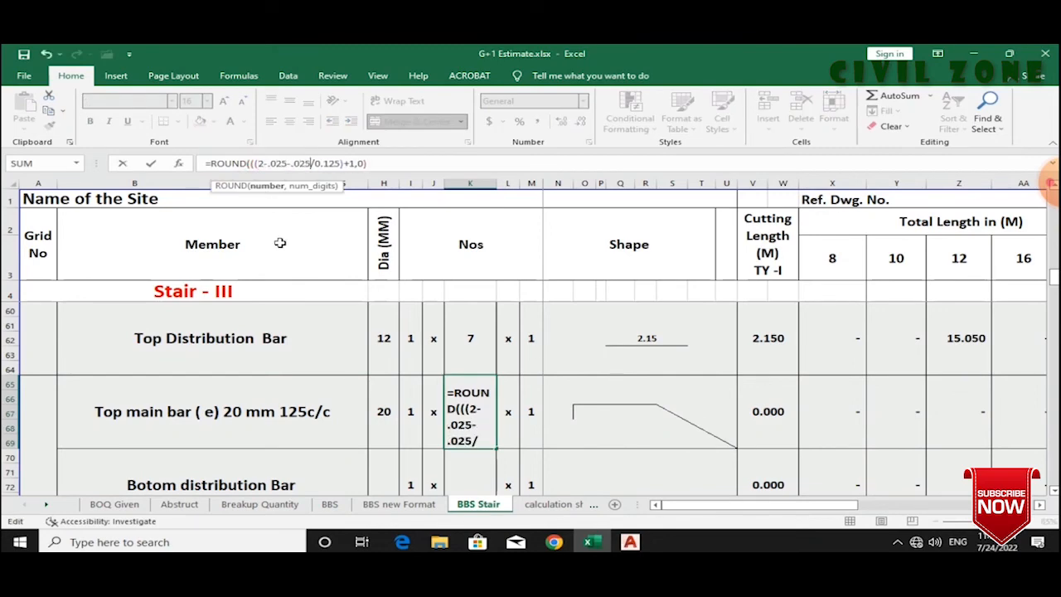
{"action": "type", "text": ")"}
{"action": "key", "text": "Return"}
{"action": "left_click", "coordinate": [460, 418]}
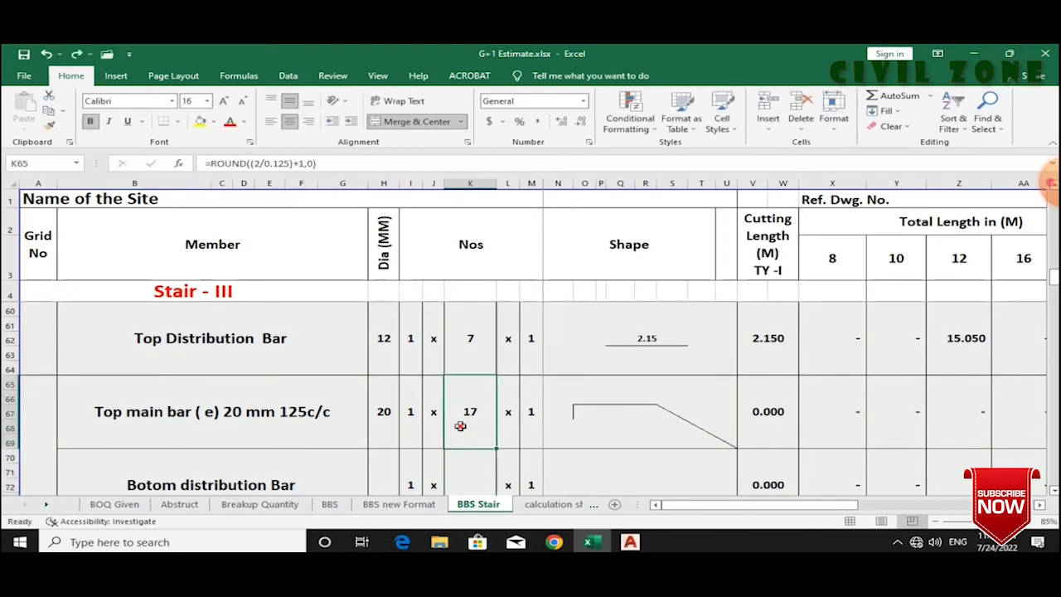
- Switch to AutoCAD and measure the height of the red beam stirrup in the half landing section with a temporary dimension
{"action": "left_click", "coordinate": [561, 412]}
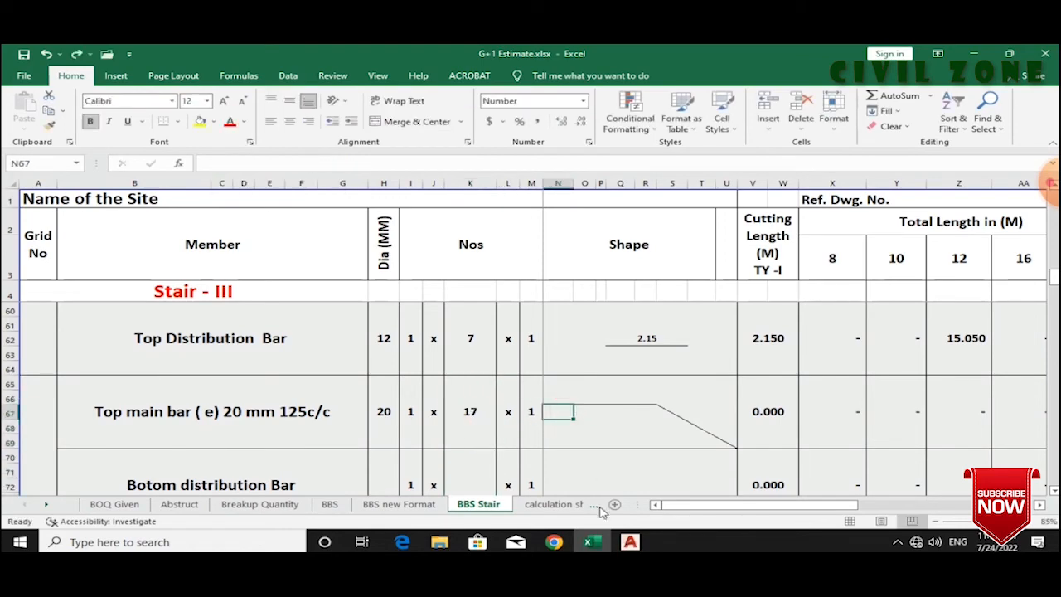
{"action": "left_click", "coordinate": [632, 543]}
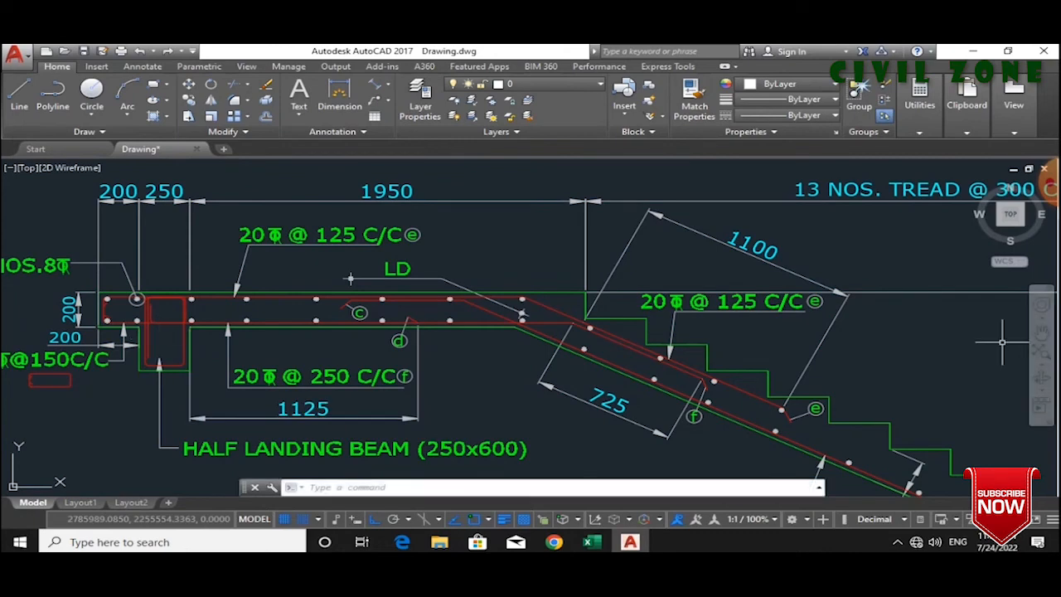
{"action": "left_click_drag", "start_coordinate": [72, 378], "coordinate": [263, 384]}
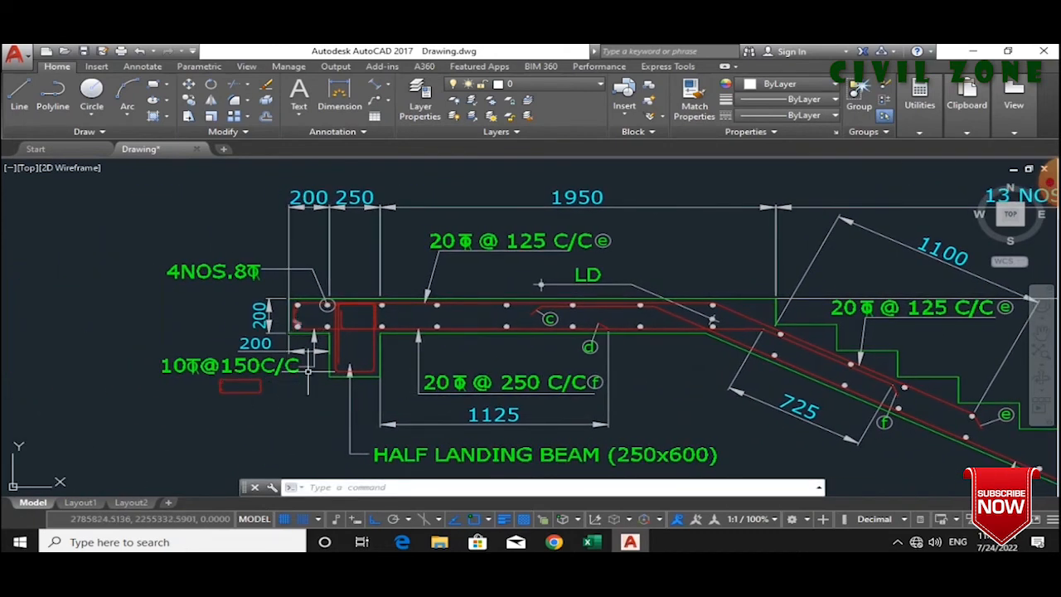
{"action": "left_click", "coordinate": [339, 95]}
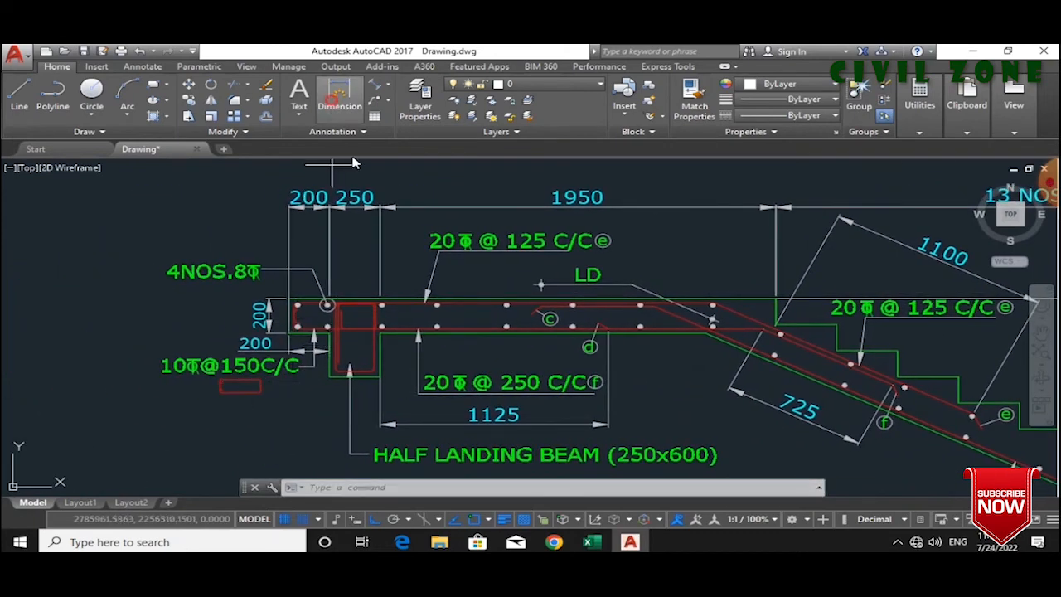
{"action": "left_click", "coordinate": [375, 371]}
{"action": "left_click", "coordinate": [377, 304]}
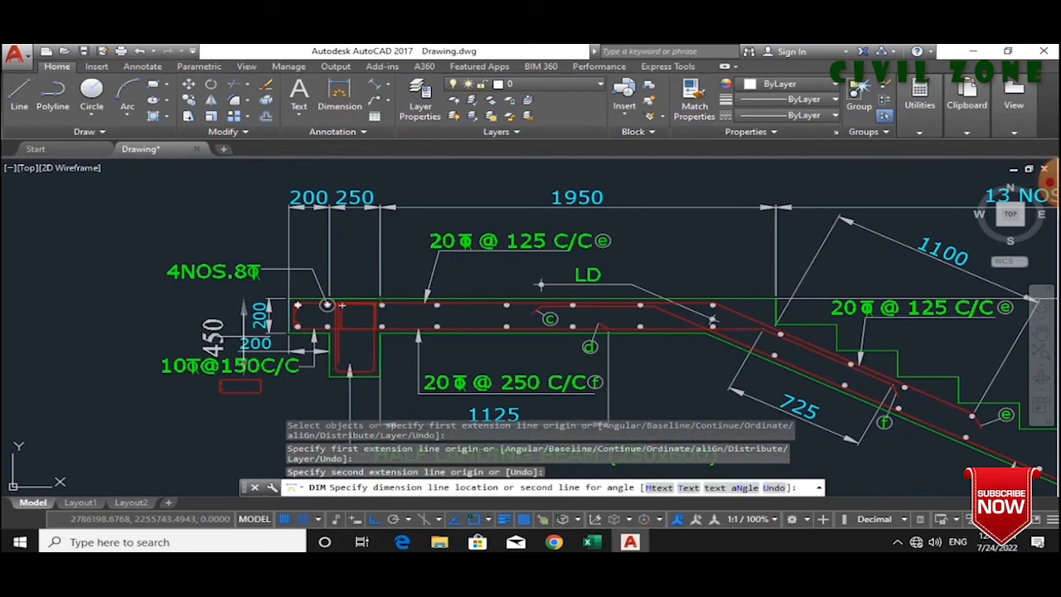
{"action": "key", "text": "Escape"}
- Check half landing beam Section 3-3 and re-measure the beam's depth from its underside to the landing's top edge
{"action": "scroll", "coordinate": [325, 353], "scroll_direction": "down", "scroll_amount": 8}
{"action": "scroll", "coordinate": [484, 311], "scroll_direction": "up", "scroll_amount": 3}
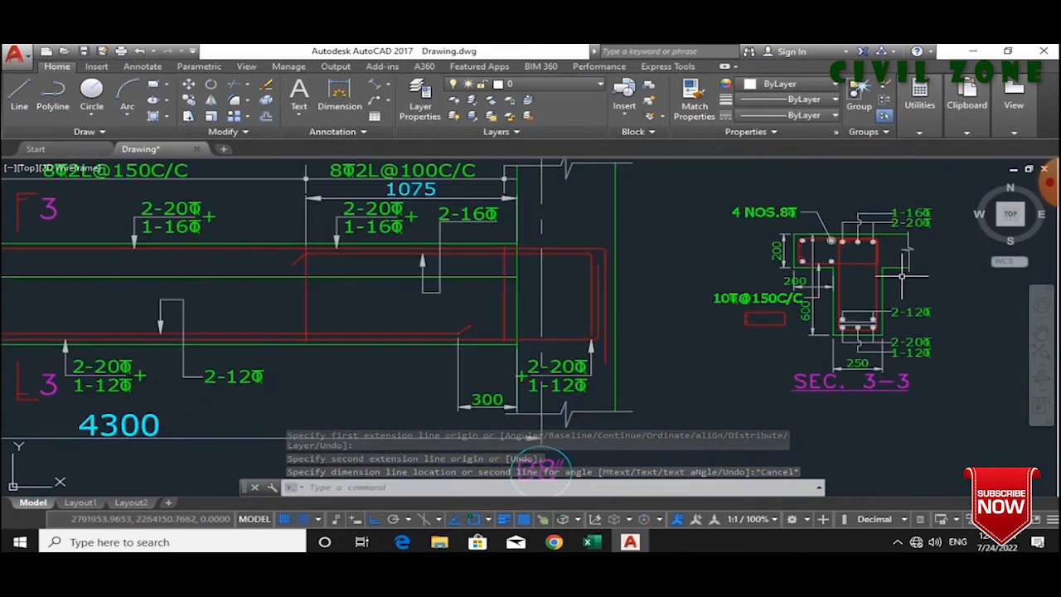
{"action": "scroll", "coordinate": [752, 282], "scroll_direction": "up", "scroll_amount": 2}
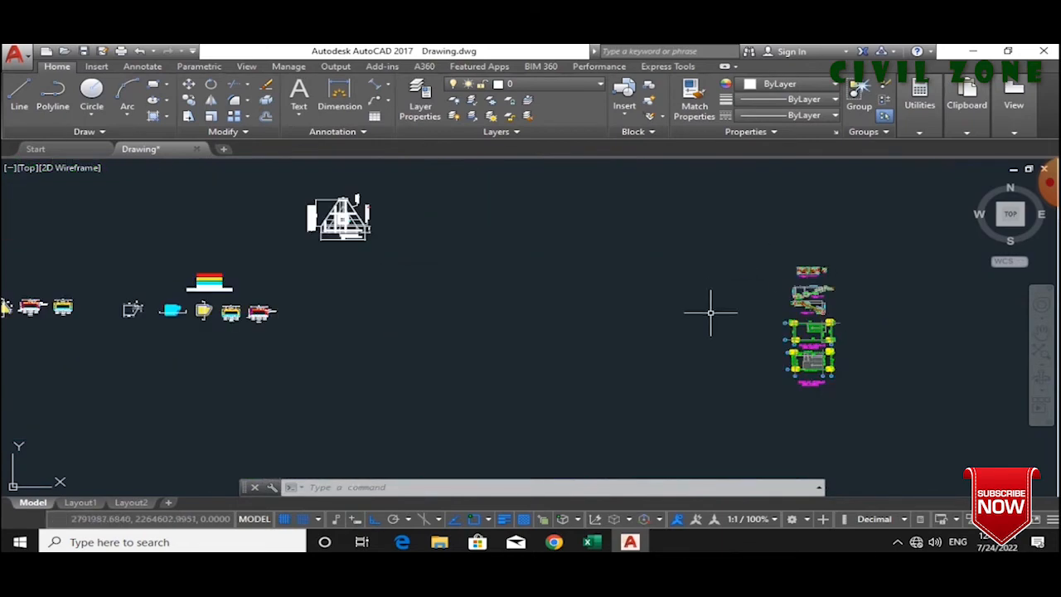
{"action": "scroll", "coordinate": [812, 358], "scroll_direction": "up", "scroll_amount": 5}
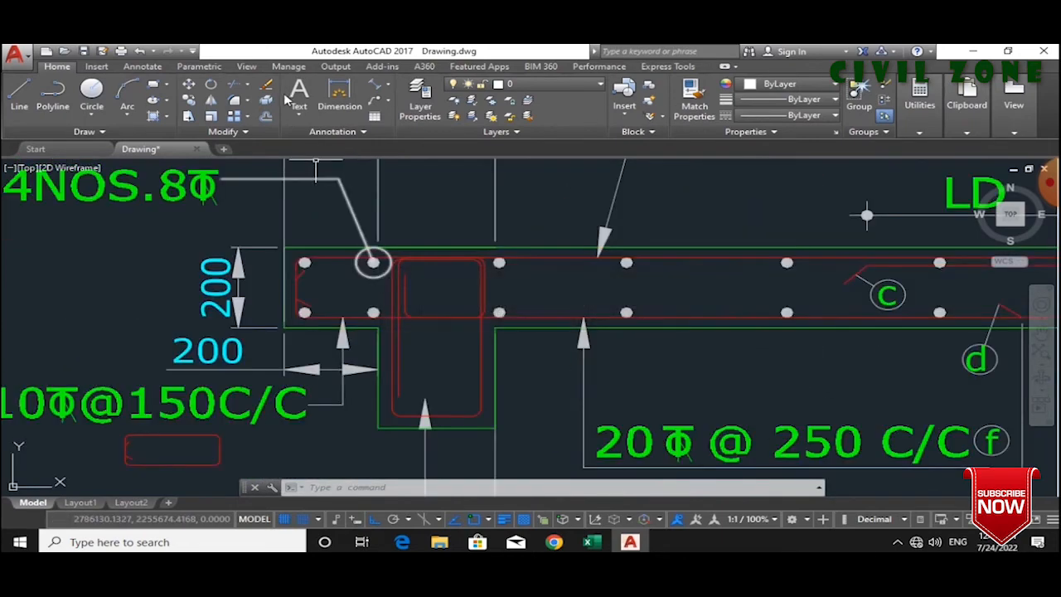
{"action": "left_click", "coordinate": [339, 95]}
{"action": "left_click", "coordinate": [379, 429]}
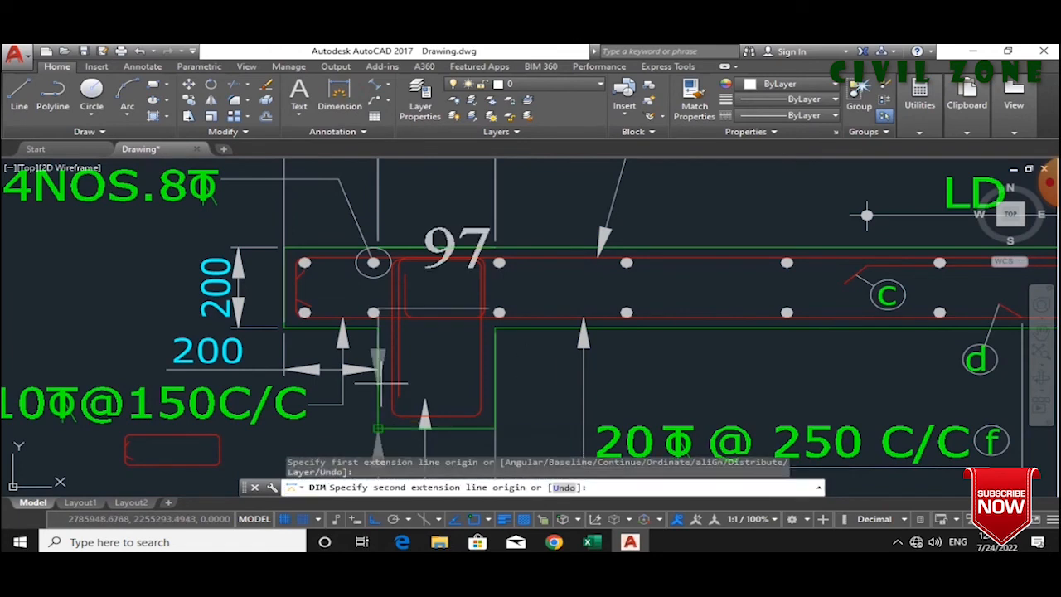
{"action": "left_click", "coordinate": [378, 247]}
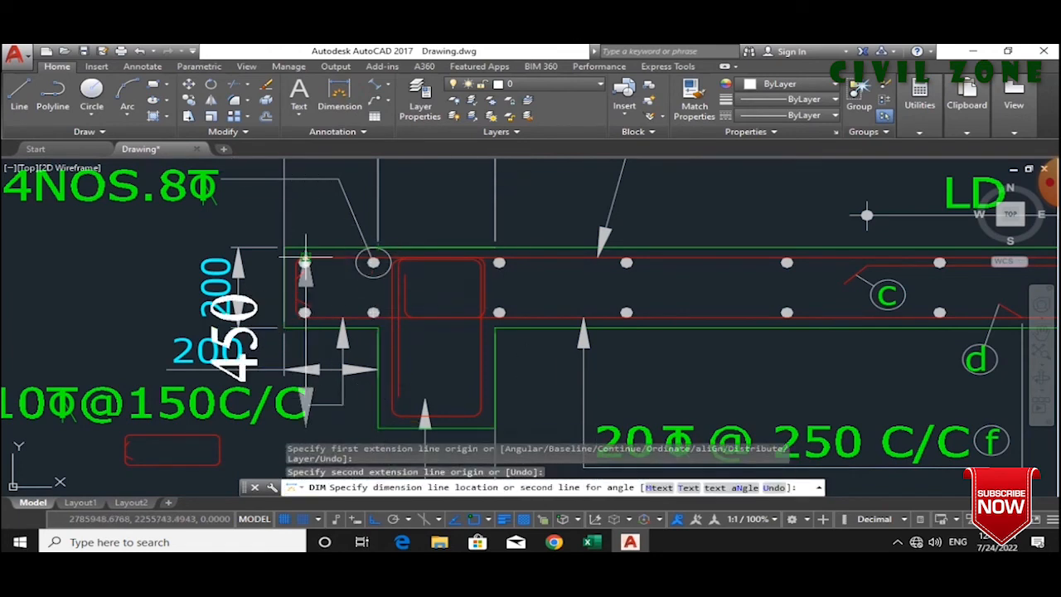
{"action": "key", "text": "Escape"}
{"action": "key", "text": "Escape"}
- Back in Excel, enter =.45-0.025-0.025 in N67 as Top main bar (e)'s vertical leg and increase the height of row 67
{"action": "left_click", "coordinate": [590, 542]}
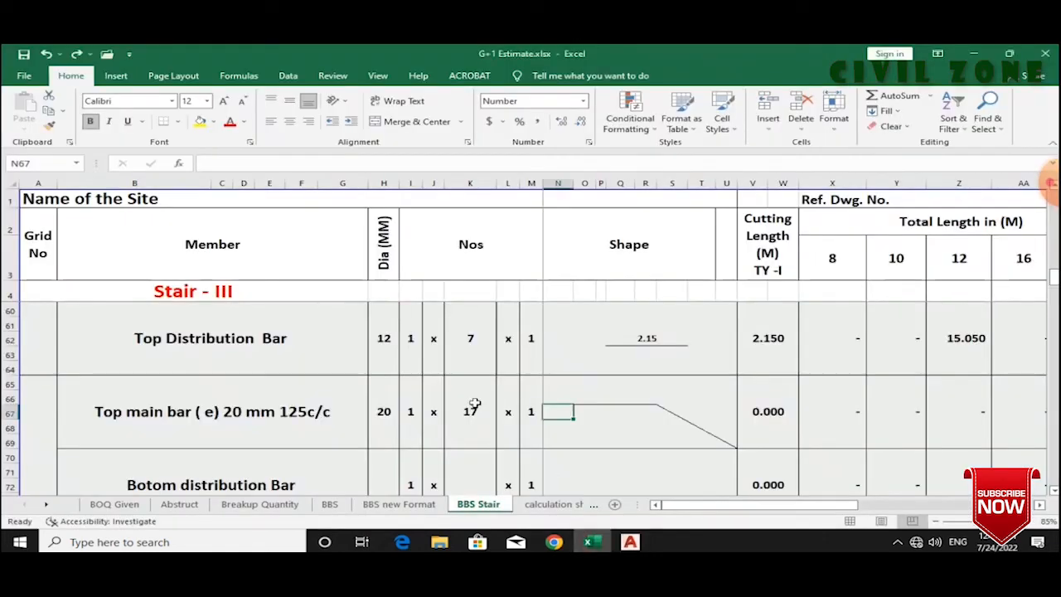
{"action": "mouse_move", "coordinate": [630, 542]}
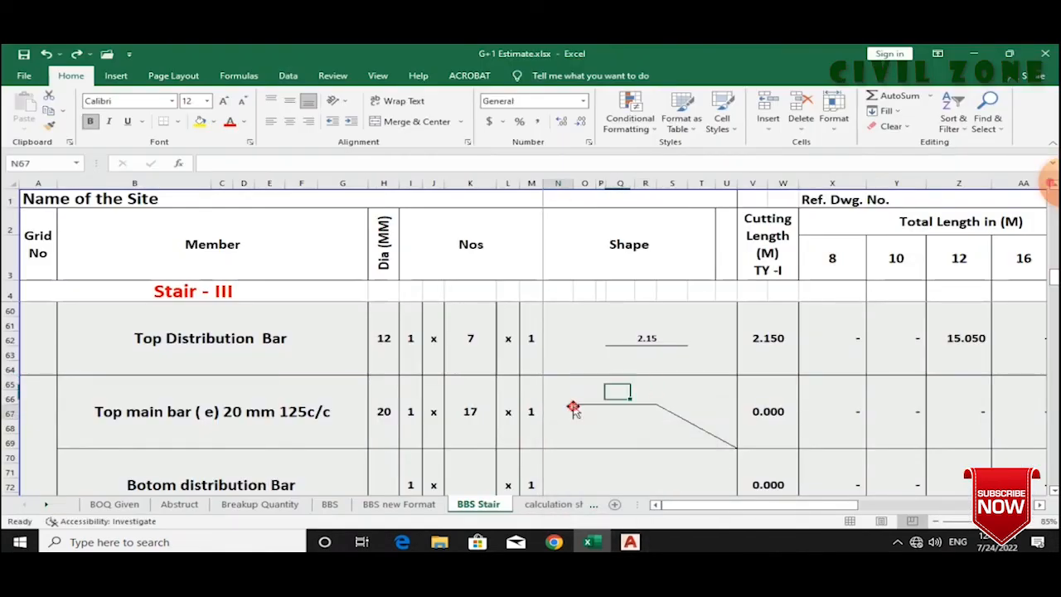
{"action": "type", "text": "=0"}
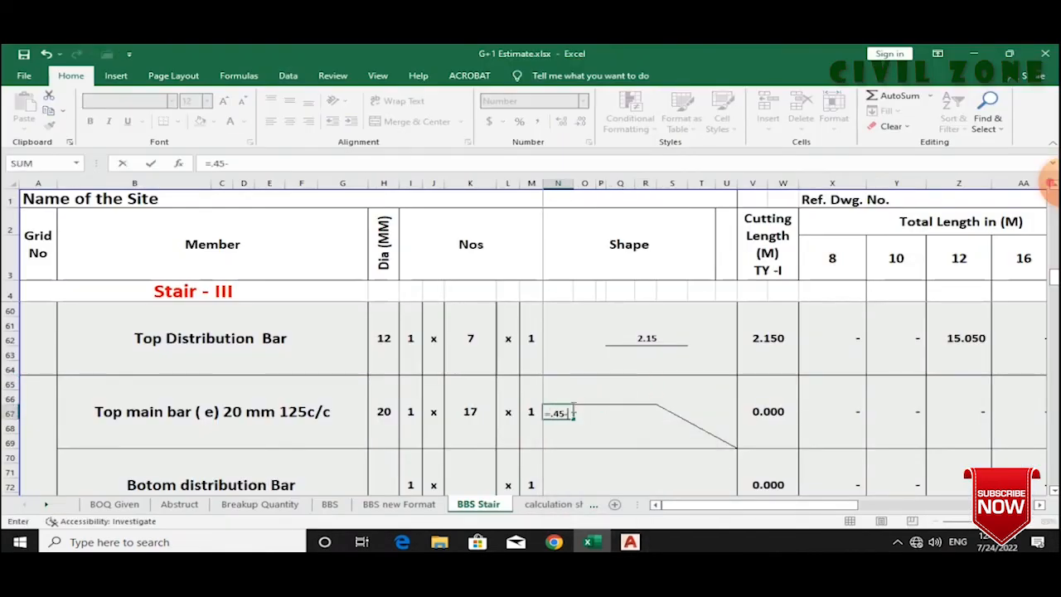
{"action": "type", "text": ".45-0.025-0.025"}
{"action": "key", "text": "Return"}
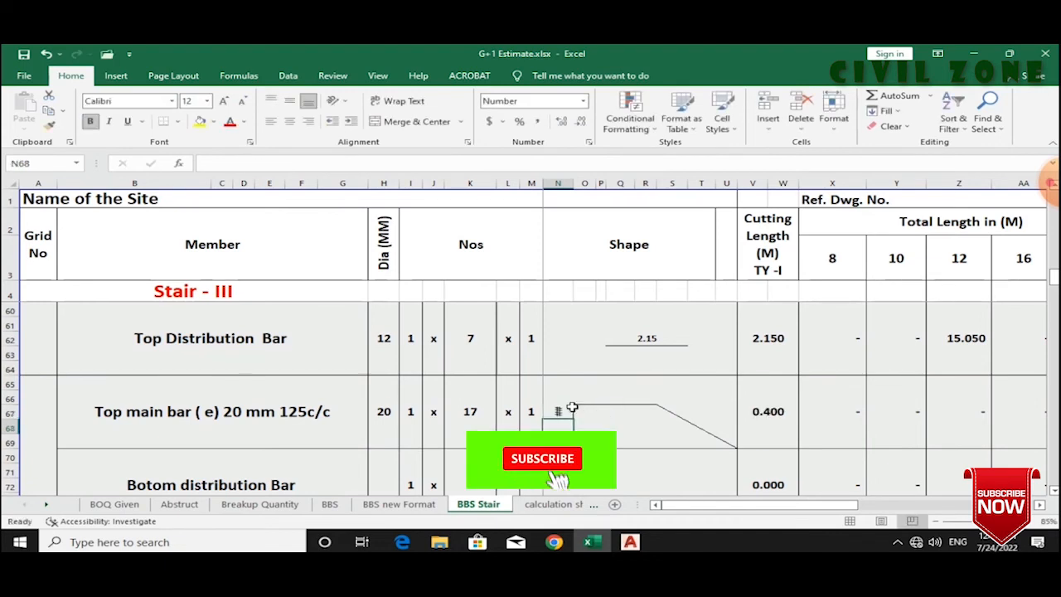
{"action": "left_click_drag", "start_coordinate": [10, 422], "coordinate": [10, 435]}
{"action": "left_click", "coordinate": [618, 451]}
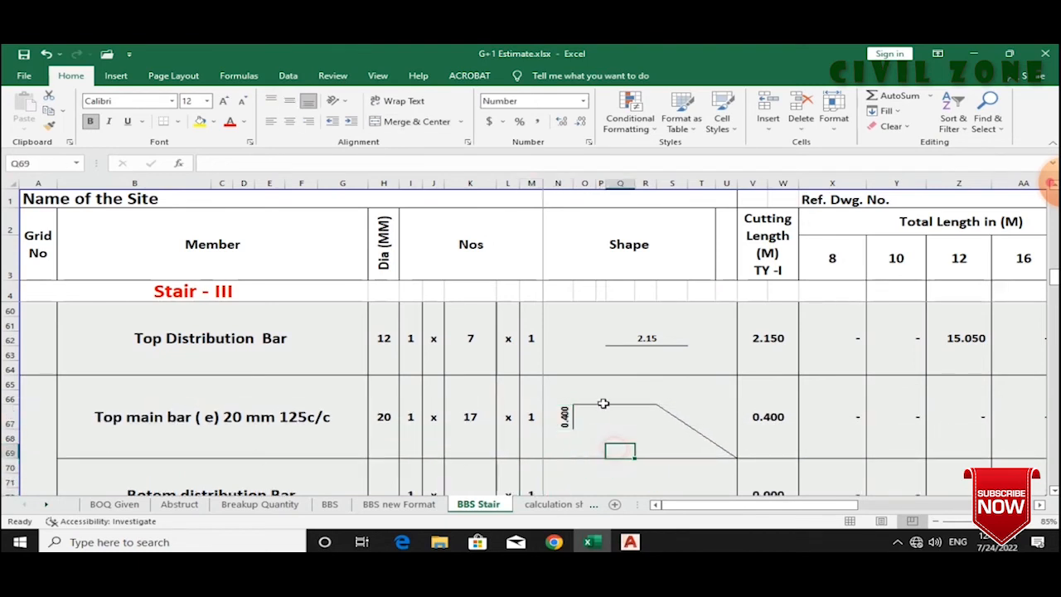
- In AutoCAD, measure the horizontal offset between the landing slab's stair-side end and the bend point of top bar (e)
{"action": "left_click", "coordinate": [630, 541]}
{"action": "scroll", "coordinate": [535, 342], "scroll_direction": "down", "scroll_amount": 2}
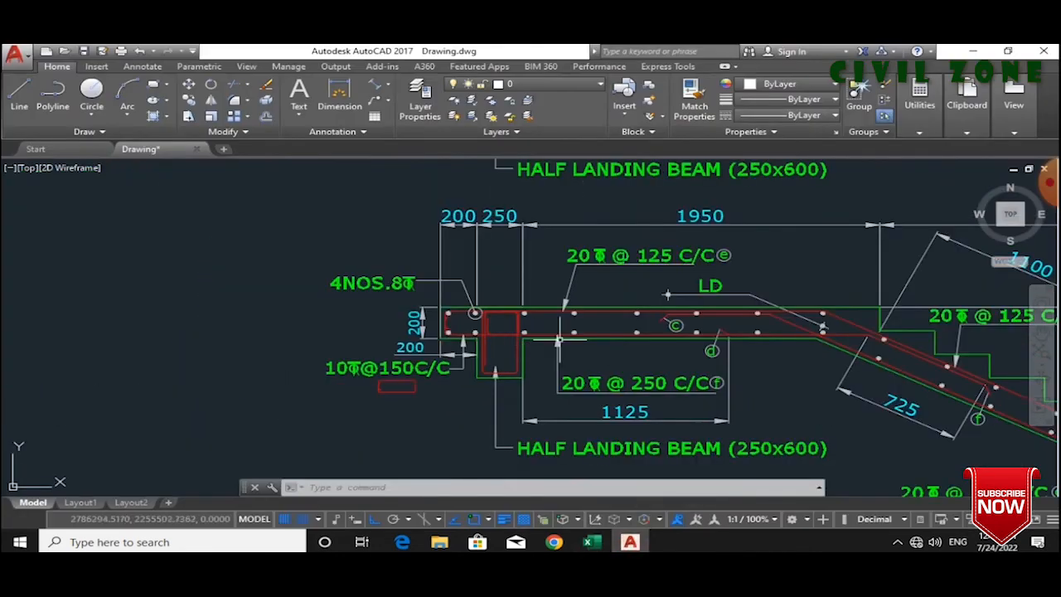
{"action": "scroll", "coordinate": [497, 319], "scroll_direction": "down", "scroll_amount": 1}
{"action": "scroll", "coordinate": [498, 328], "scroll_direction": "up", "scroll_amount": 1}
{"action": "scroll", "coordinate": [520, 336], "scroll_direction": "down", "scroll_amount": 1}
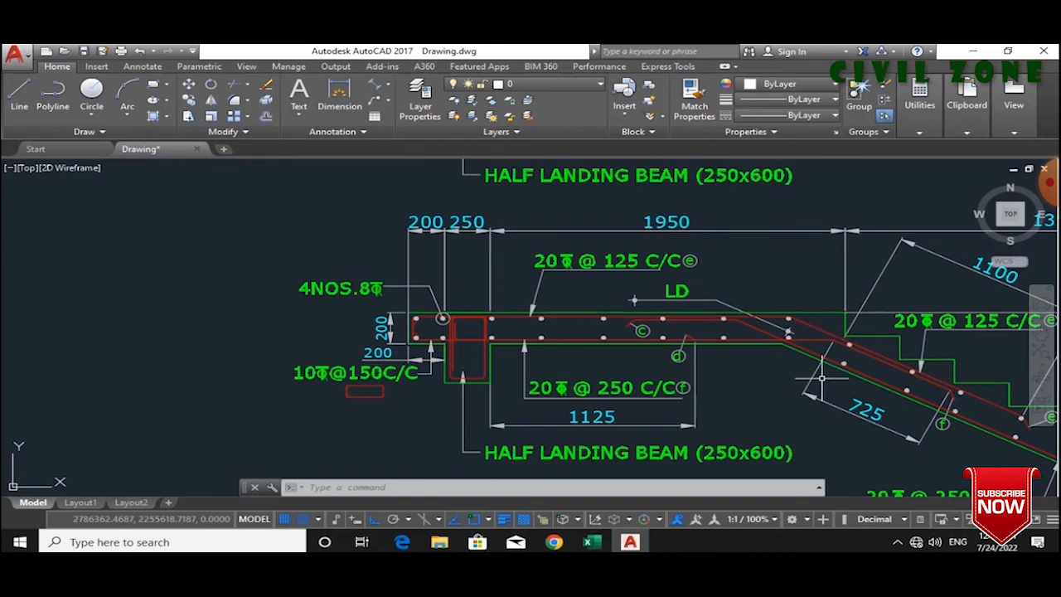
{"action": "left_click", "coordinate": [338, 98]}
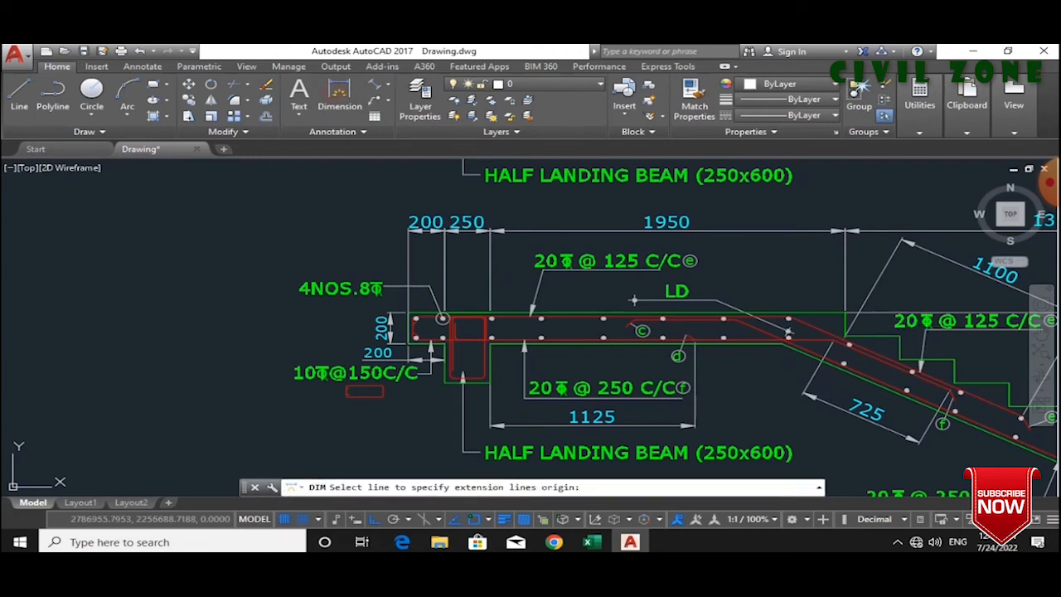
{"action": "scroll", "coordinate": [740, 306], "scroll_direction": "up", "scroll_amount": 3}
{"action": "left_click", "coordinate": [850, 311]}
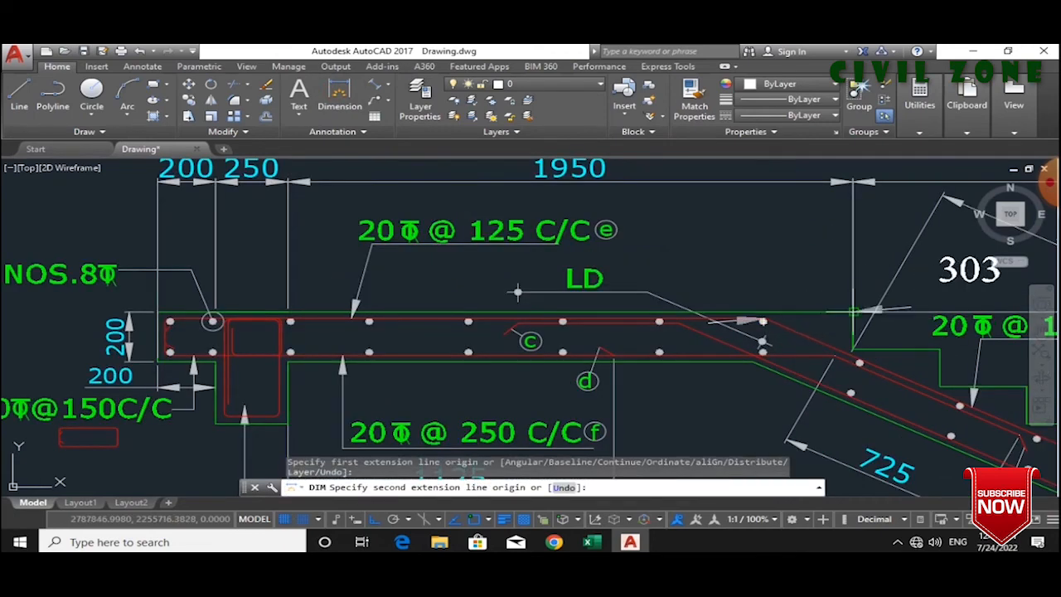
{"action": "left_click", "coordinate": [763, 322]}
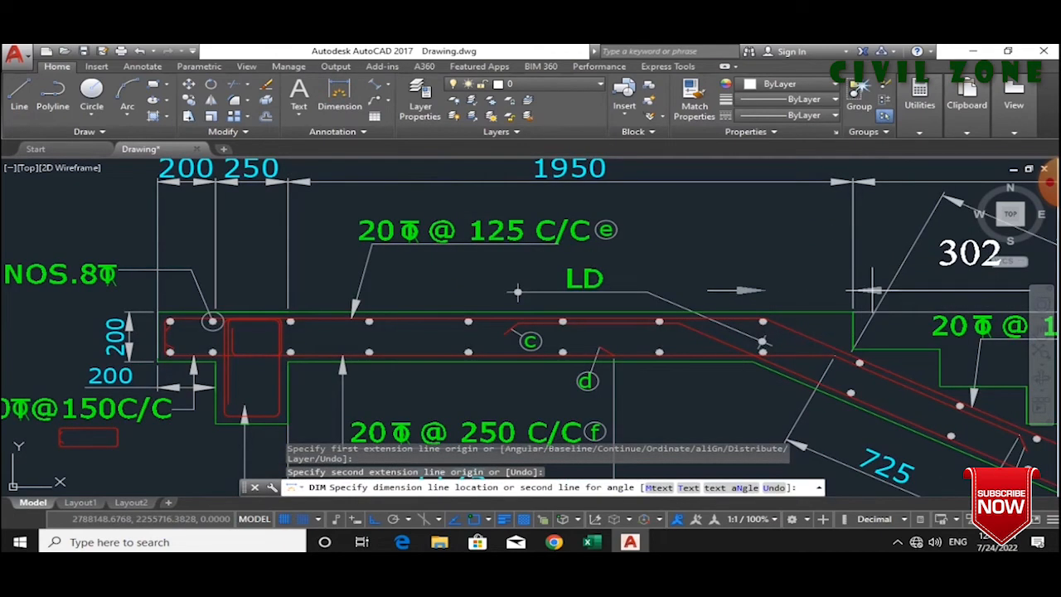
{"action": "left_click", "coordinate": [881, 295]}
{"action": "key", "text": "Escape"}
- Enter =.25+1.95-.3+.025 in Excel's O66 as Top main bar (e)'s horizontal length, using the landing dimensions from AutoCAD
{"action": "left_click", "coordinate": [591, 543]}
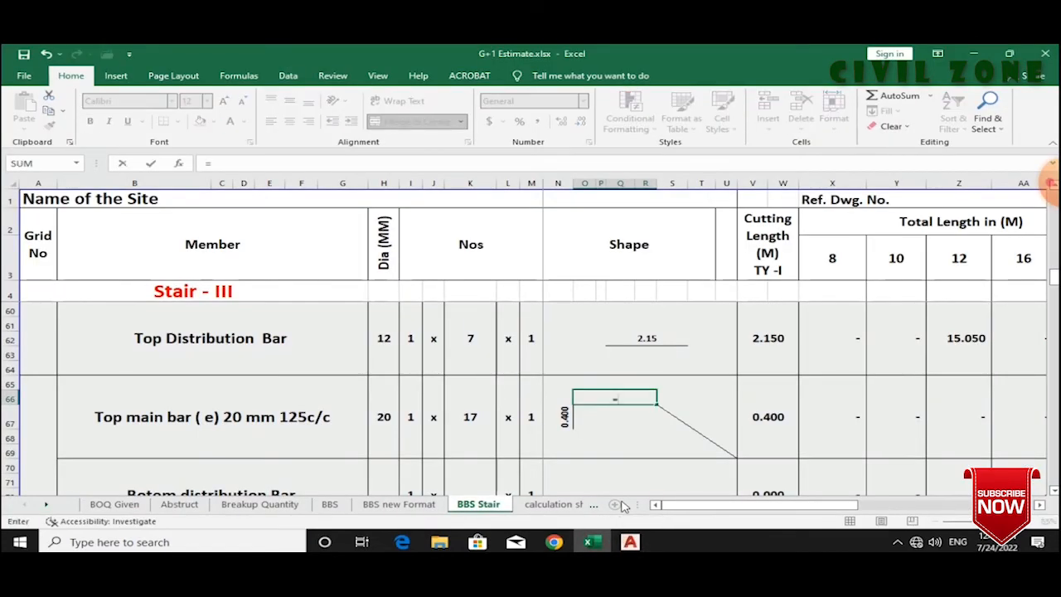
{"action": "left_click", "coordinate": [630, 542]}
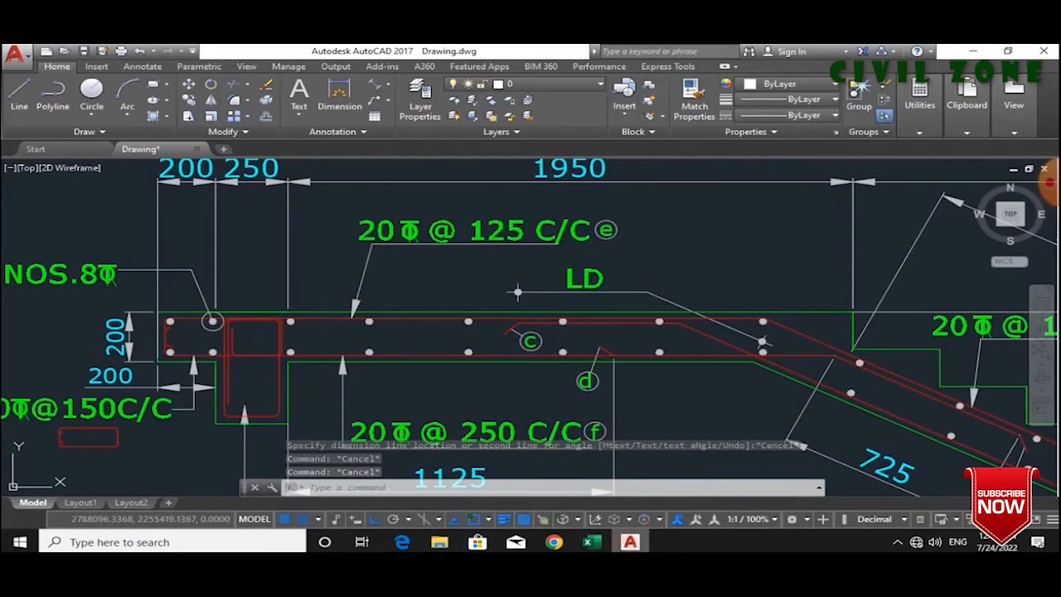
{"action": "left_click", "coordinate": [601, 542]}
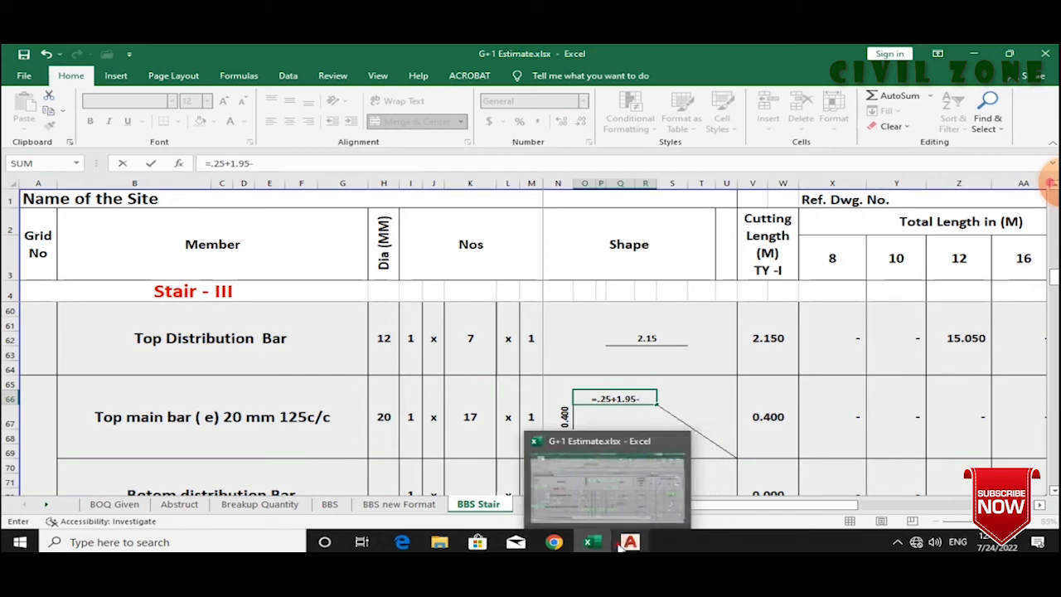
{"action": "left_click", "coordinate": [623, 544]}
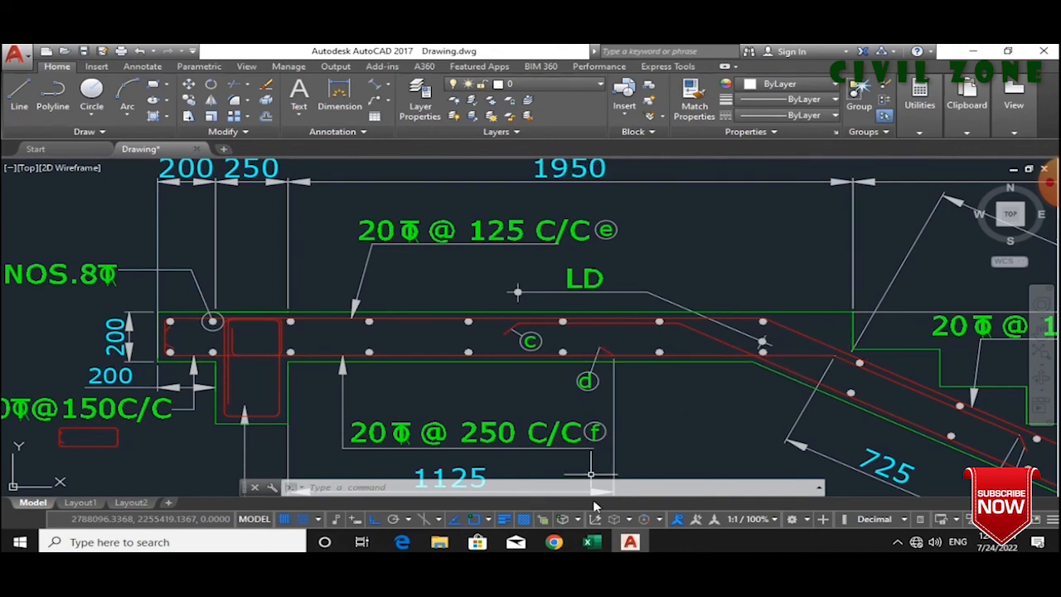
{"action": "left_click", "coordinate": [594, 543]}
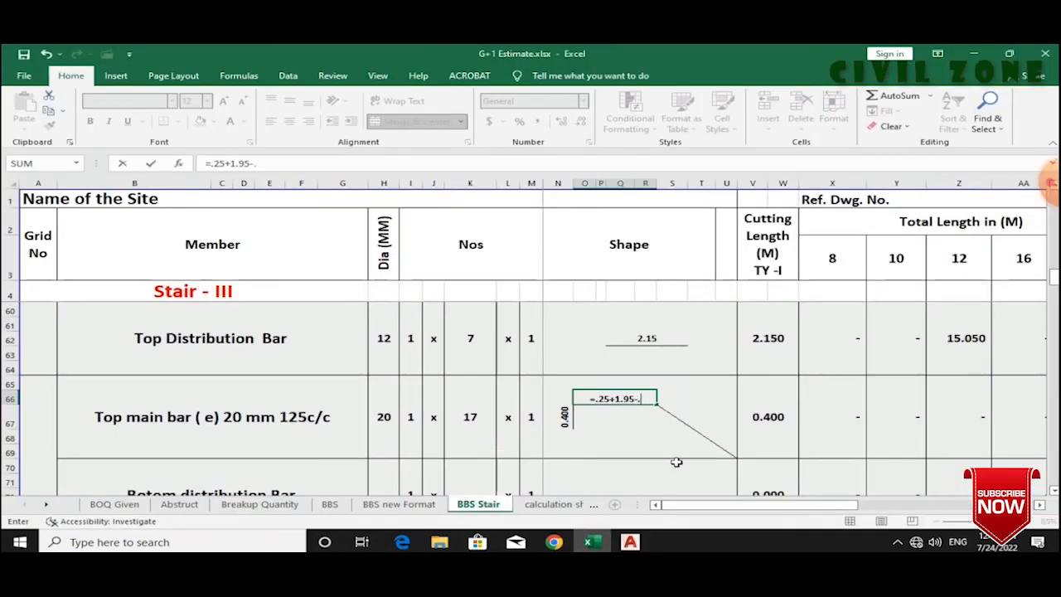
{"action": "type", "text": "25"}
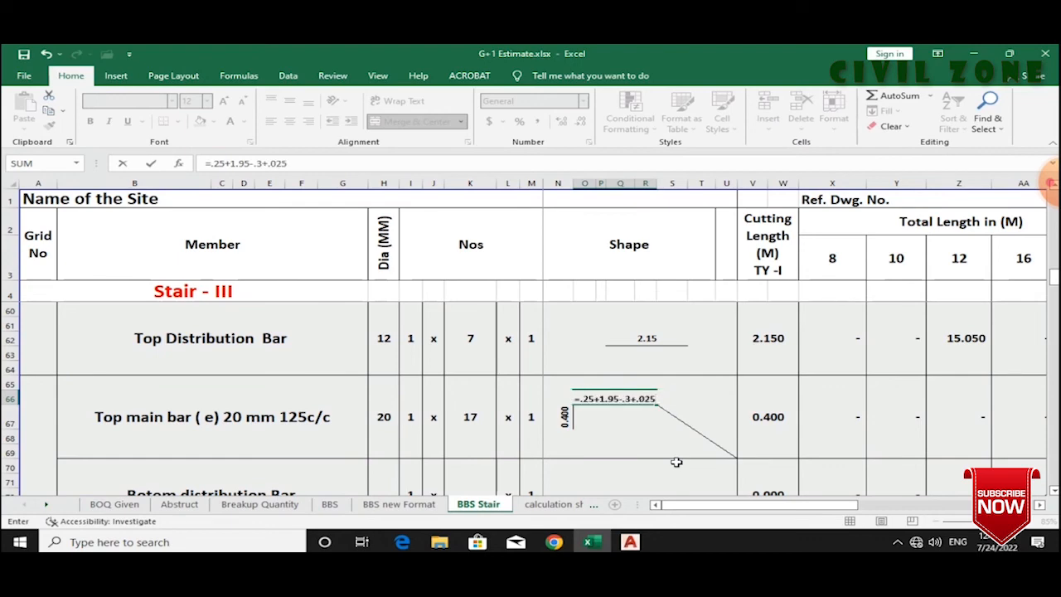
{"action": "key", "text": "Return"}
- Compare bar (e)'s horizontal run in the AutoCAD landing section with the length formula in O66
{"action": "left_click", "coordinate": [630, 541]}
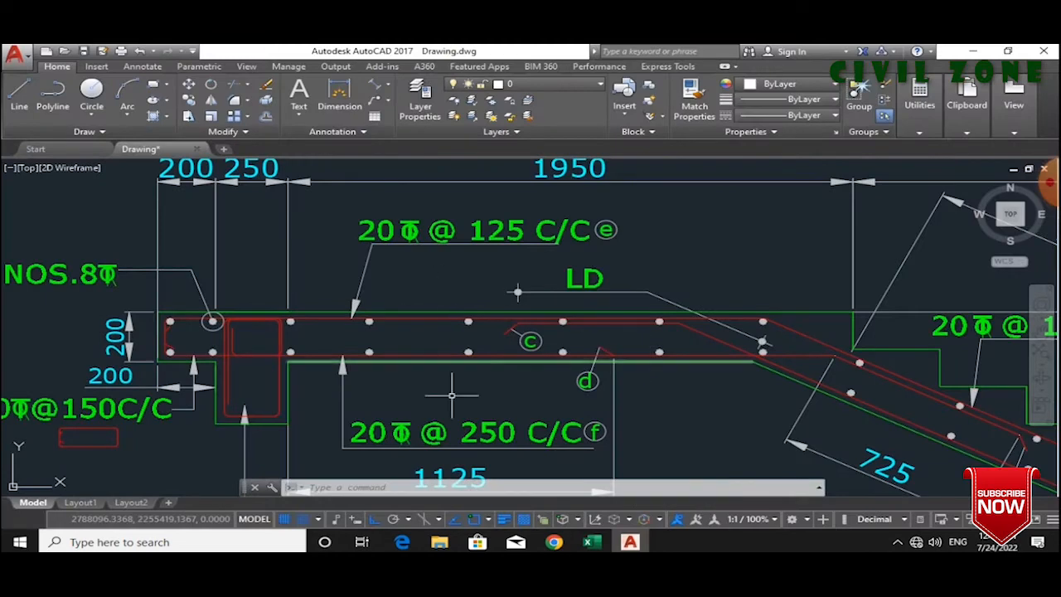
{"action": "left_click_drag", "start_coordinate": [220, 285], "coordinate": [221, 301]}
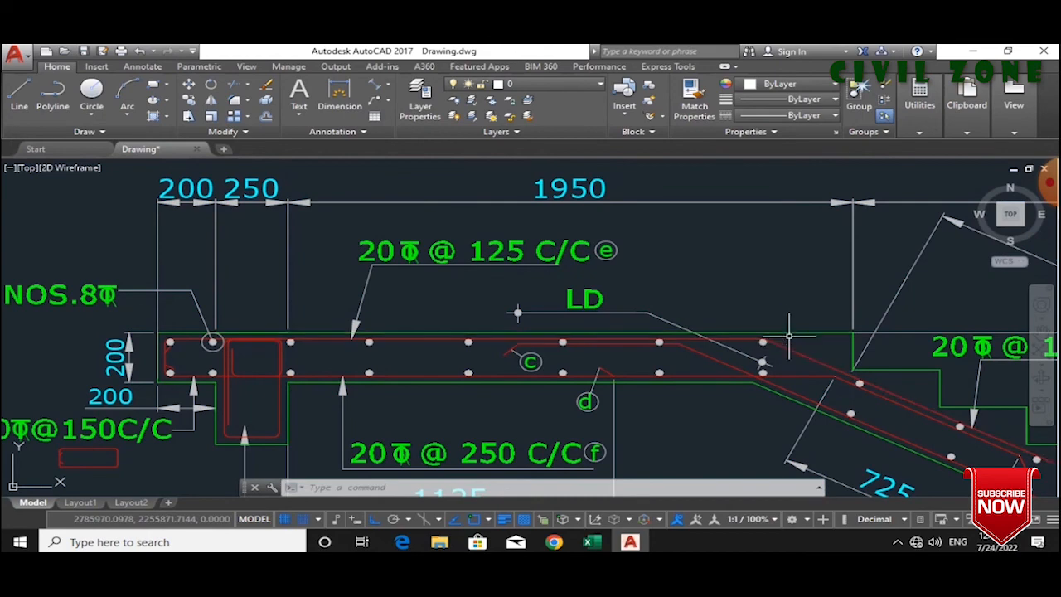
{"action": "left_click", "coordinate": [592, 542]}
{"action": "left_click", "coordinate": [598, 398]}
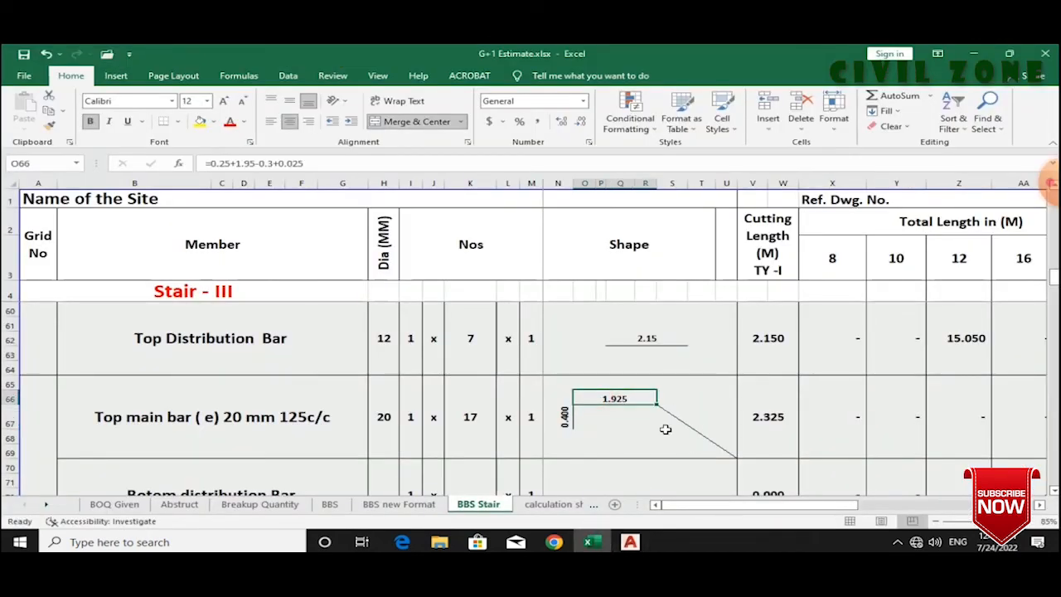
- For the sloped leg cell S67, measure in AutoCAD the aligned distance from top bar (e)'s bend to the base of the first riser
{"action": "left_click", "coordinate": [668, 407]}
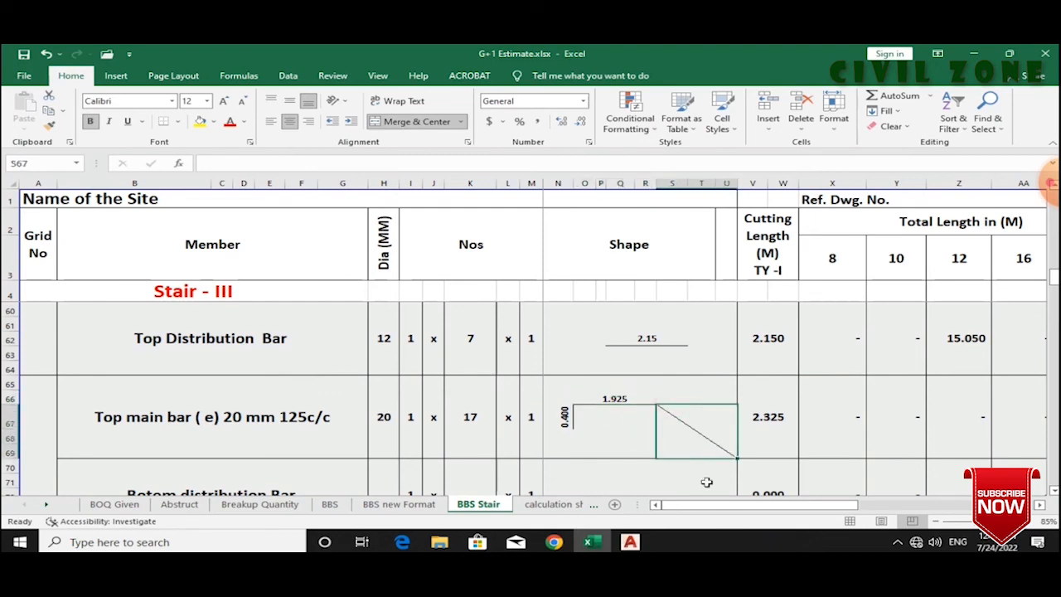
{"action": "left_click", "coordinate": [630, 543]}
{"action": "scroll", "coordinate": [589, 340], "scroll_direction": "down", "scroll_amount": 3}
{"action": "scroll", "coordinate": [728, 359], "scroll_direction": "up", "scroll_amount": 2}
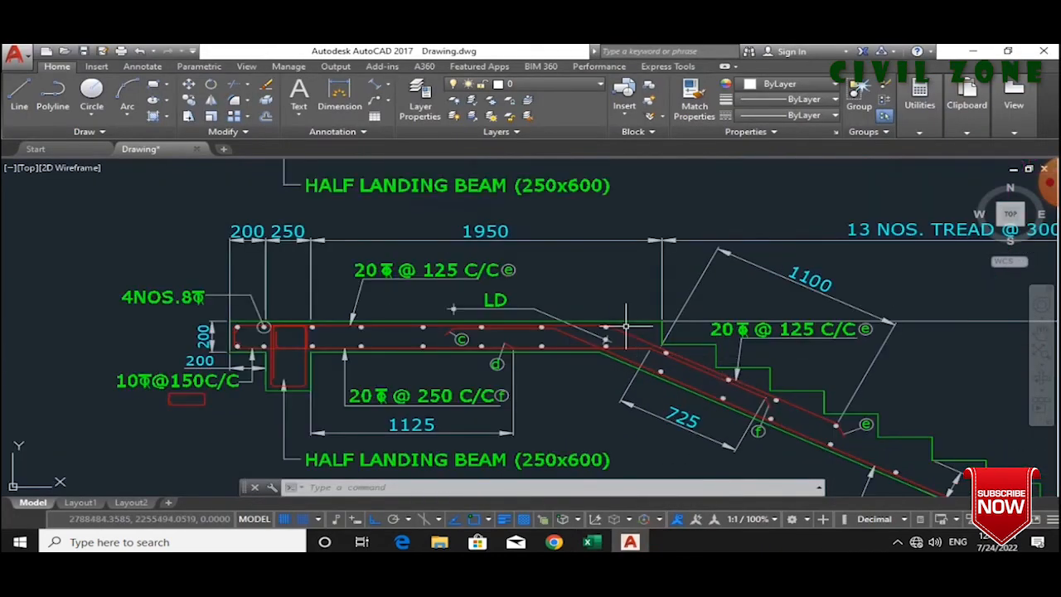
{"action": "scroll", "coordinate": [746, 340], "scroll_direction": "up", "scroll_amount": 3}
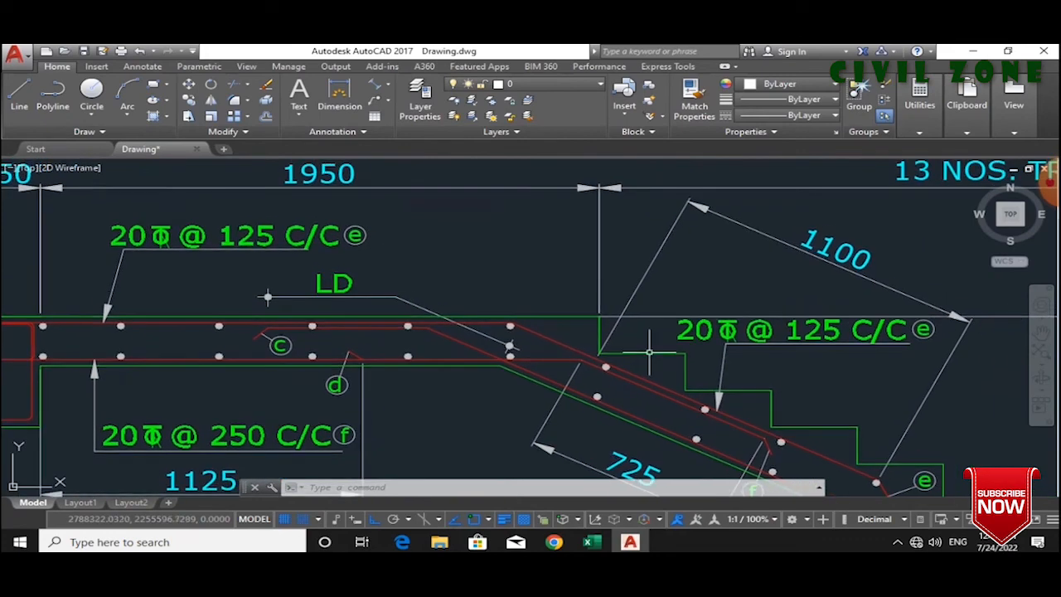
{"action": "left_click", "coordinate": [374, 84]}
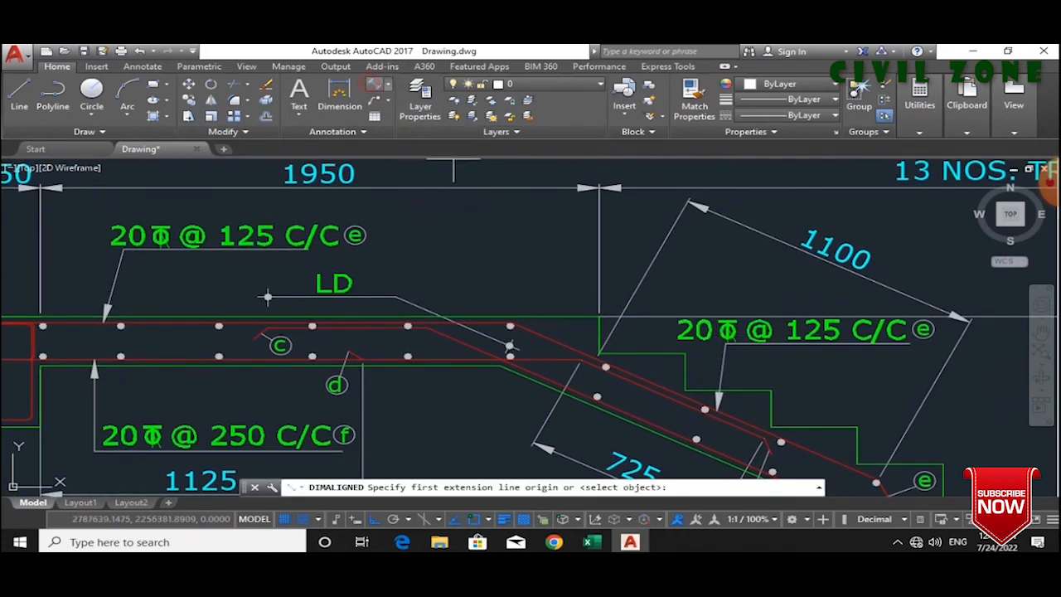
{"action": "left_click", "coordinate": [510, 325]}
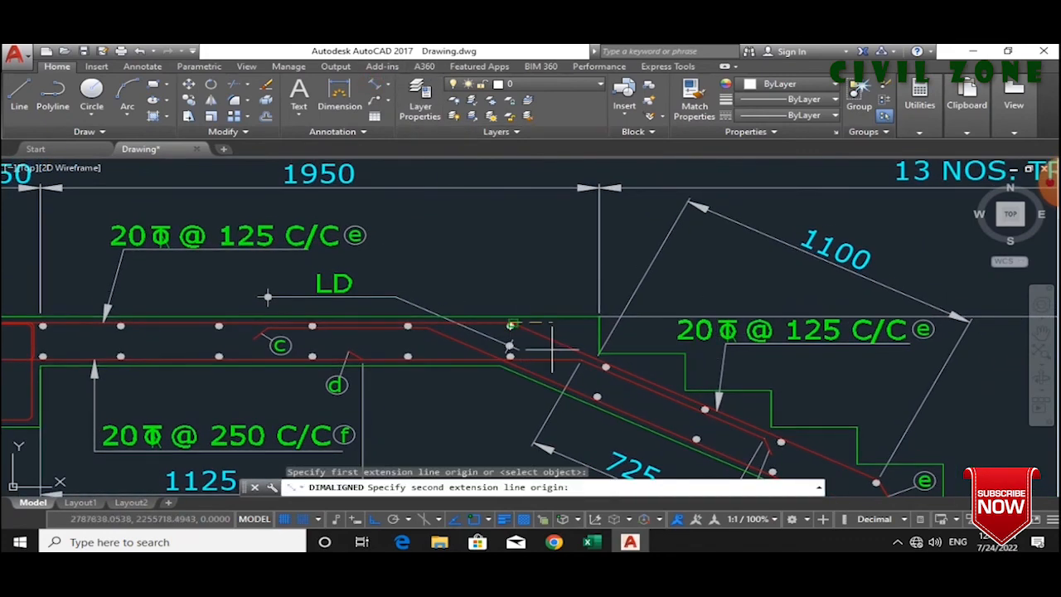
{"action": "left_click", "coordinate": [599, 353]}
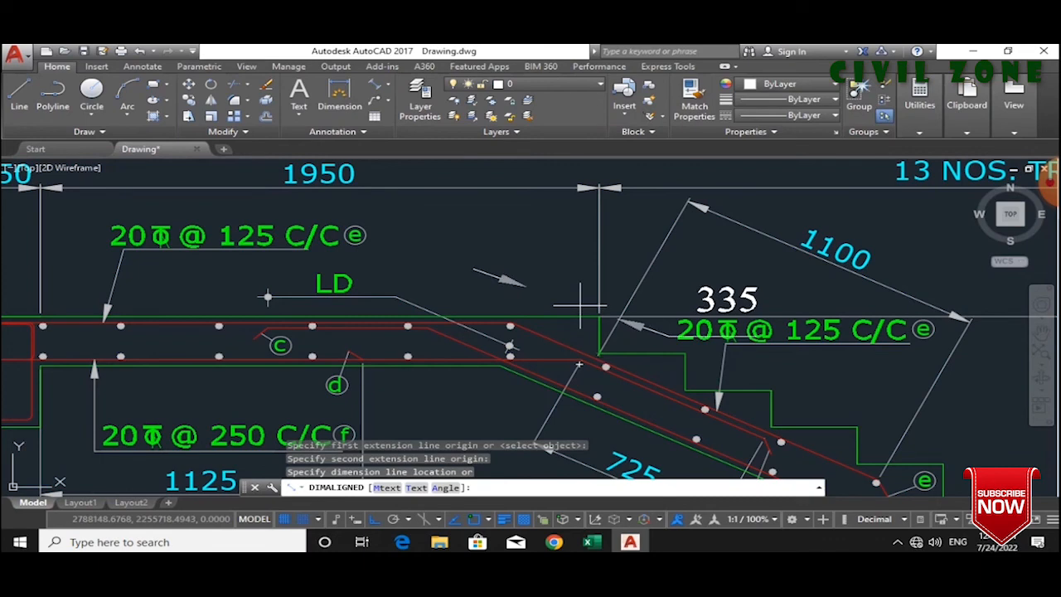
{"action": "key", "text": "Escape"}
{"action": "left_click", "coordinate": [591, 542]}
{"action": "type", "text": "="}
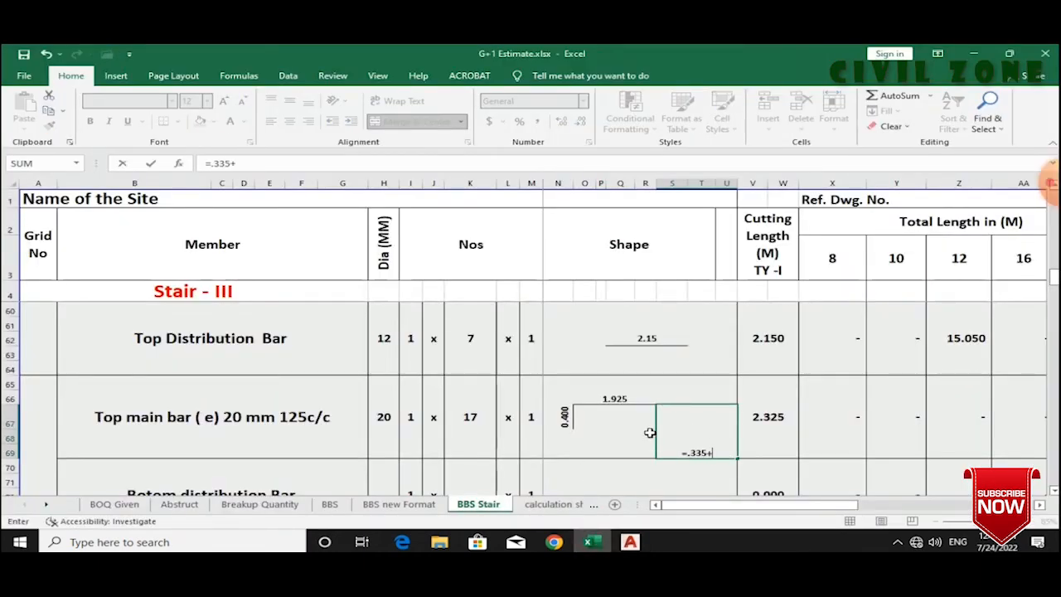
{"action": "type", "text": ".335+"}
- In AutoCAD, remeasure the aligned distance between bar (e)'s bend and the first riser's base, snapping to the exact bend point in both directions
{"action": "left_click", "coordinate": [630, 541]}
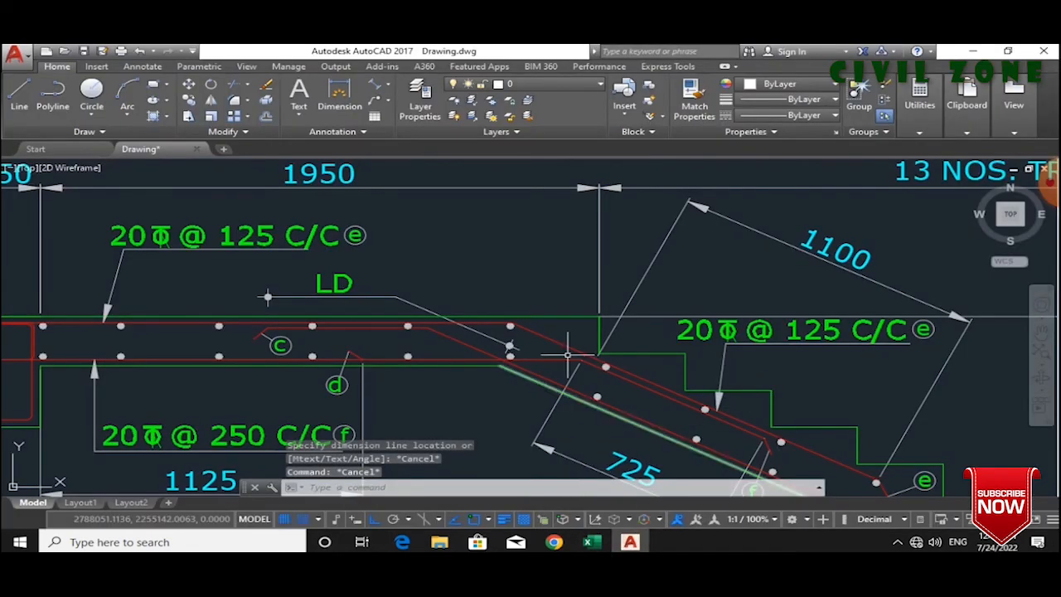
{"action": "left_click_drag", "start_coordinate": [589, 336], "coordinate": [543, 301]}
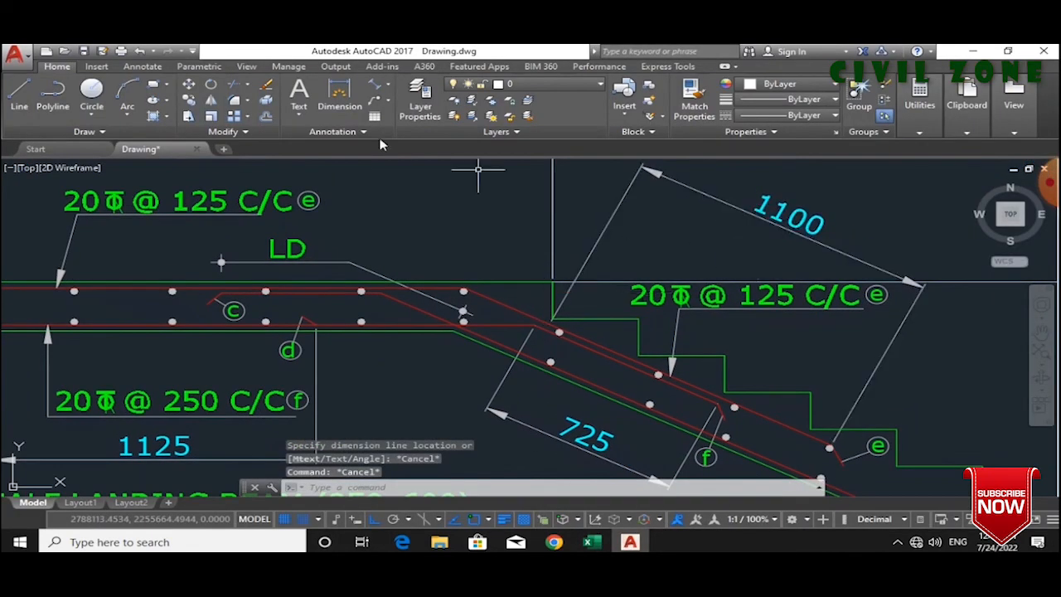
{"action": "left_click", "coordinate": [378, 86]}
{"action": "scroll", "coordinate": [464, 291], "scroll_direction": "up", "scroll_amount": 2}
{"action": "left_click", "coordinate": [461, 286]}
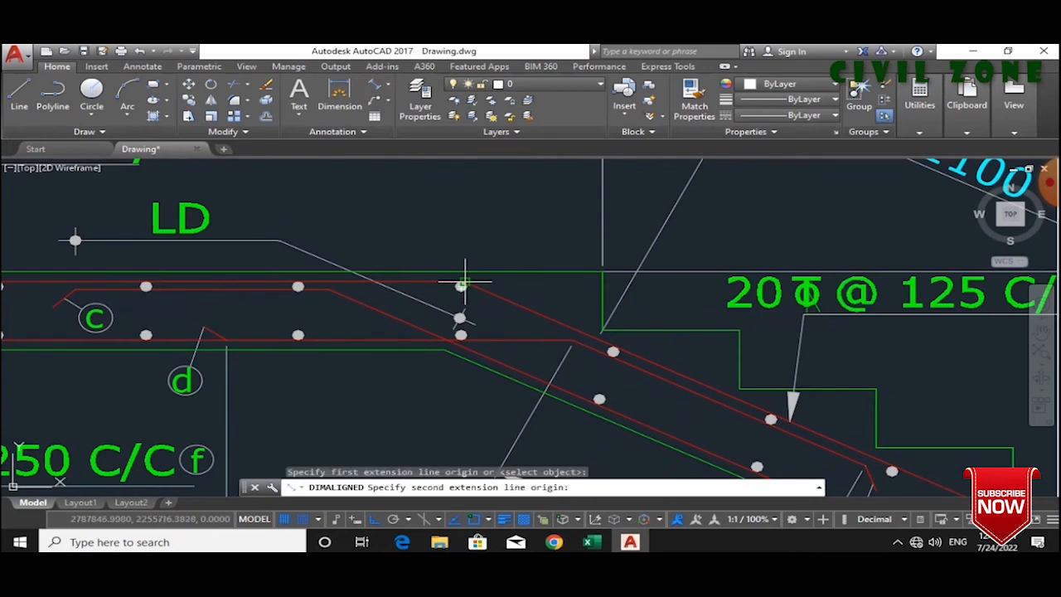
{"action": "left_click", "coordinate": [603, 332]}
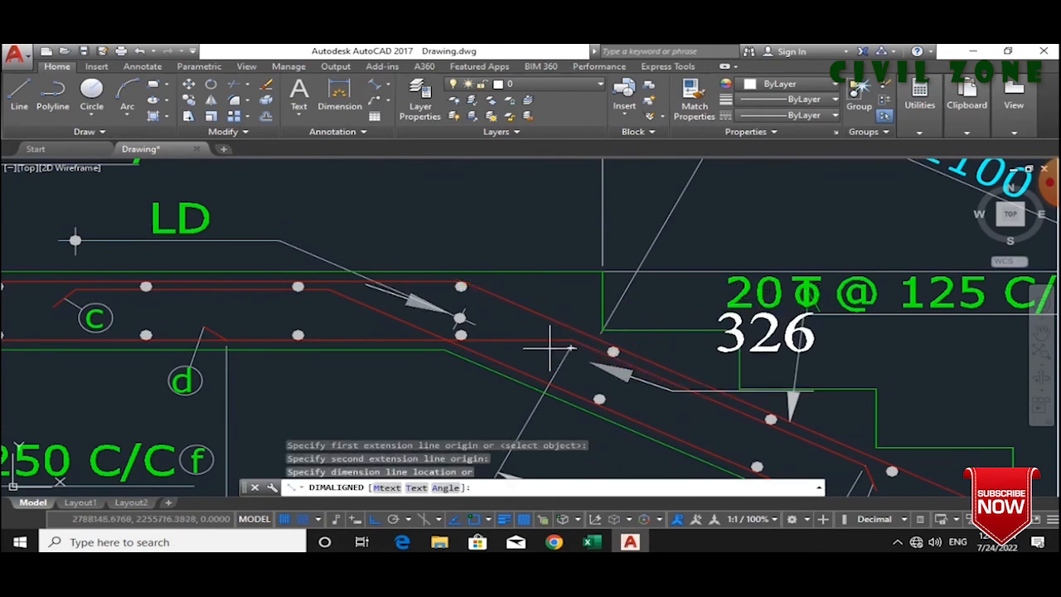
{"action": "key", "text": "Escape"}
{"action": "key", "text": "Return"}
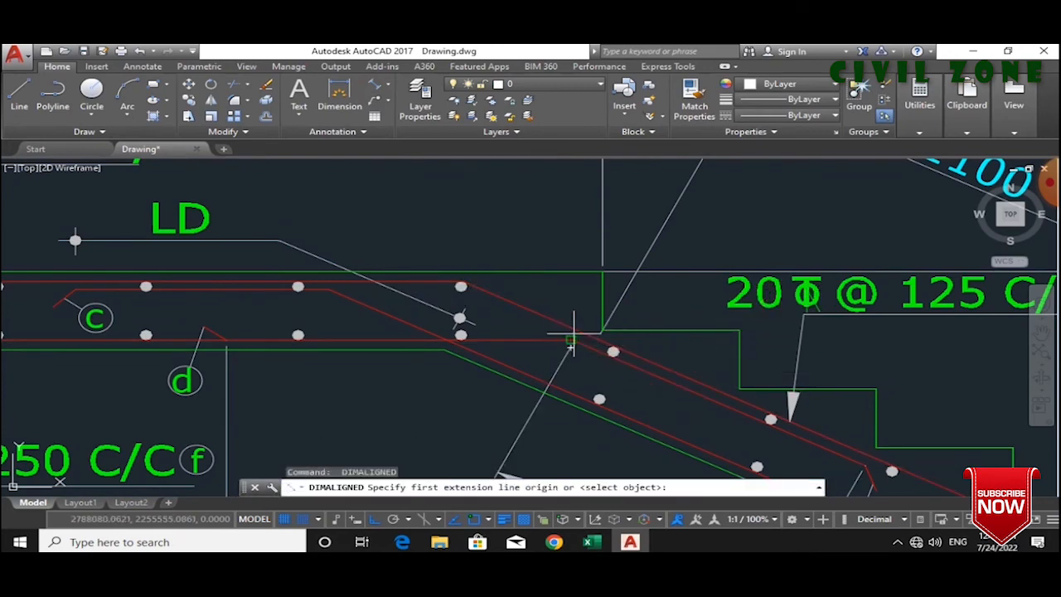
{"action": "left_click", "coordinate": [602, 330]}
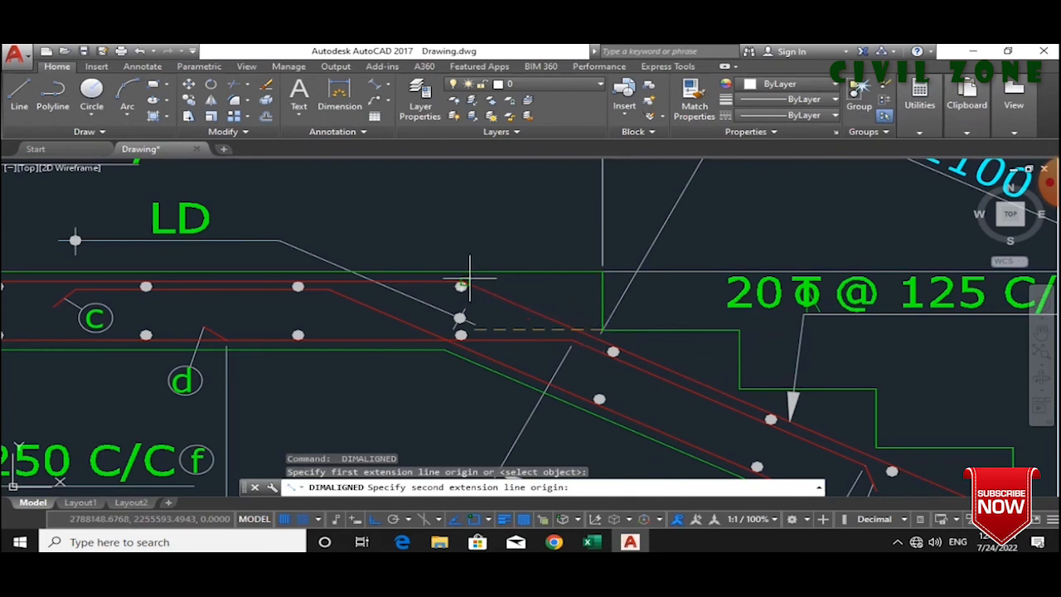
{"action": "left_click", "coordinate": [465, 282]}
{"action": "scroll", "coordinate": [486, 295], "scroll_direction": "down", "scroll_amount": 2}
{"action": "key", "text": "Escape"}
{"action": "key", "text": "Escape"}
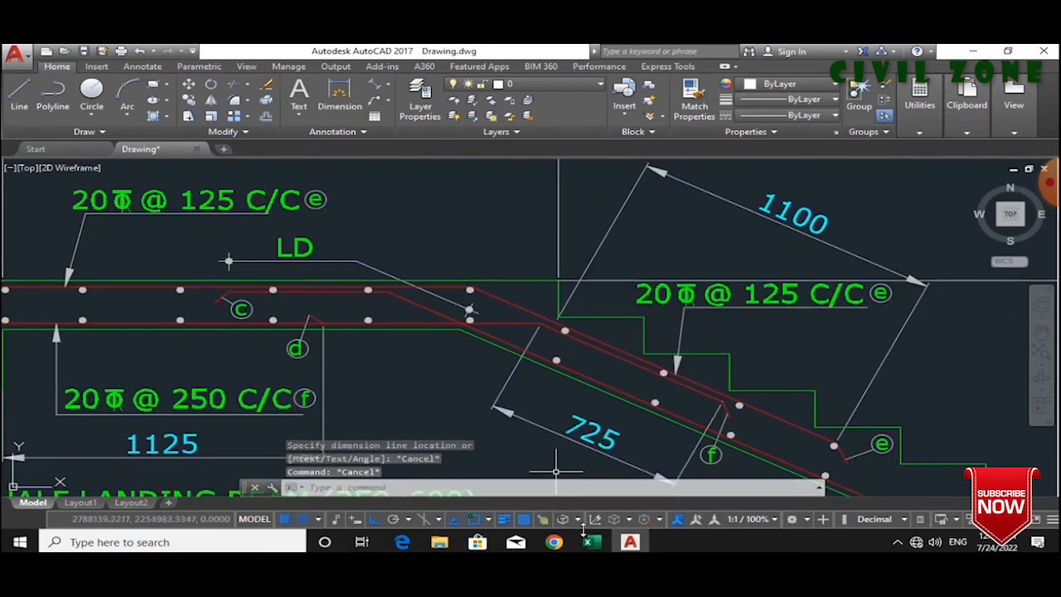
- Back in Excel, discard the unfinished formula in S67 and enter =.325+1.1 as Top main bar (e)'s sloped length
{"action": "left_click", "coordinate": [592, 542]}
{"action": "left_click", "coordinate": [710, 469]}
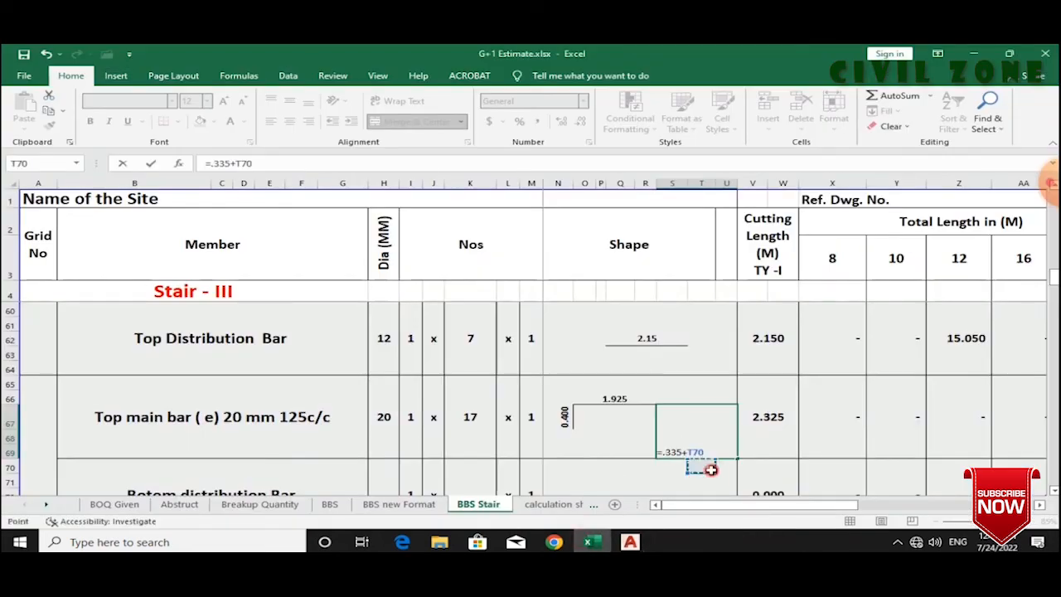
{"action": "key", "text": "Escape"}
{"action": "type", "text": "="}
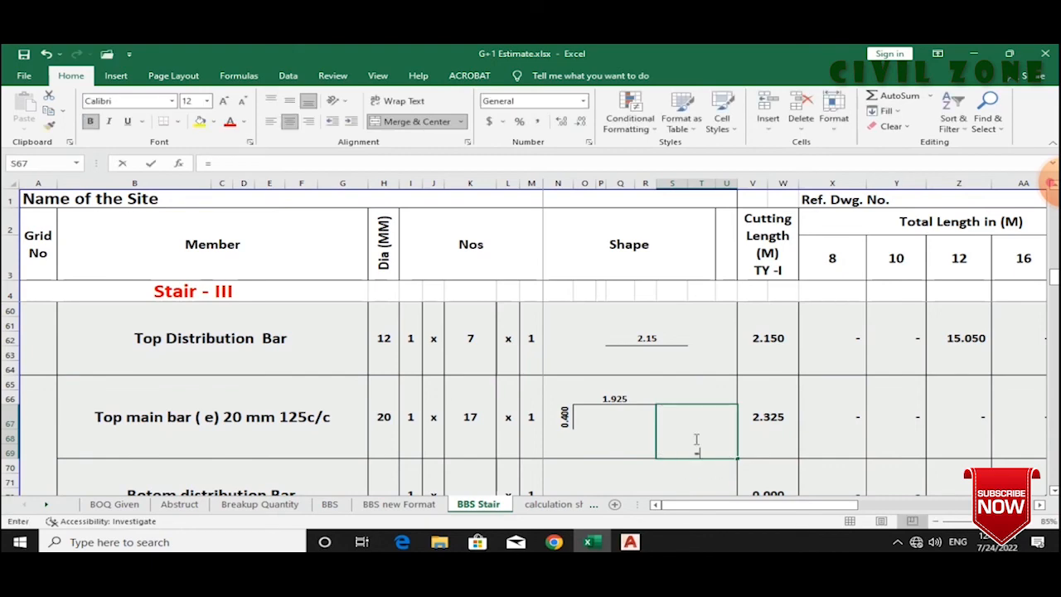
{"action": "type", "text": "325+1."}
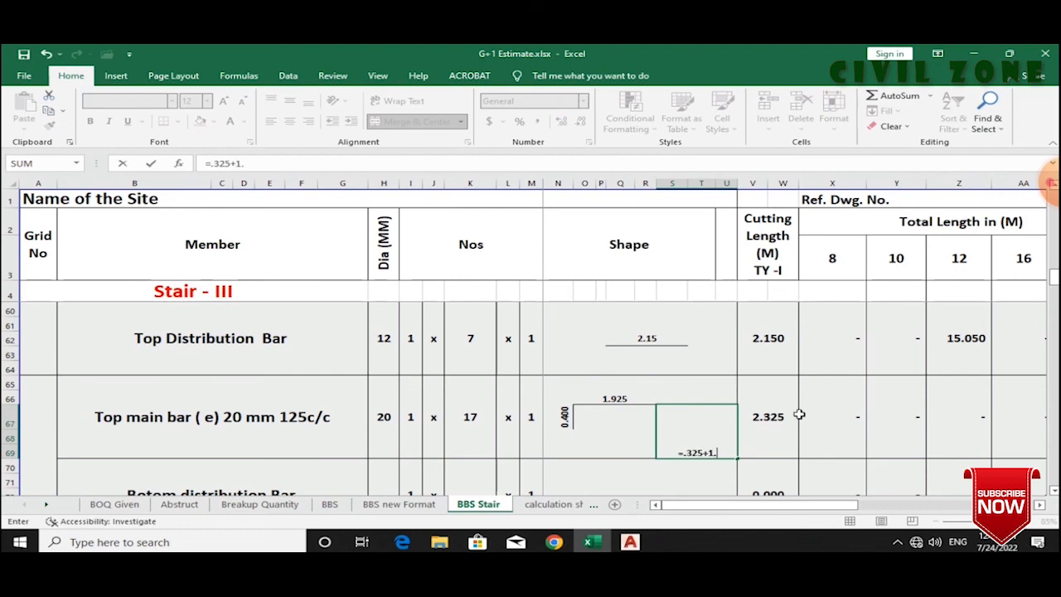
{"action": "key", "text": "Return"}
- Measure bar (e)'s full sloped length in the AutoCAD section, and compare it with S67 before checking the cutting length formula in Excel's V65
{"action": "left_click", "coordinate": [682, 421]}
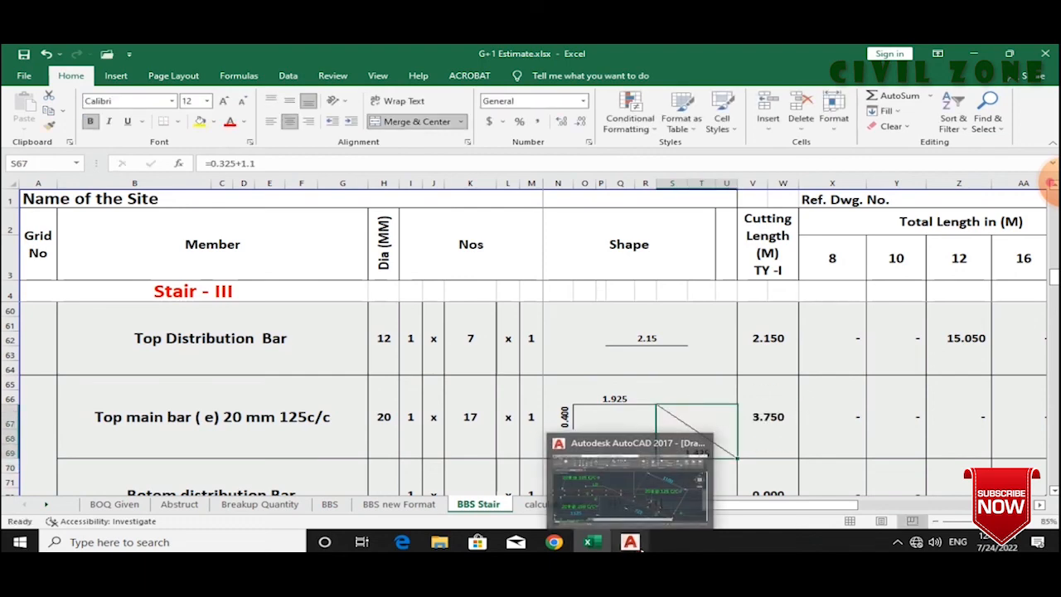
{"action": "left_click", "coordinate": [630, 542]}
{"action": "scroll", "coordinate": [679, 360], "scroll_direction": "down", "scroll_amount": 2}
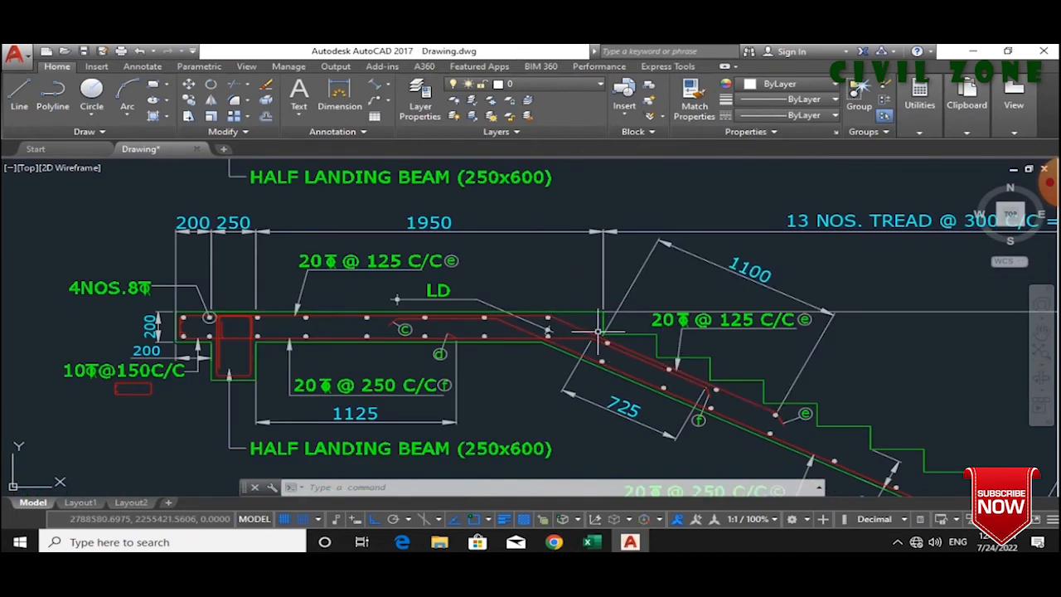
{"action": "left_click", "coordinate": [374, 84]}
{"action": "left_click", "coordinate": [547, 317]}
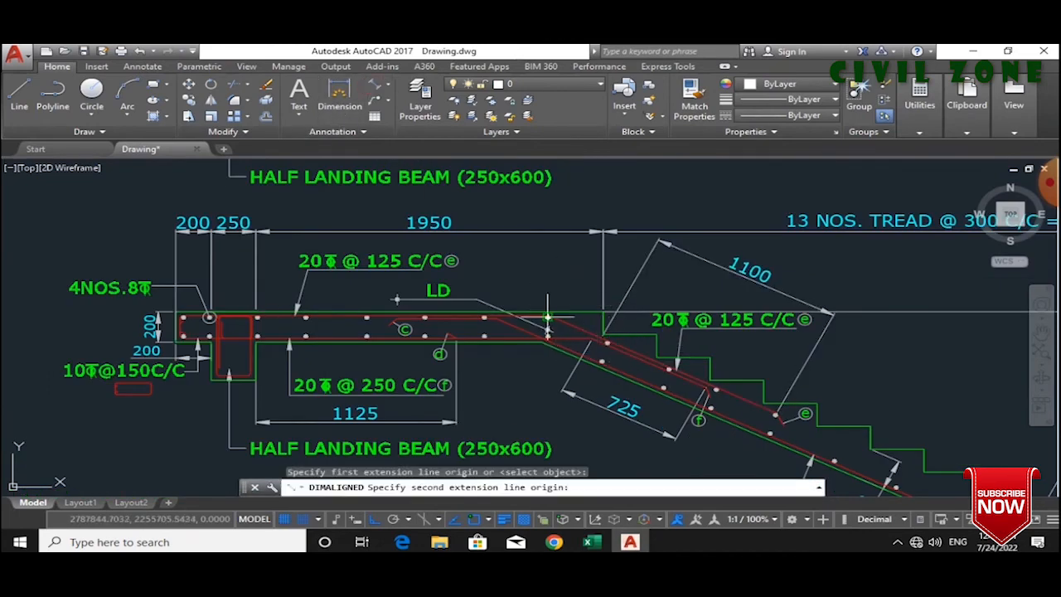
{"action": "left_click", "coordinate": [775, 415]}
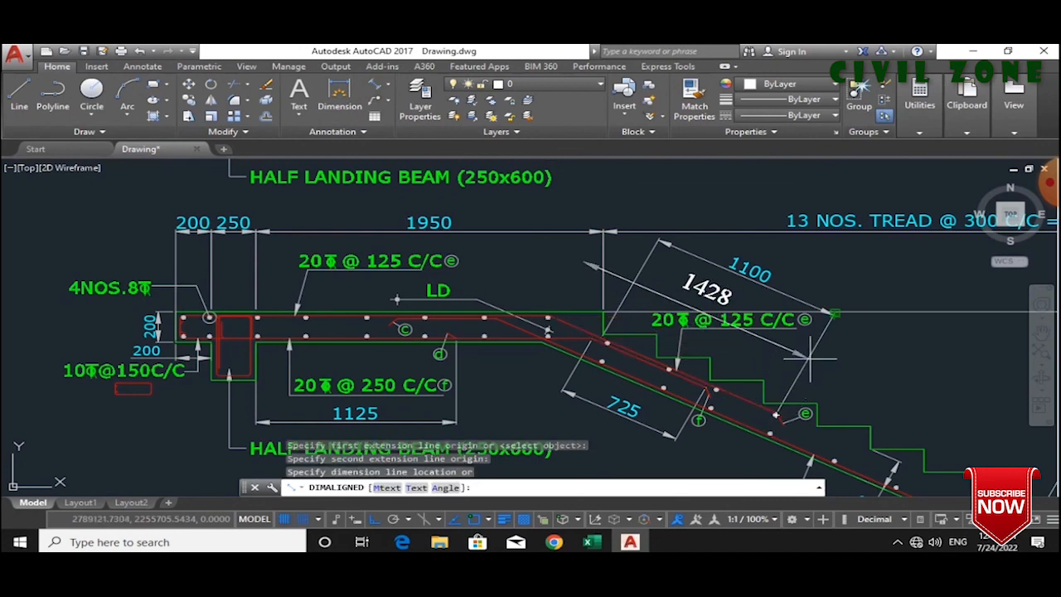
{"action": "mouse_move", "coordinate": [590, 542]}
{"action": "left_click", "coordinate": [665, 445]}
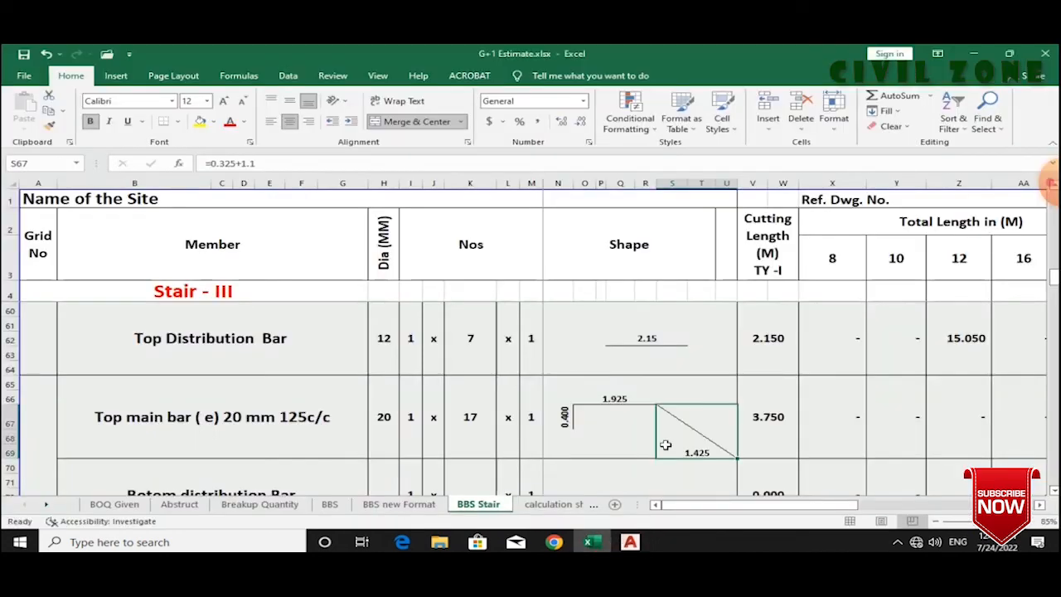
{"action": "left_click", "coordinate": [776, 418]}
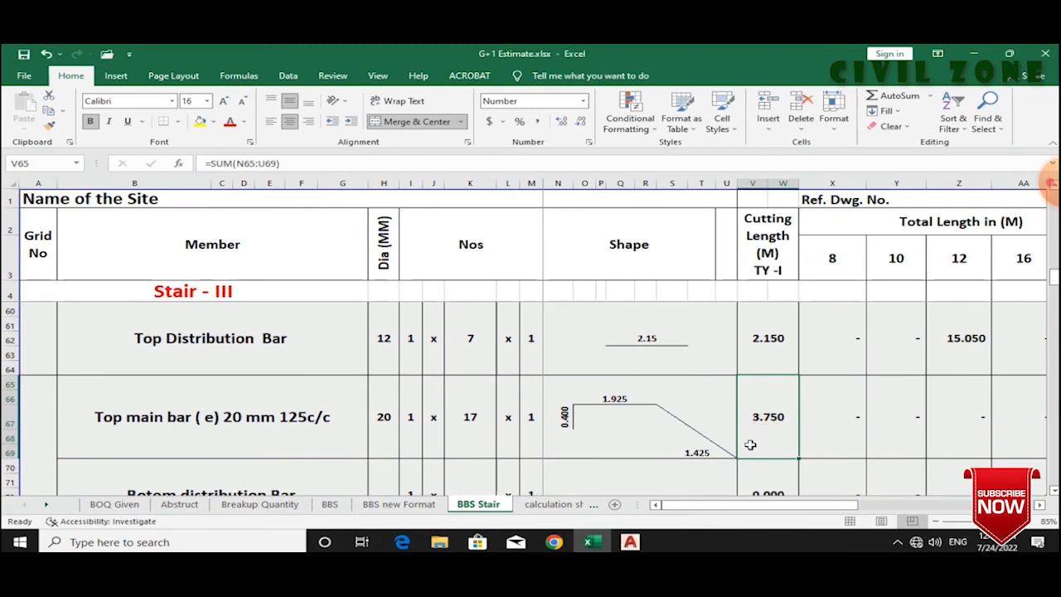
- Check the AutoCAD landing section for bars belonging to the schedule's Botom distribution Bar entry
{"action": "scroll", "coordinate": [750, 446], "scroll_direction": "down", "scroll_amount": 1}
{"action": "scroll", "coordinate": [377, 448], "scroll_direction": "down", "scroll_amount": 1}
{"action": "left_click", "coordinate": [327, 407]}
{"action": "left_click", "coordinate": [630, 543]}
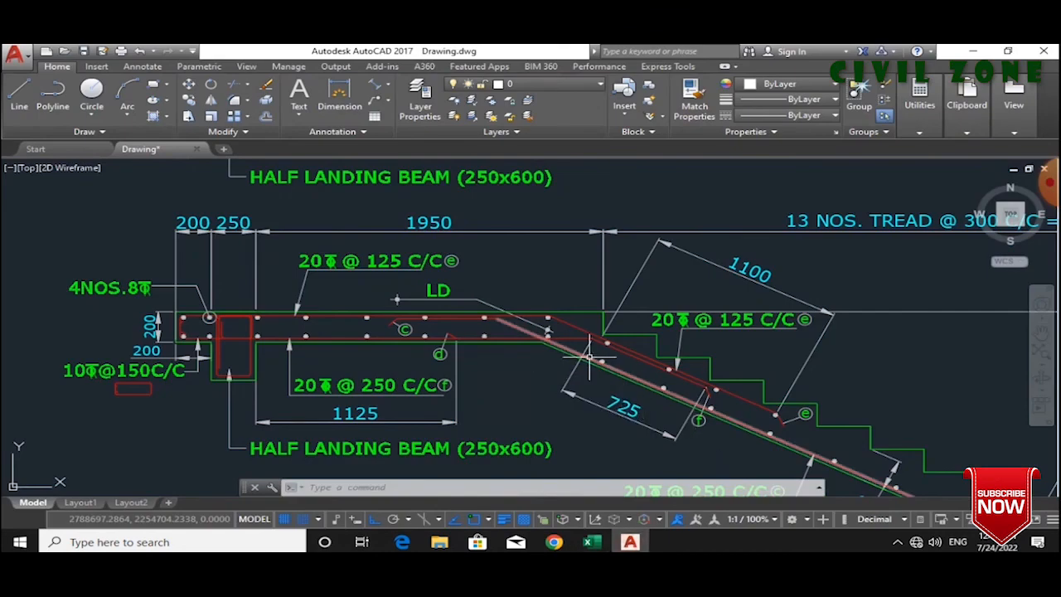
{"action": "scroll", "coordinate": [547, 324], "scroll_direction": "up", "scroll_amount": 2}
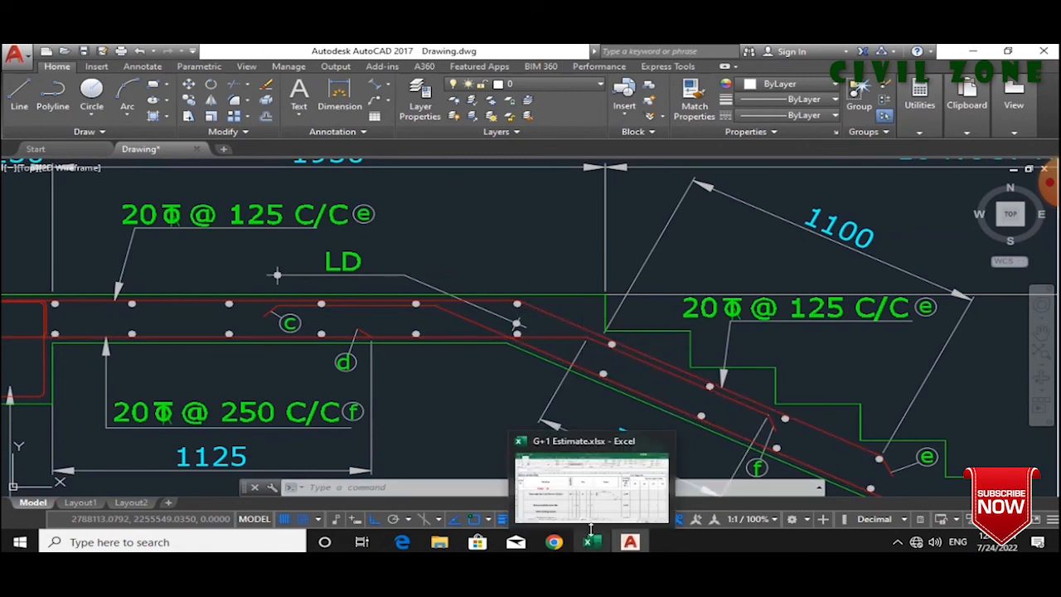
{"action": "scroll", "coordinate": [586, 328], "scroll_direction": "down", "scroll_amount": 2}
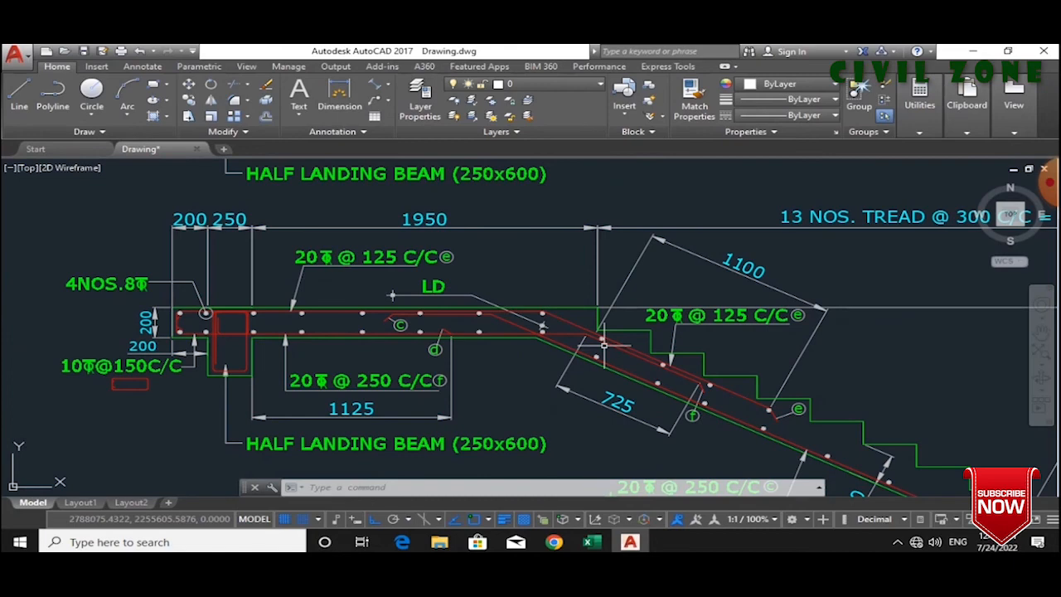
- In Excel, delete the Botom distribution Bar rows 70 to 74 above Mid Landing Beam
{"action": "left_click", "coordinate": [604, 521]}
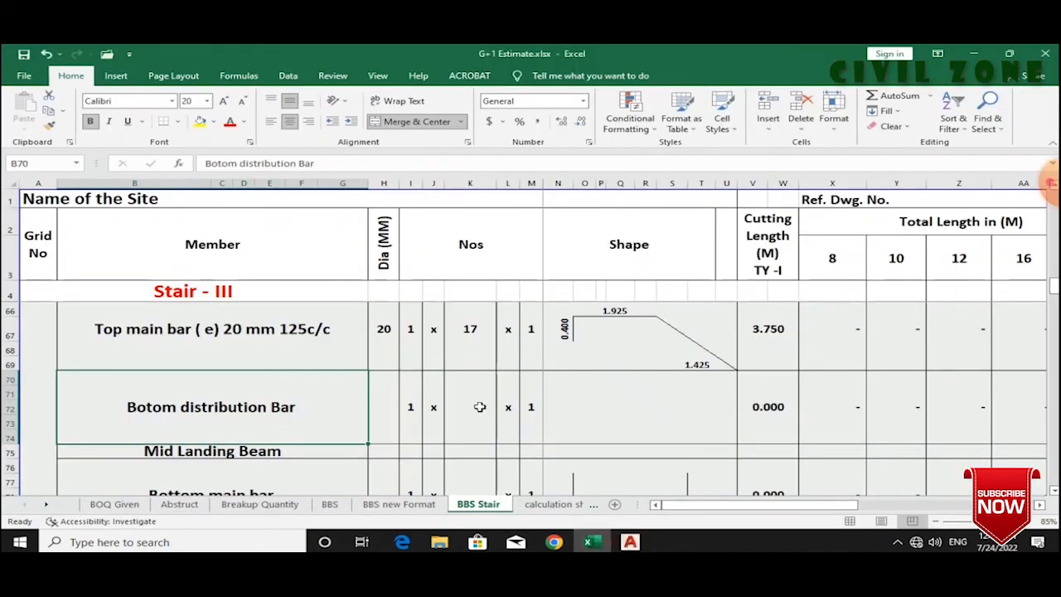
{"action": "scroll", "coordinate": [470, 415], "scroll_direction": "up", "scroll_amount": 2}
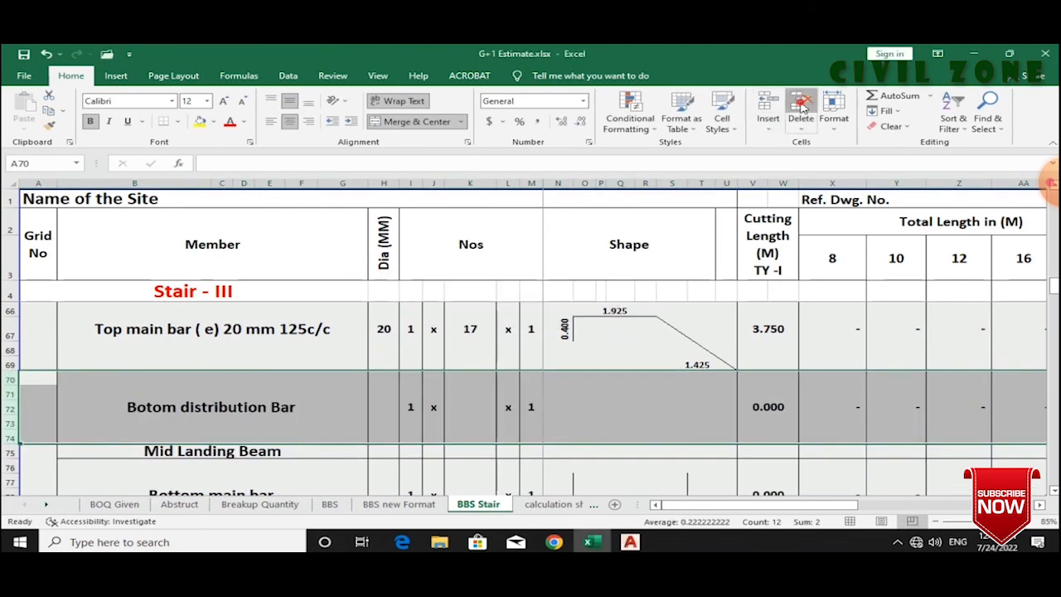
{"action": "left_click", "coordinate": [801, 105]}
{"action": "left_click", "coordinate": [530, 392]}
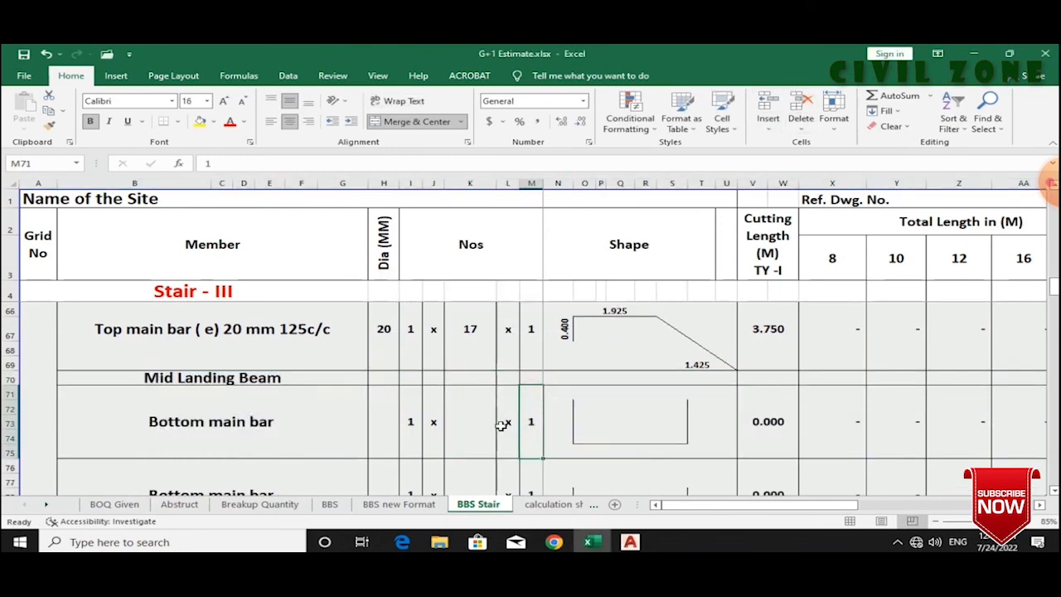
- Review the 20 mm total length of Top main bar (e) and the remaining Mid Landing Beam and landing bar rows
{"action": "scroll", "coordinate": [502, 420], "scroll_direction": "down", "scroll_amount": 2}
{"action": "scroll", "coordinate": [489, 417], "scroll_direction": "up", "scroll_amount": 1}
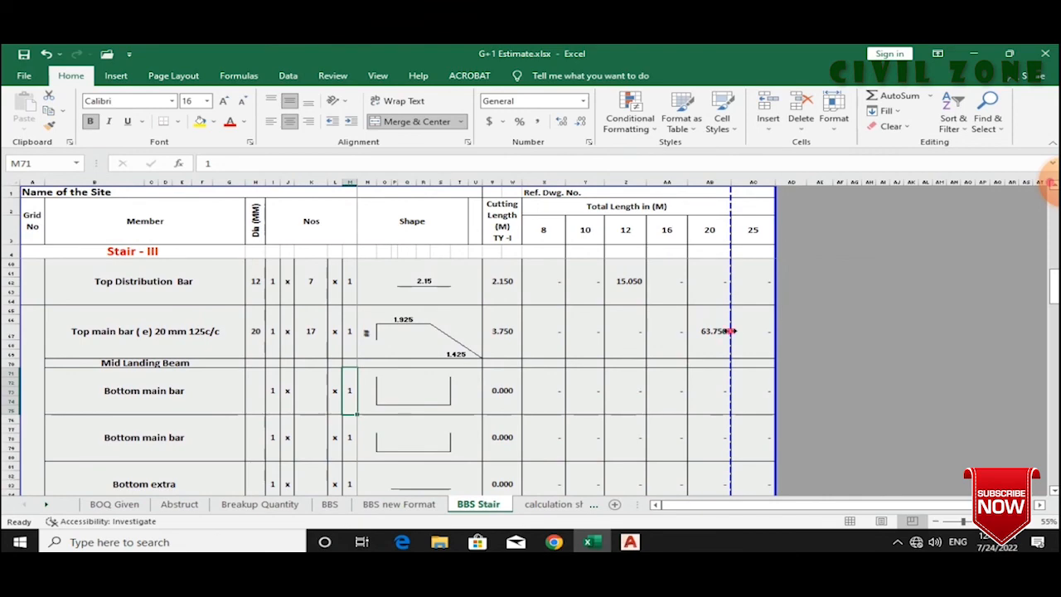
{"action": "scroll", "coordinate": [502, 402], "scroll_direction": "down", "scroll_amount": 1}
{"action": "scroll", "coordinate": [501, 400], "scroll_direction": "down", "scroll_amount": 3}
{"action": "scroll", "coordinate": [501, 397], "scroll_direction": "down", "scroll_amount": 1}
{"action": "scroll", "coordinate": [501, 397], "scroll_direction": "down", "scroll_amount": 1}
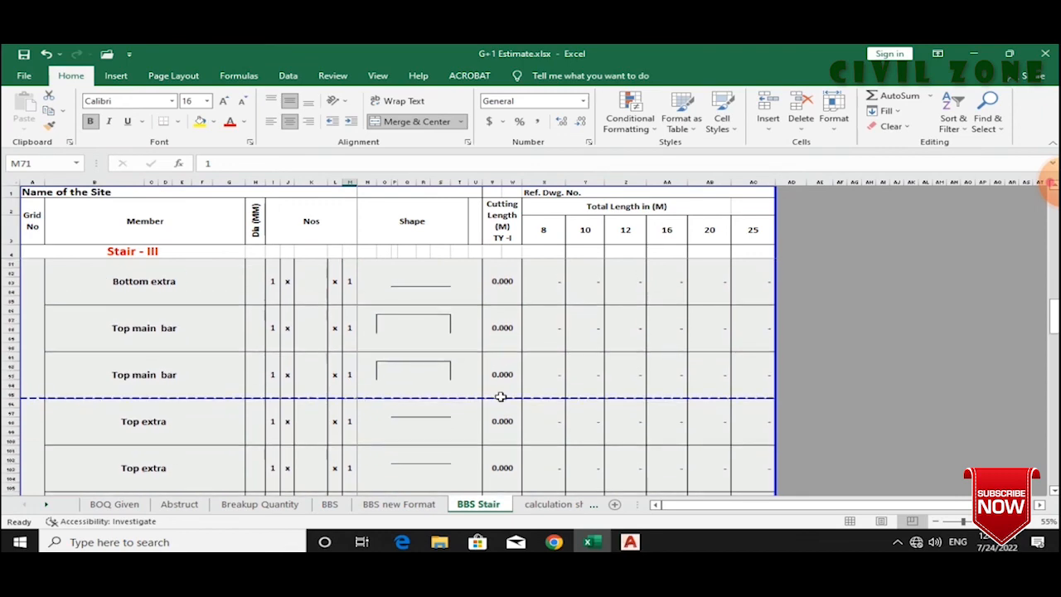
{"action": "scroll", "coordinate": [500, 397], "scroll_direction": "down", "scroll_amount": 1}
{"action": "scroll", "coordinate": [500, 397], "scroll_direction": "up", "scroll_amount": 2}
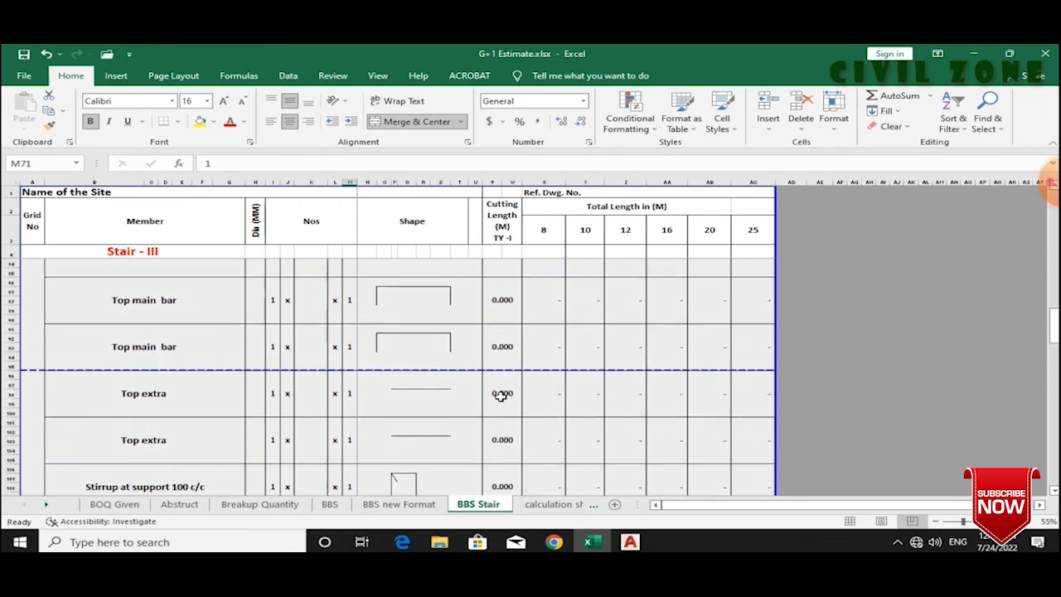
{"action": "scroll", "coordinate": [501, 397], "scroll_direction": "up", "scroll_amount": 1}
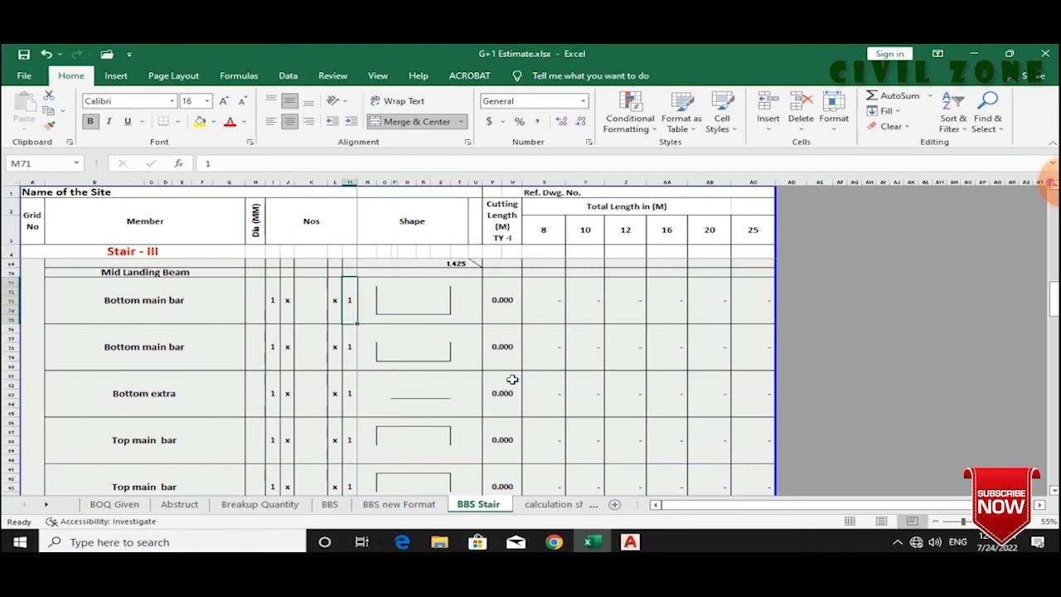
{"action": "scroll", "coordinate": [572, 418], "scroll_direction": "up", "scroll_amount": 1}
{"action": "scroll", "coordinate": [588, 417], "scroll_direction": "down", "scroll_amount": 10}
{"action": "scroll", "coordinate": [617, 416], "scroll_direction": "down", "scroll_amount": 20}
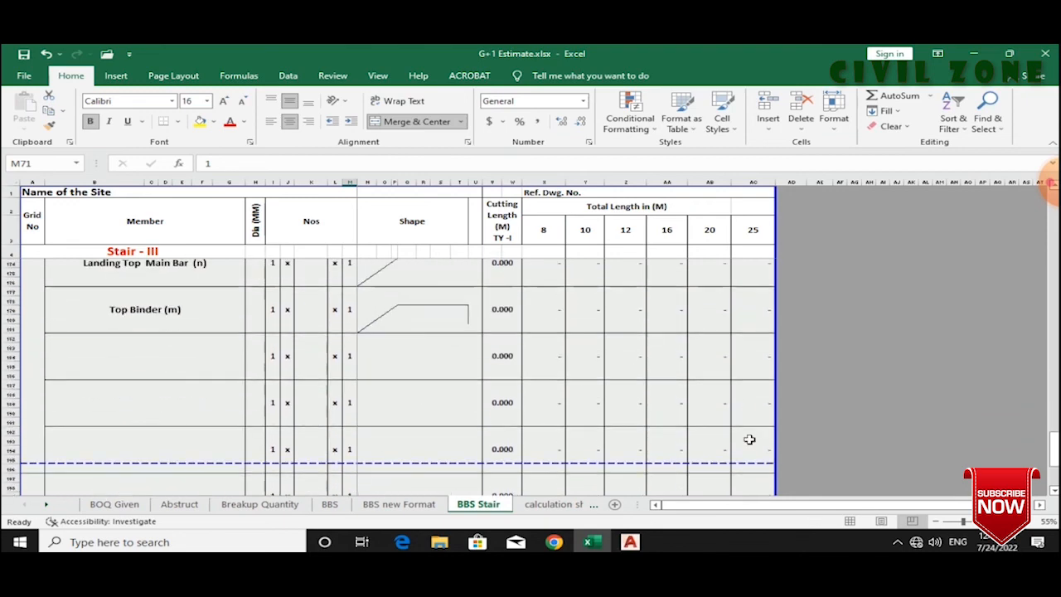
- Autofit the 20 mm and 12 mm total length columns to show the weight values in row 205
{"action": "left_click_drag", "start_coordinate": [814, 436], "coordinate": [813, 444]}
{"action": "left_click", "coordinate": [814, 443]}
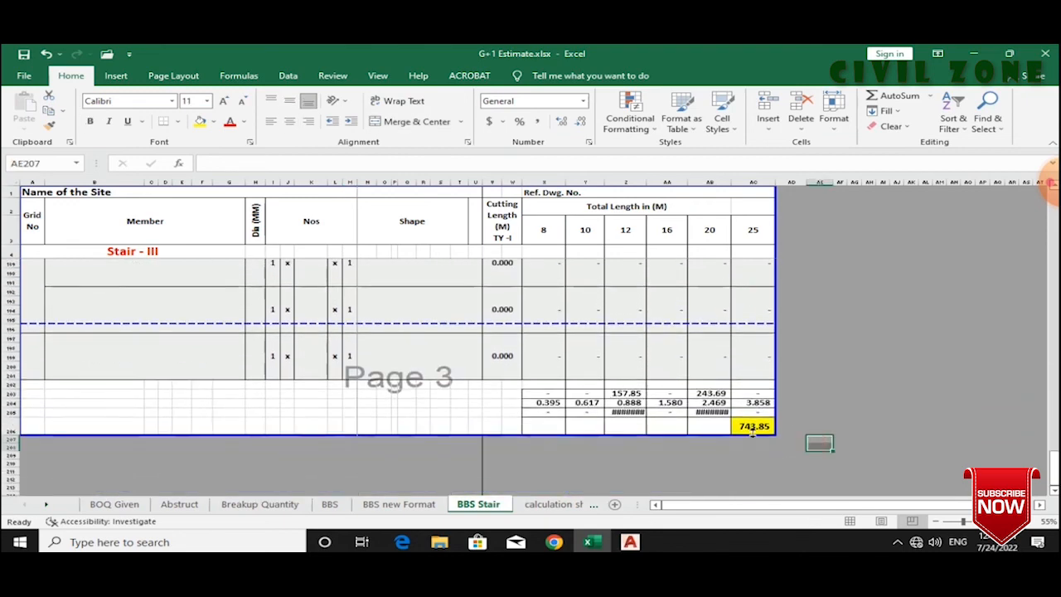
{"action": "double_click", "coordinate": [733, 182]}
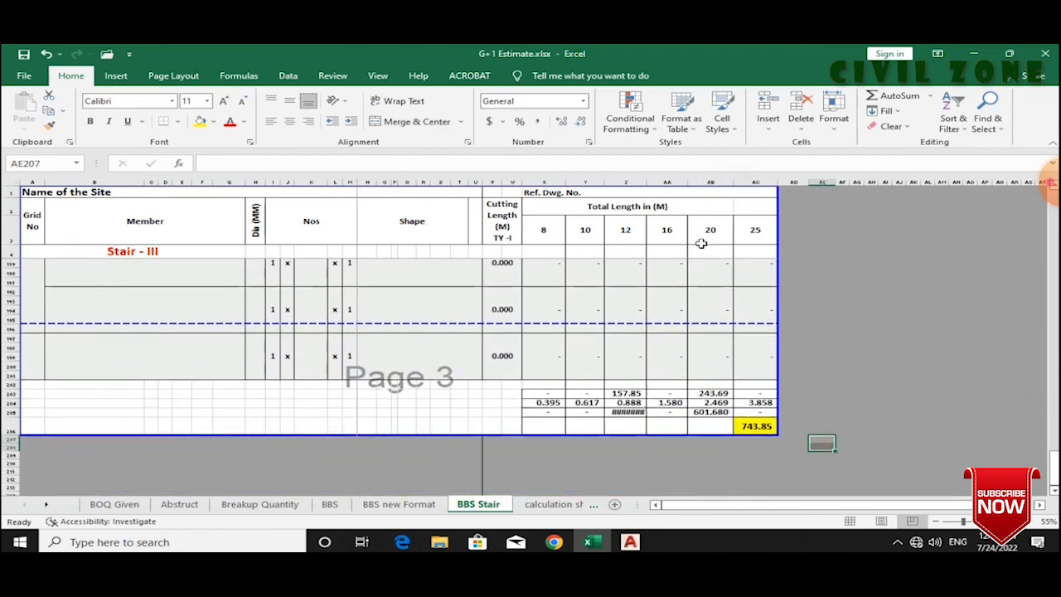
{"action": "double_click", "coordinate": [650, 181]}
{"action": "left_click", "coordinate": [766, 364]}
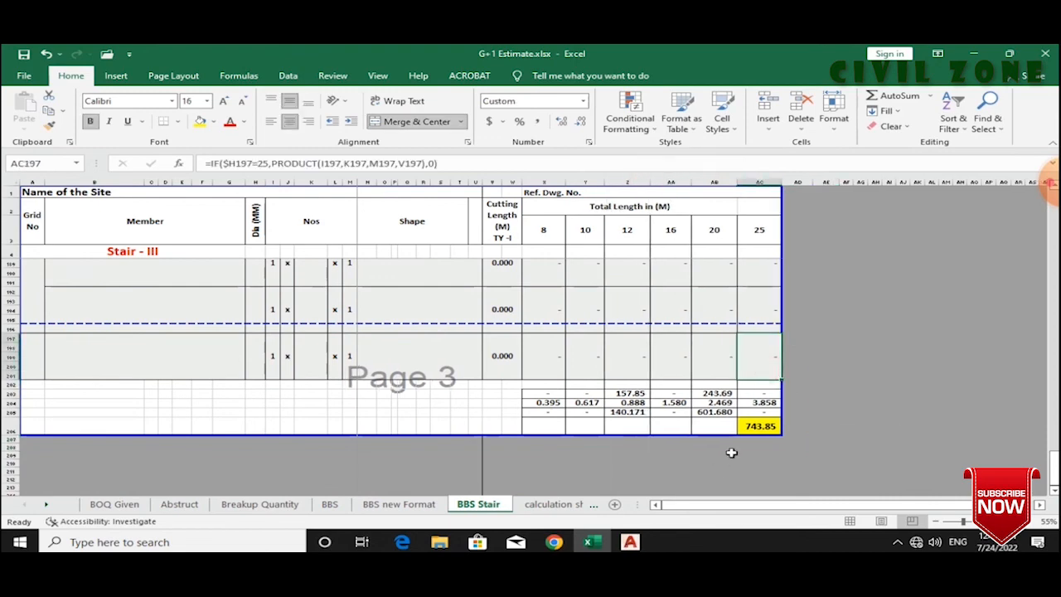